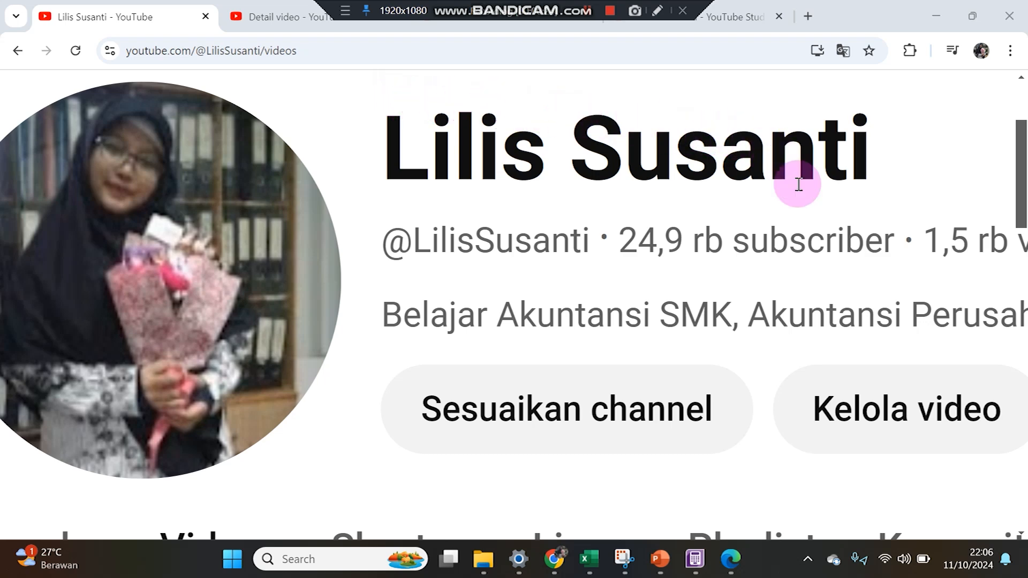
Show the PT Tulip assignment PDF at page 1 in a restored Edge window moved left beside ABSS.
click(694, 570)
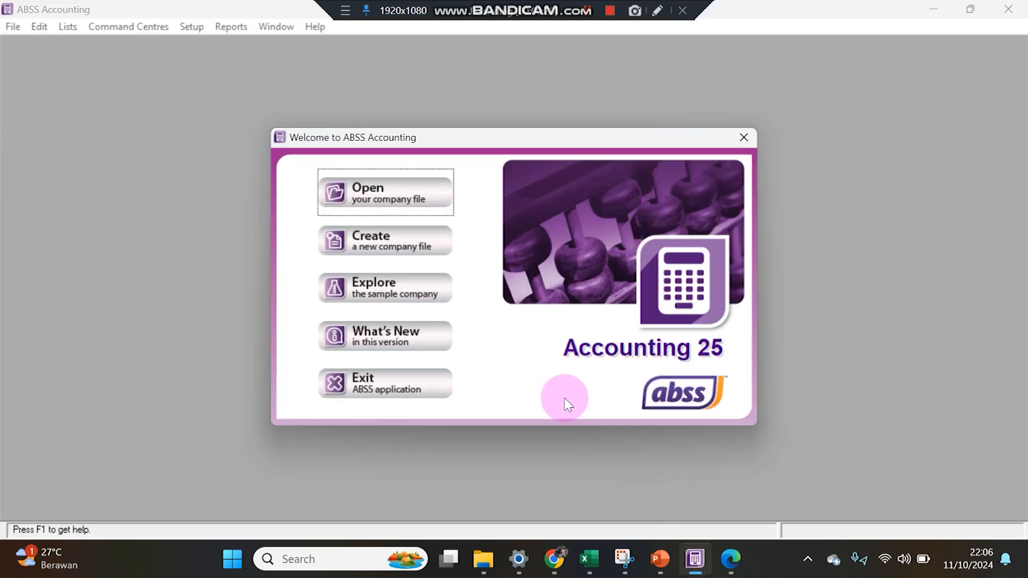
click(729, 560)
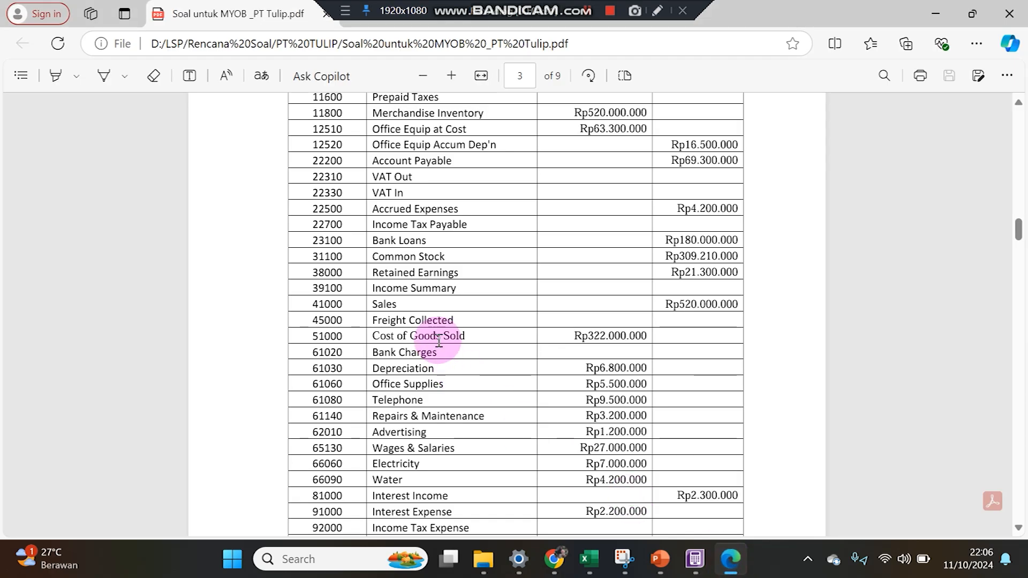
scroll(509, 265, up, 20)
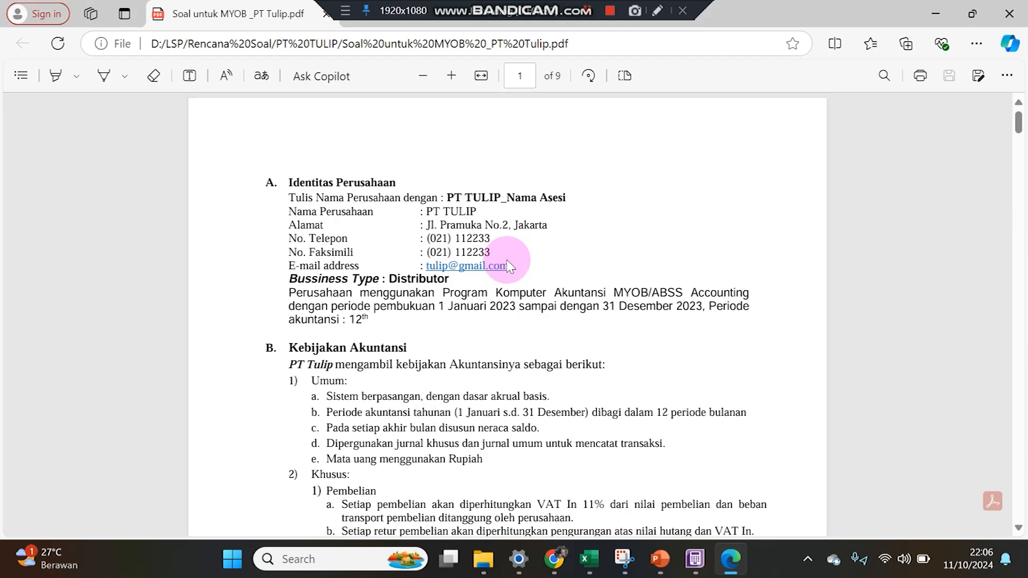
scroll(508, 265, down, 2)
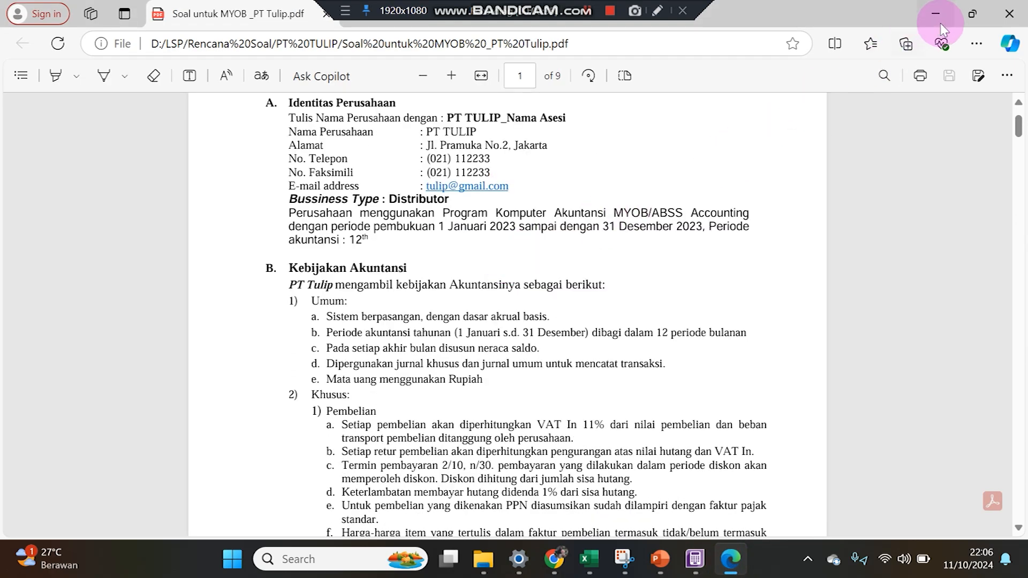
click(972, 14)
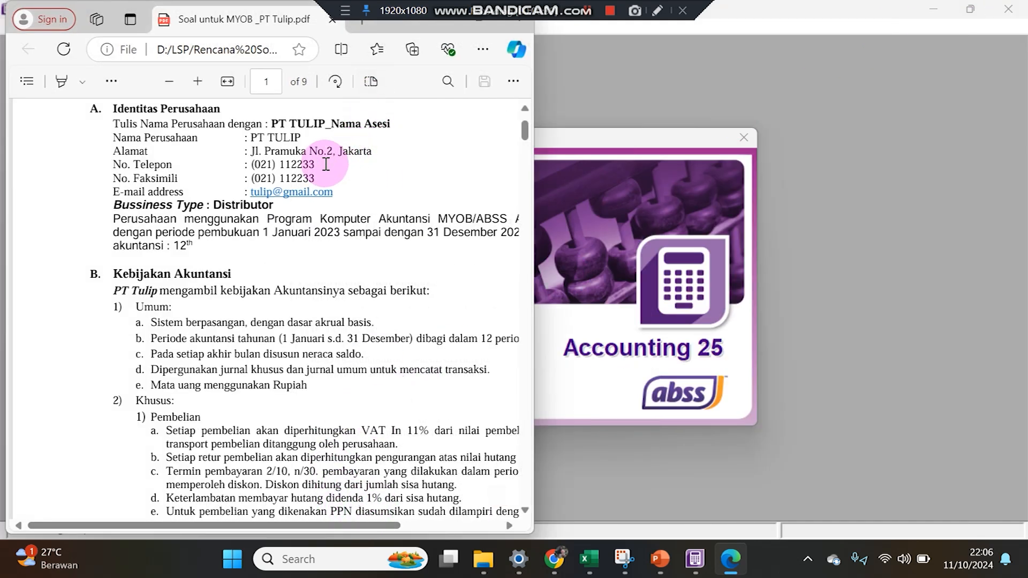
scroll(192, 522, right, 2)
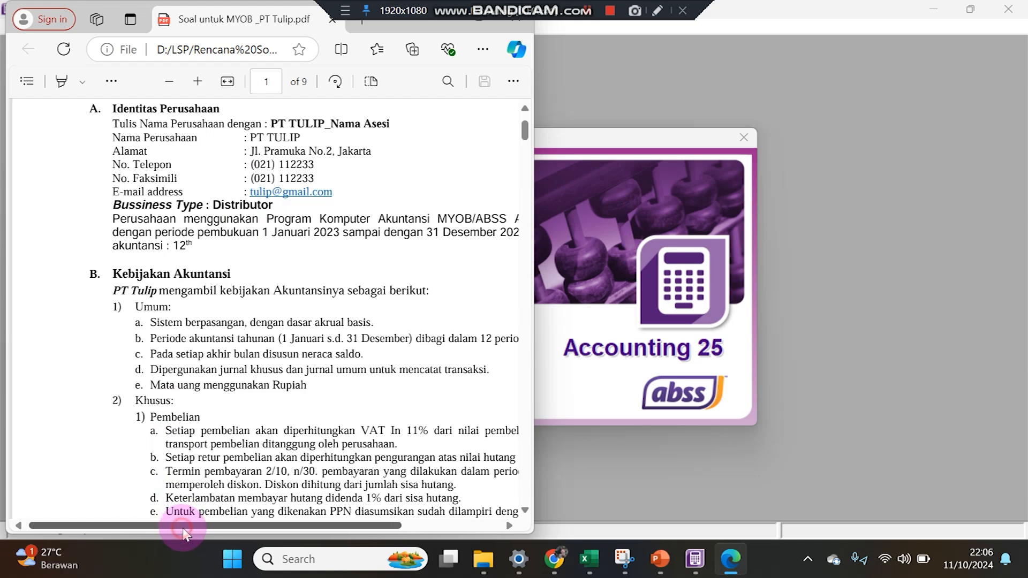
scroll(196, 525, right, 5)
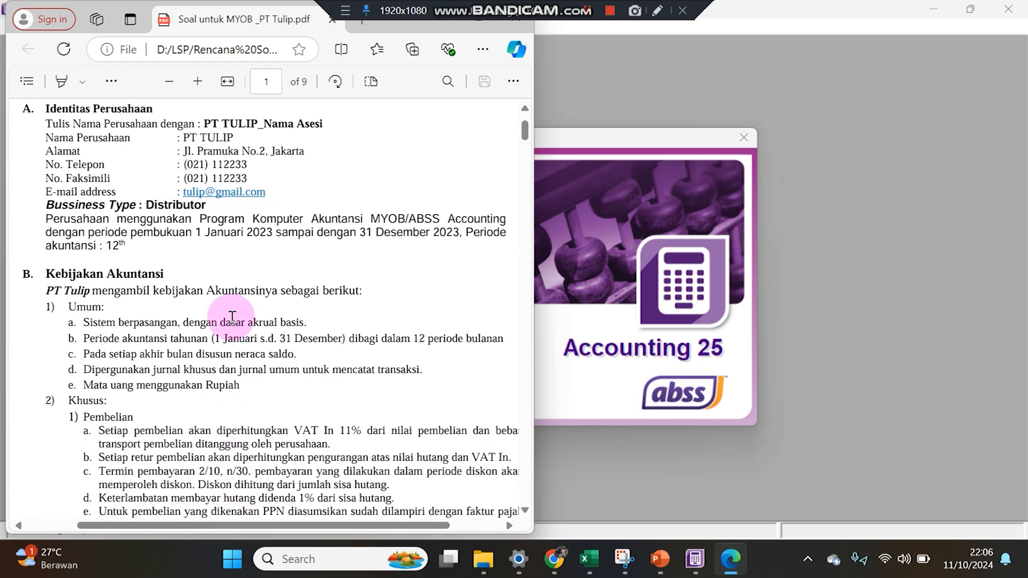
drag(400, 30, 389, 31)
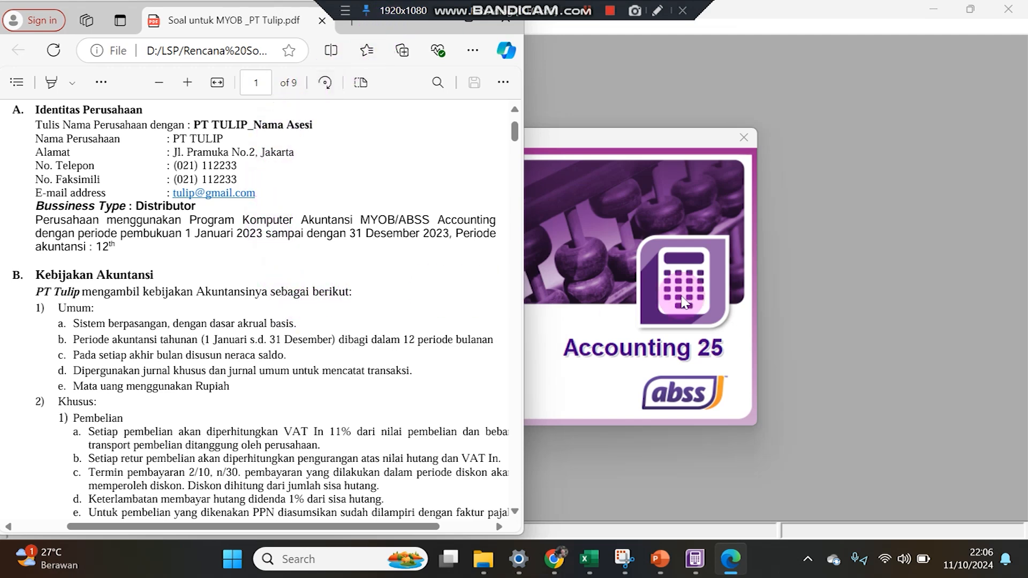
Create a new company file from the ABSS Welcome dialog and advance to Company Information.
click(862, 308)
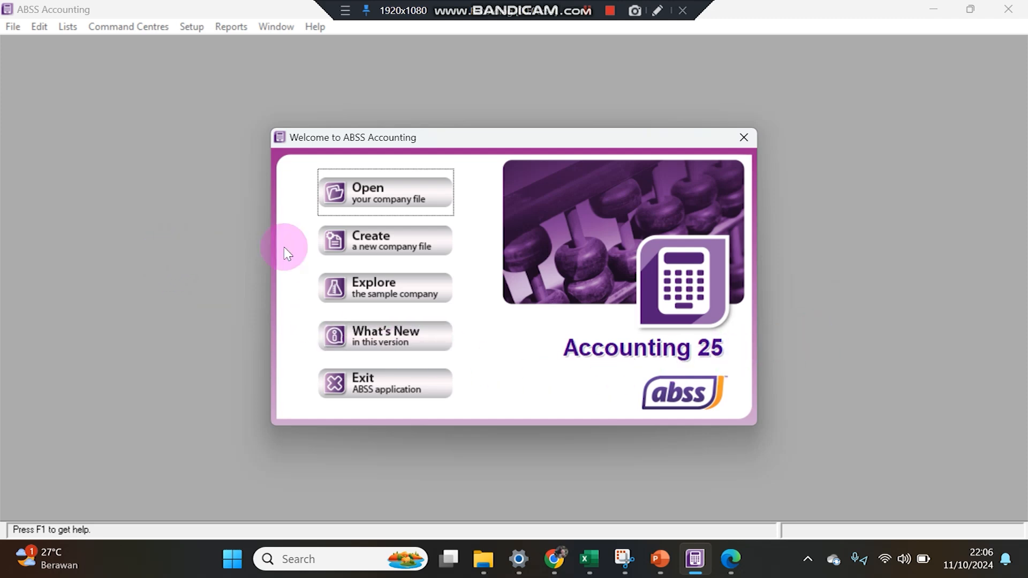
click(351, 252)
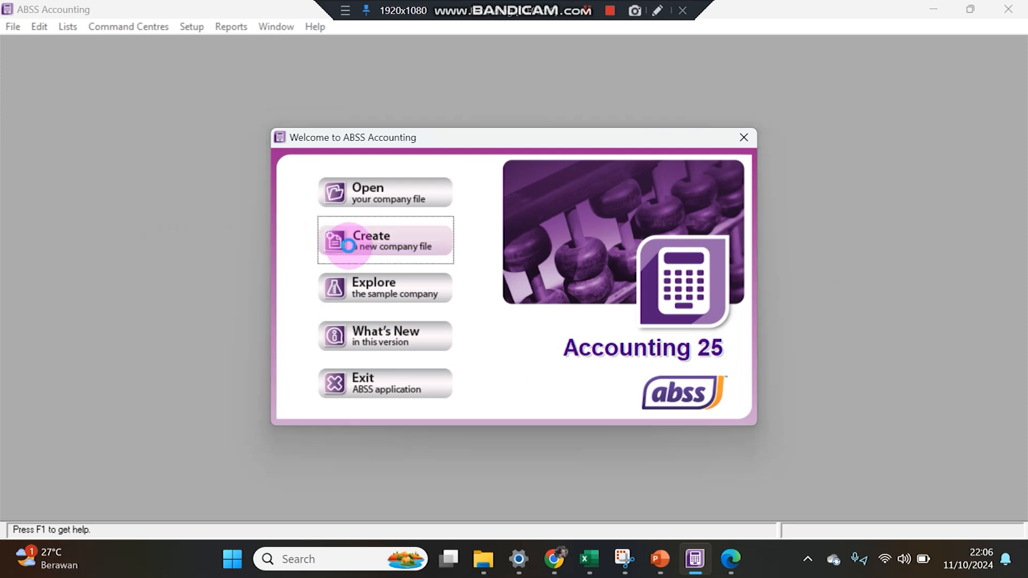
click(719, 422)
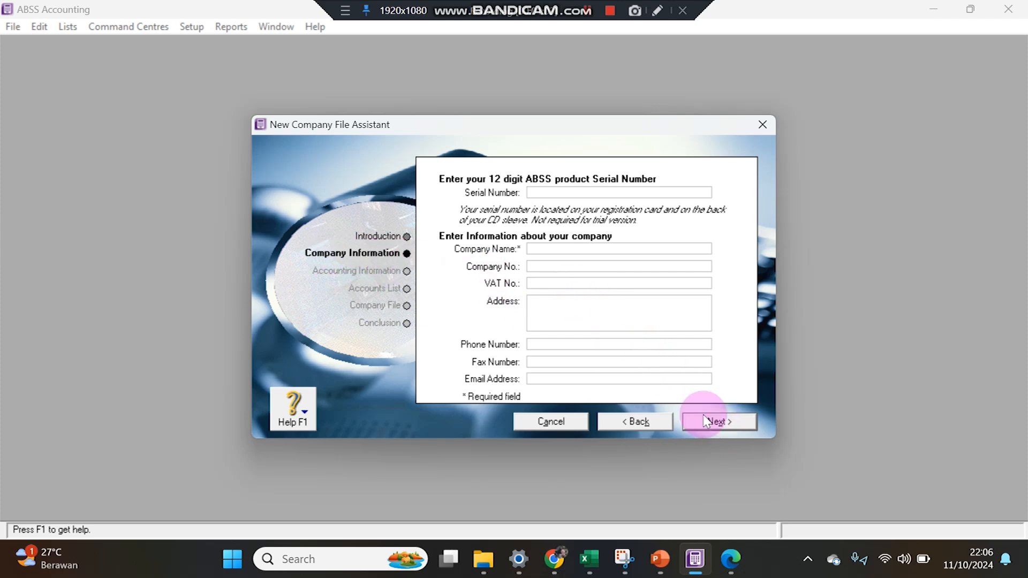
Enter the company name and street address copied from the PDF.
click(731, 558)
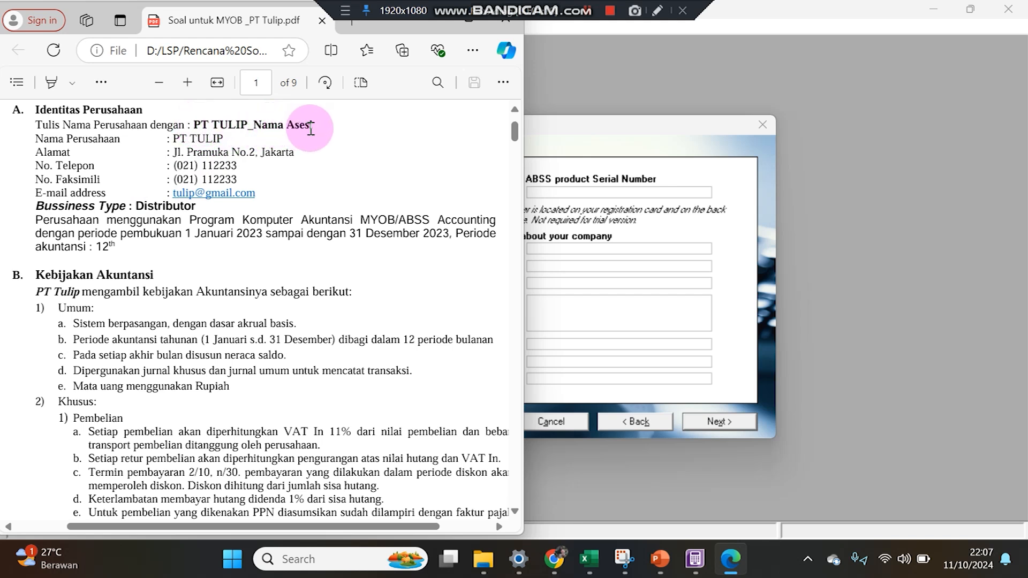
click(606, 252)
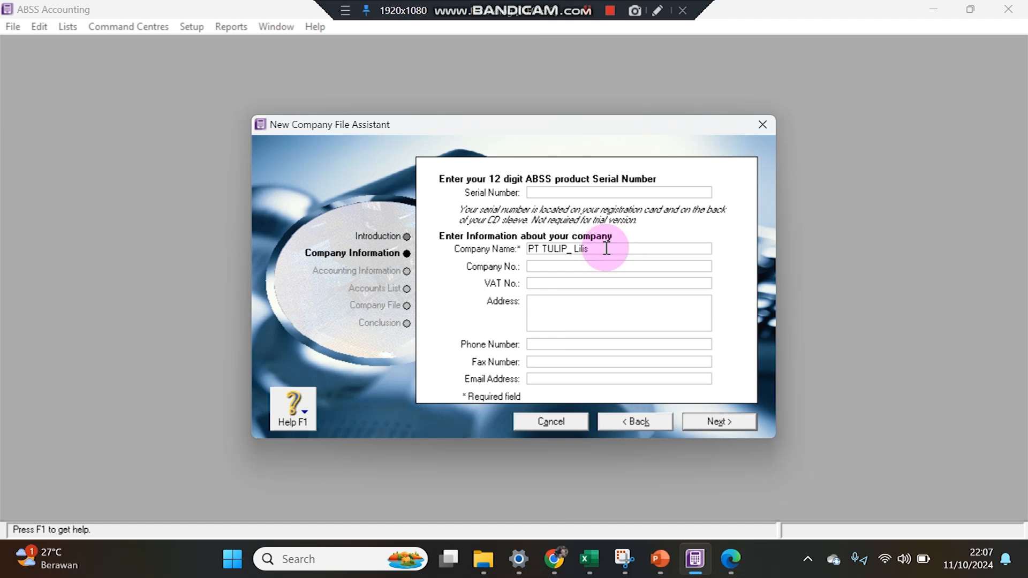
click(578, 308)
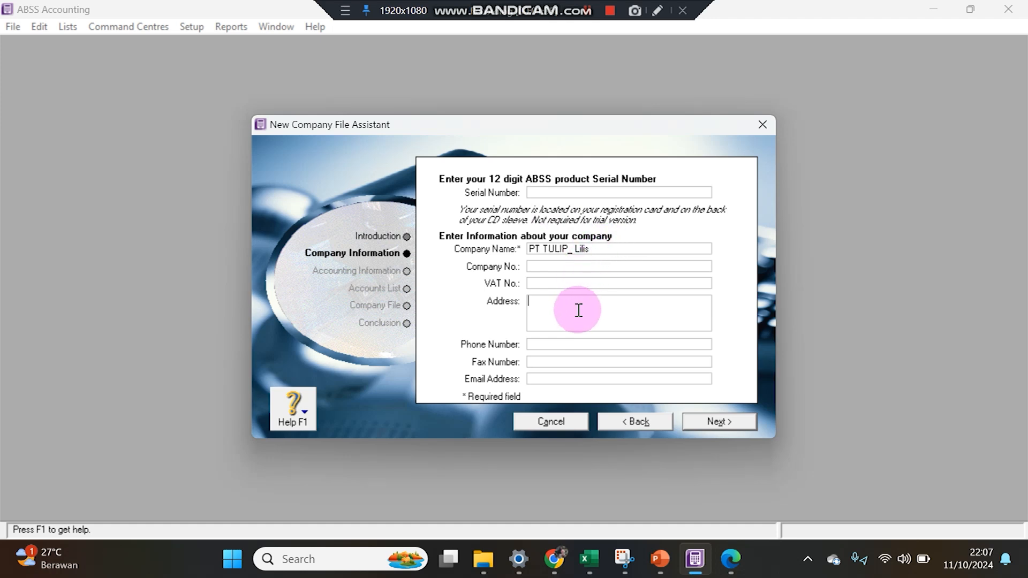
click(730, 559)
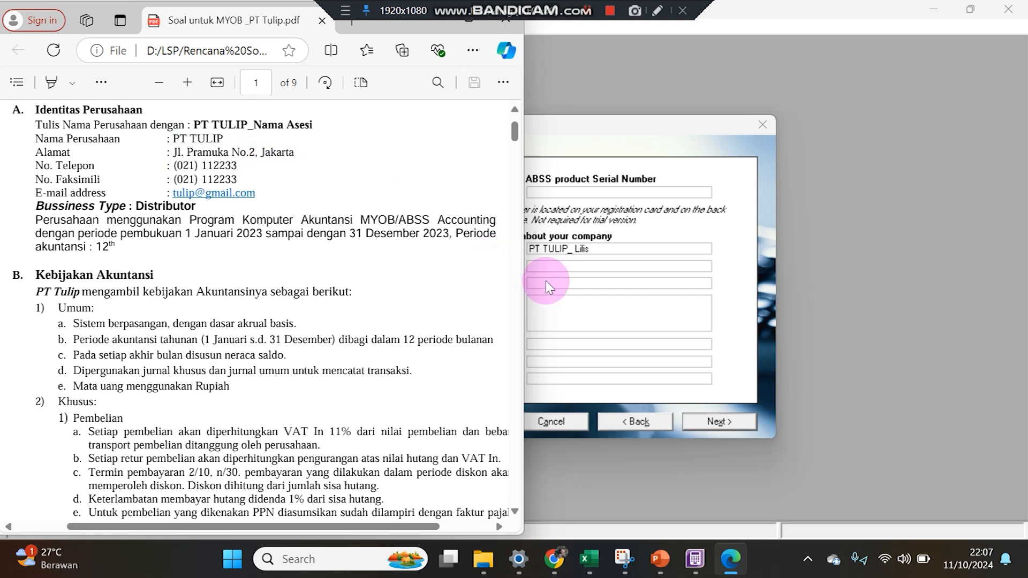
click(589, 314)
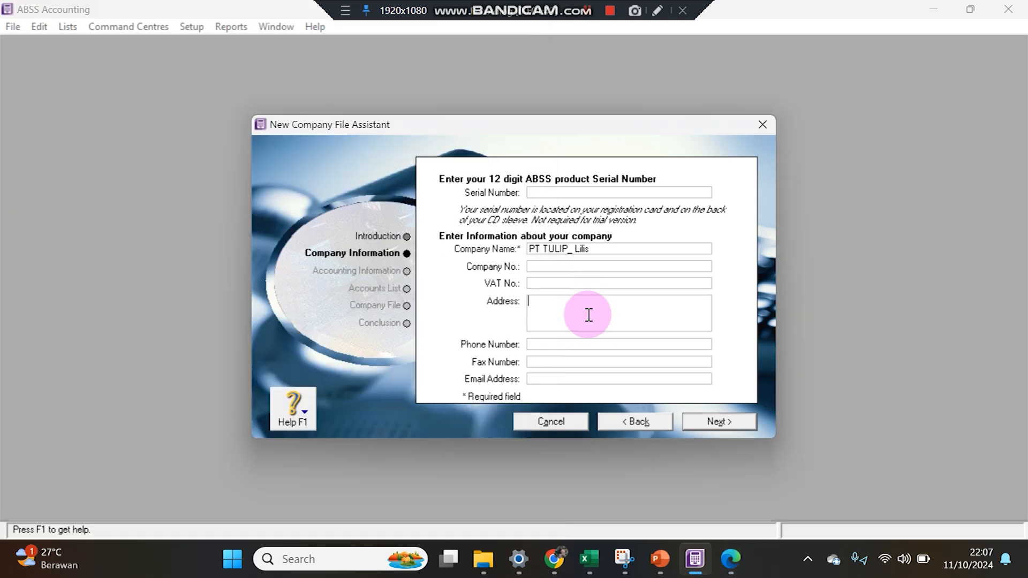
click(731, 559)
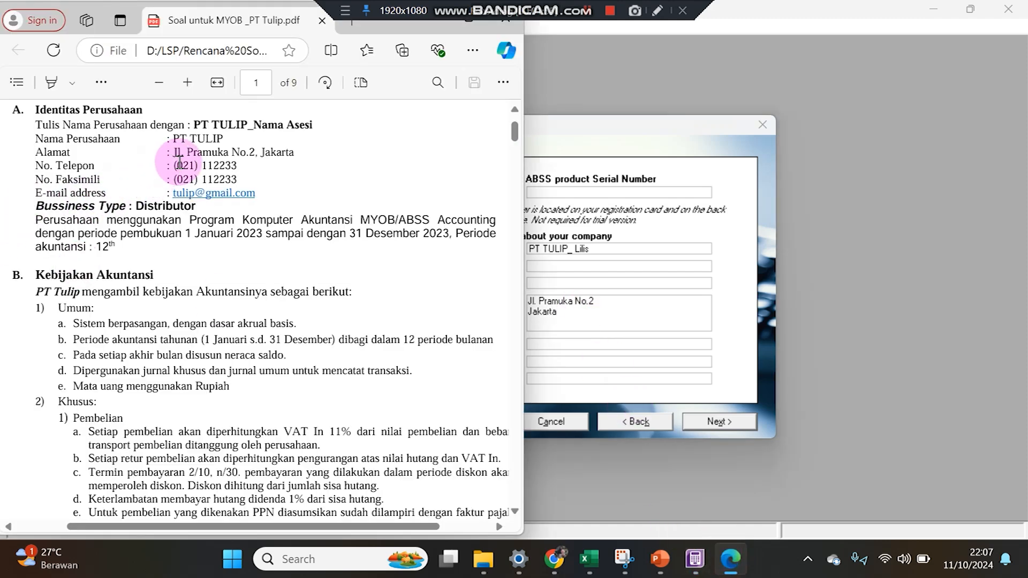
click(568, 351)
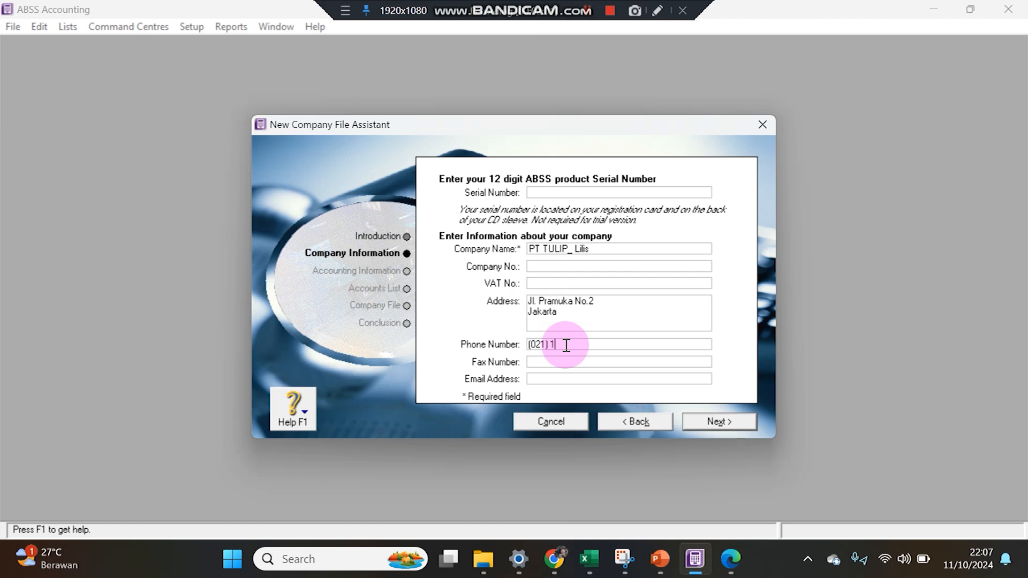
Enter the company's phone number, fax number and e-mail address from the PDF, then continue.
click(730, 558)
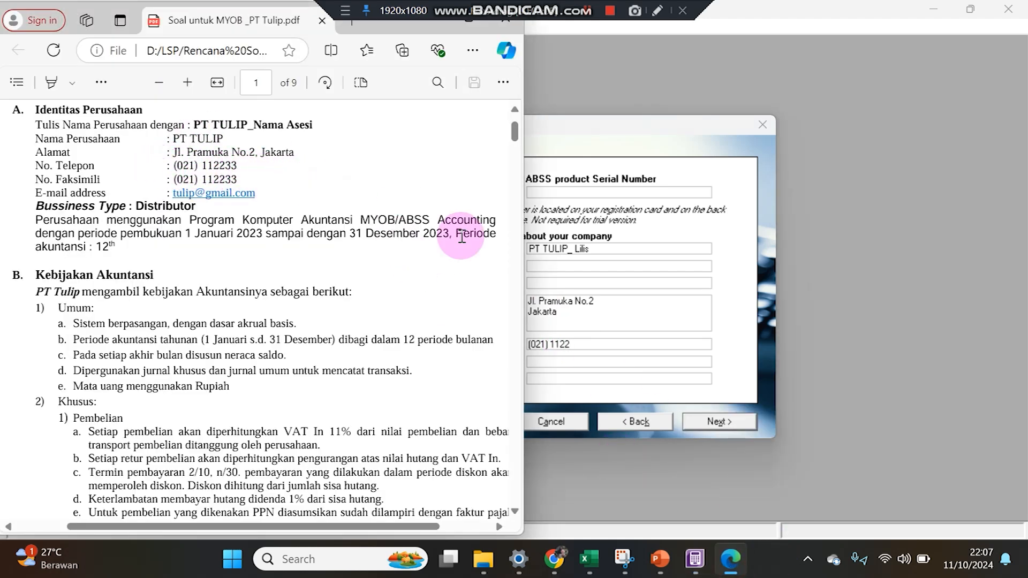
click(594, 343)
text(33)
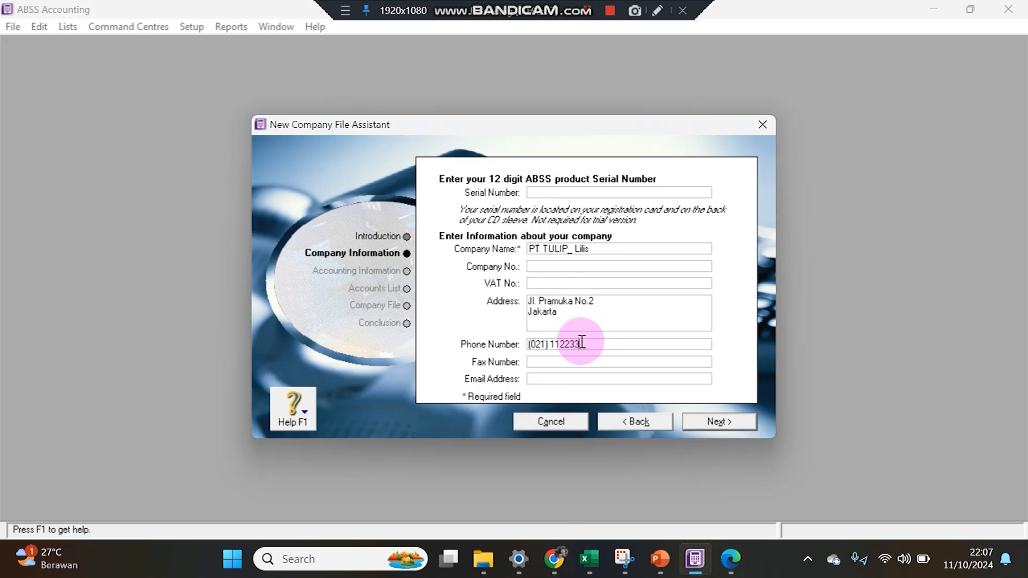
click(590, 362)
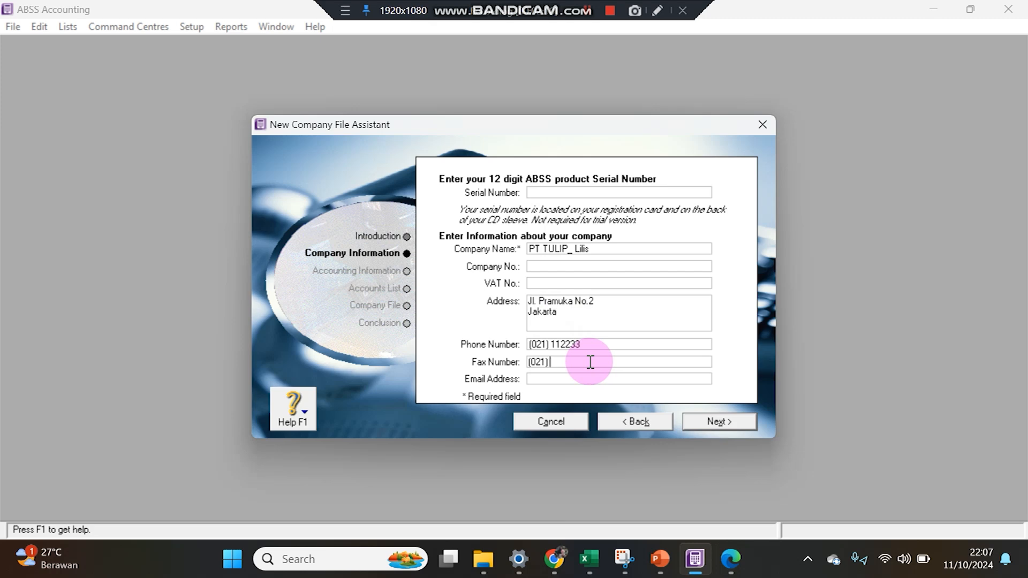
click(581, 380)
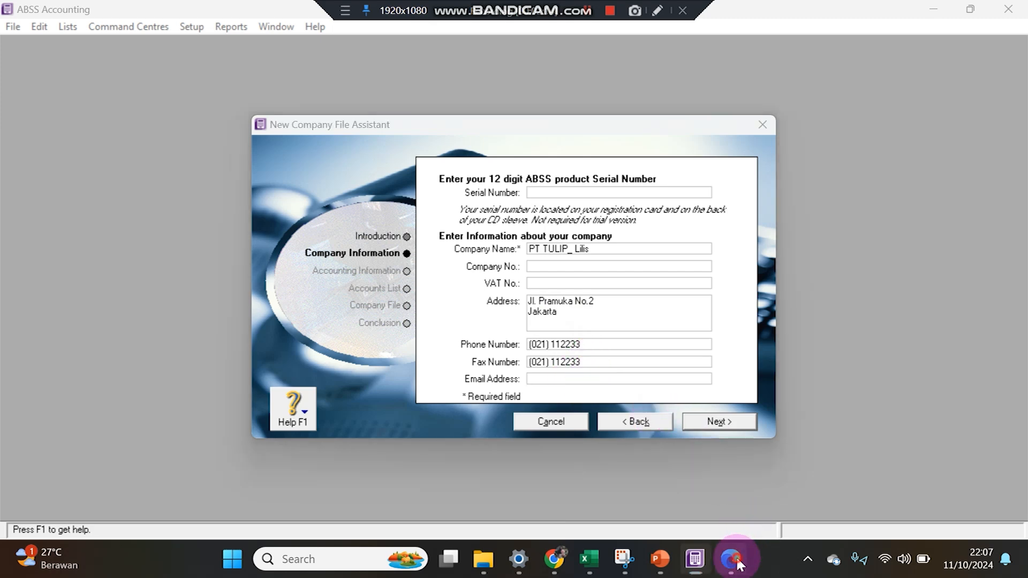
click(731, 558)
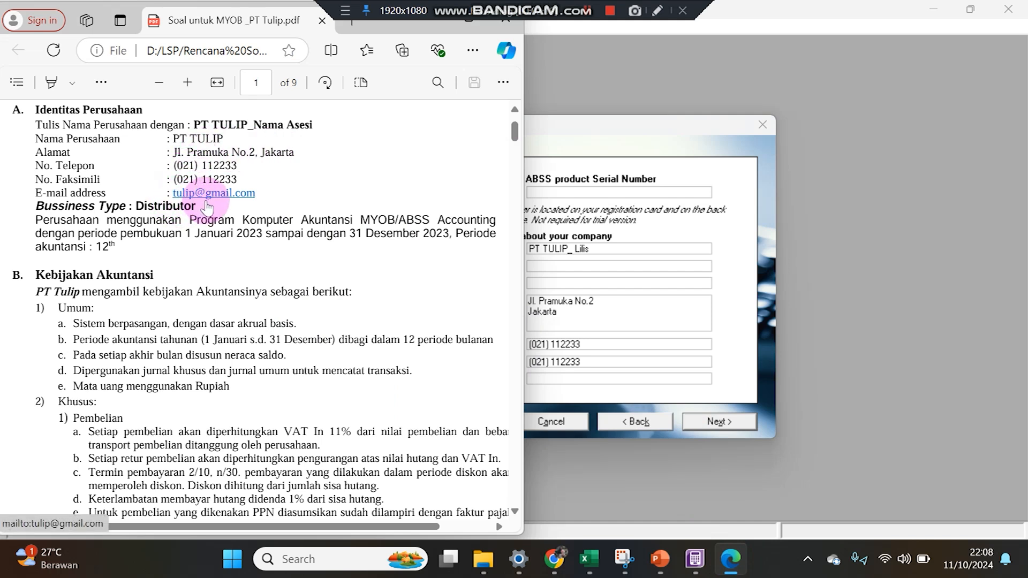
click(555, 378)
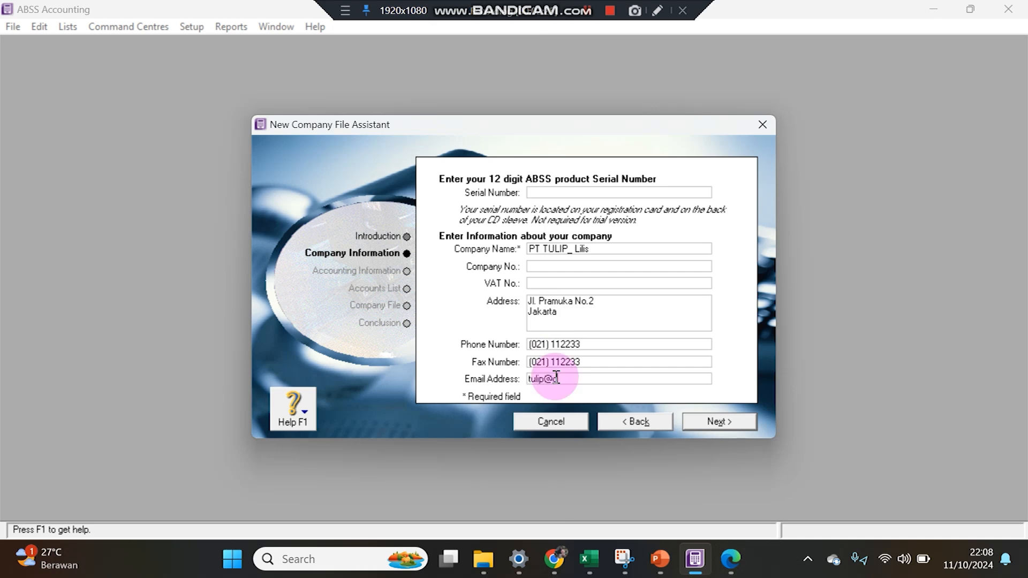
click(718, 421)
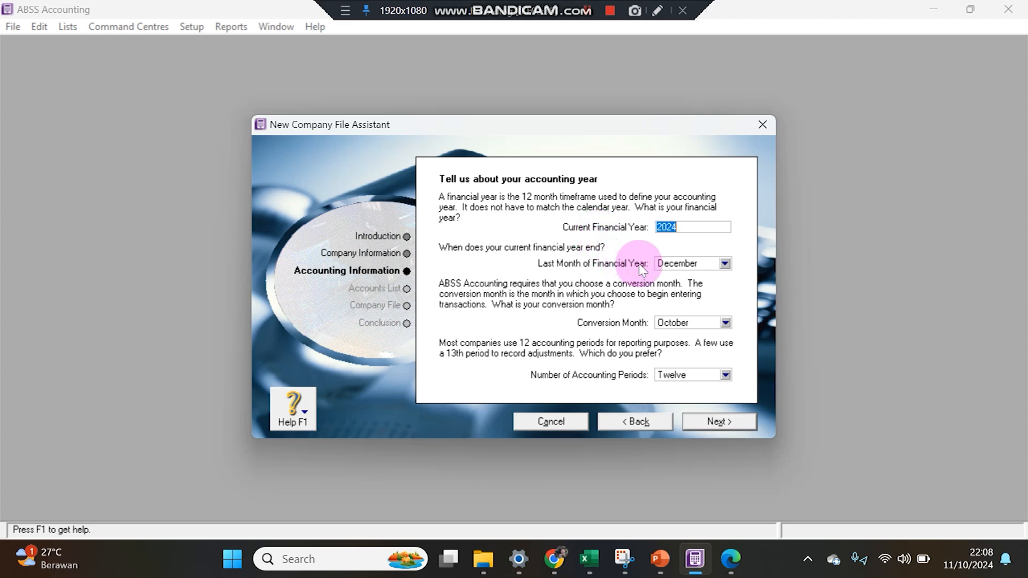
Set the current financial year to 2023, checking the PDF's 30 November 2023 opening balance date.
click(731, 559)
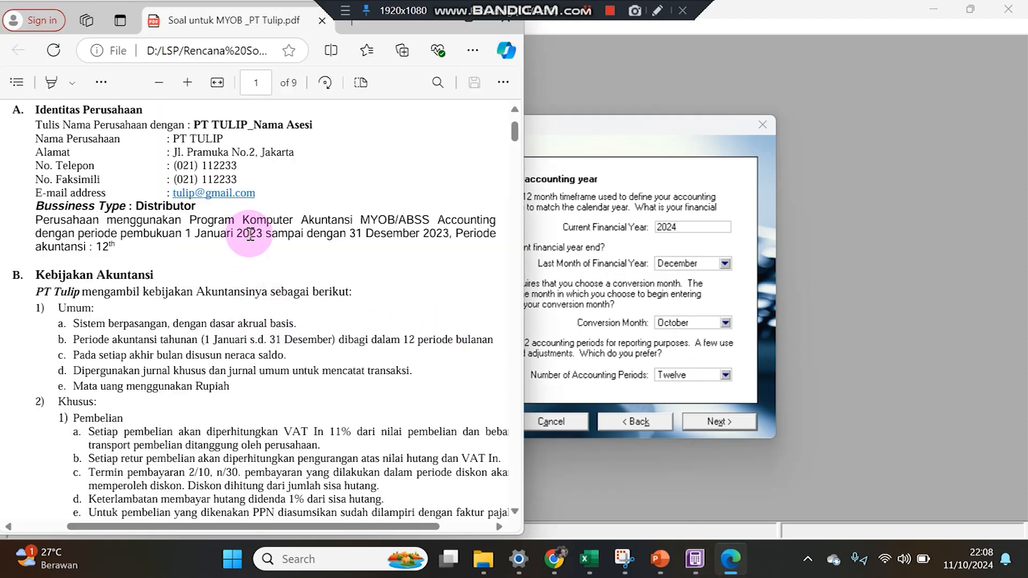
click(686, 227)
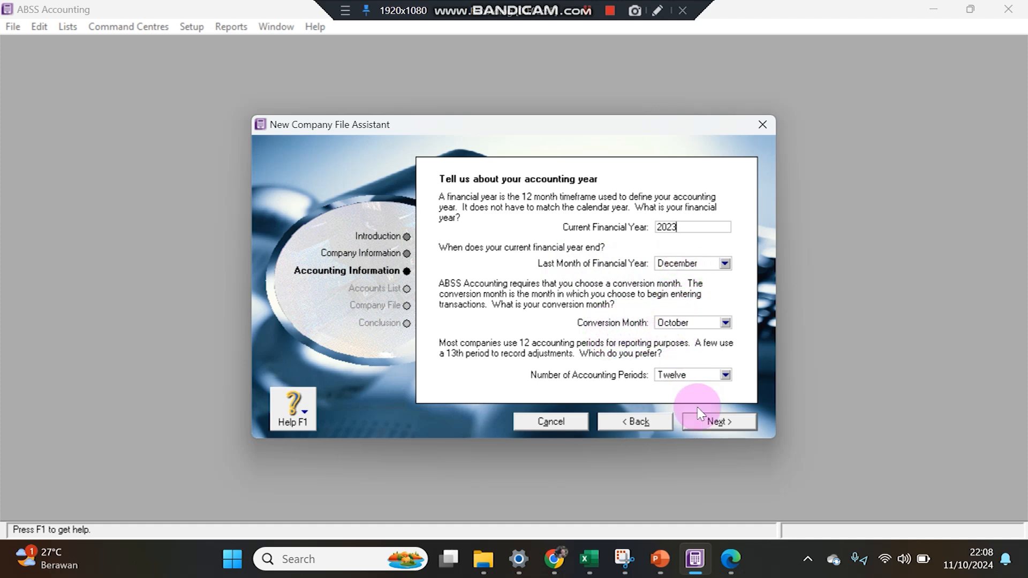
click(731, 558)
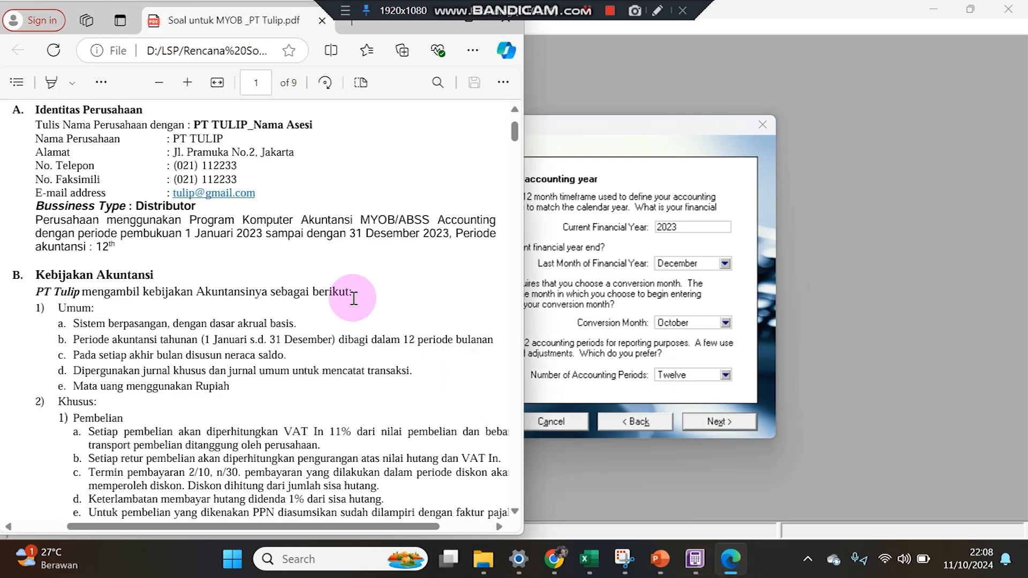
scroll(354, 299, down, 15)
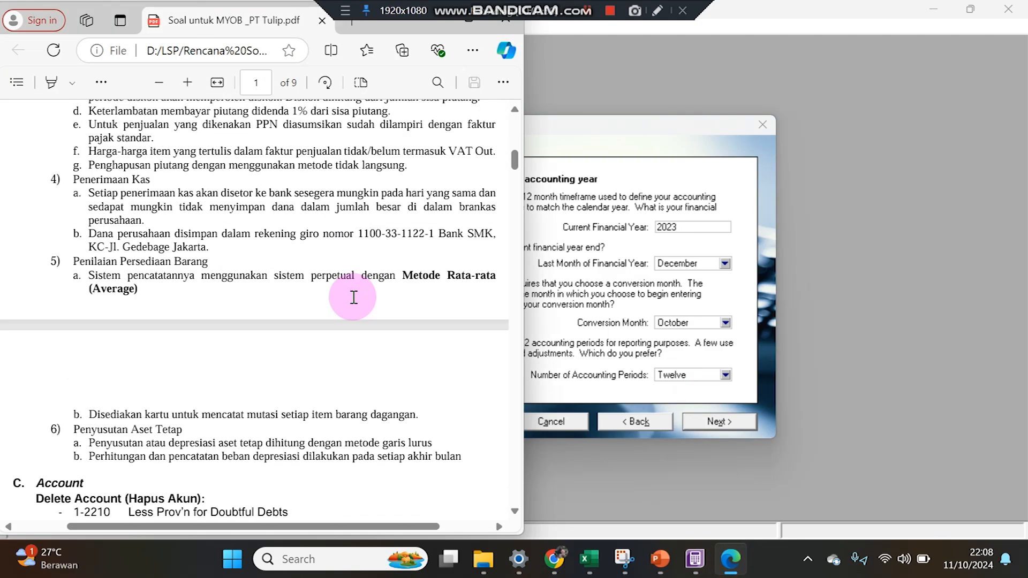
scroll(353, 296, down, 20)
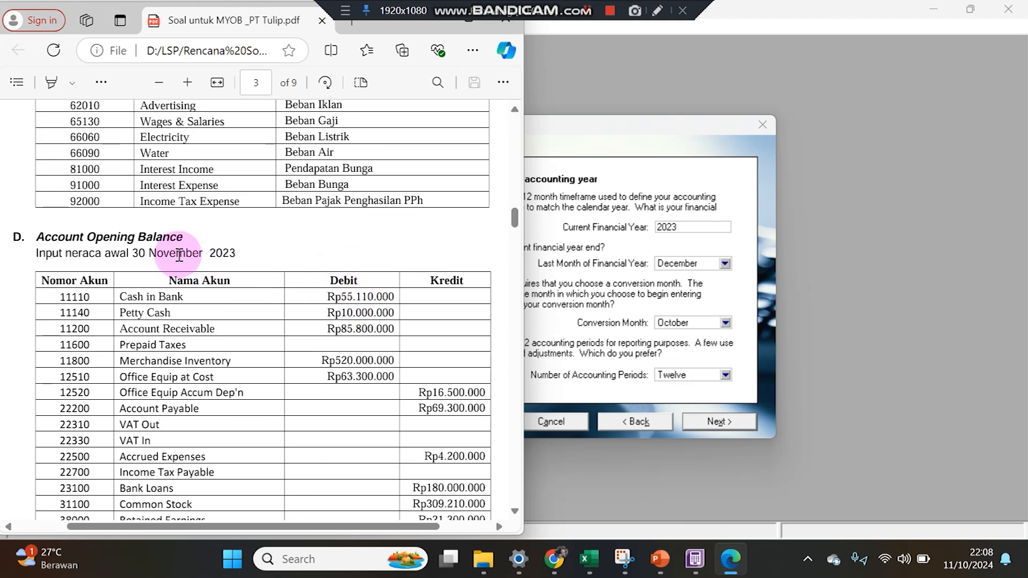
scroll(231, 268, down, 5)
scroll(234, 270, down, 2)
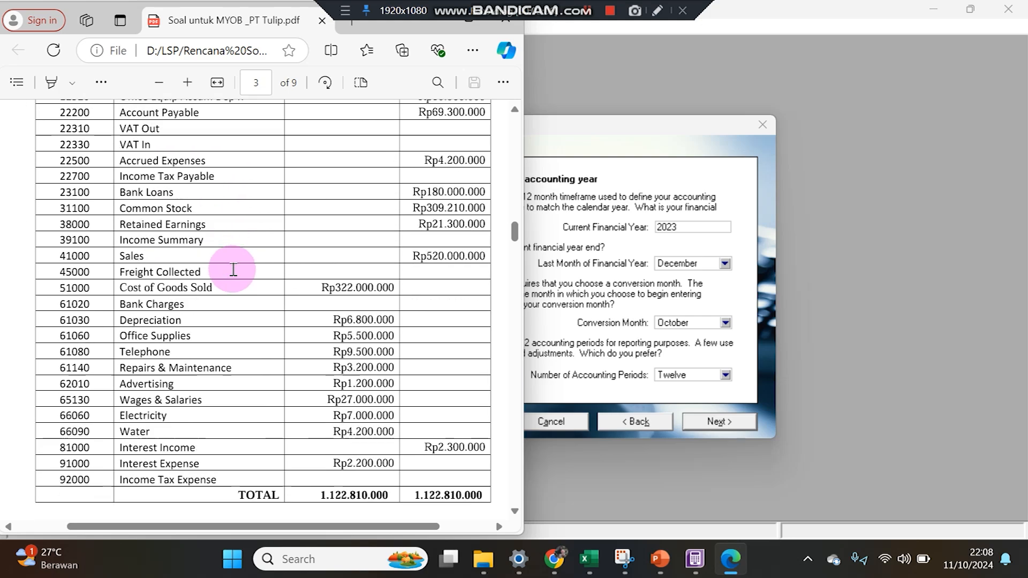
scroll(231, 270, up, 6)
scroll(238, 204, down, 9)
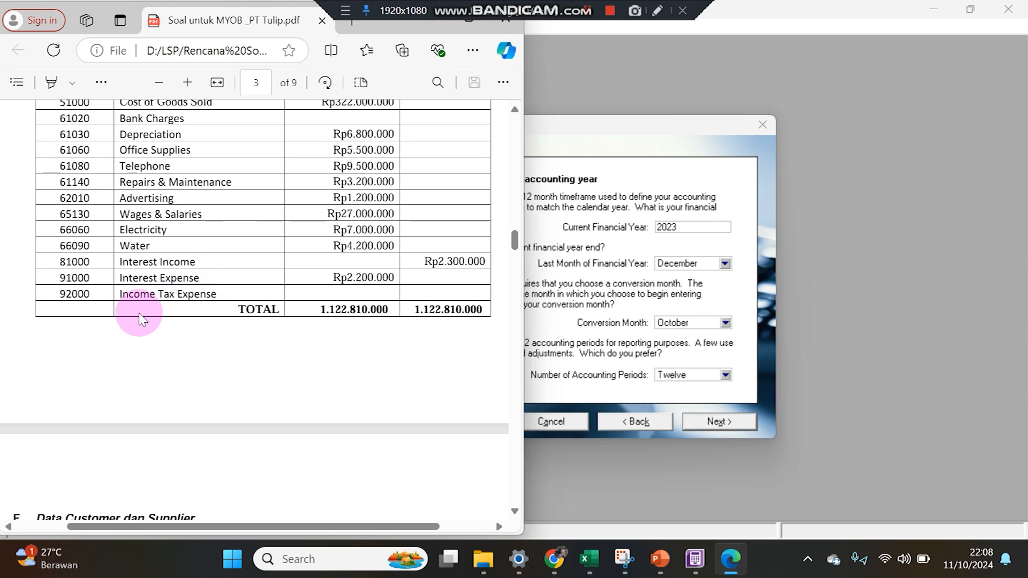
scroll(134, 311, up, 8)
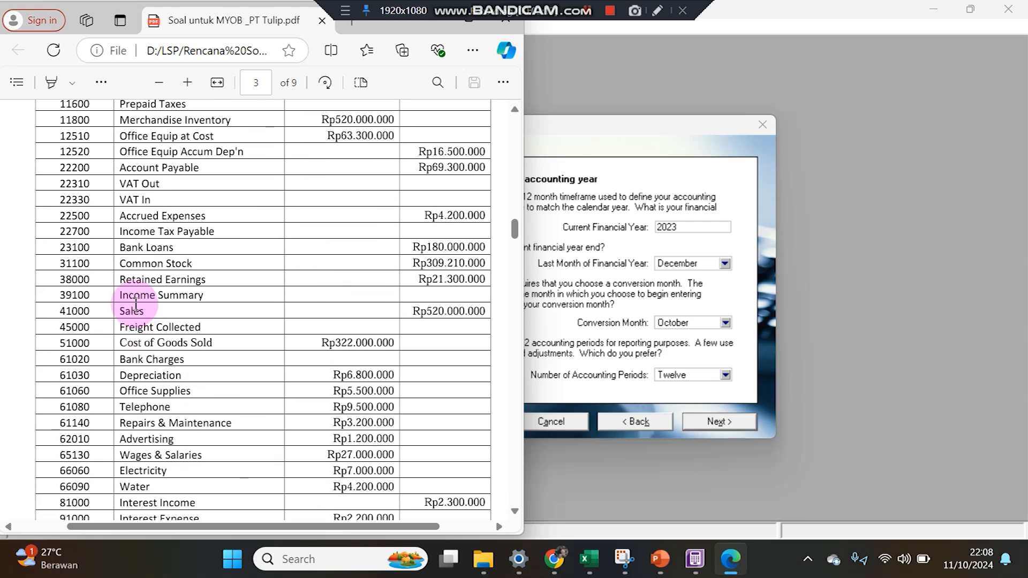
scroll(251, 241, up, 3)
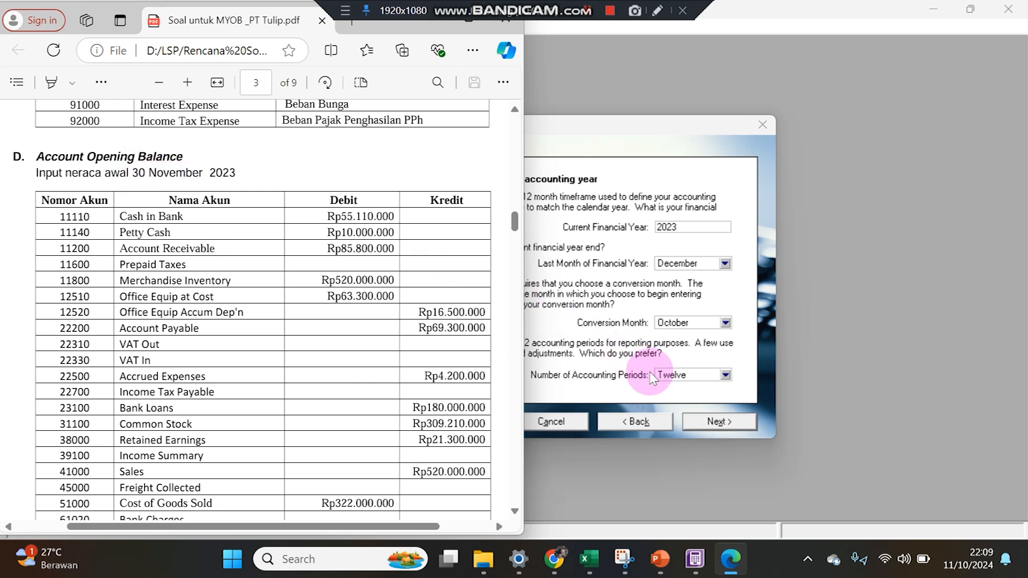
click(670, 322)
Select November as the conversion month, rechecking it against the PDF's opening balance table.
click(683, 440)
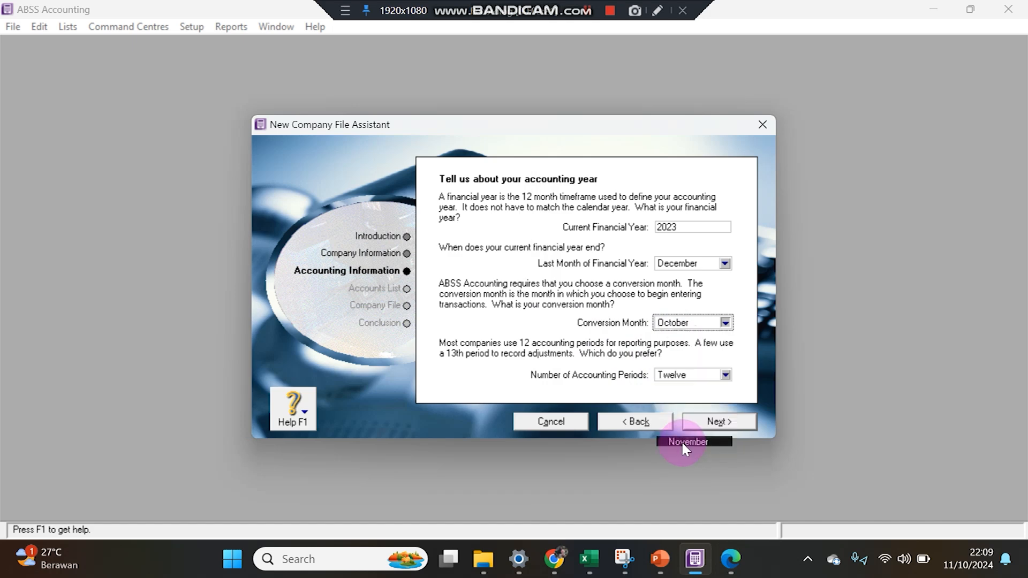
click(666, 325)
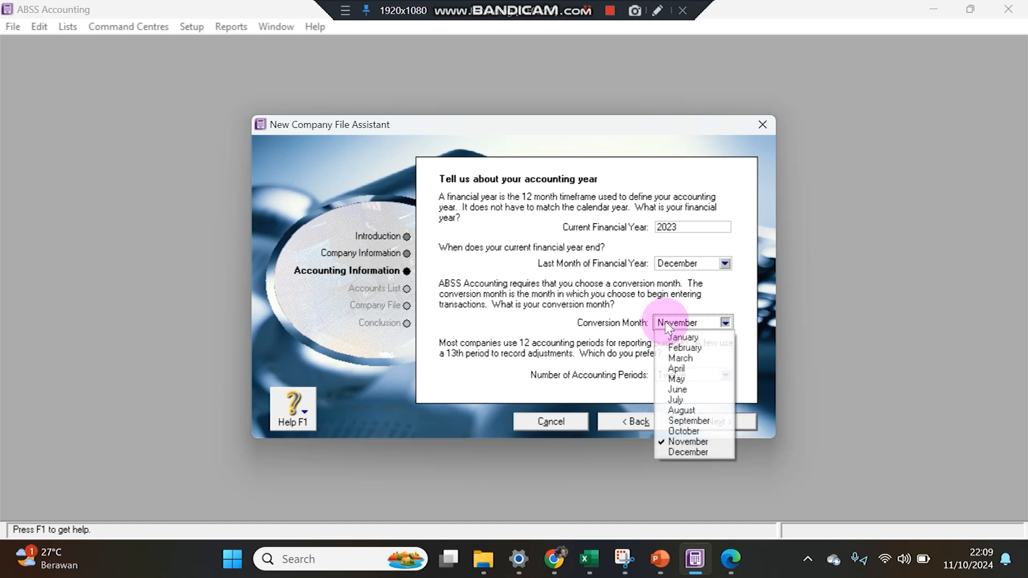
click(732, 567)
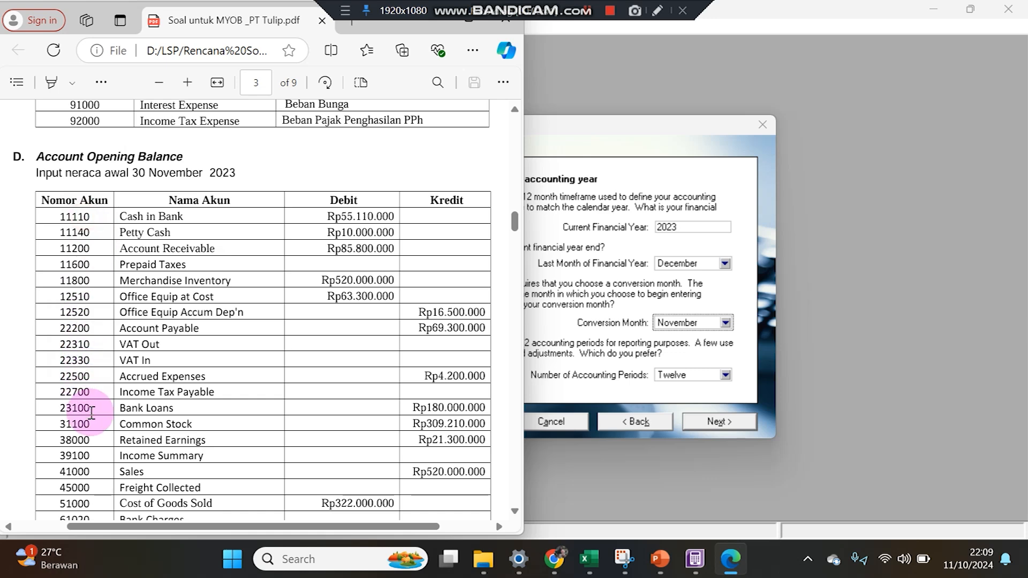
scroll(96, 429, down, 5)
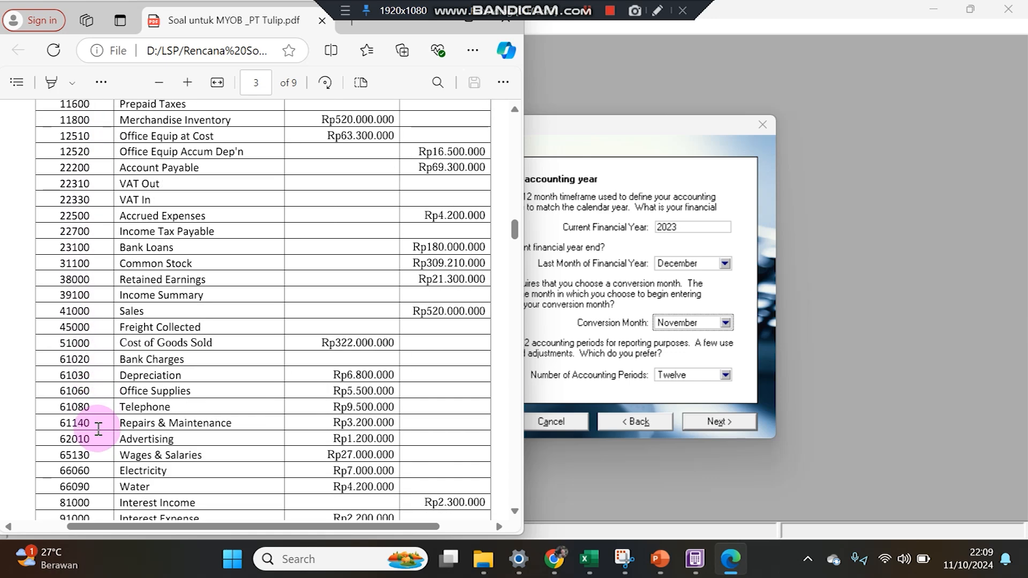
scroll(99, 420, up, 5)
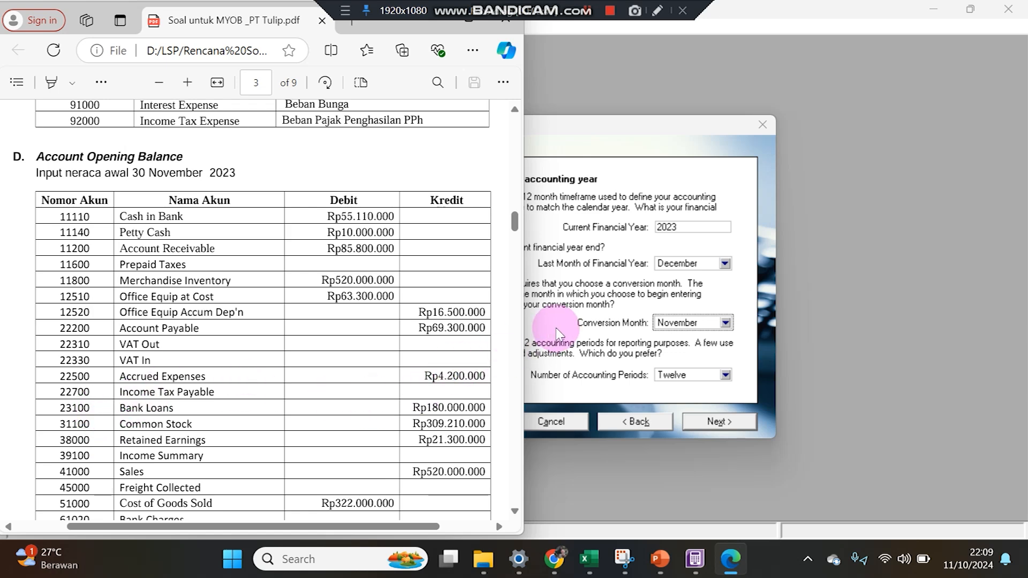
click(556, 310)
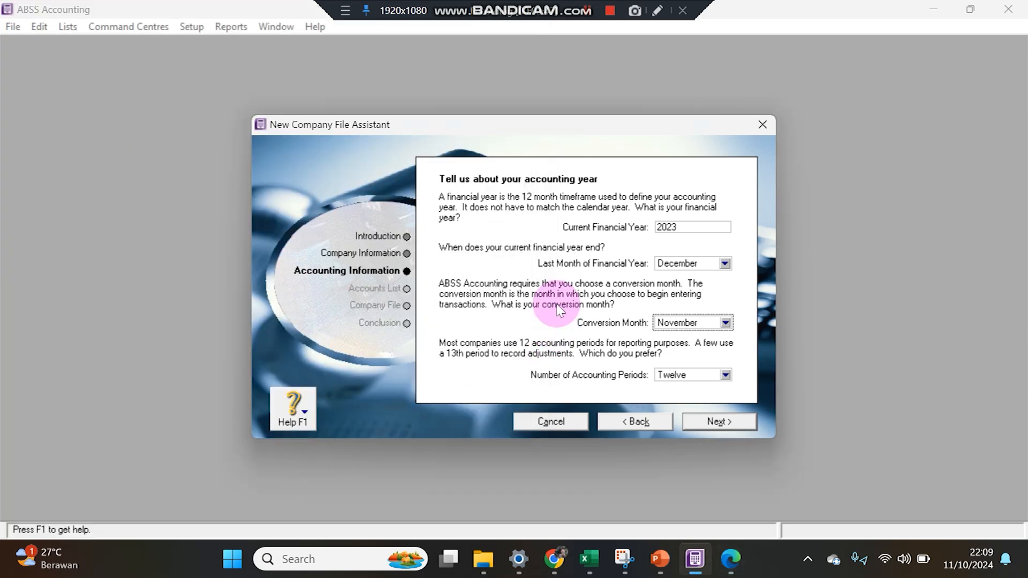
click(671, 323)
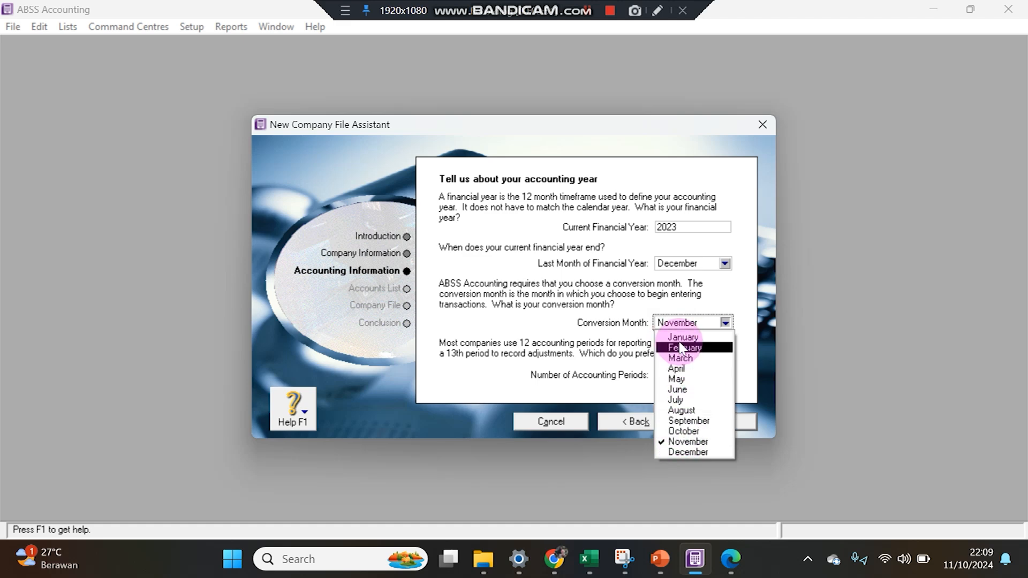
click(683, 442)
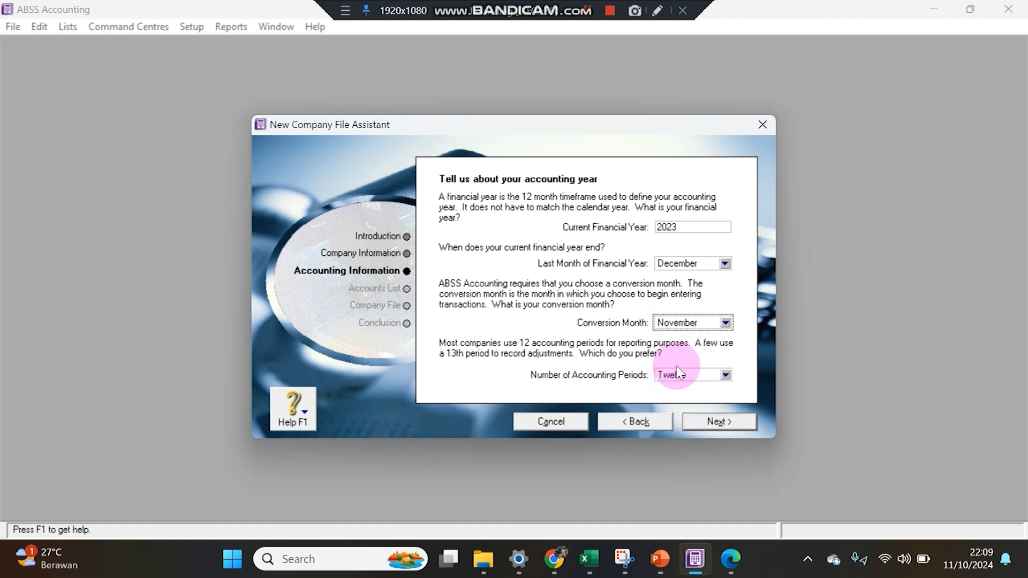
click(730, 559)
scroll(287, 336, down, 10)
scroll(287, 336, down, 8)
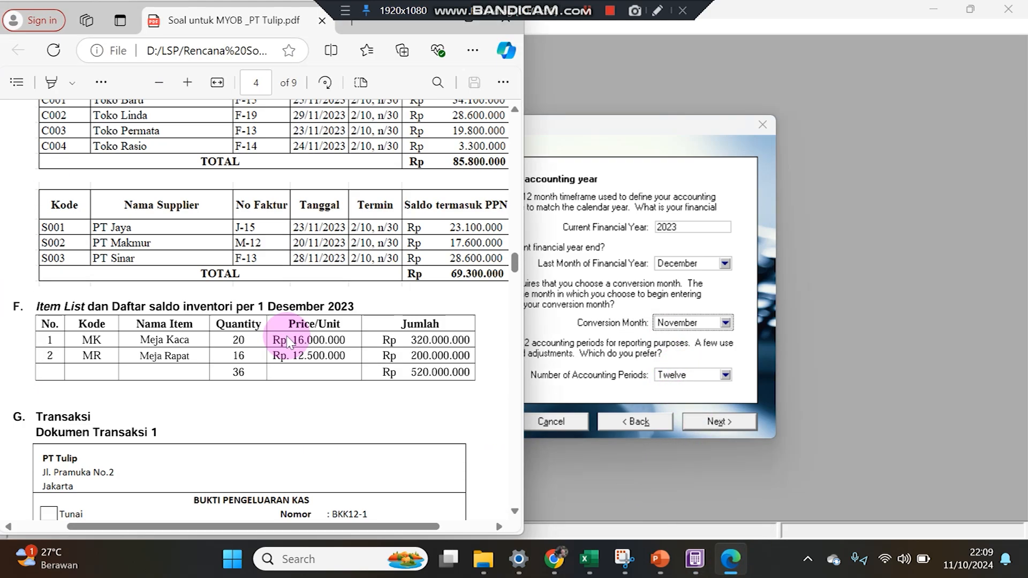
scroll(287, 336, up, 10)
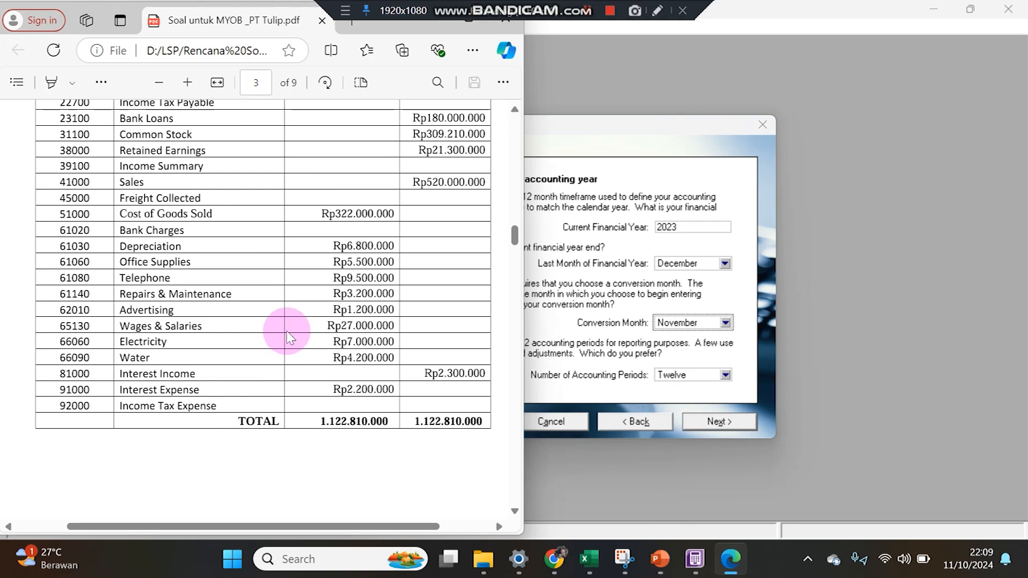
Scroll the PDF from page 3 up to page 1's sections A and B.
scroll(287, 327, down, 6)
scroll(288, 331, up, 5)
scroll(288, 332, up, 12)
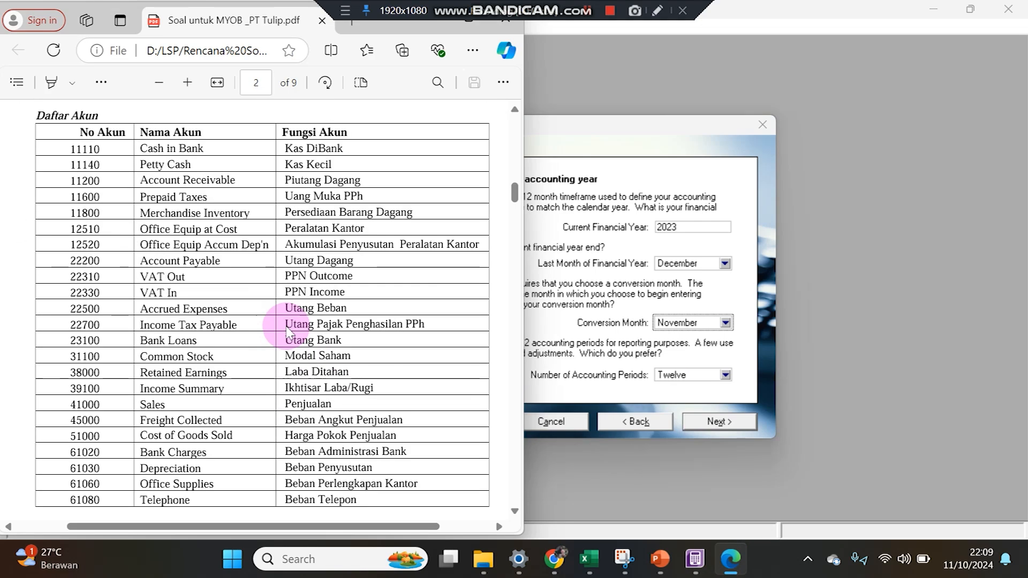
scroll(288, 332, up, 12)
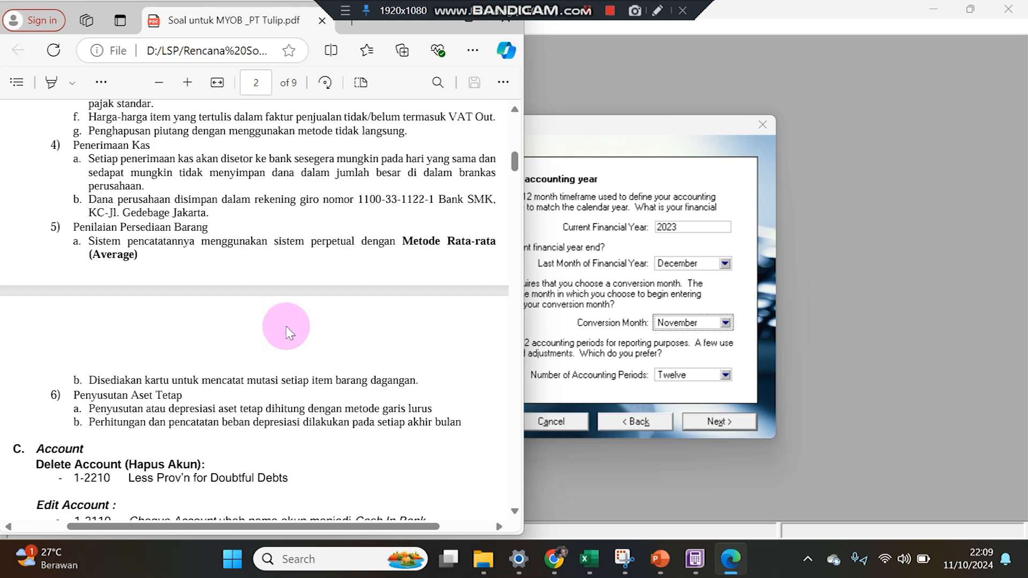
scroll(236, 276, up, 7)
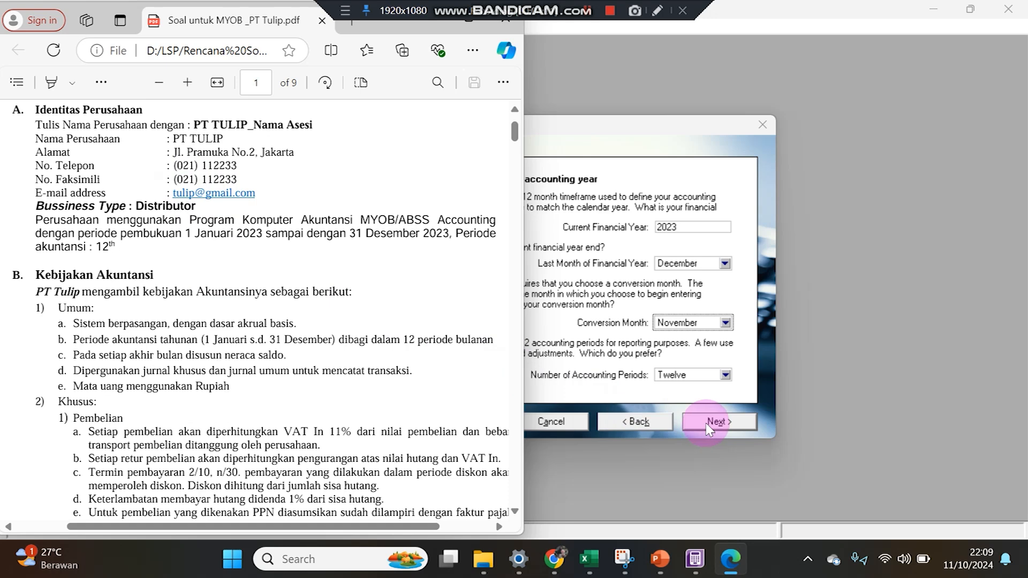
Keep Twelve accounting periods and confirm the 2023 accounting information.
click(678, 378)
click(675, 379)
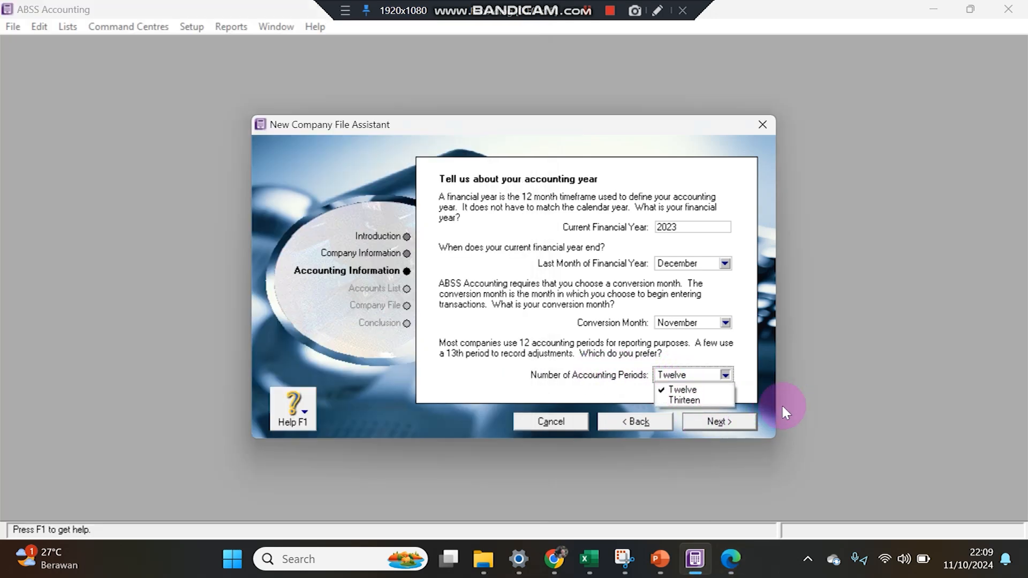
click(747, 426)
click(747, 423)
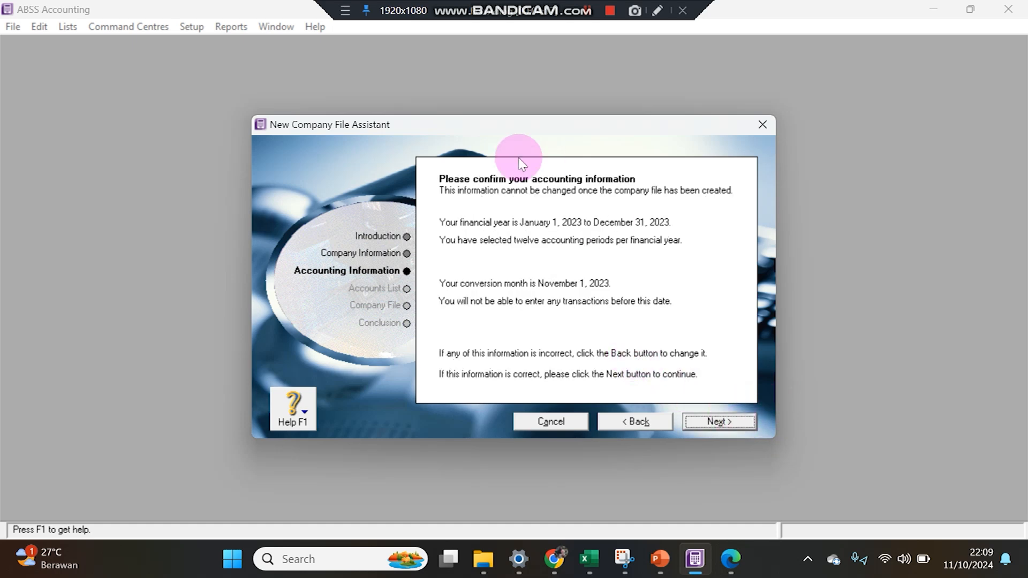
click(698, 415)
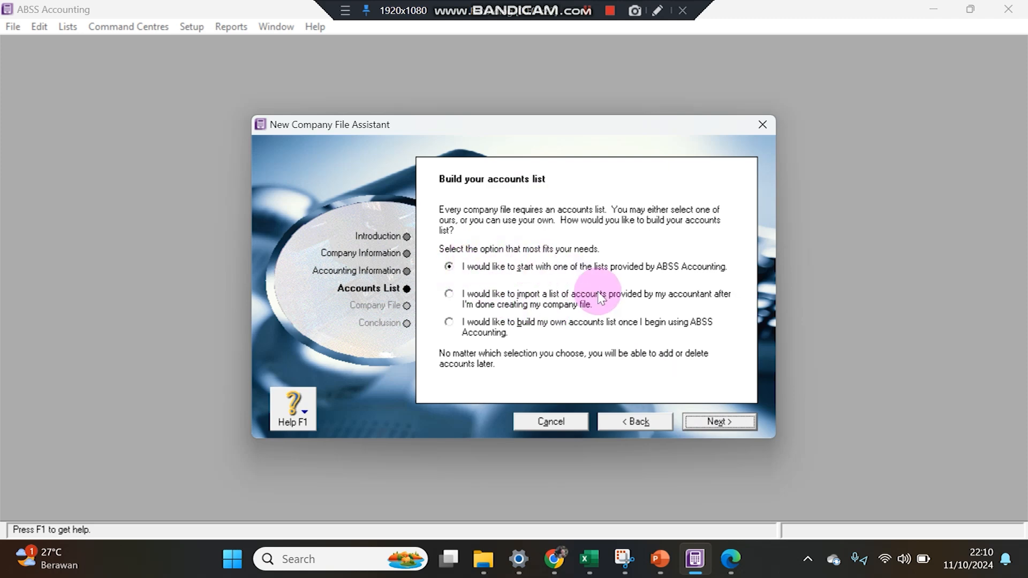
Choose to start from one of the accounts lists provided by ABSS.
click(738, 561)
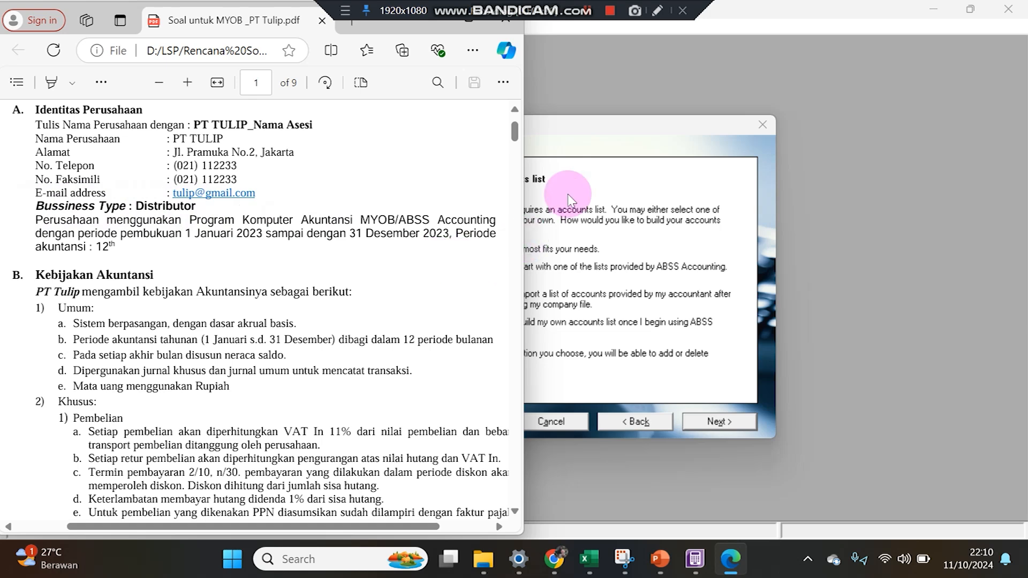
click(602, 129)
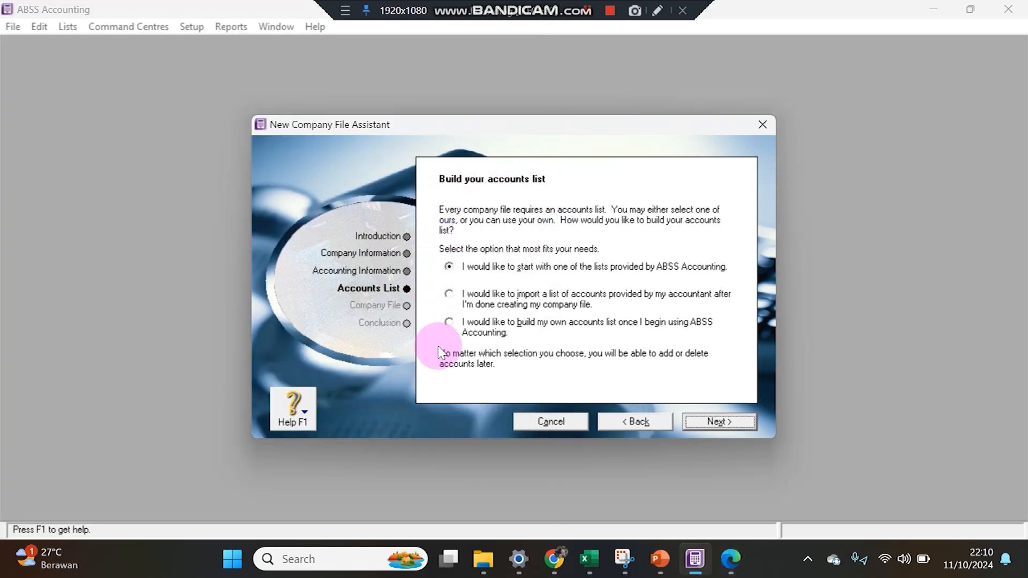
click(450, 268)
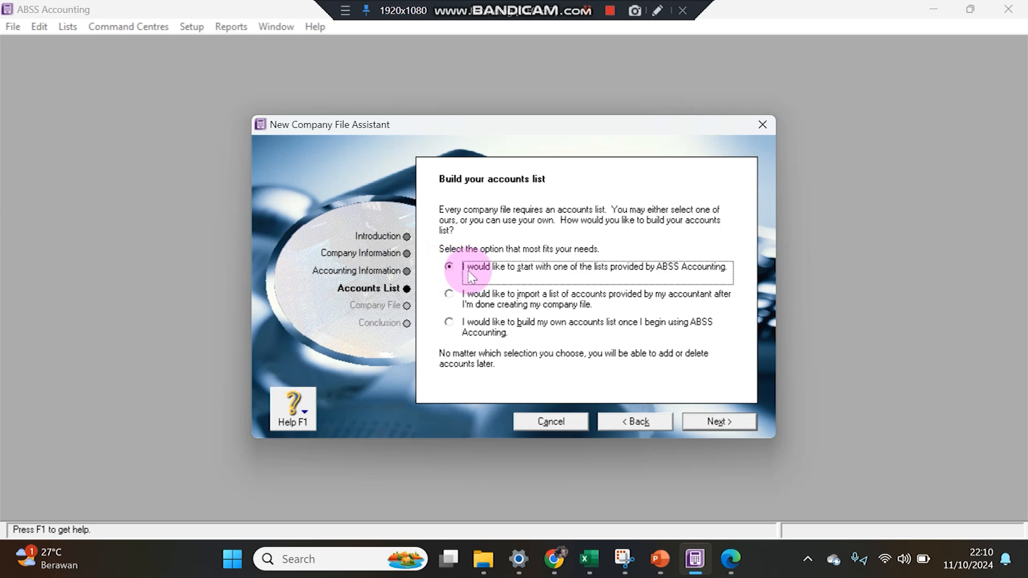
click(698, 421)
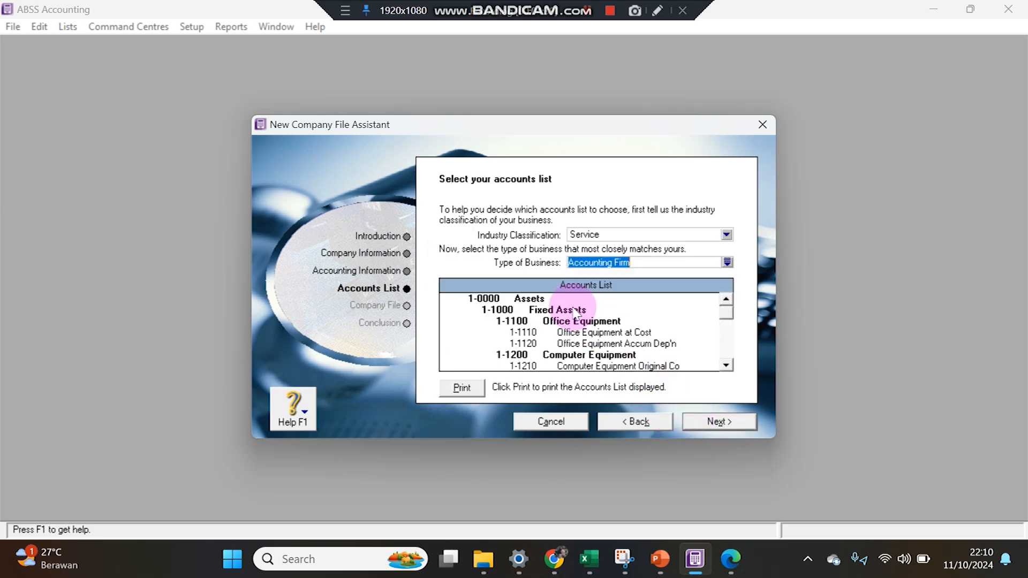
Pick the Distributor accounts list, with industry classification set to All, and continue.
click(726, 234)
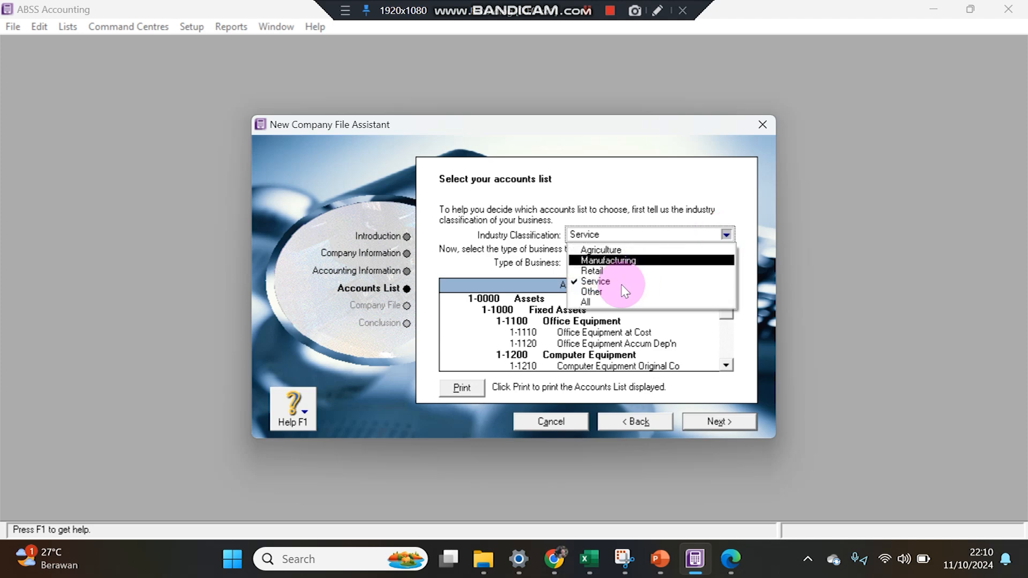
click(610, 301)
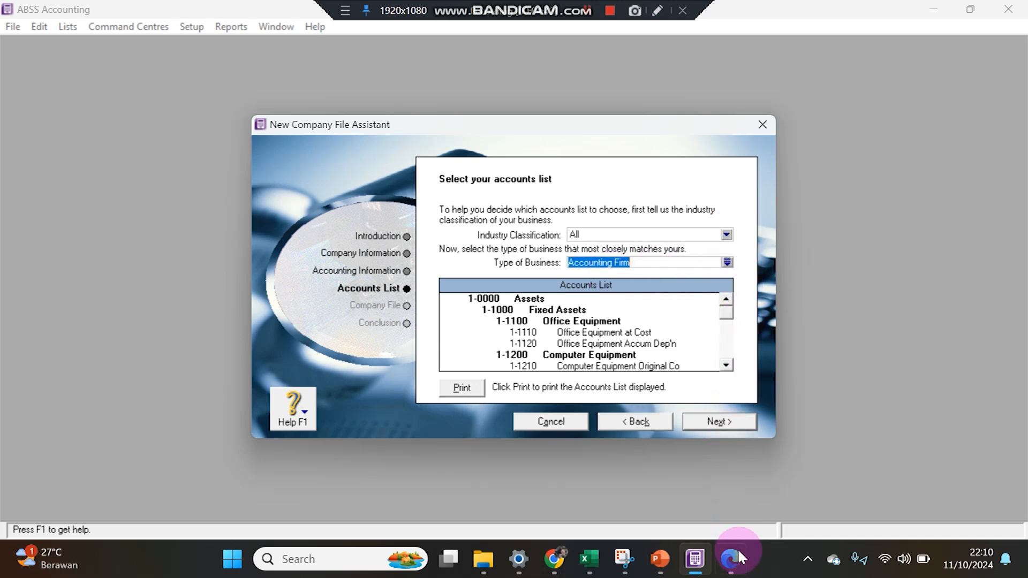
click(739, 553)
drag(134, 206, 198, 206)
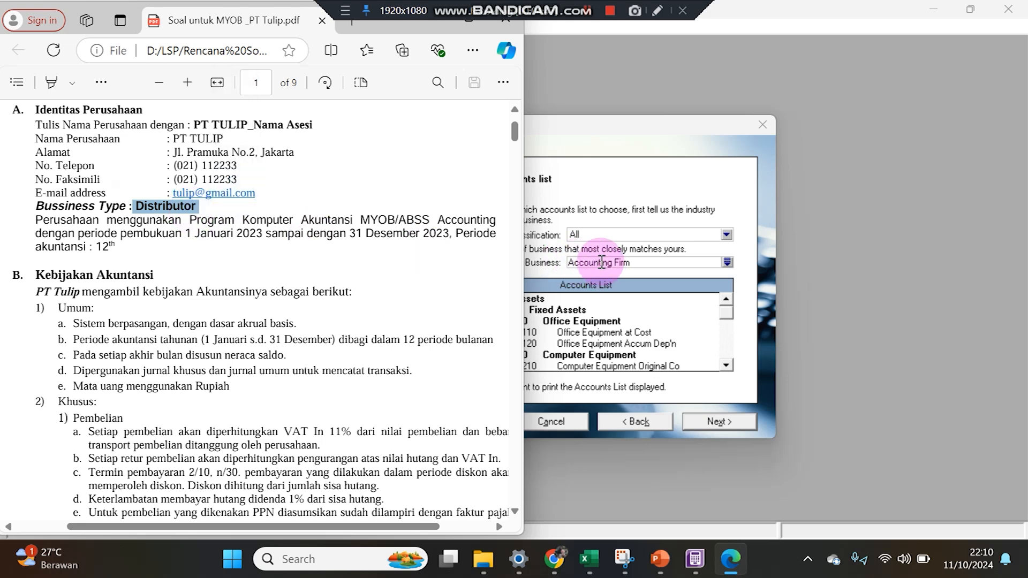
click(601, 263)
click(727, 262)
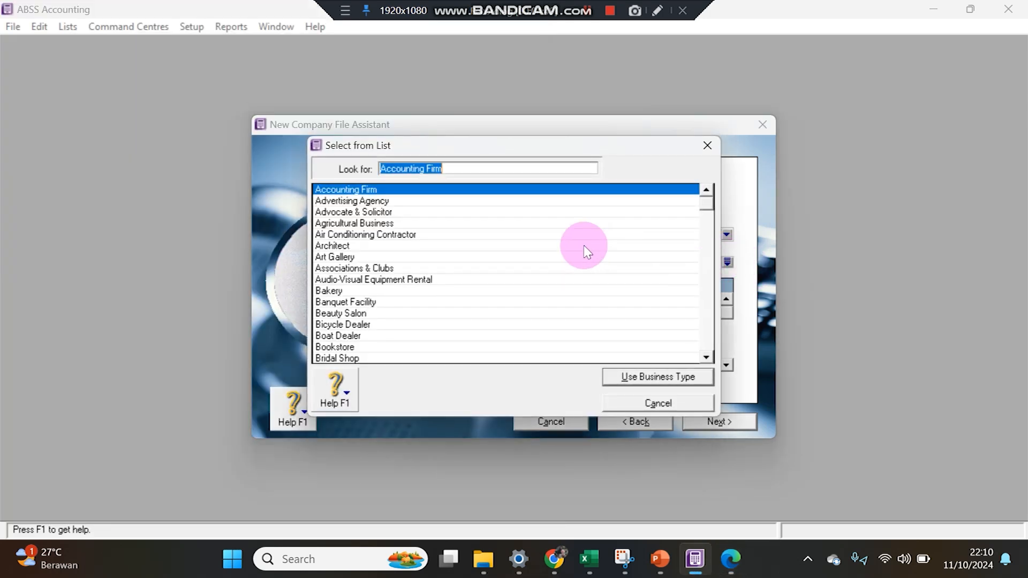
text(di)
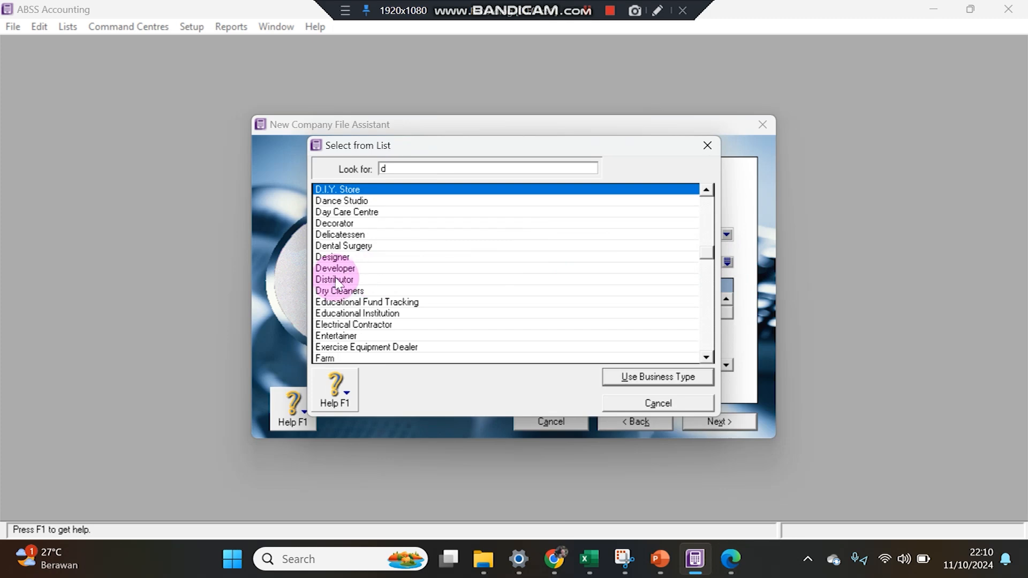
double_click(338, 279)
click(716, 421)
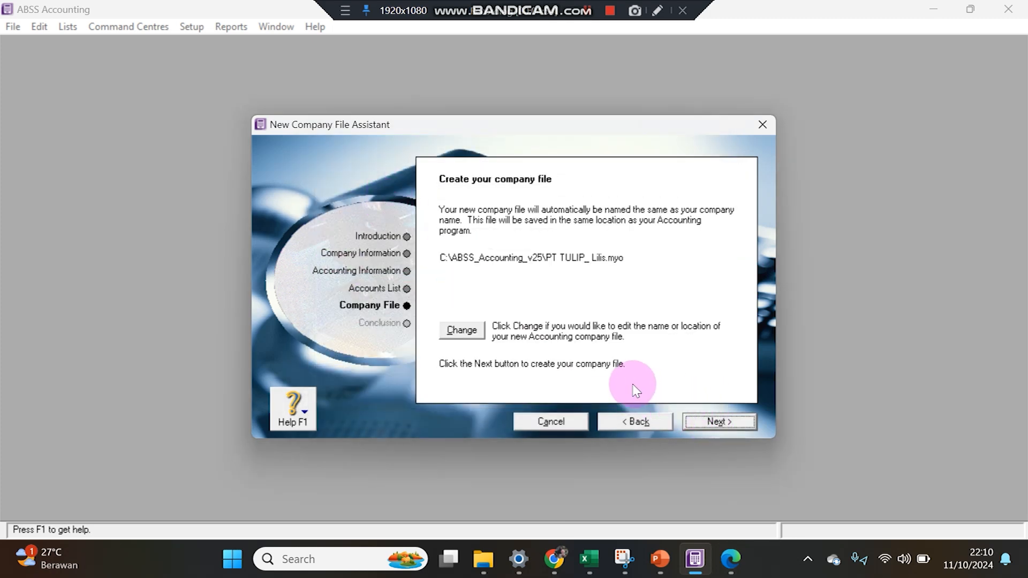
Make a new PT Tulip folder in Documents and save the PT TULIP_ Lilis company file there.
click(468, 332)
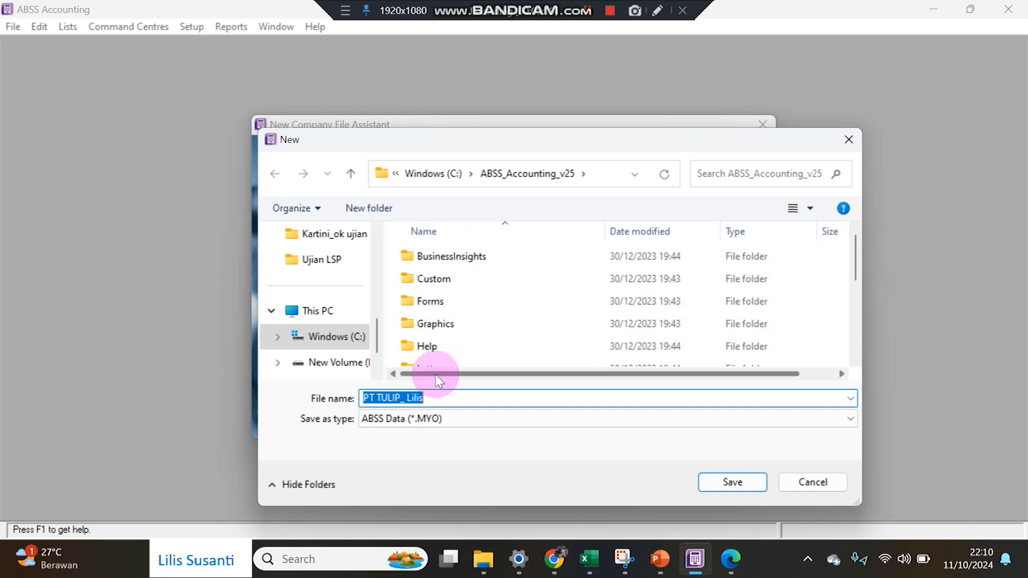
drag(377, 347, 390, 291)
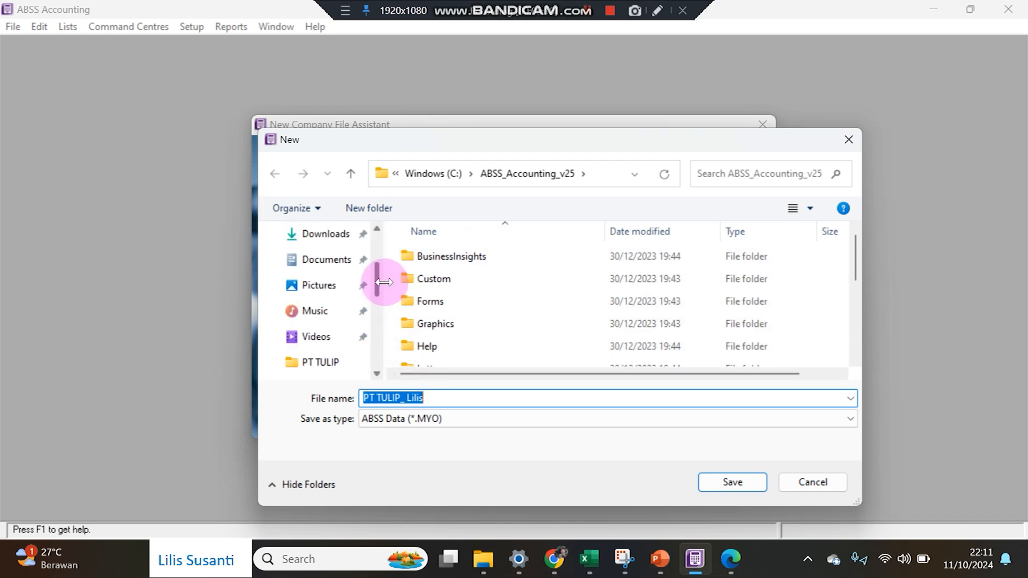
click(318, 260)
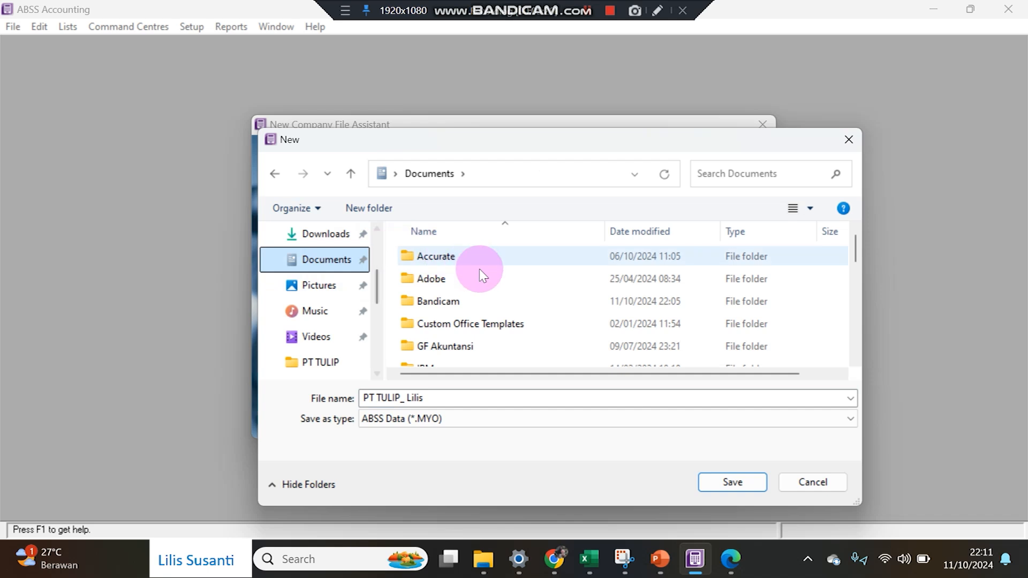
click(355, 209)
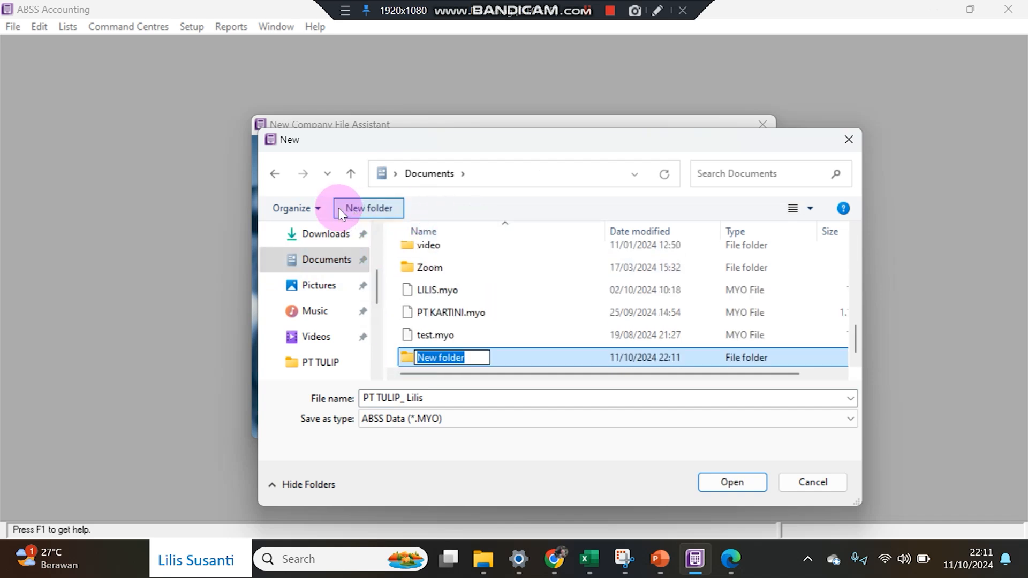
text(PT Tulip)
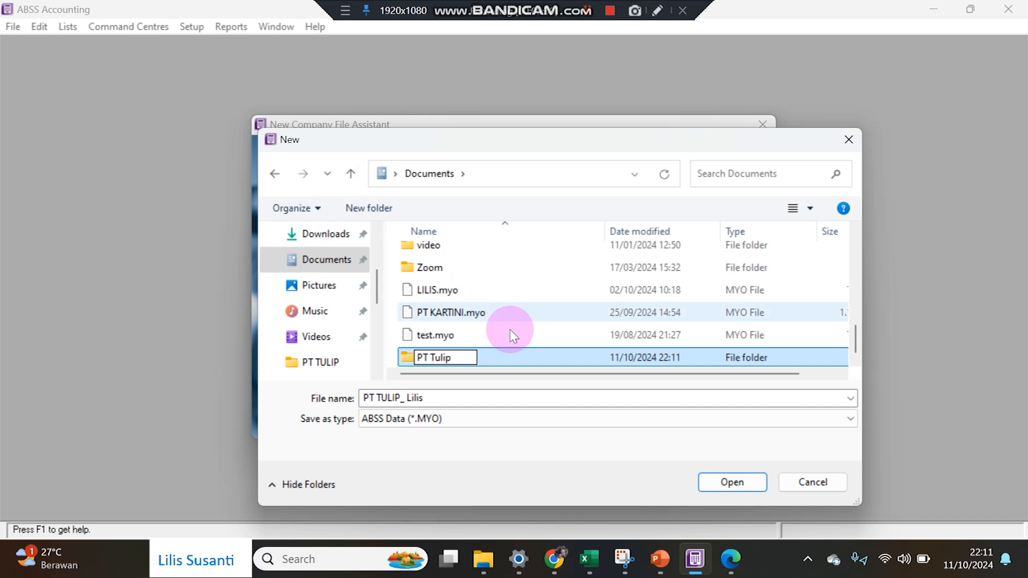
double_click(528, 365)
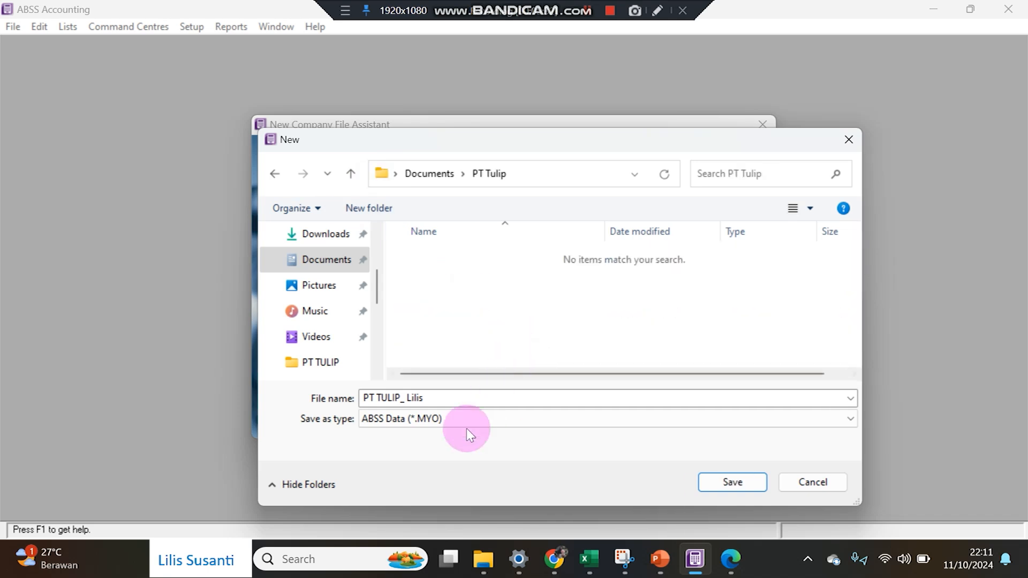
click(731, 484)
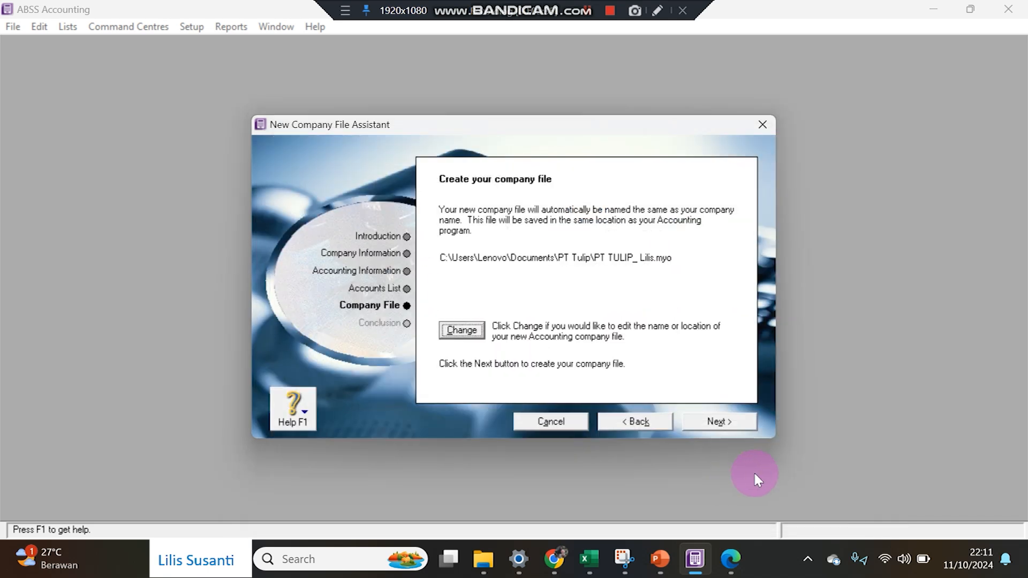
Create the company file, open its Command Centre, and resize the window to sit right of the PDF.
click(708, 420)
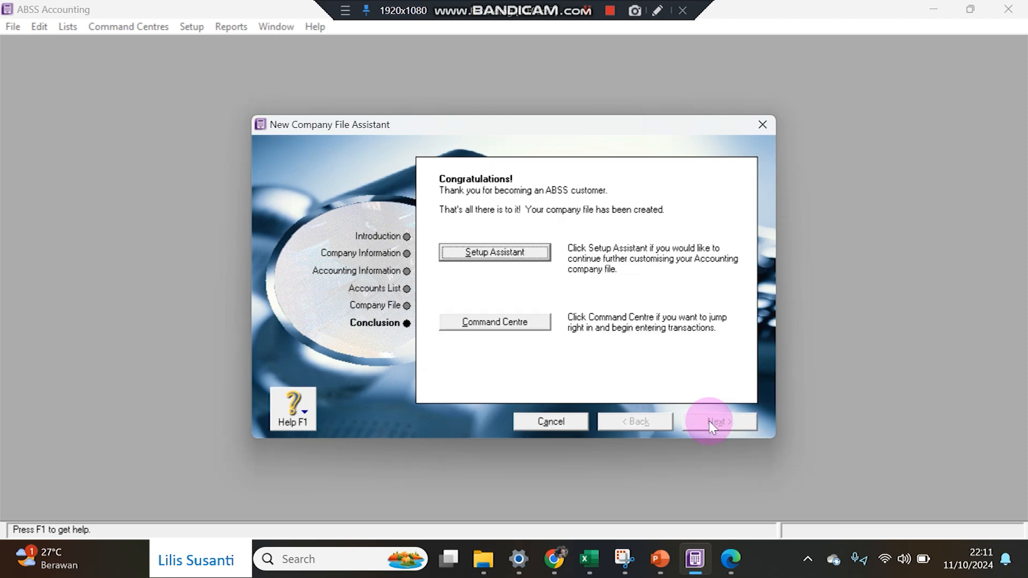
click(484, 332)
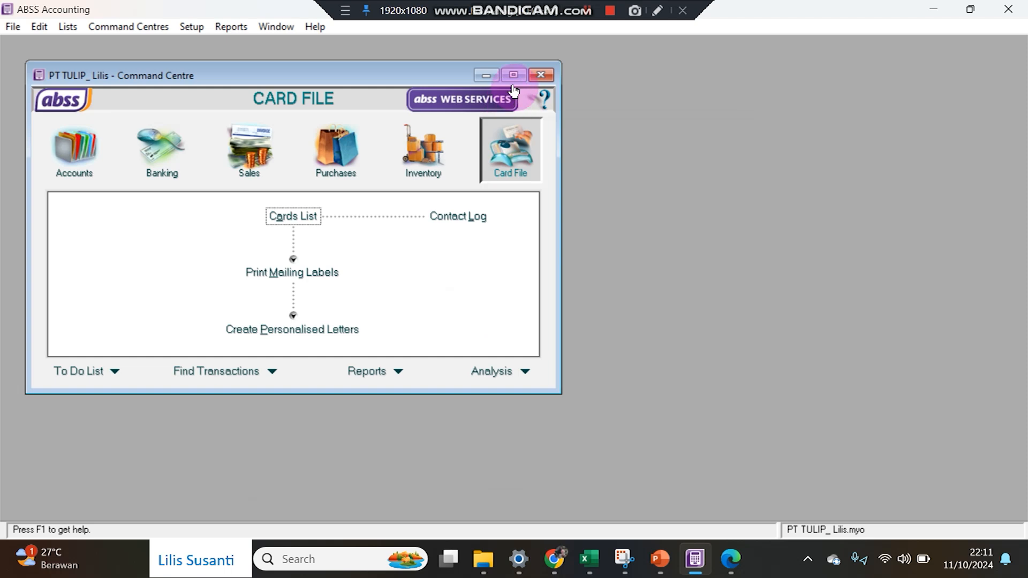
click(518, 86)
click(970, 9)
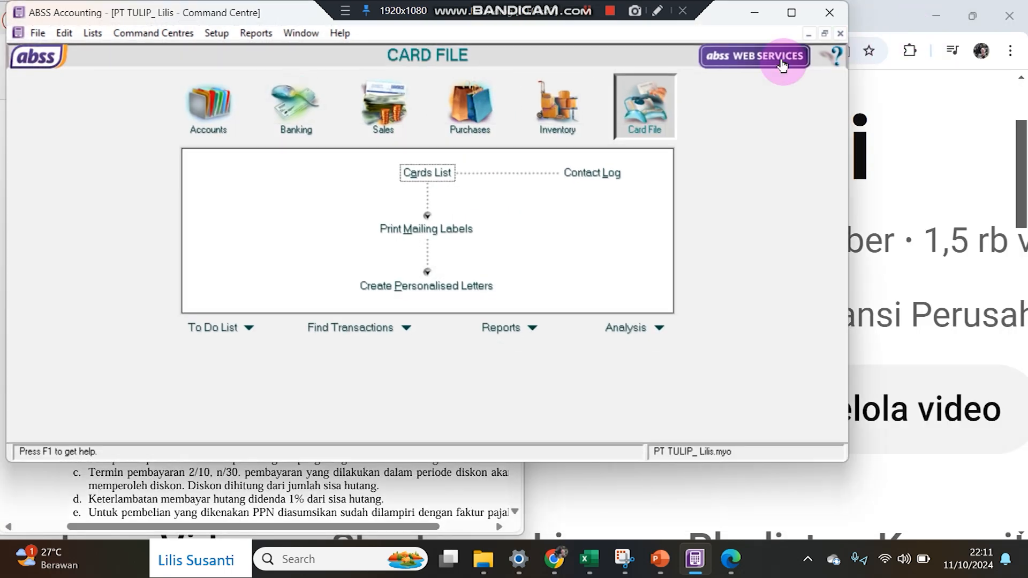
drag(293, 13, 471, 15)
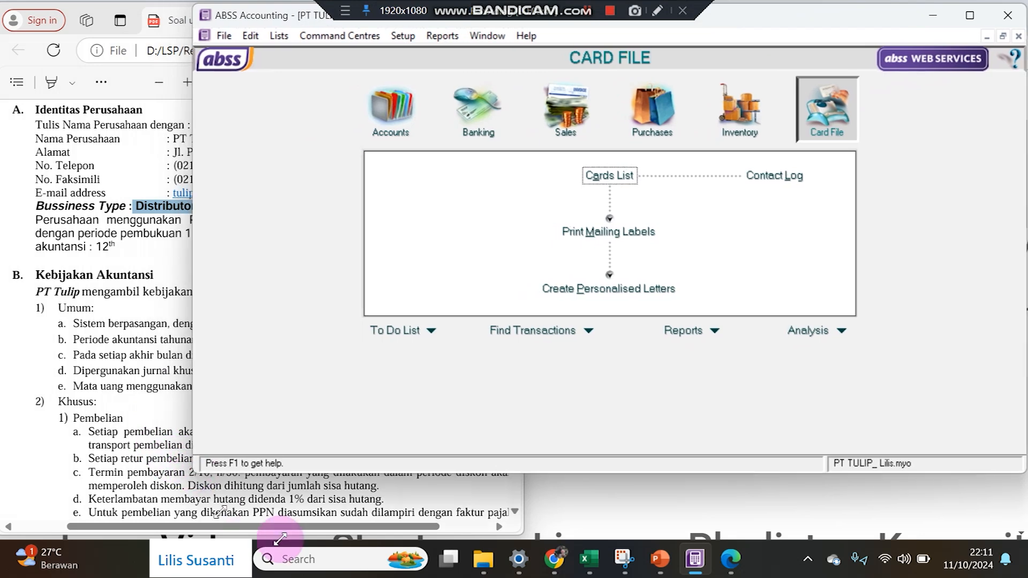
drag(188, 465, 322, 538)
click(194, 415)
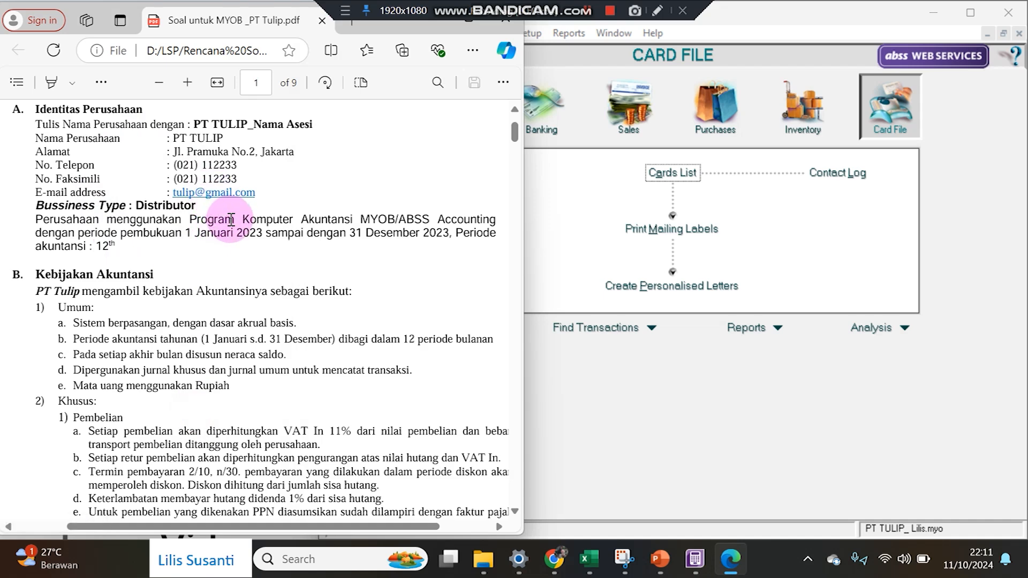
Scroll the PDF to page 2's C. Account section, then bring ABSS back to the front.
scroll(231, 219, down, 3)
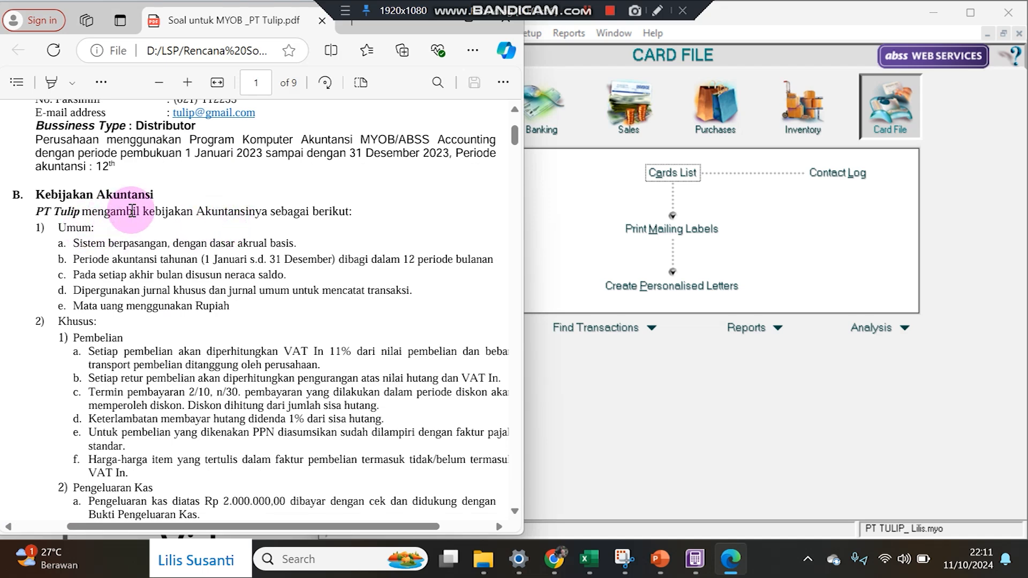
scroll(201, 227, down, 5)
scroll(200, 224, down, 3)
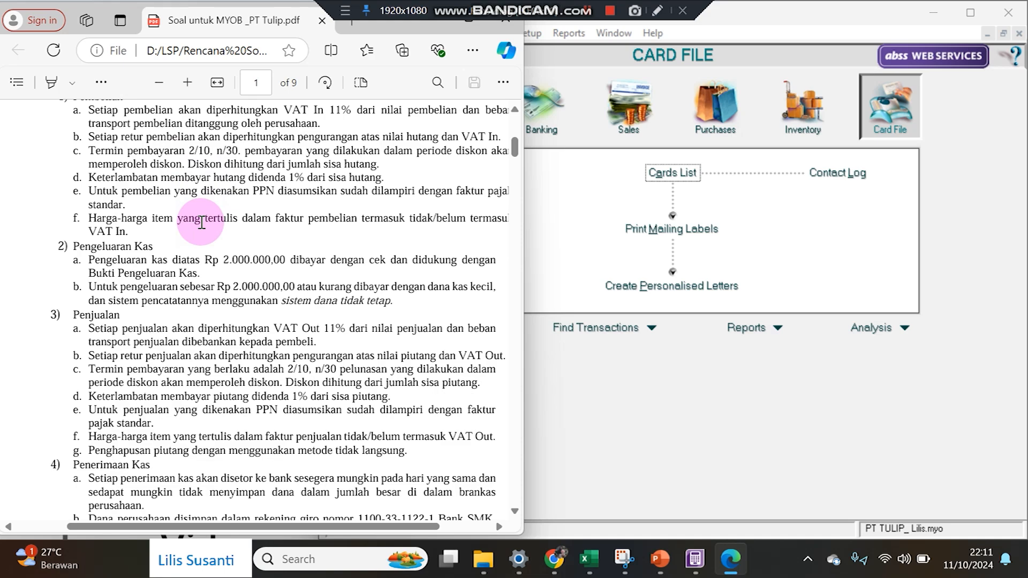
scroll(201, 222, down, 18)
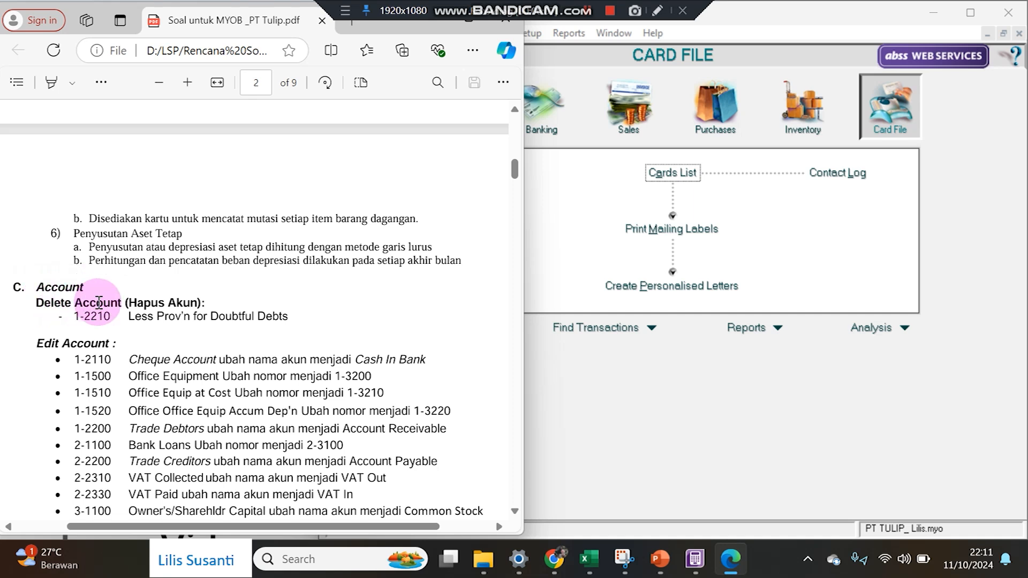
click(667, 409)
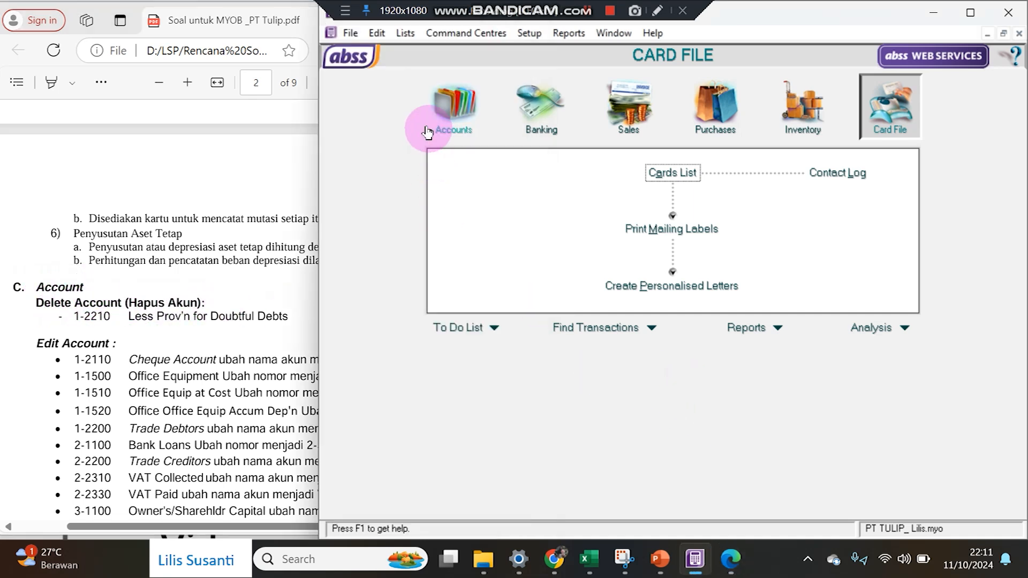
Delete 1-2210 Less Prov'n for Doubtful Debts from the Accounts List, then widen the PDF alongside.
click(458, 101)
click(670, 172)
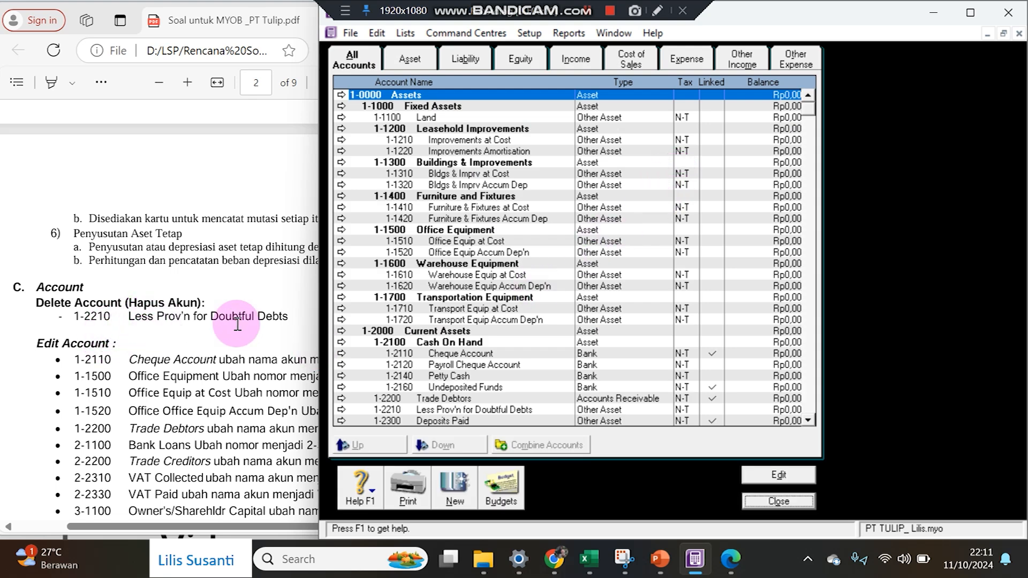
click(477, 410)
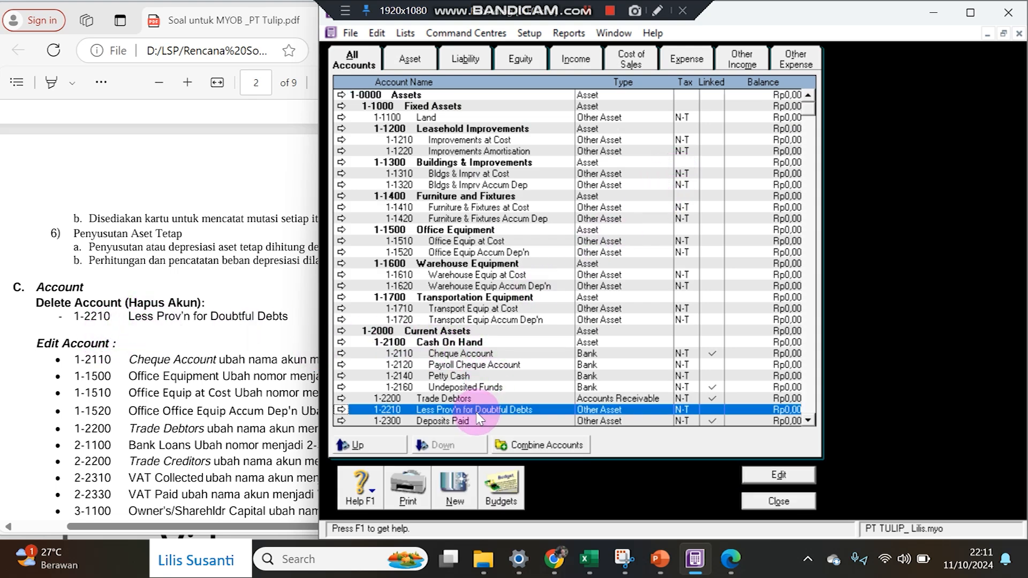
double_click(476, 411)
right_click(523, 271)
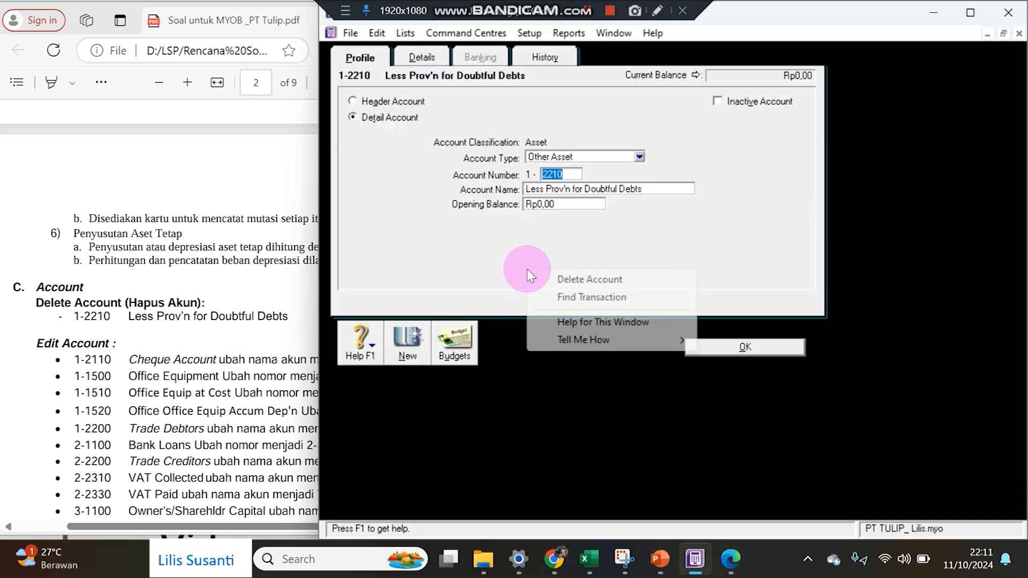
click(546, 278)
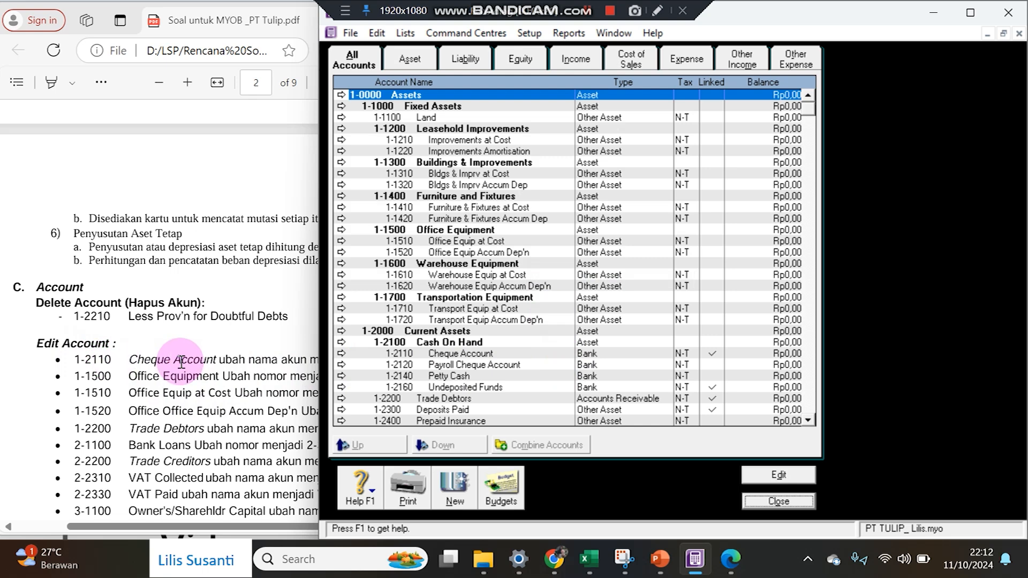
drag(319, 306, 458, 305)
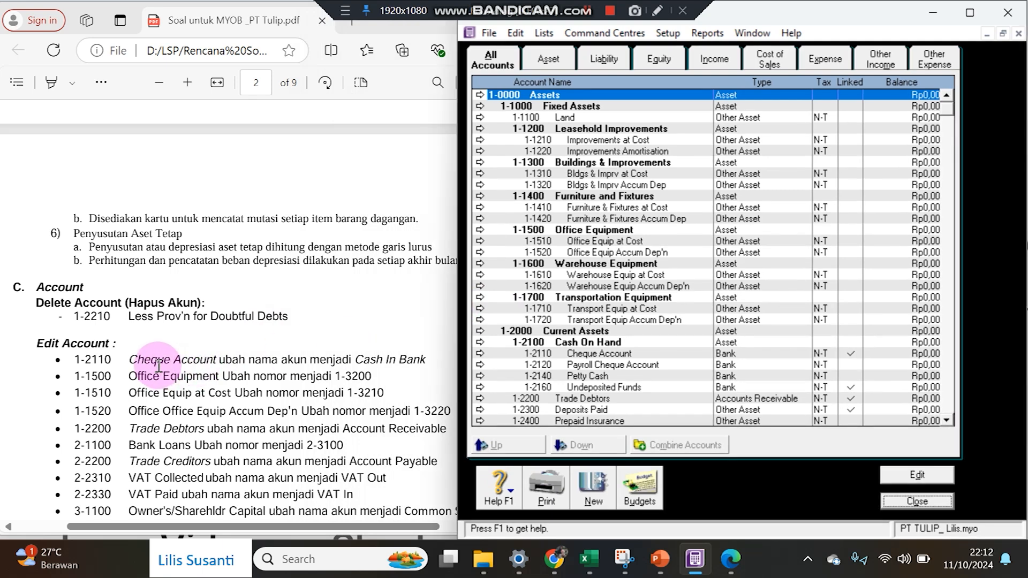
Rename account 1-2110 from Cheque Account to Cash In Bank.
click(591, 355)
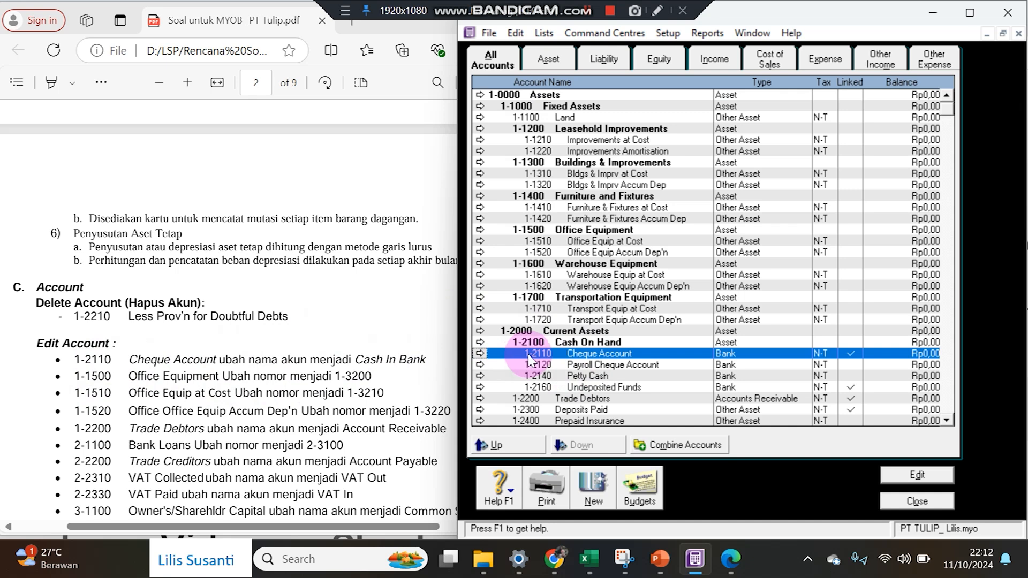
click(480, 354)
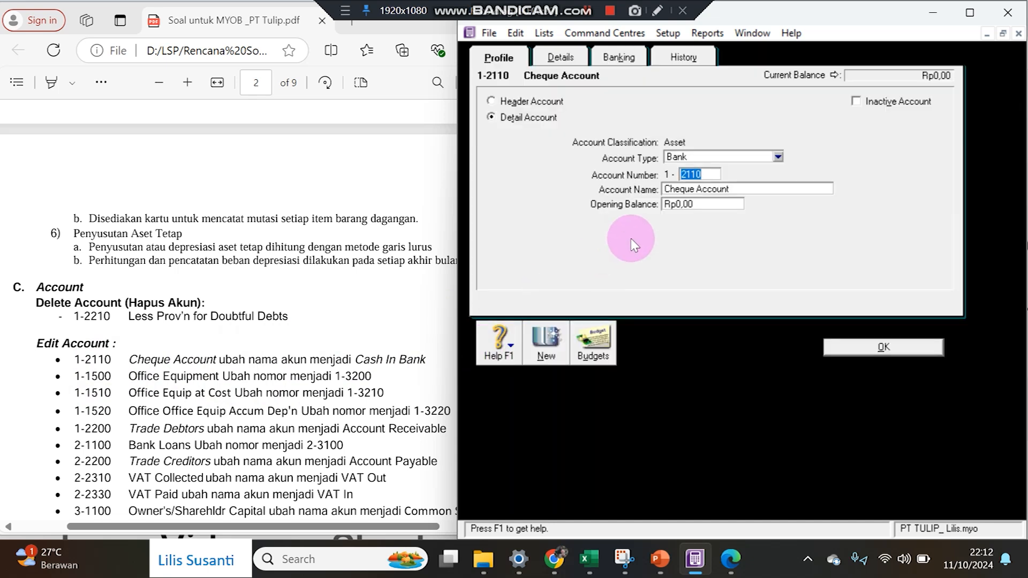
drag(355, 360, 425, 362)
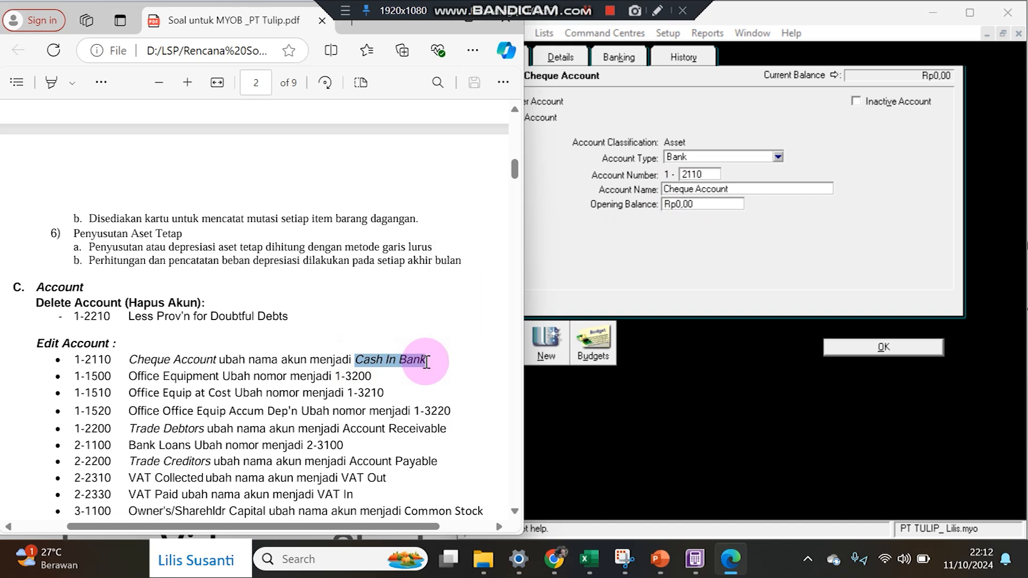
click(653, 191)
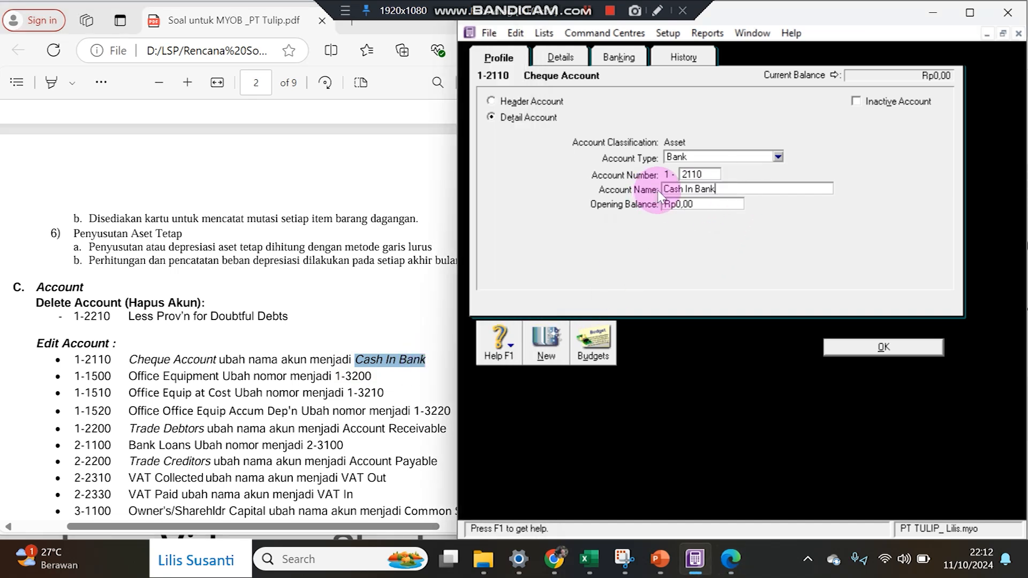
click(822, 350)
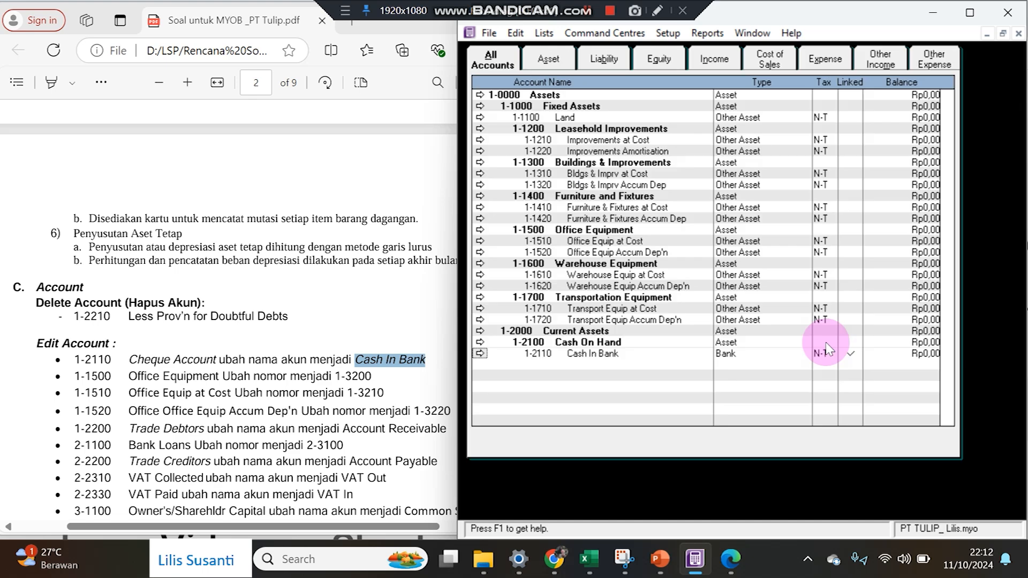
Copy the new number 1-3200 from the PDF and select Office Equipment in the list.
click(348, 376)
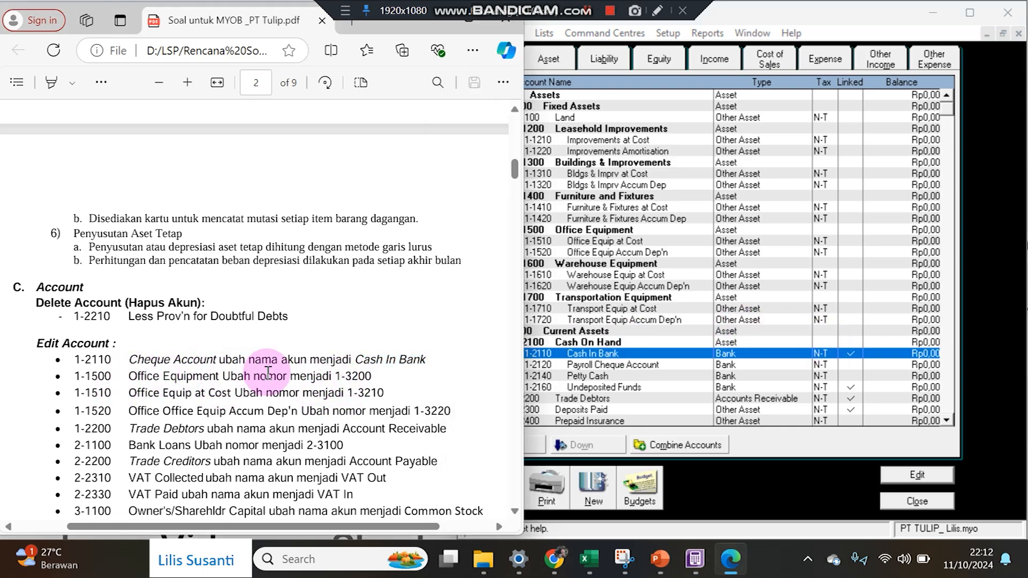
drag(336, 375, 374, 373)
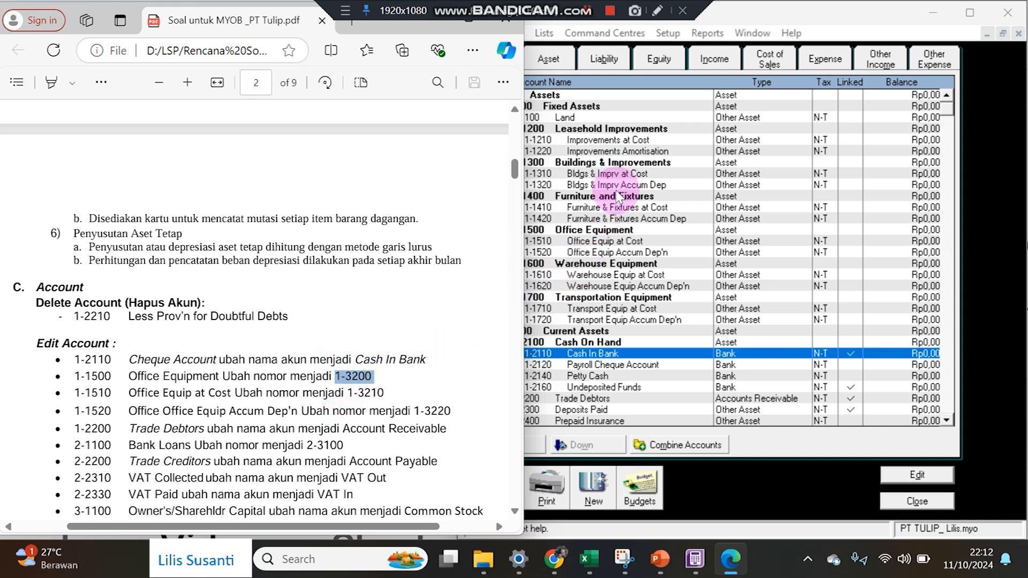
click(588, 229)
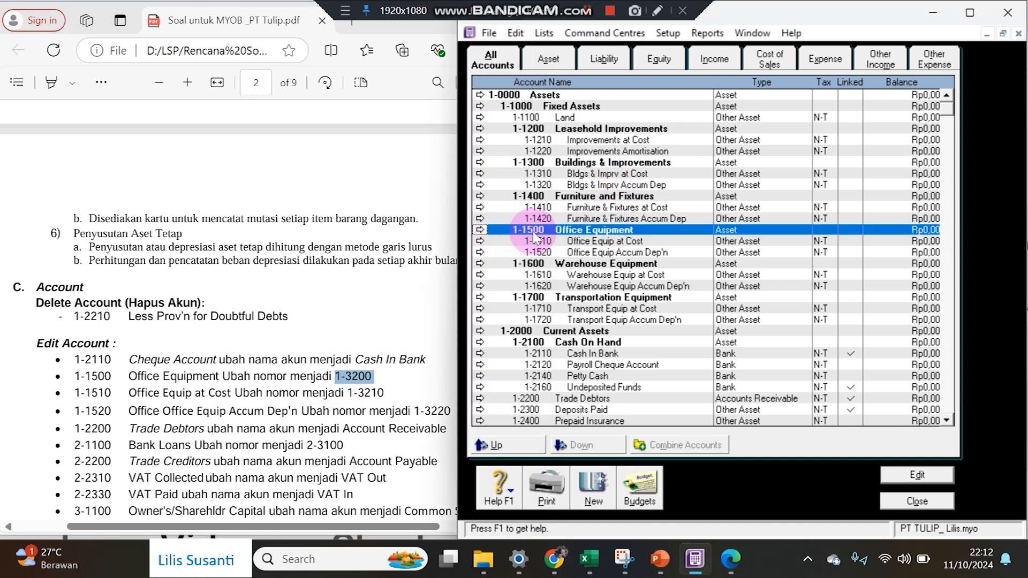
Renumber Office Equipment to 1-3200 and Office Equip at Cost to 1-3210.
click(480, 230)
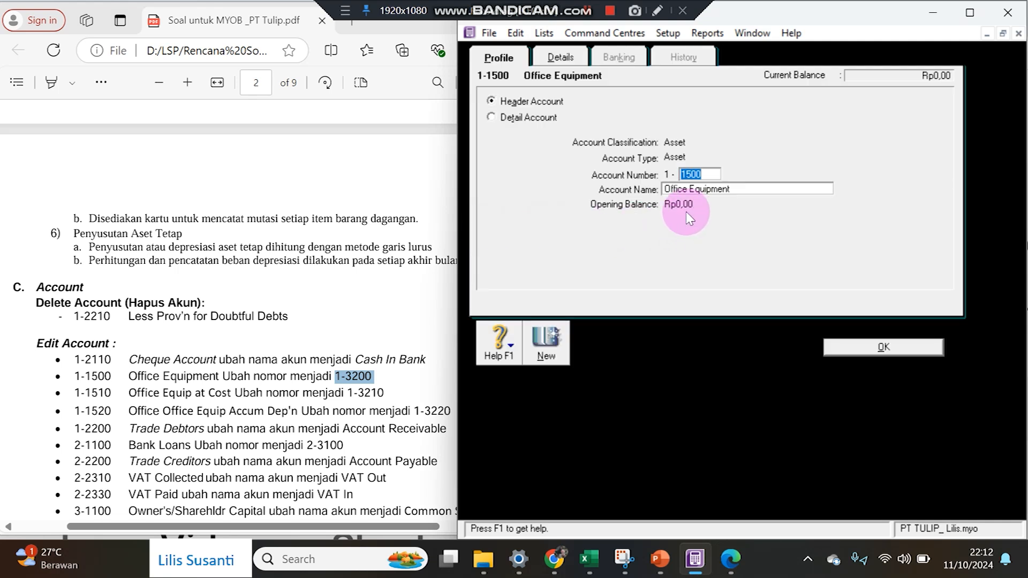
text(32)
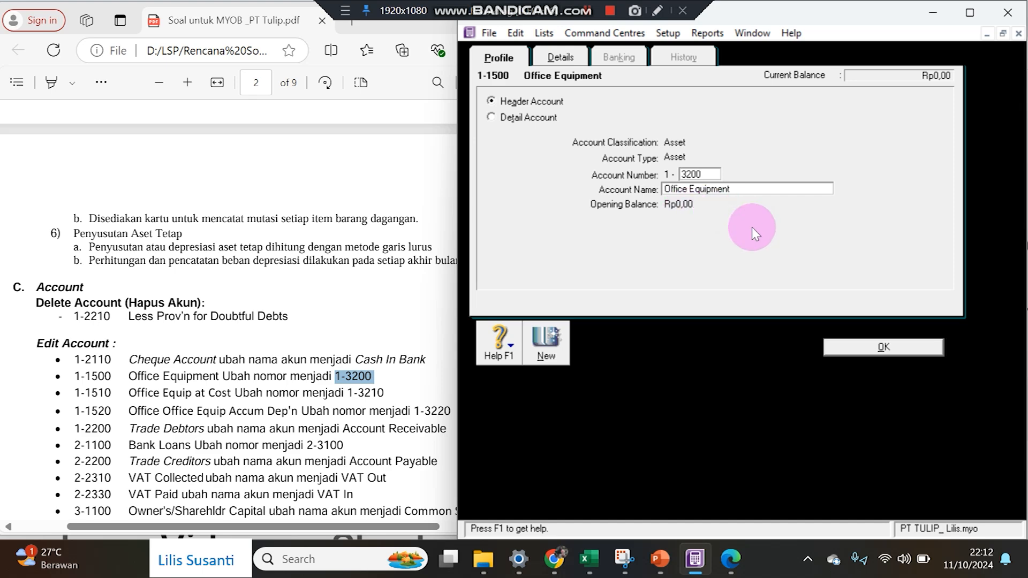
click(850, 349)
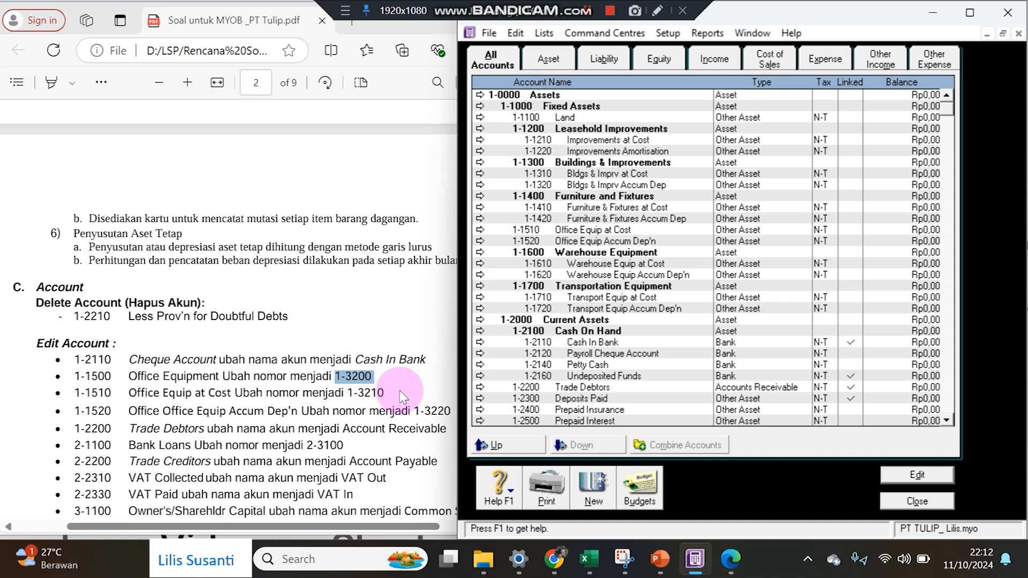
click(481, 230)
text(3210)
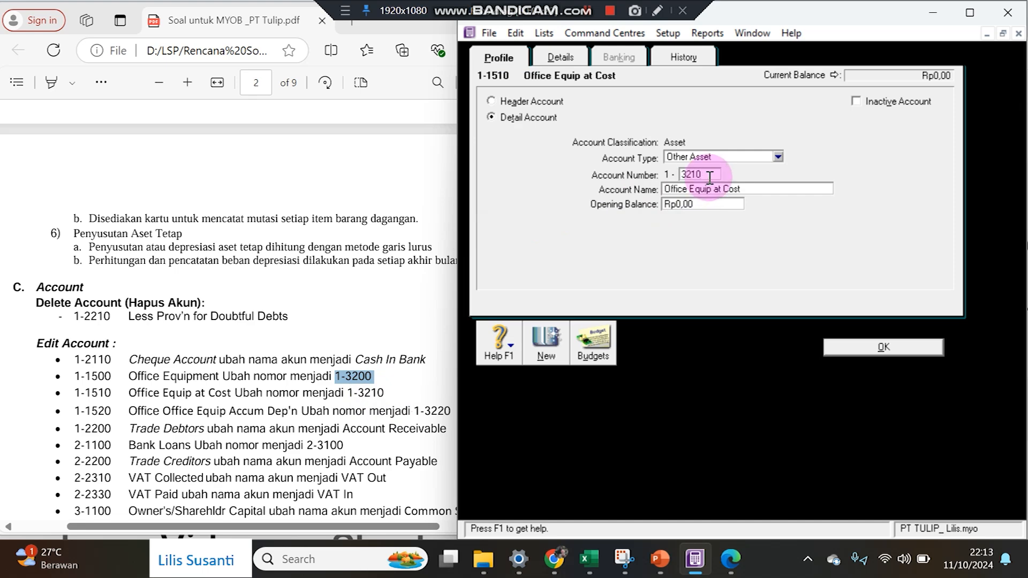
click(851, 347)
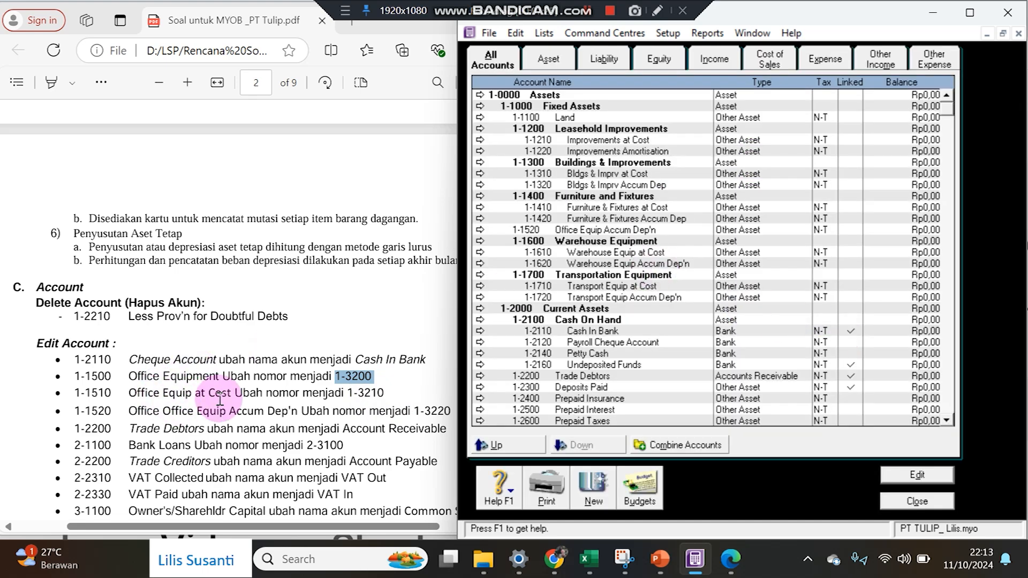
Renumber Office Equip Accum Dep'n from 1-1520 to 1-3220.
click(279, 396)
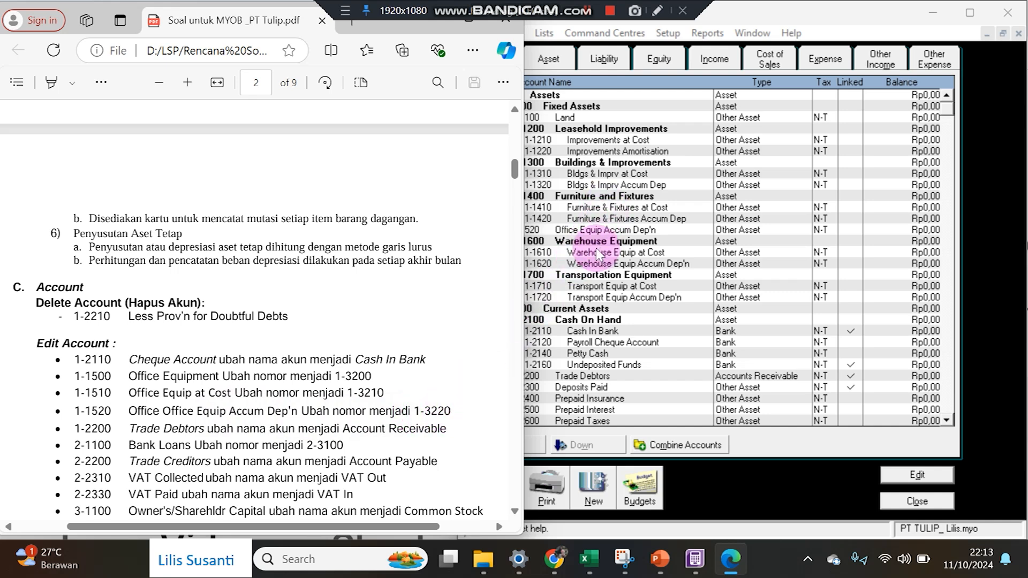
click(581, 230)
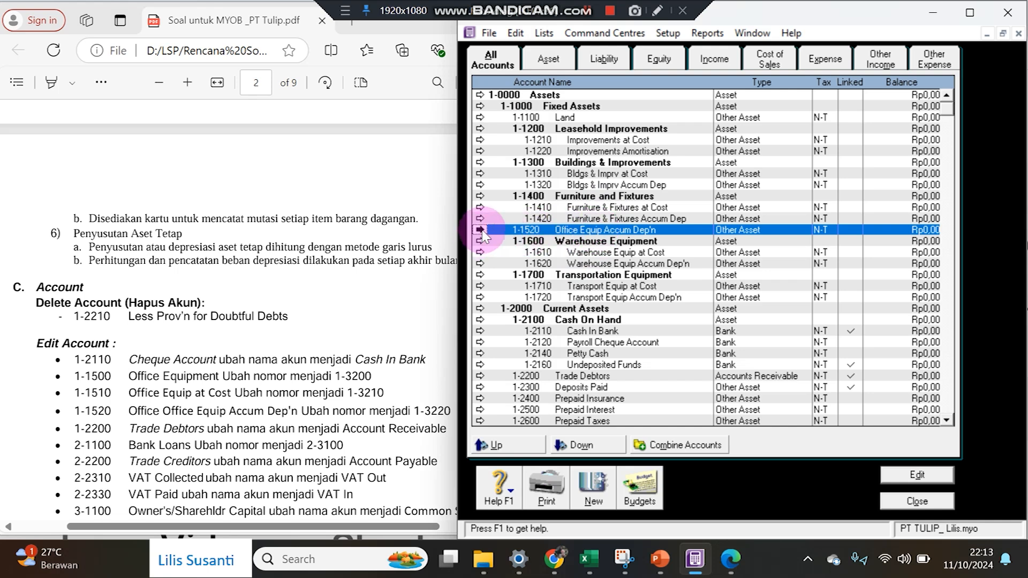
click(480, 230)
double_click(685, 175)
text(3220)
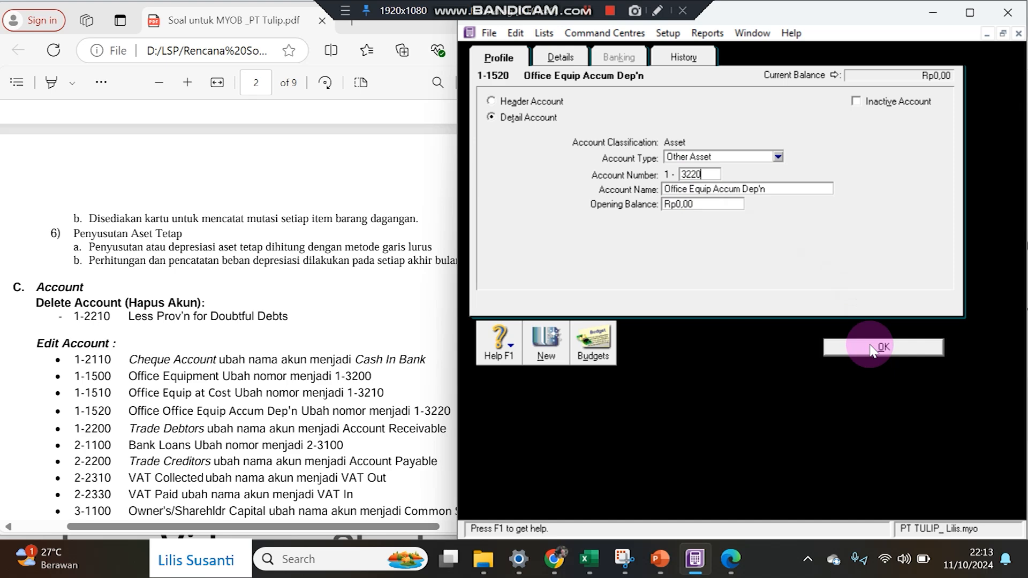
click(869, 348)
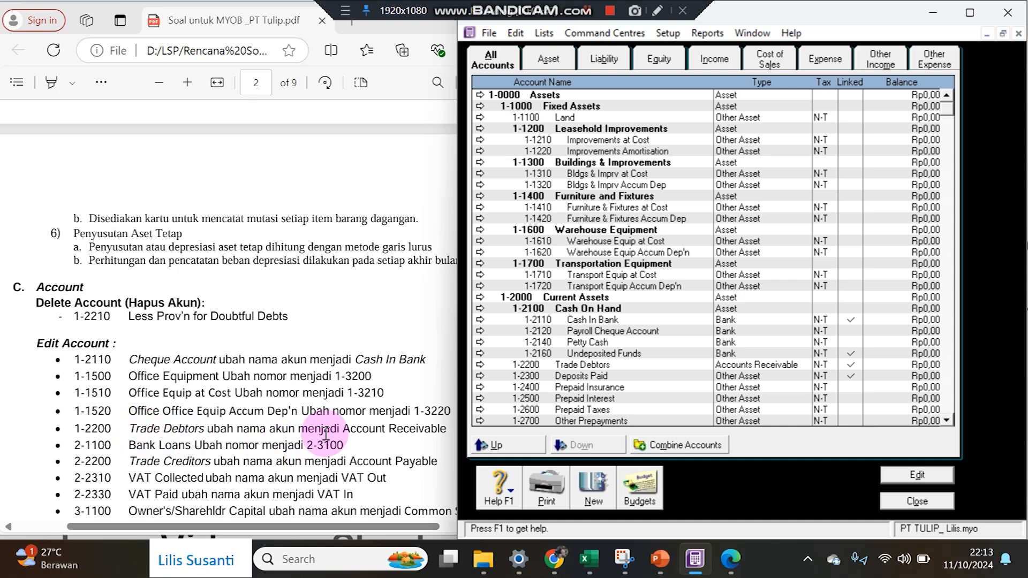
Copy 'Account Receivable' from the PDF and rename account 1-2200 Trade Debtors to it.
click(345, 428)
drag(354, 429, 445, 434)
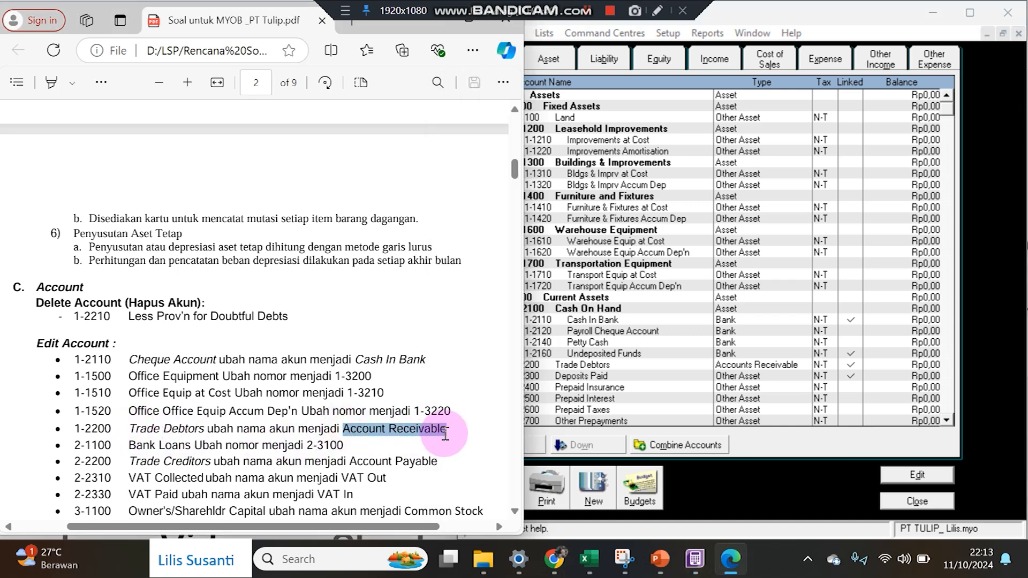
click(651, 241)
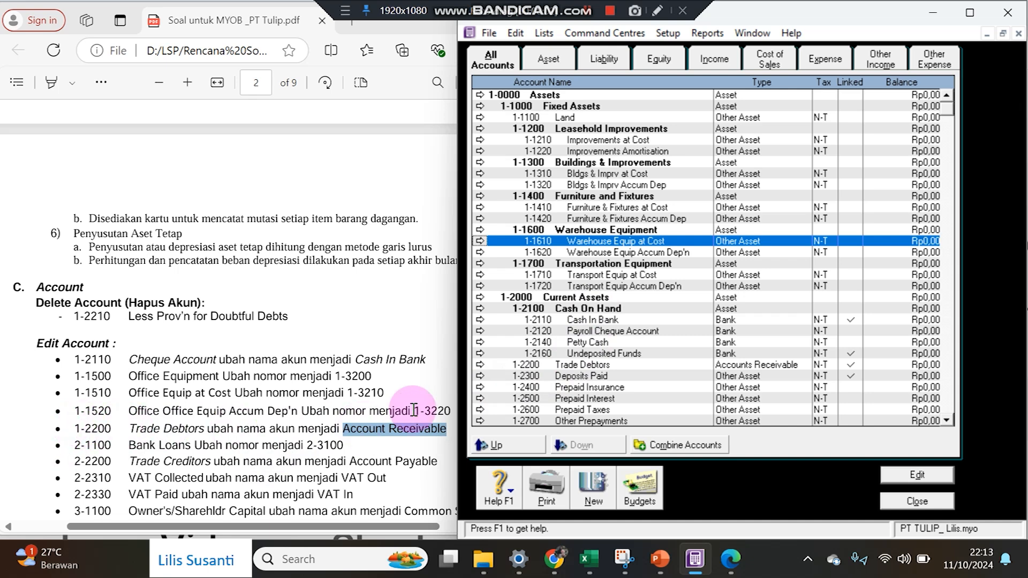
click(481, 369)
click(728, 191)
click(841, 347)
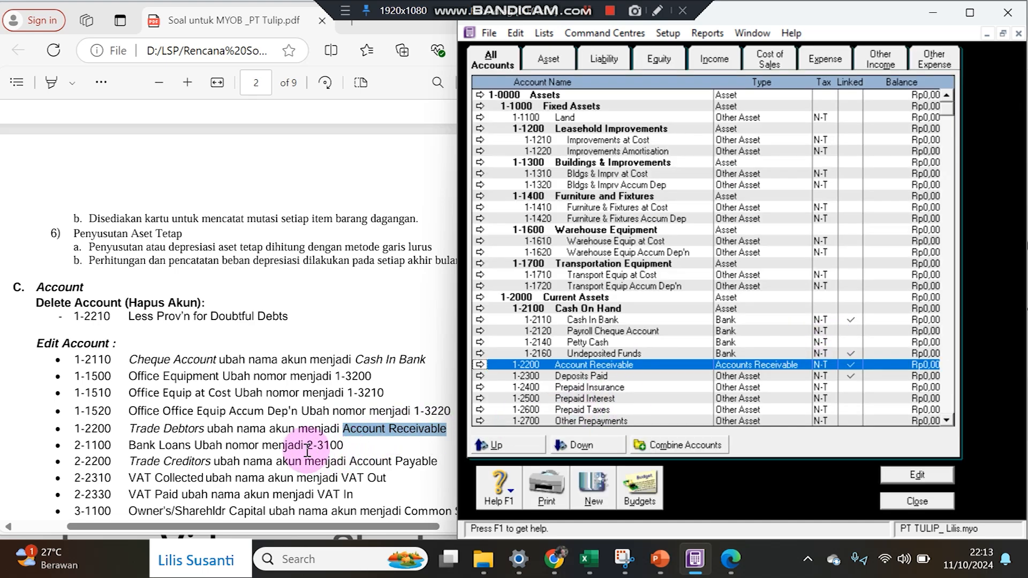
Look up the new number 2-3100 in the PDF and scroll the Accounts List down.
drag(309, 445, 340, 440)
click(328, 448)
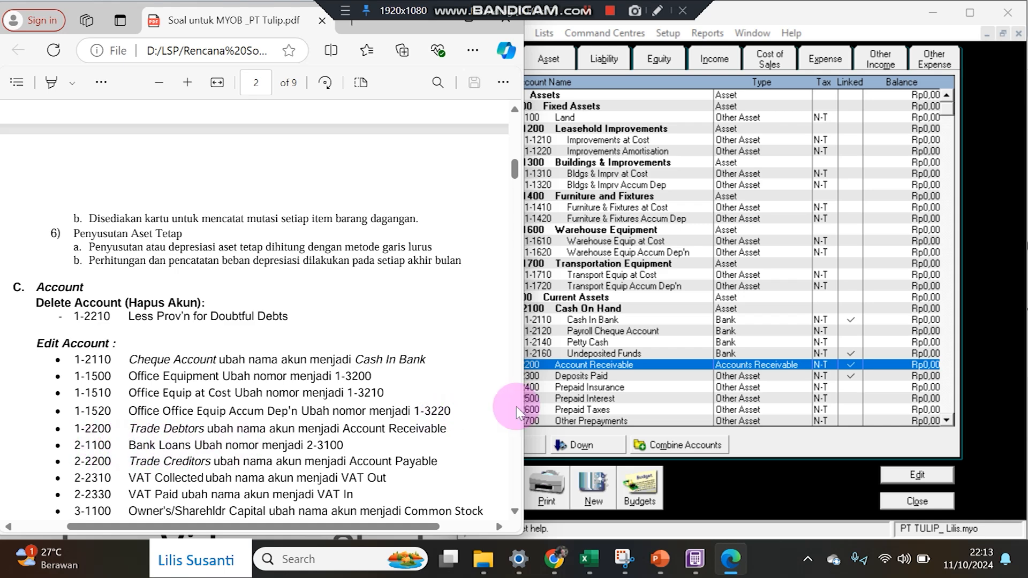
click(599, 342)
scroll(569, 266, down, 4)
scroll(569, 266, down, 2)
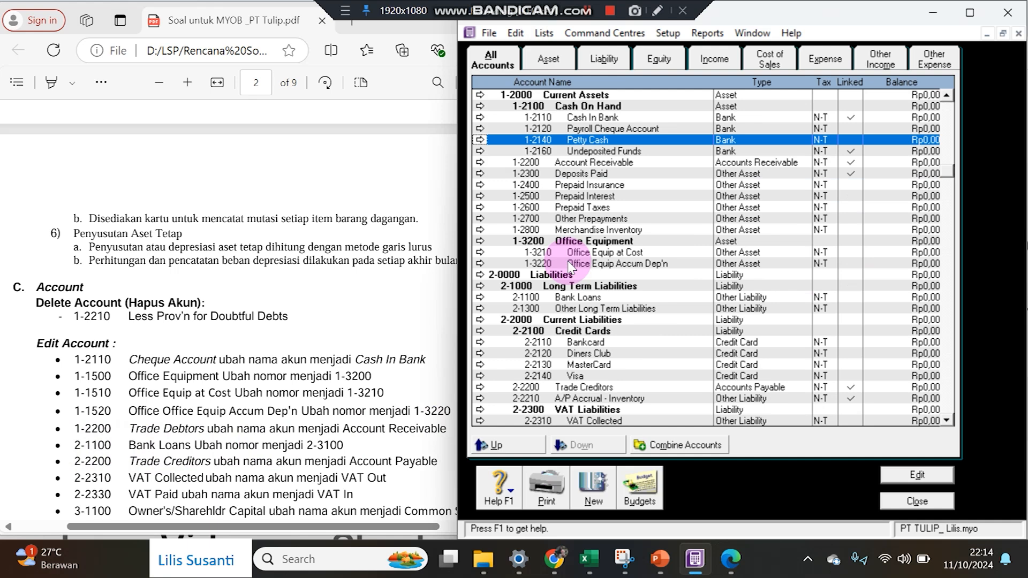
On the Liability tab, change Bank Loans' number from 2-1100 to 2-3100.
click(558, 61)
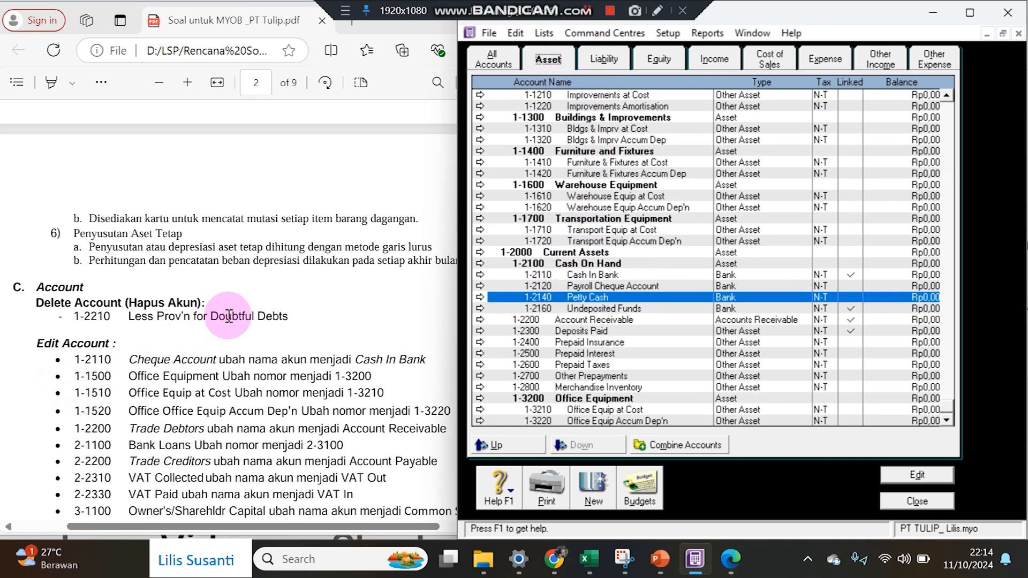
click(598, 62)
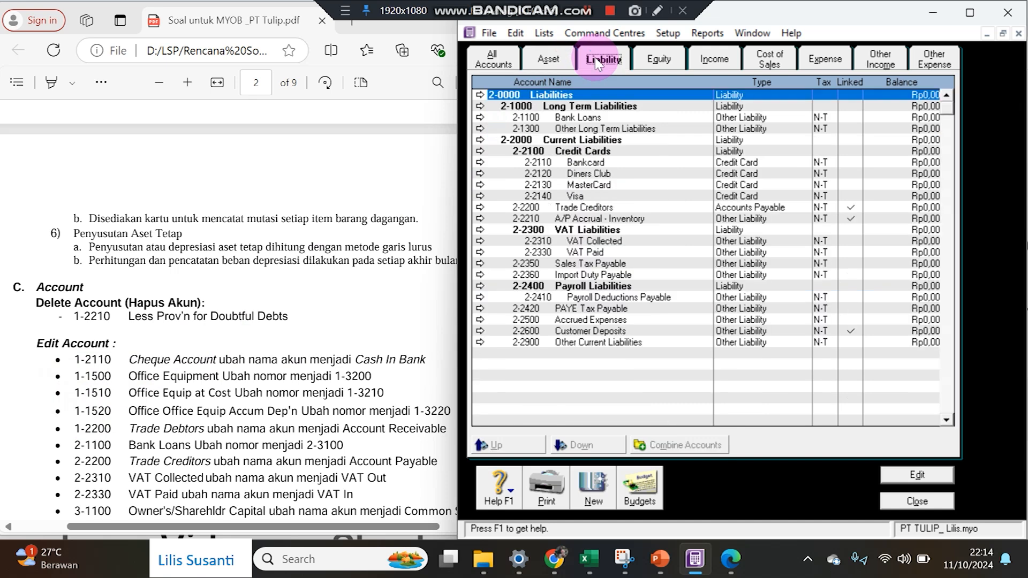
click(480, 122)
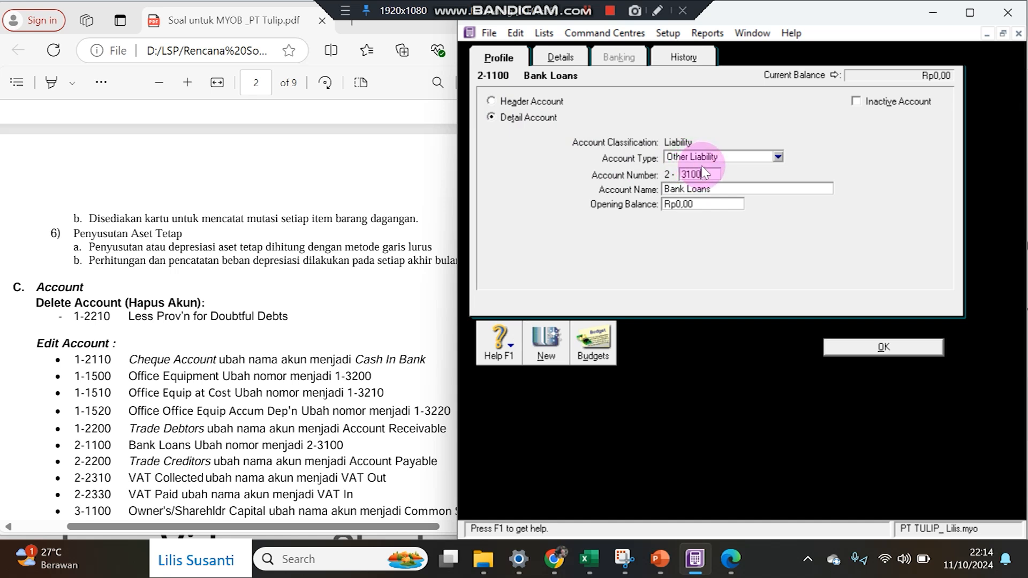
click(845, 347)
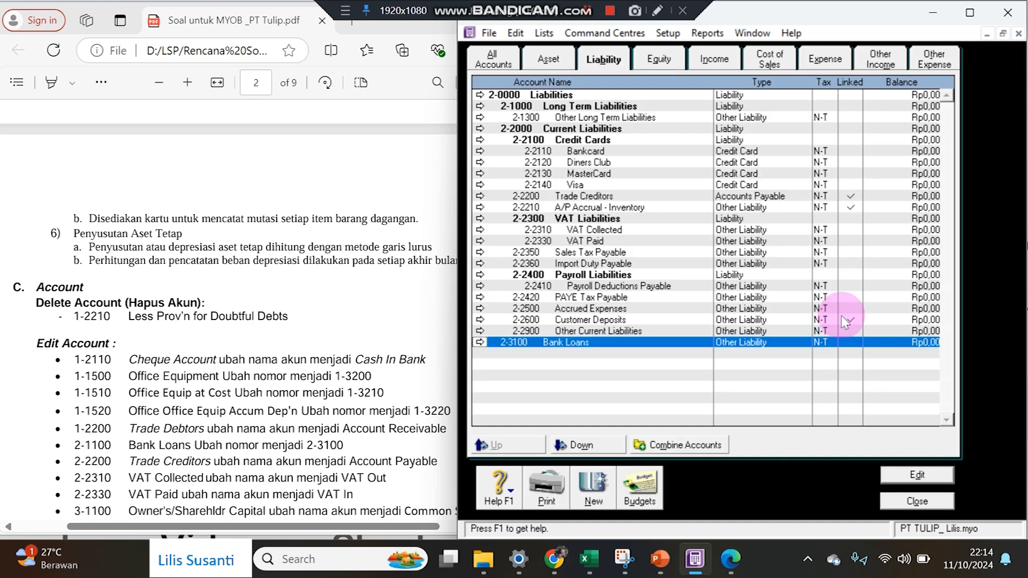
click(564, 63)
click(491, 60)
scroll(578, 257, down, 5)
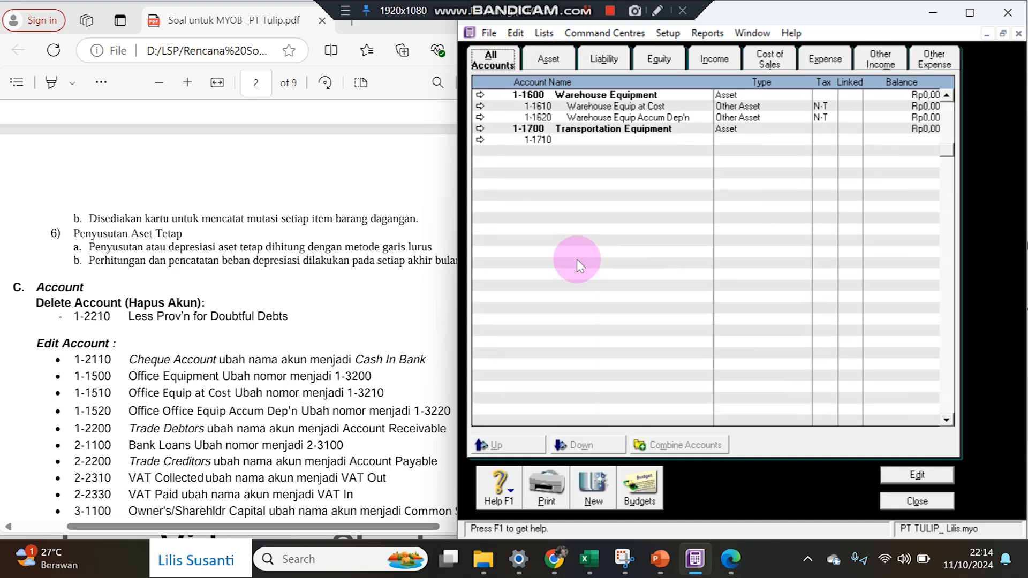
scroll(578, 261, up, 5)
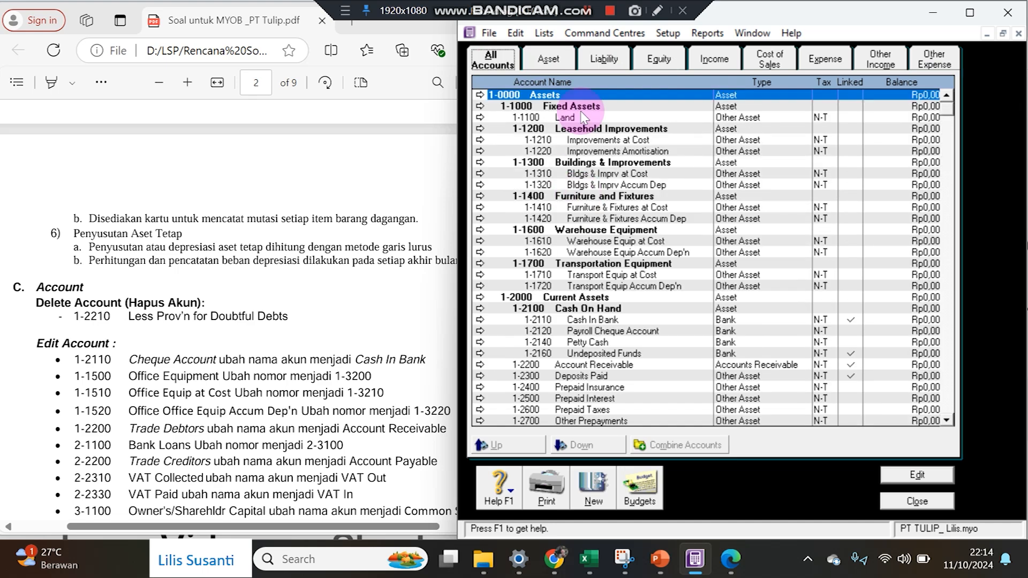
click(604, 59)
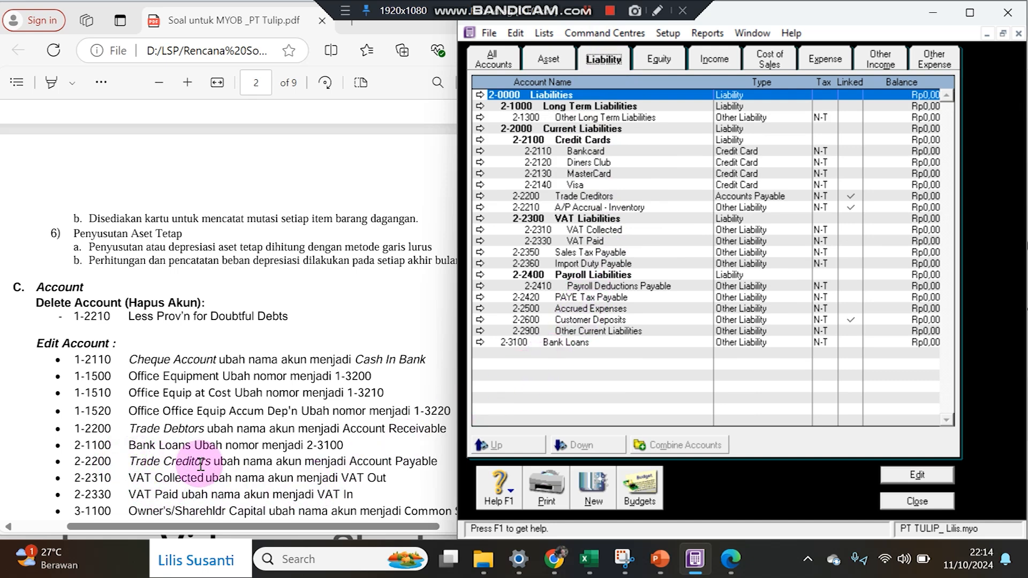
Rename liability account 2-2200 from Trade Creditors to Account Payable.
drag(346, 461, 474, 459)
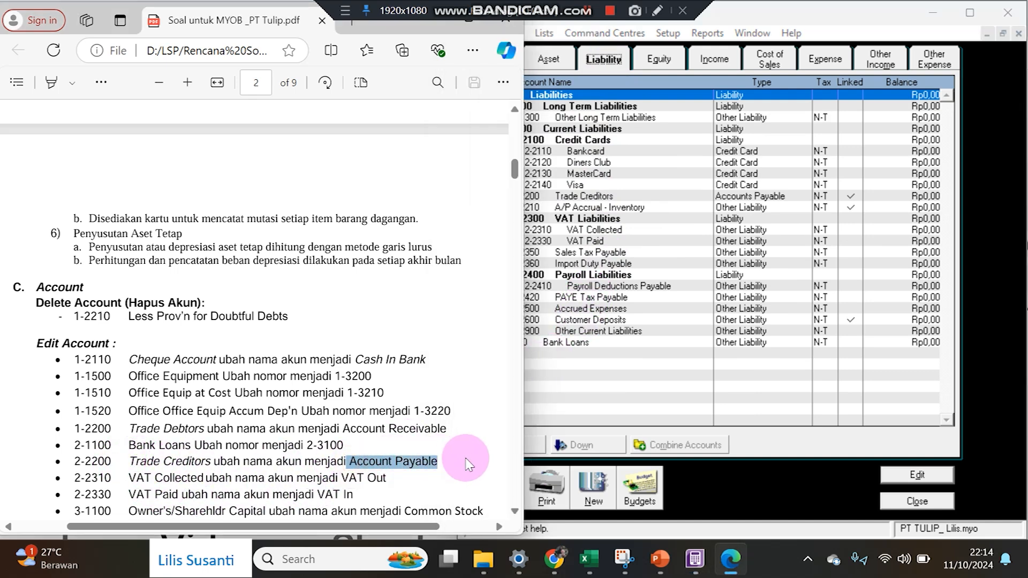
click(645, 235)
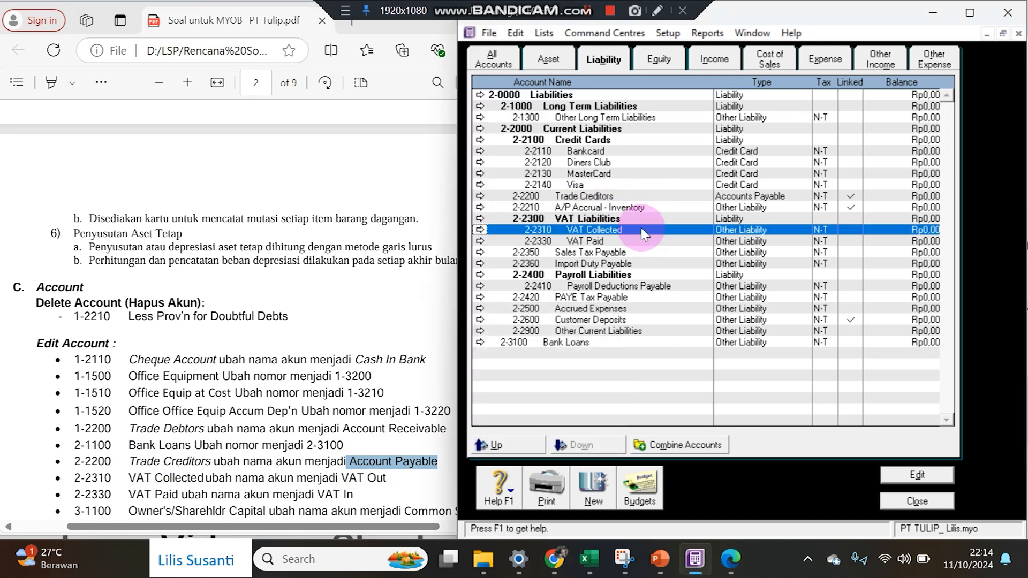
click(602, 197)
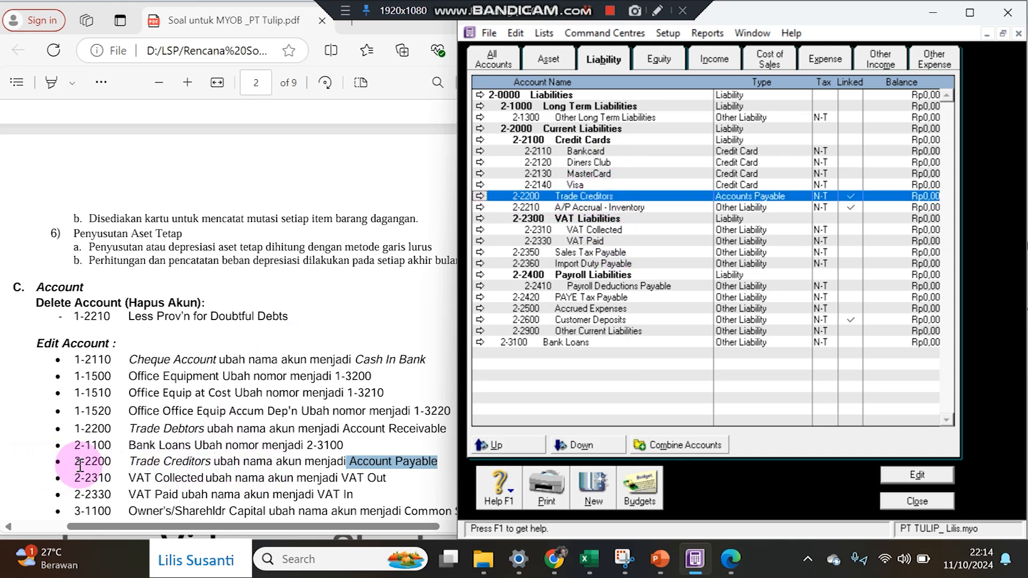
drag(75, 461, 113, 462)
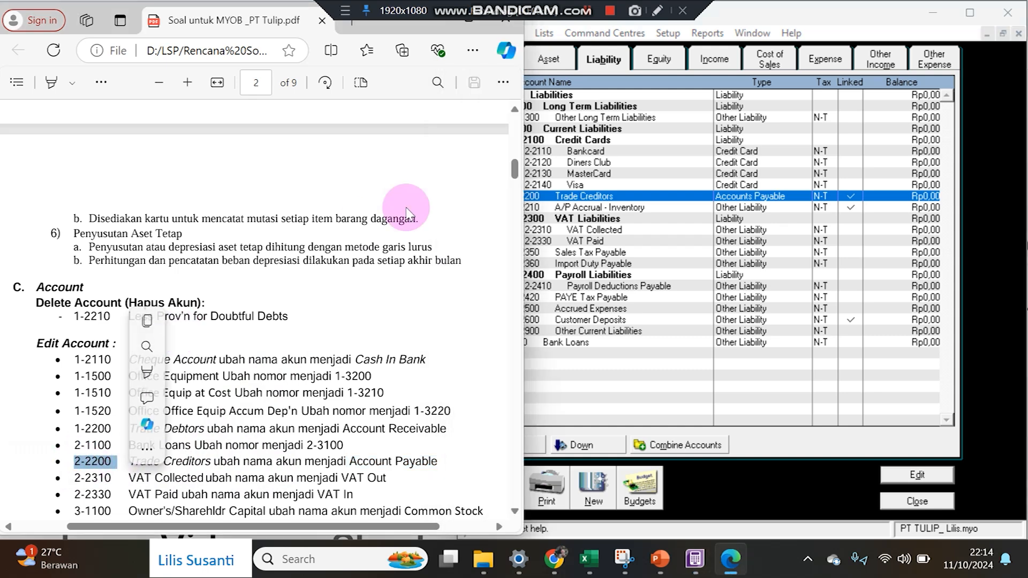
click(533, 196)
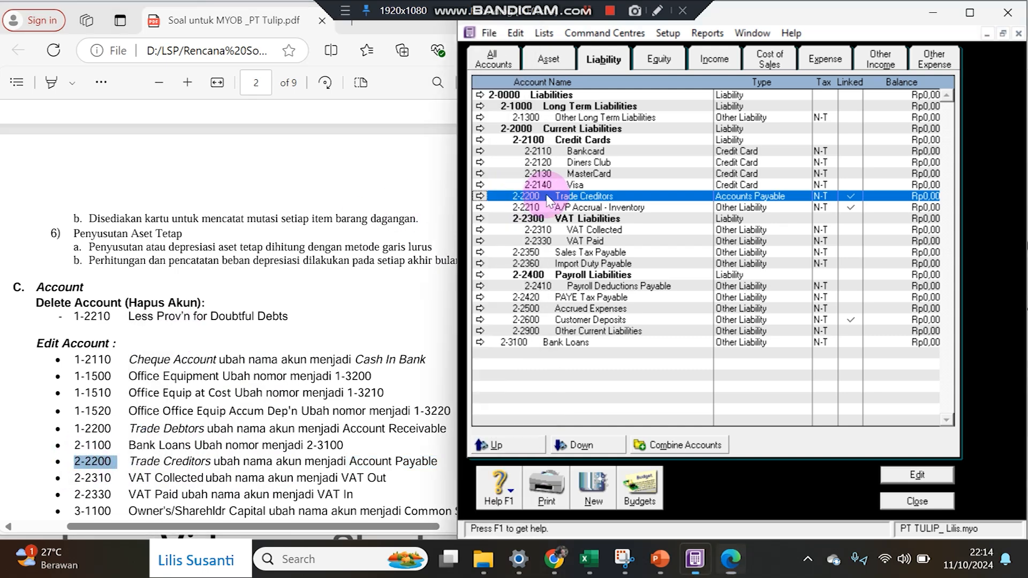
click(480, 196)
click(693, 189)
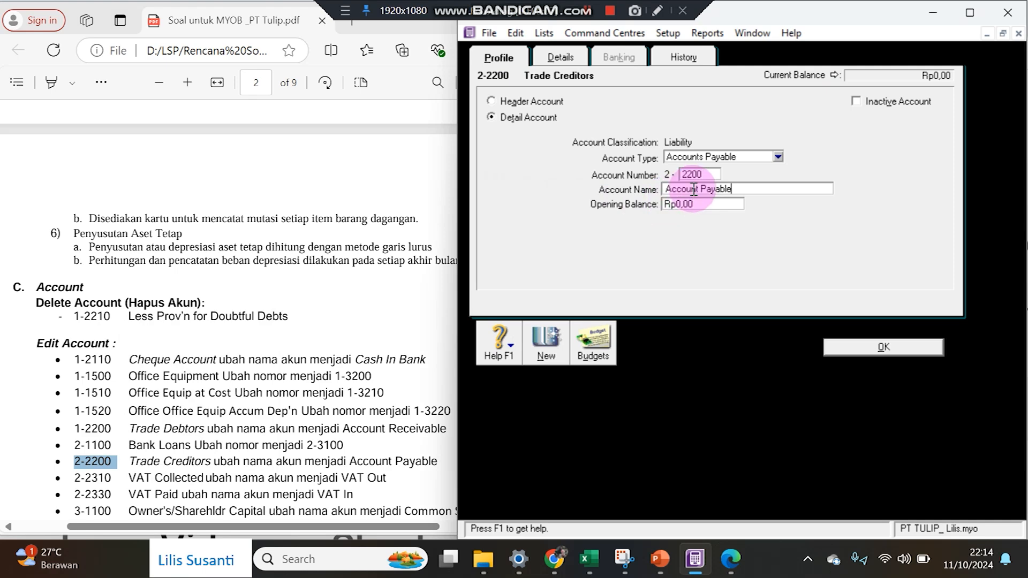
click(832, 347)
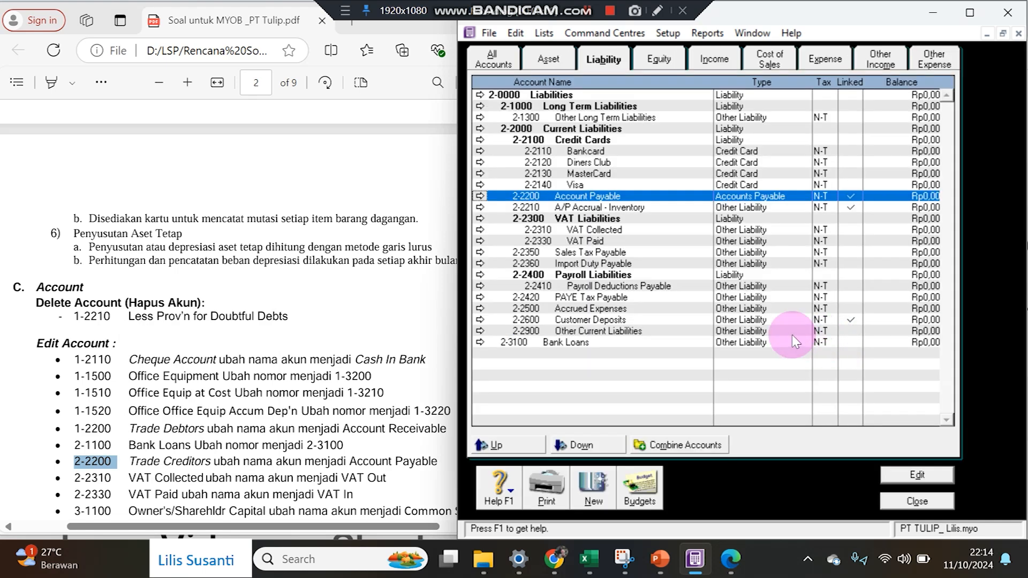
Copy the new name VAT Out from the PDF and select 2-2310 VAT Collected.
click(279, 478)
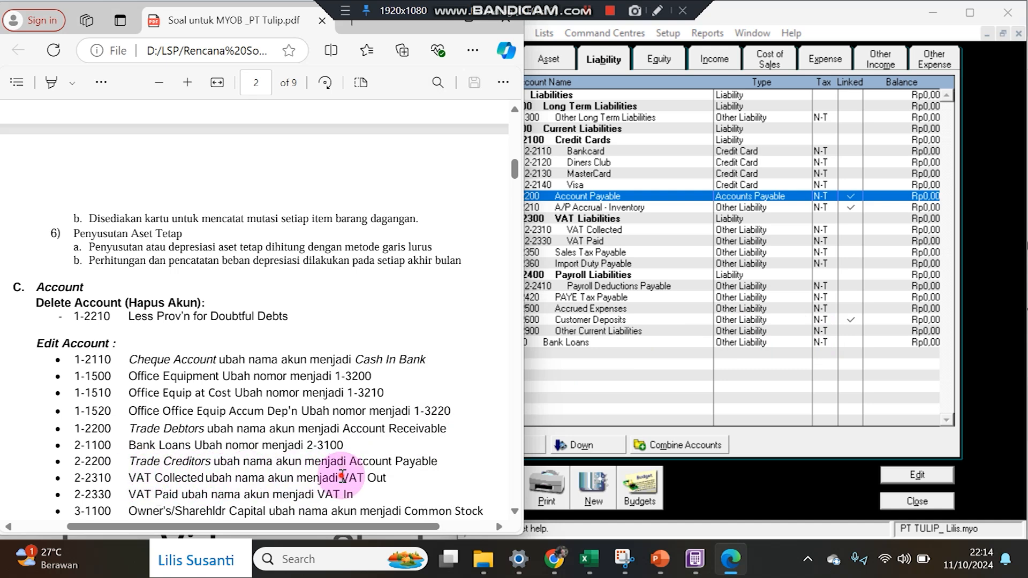
drag(342, 475, 378, 475)
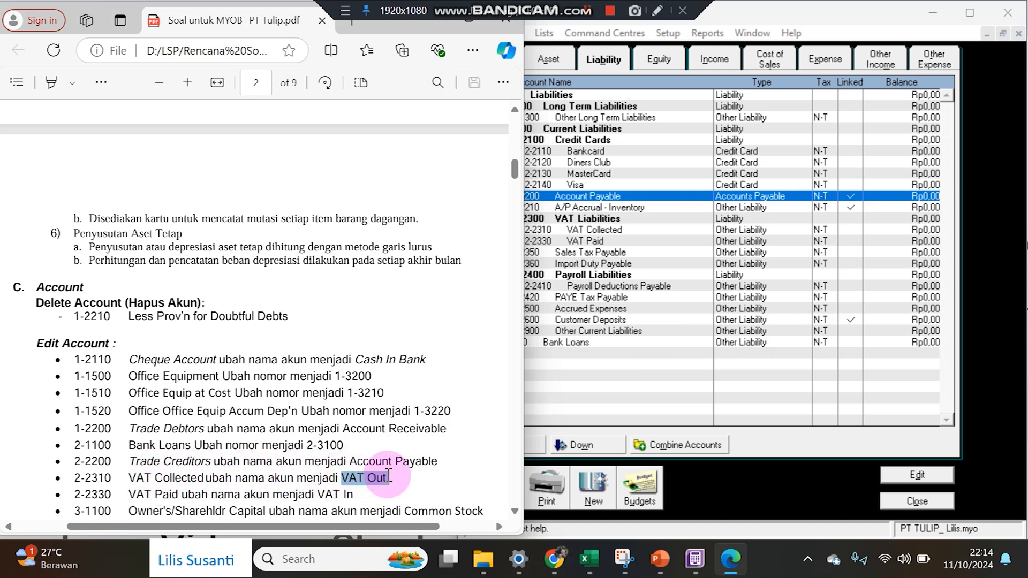
click(586, 232)
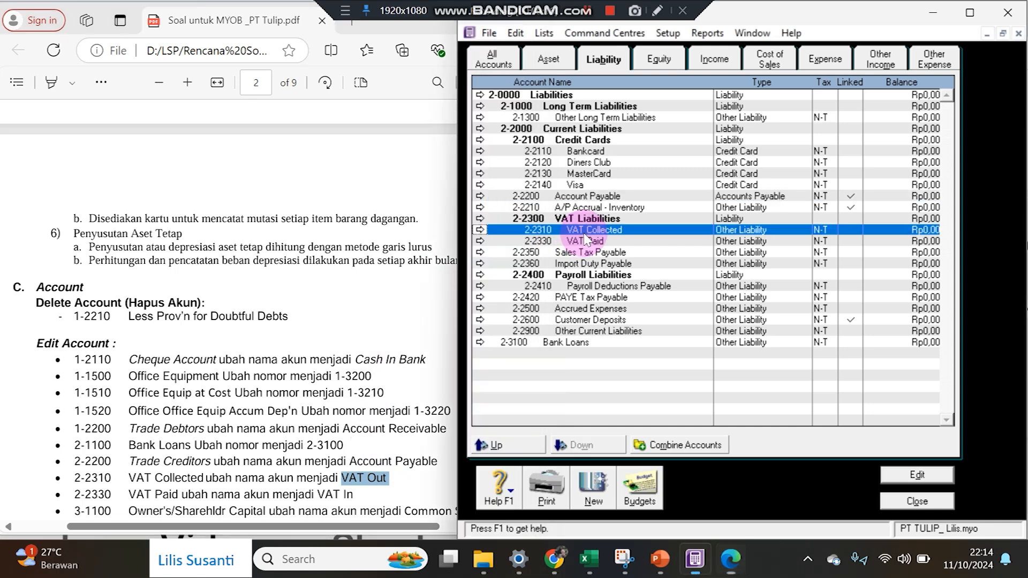
Rename 2-2310 VAT Collected to VAT Out and 2-2330 VAT Paid to VAT In.
click(491, 233)
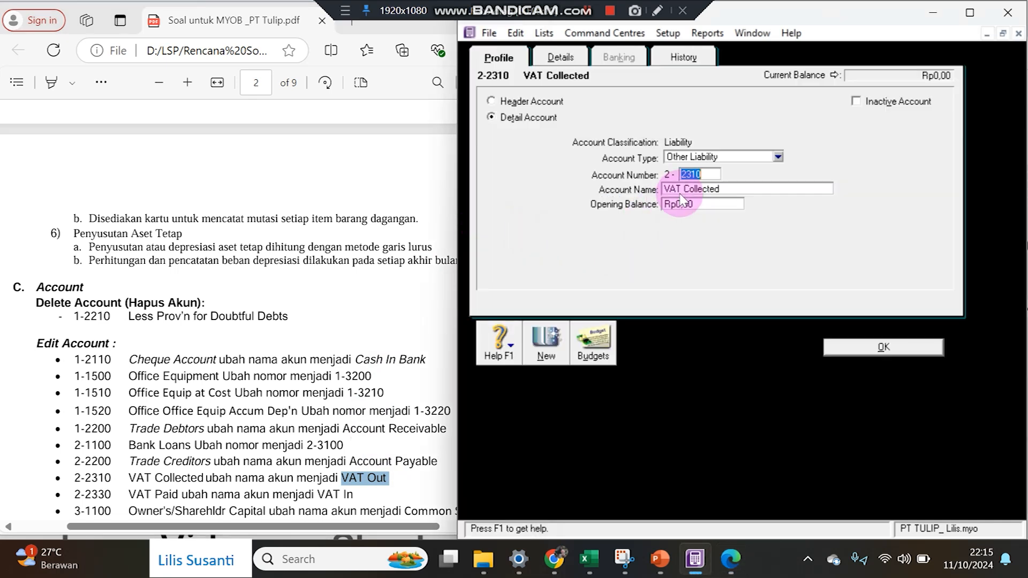
click(873, 348)
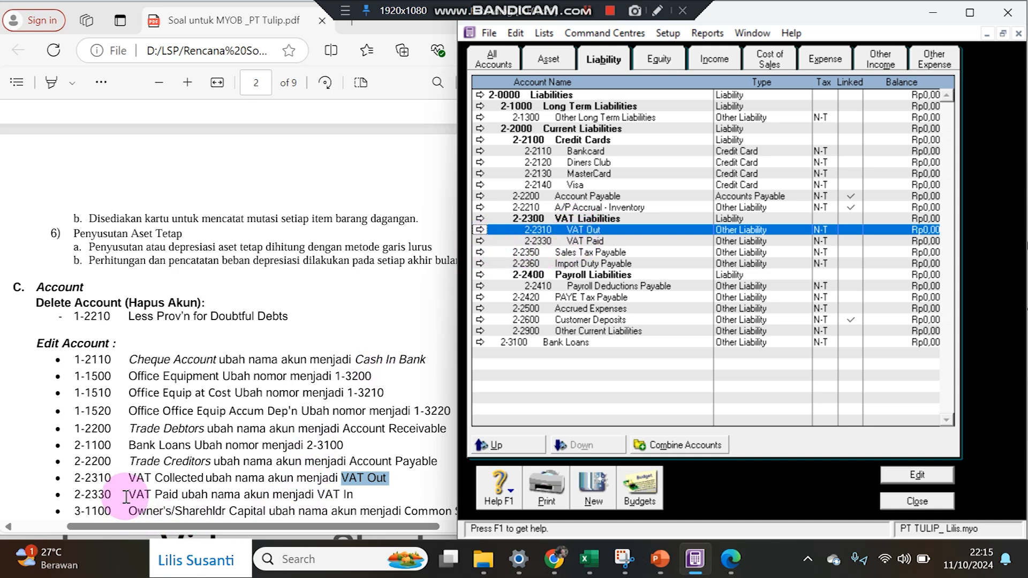
click(480, 241)
click(686, 188)
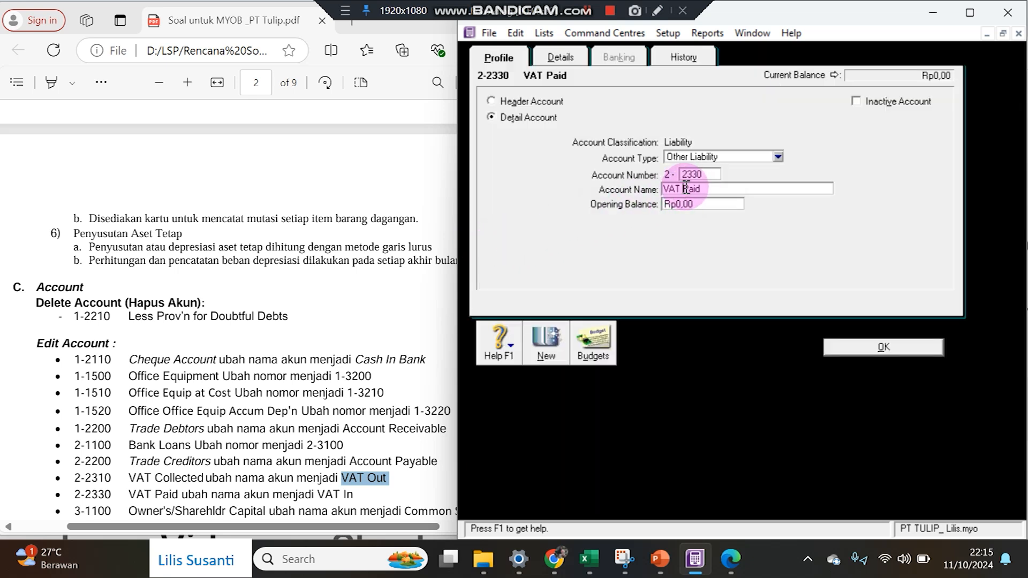
drag(683, 188, 766, 186)
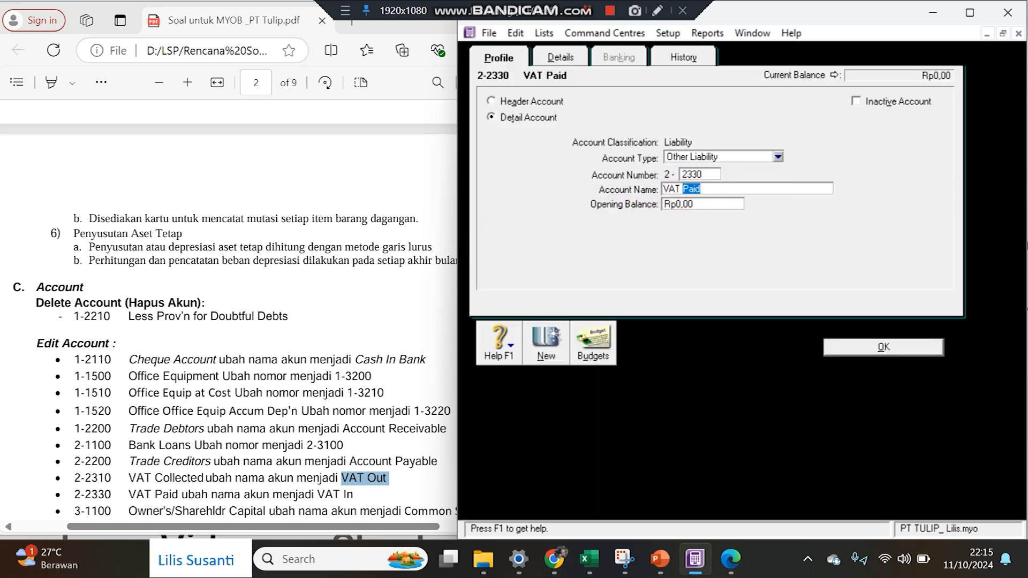
text(In)
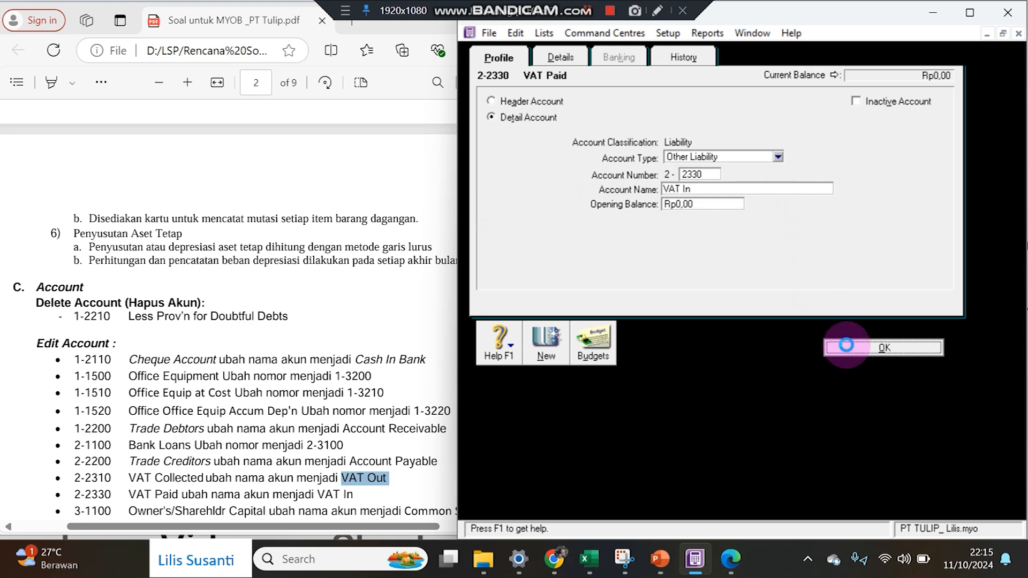
click(851, 347)
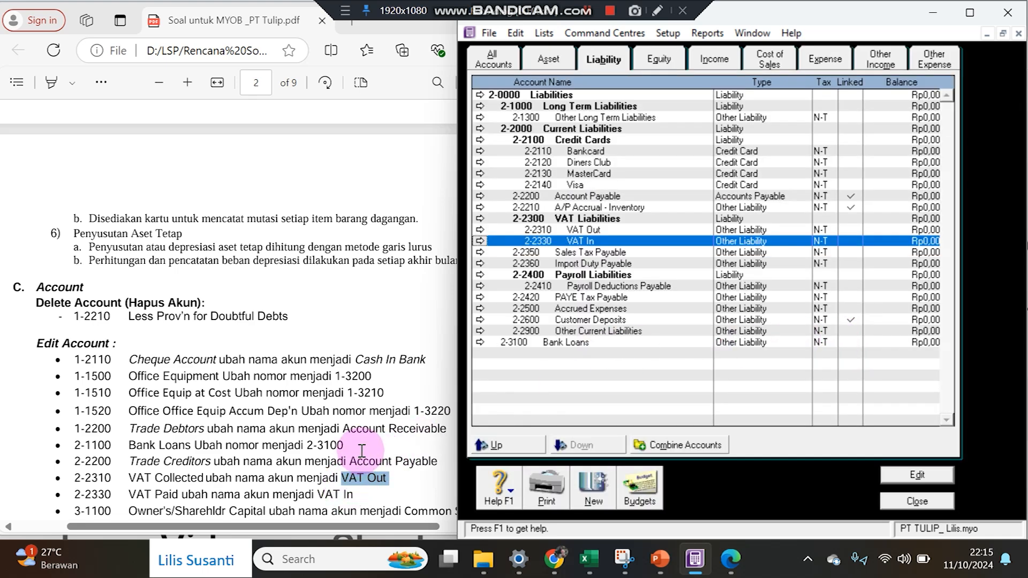
scroll(362, 450, down, 3)
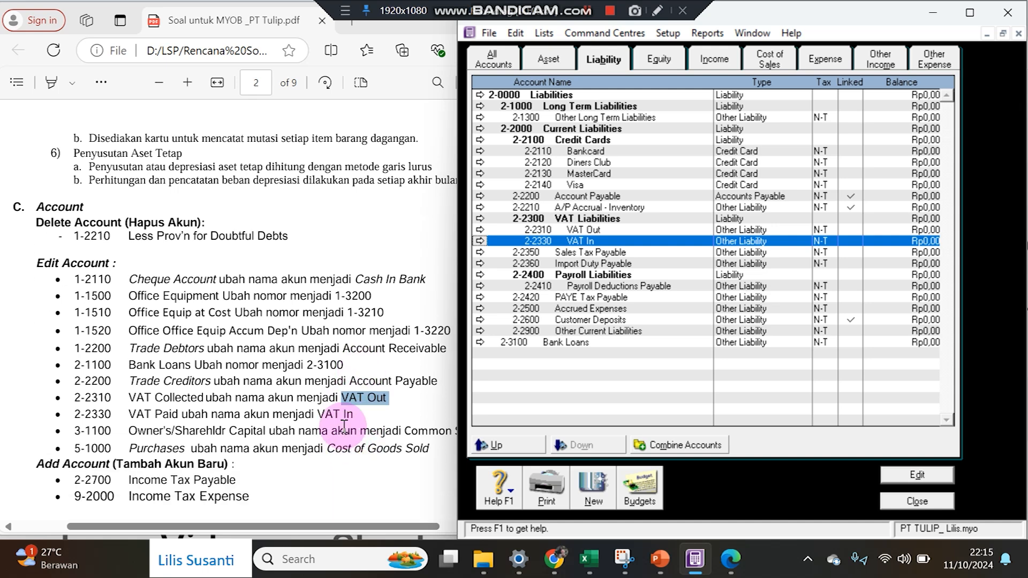
Copy 'Common Stock' from the PDF and paste it as the name of equity account 3-1100.
click(342, 425)
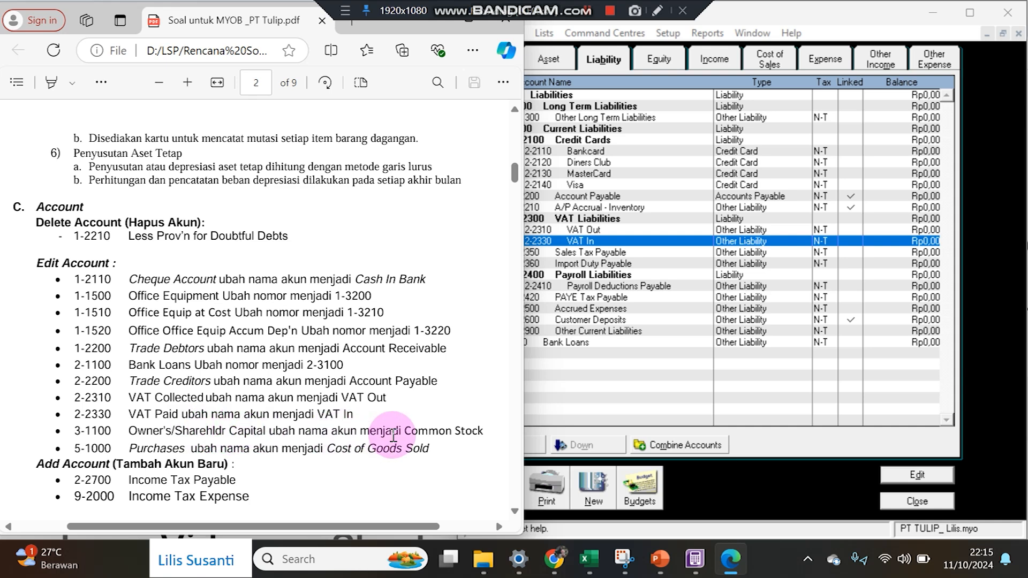
drag(405, 431, 487, 431)
key(ctrl+c)
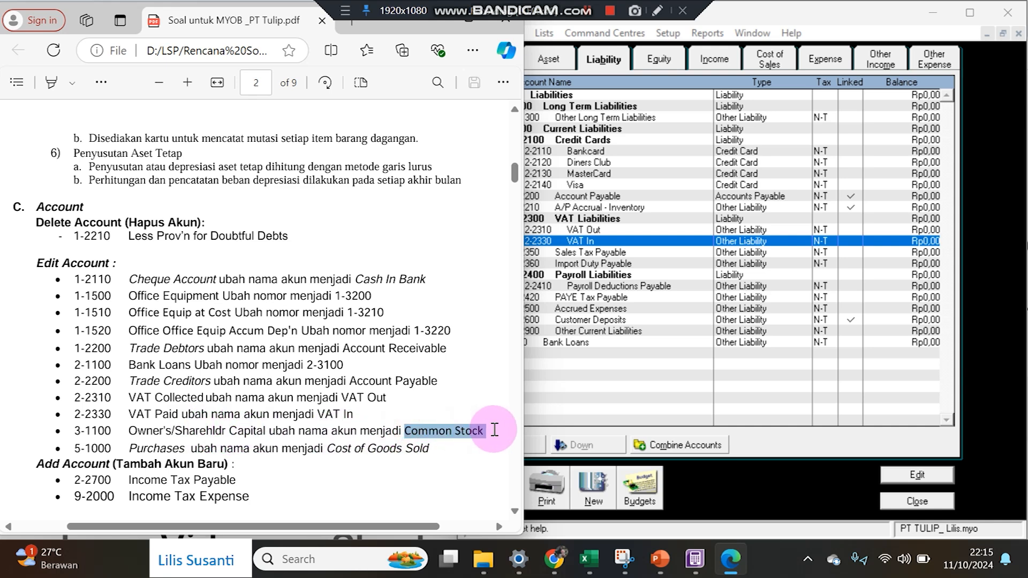
click(612, 57)
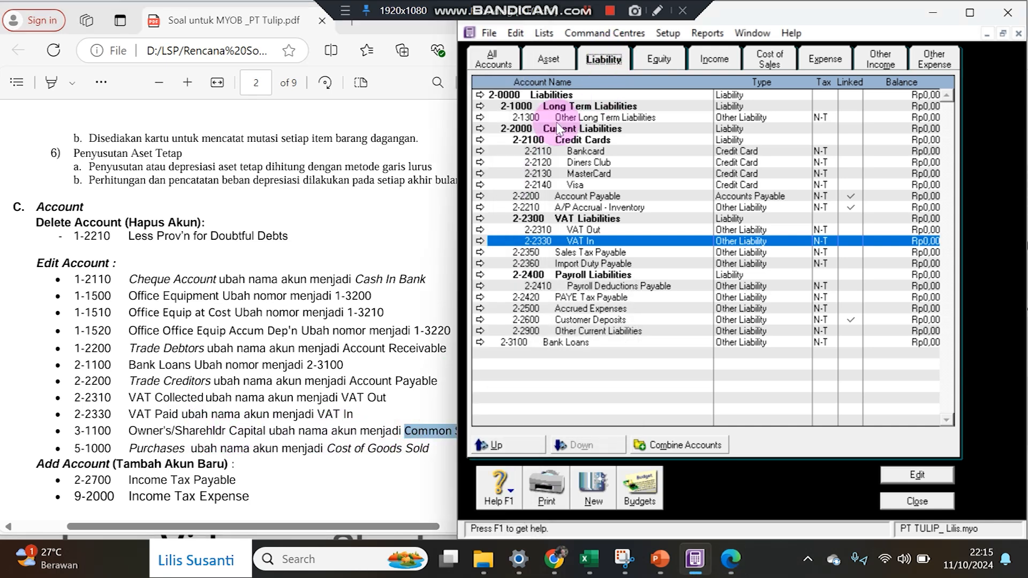
click(650, 60)
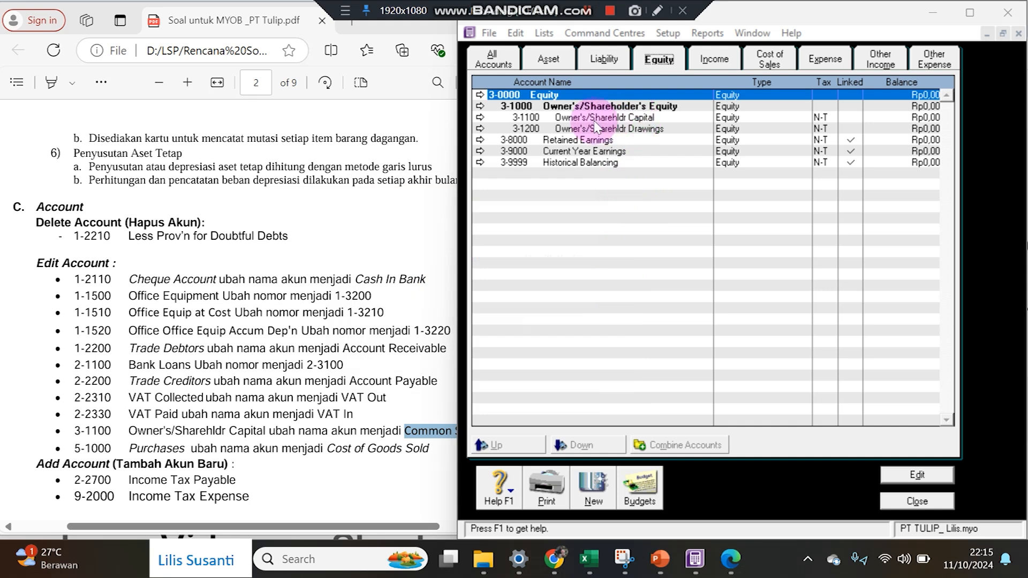
click(480, 118)
click(483, 123)
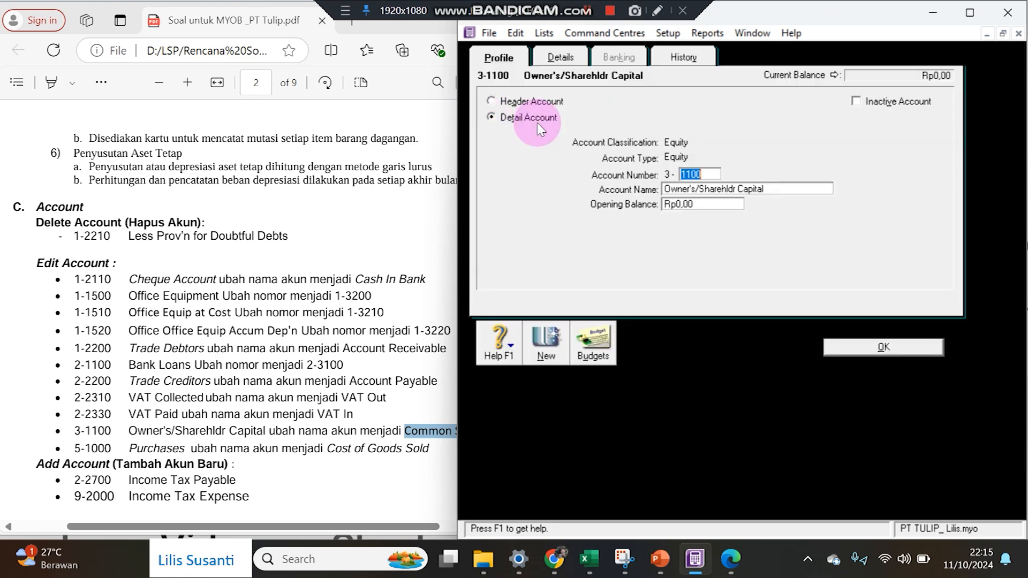
click(696, 189)
key(ctrl+v)
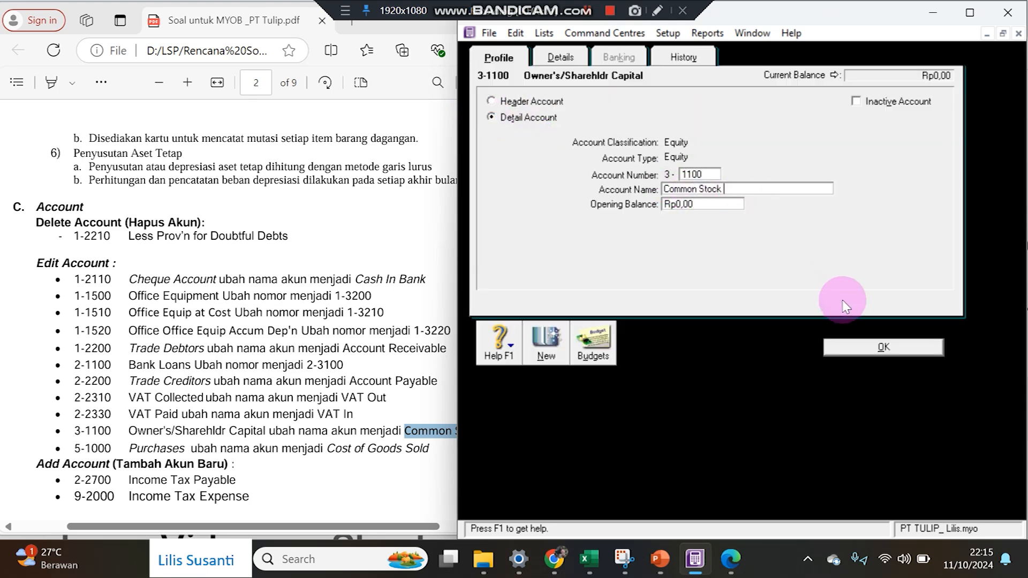
click(856, 347)
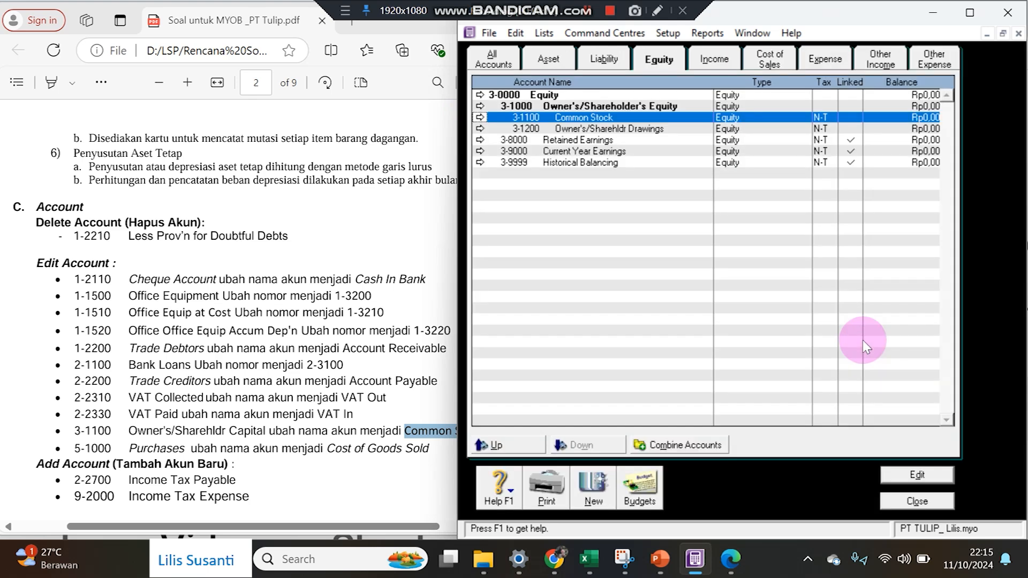
Copy 'Cost of Goods Sold' from the PDF and give it to Cost of Sales account 5-1000 Purchases.
click(312, 451)
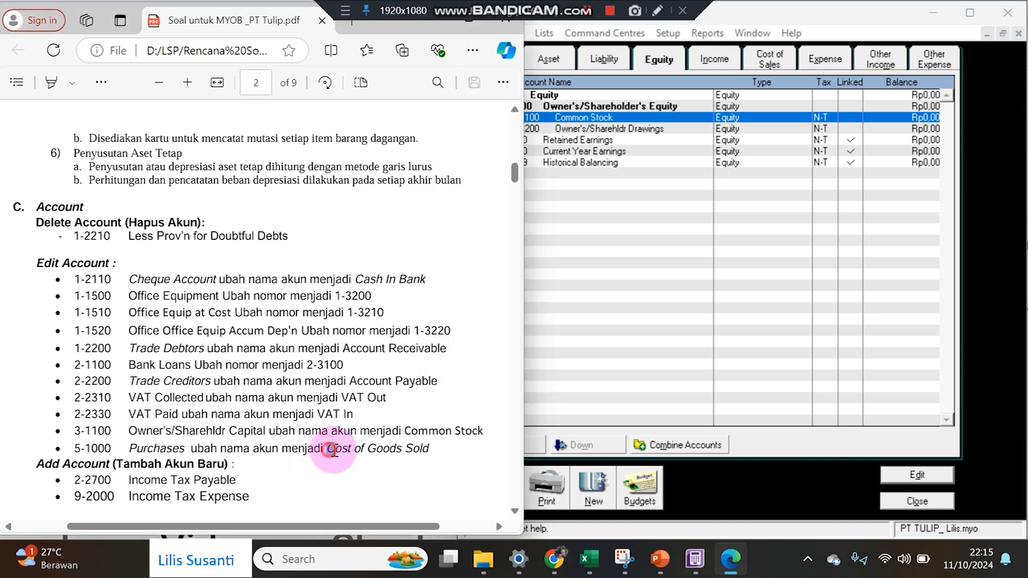
drag(331, 449, 430, 450)
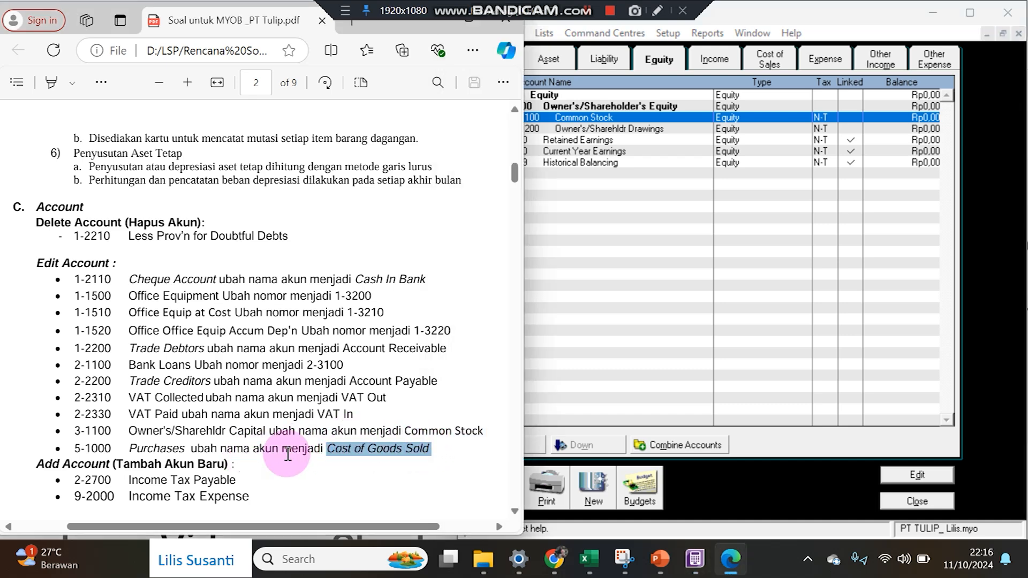
click(132, 440)
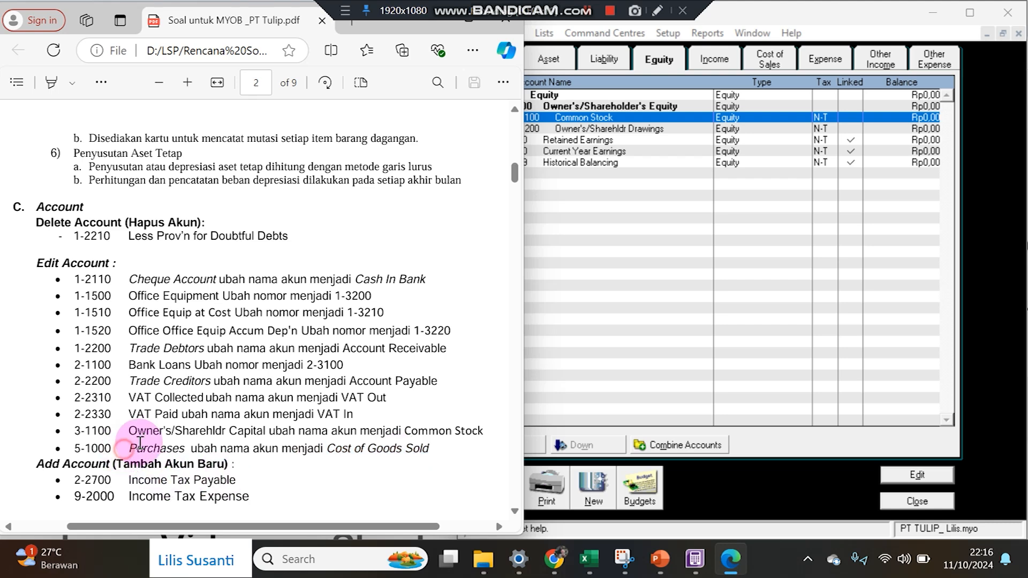
click(771, 61)
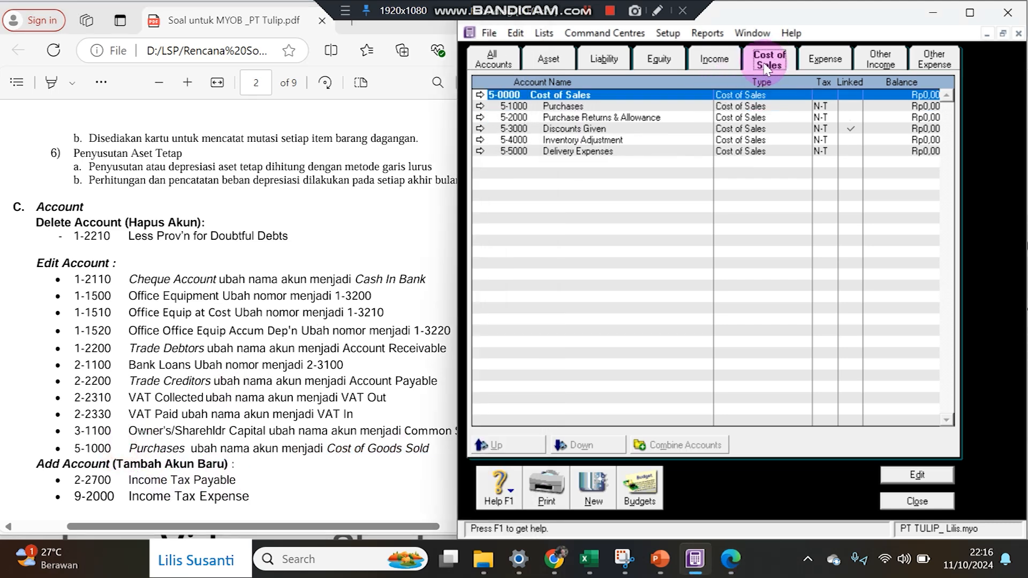
click(516, 63)
scroll(631, 268, down, 18)
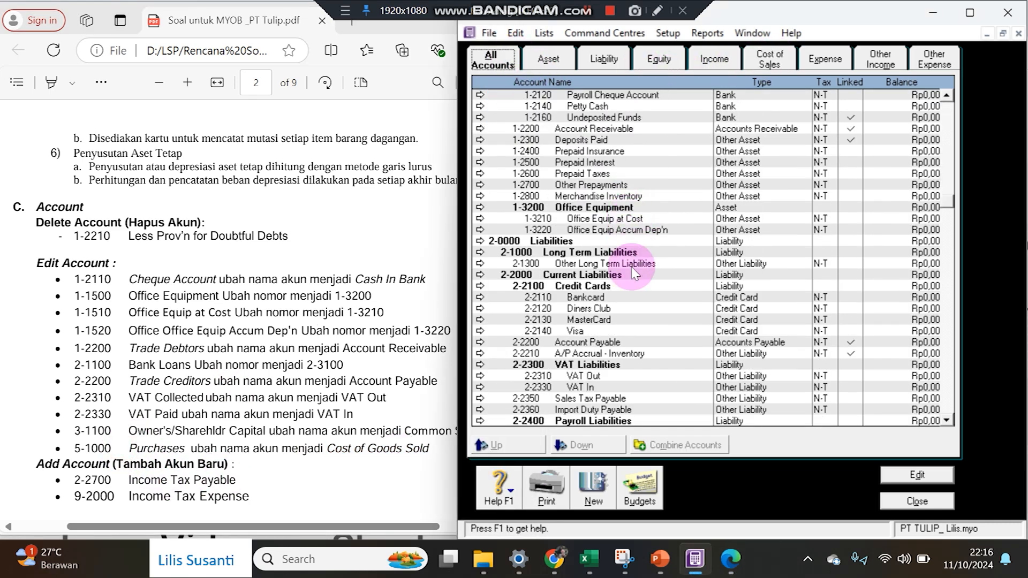
scroll(632, 291, down, 10)
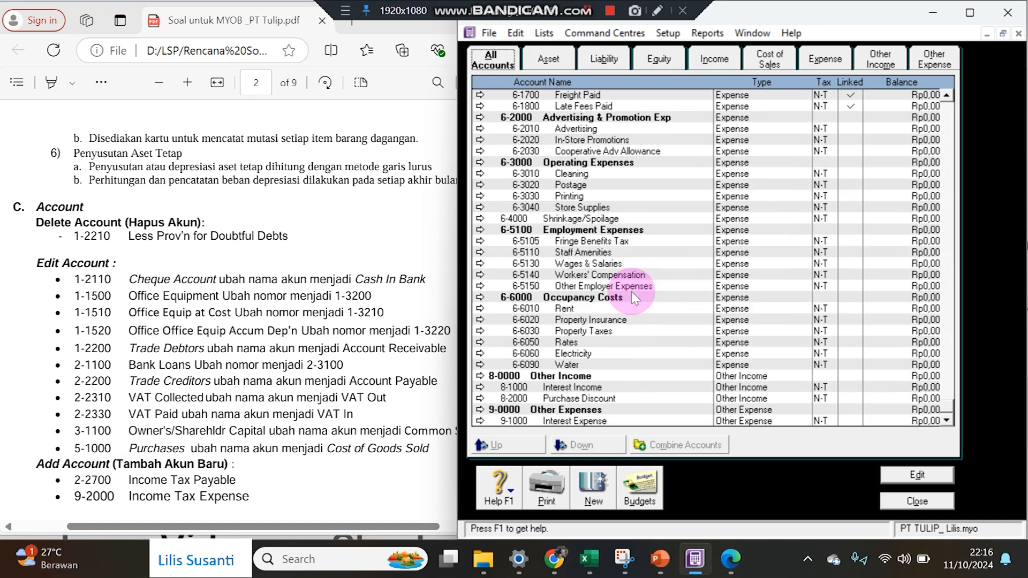
click(763, 66)
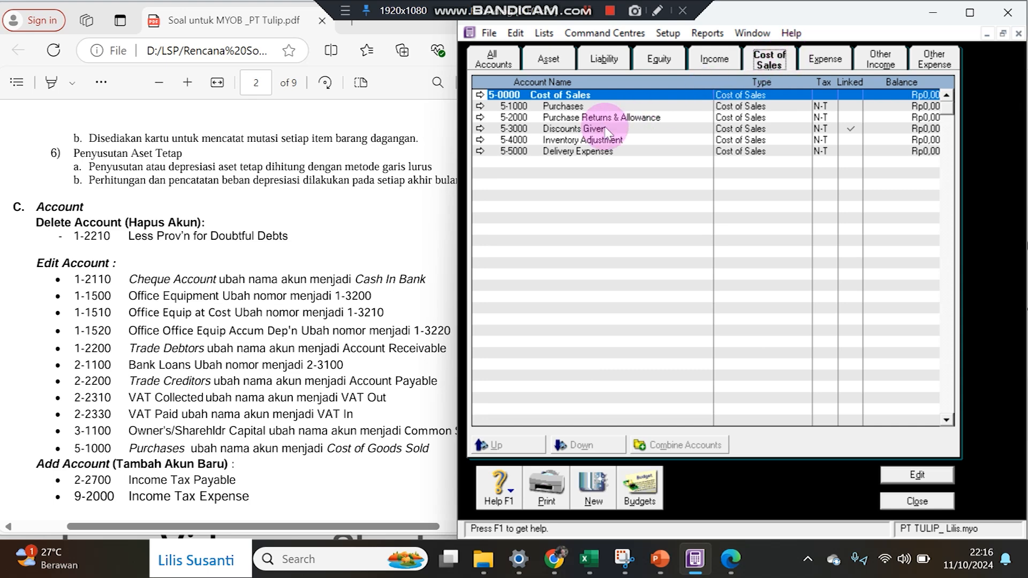
double_click(566, 110)
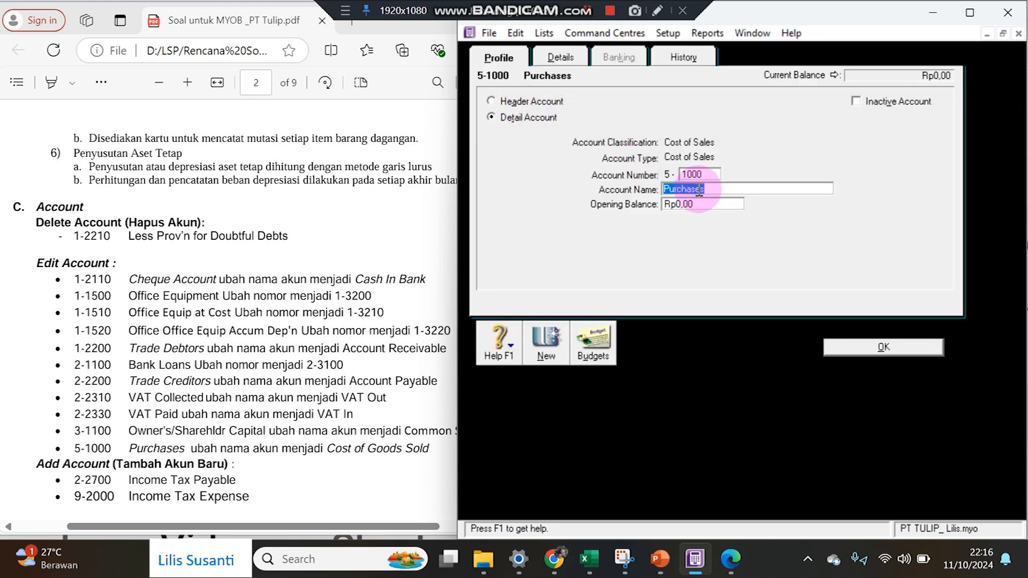
click(867, 350)
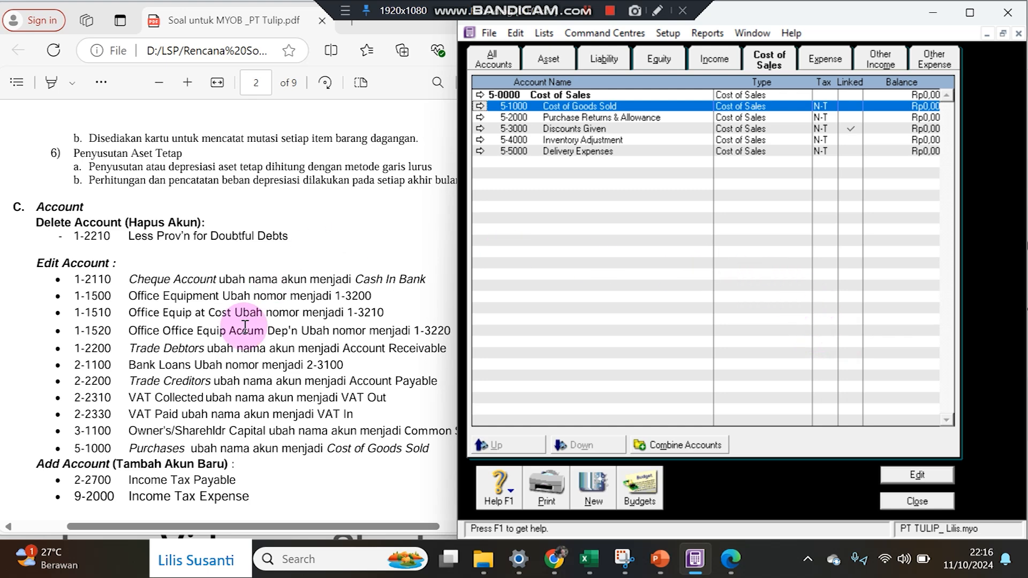
click(219, 386)
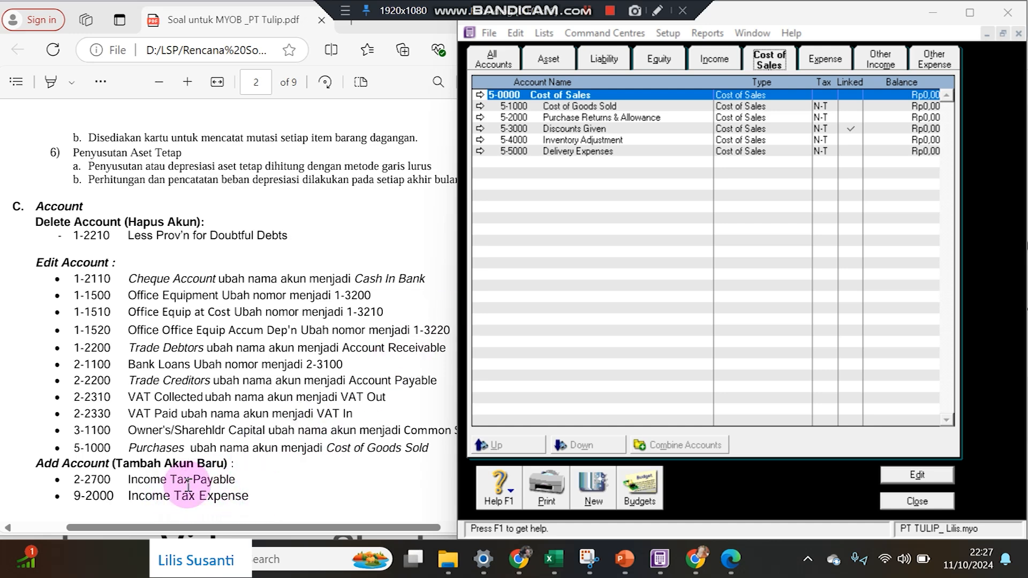
Start a new liability account numbered 2-2700.
click(603, 55)
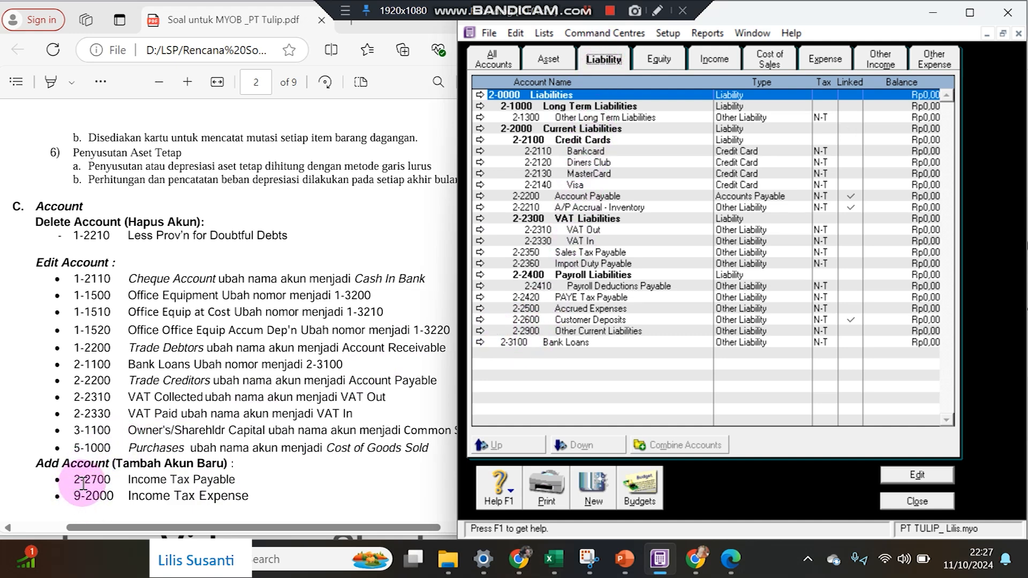
click(573, 320)
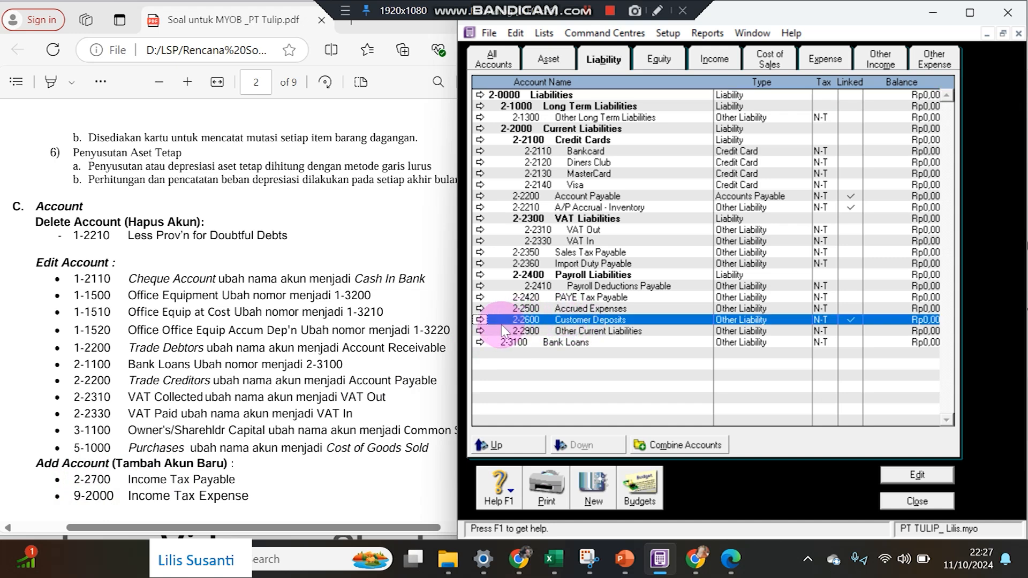
click(594, 492)
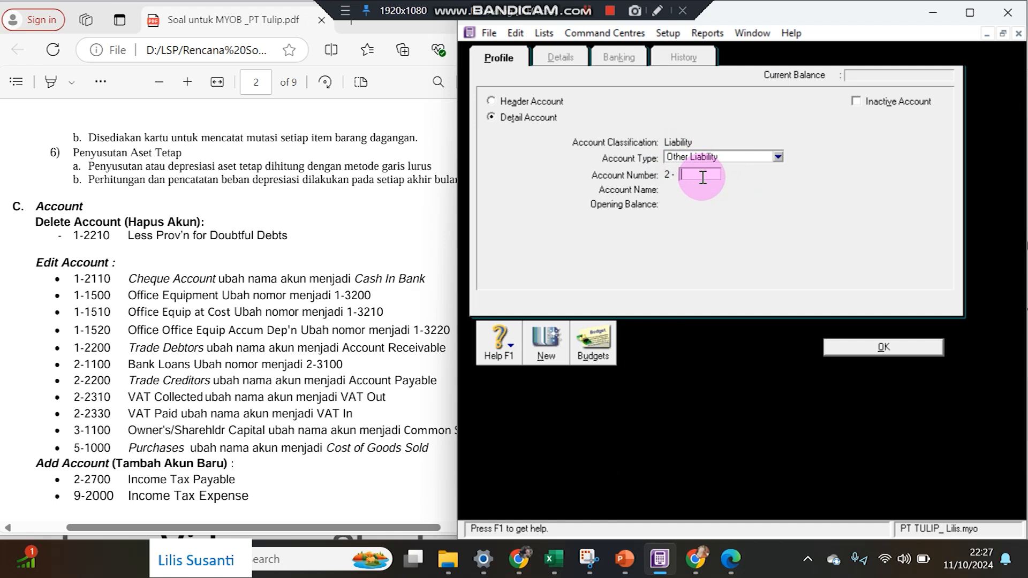
text(27)
key(Tab)
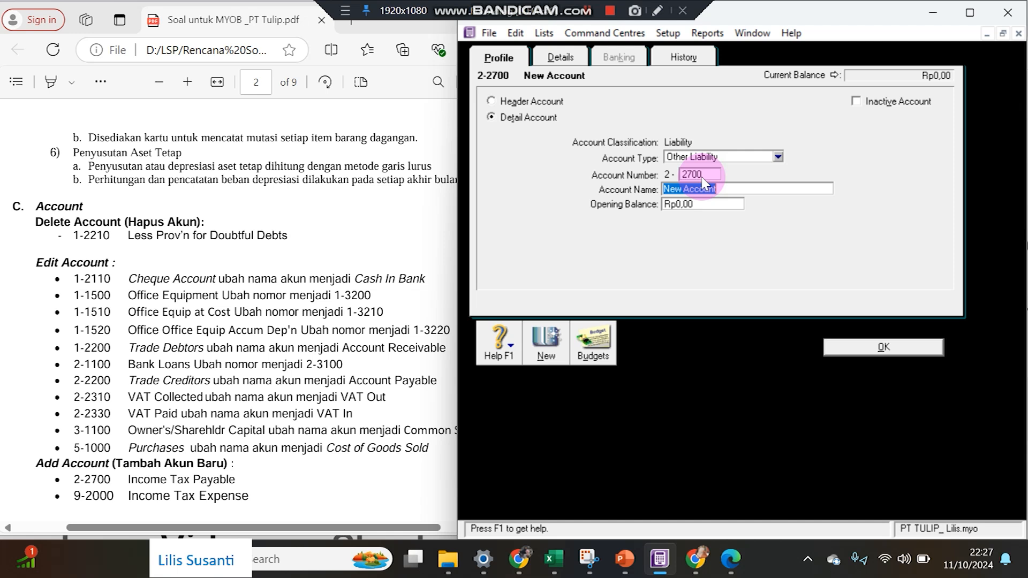
Name the account Income Tax Payable, copied from the PDF, and save it.
click(127, 483)
drag(129, 480, 239, 475)
right_click(259, 475)
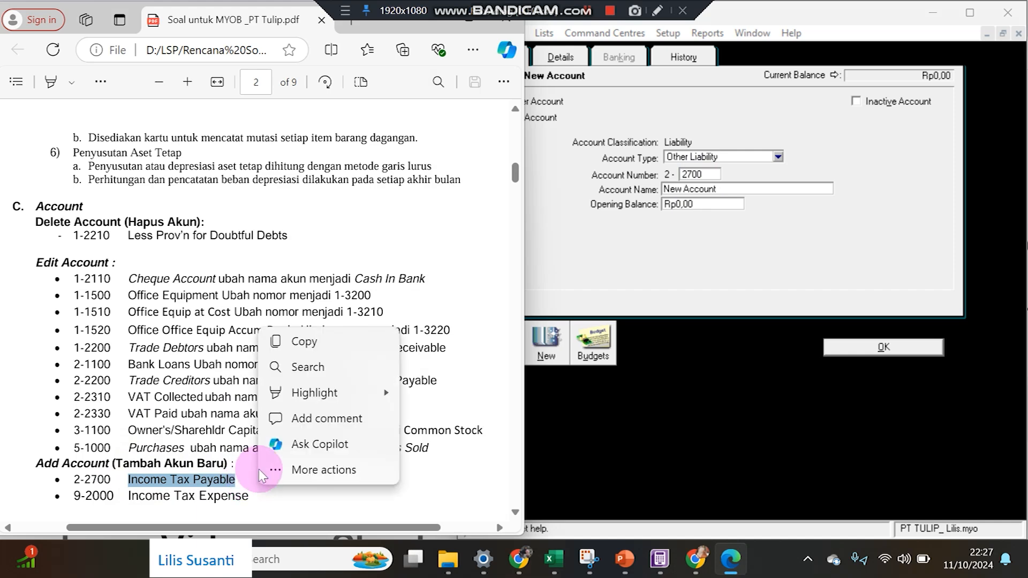
click(304, 341)
click(746, 188)
drag(746, 187, 592, 174)
key(ctrl+v)
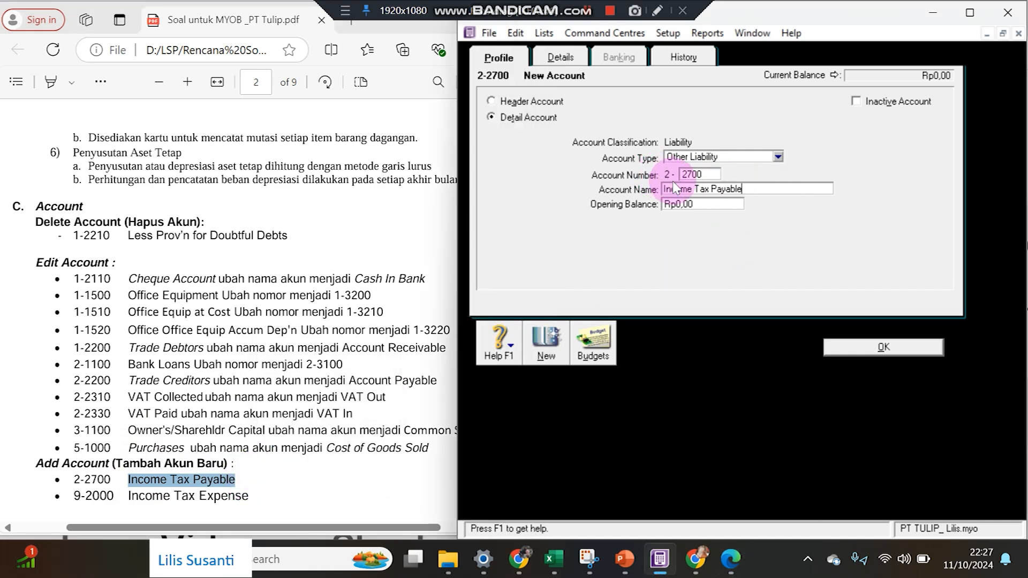
click(838, 347)
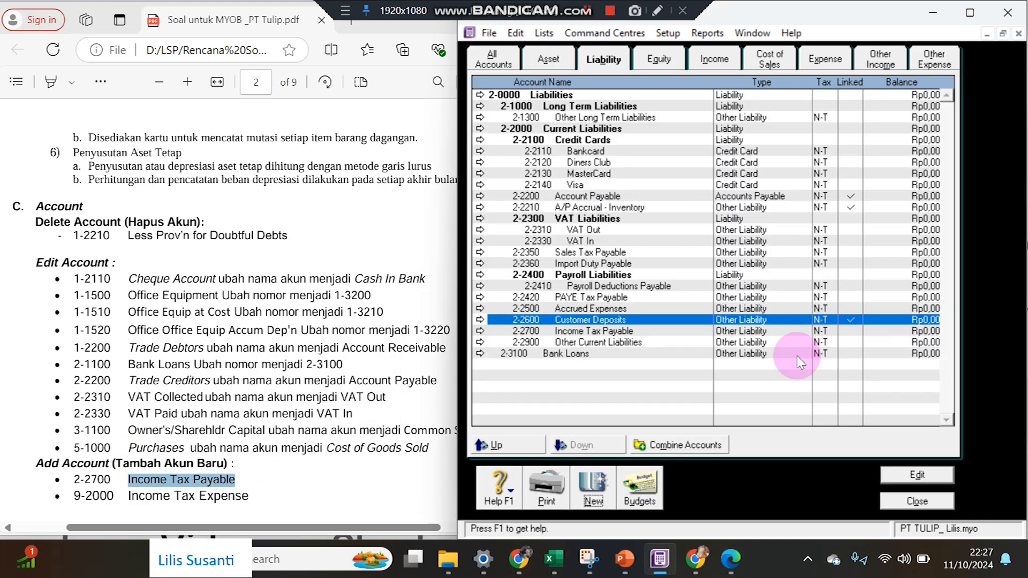
click(619, 333)
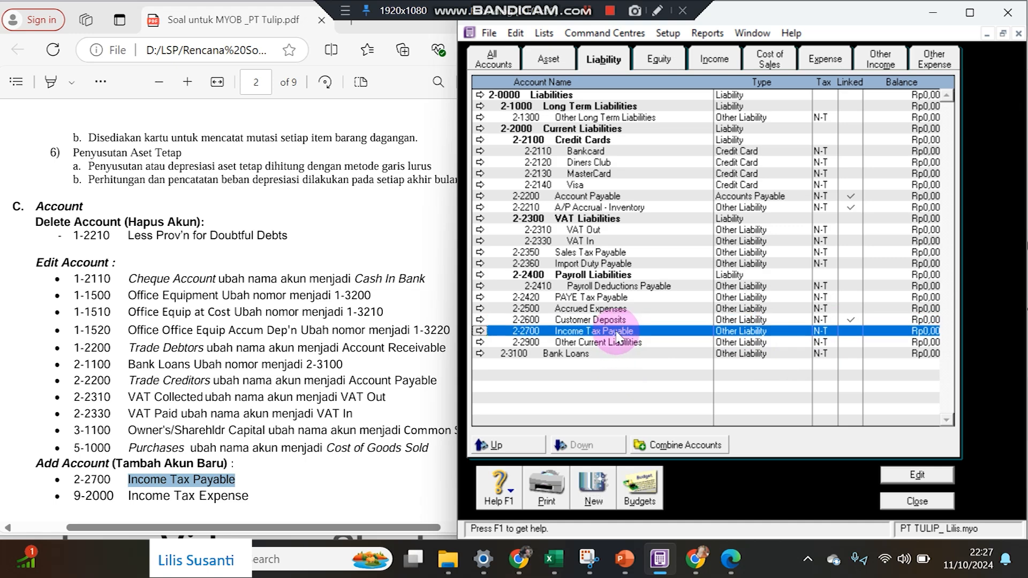
Create Other Expense account 9-2000 named Income Tax Expense, pasted from the PDF.
drag(129, 499, 264, 498)
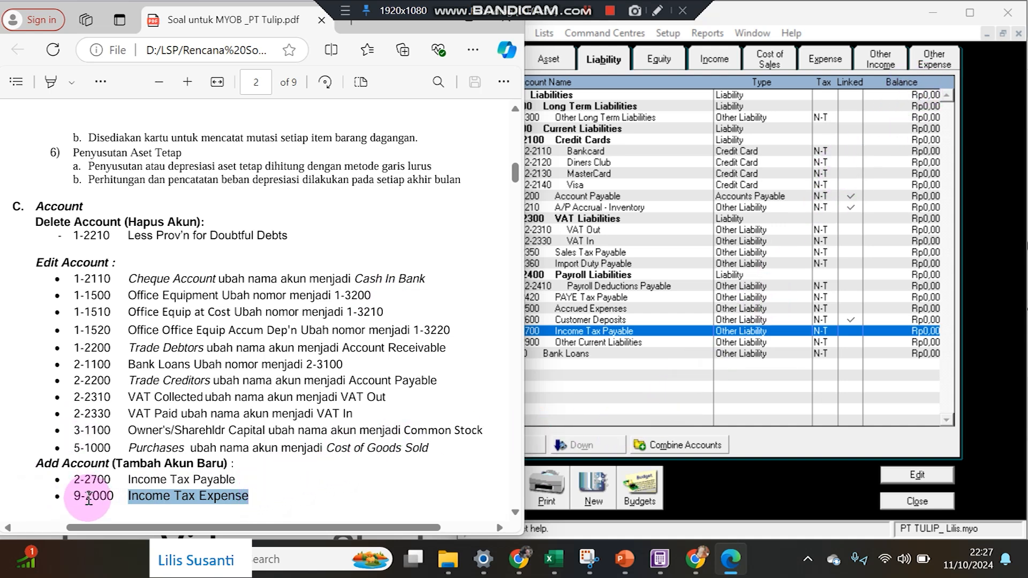
click(933, 60)
click(592, 490)
click(679, 178)
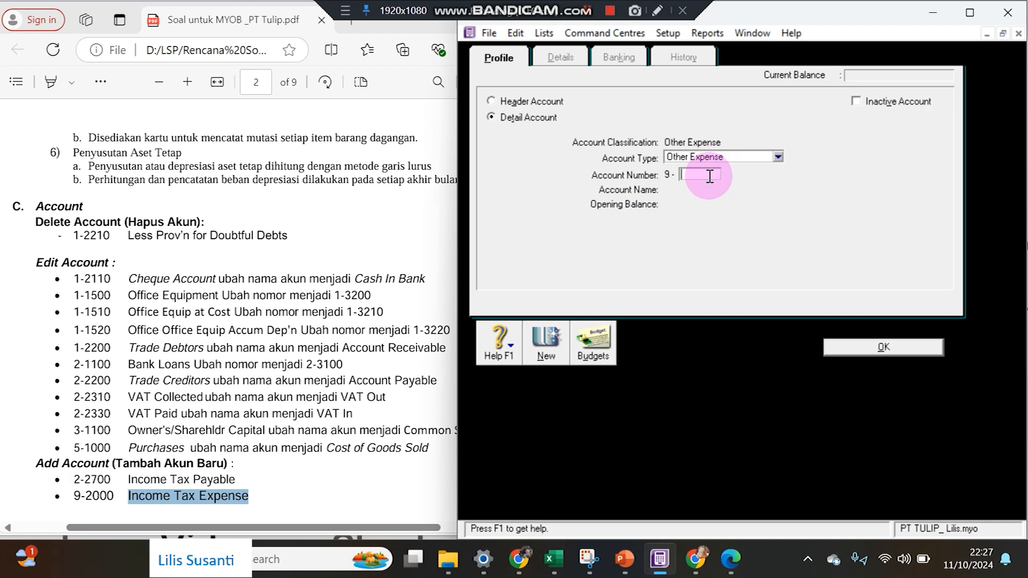
text(200)
key(Tab)
key(ctrl+v)
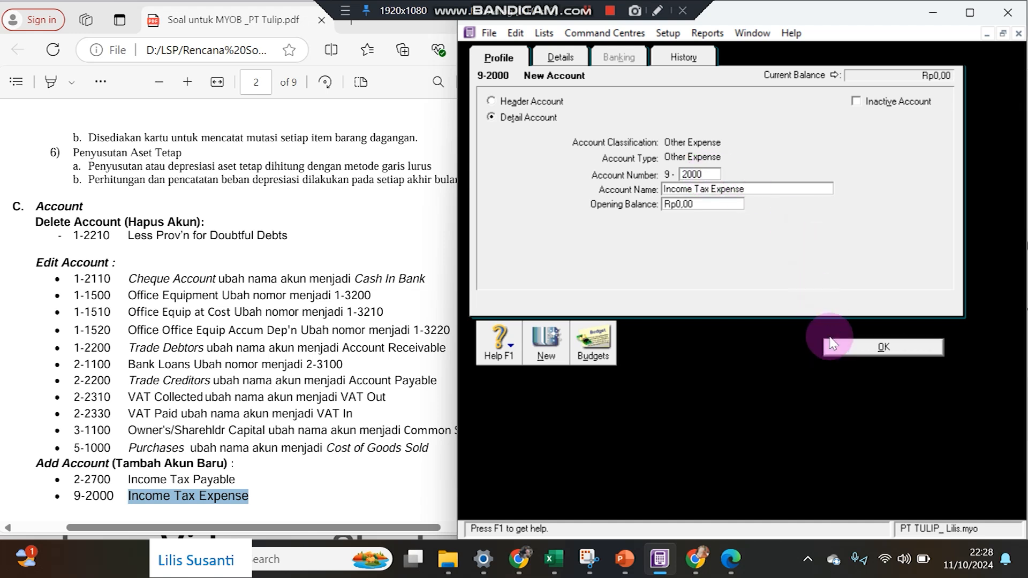
click(873, 346)
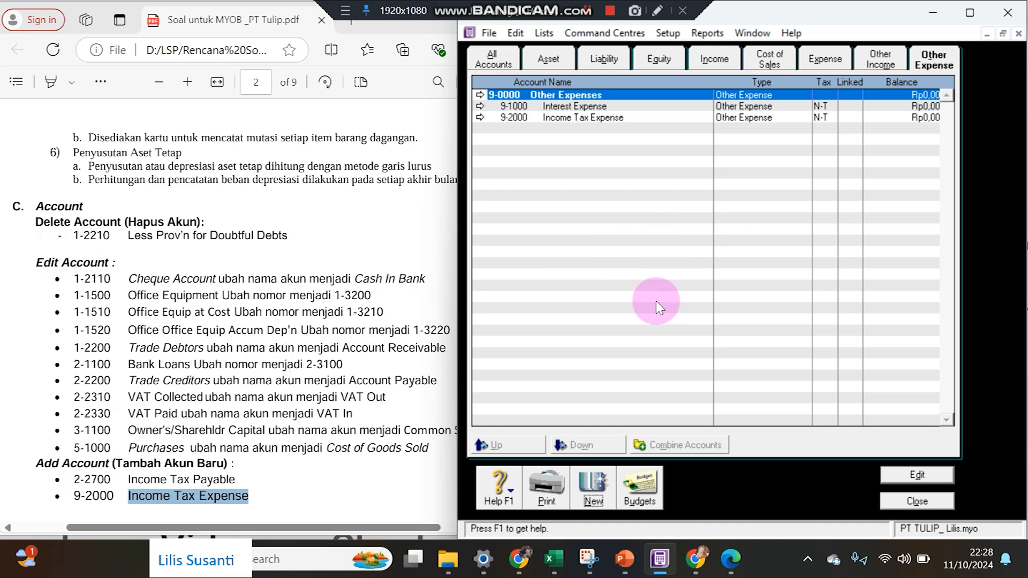
Delete the IMP Import Duty code from the Tax Code List.
scroll(205, 462, down, 3)
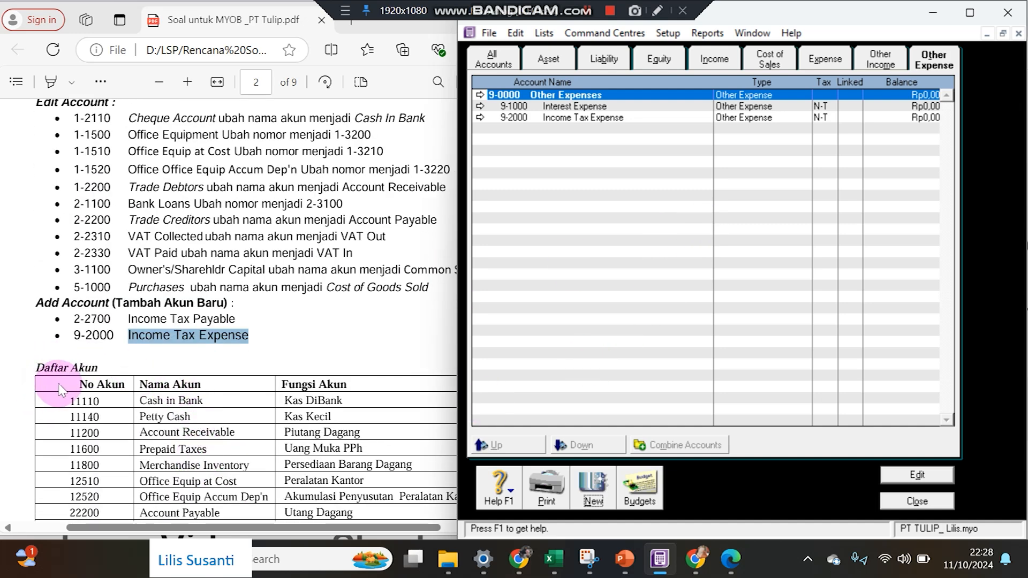
scroll(75, 380, down, 5)
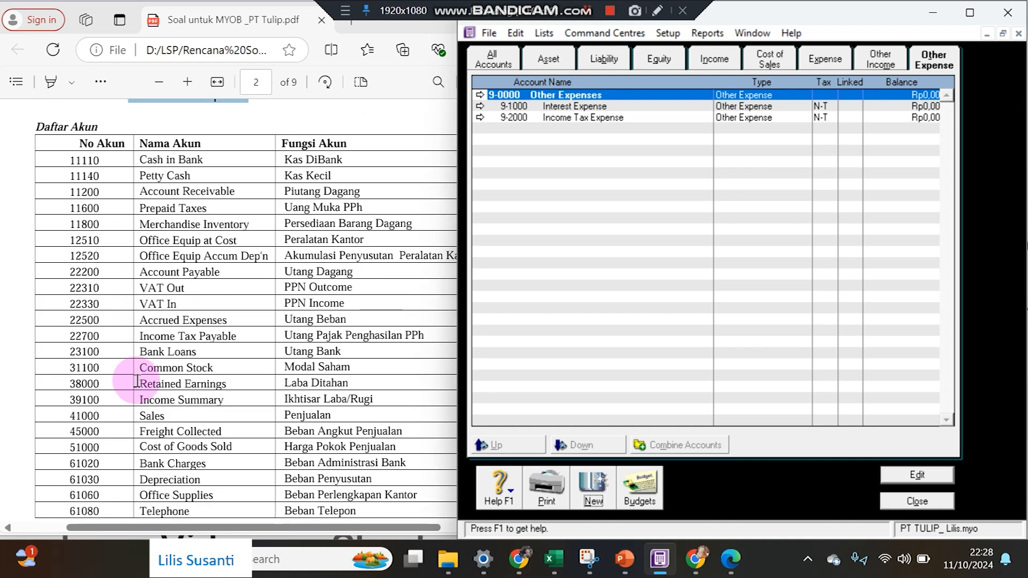
scroll(137, 380, down, 7)
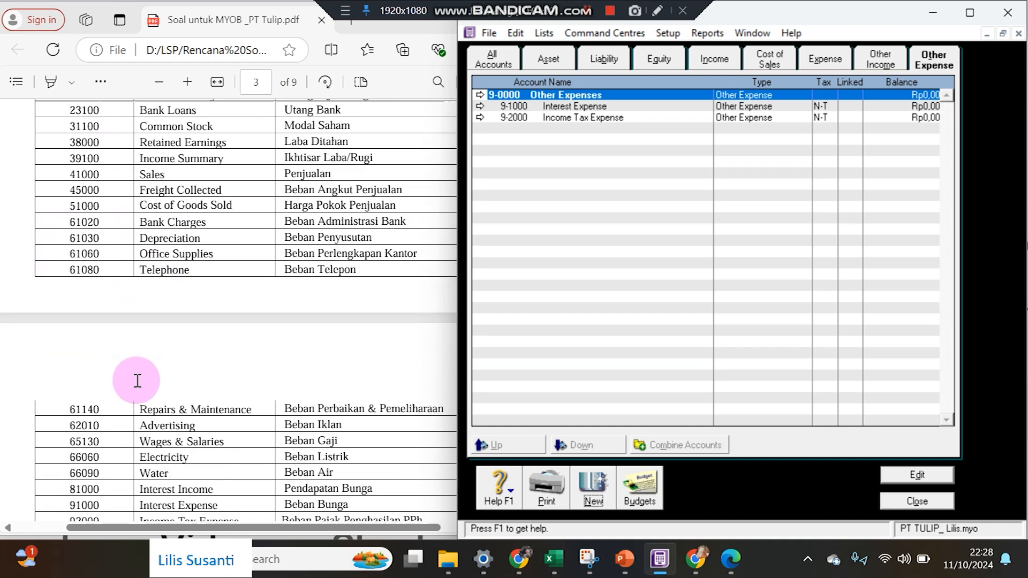
scroll(141, 378, down, 2)
scroll(137, 381, up, 3)
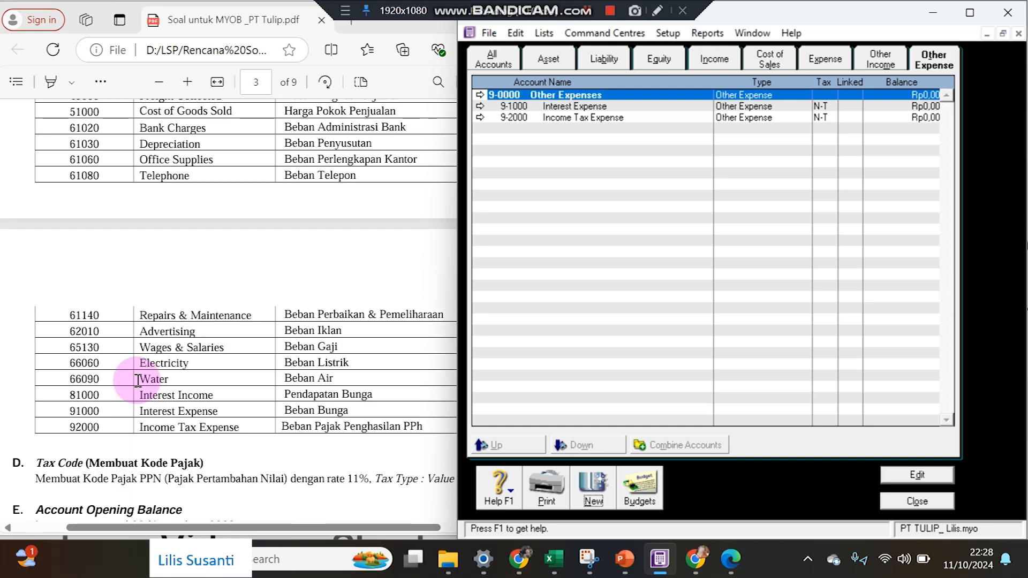
click(81, 478)
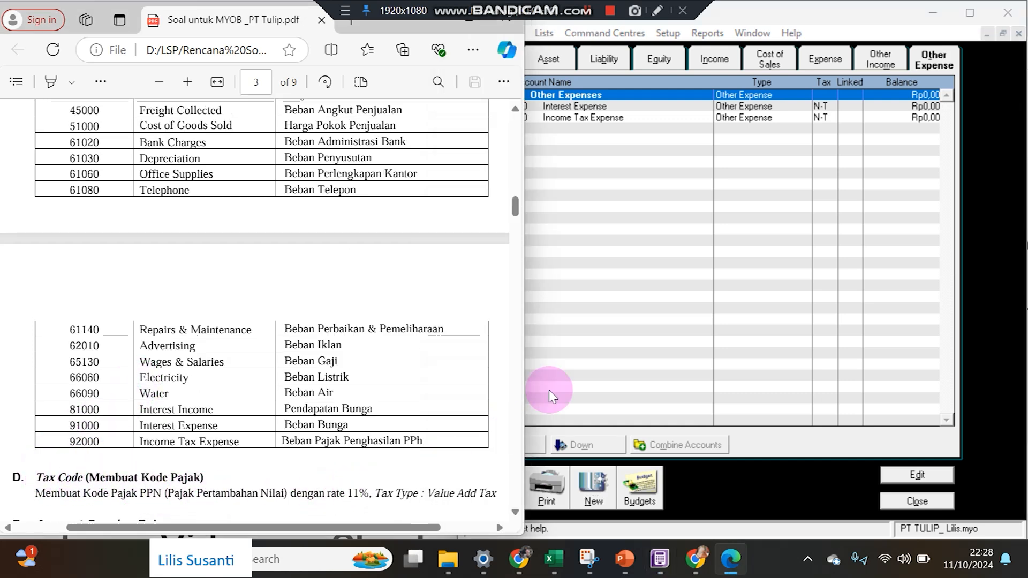
click(627, 312)
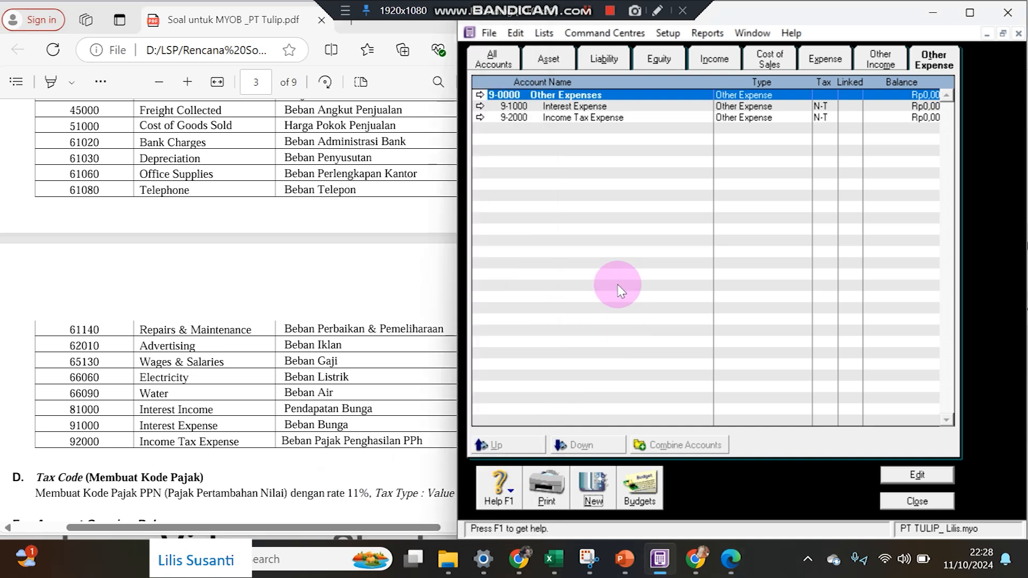
click(543, 34)
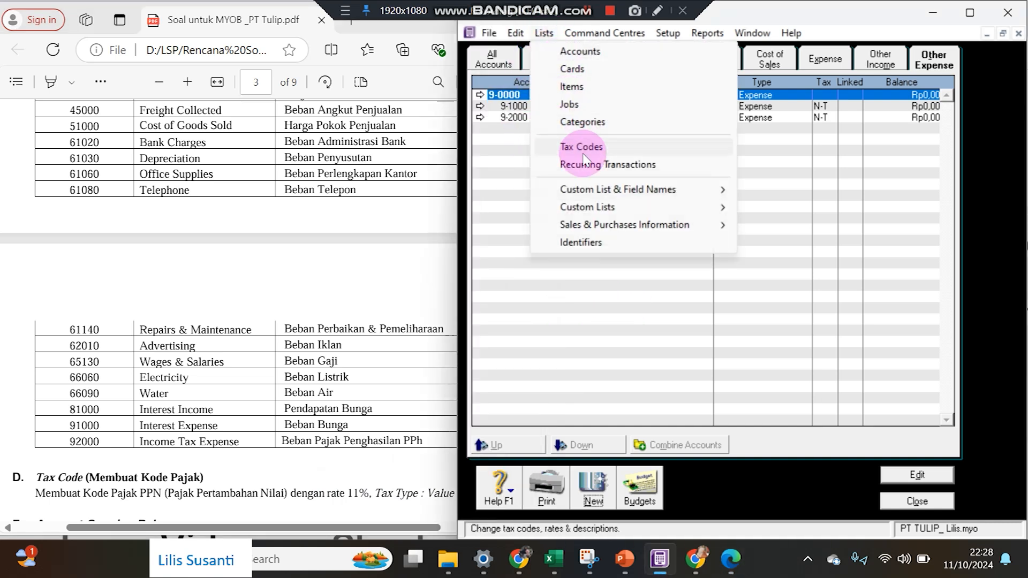
click(581, 146)
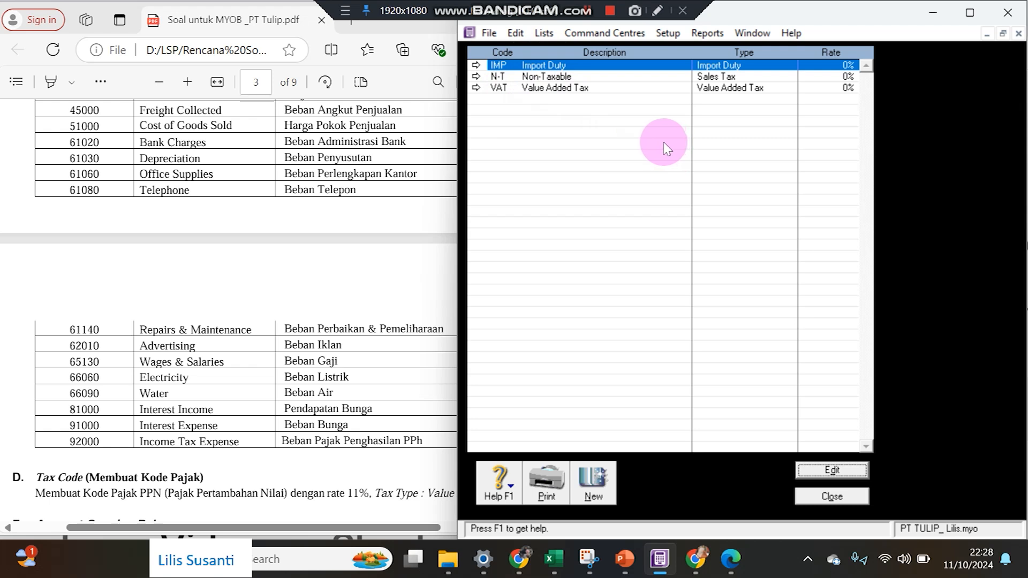
right_click(649, 66)
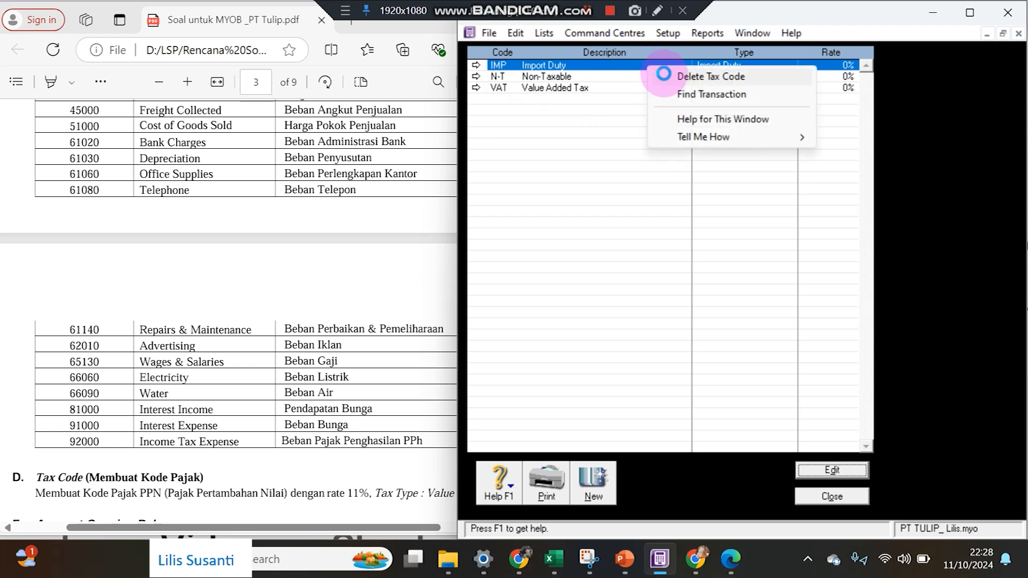
click(662, 75)
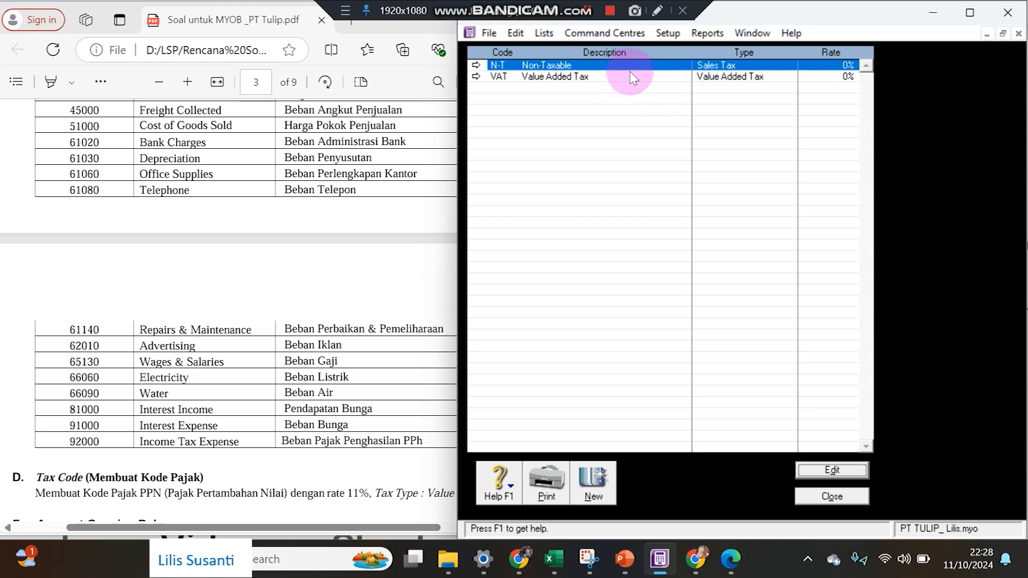
Change the VAT code to PPN, 'Pajak Pertambahan Nilai', at an 11% rate.
click(476, 76)
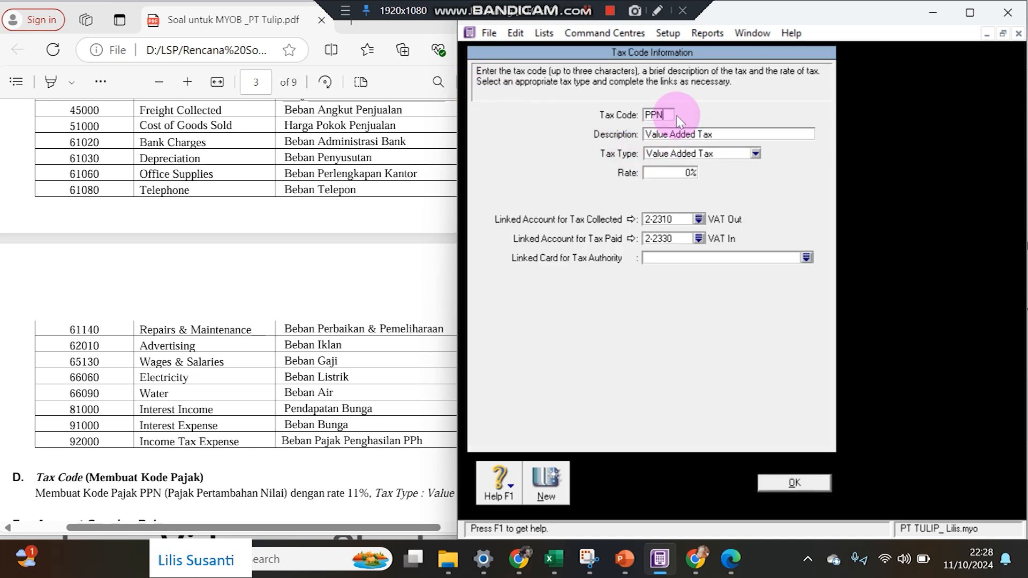
key(Tab)
text(p)
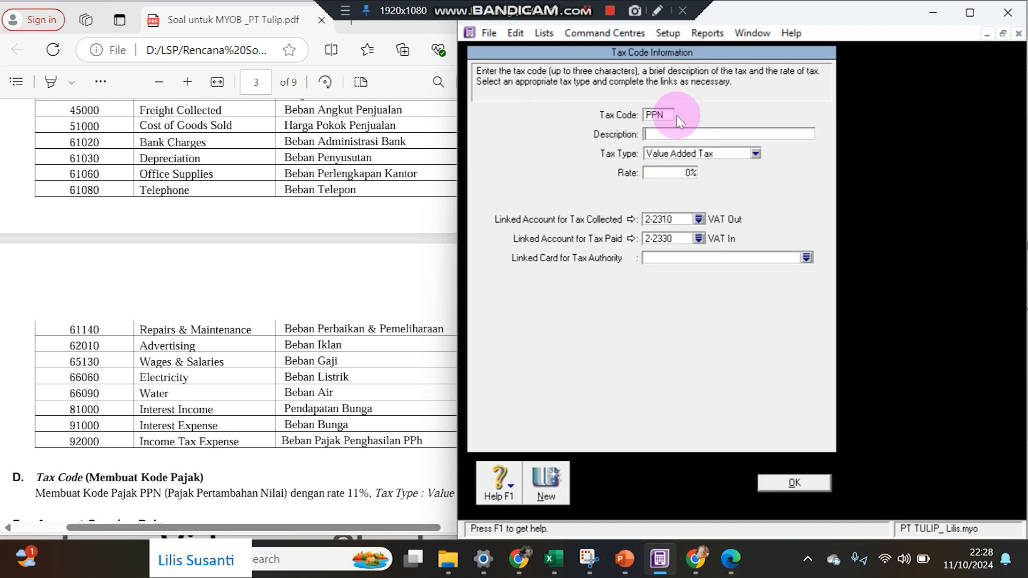
text(ajak Pertambahan Nilai)
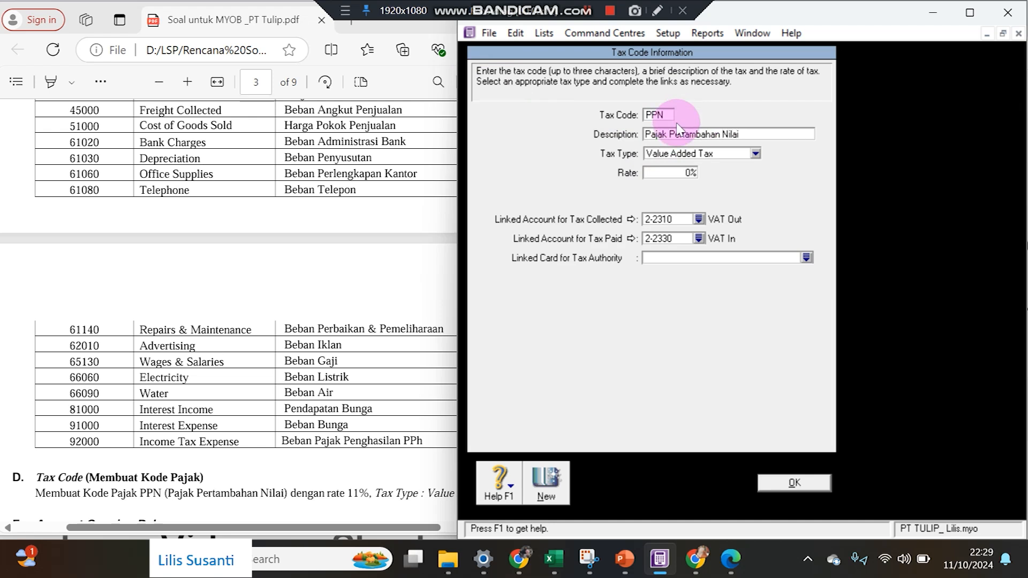
text(11)
click(691, 173)
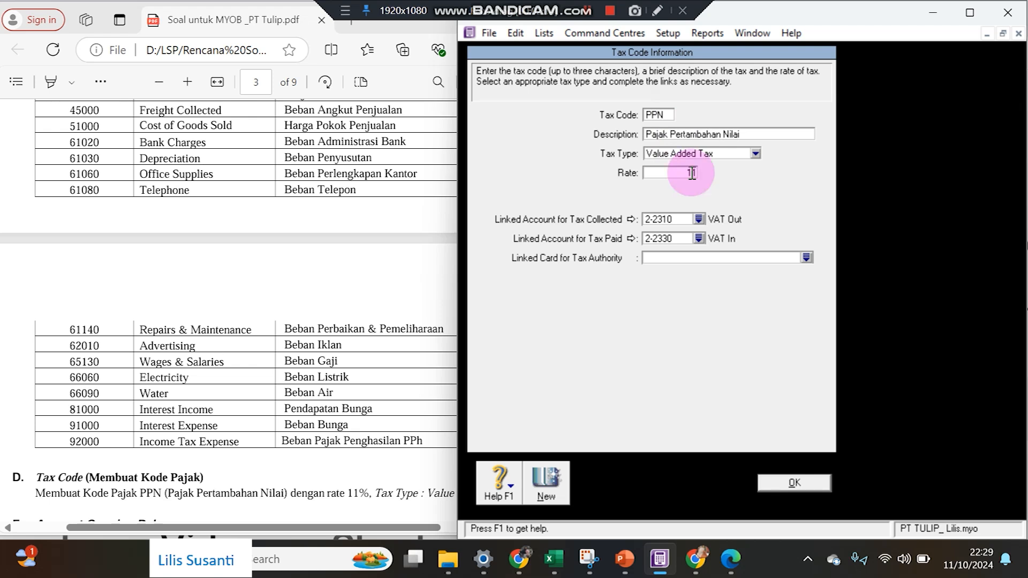
key(Tab)
click(259, 503)
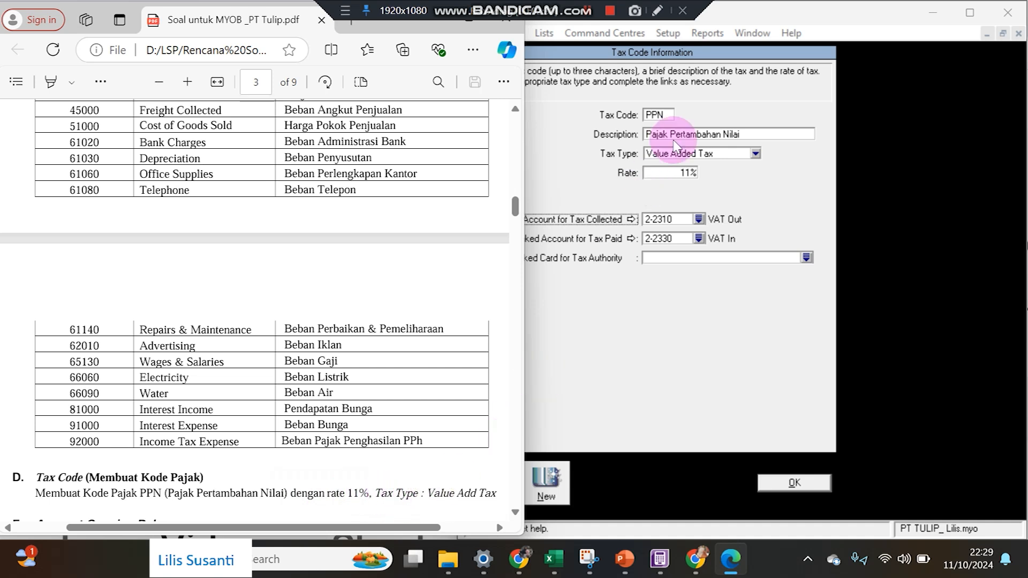
click(589, 198)
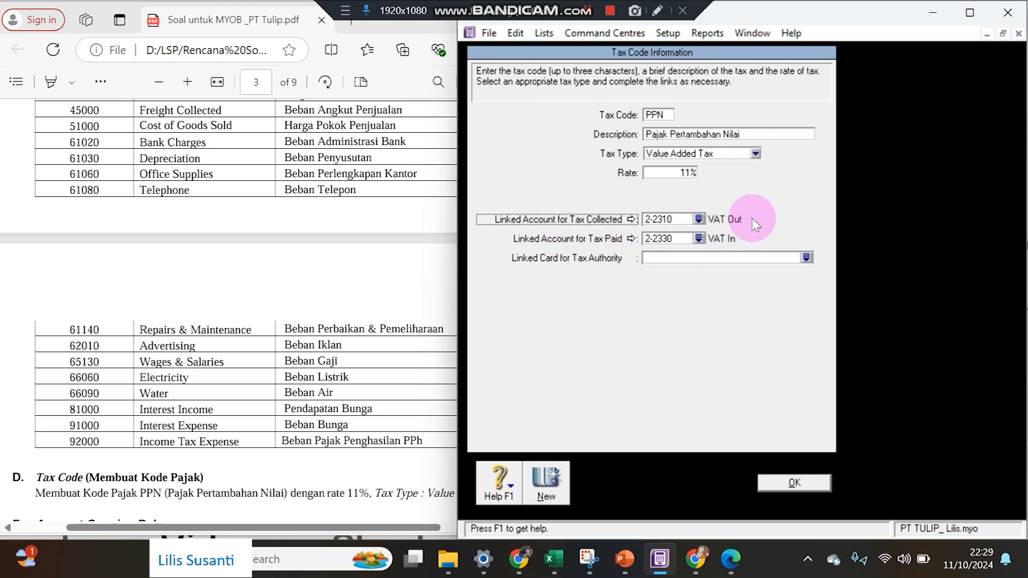
click(797, 483)
Read the next task in the PDF and close the Tax Code List.
click(245, 493)
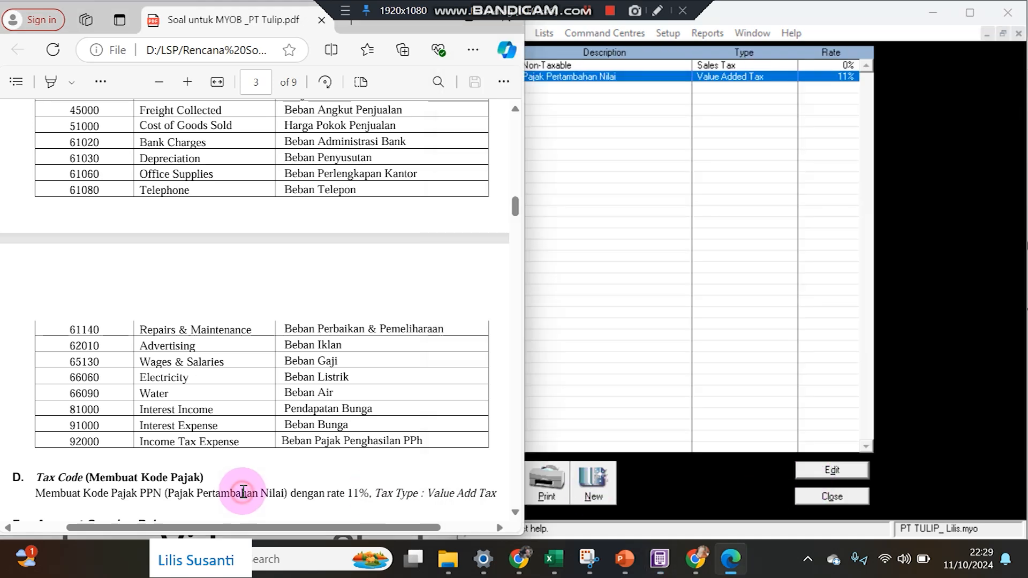
scroll(128, 471, down, 3)
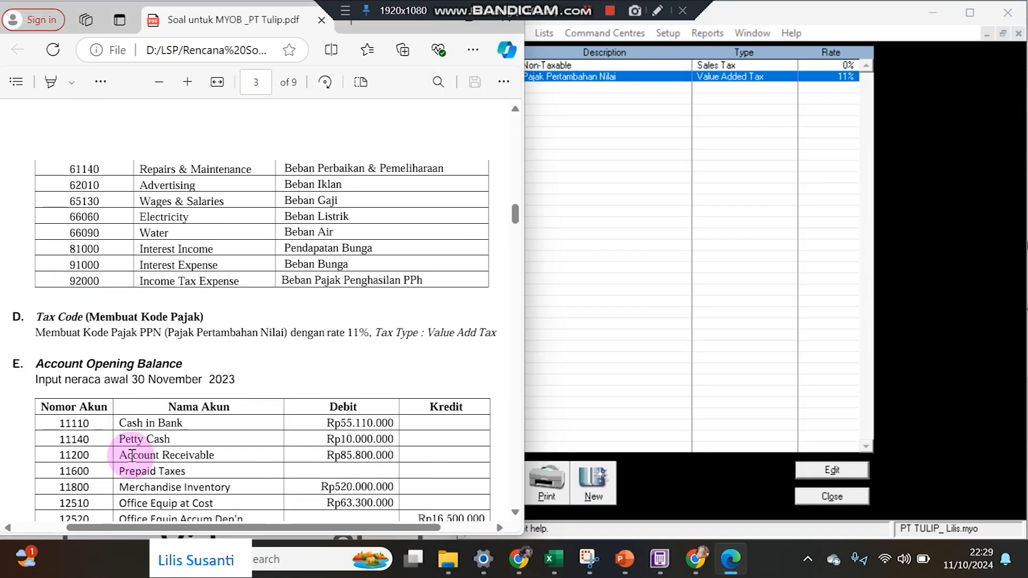
scroll(132, 443, down, 2)
scroll(132, 440, down, 3)
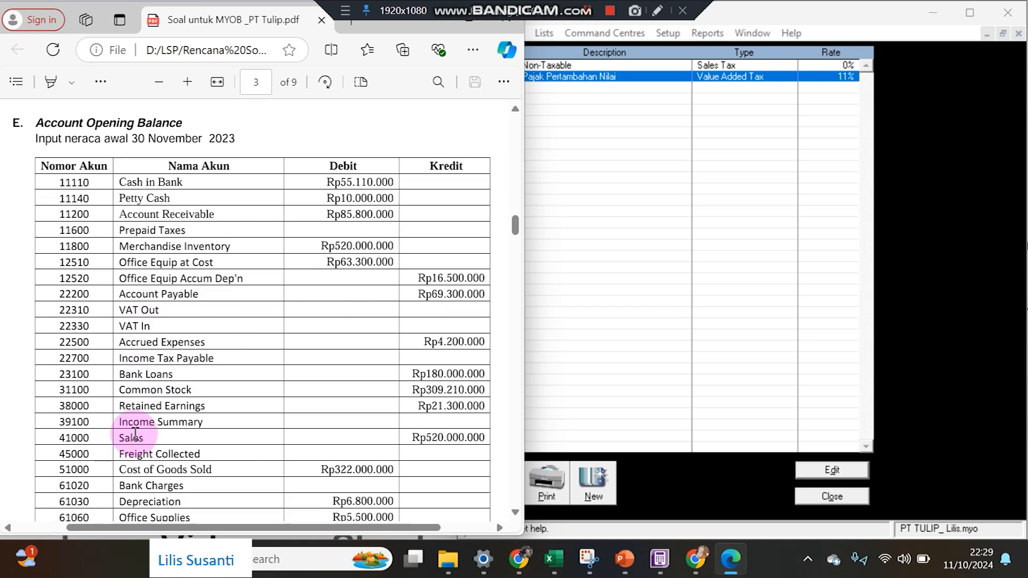
click(809, 498)
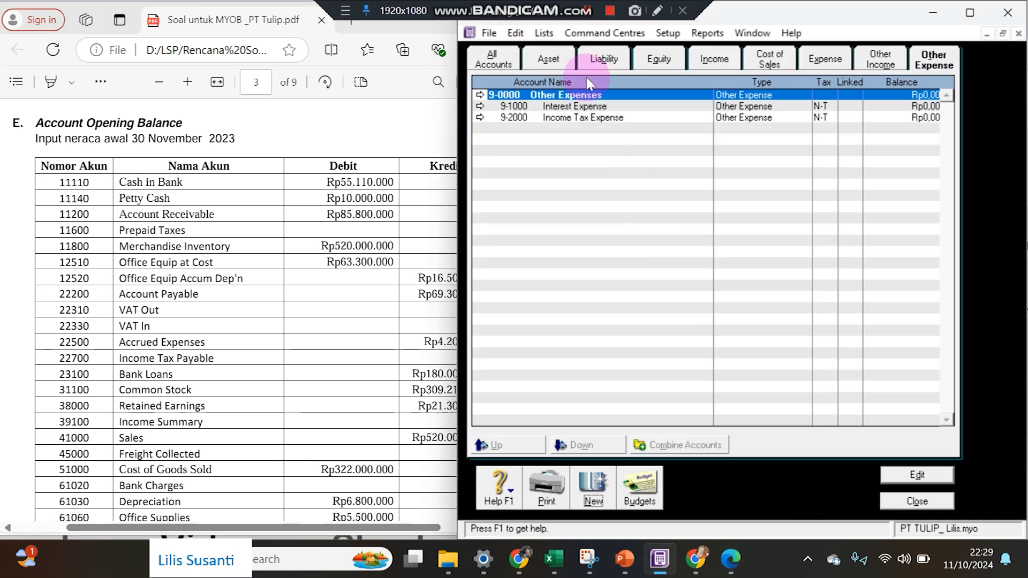
Enter opening balances of Rp55.110.000 for Cash In Bank and Rp1.000.000 for Petty Cash.
click(667, 32)
mouse_move(728, 76)
click(832, 69)
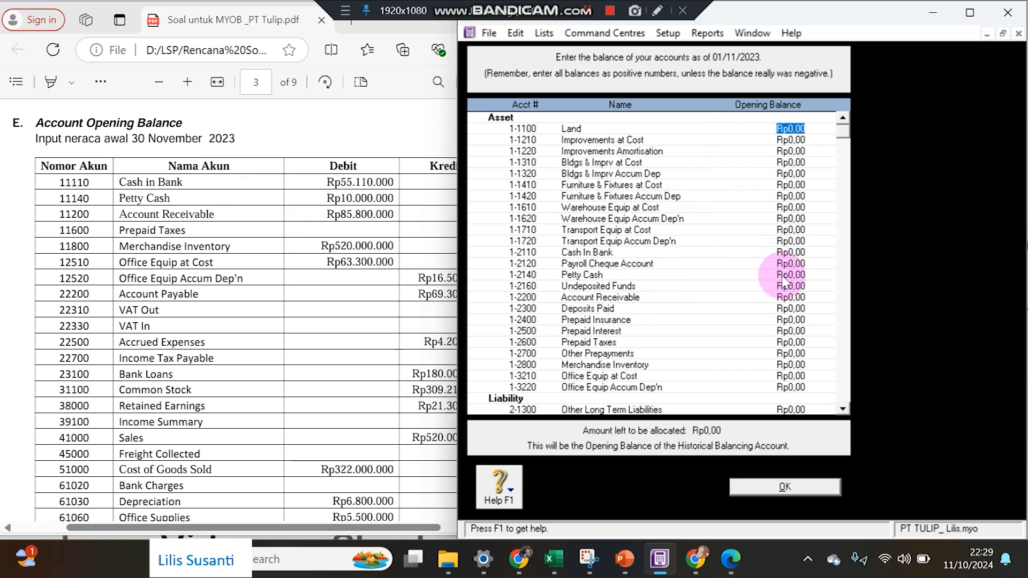
click(783, 253)
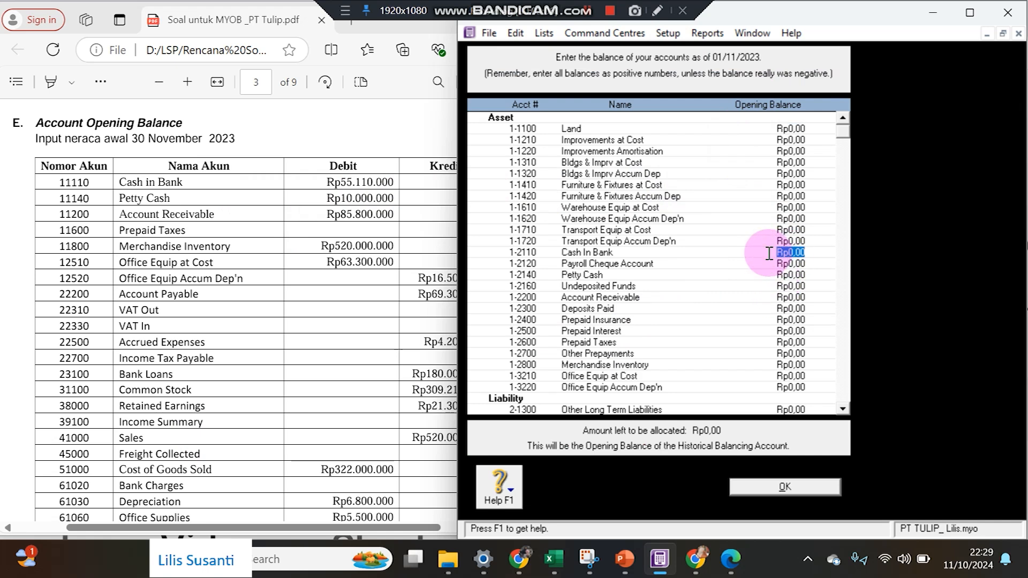
text(55.)
text(110.000)
key(Tab)
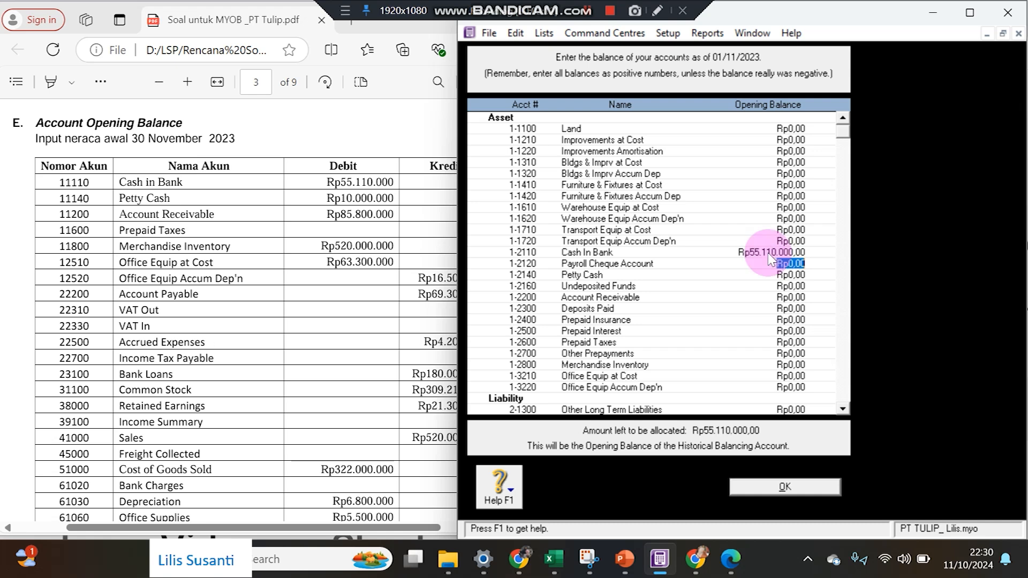
key(Tab)
text(1000000)
key(Tab)
key(Tab)
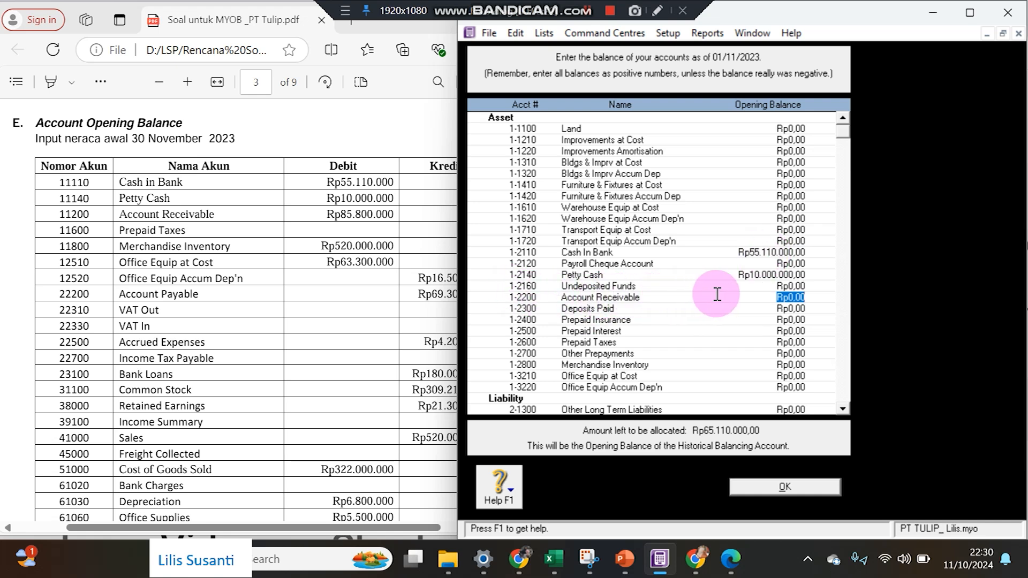
Enter balances for Account Receivable, Merchandise Inventory (520.000.000), Office Equip (63.300.000) and Accum Dep'n (-16.500.000).
text(85800)
key(Tab)
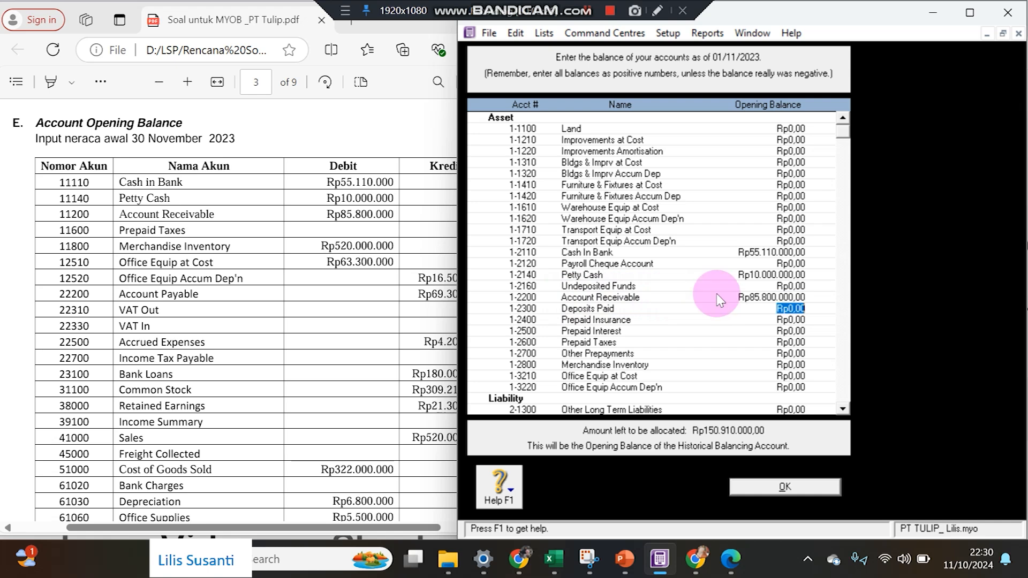
key(Tab)
key(Tab)
key(Tab)
key(Tab)
key(Tab)
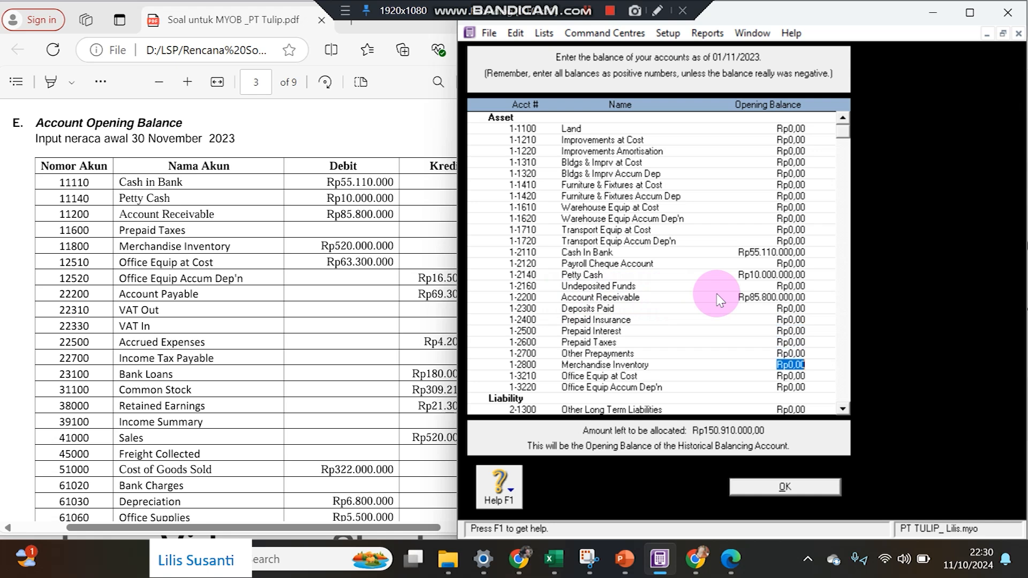
text(520000000)
key(Tab)
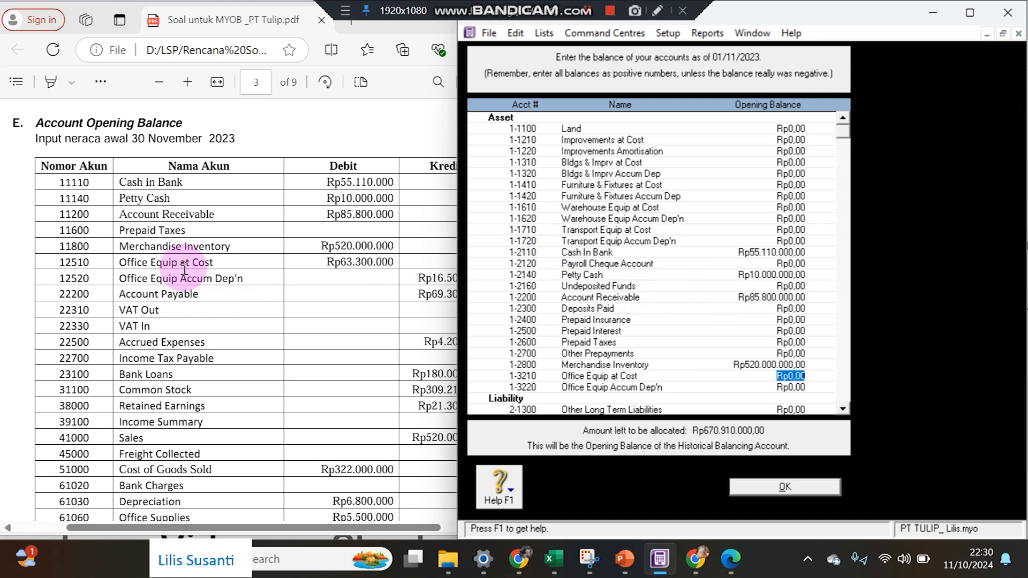
text(6)
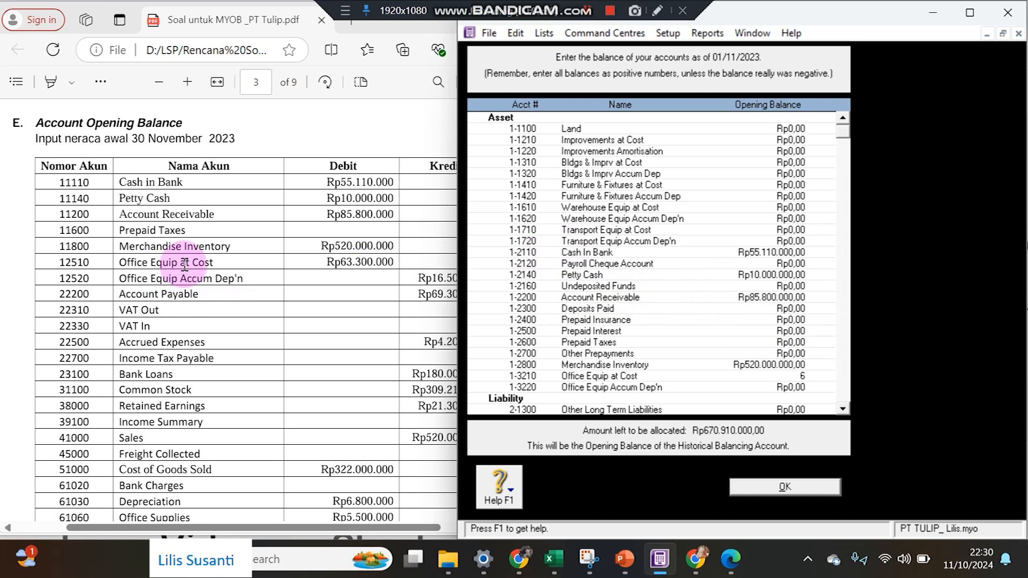
text(3.300.000)
key(Tab)
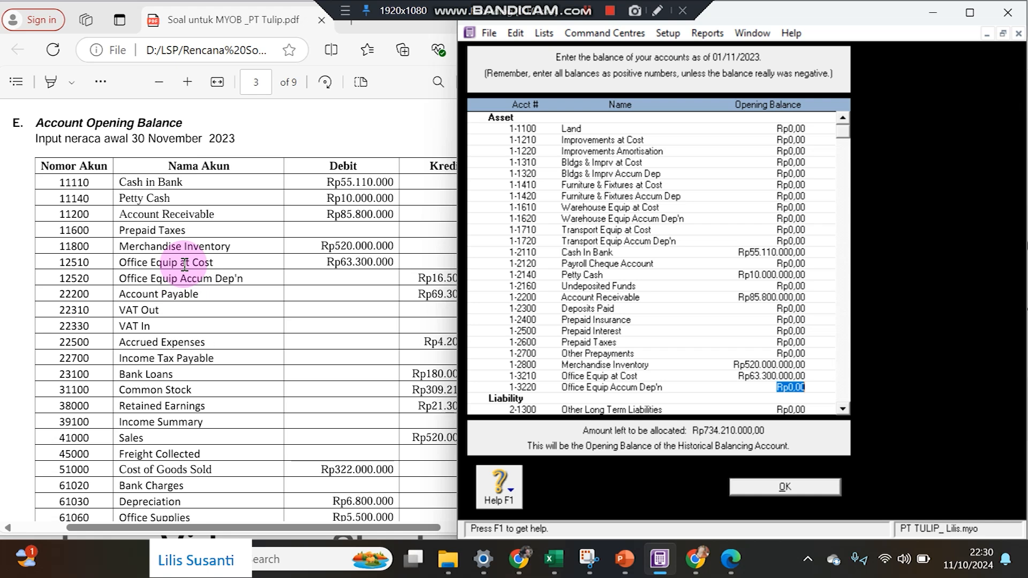
text(-Rp)
text(16.500.000)
key(Tab)
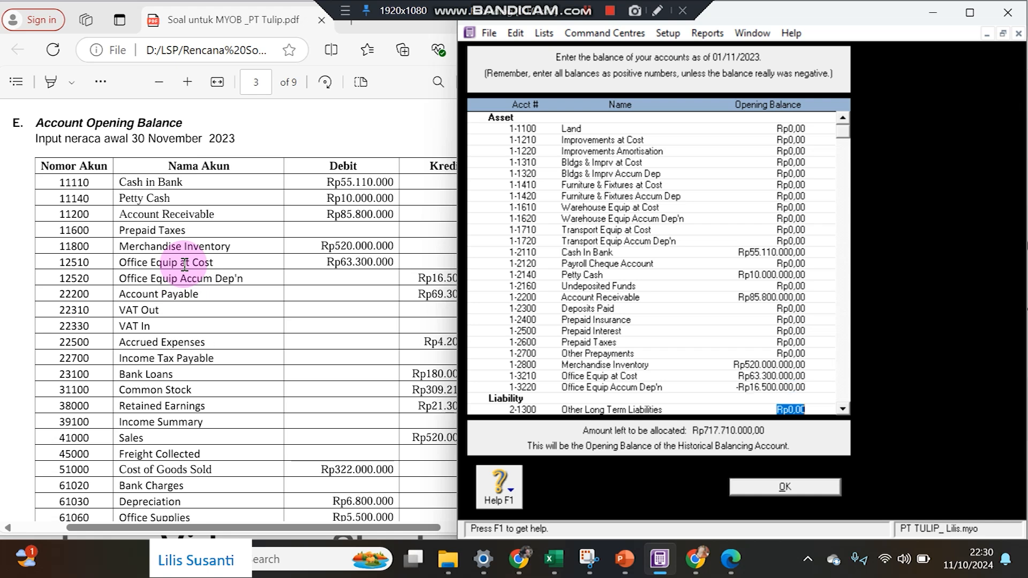
click(101, 277)
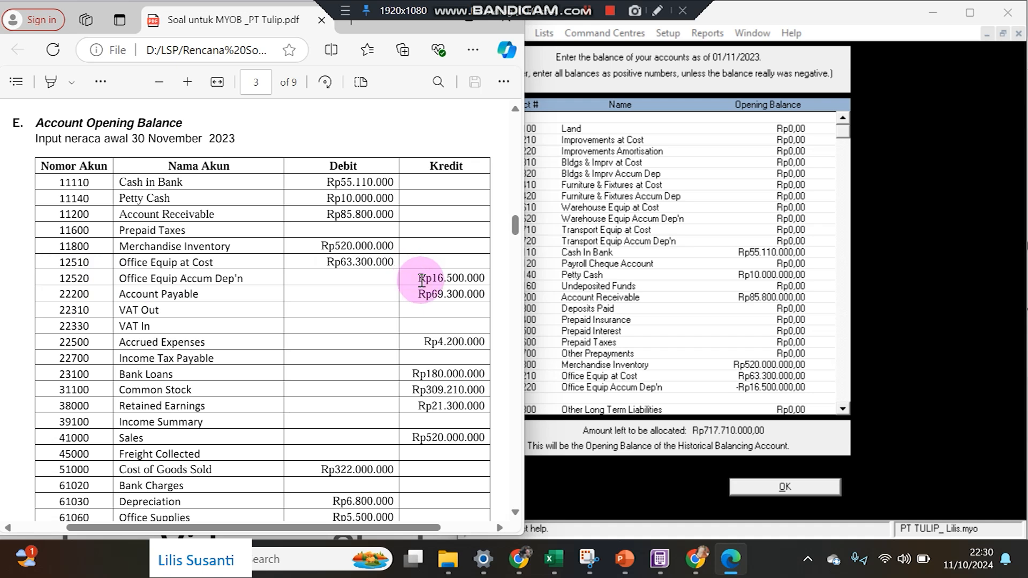
click(673, 391)
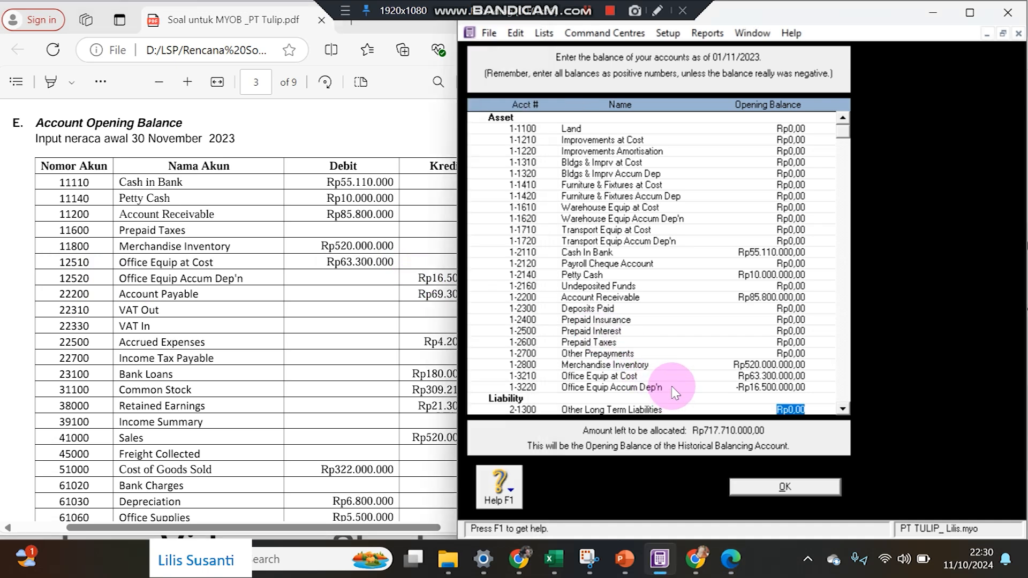
Enter the Account Payable opening balance of Rp69.300.000.
scroll(672, 391, down, 2)
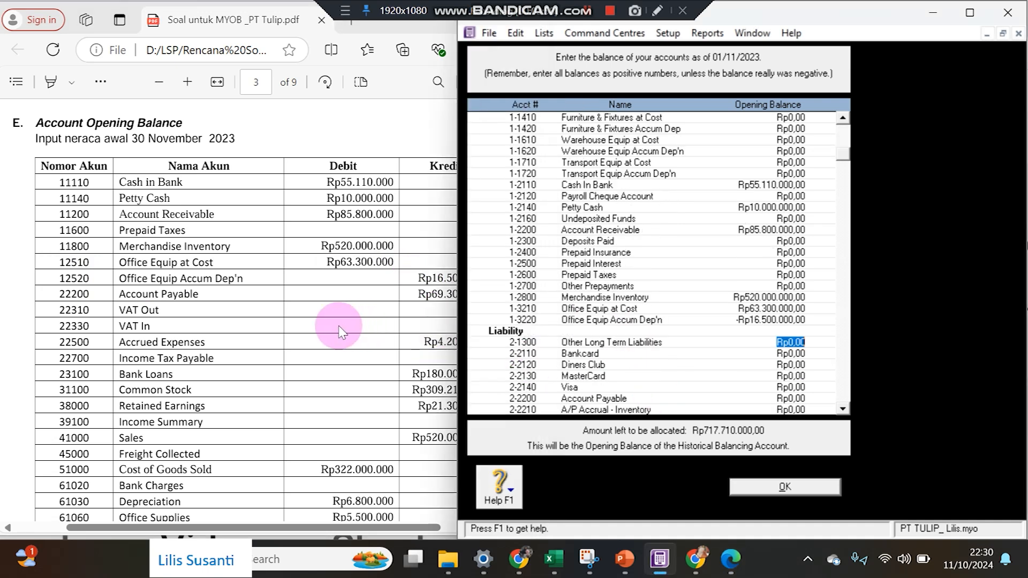
click(433, 346)
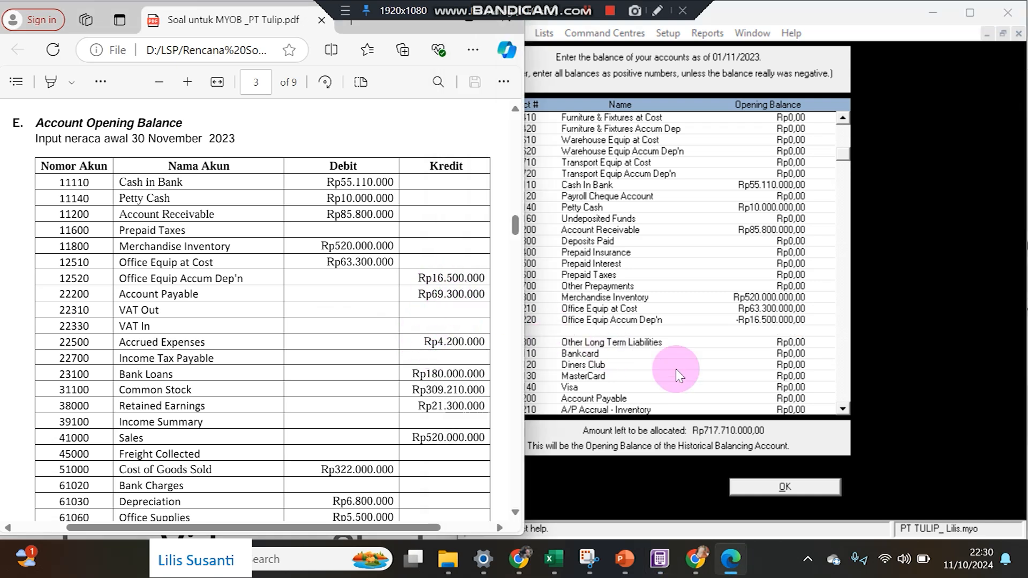
click(778, 397)
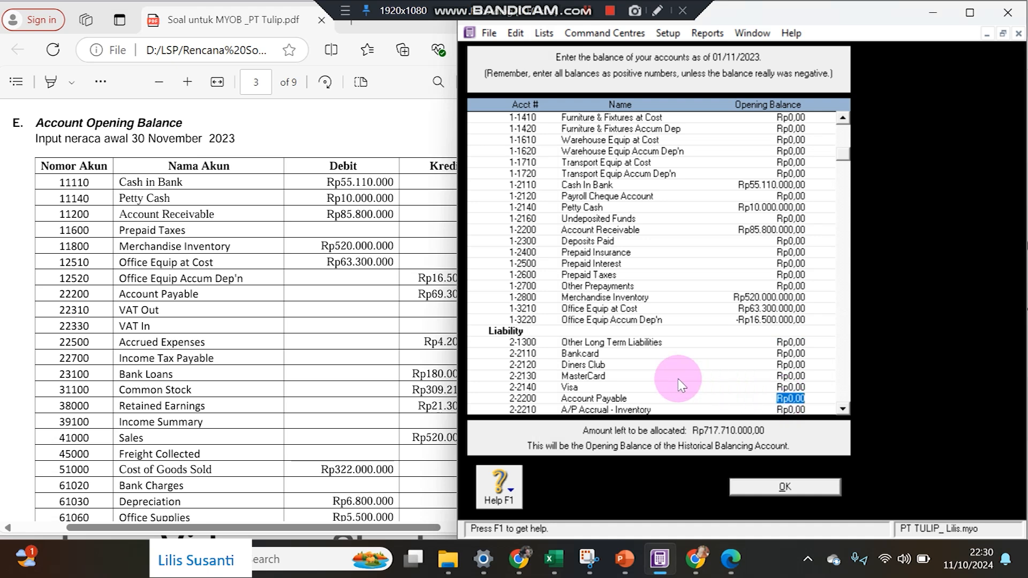
drag(458, 331, 487, 331)
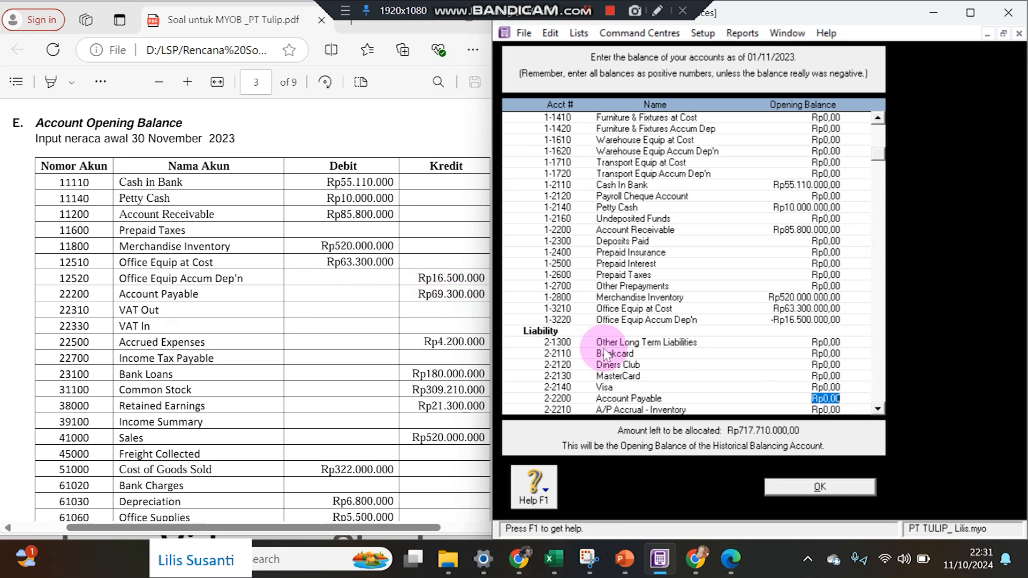
text(6)
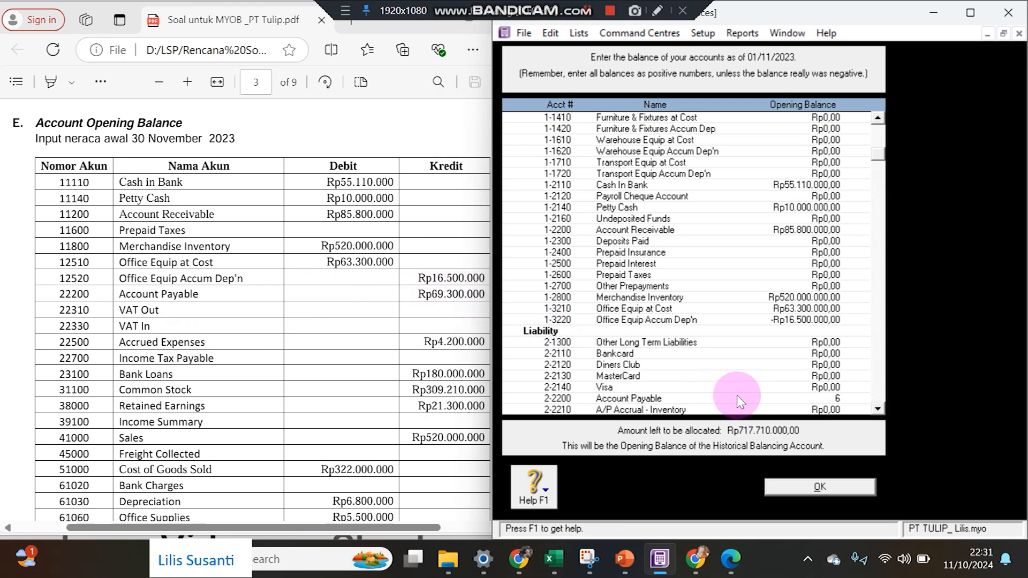
text(9.)
text(300.000)
key(Tab)
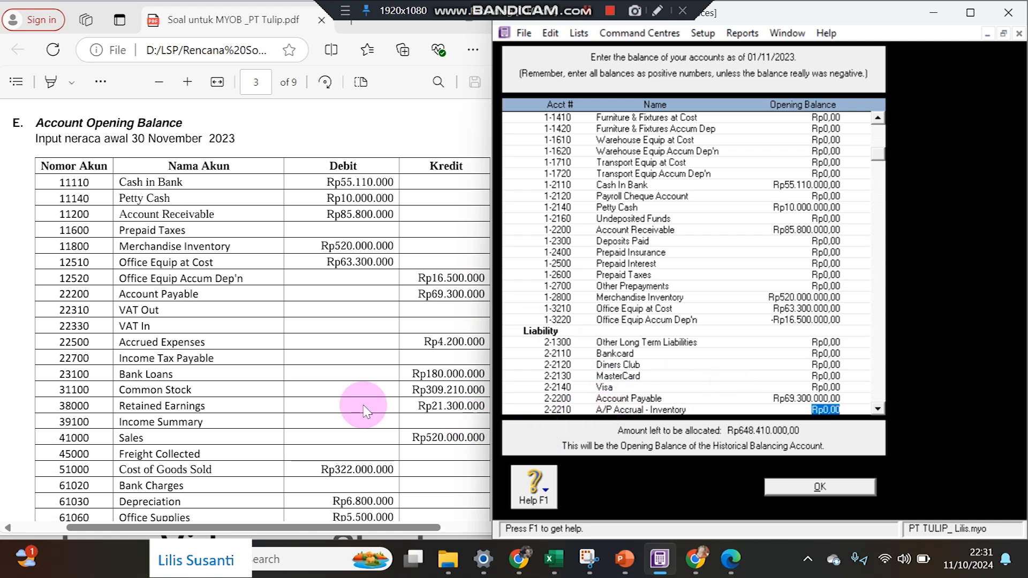
Enter Accrued Expenses Rp4.200.000 and Bank Loans Rp180.000.000 as opening balances.
scroll(678, 338, down, 2)
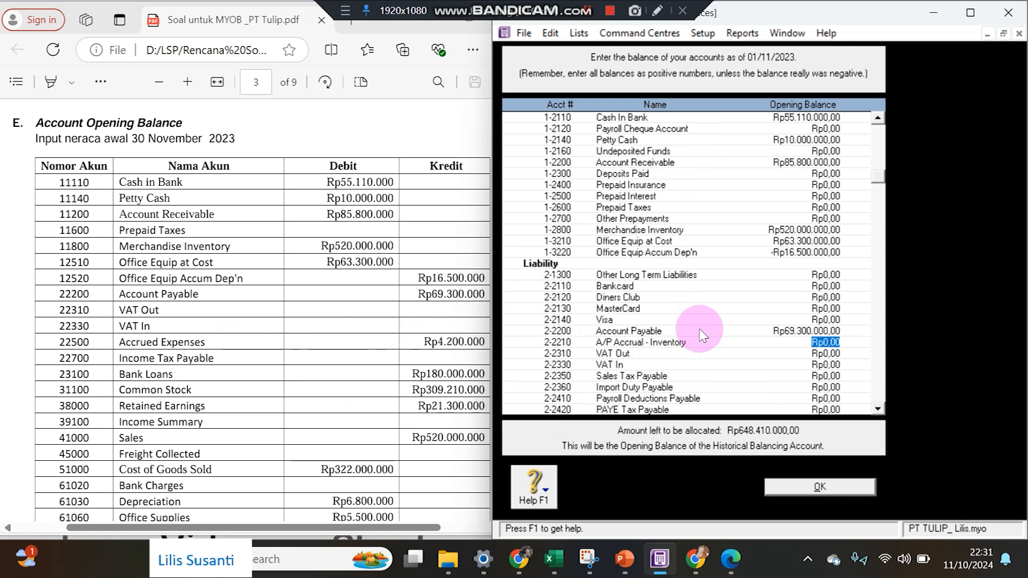
scroll(800, 406, down, 1)
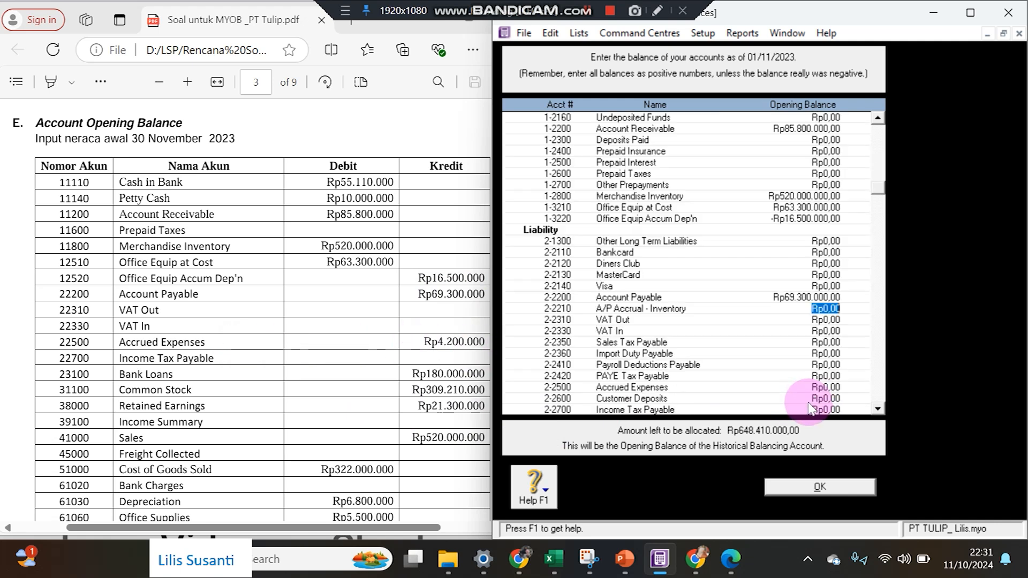
scroll(808, 406, down, 1)
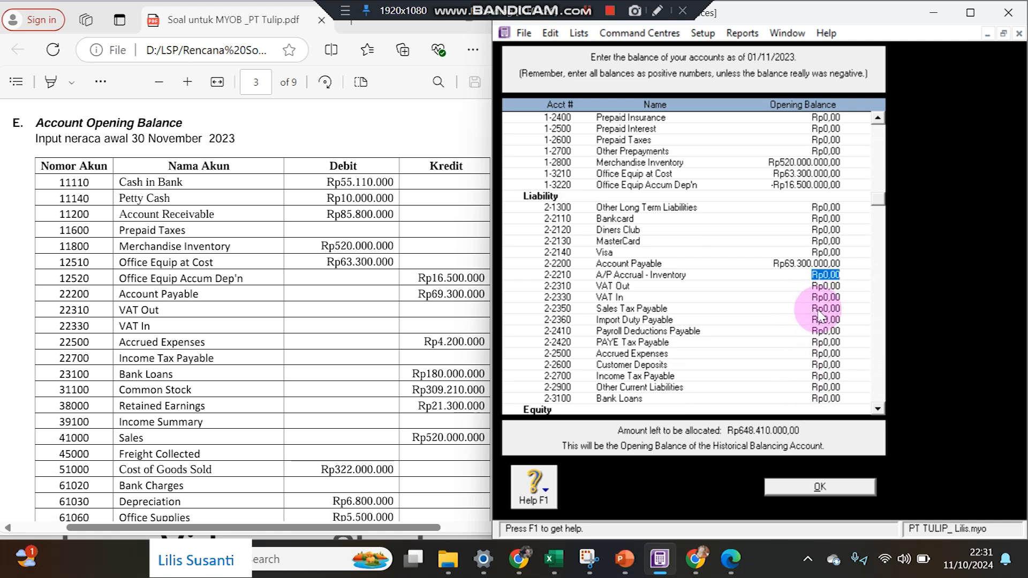
click(816, 355)
text(4200000)
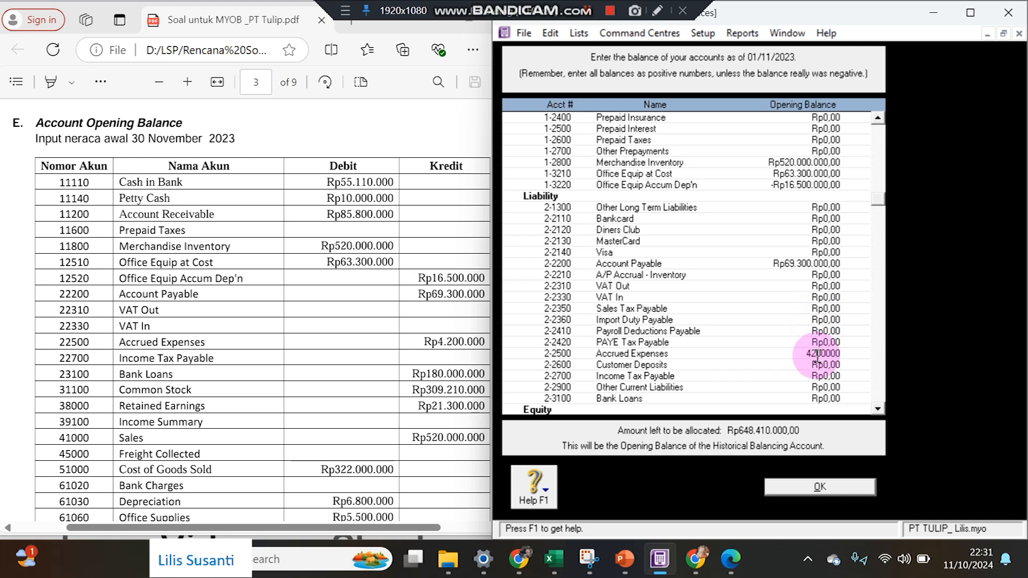
click(819, 364)
key(Down)
key(Down)
key(Down)
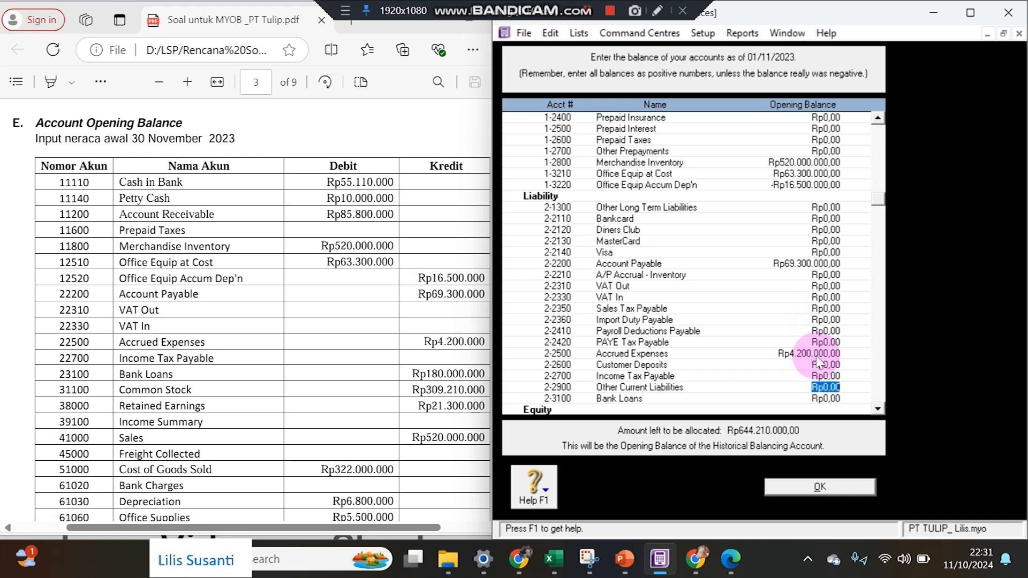
text(180000000)
key(Down)
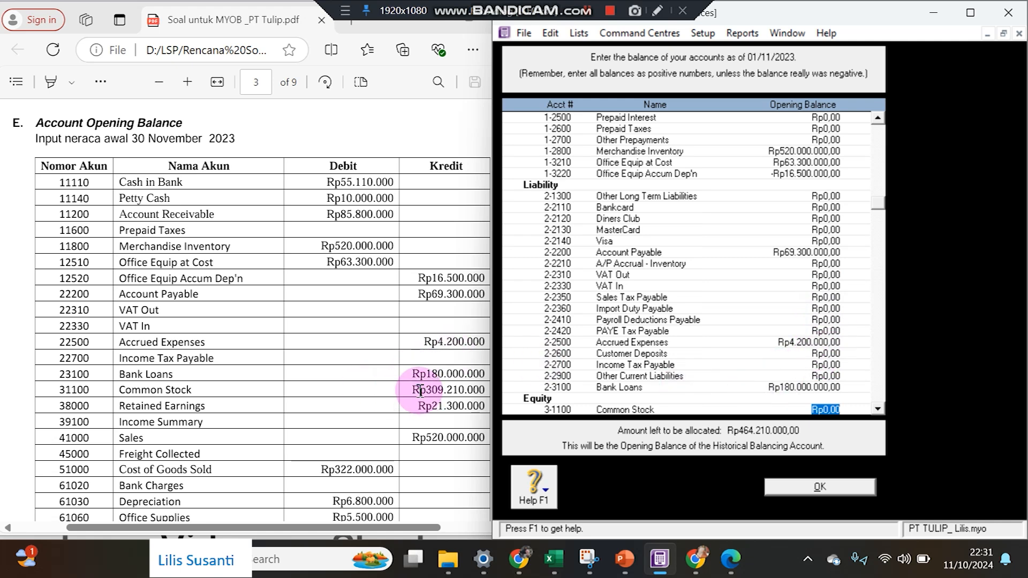
Enter Common Stock Rp30.921.000, Retained Earnings Rp21.300.000 and Sales Rp520.000.000 opening balances.
text(309210000)
key(Tab)
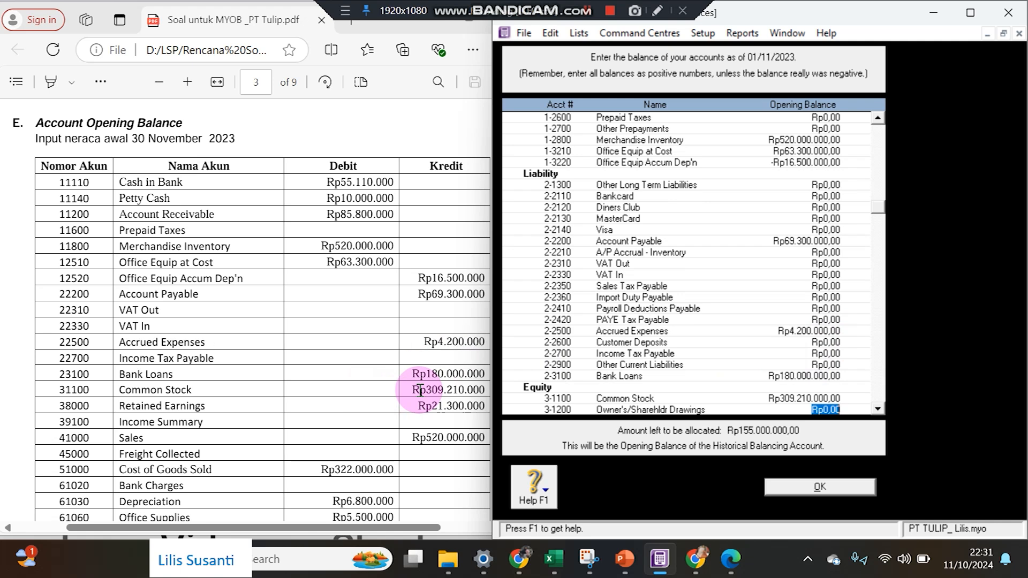
key(Tab)
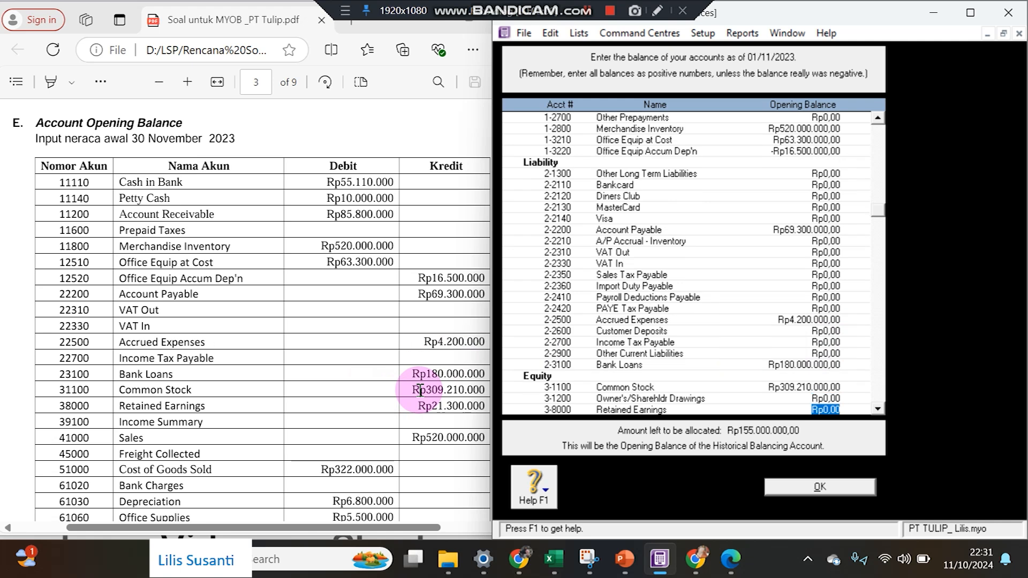
text(21300000)
key(Tab)
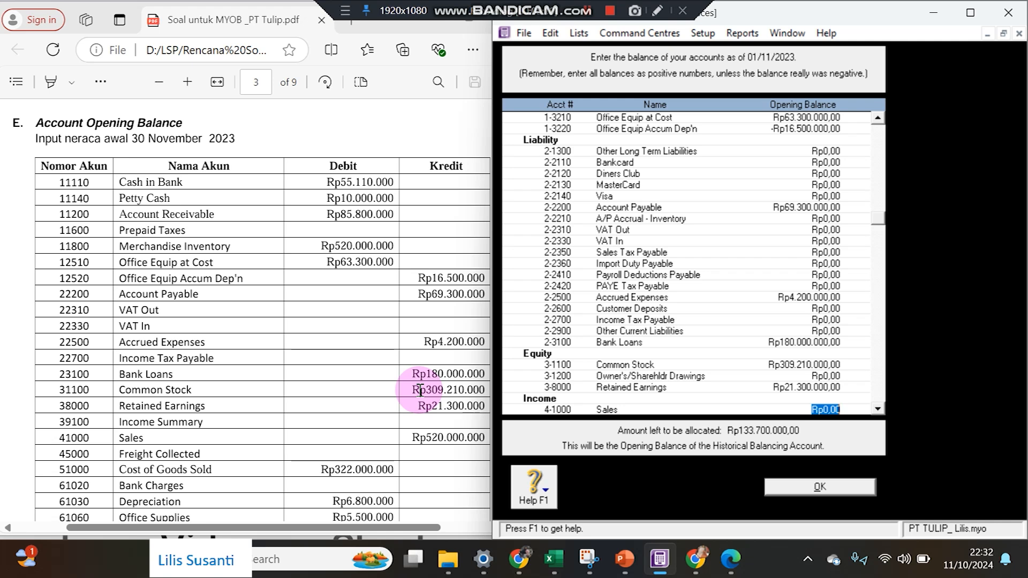
text(520.000.000)
key(Tab)
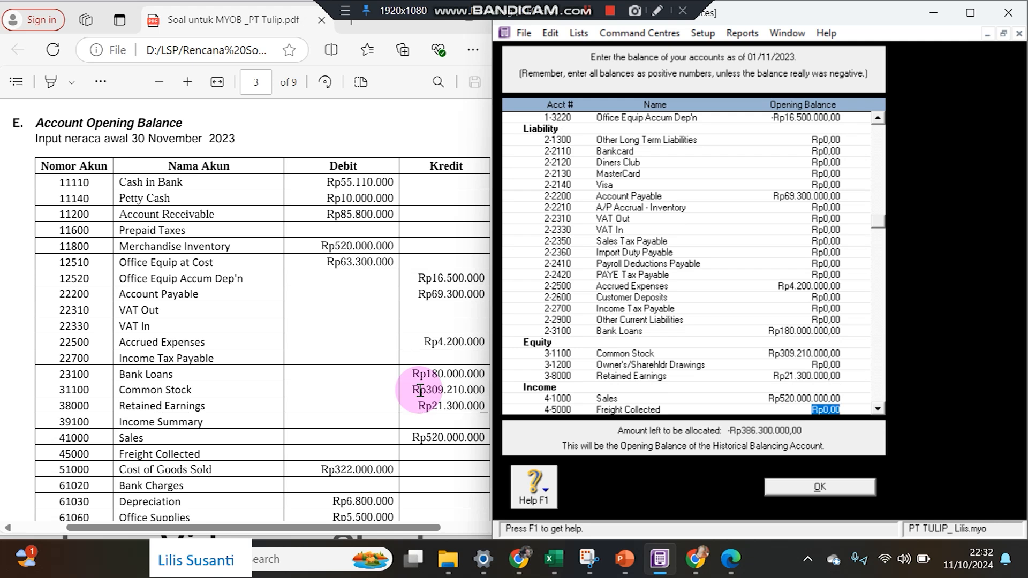
Enter Cost of Goods Sold Rp322.000.000, Depreciation Rp6.800.000 and Office Supplies Rp5.500.000.
key(Tab)
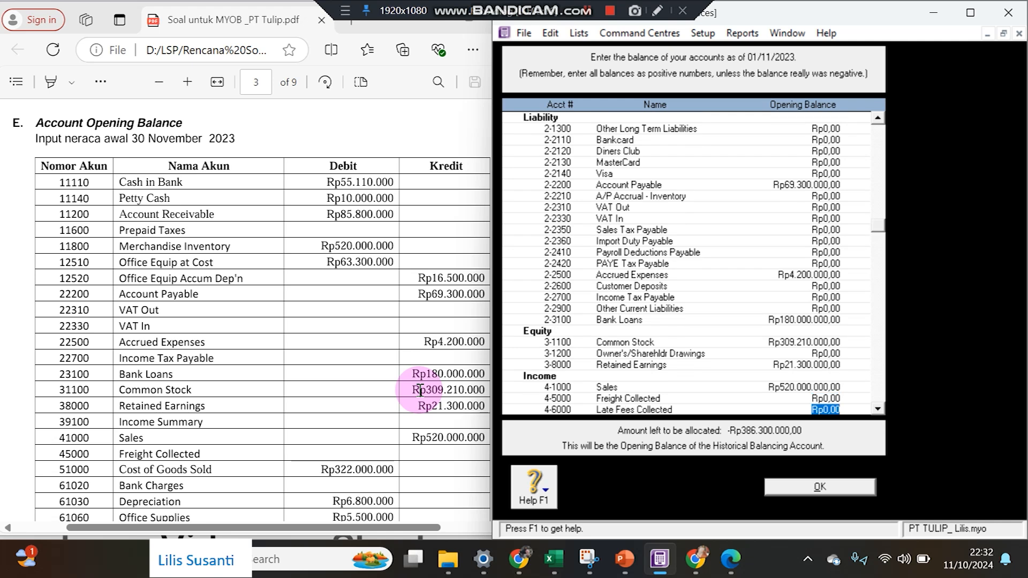
key(Tab)
key(Tab)
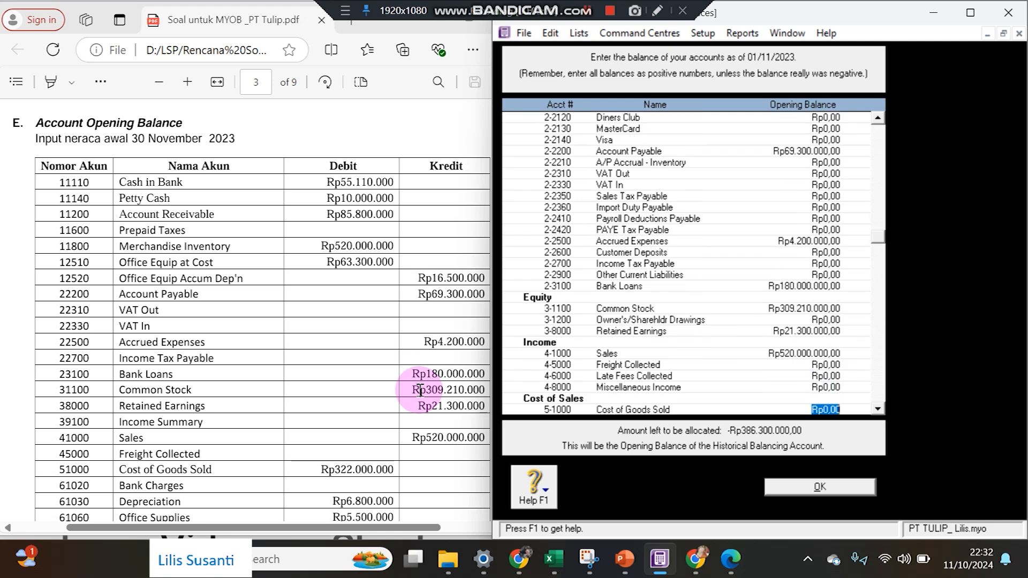
text(32)
text(2.000.00)
text(0)
key(Tab)
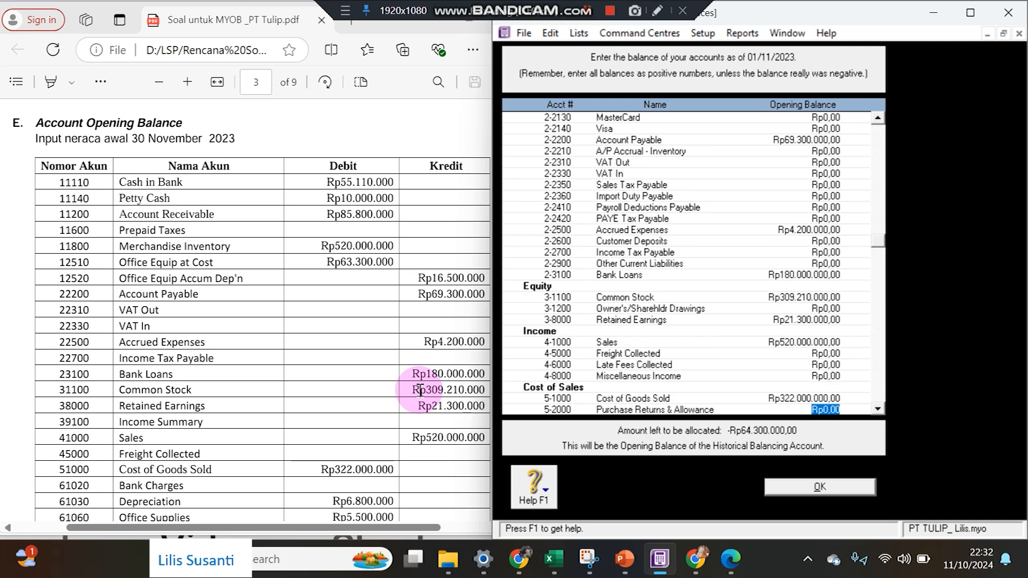
key(Tab)
key(Tab)
key(Tab)
key(Tab)
key(Tab)
key(Tab)
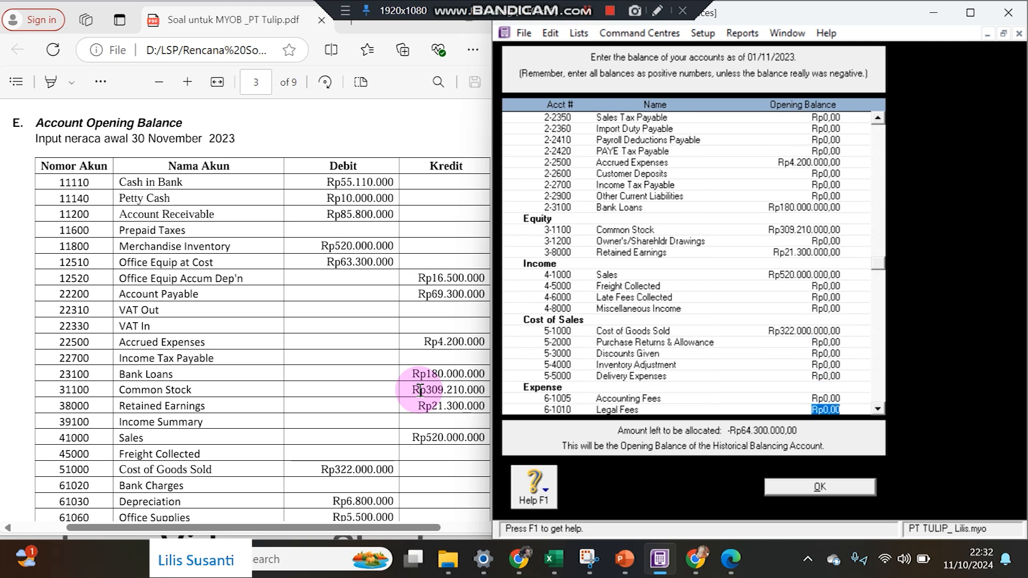
key(Tab)
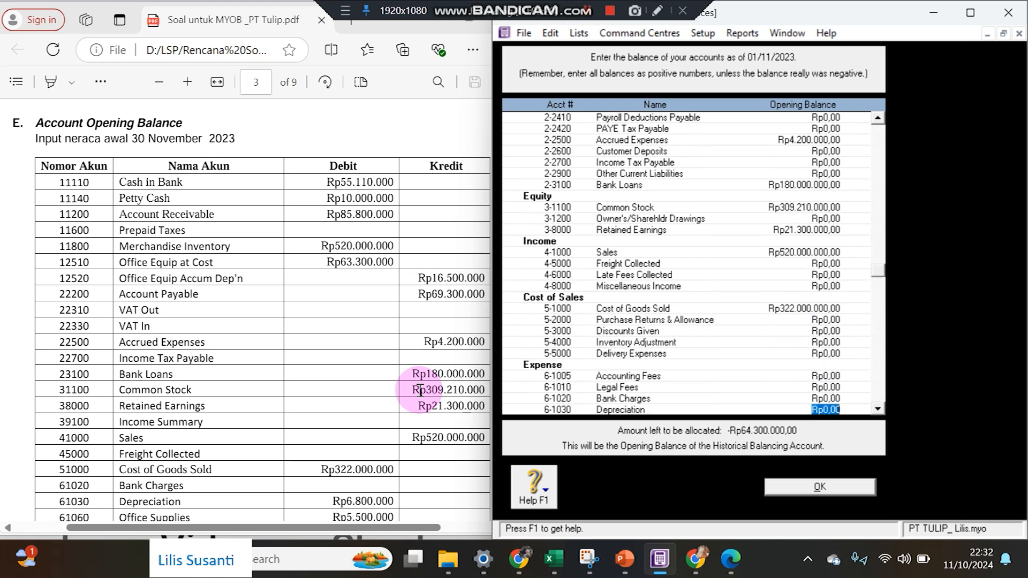
text(6.8)
text(00.000)
key(Tab)
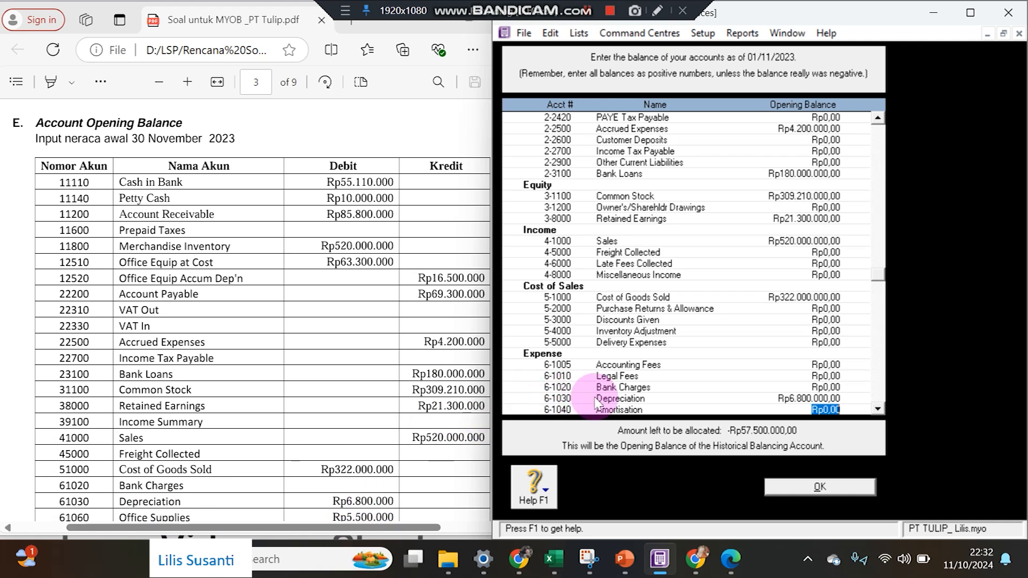
key(Tab)
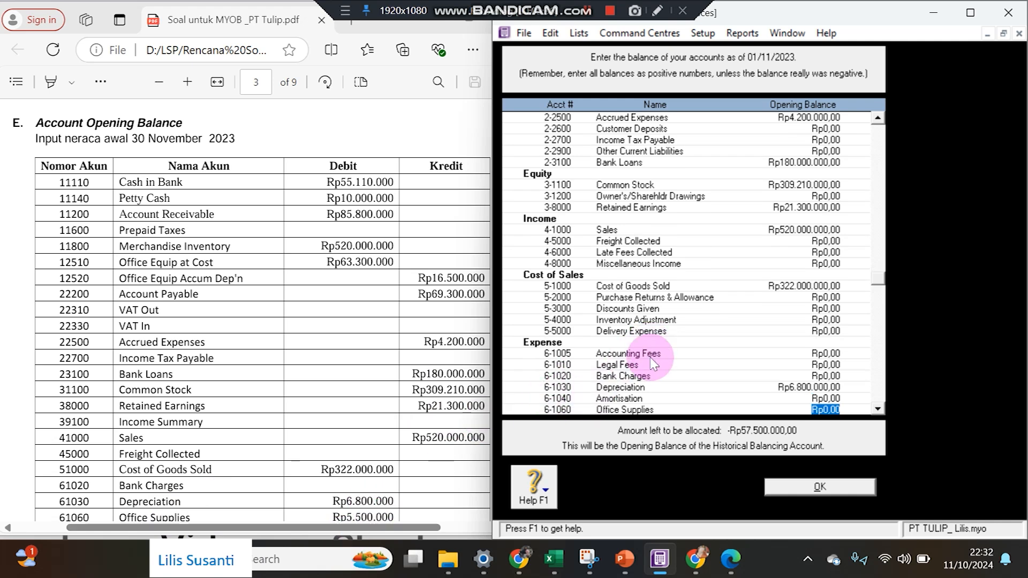
text(5.500.000)
key(Tab)
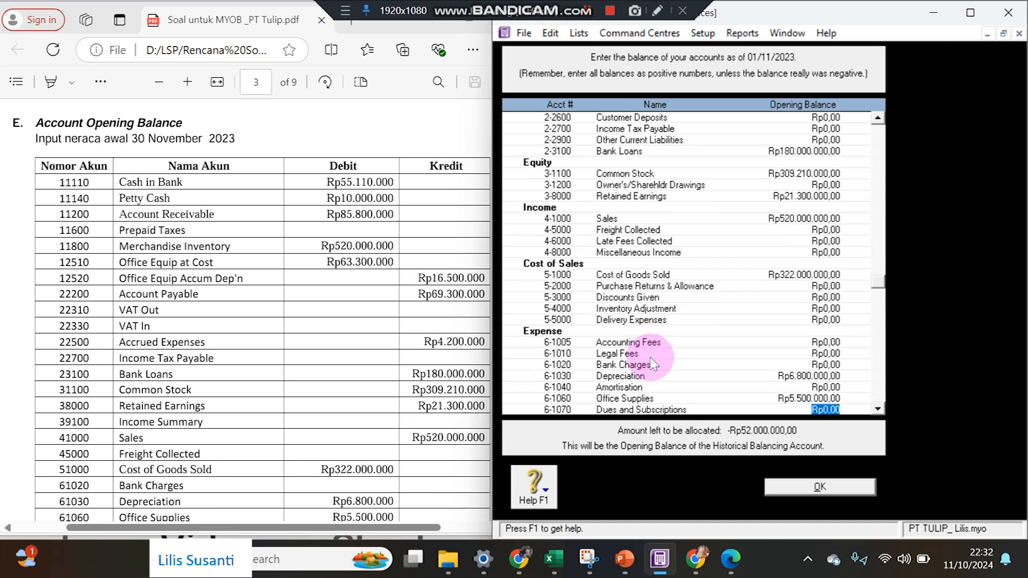
scroll(654, 365, up, 1)
Enter Telephone Rp9.500.000 and Repairs & Maintenance Rp3.200.000 as opening balances.
click(364, 510)
scroll(367, 512, down, 4)
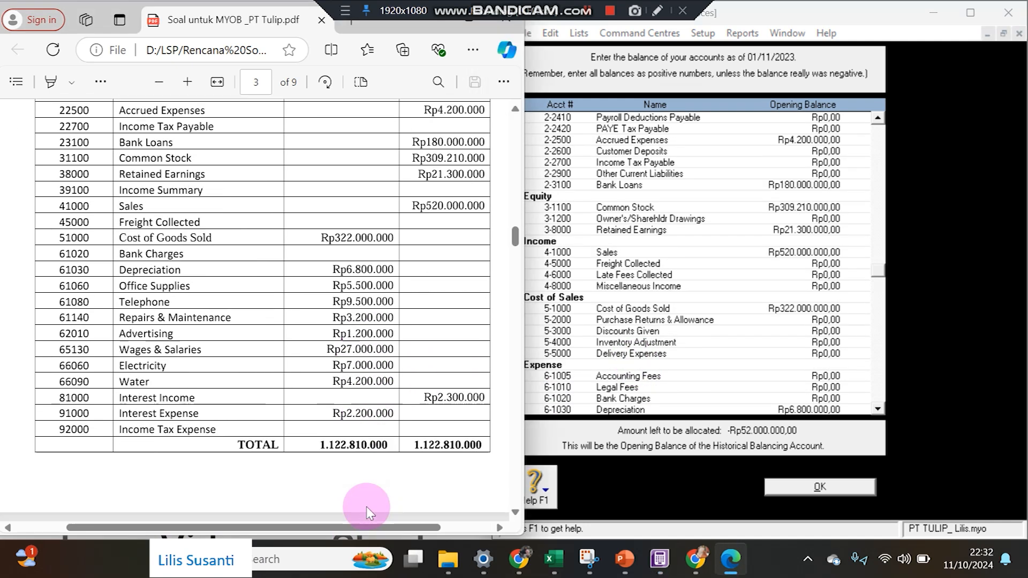
scroll(370, 514, up, 1)
scroll(807, 397, down, 2)
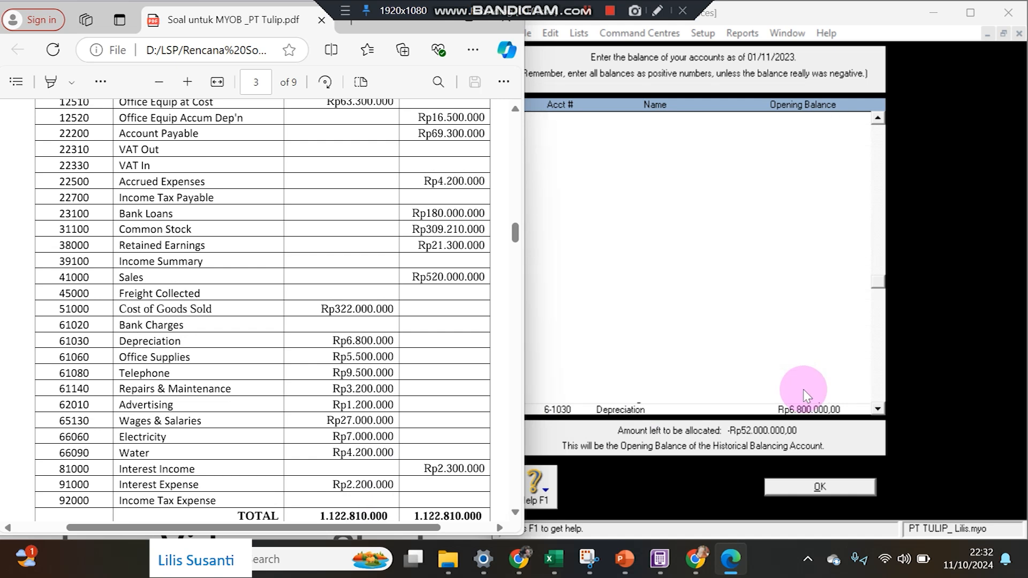
scroll(807, 397, down, 1)
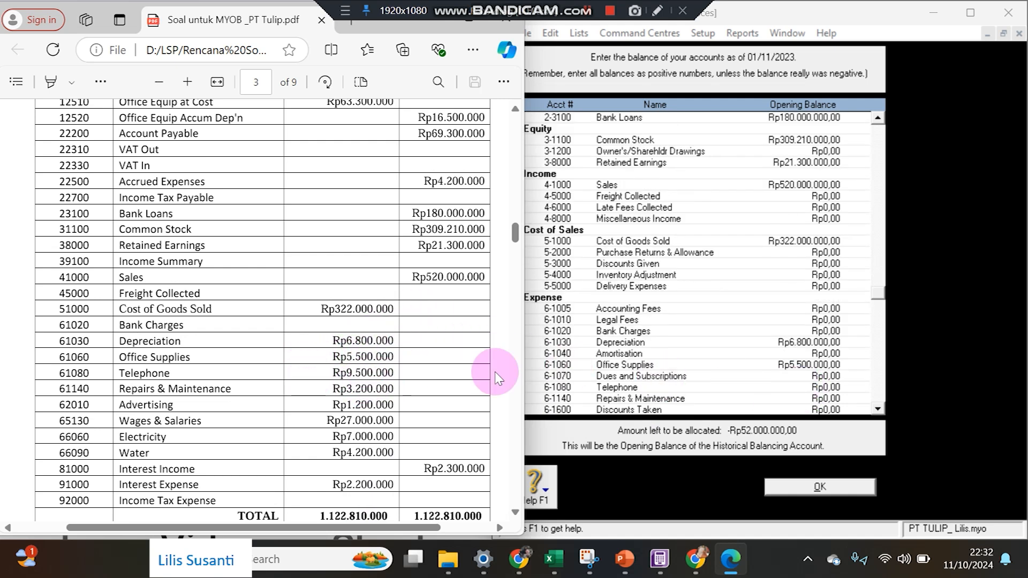
click(826, 388)
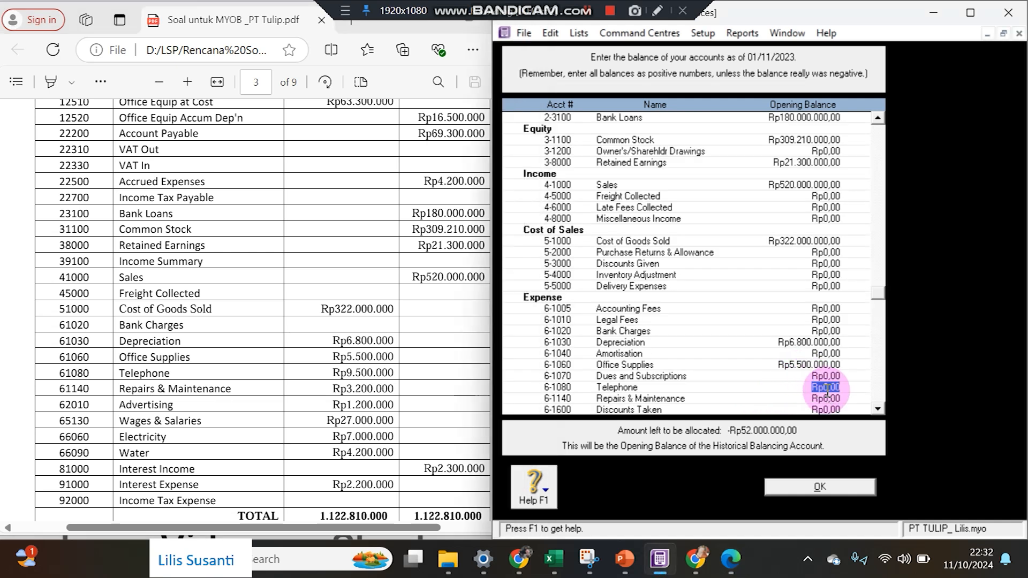
text(9.5)
text(00.00)
text(0)
key(Tab)
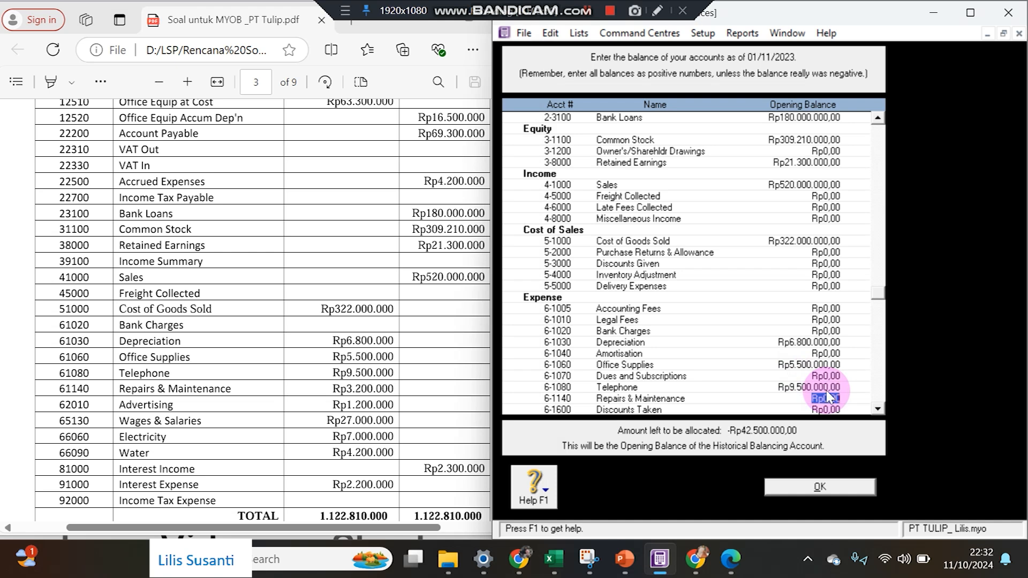
text(0000)
key(Tab)
key(Tab)
key(Tab)
key(Tab)
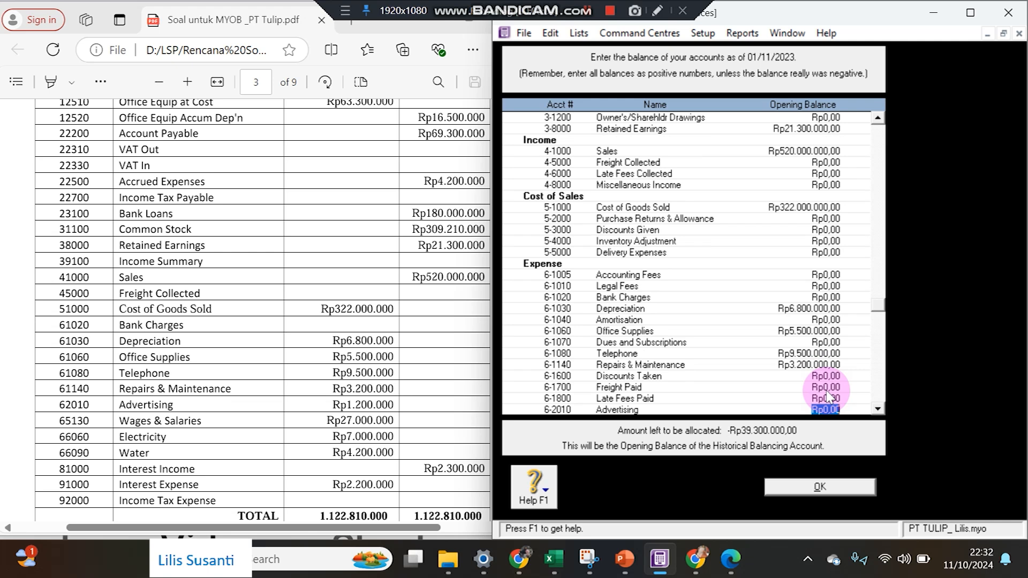
Enter Advertising Rp1.200.000 and Wages & Salaries Rp27.000.000 as opening balances.
text(1.200.000)
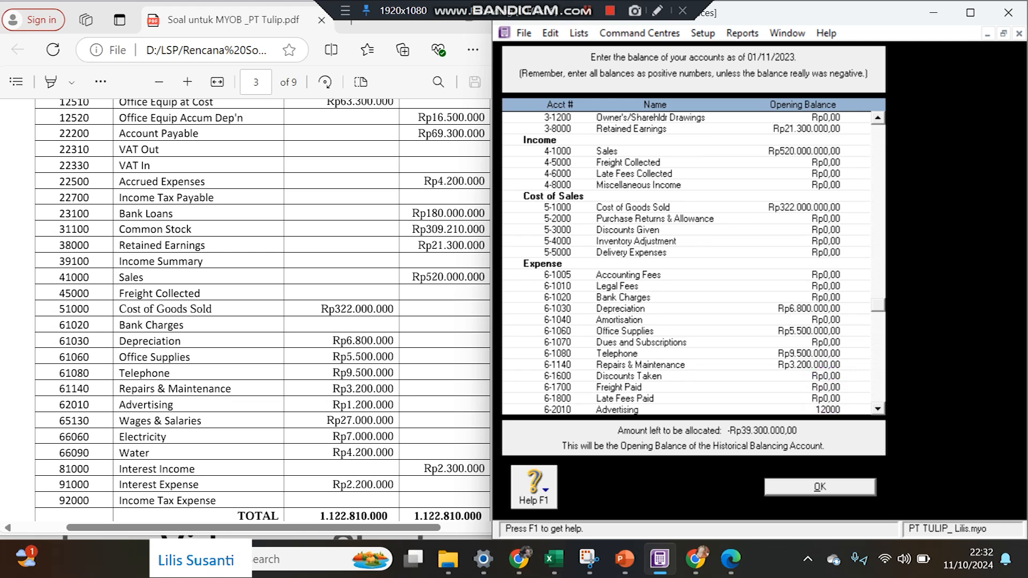
key(Tab)
key(Tab)
key(Tab)
key(Tab)
key(Tab)
key(Tab)
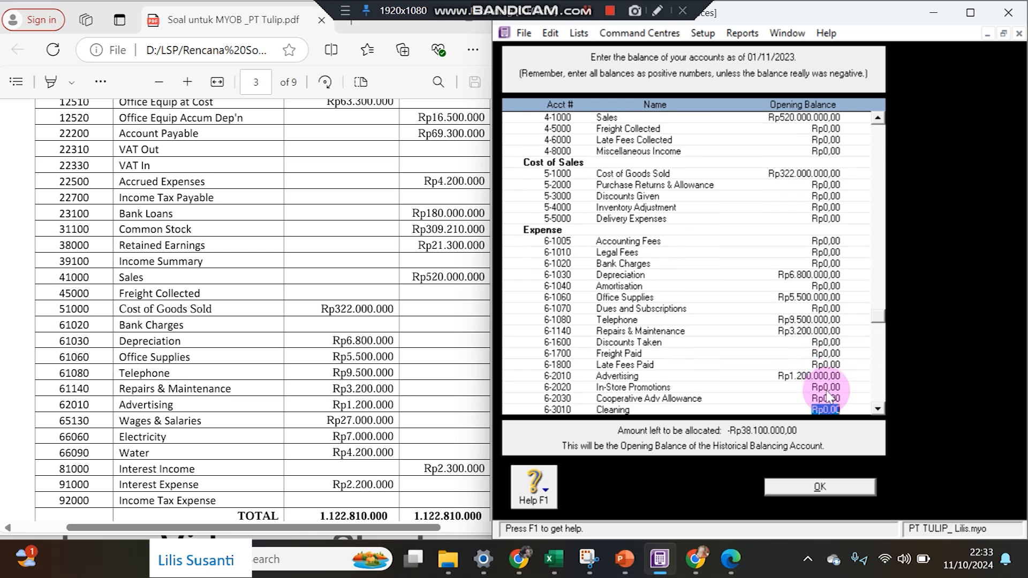
key(Tab)
key(Tab)
key(Tab)
key(Tab)
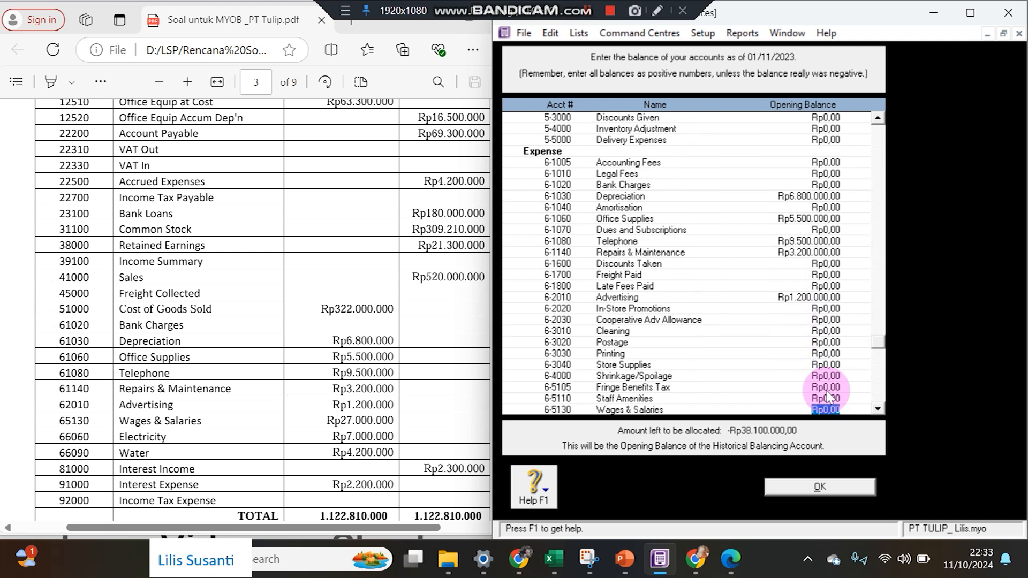
text(2700000)
key(Tab)
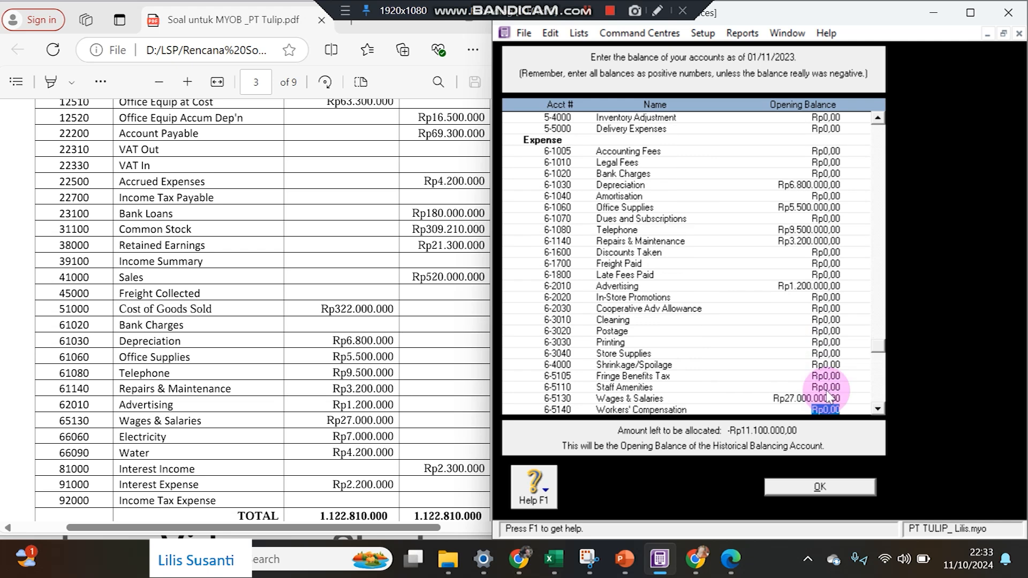
key(Tab)
key(Tab)
key(Tab)
key(Tab)
key(Tab)
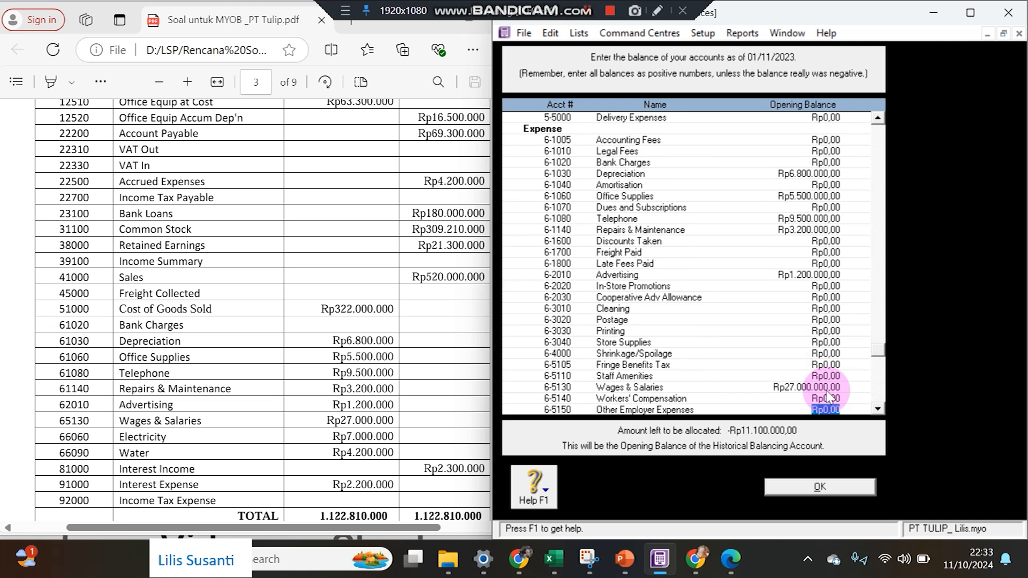
key(Tab)
key(Tab)
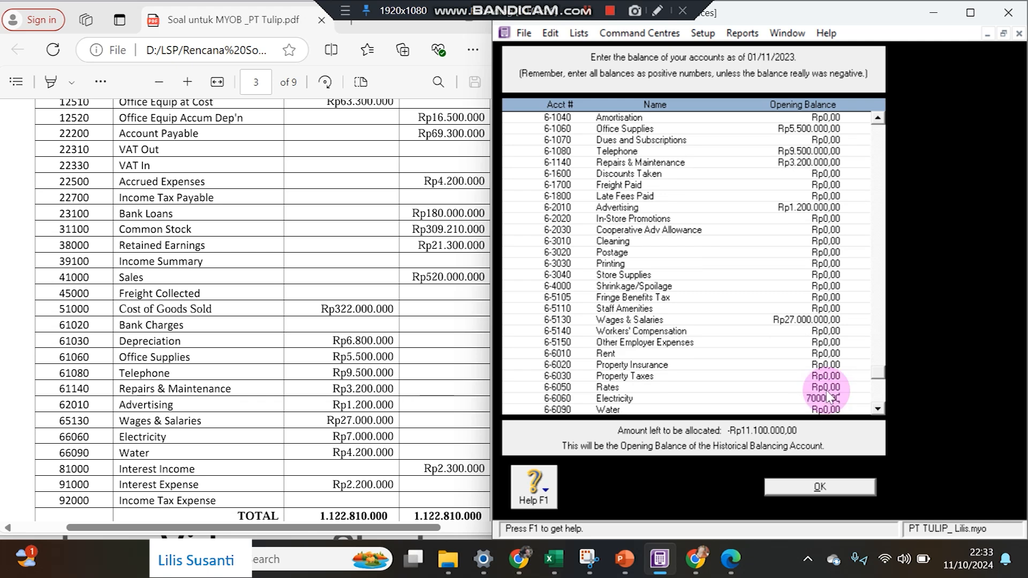
Enter Electricity Rp7.000.000, Water Rp4.200.000 and Interest Income Rp2.300.000 opening balances.
key(Tab)
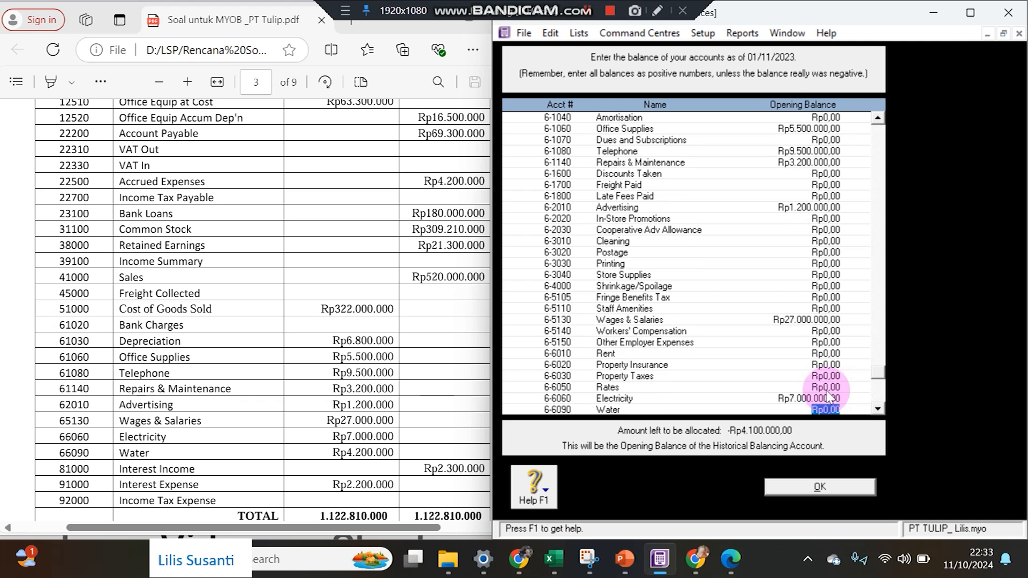
key(BackSpace)
text(4.200.000)
key(Tab)
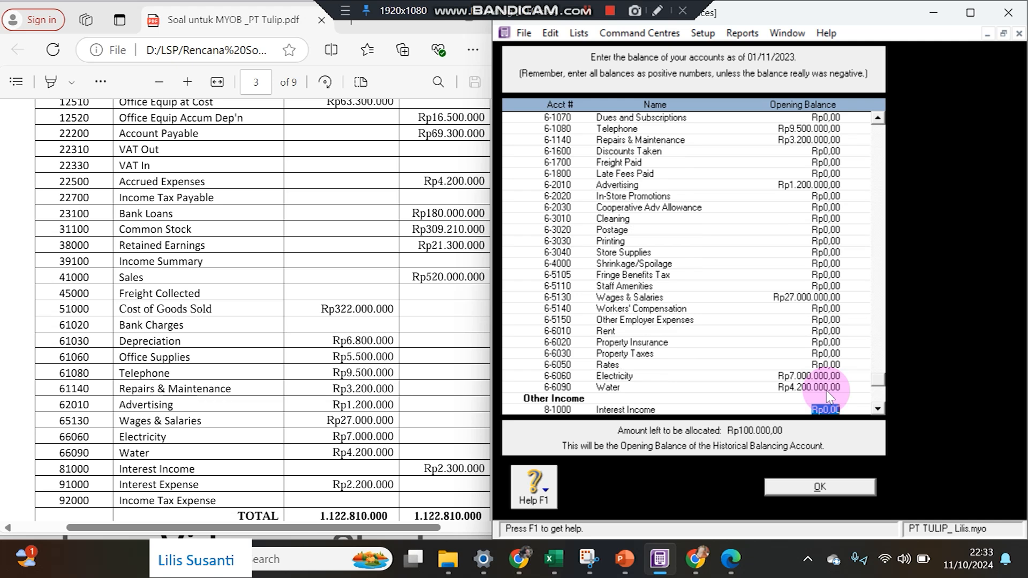
text(2.300.000)
key(Tab)
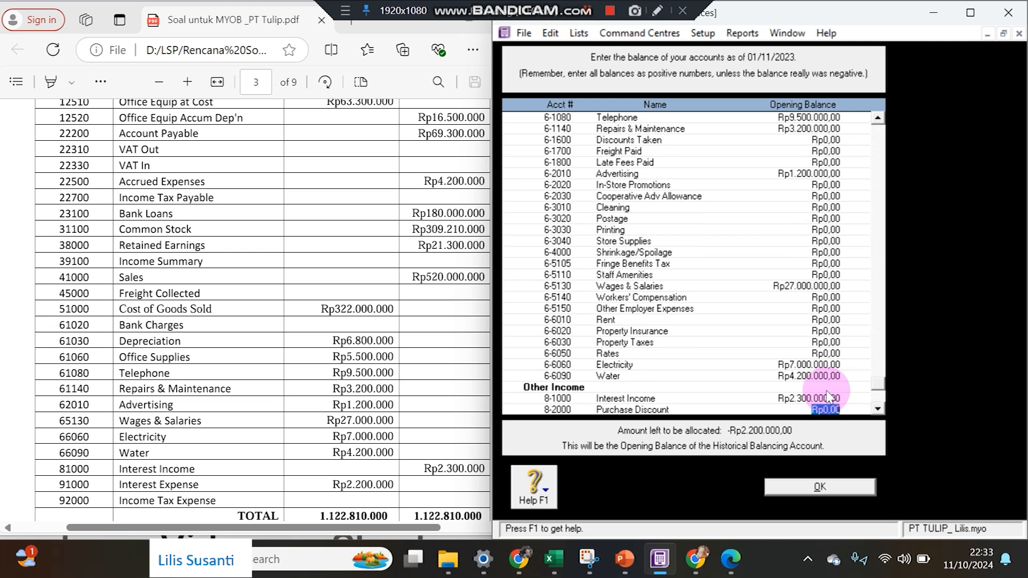
Enter Interest Expense Rp2.200.000, leaving Rp0,00 to allocate, and save the opening balances.
key(Tab)
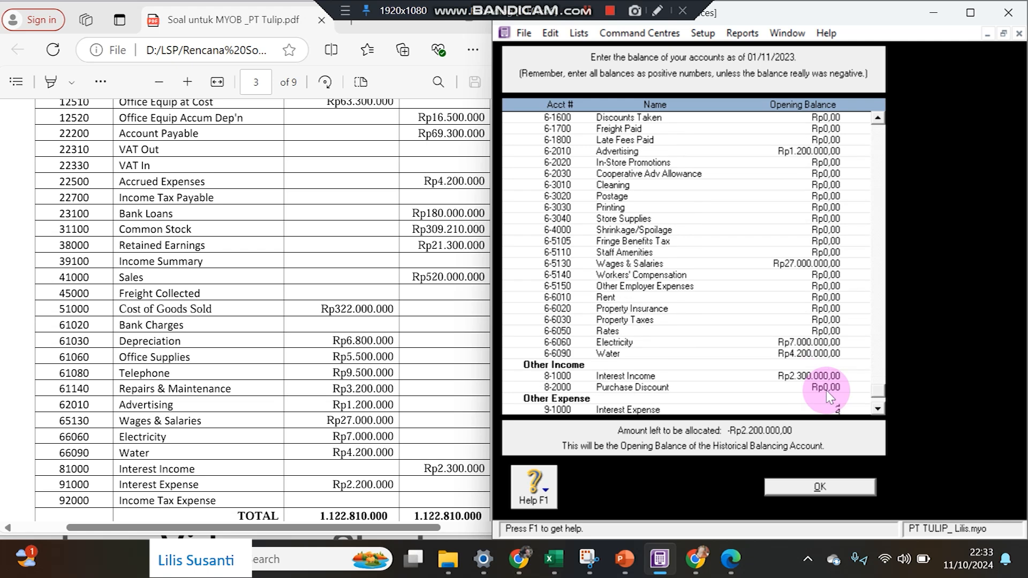
text(2.200.000)
key(Tab)
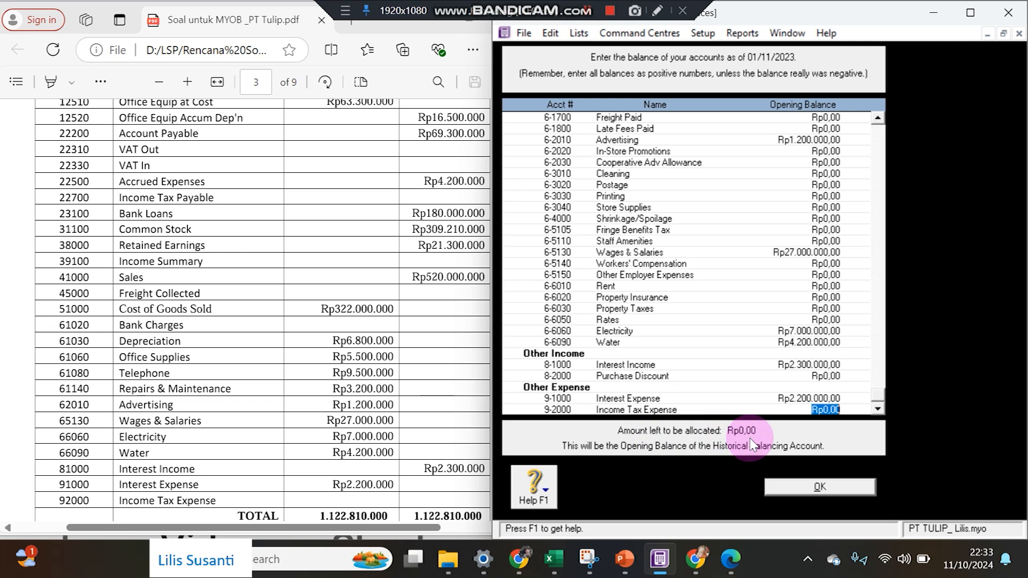
click(805, 486)
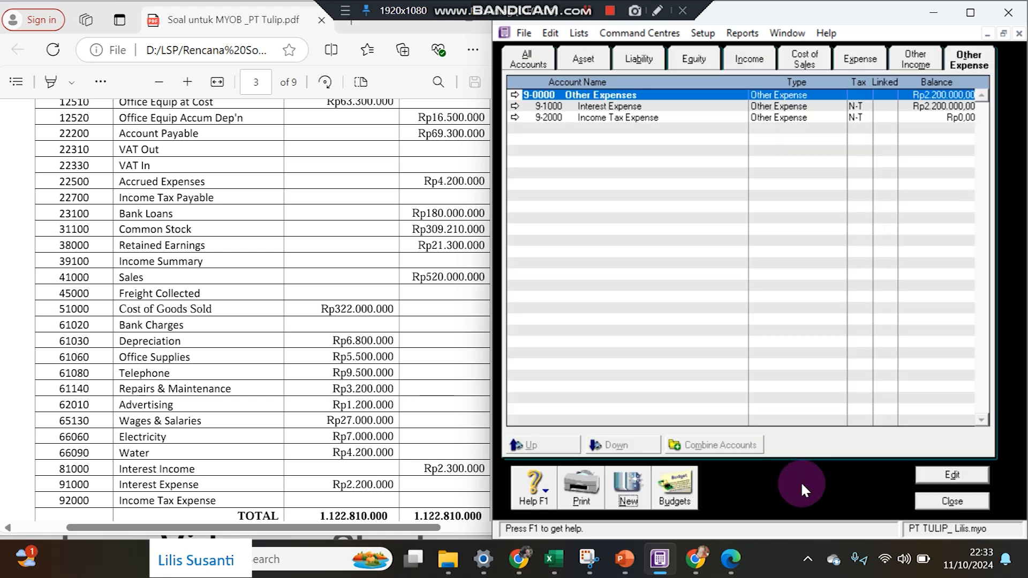
Confirm 3-9999 Historical Balancing is Rp0,00, then scroll the PDF to the customer and supplier tables.
click(697, 58)
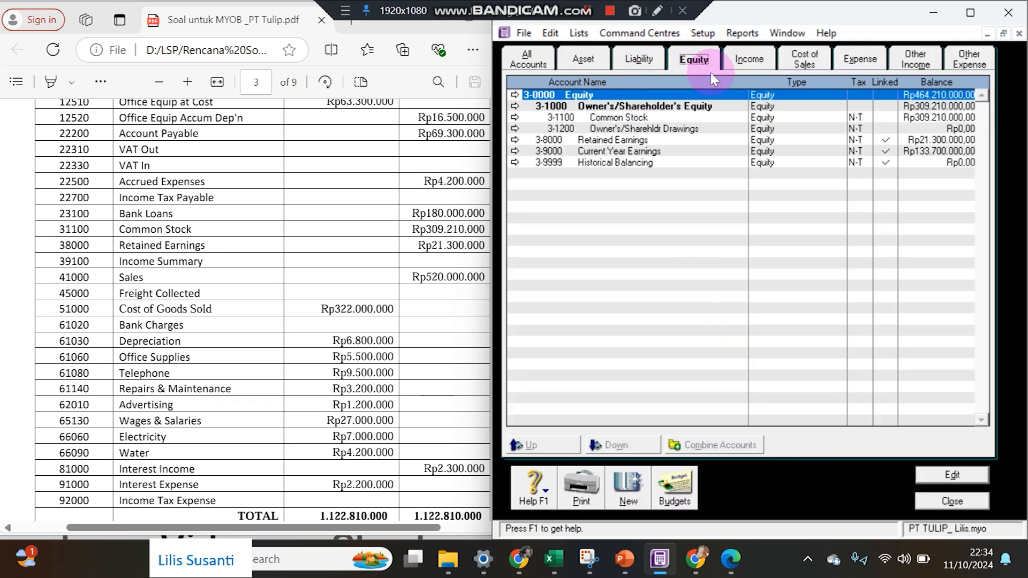
click(922, 162)
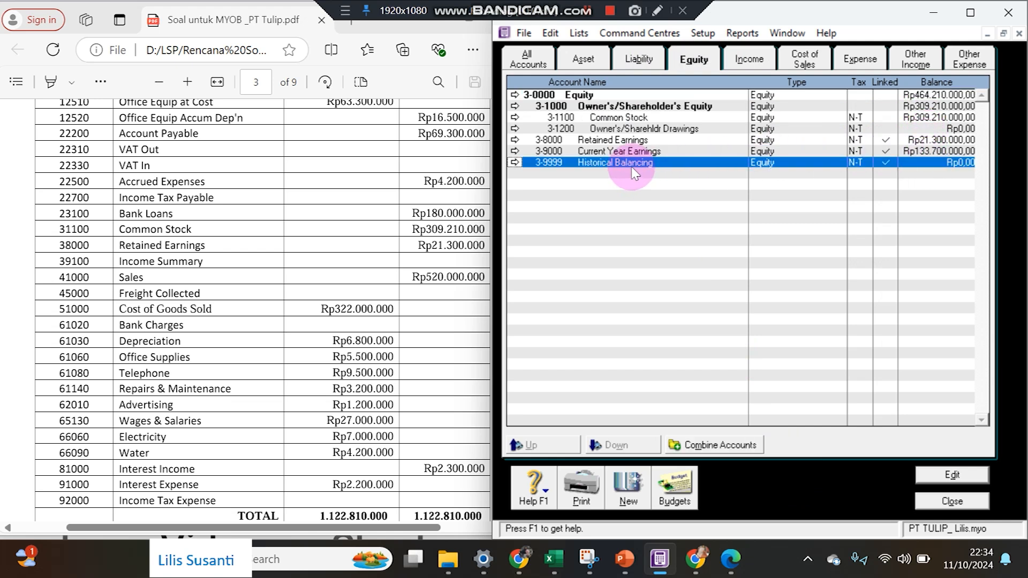
click(465, 301)
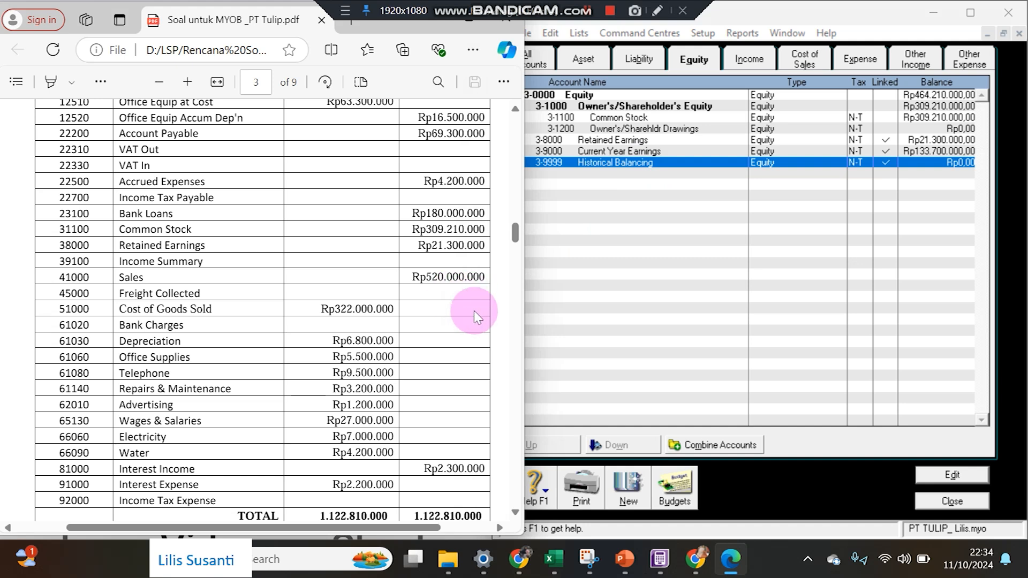
scroll(328, 369, up, 5)
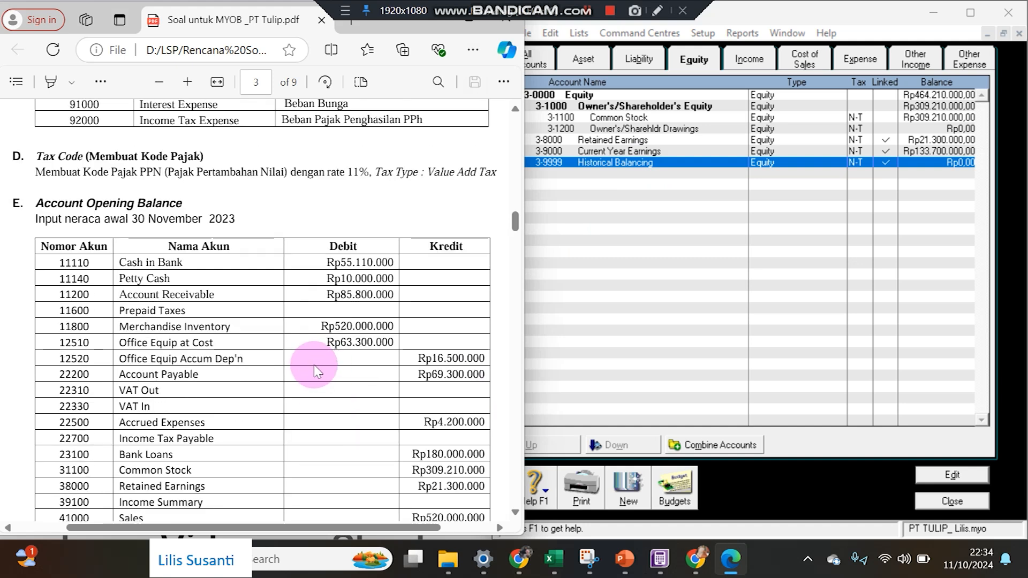
scroll(319, 368, down, 8)
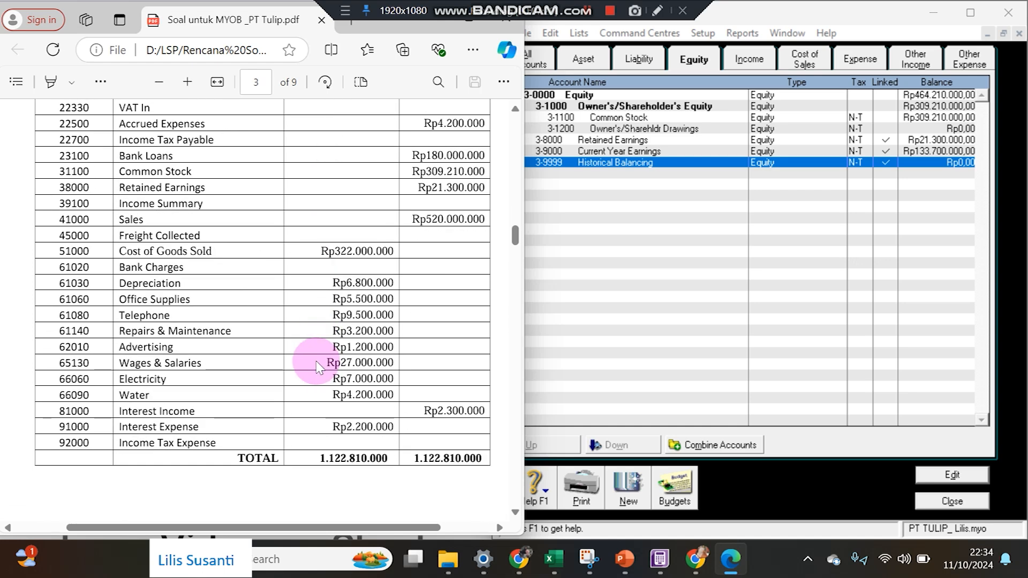
scroll(317, 362, down, 3)
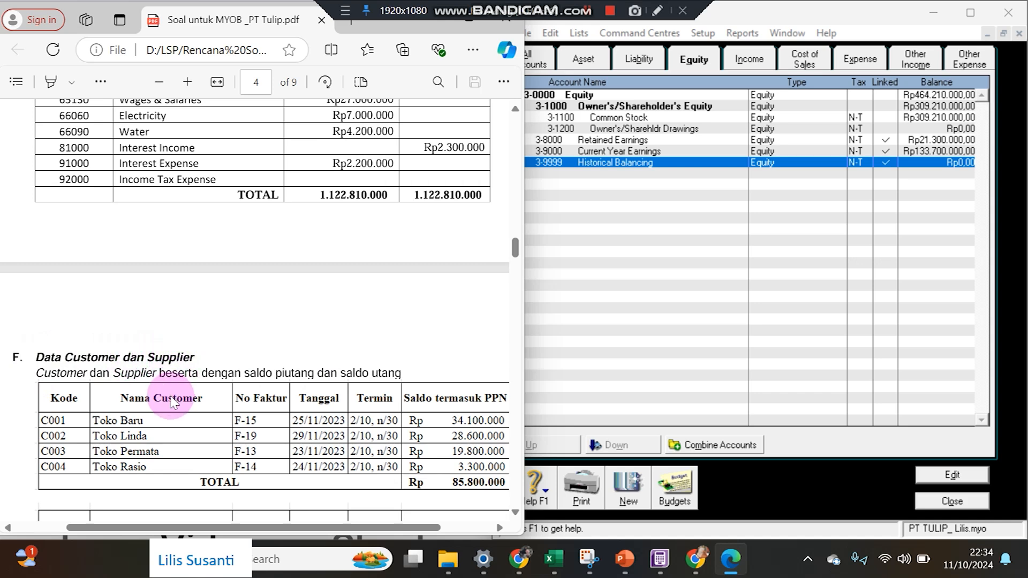
scroll(172, 401, down, 1)
scroll(172, 402, down, 1)
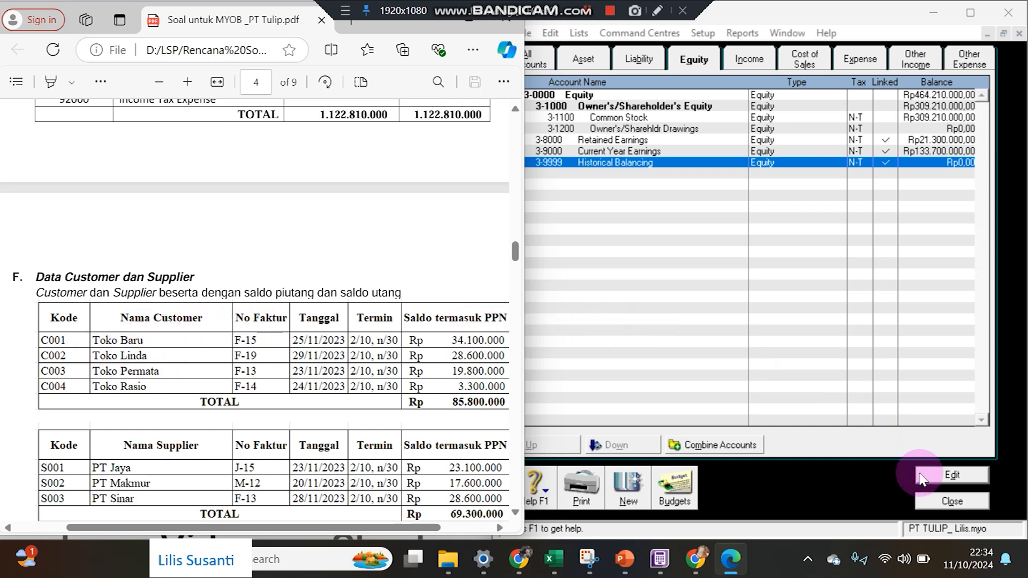
Close the accounts list and reopen the Cards List from the Card File.
click(928, 507)
click(932, 503)
click(976, 107)
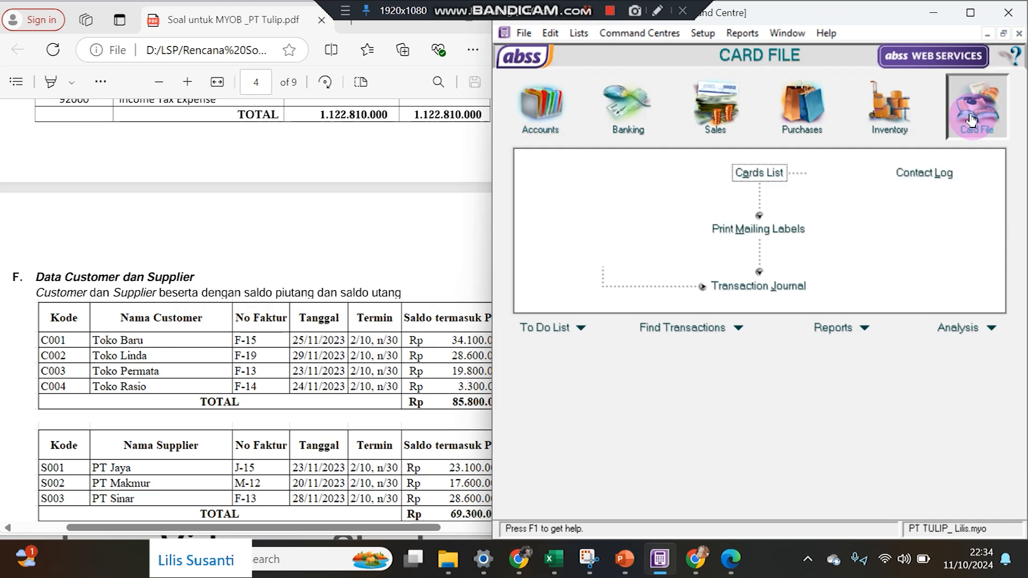
click(793, 174)
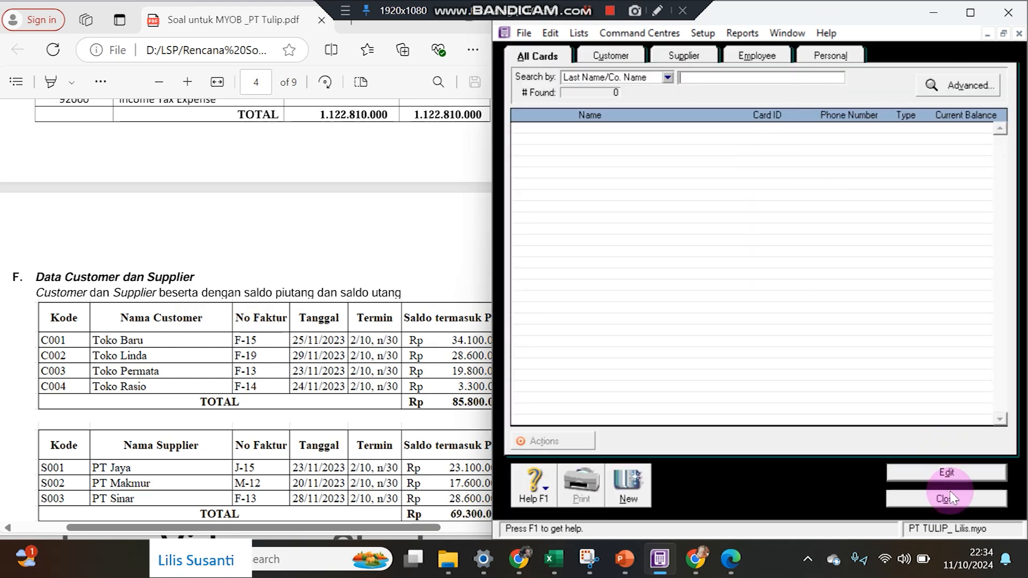
click(952, 499)
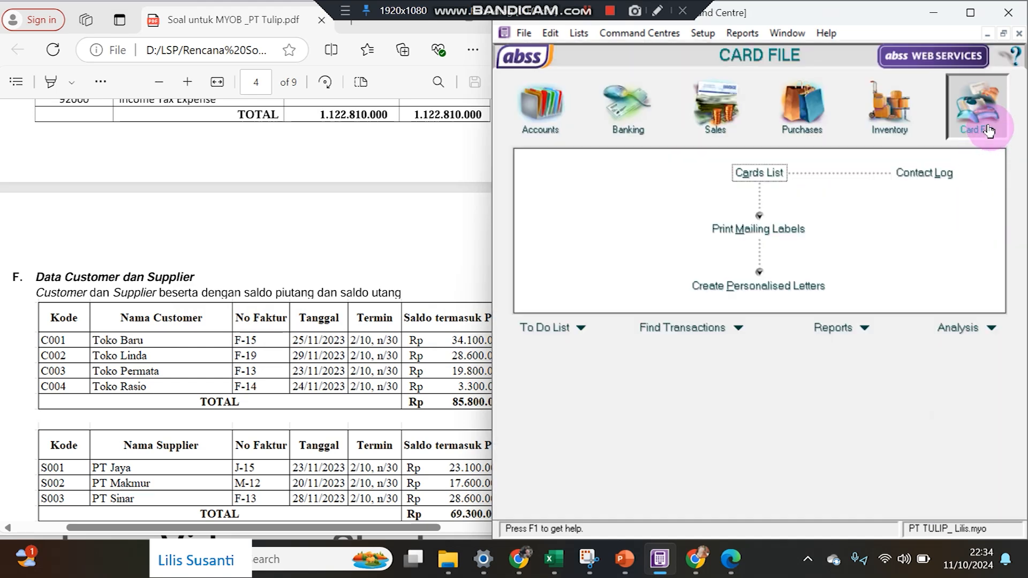
click(755, 174)
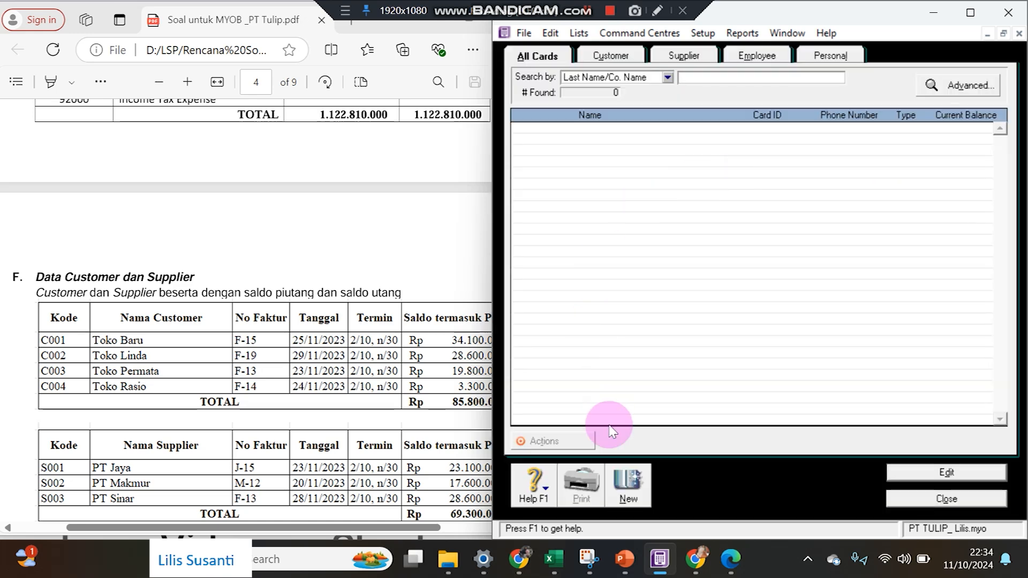
Create customer card Toko Baru with card ID C001.
click(627, 484)
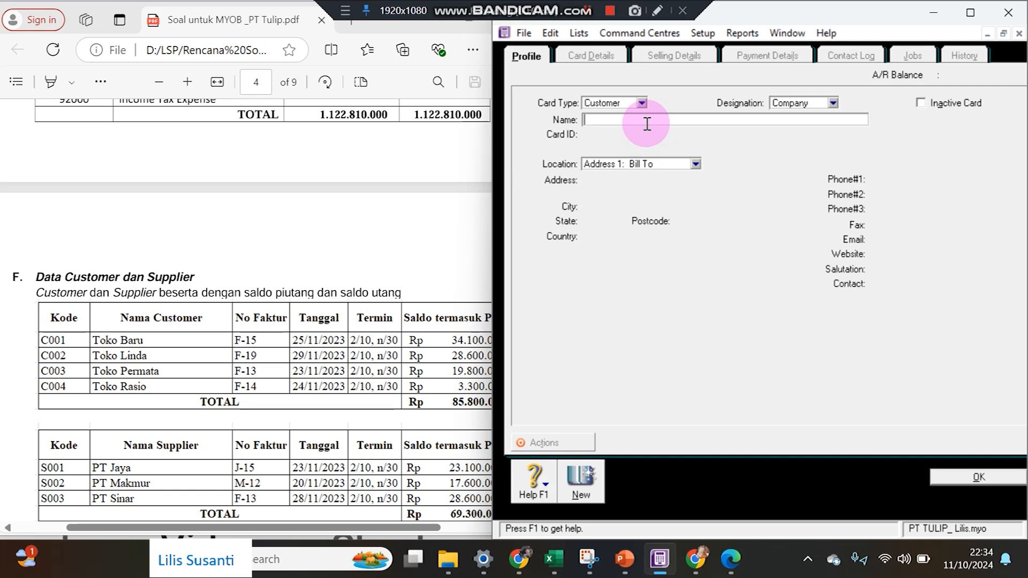
text(Toko Baru)
key(Tab)
text(C)
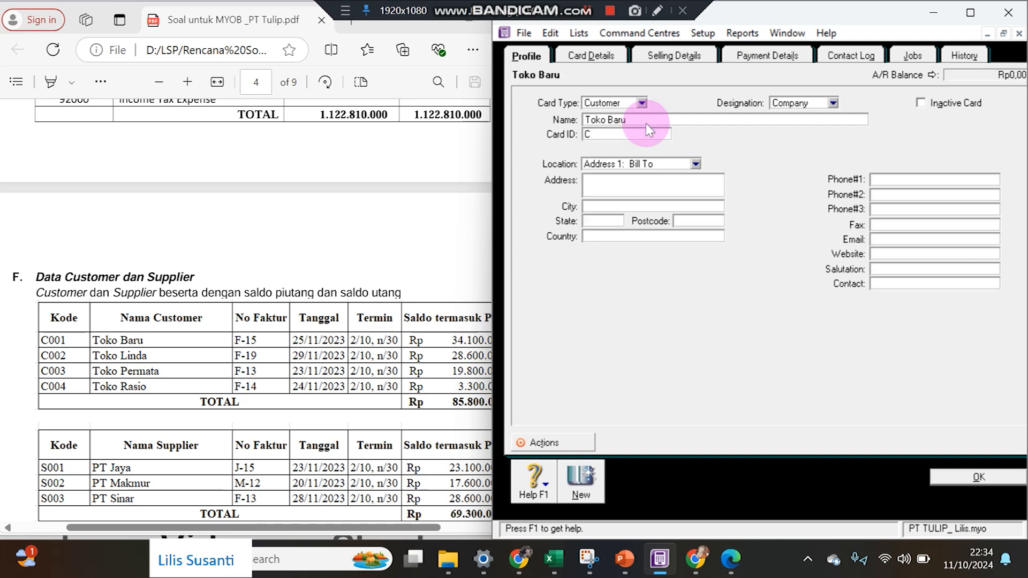
text(001)
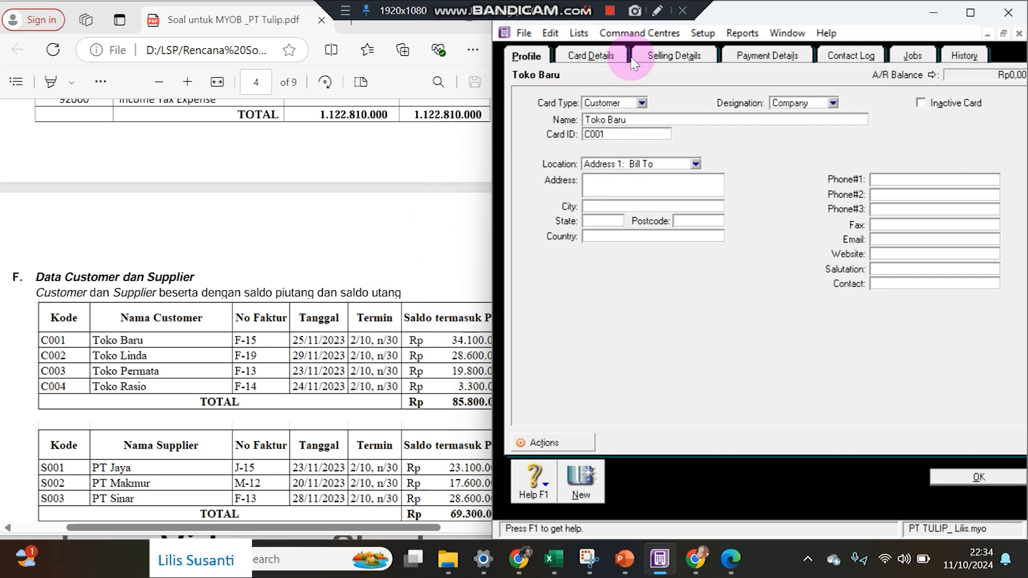
click(649, 53)
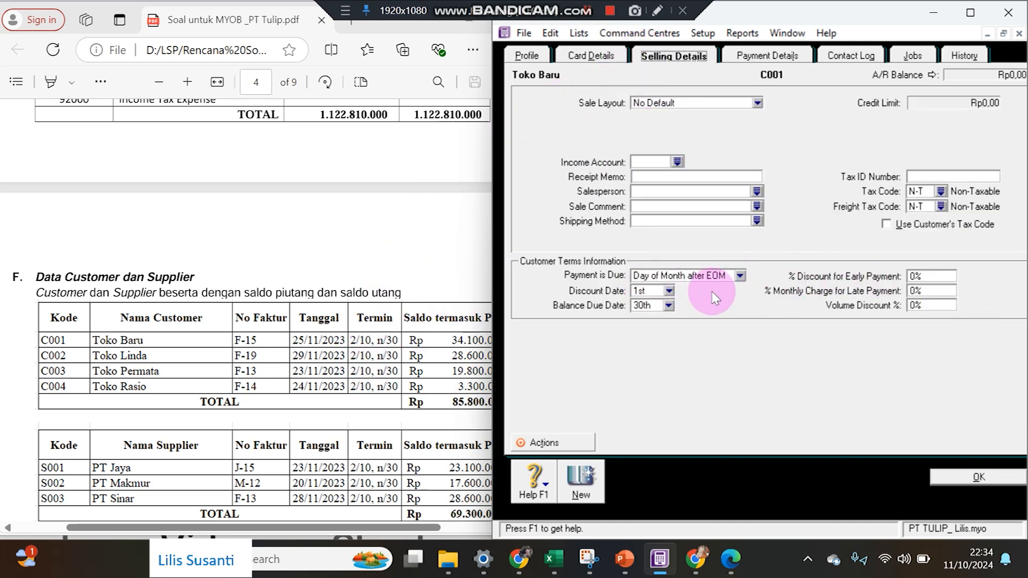
click(526, 56)
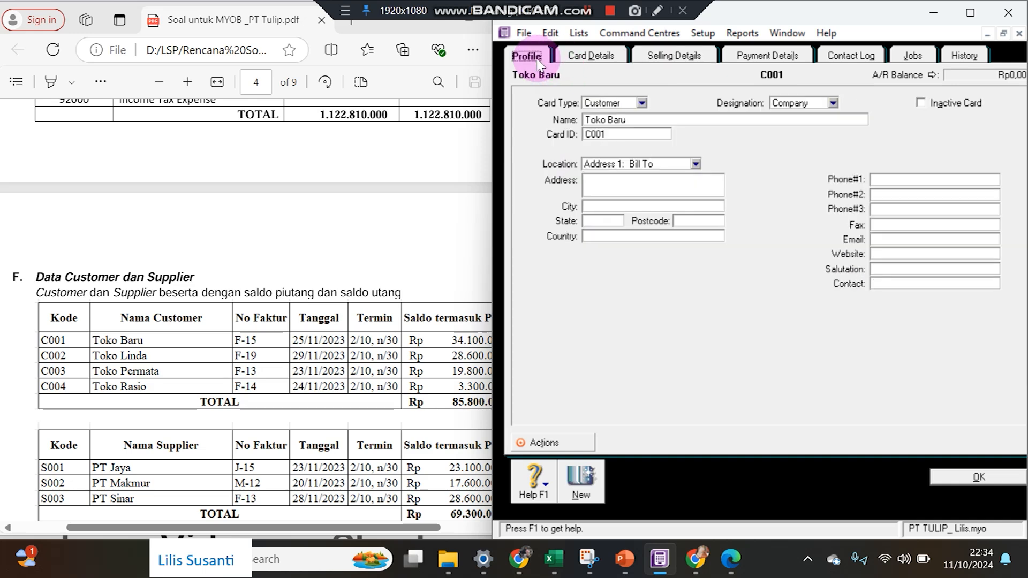
click(581, 482)
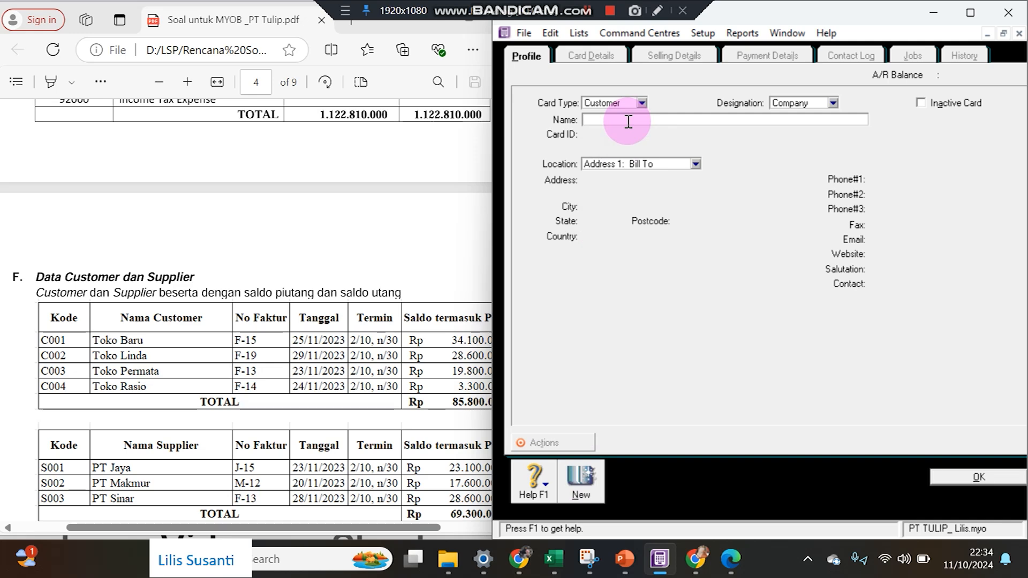
Add customer cards Toko Linda (C002), Toko Permata (C003) and Toko Rasio (C004).
text(Toko Linda)
key(Tab)
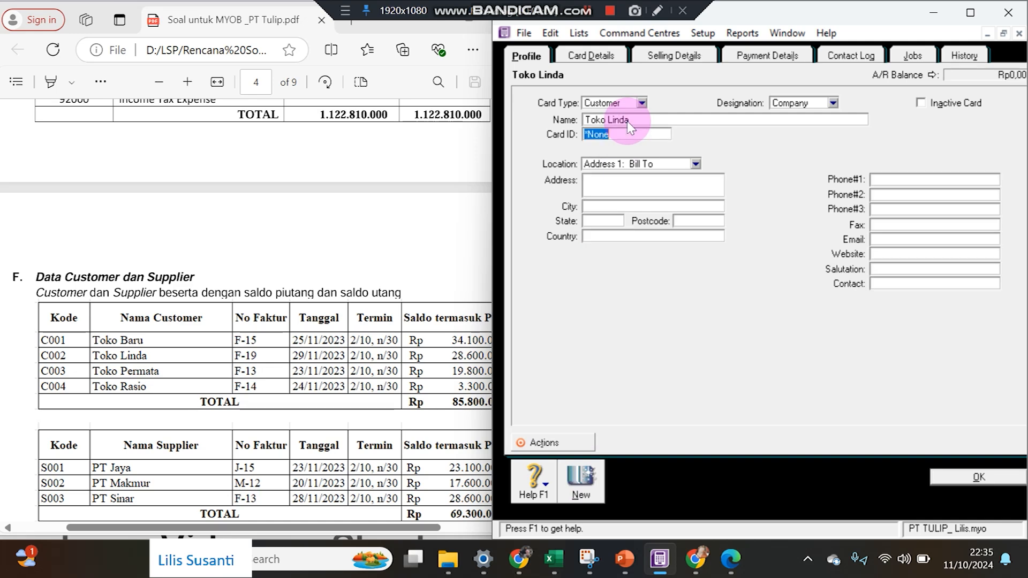
text(C002)
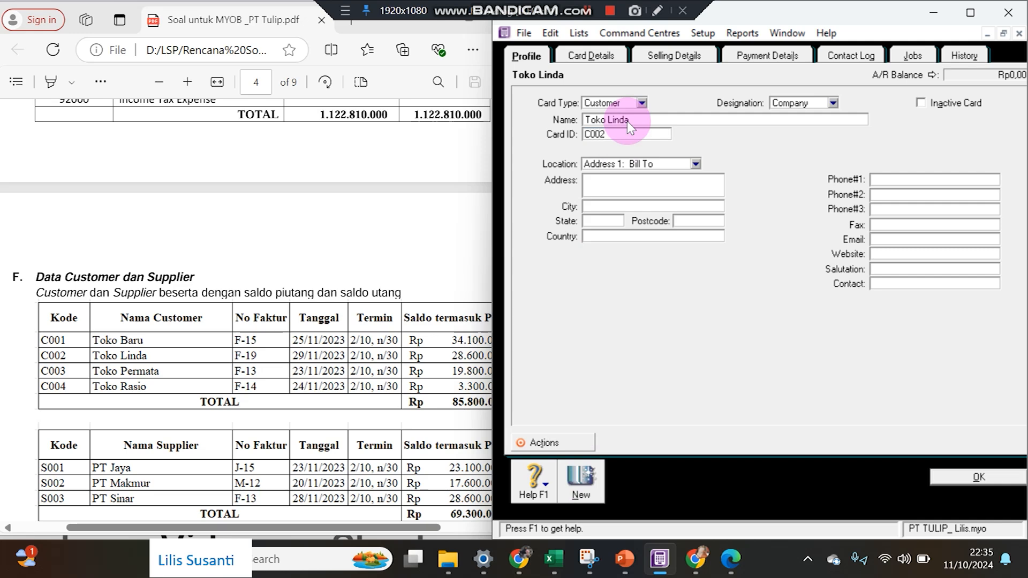
click(580, 481)
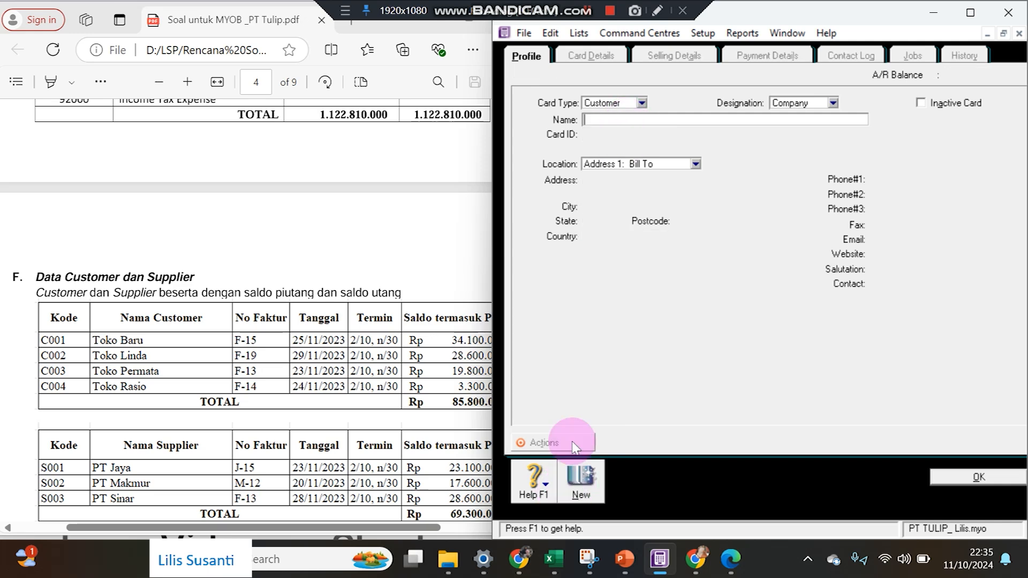
text(Toko)
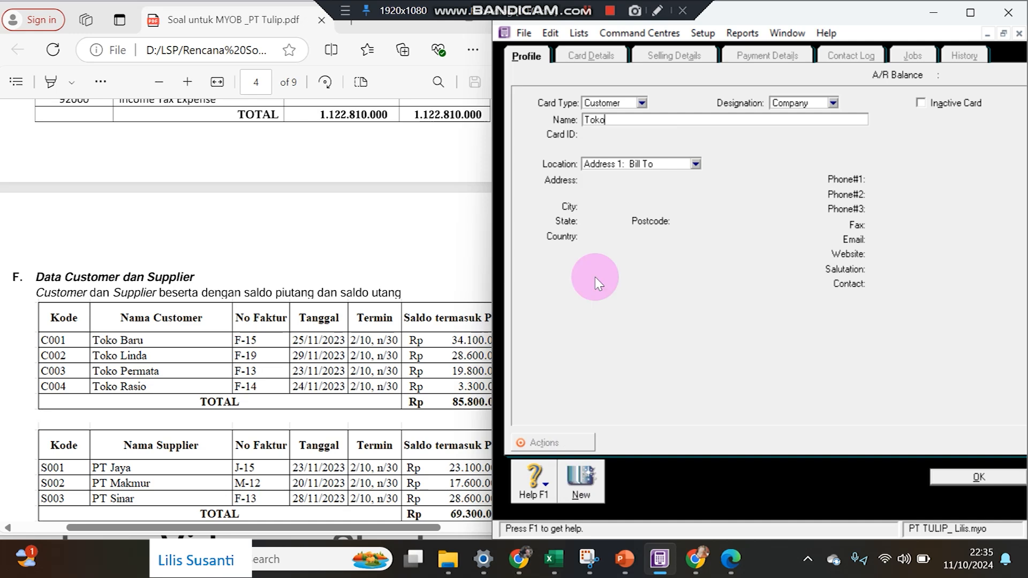
text( Permata)
key(Tab)
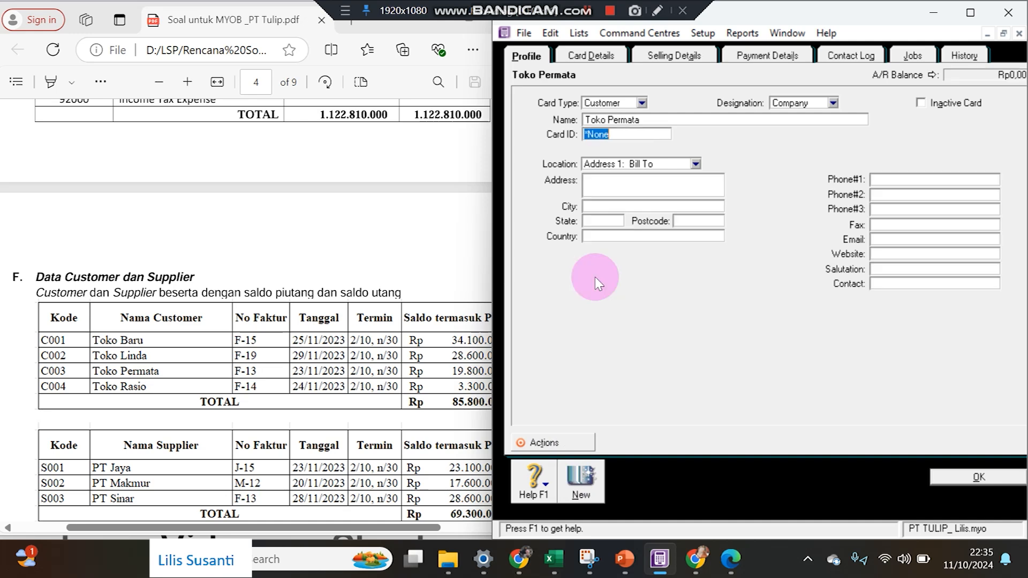
text(C003)
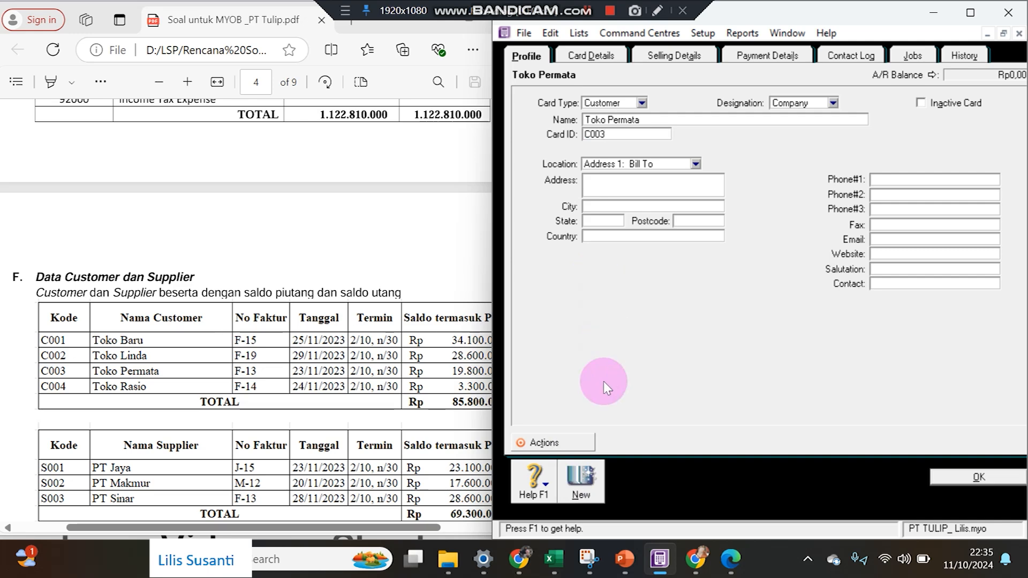
click(591, 463)
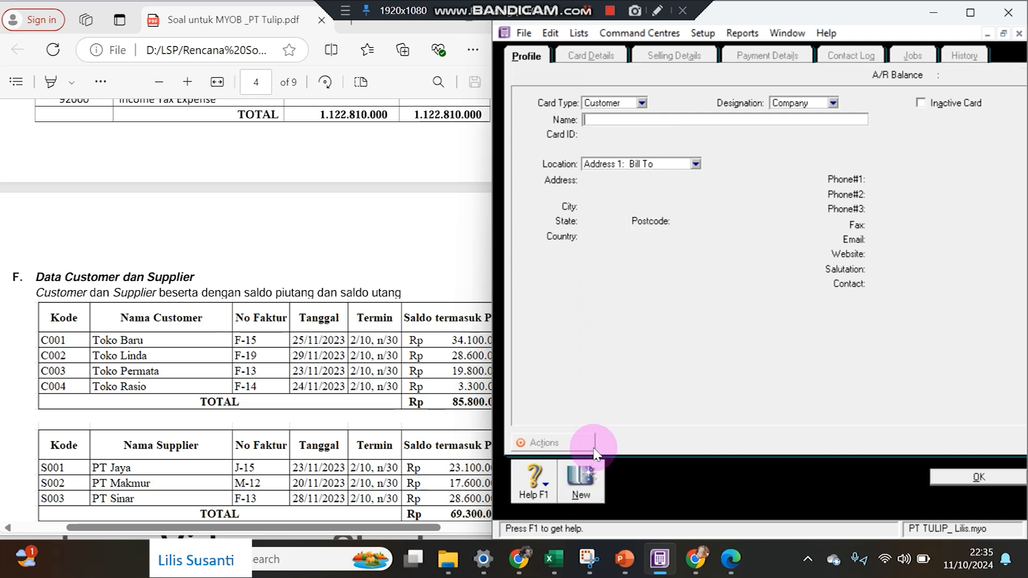
text(Toko Rasio)
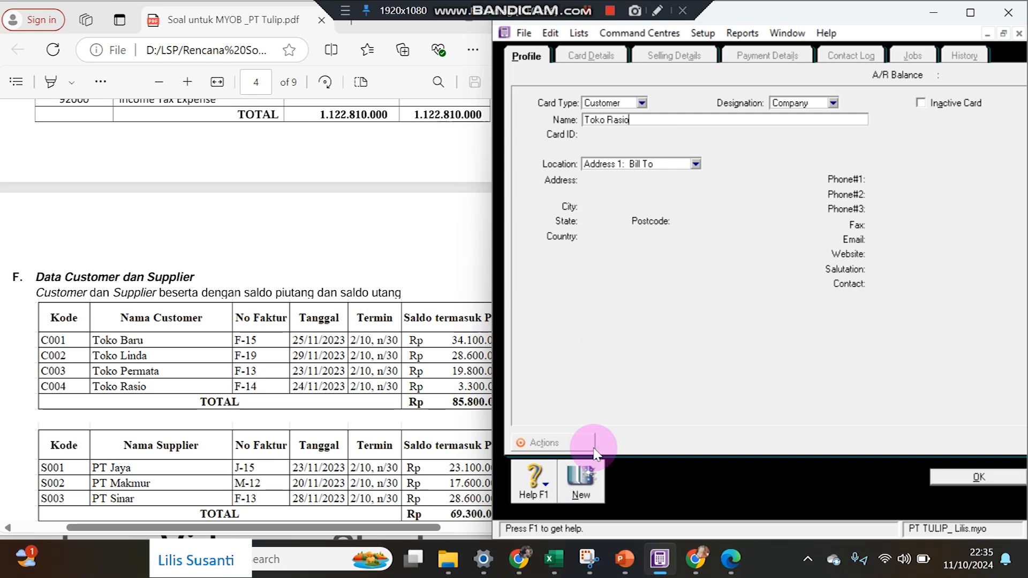
key(Tab)
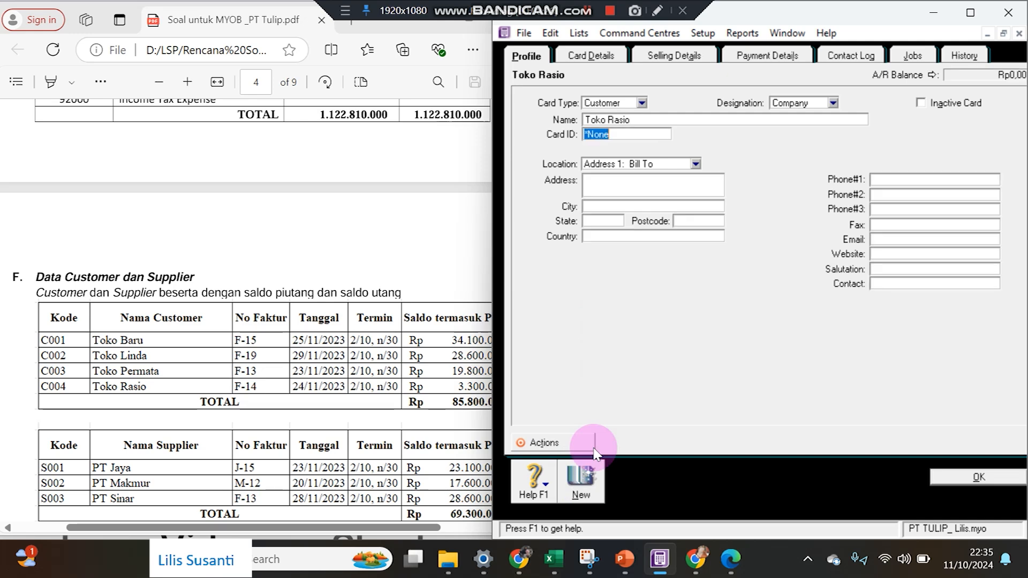
text(C004)
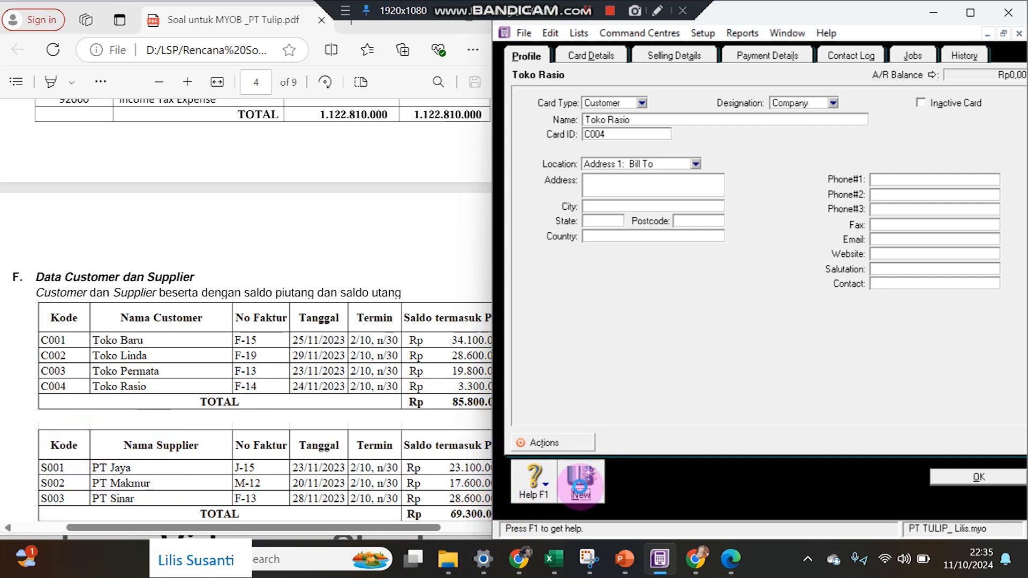
click(580, 480)
Create supplier card PT Jaya with card ID S001.
click(596, 104)
click(602, 128)
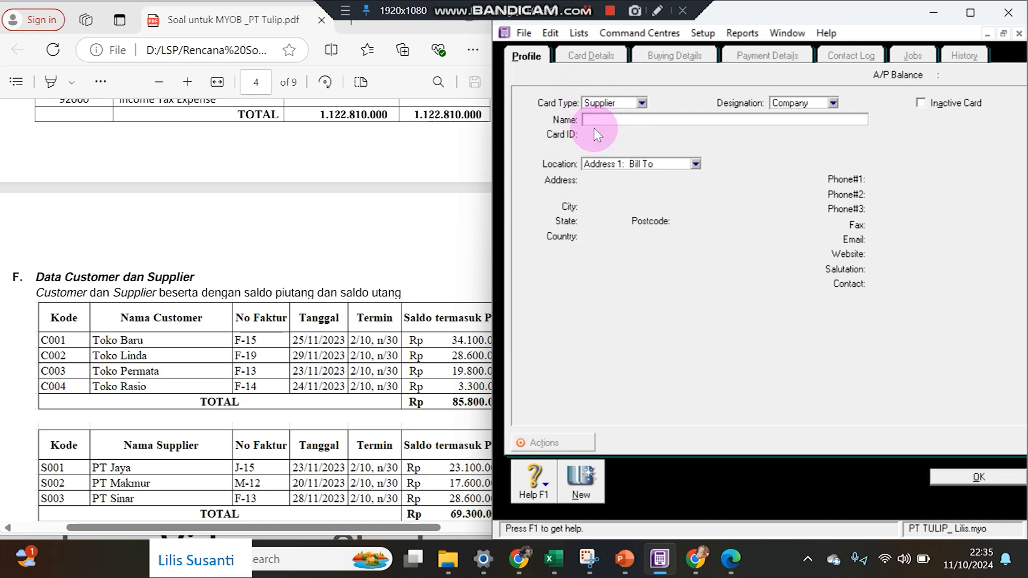
text(PT Jaya)
key(Tab)
text(S)
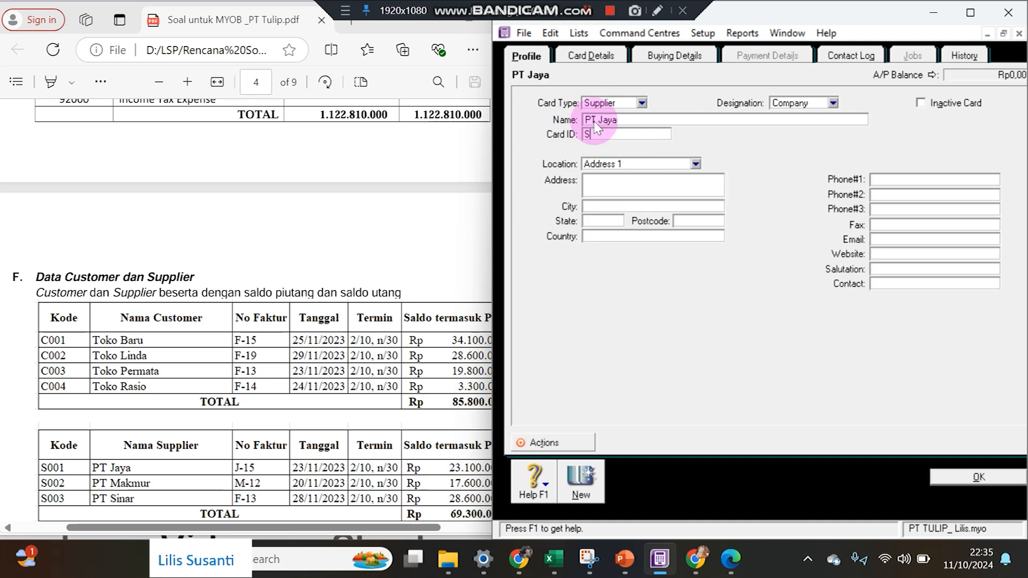
text(001)
click(589, 479)
Add supplier cards PT Makmur (S002) and PT Sinar (S003), returning to the cards list.
text(P)
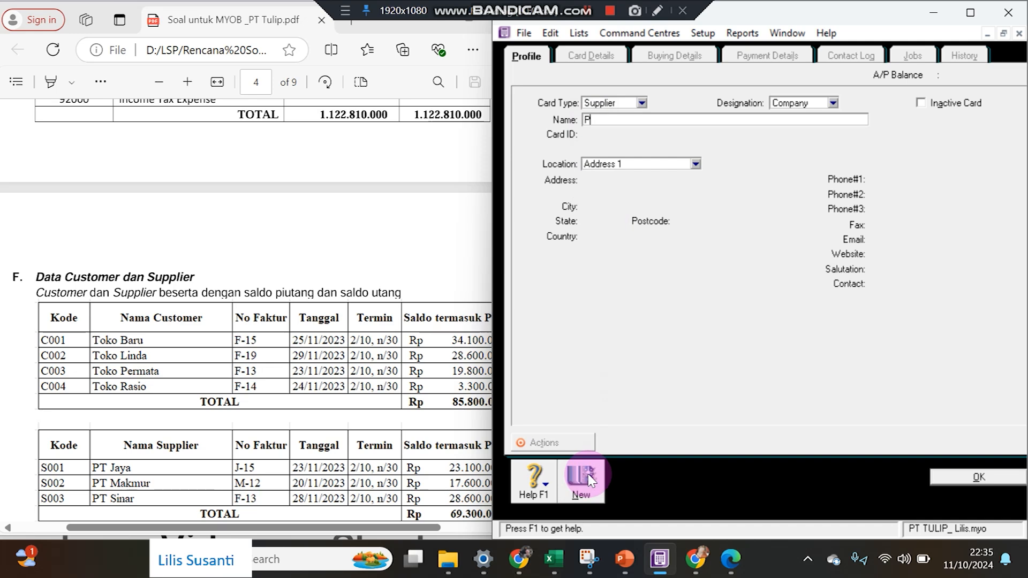
text(T Makmur)
key(Tab)
text(S)
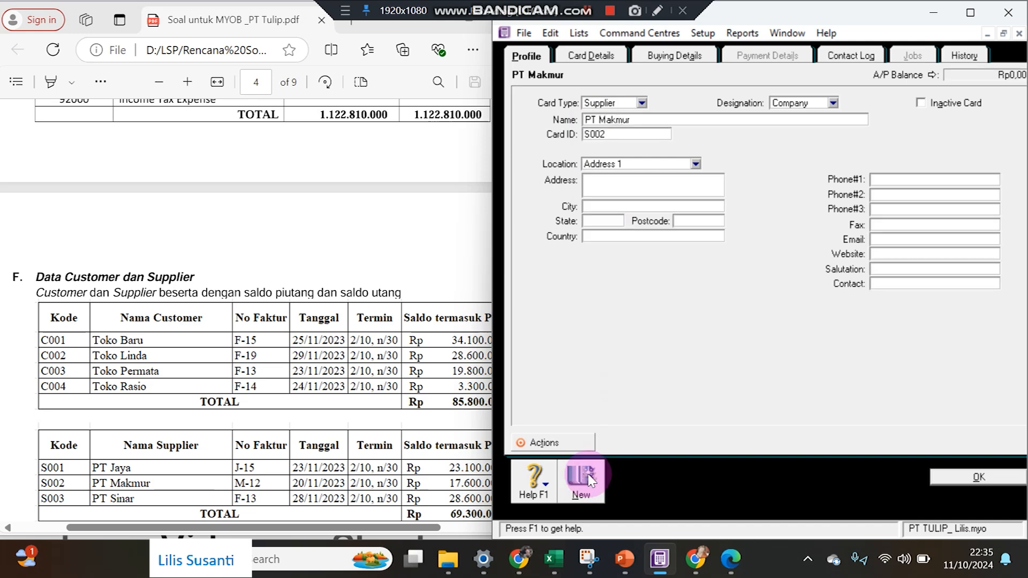
click(590, 478)
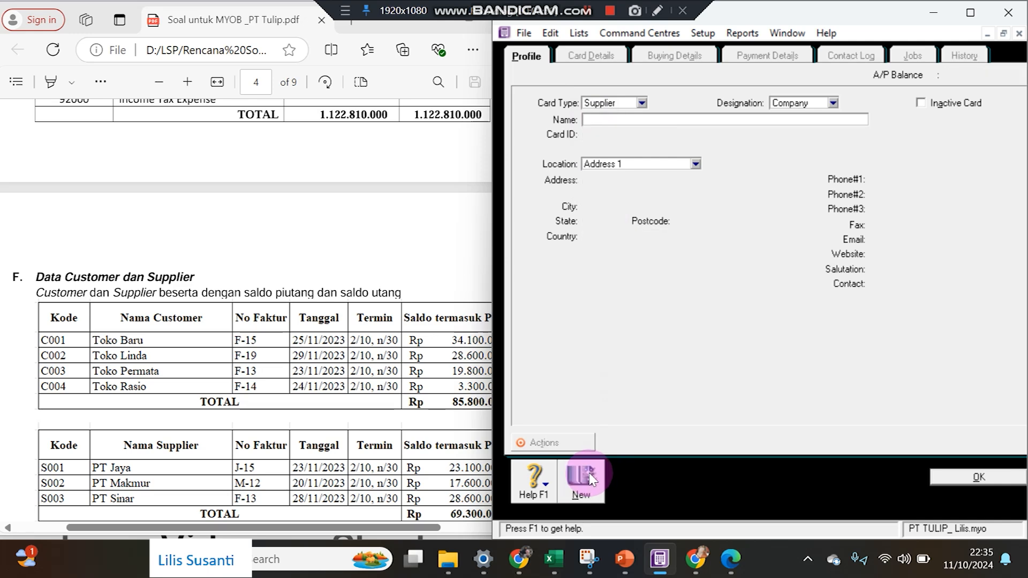
text(PT Sinar)
key(Tab)
text(S003)
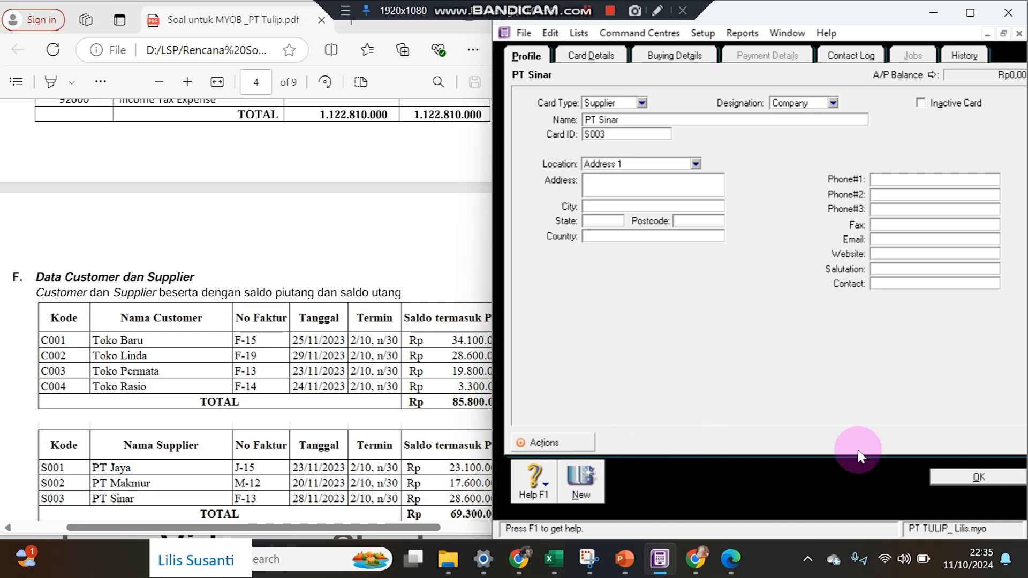
click(946, 477)
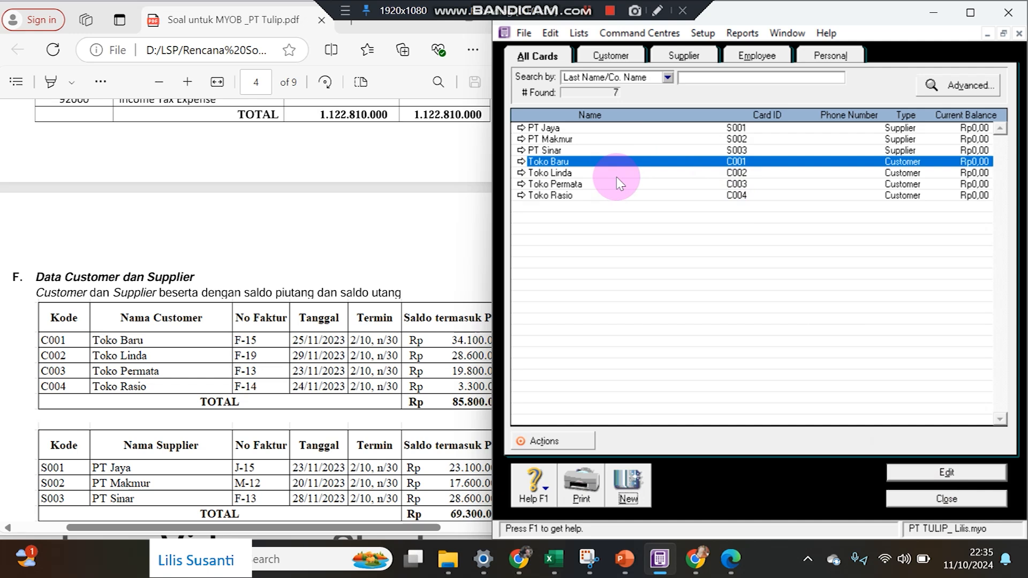
Check the Toko Linda card, then open Setup > Balances > Customer Balances.
click(524, 172)
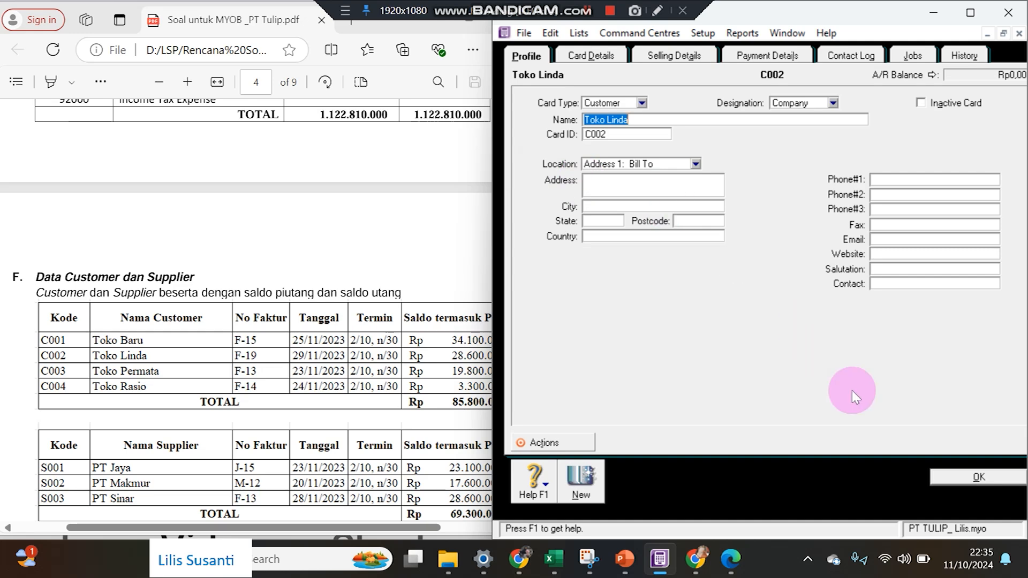
click(946, 477)
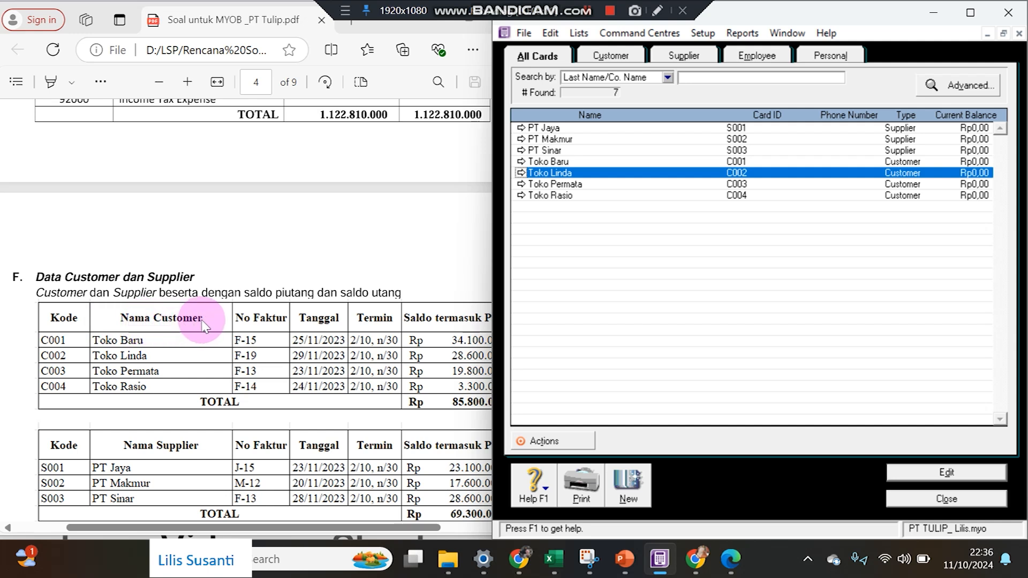
click(700, 35)
mouse_move(707, 71)
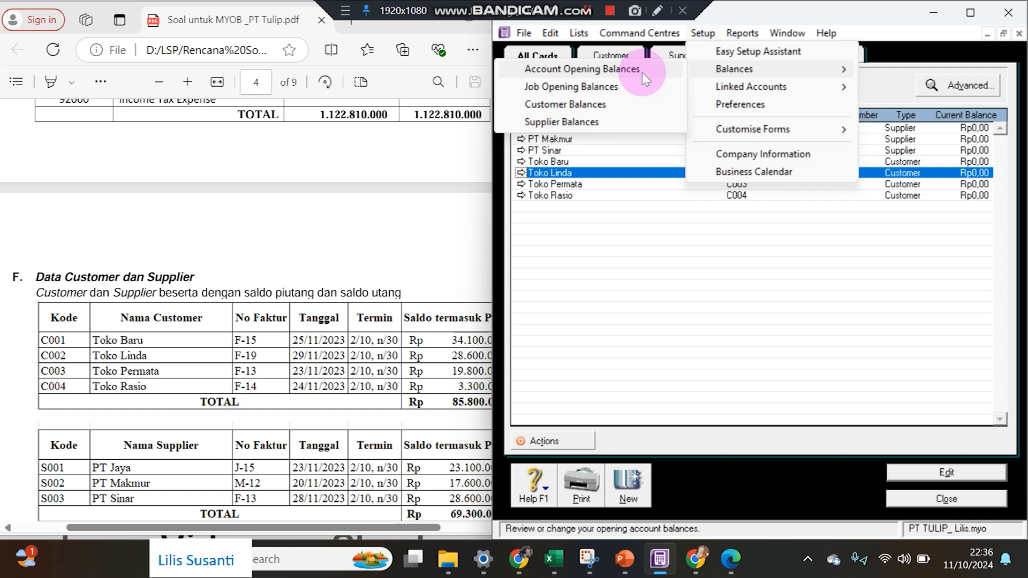
click(627, 110)
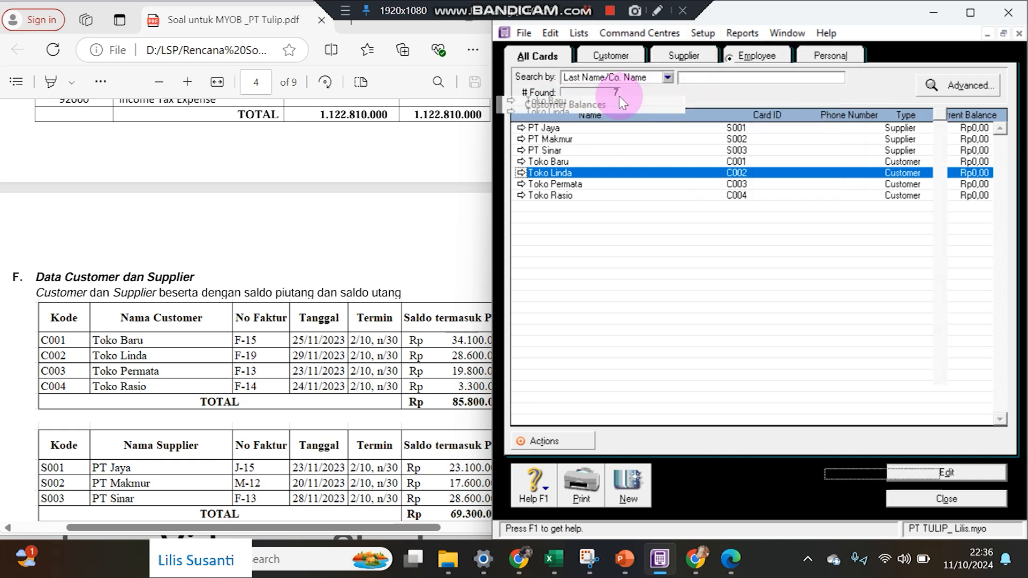
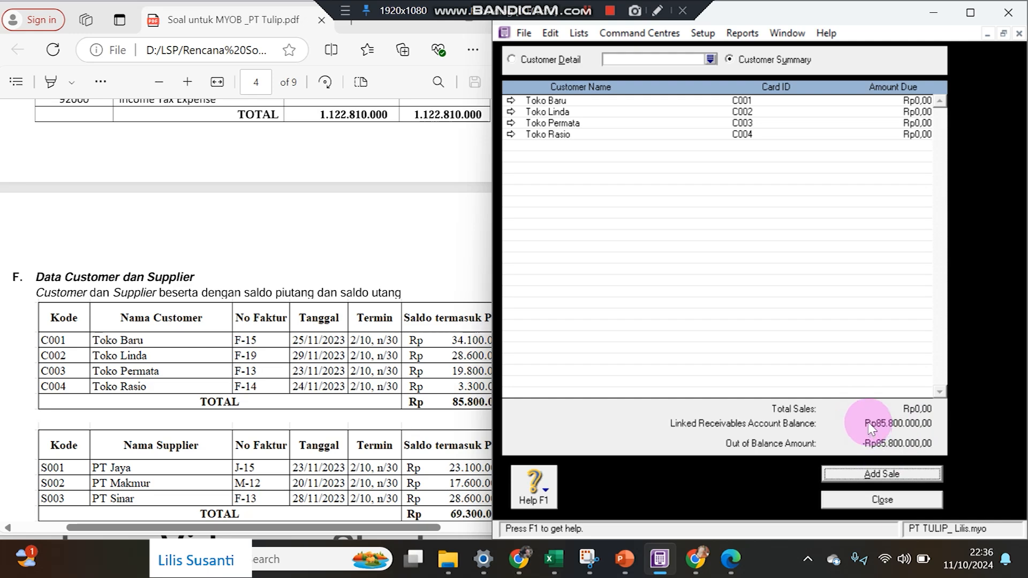
Start a historical sale for Toko Baru with 2% 10 Net 30 credit terms.
click(895, 474)
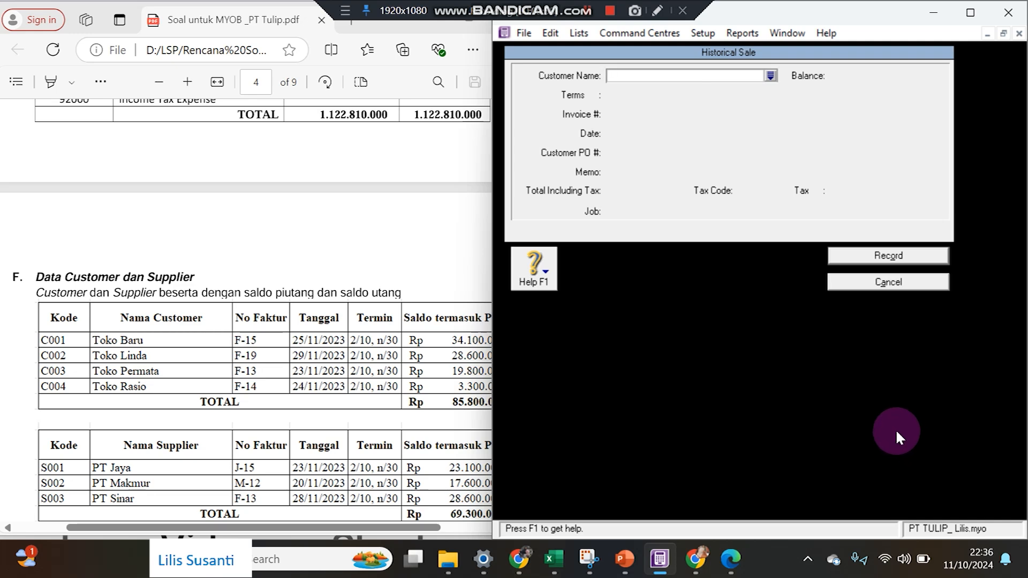
click(770, 76)
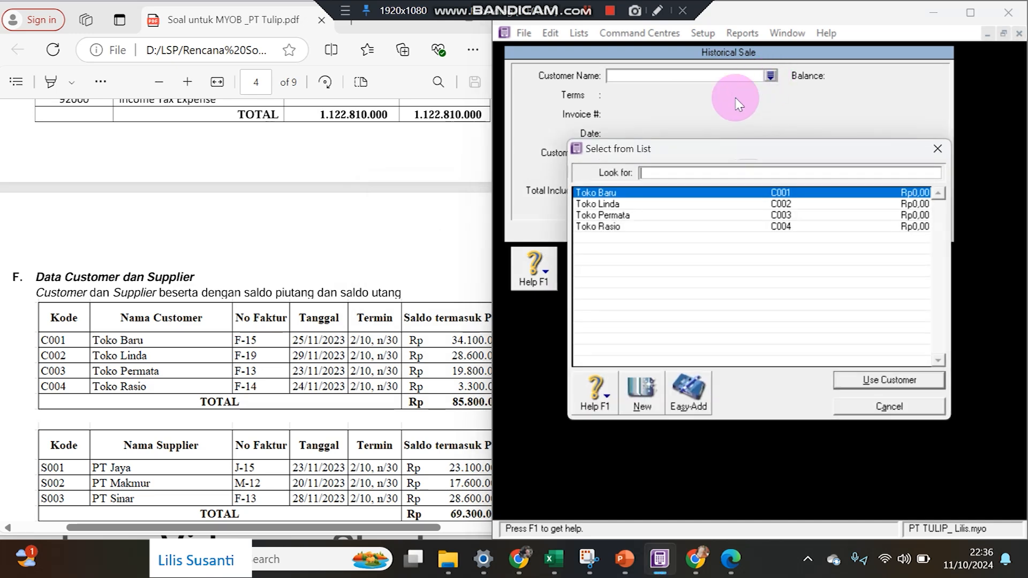
double_click(649, 193)
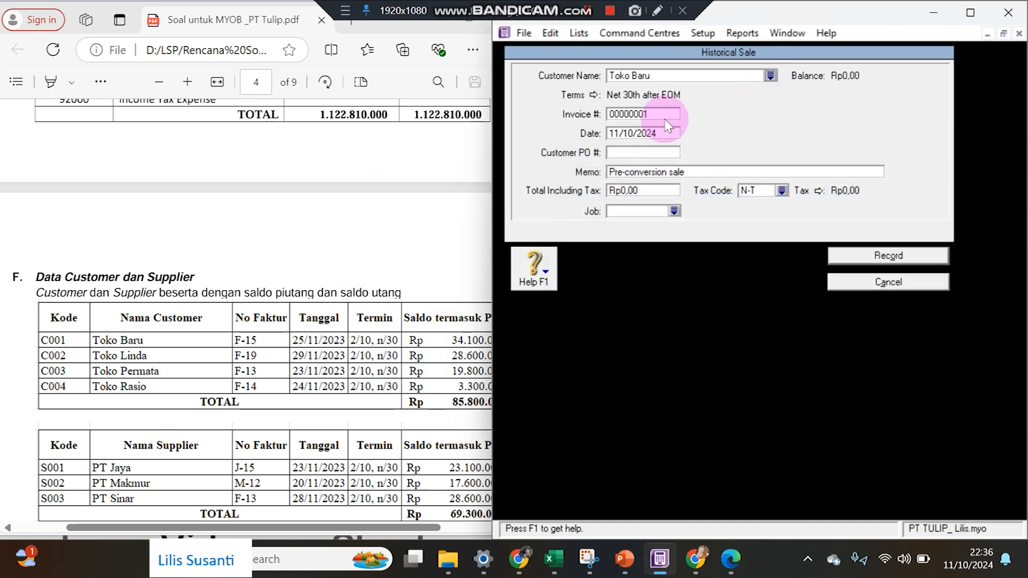
click(595, 96)
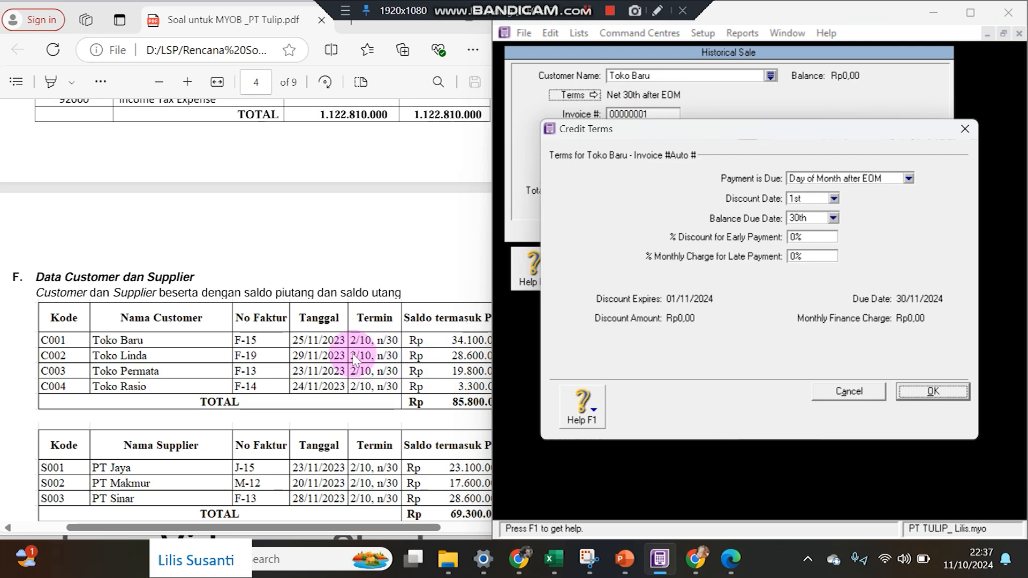
click(811, 178)
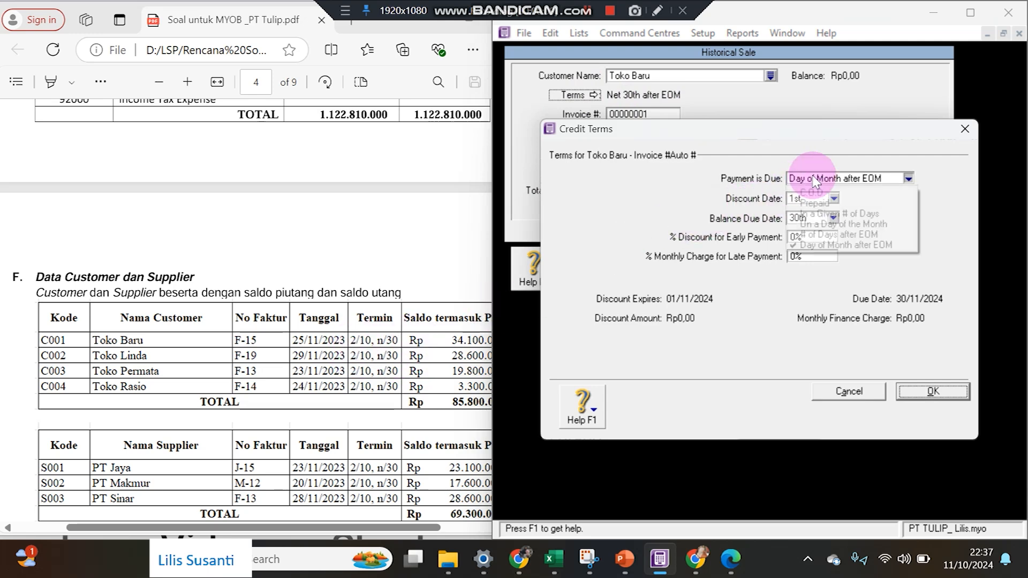
click(802, 214)
click(803, 199)
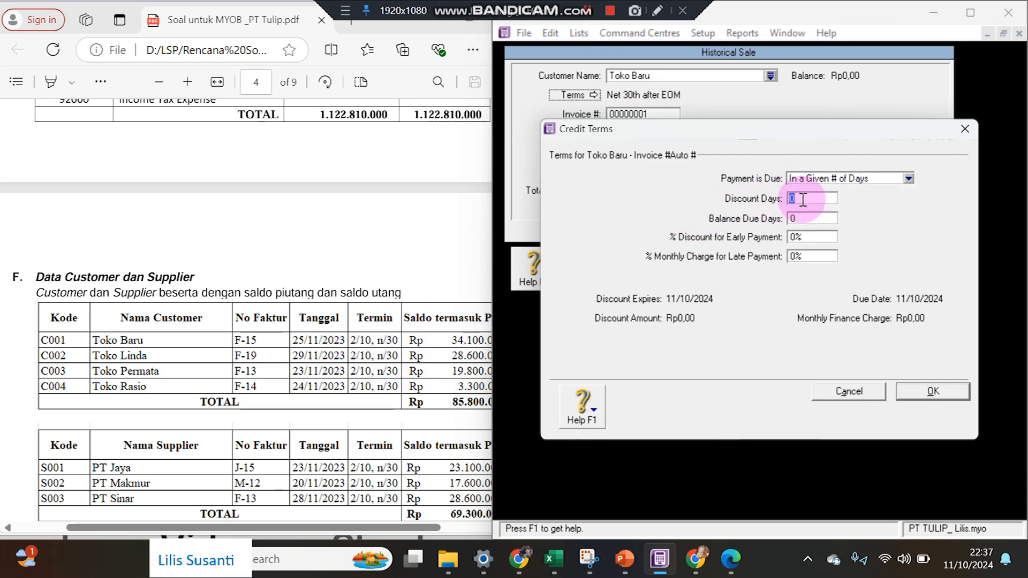
text(10)
key(Tab)
text(30)
key(Tab)
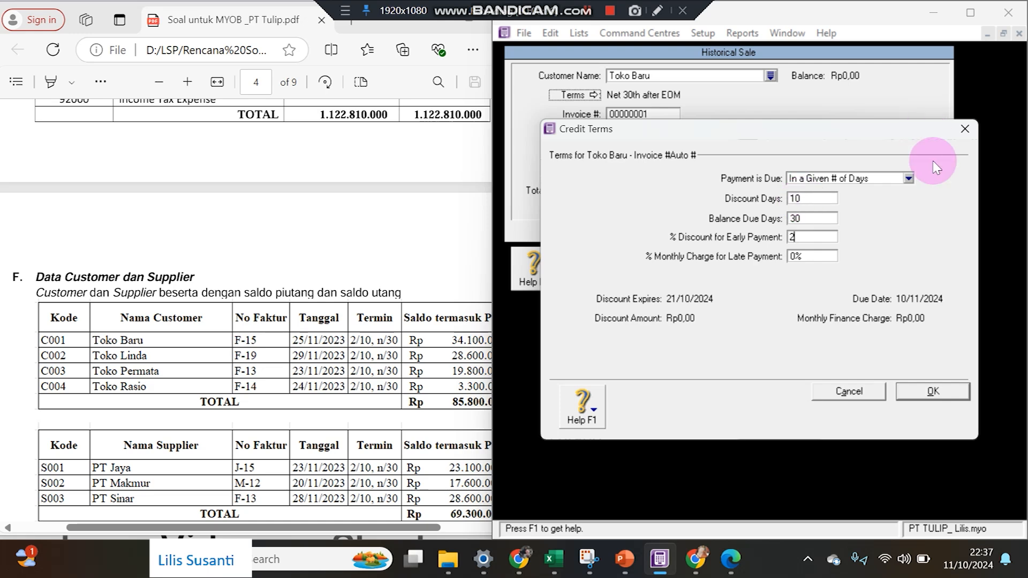
click(934, 392)
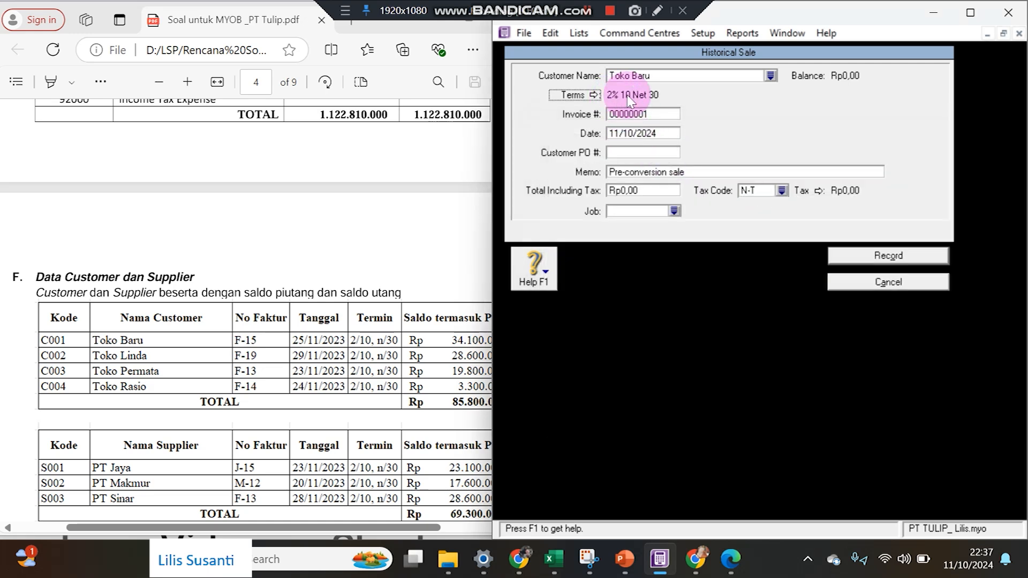
Enter invoice F-15 dated 25/11/2023 for Rp34.100.000 and record the sale.
click(652, 112)
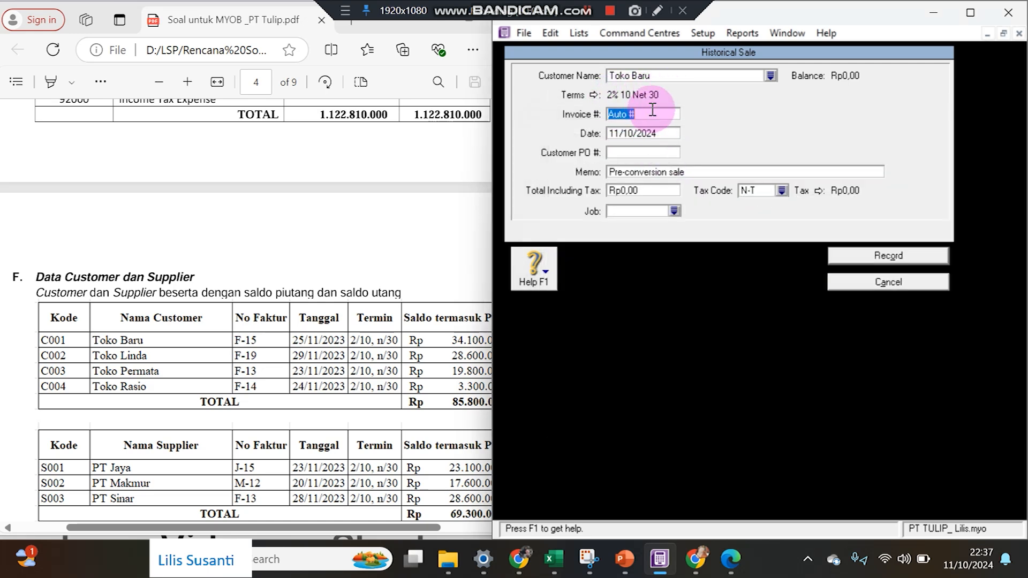
text(F-15)
key(Tab)
text(2)
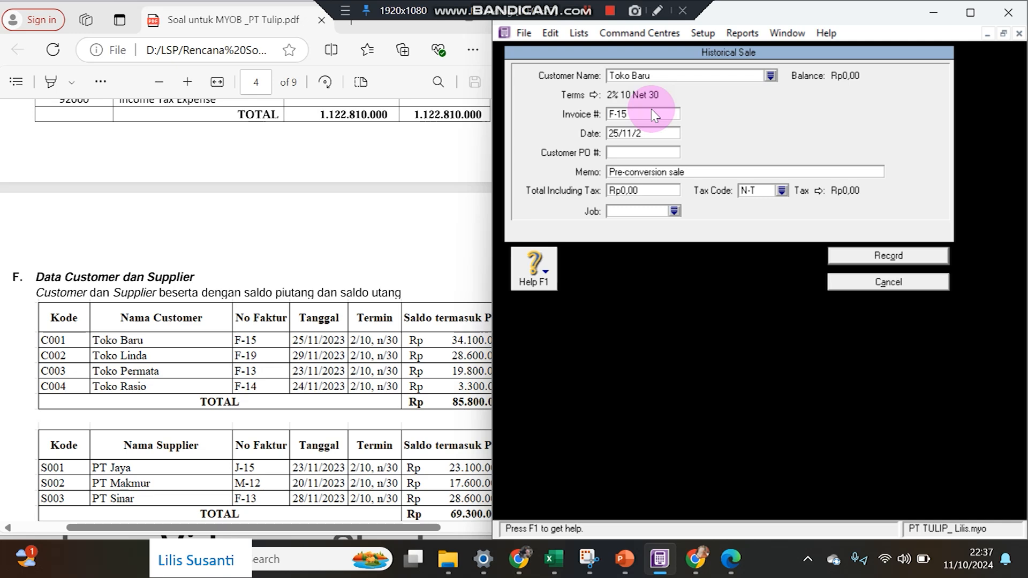
key(Tab)
key(Tab)
key(Tab)
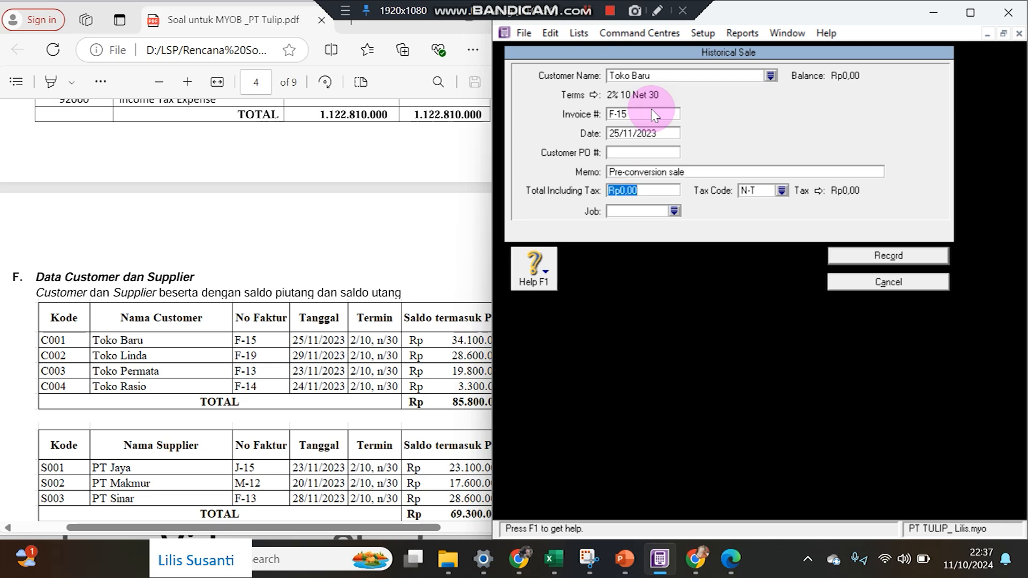
text(34100000)
key(Tab)
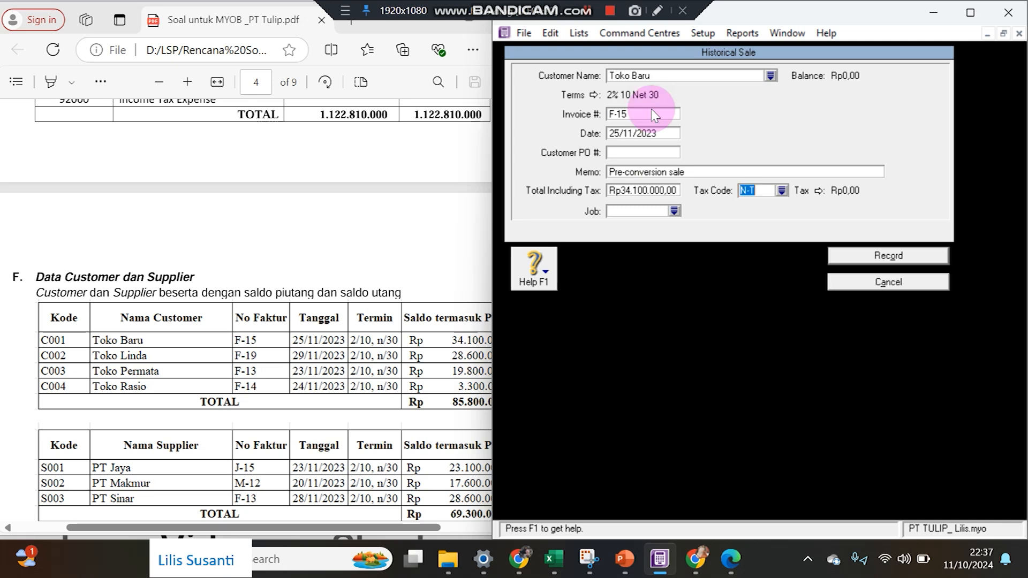
click(916, 259)
click(878, 473)
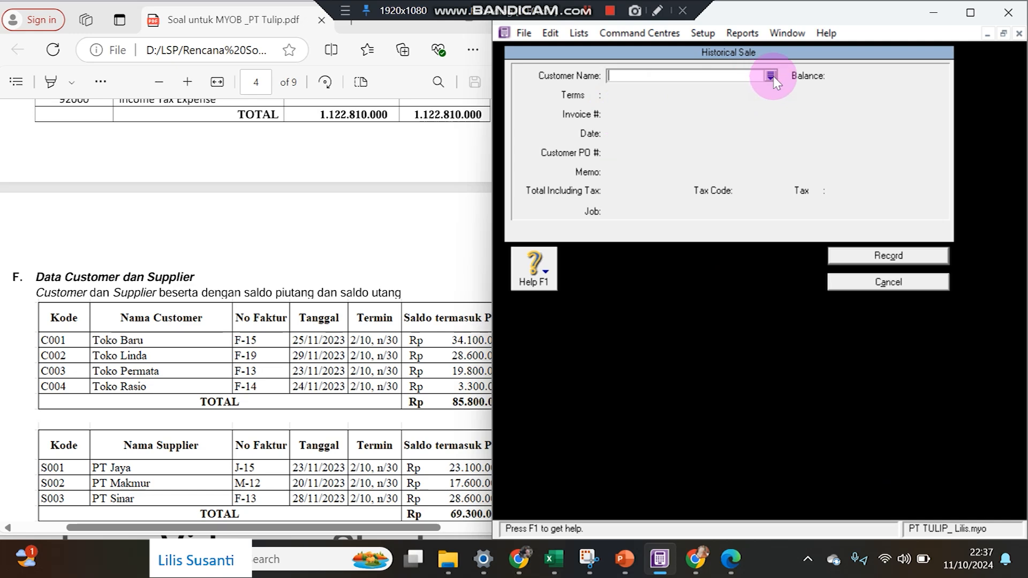
Choose Toko Linda as the customer with 2% 10 Net 30 credit terms.
click(771, 75)
double_click(592, 204)
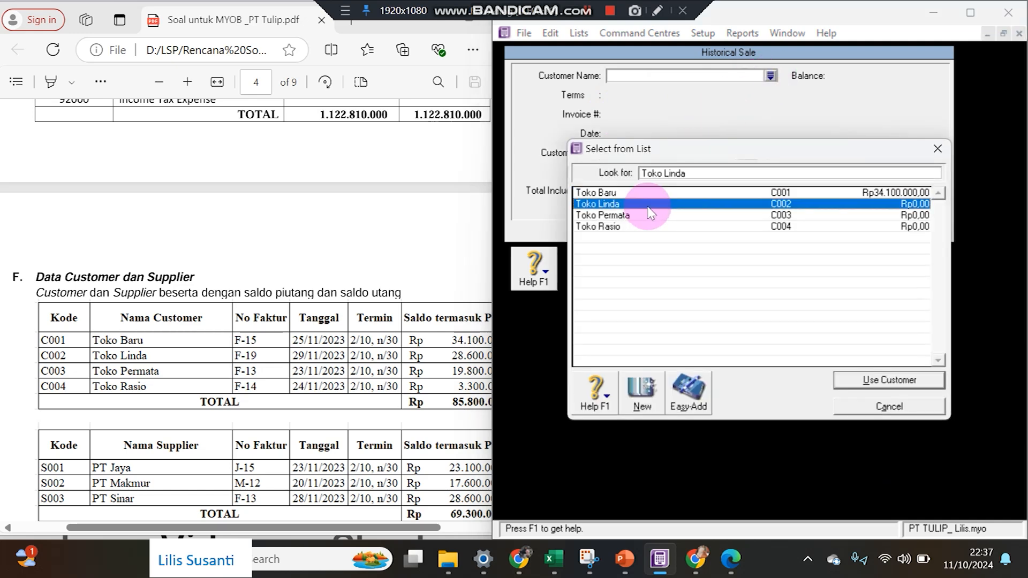
click(571, 95)
click(821, 178)
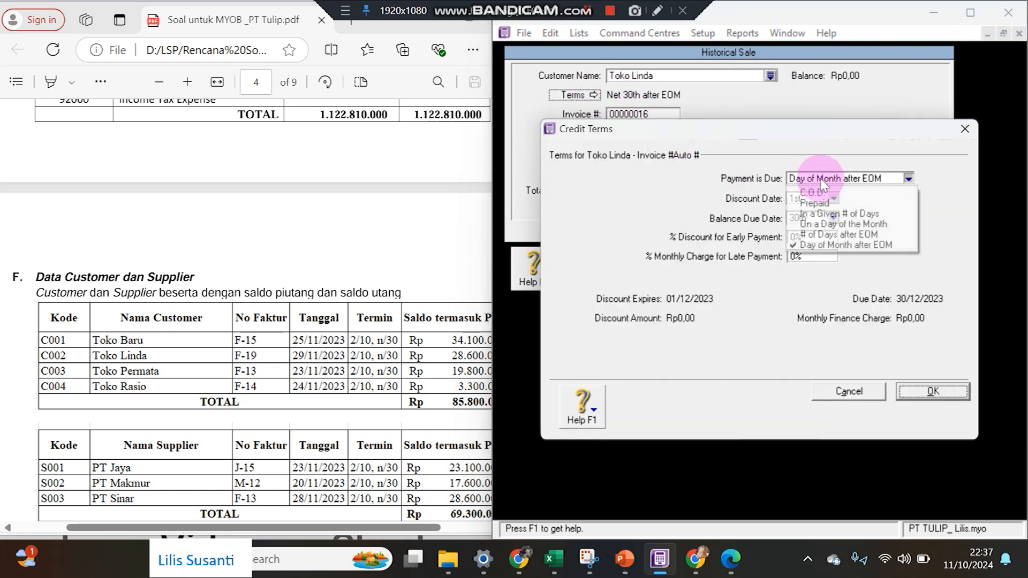
click(813, 213)
click(798, 200)
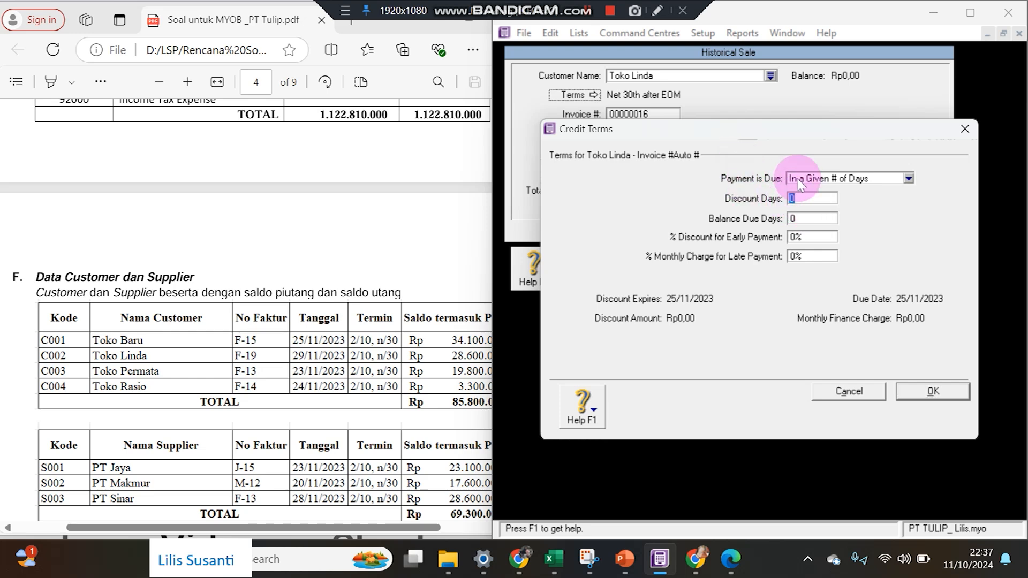
key(Tab)
text(2)
key(Return)
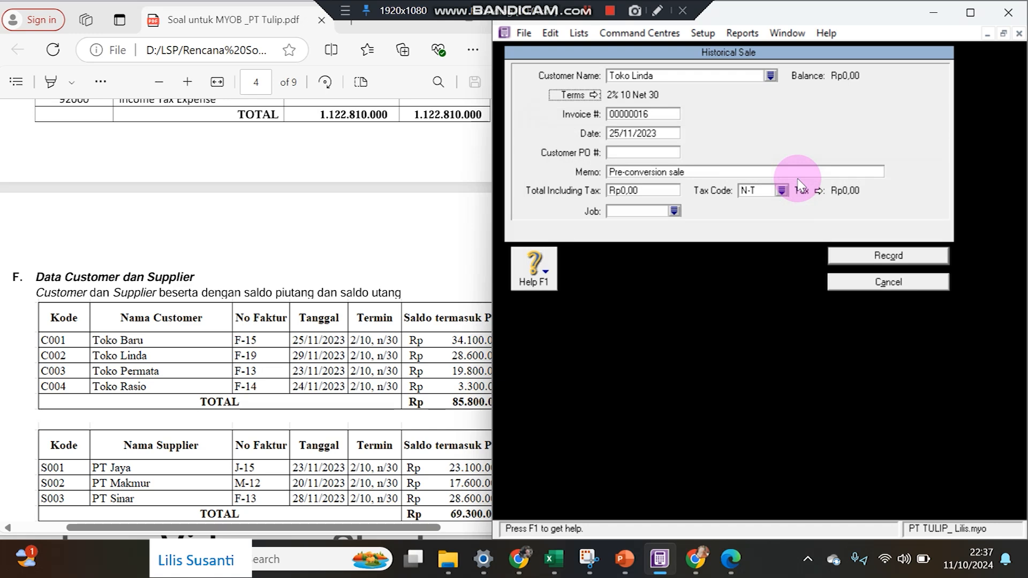
Enter invoice F-19 dated 29/11/2023 for Rp28.600.000 and record the sale.
click(658, 114)
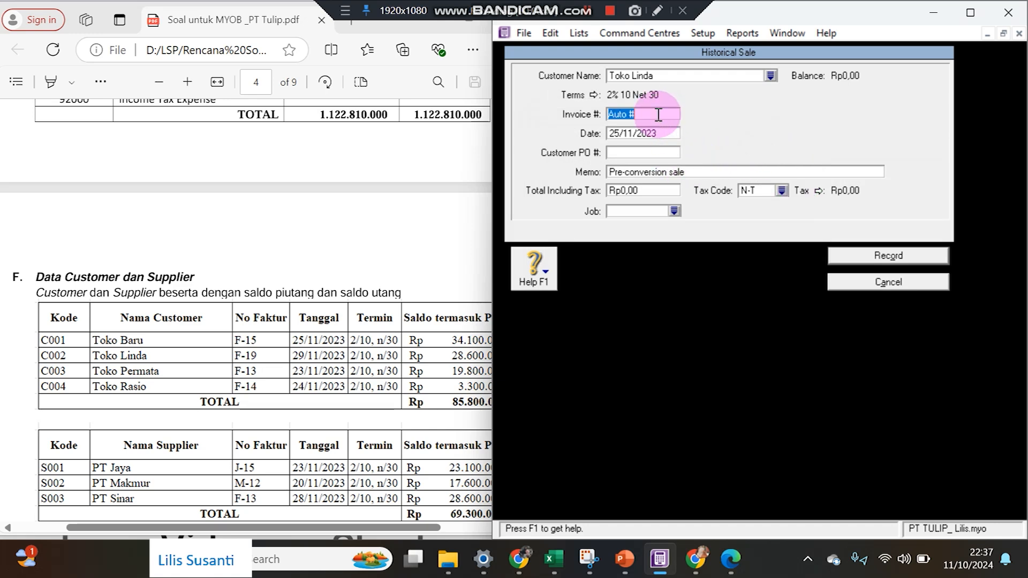
text(F-19)
key(Tab)
key(Left)
key(Left)
key(Left)
key(Left)
key(Left)
key(Left)
key(Left)
key(Left)
key(BackSpace)
text(9)
click(660, 193)
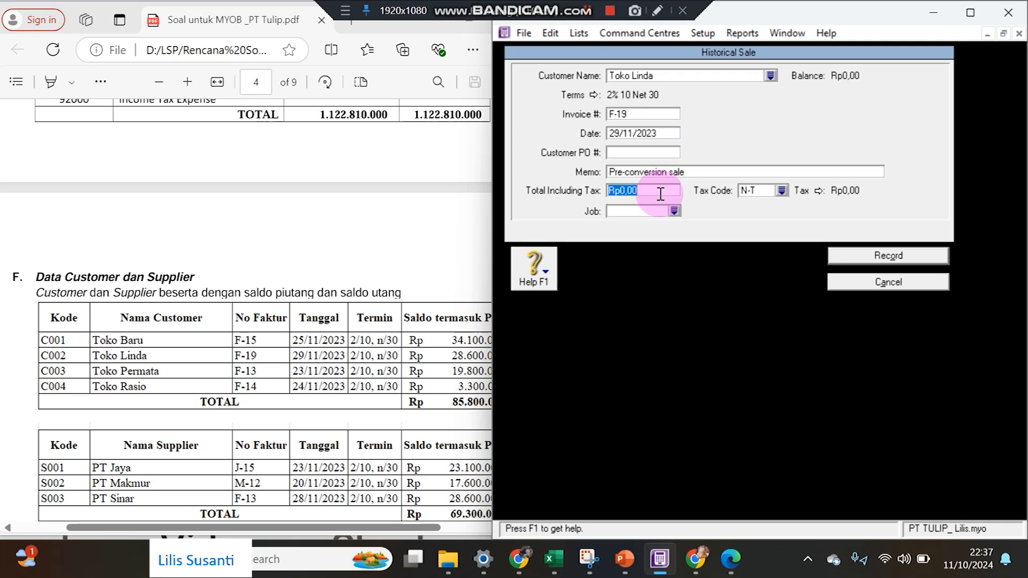
text(28.)
text(60)
text(0.000)
key(Tab)
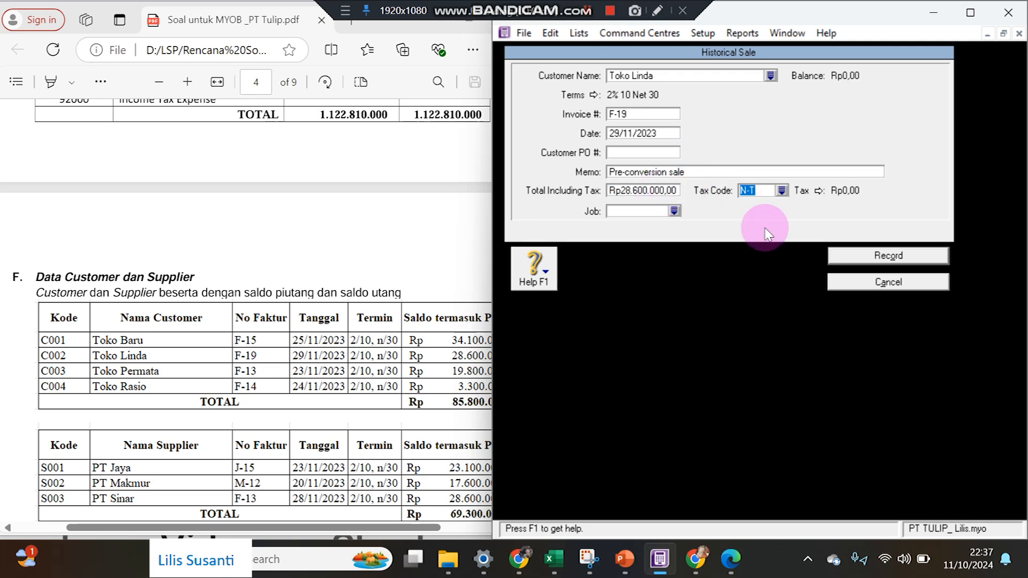
click(843, 256)
mouse_move(491, 241)
mouse_down()
mouse_move(523, 238)
mouse_move(505, 242)
mouse_up()
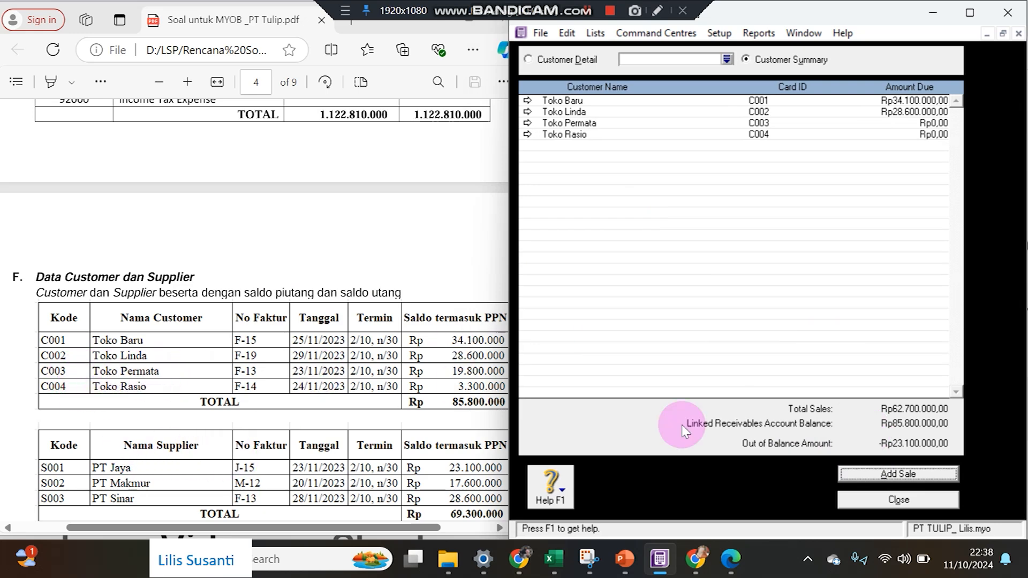
Start a historical sale for Toko Permata with 2% 10 Net 30 credit terms.
click(861, 475)
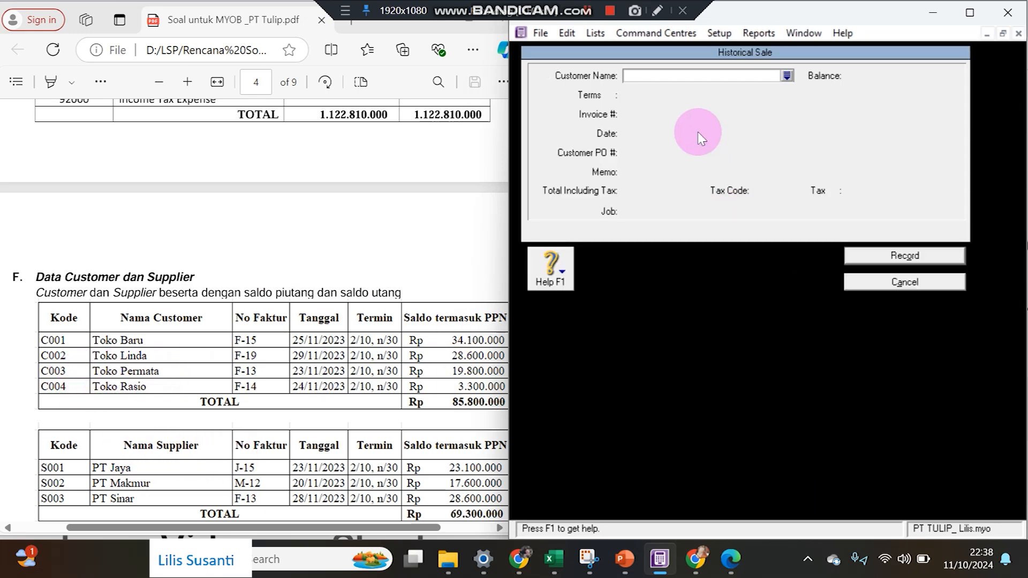
click(786, 75)
click(650, 215)
double_click(650, 215)
click(610, 95)
click(855, 178)
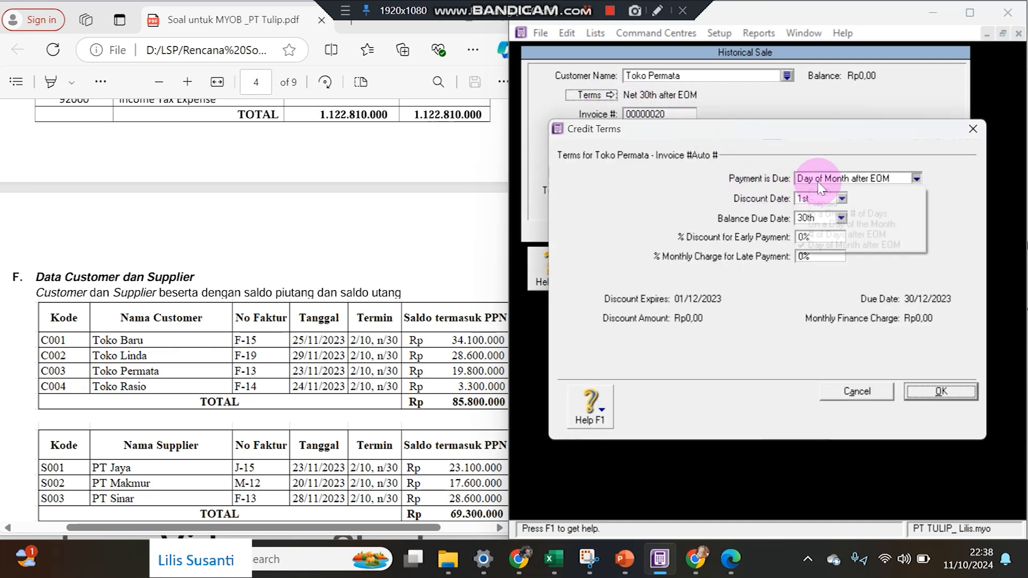
click(803, 212)
click(807, 198)
text(10)
key(Tab)
text(30)
key(Tab)
text(2)
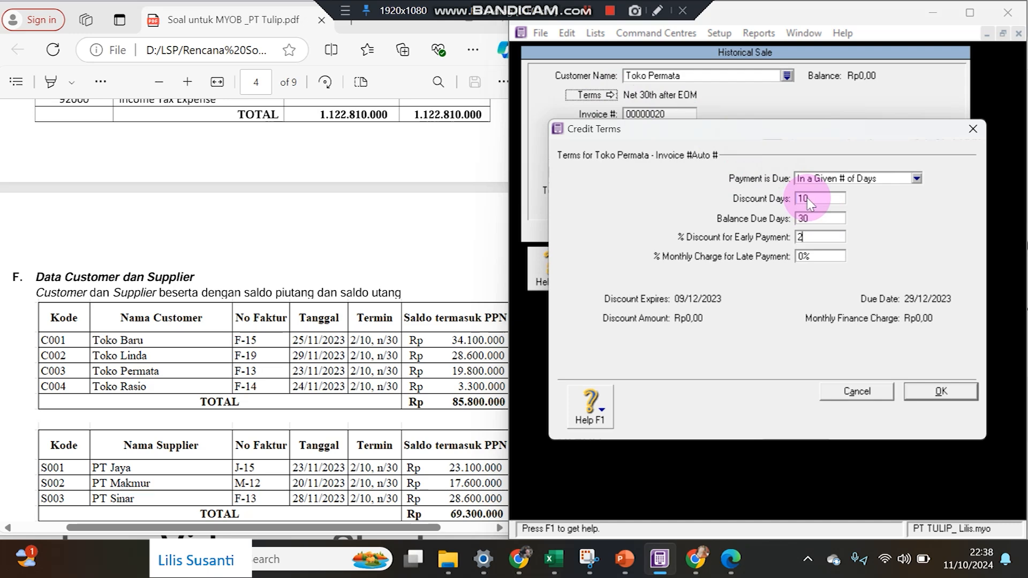
key(Return)
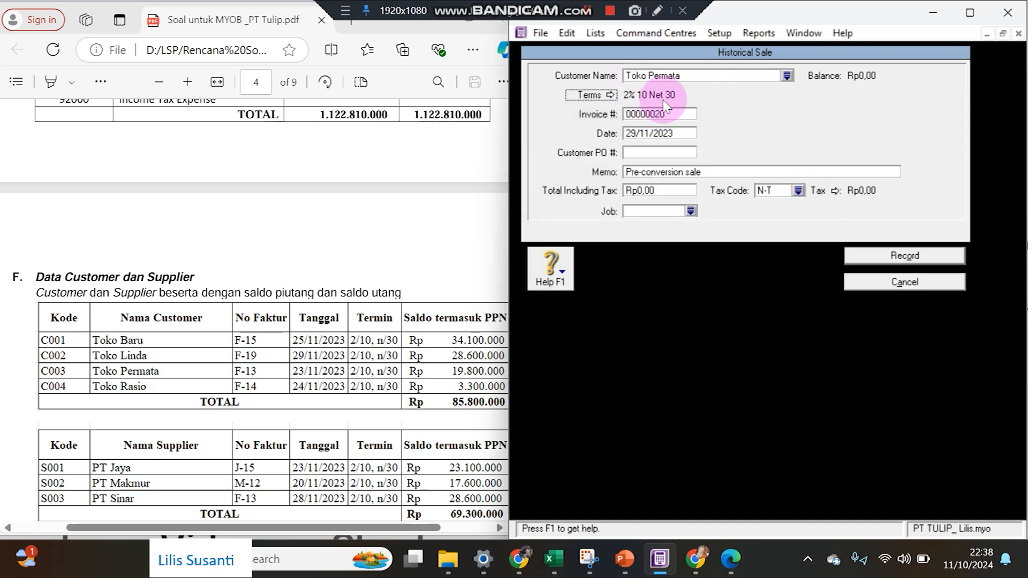
Enter invoice F-13 dated 23/11/2023 for Rp19.800.000 and record the sale.
click(645, 135)
text(23/11/2023)
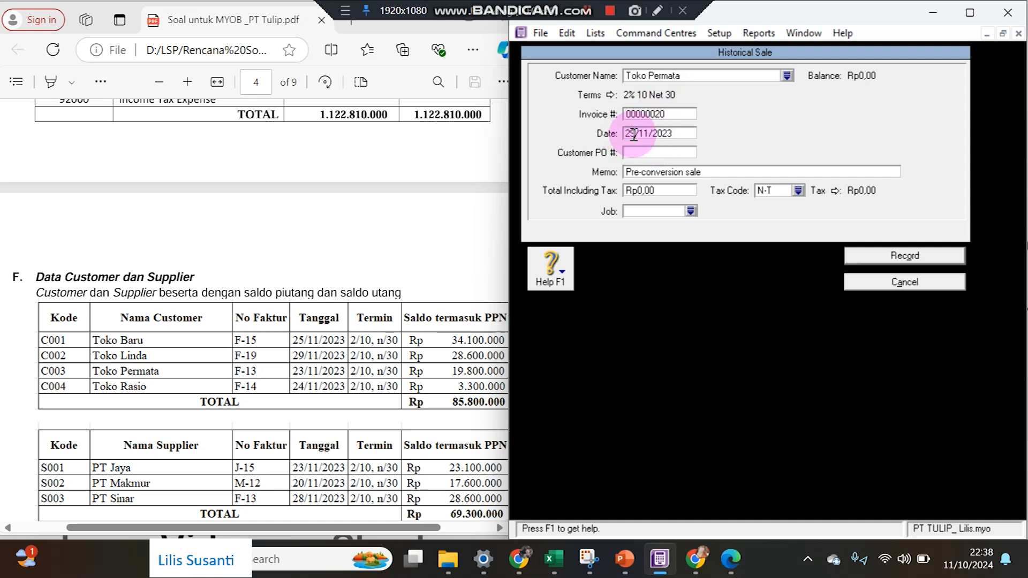
click(635, 116)
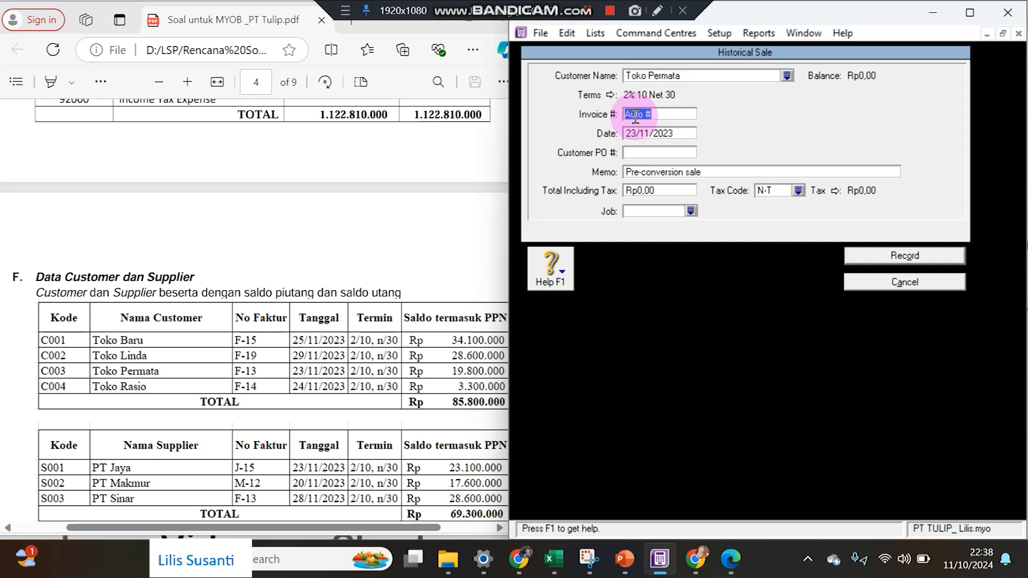
text(F-)
key(Tab)
key(Tab)
key(Tab)
key(Tab)
text(1)
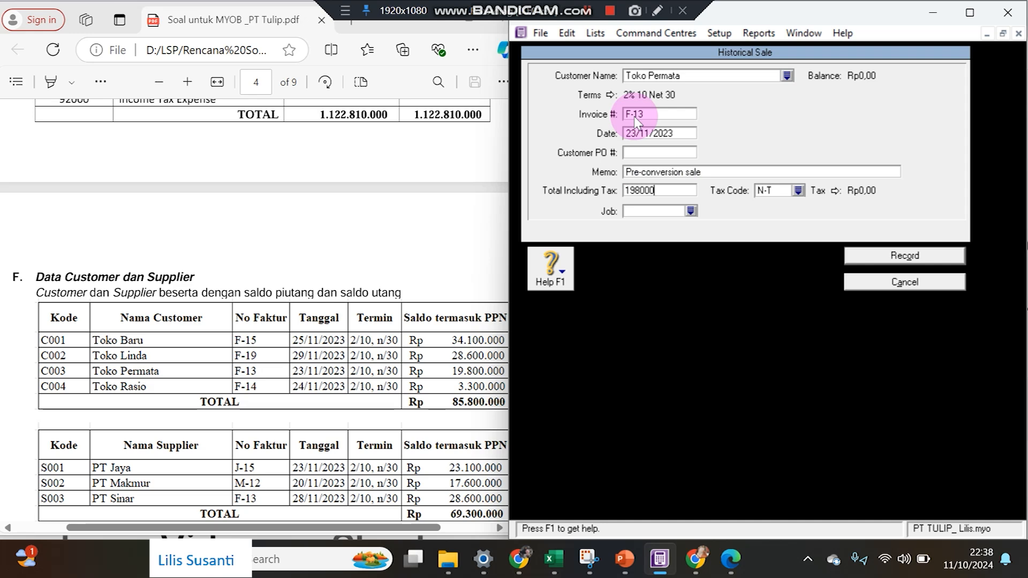
click(872, 256)
click(860, 478)
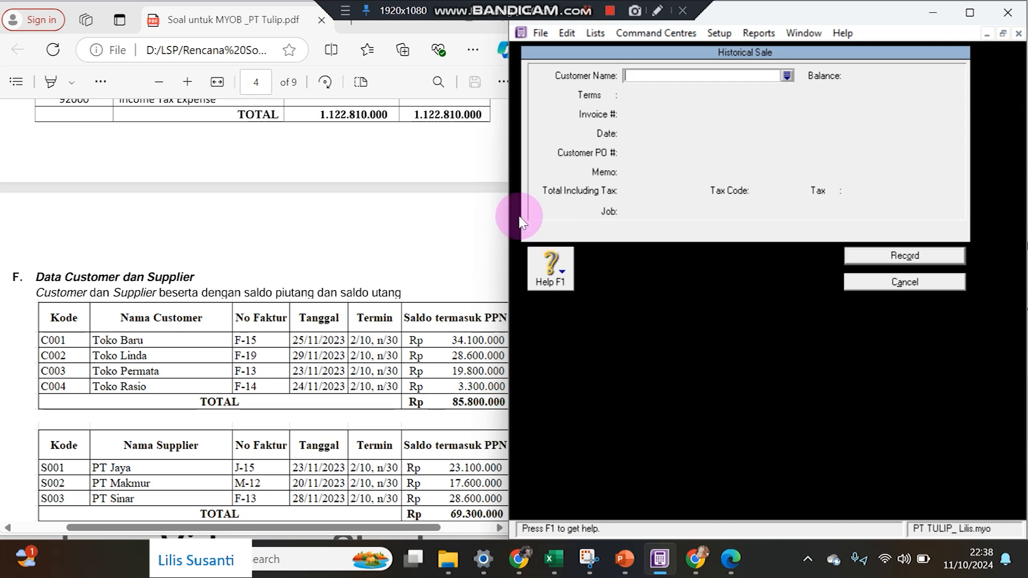
Choose Toko Rasio as the customer with 2% 10 Net 30 credit terms.
click(786, 76)
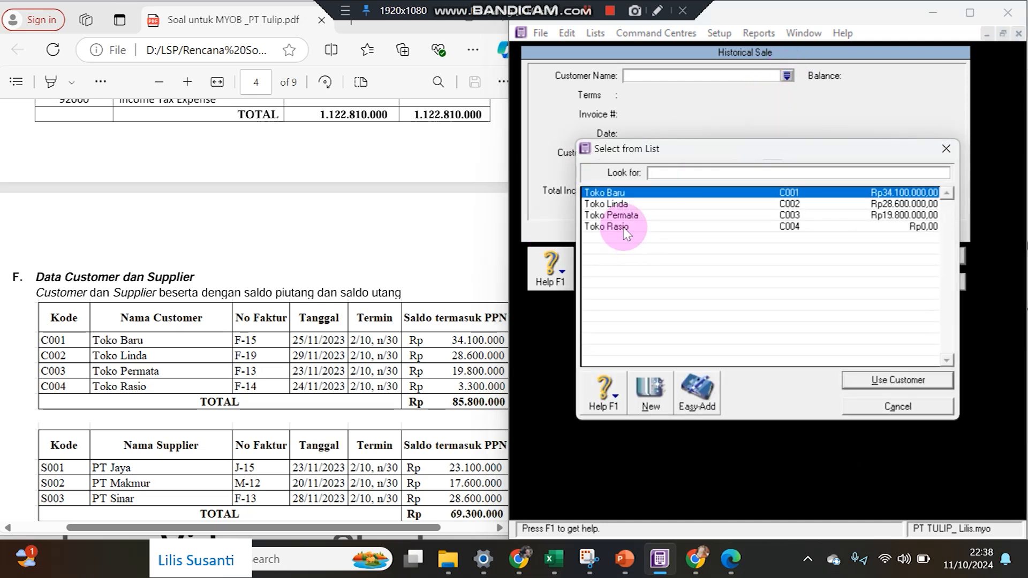
double_click(621, 229)
click(609, 97)
click(827, 178)
click(827, 213)
click(808, 198)
text(10)
key(Tab)
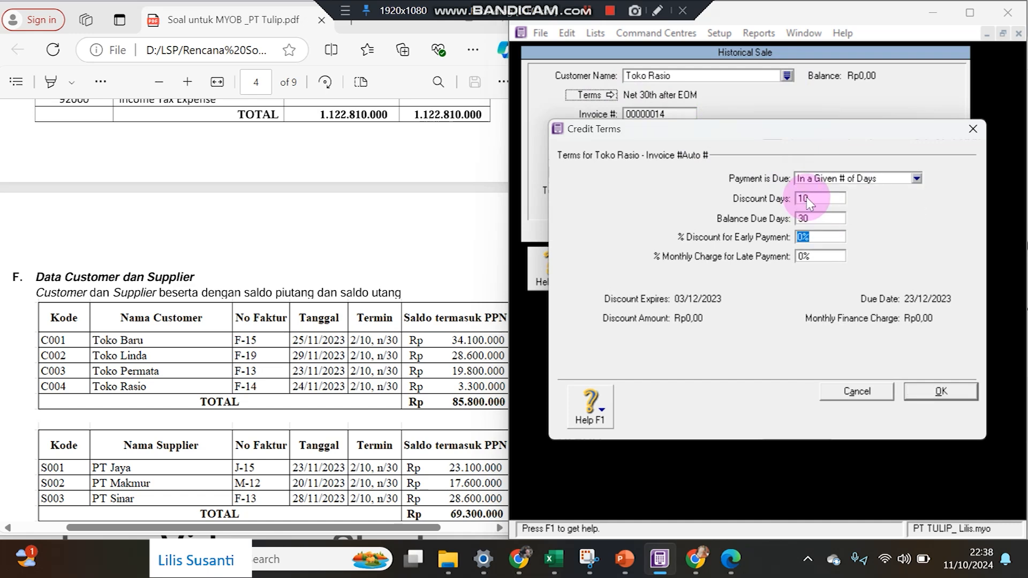
key(Return)
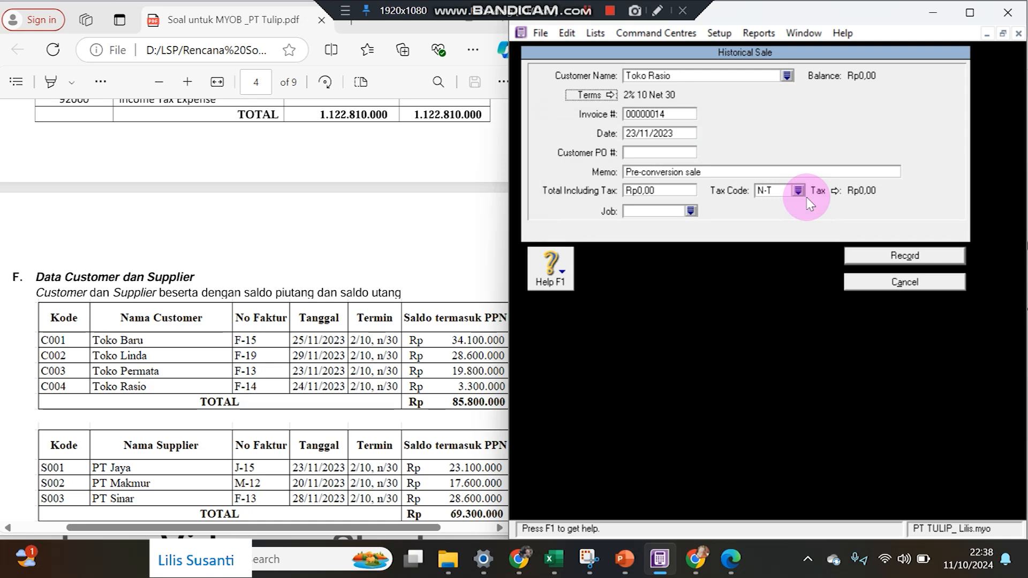
Enter invoice F-14 dated 24/11/2023 for Rp3.300.000 and record the sale.
key(Tab)
text(F-14)
key(Tab)
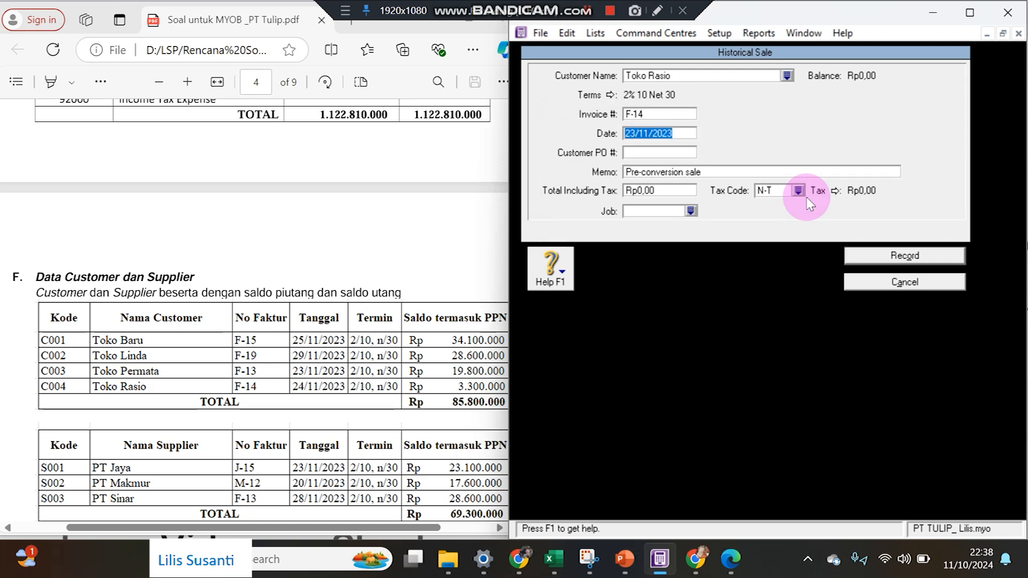
click(634, 132)
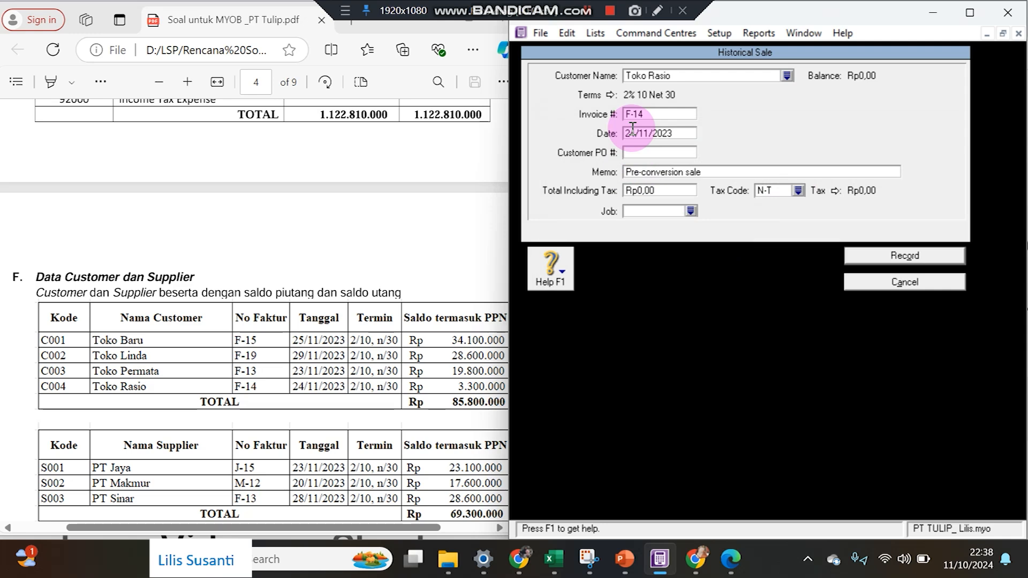
click(649, 189)
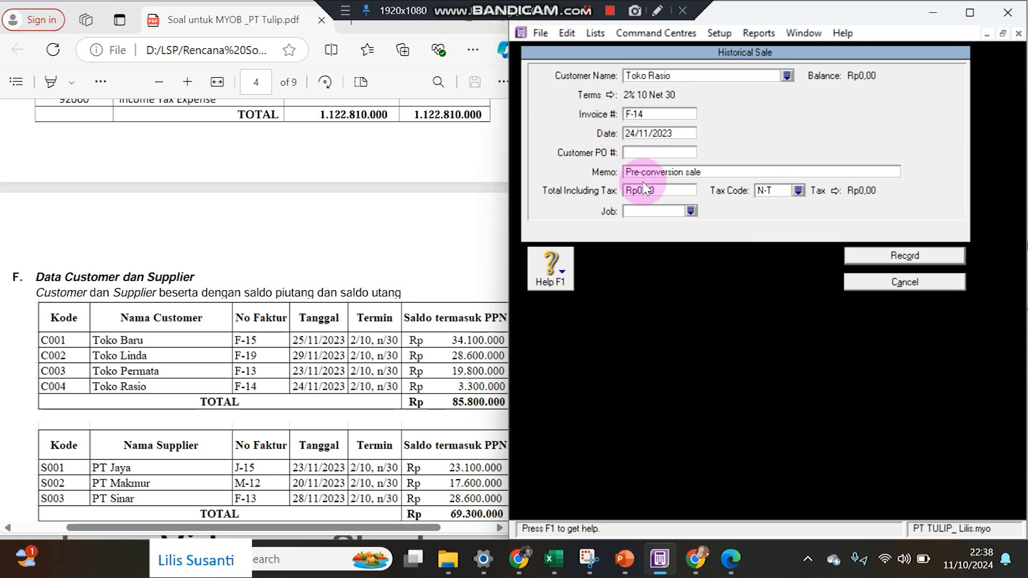
text(3.300.0)
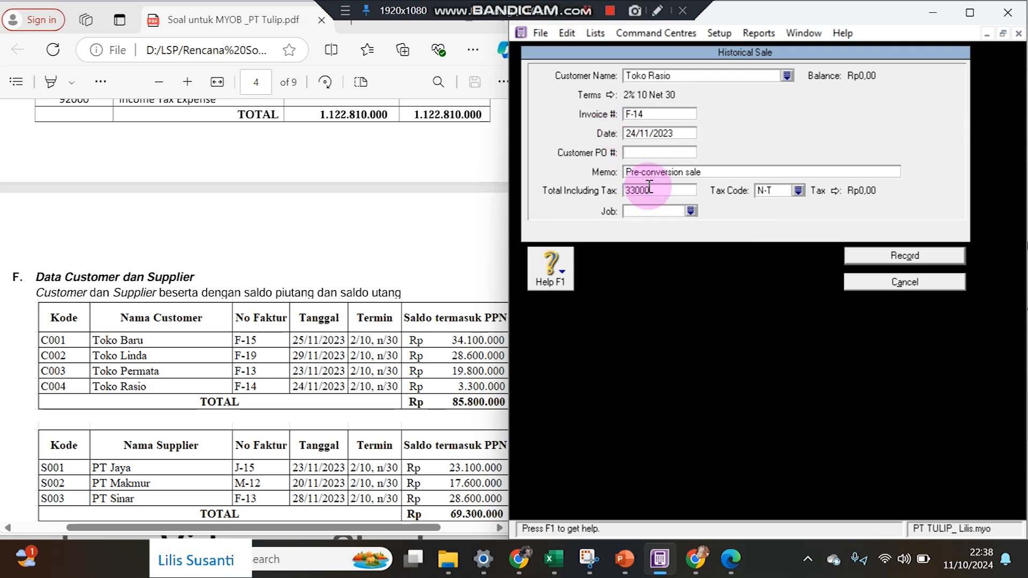
text(00)
key(Tab)
click(903, 259)
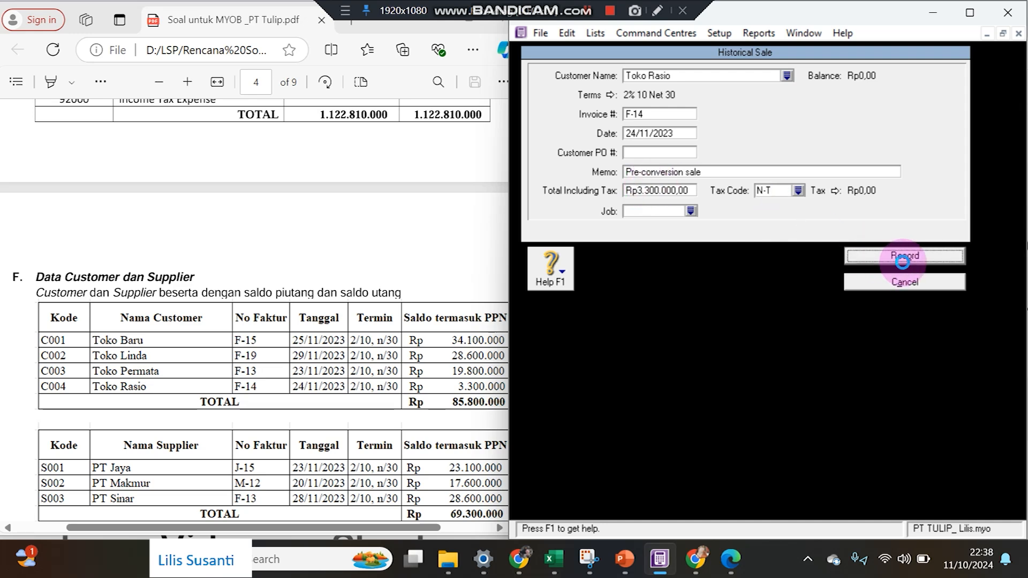
click(769, 351)
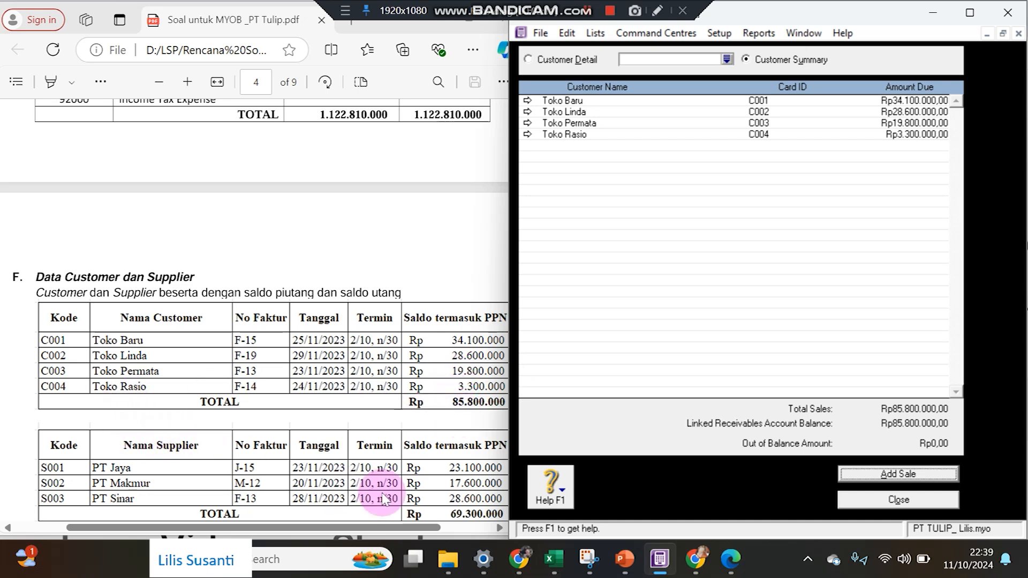
Close Customer Balances and open Setup > Balances > Supplier Balances.
click(844, 498)
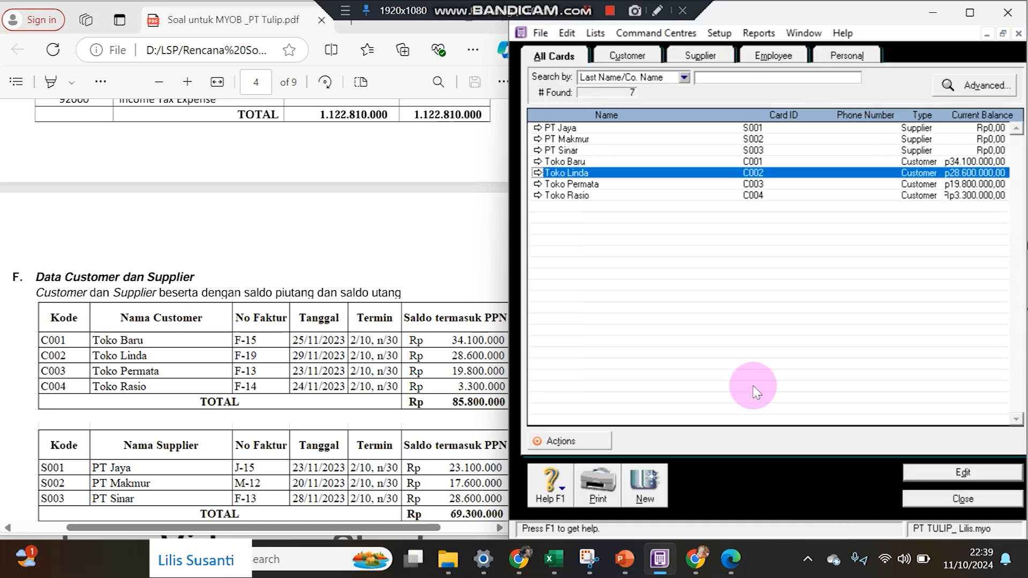
click(724, 47)
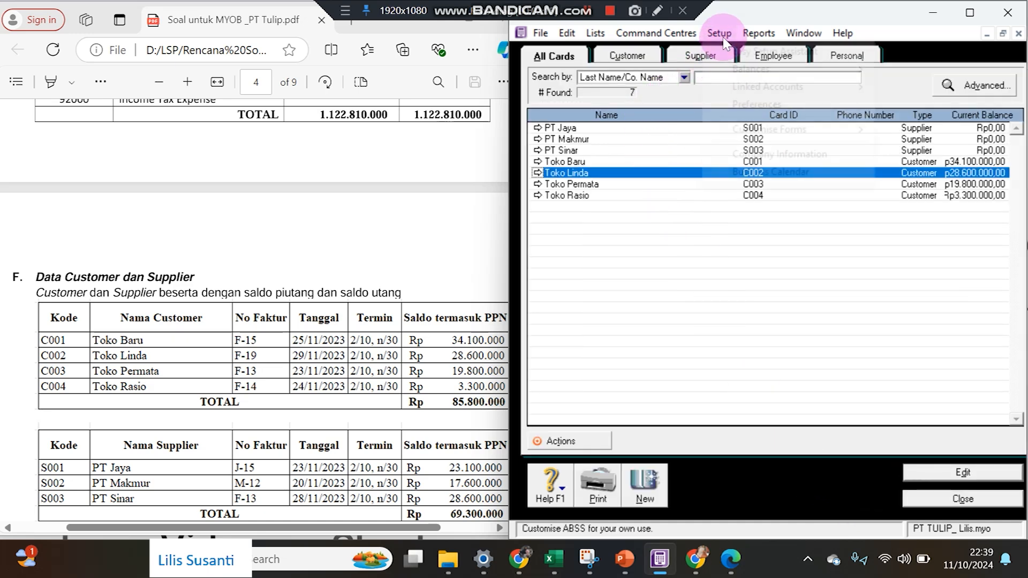
mouse_move(724, 68)
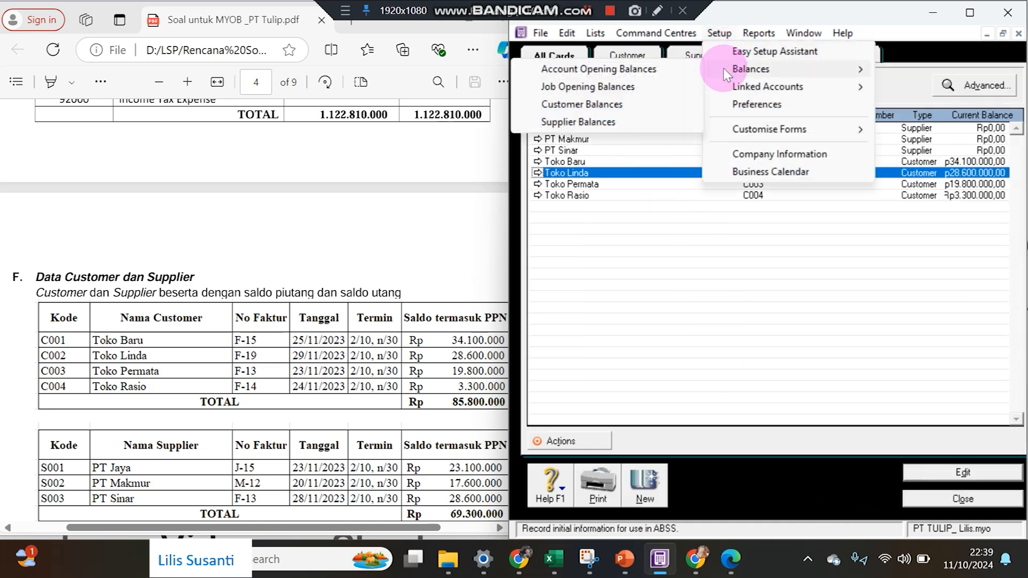
click(621, 122)
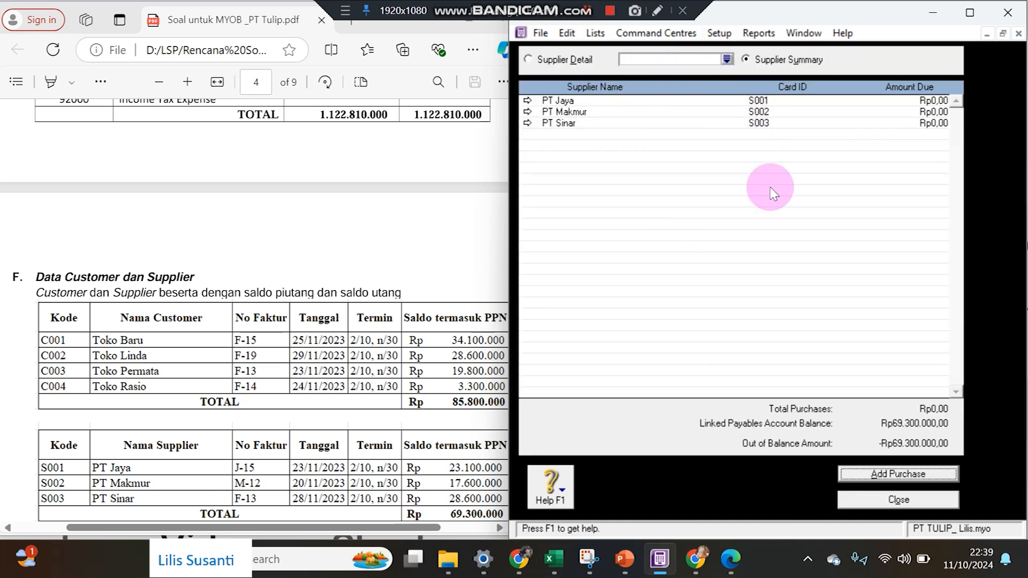
Start a historical purchase for PT Jaya with 2% 10 Net 30 credit terms.
click(909, 474)
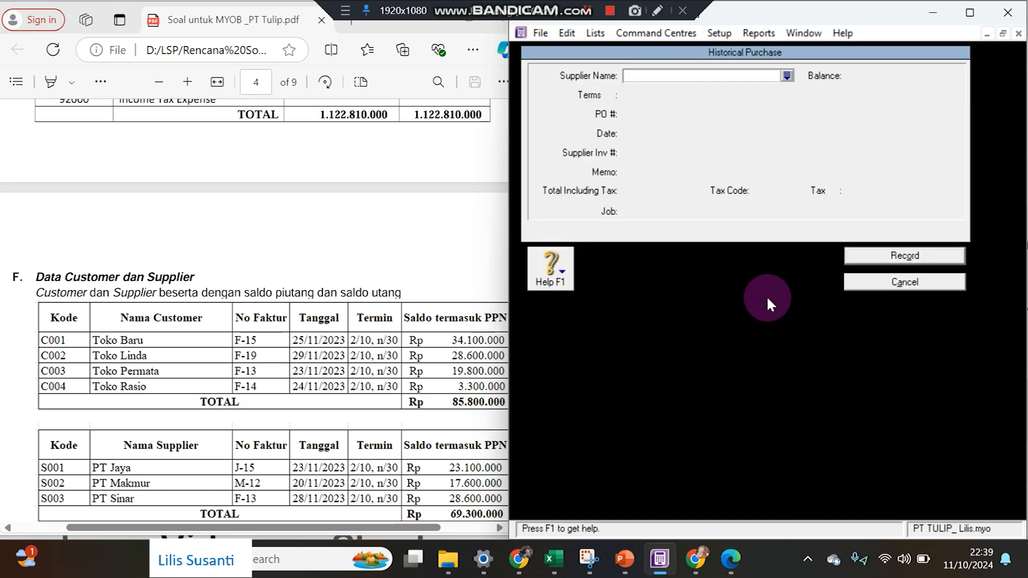
click(786, 75)
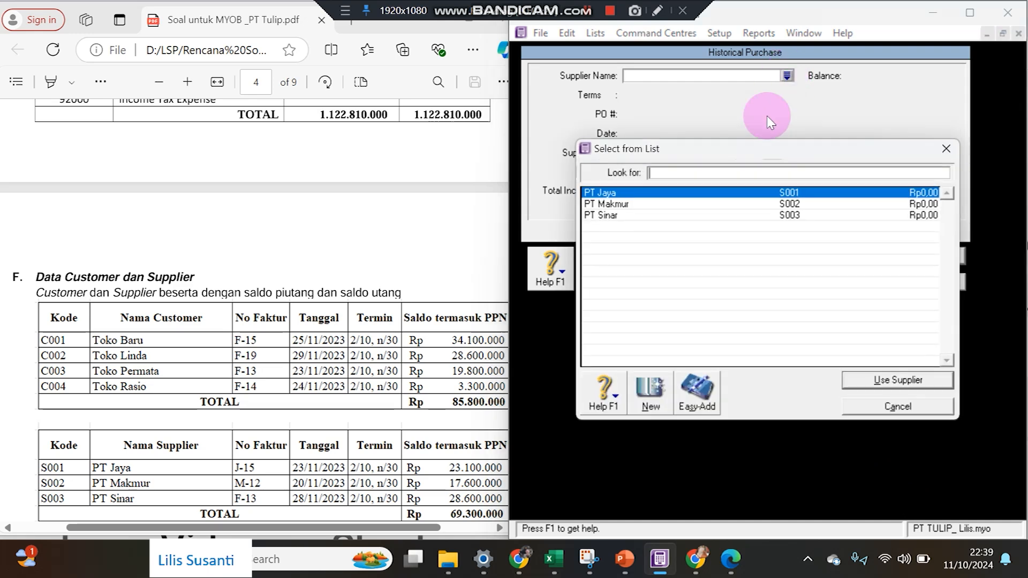
double_click(670, 193)
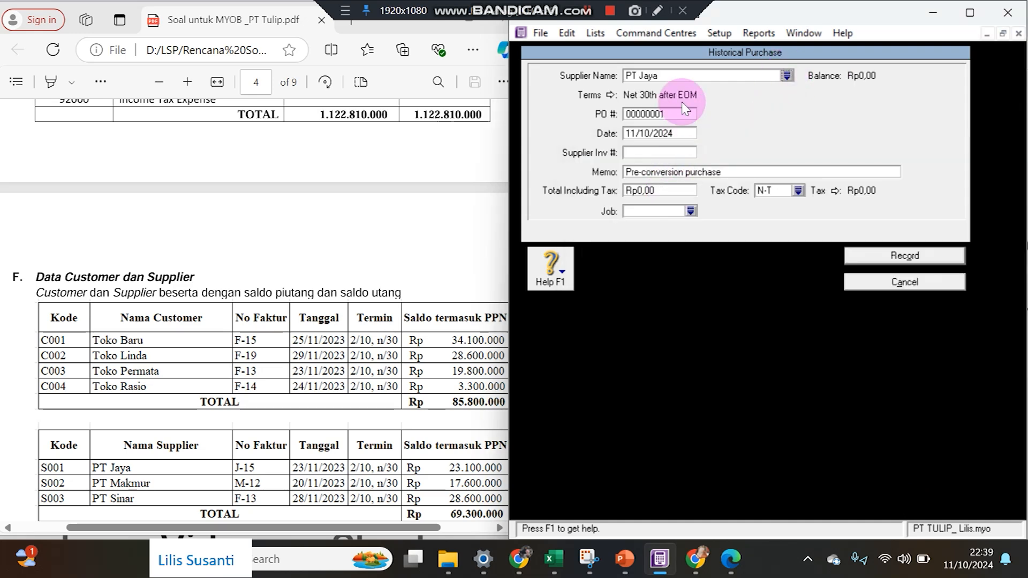
click(611, 95)
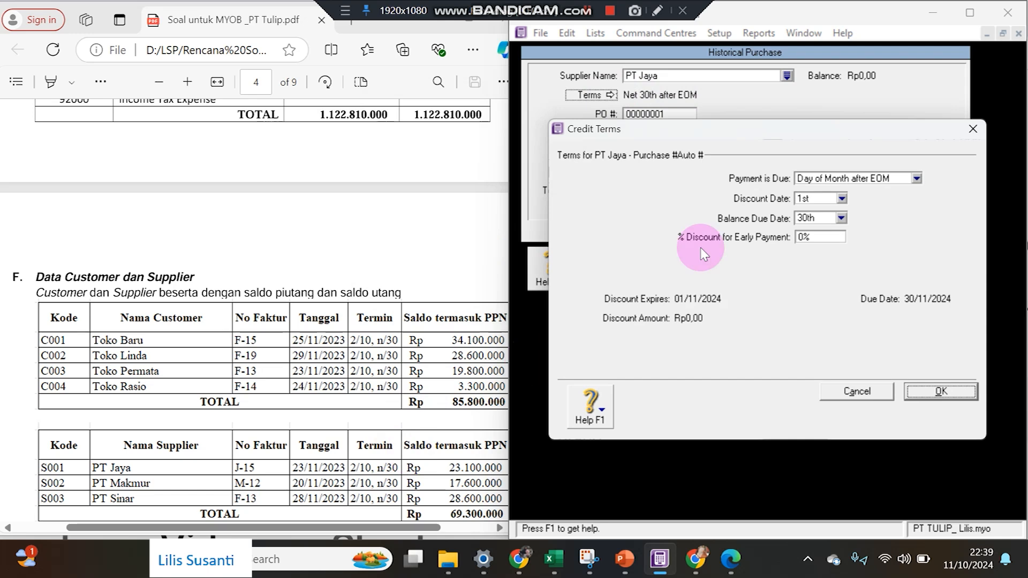
click(816, 180)
click(819, 208)
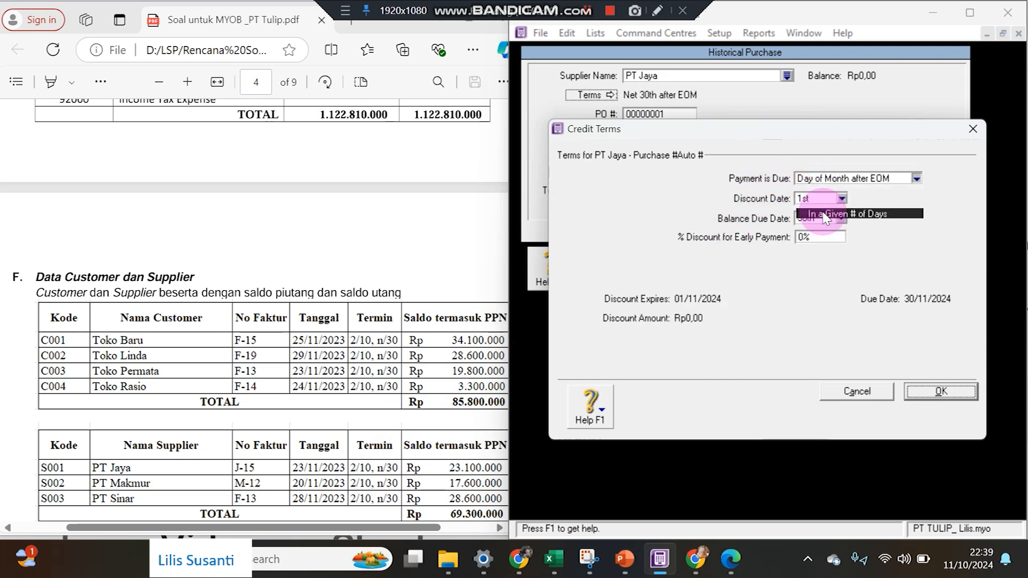
text(30)
key(Tab)
text(2)
key(Return)
key(Tab)
Enter PO J-15 dated 23/11/2023 for Rp23.100.000 and record the purchase.
text(J-15)
key(Tab)
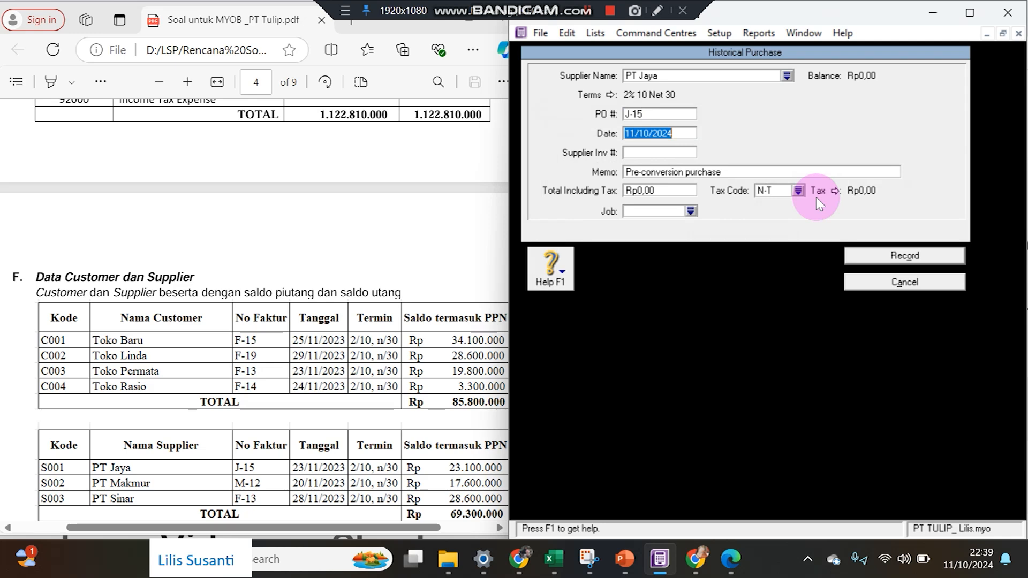
text(23/11/)
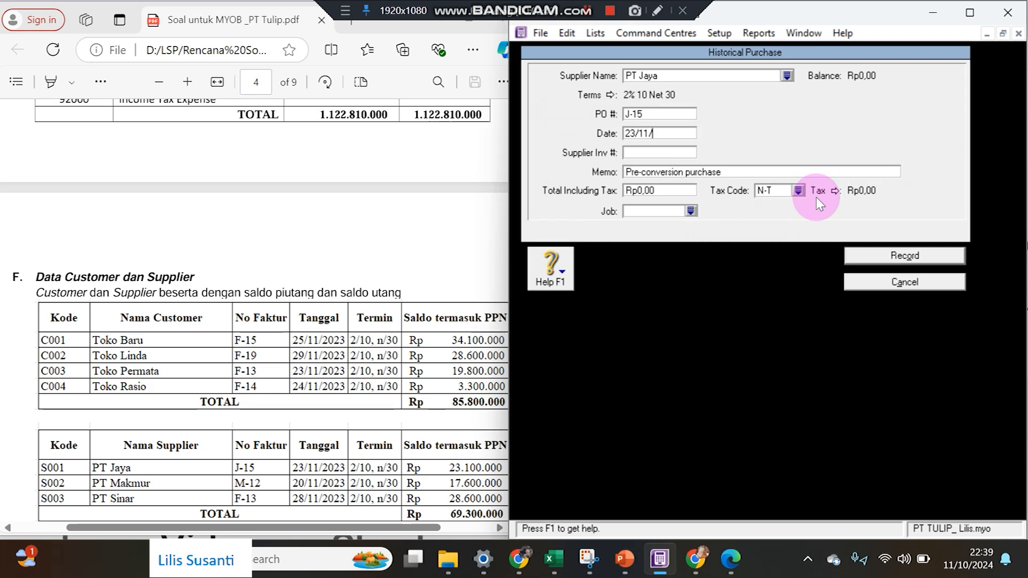
key(Tab)
key(Tab)
text(23)
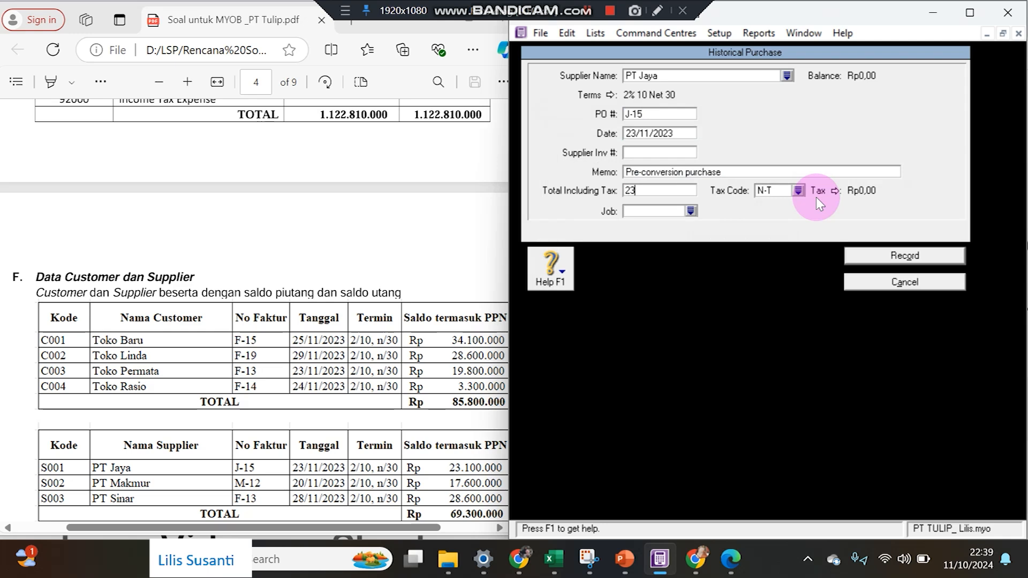
text(.100.000)
key(Tab)
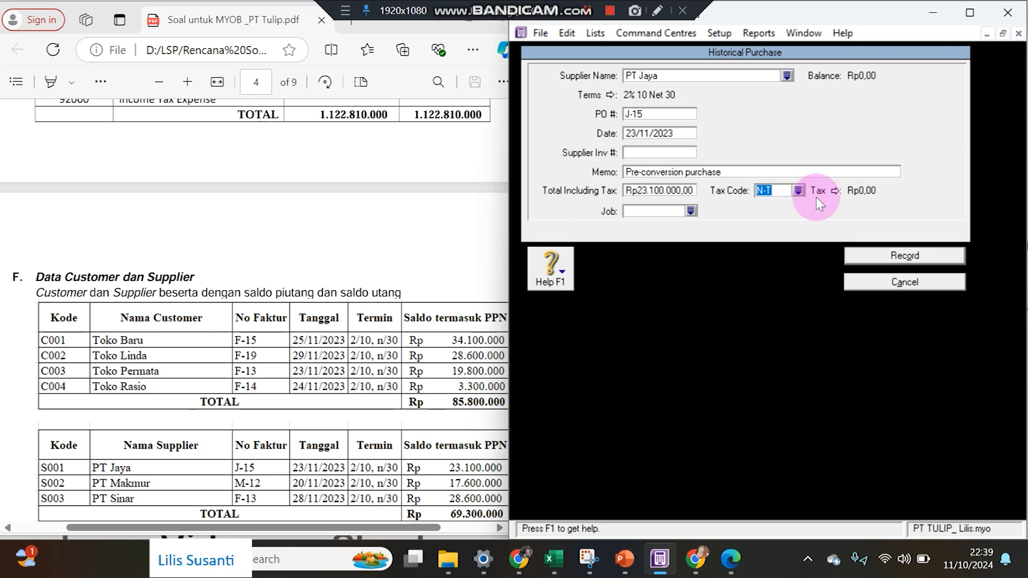
click(856, 256)
click(878, 471)
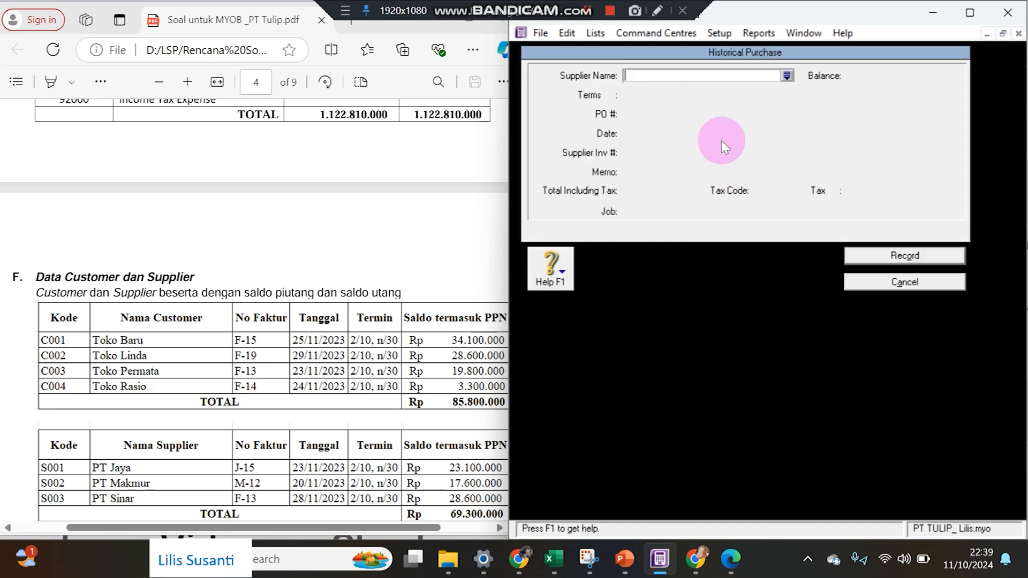
click(786, 75)
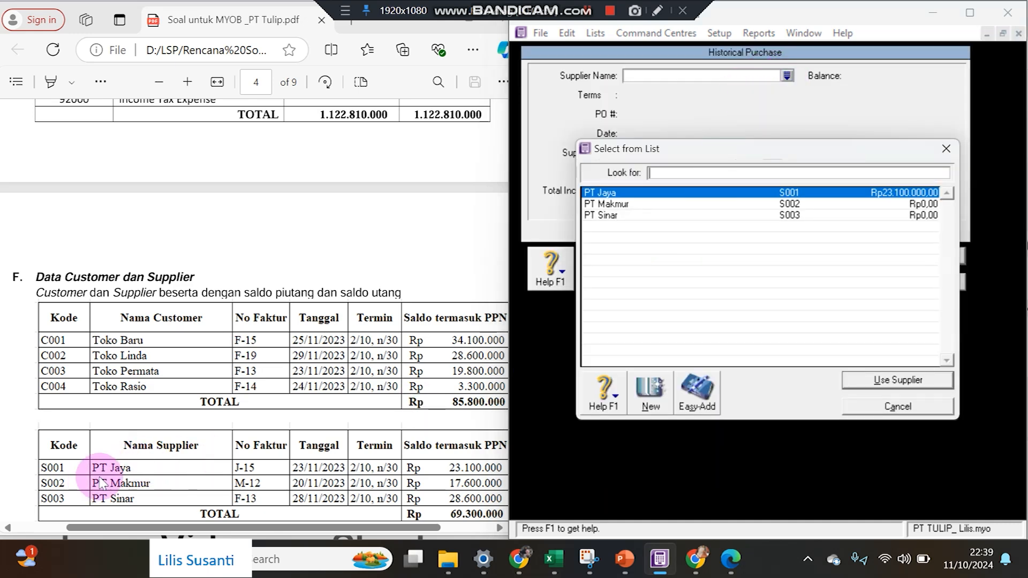
Choose PT Makmur as the supplier with 2% 10 Net 30 credit terms.
click(605, 204)
double_click(605, 205)
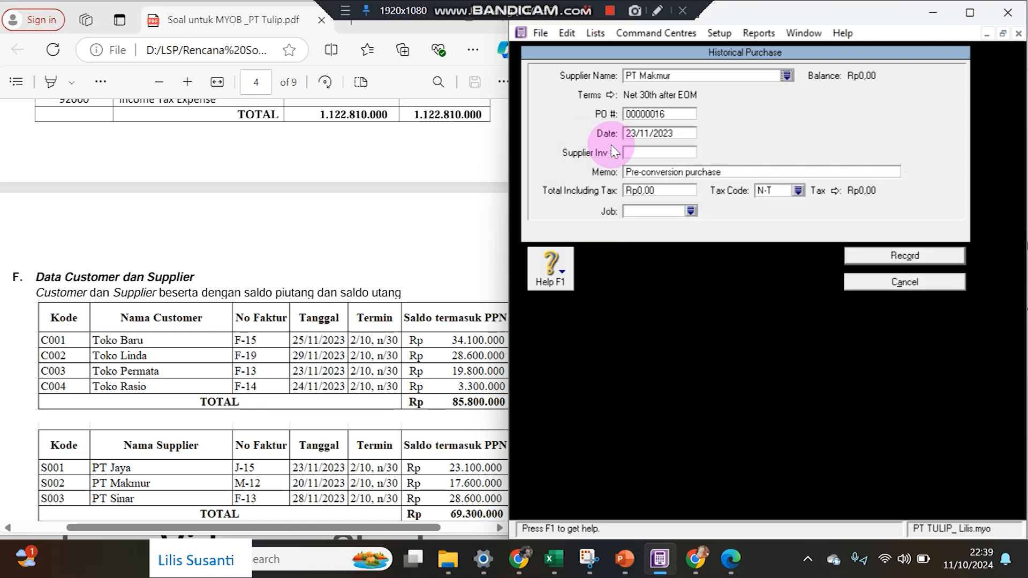
click(594, 96)
click(819, 178)
click(827, 211)
click(809, 198)
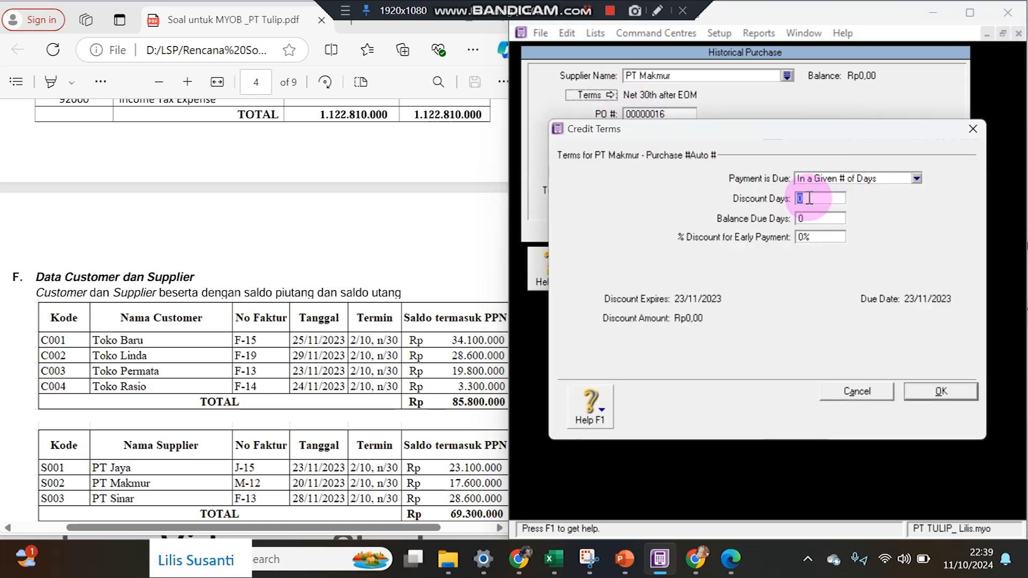
text(30)
key(Return)
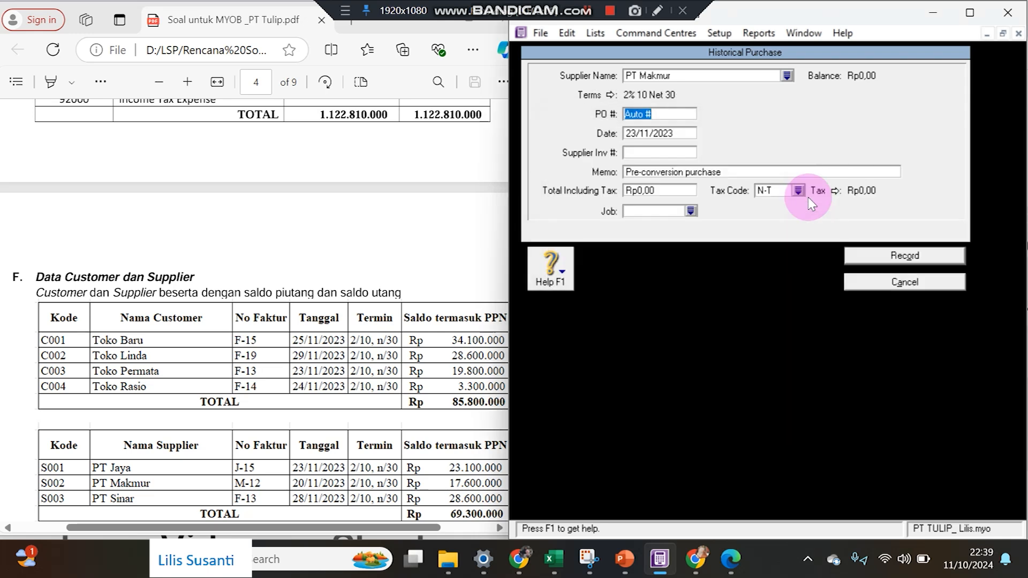
Enter PO M-12 dated 20/11/2023 for Rp17.600.000 and record the purchase.
text(M-12)
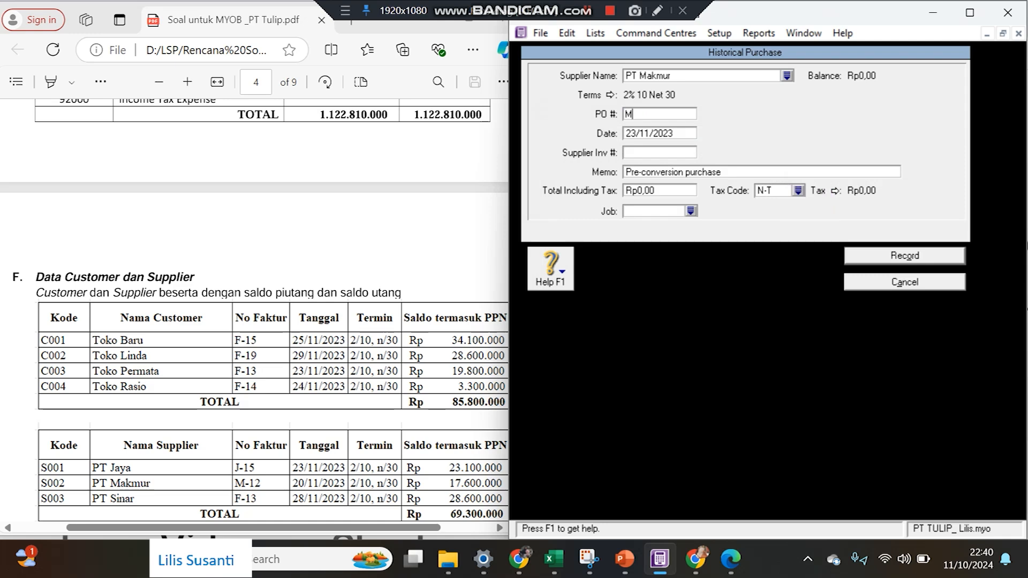
key(Tab)
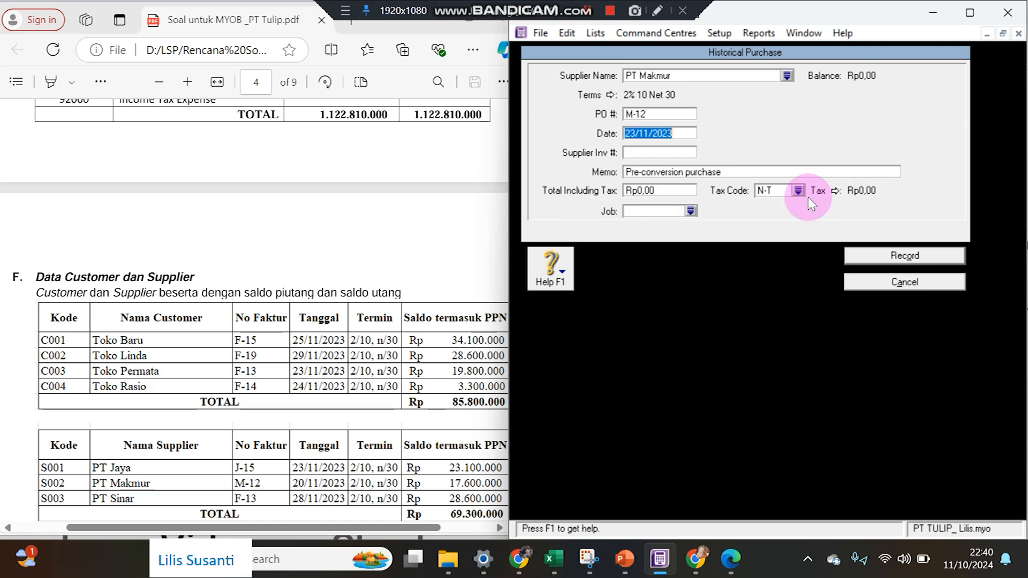
key(Left)
key(Left)
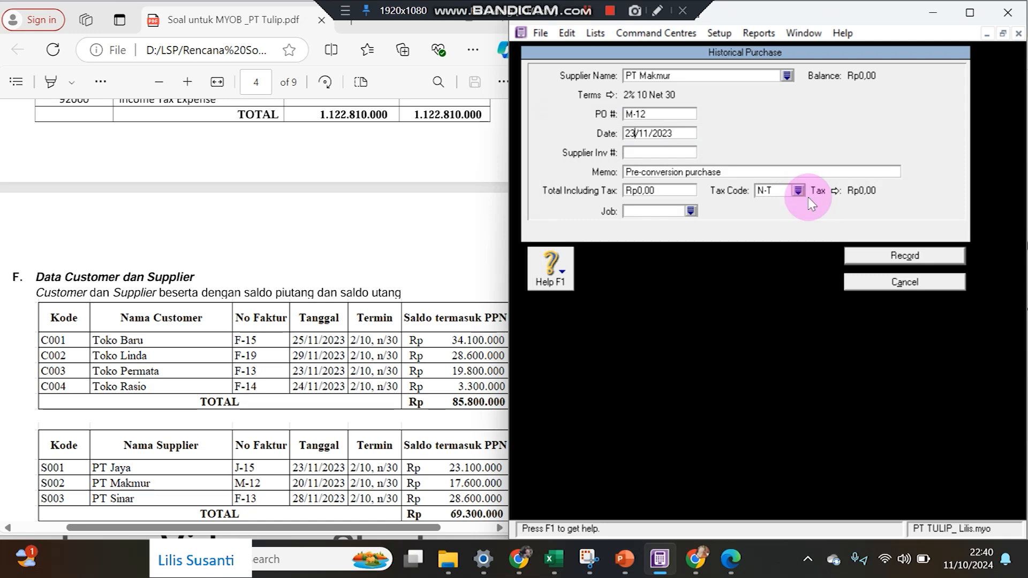
text(0)
key(Tab)
key(Tab)
key(Tab)
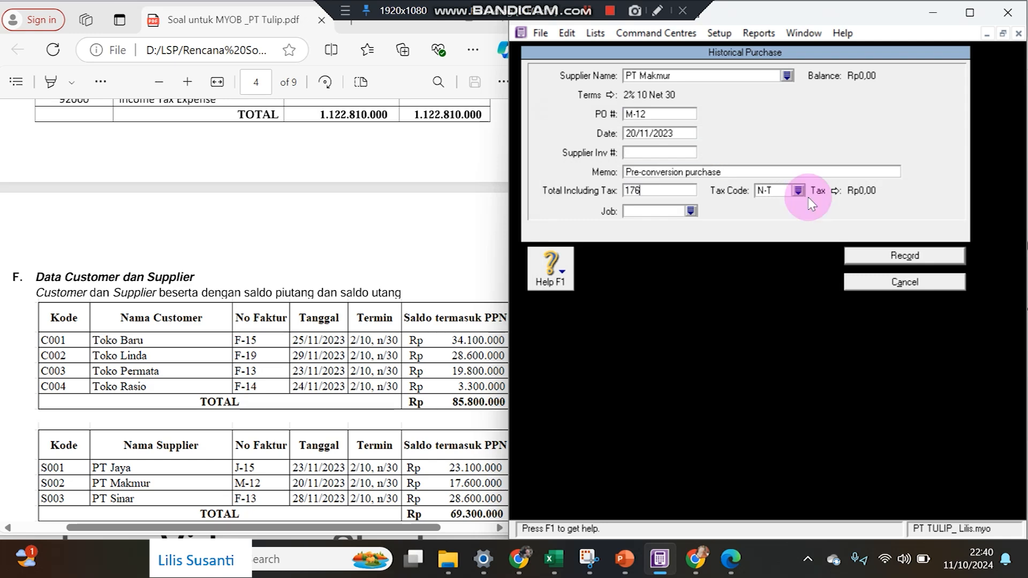
text(17.600.000)
key(Tab)
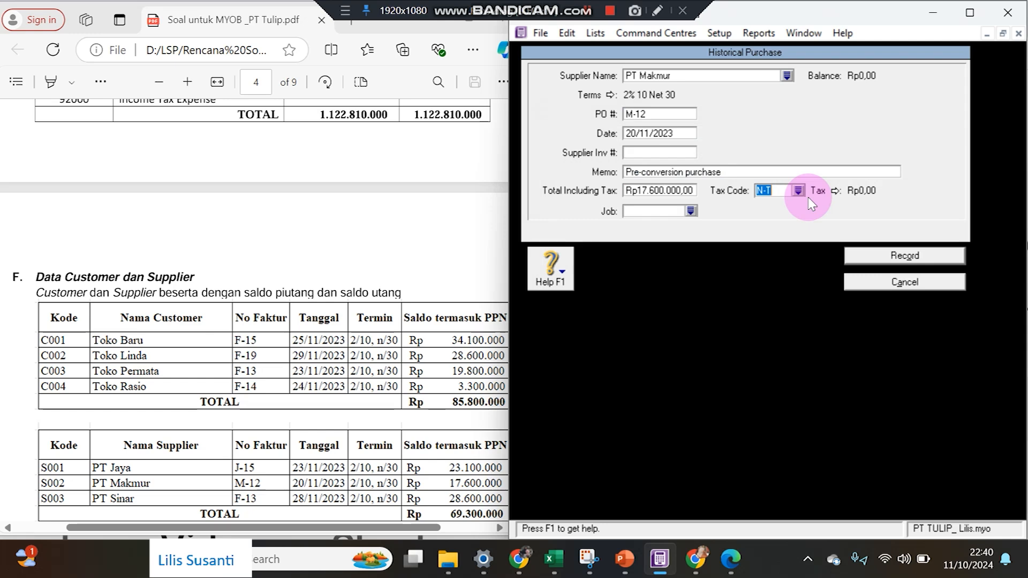
click(886, 256)
click(861, 475)
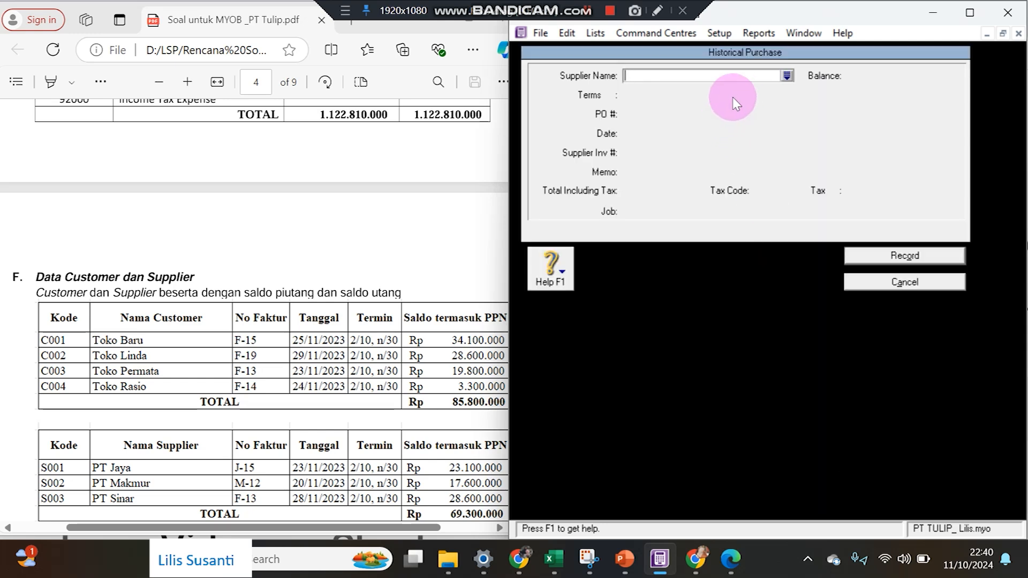
Choose PT Sinar as the supplier and set credit terms to 2% 10 Net 30.
click(787, 76)
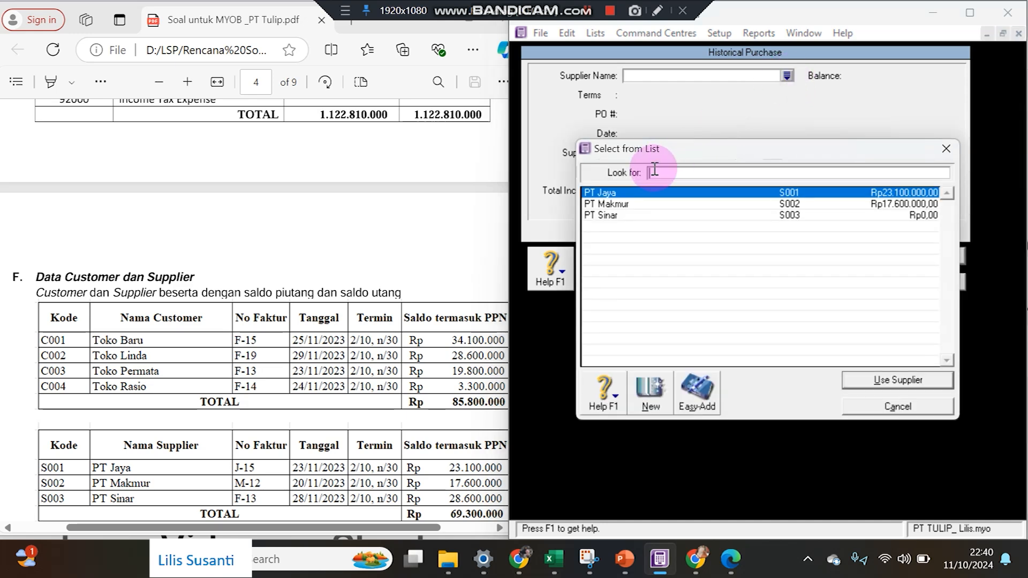
double_click(643, 214)
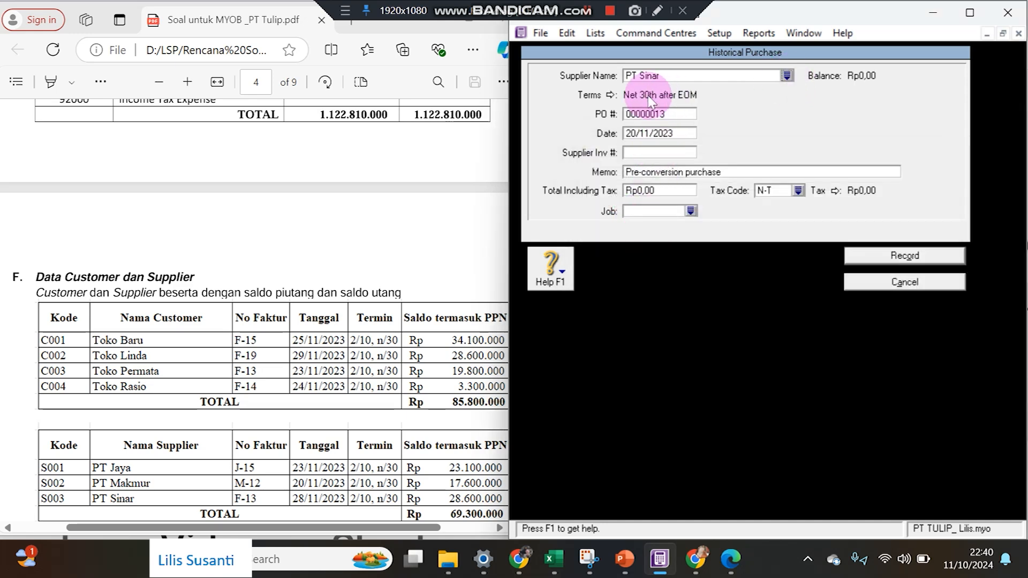
click(597, 95)
click(823, 182)
click(836, 214)
click(809, 197)
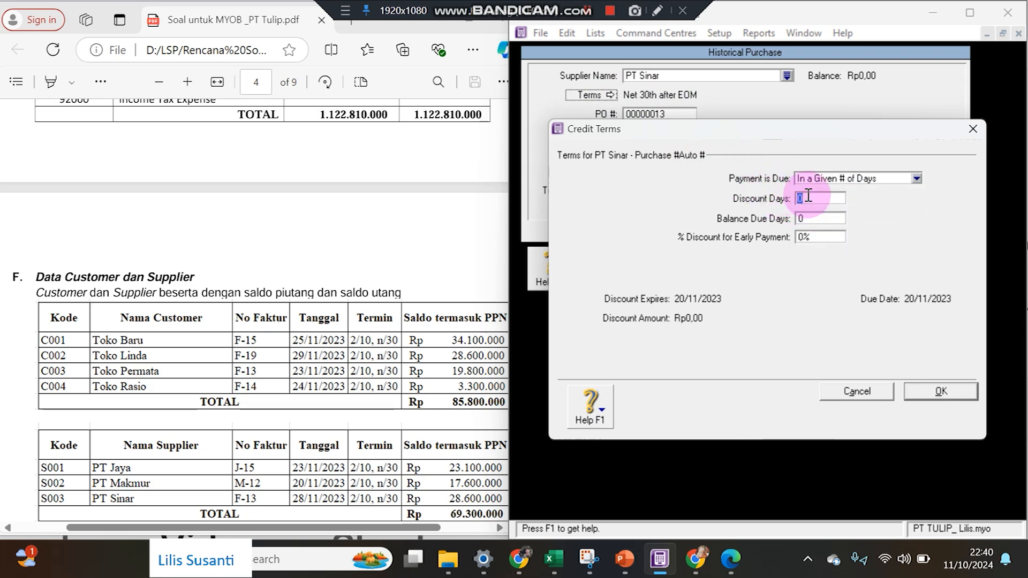
text(30)
key(Tab)
text(2)
key(Return)
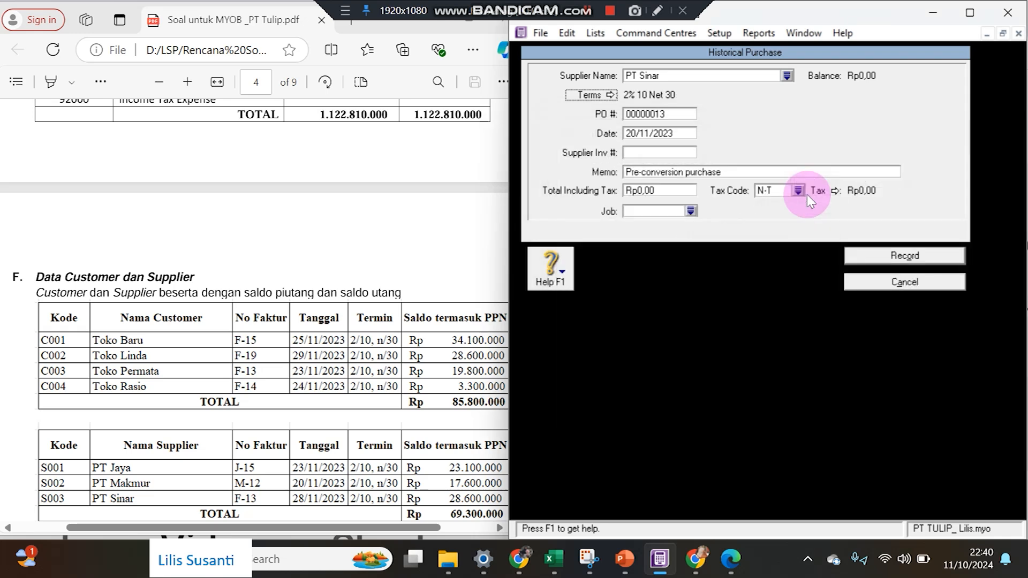
Record purchase F-13 dated 28/11/2023 for Rp28.600.000 and confirm the balanced payables.
key(Tab)
text(F-13)
key(Tab)
key(Left)
key(Left)
key(Left)
key(Left)
key(Left)
key(Left)
key(Left)
key(Left)
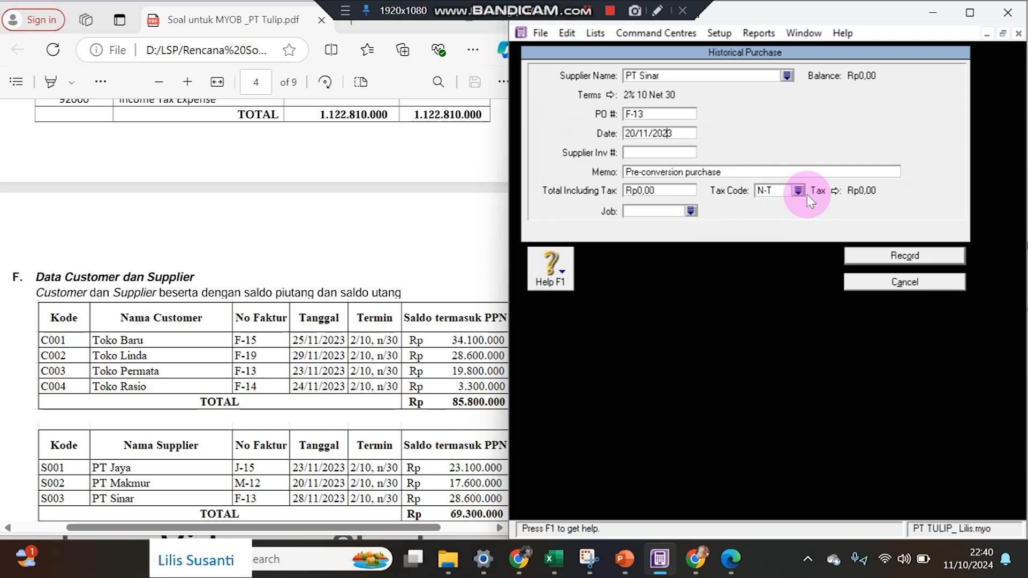
key(BackSpace)
text(8)
key(Tab)
key(Tab)
key(Tab)
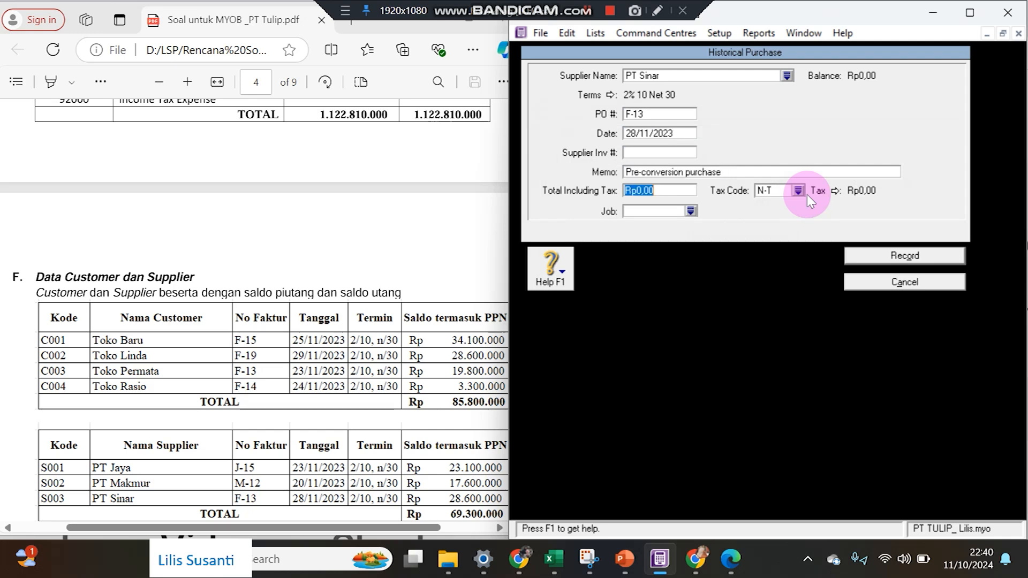
text(28.600.000)
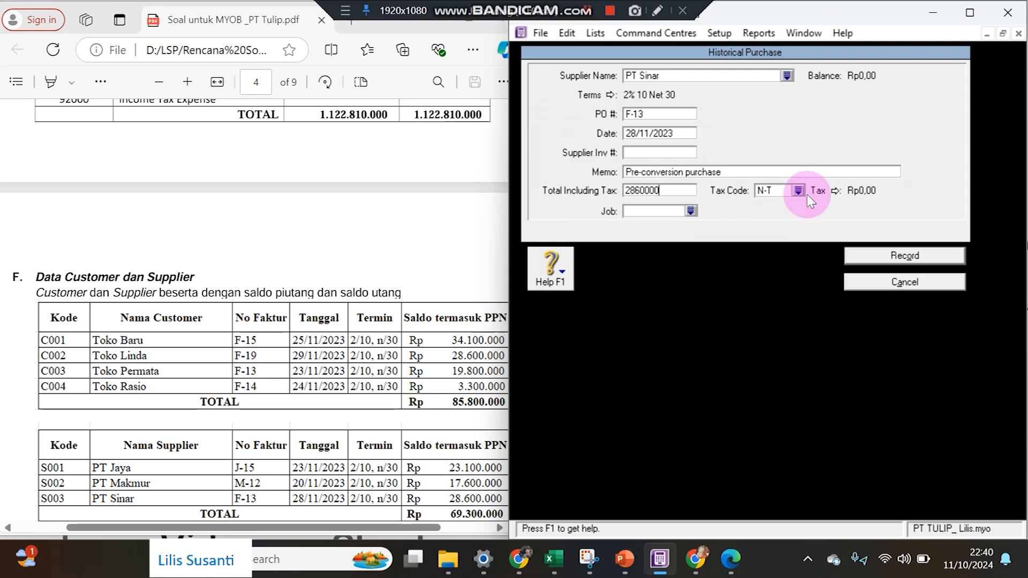
key(Tab)
click(857, 257)
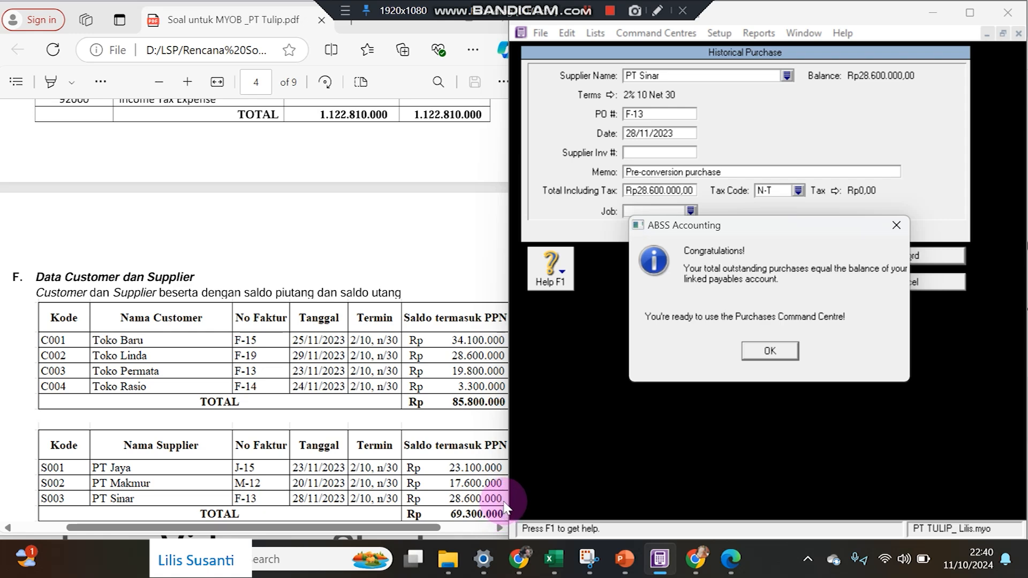
click(768, 351)
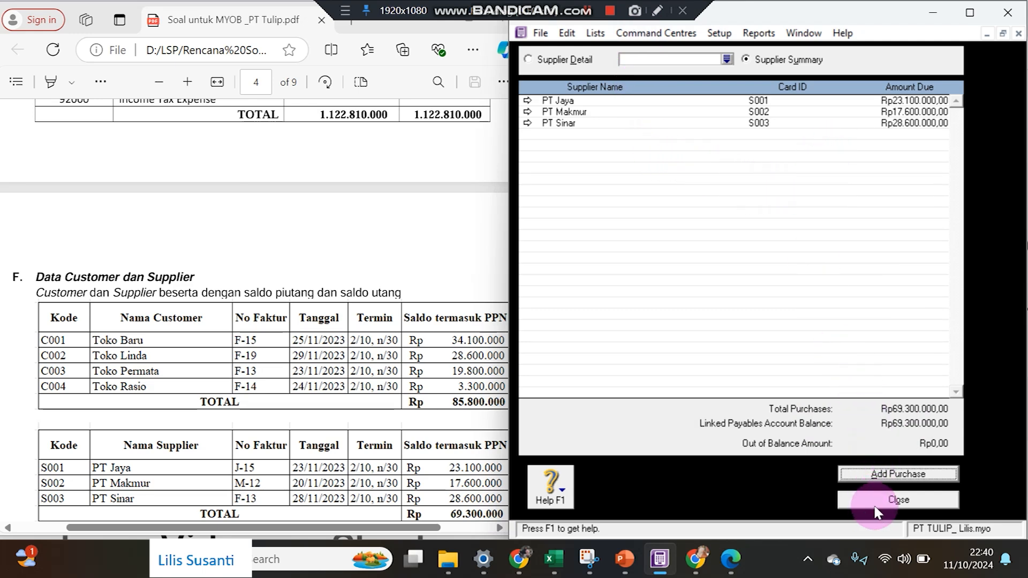
Close the supplier summary and Cards List, then open the Transaction Journal from 01/10/2000.
click(892, 500)
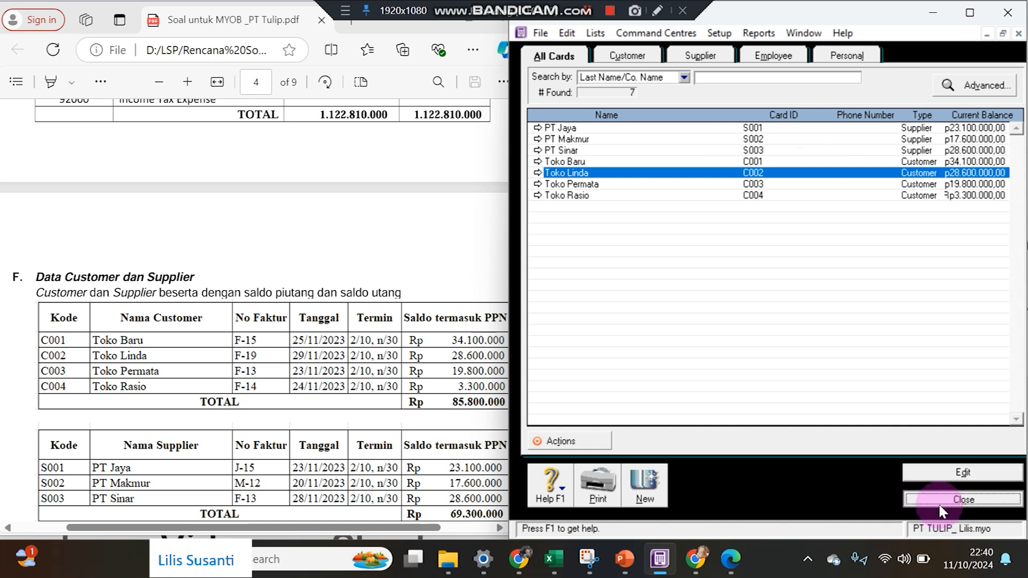
click(938, 501)
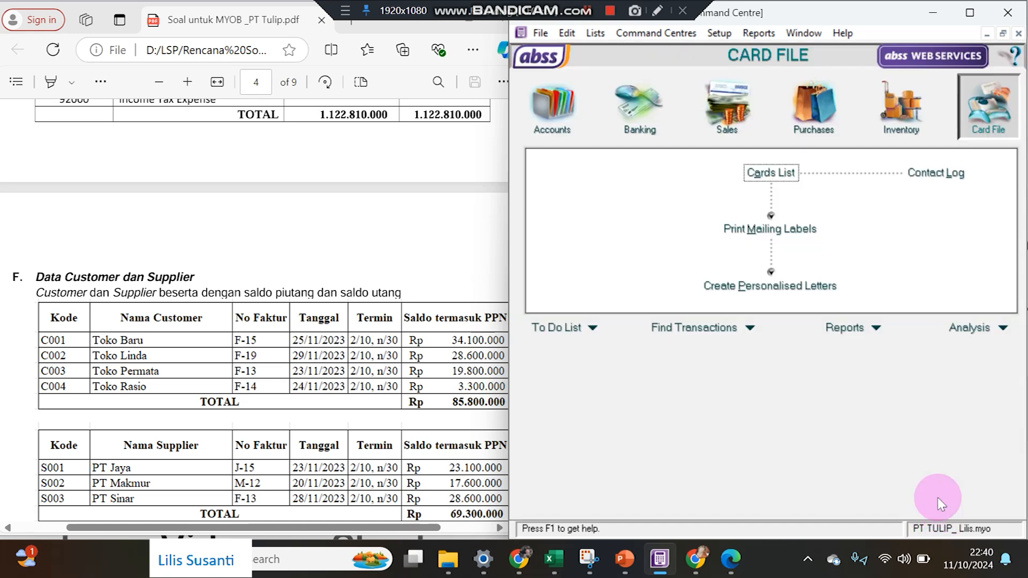
click(901, 107)
click(761, 293)
click(646, 78)
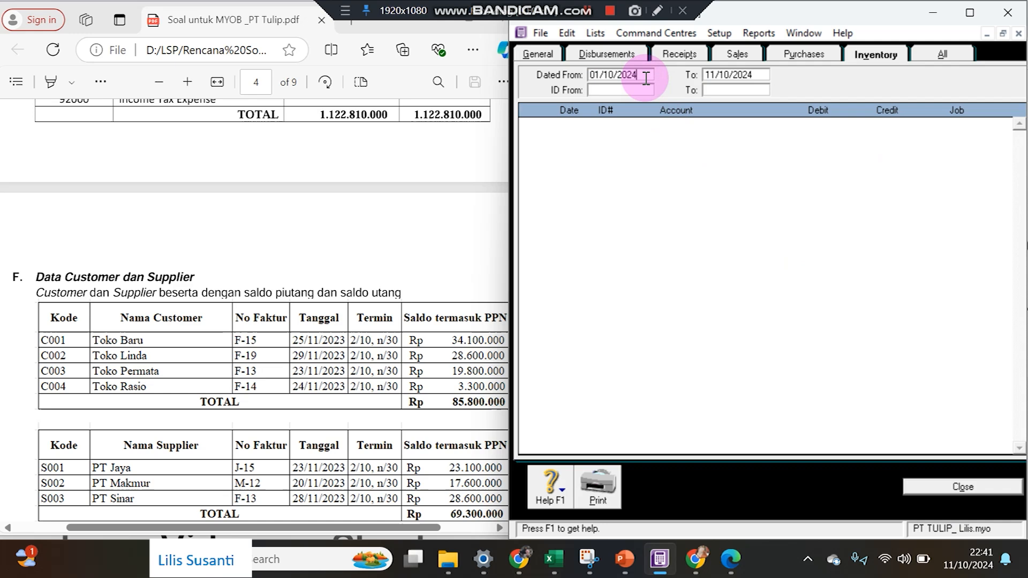
text(0)
key(Tab)
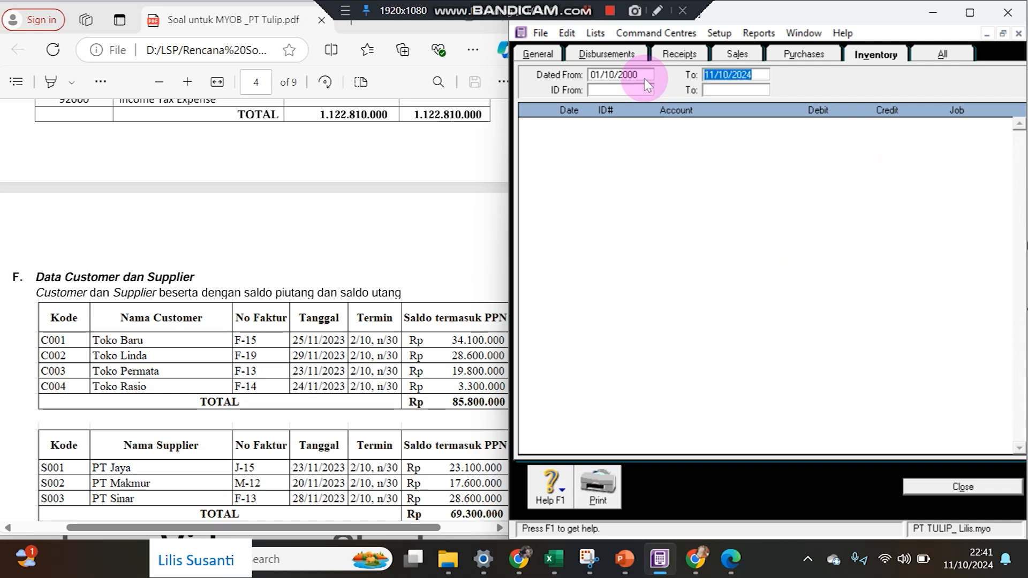
Review the journal's Sales, Purchases and All entries.
click(741, 58)
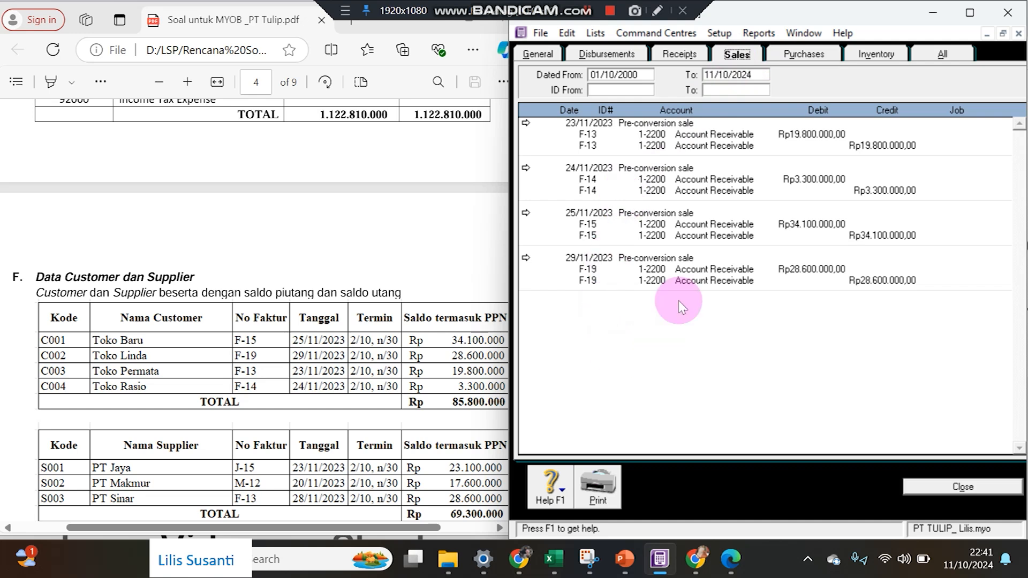
click(795, 54)
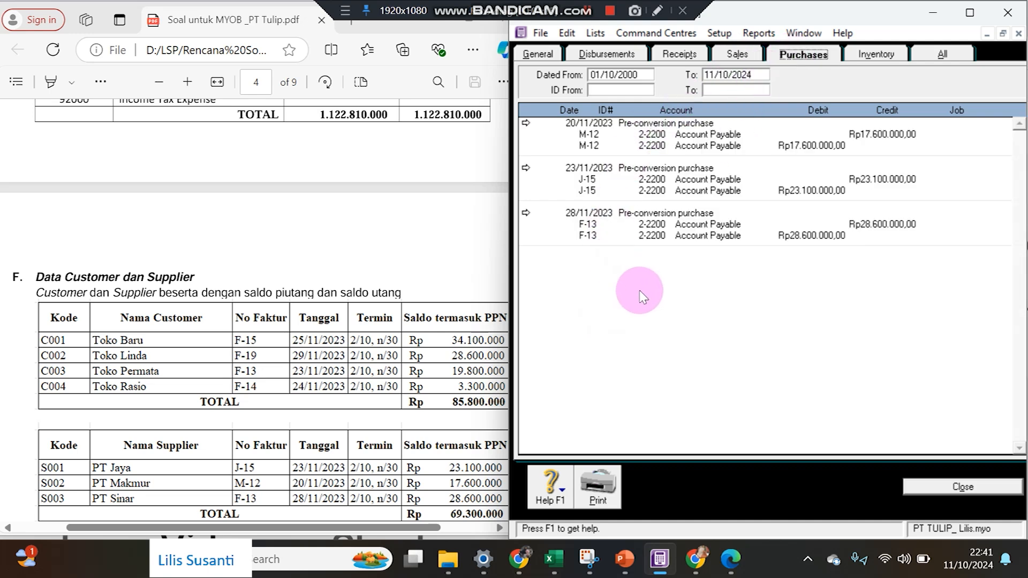
click(935, 54)
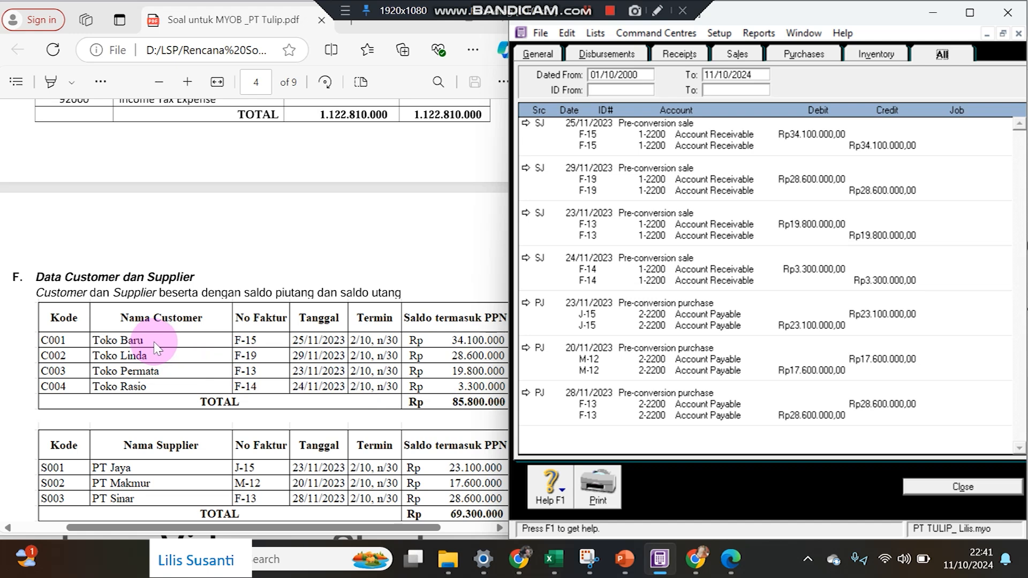
Review Toko Baru's F-15 sale and close it without changes.
click(526, 125)
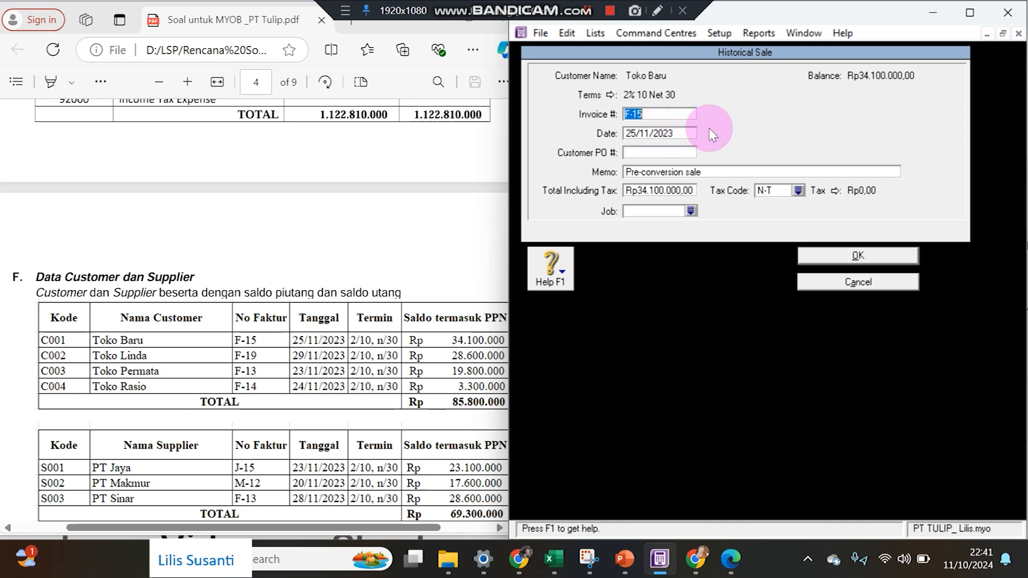
right_click(743, 94)
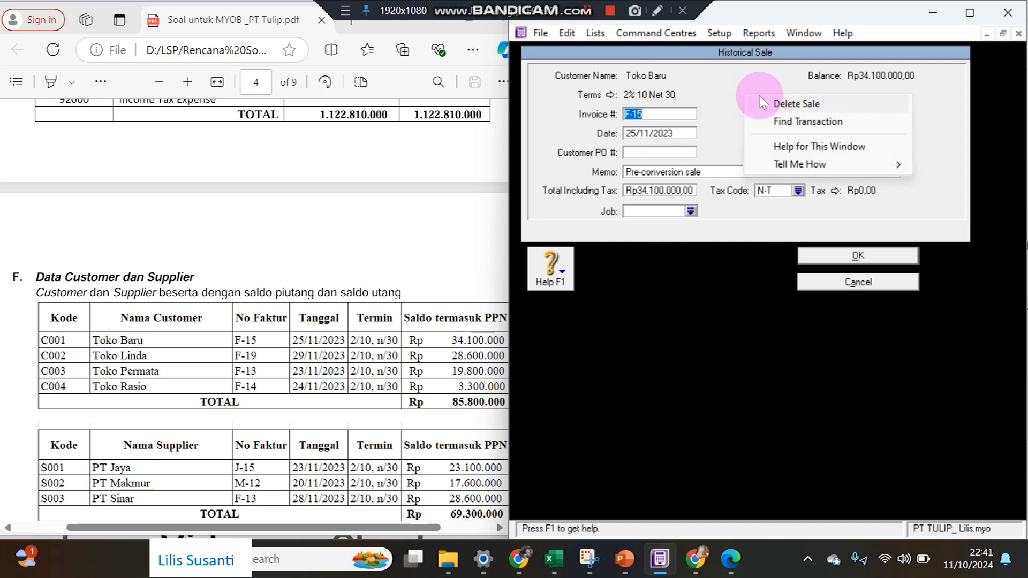
click(824, 294)
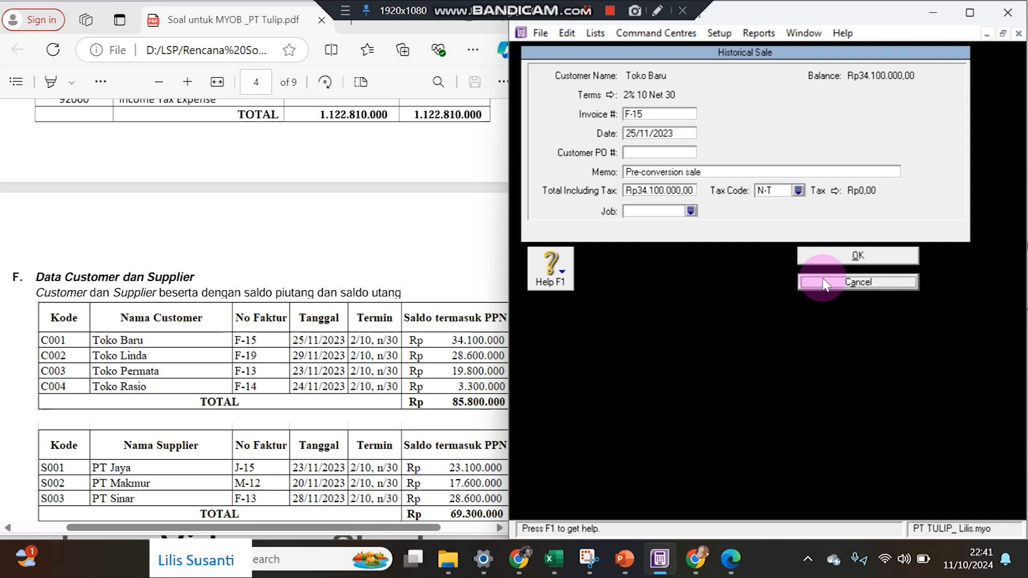
click(835, 282)
Dismiss the Setup menu unused and close the Transaction Journal.
click(719, 33)
mouse_move(732, 78)
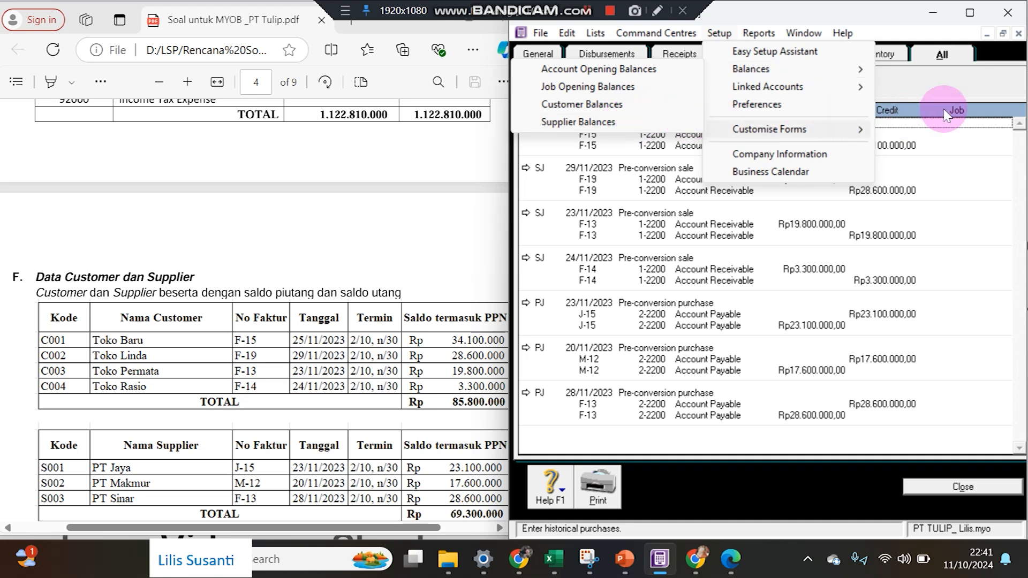
click(946, 90)
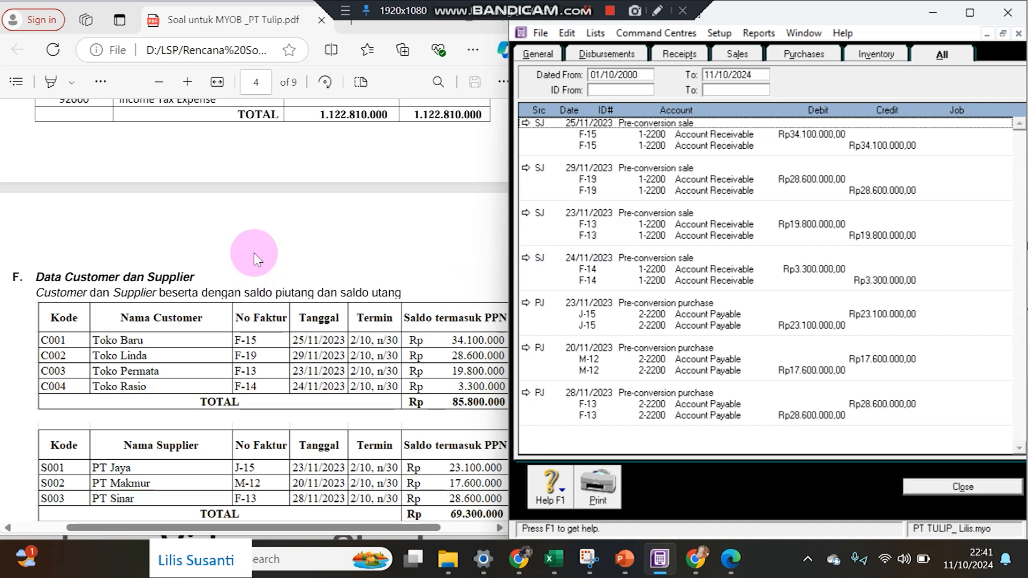
scroll(256, 259, down, 2)
scroll(255, 258, down, 3)
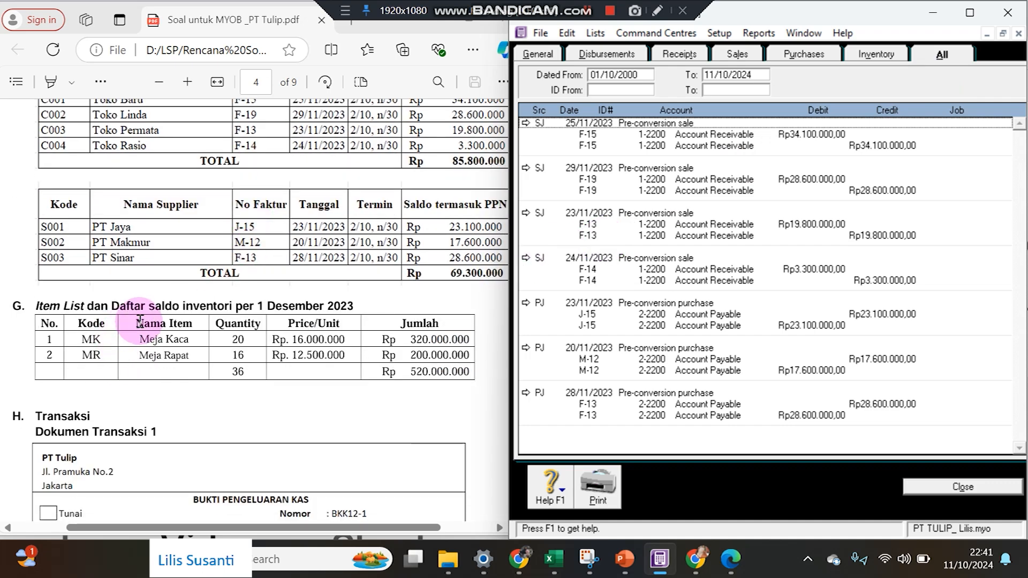
scroll(140, 320, up, 2)
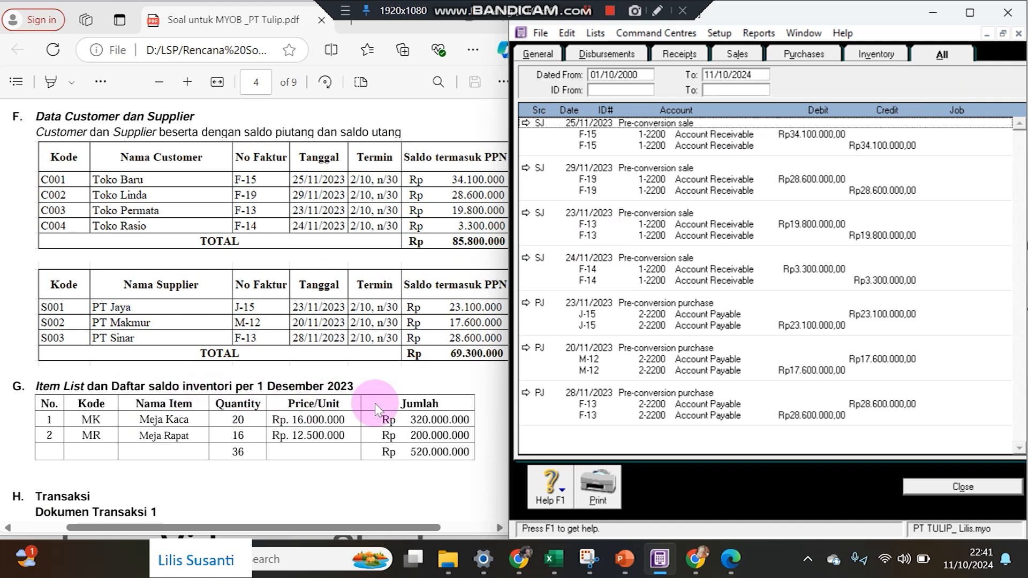
click(913, 487)
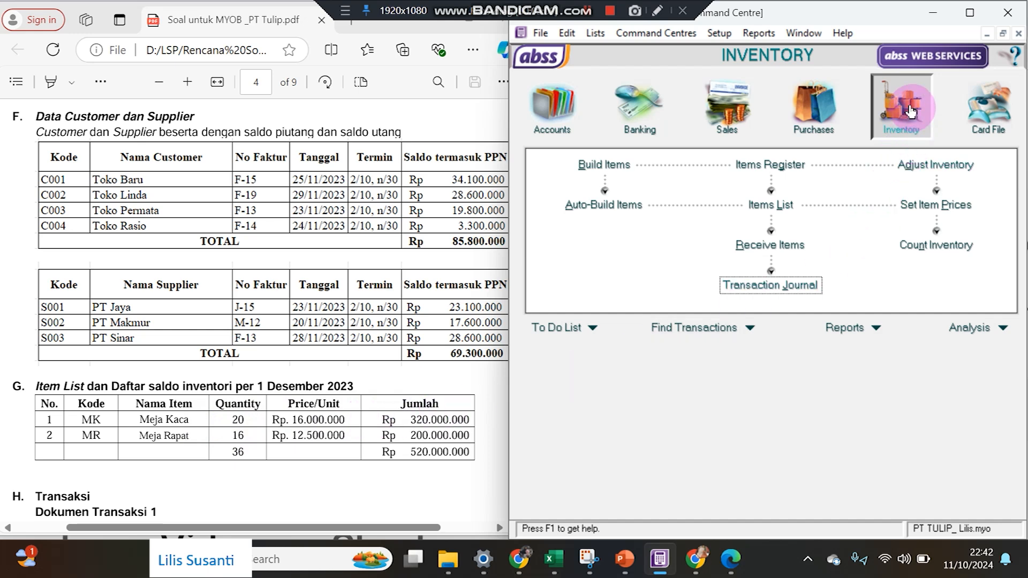
Start a new inventory item MK, Meja Kaca, from the Items List.
click(545, 114)
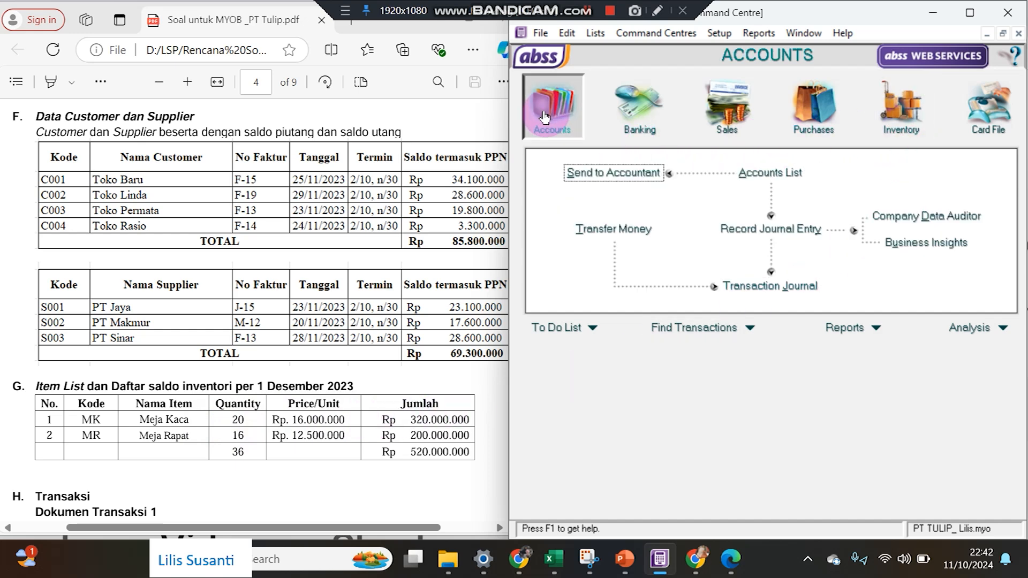
click(975, 113)
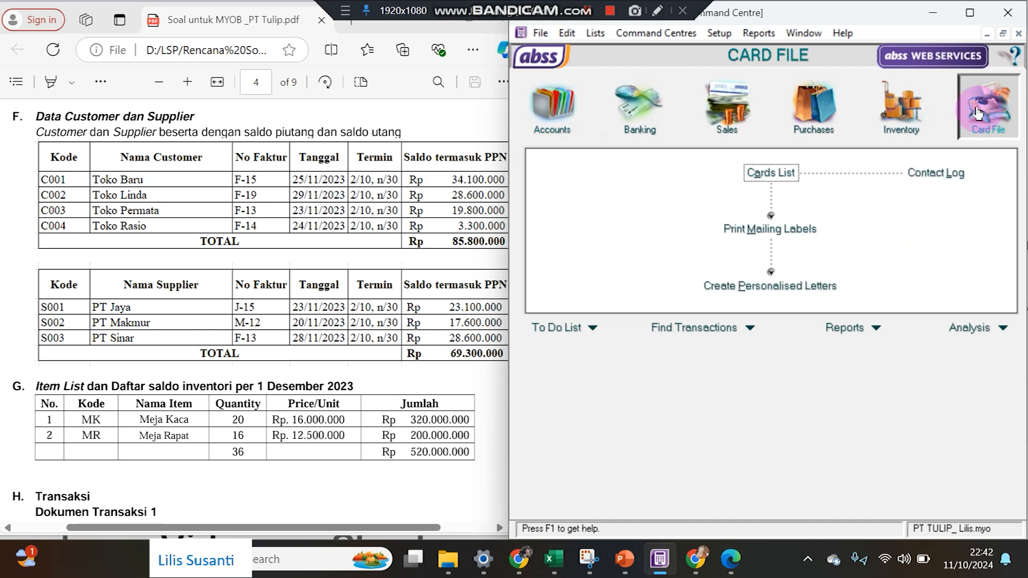
click(904, 117)
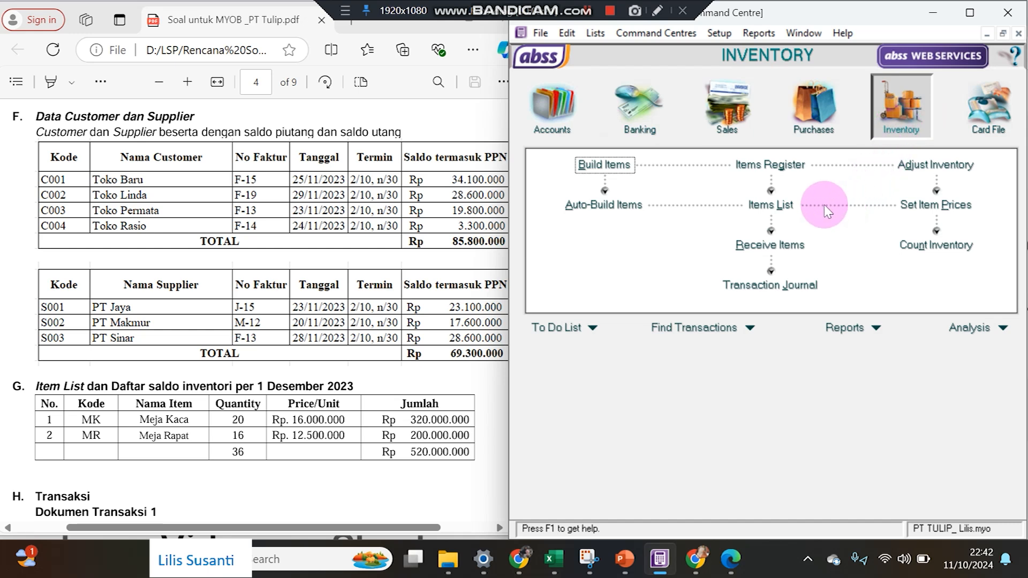
click(782, 207)
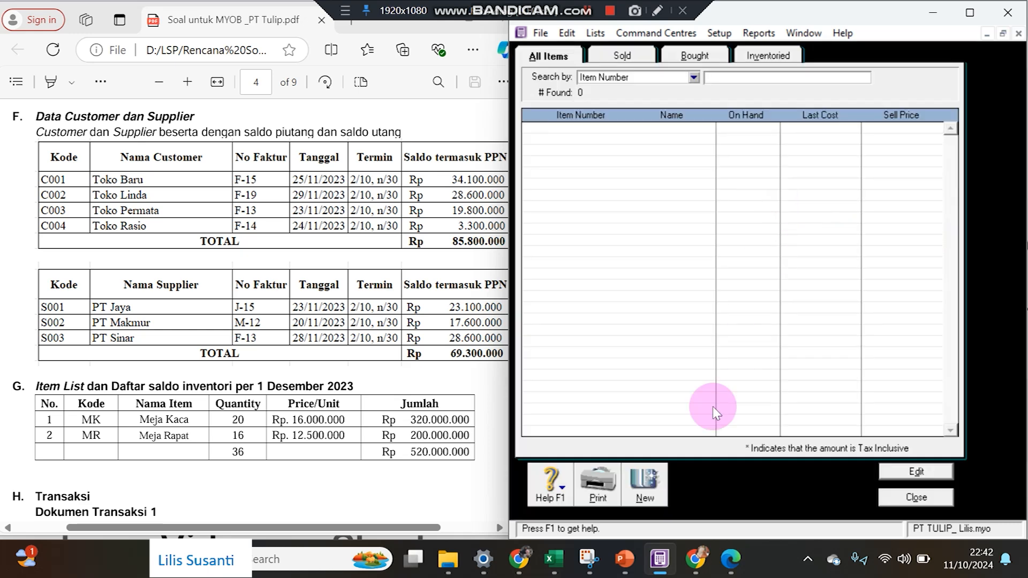
click(649, 492)
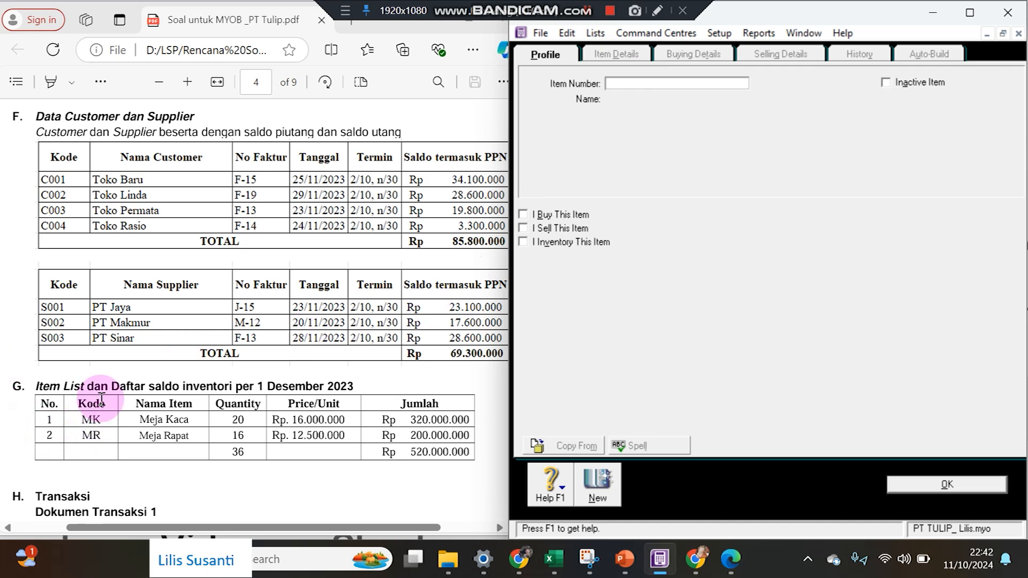
key(Tab)
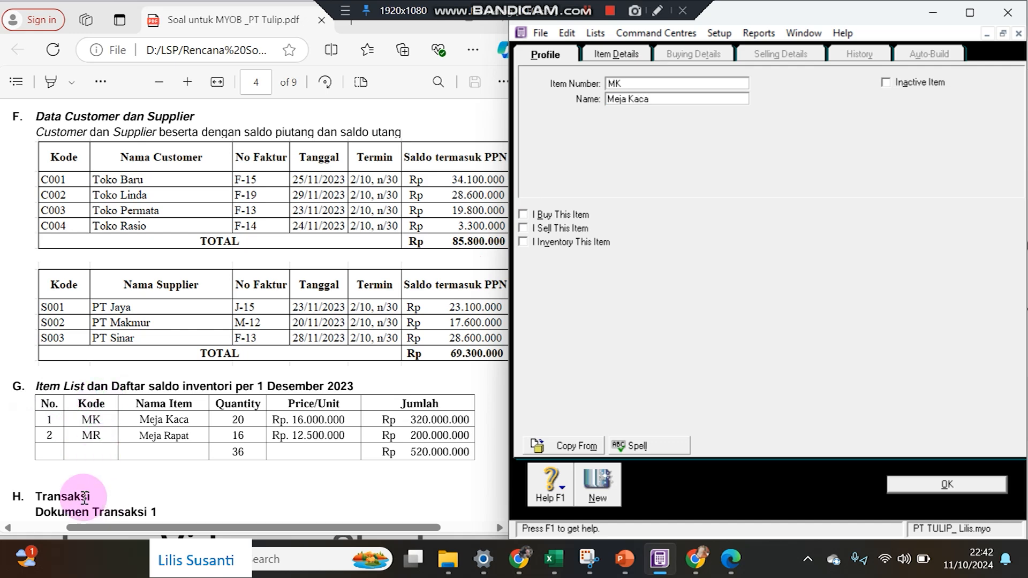
Mark Meja Kaca bought, sold and inventoried with accounts 5-1000, 4-1000 and 1-2800.
click(523, 215)
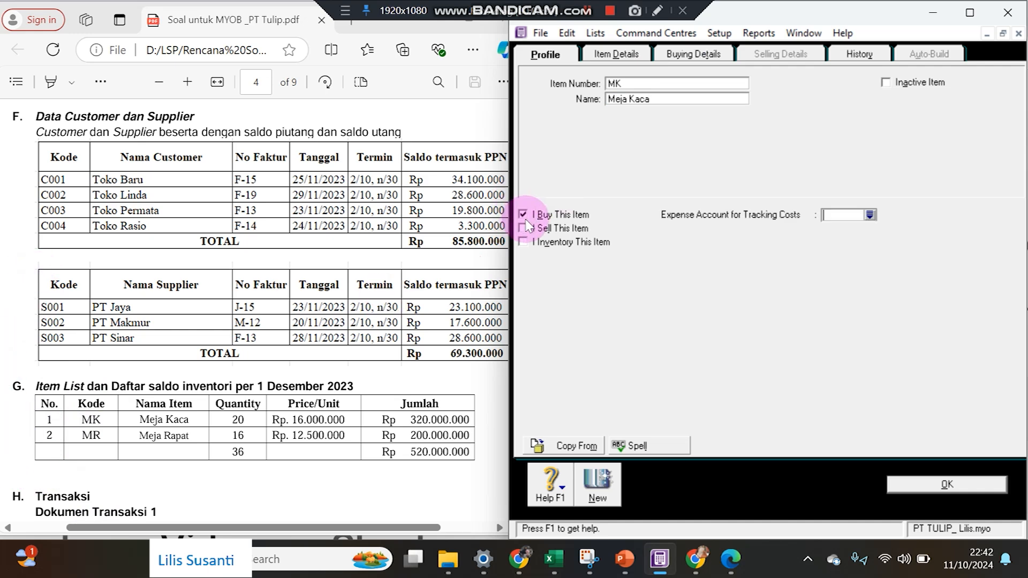
click(523, 227)
click(522, 241)
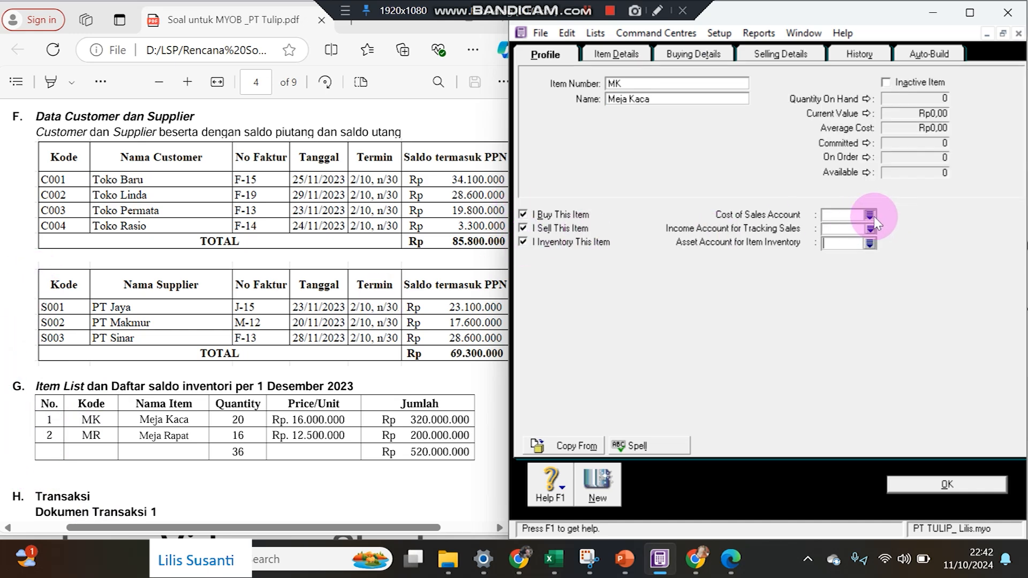
click(869, 215)
double_click(663, 234)
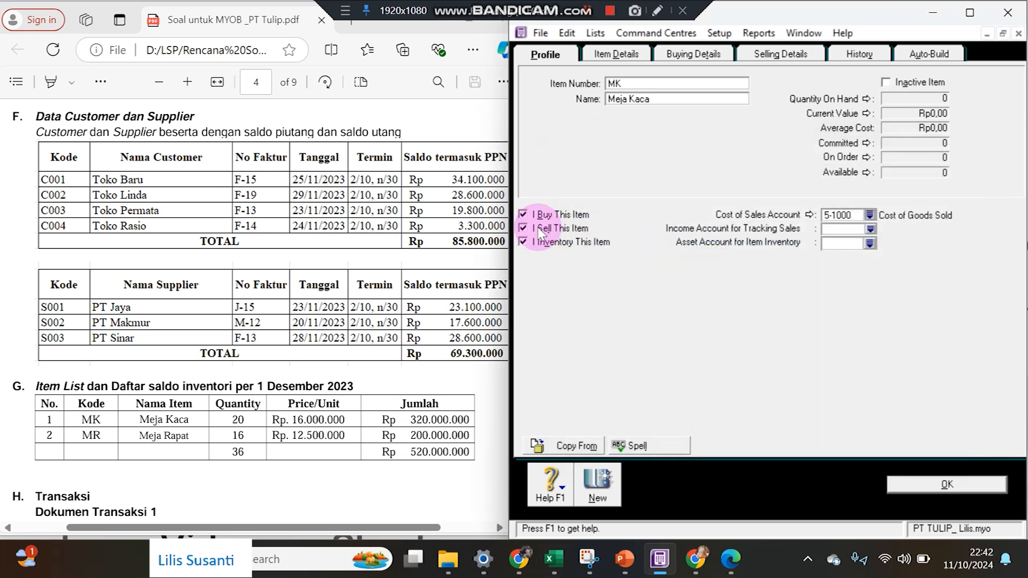
click(870, 229)
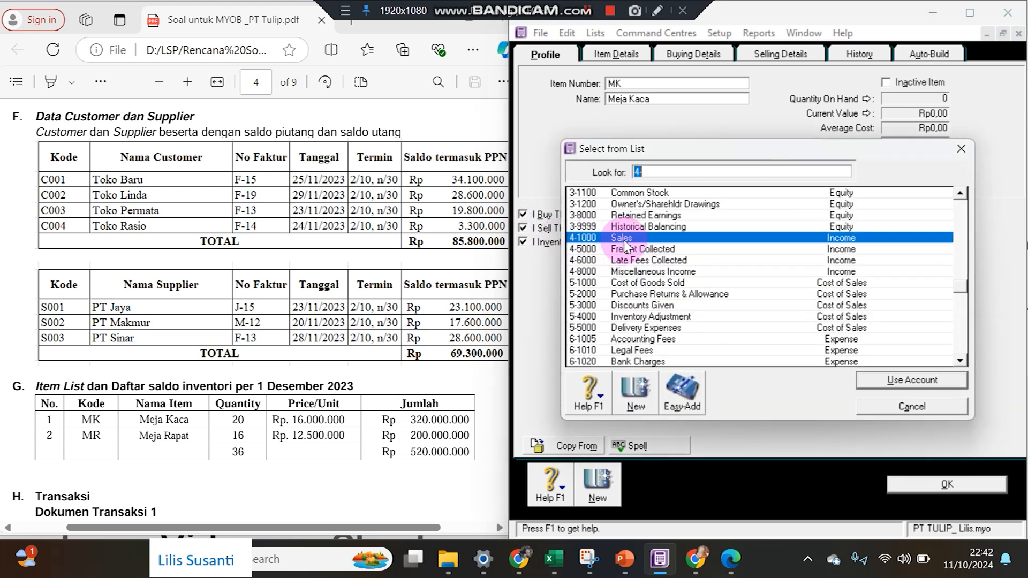
double_click(625, 242)
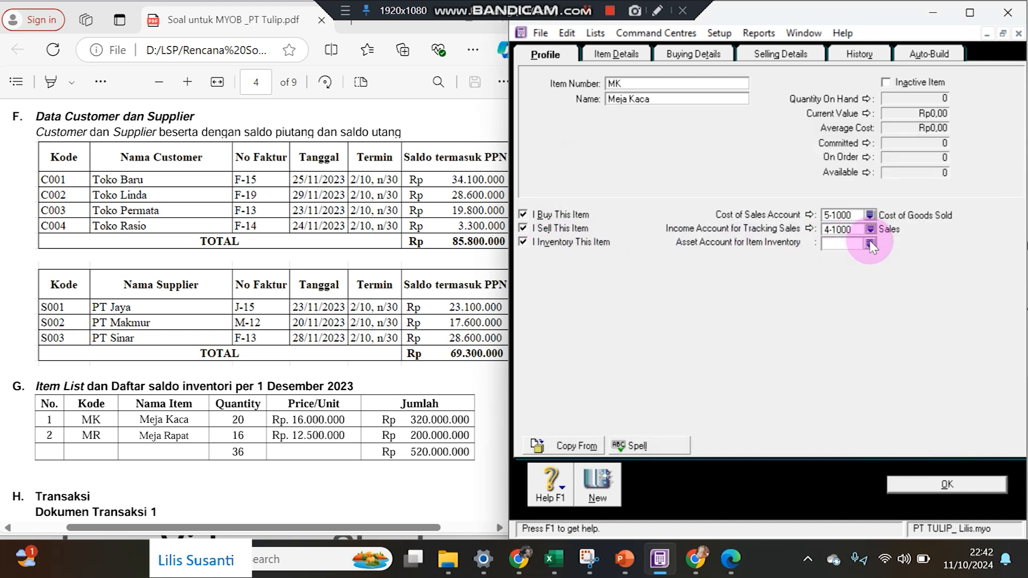
click(869, 244)
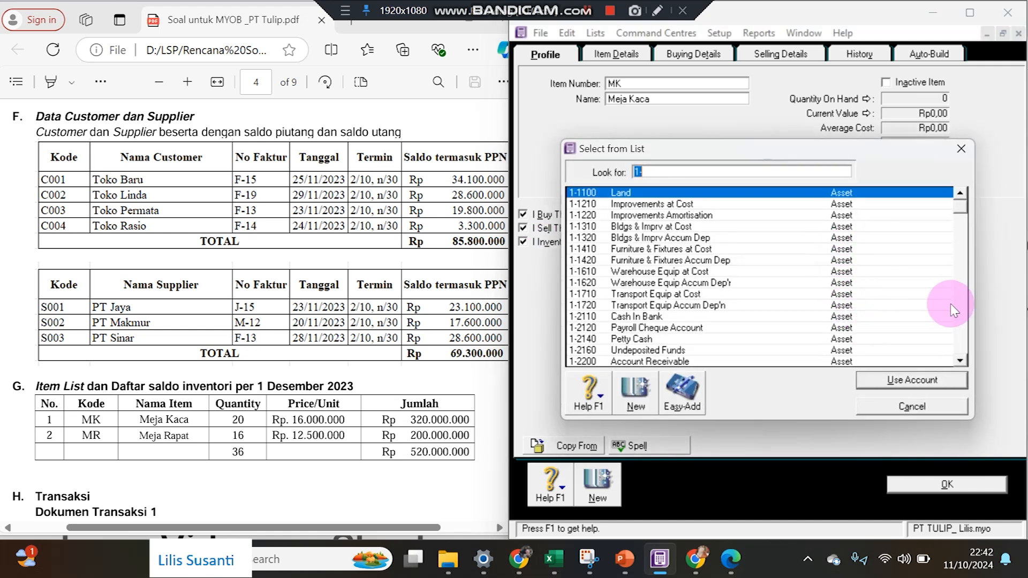
scroll(952, 294, down, 5)
double_click(674, 250)
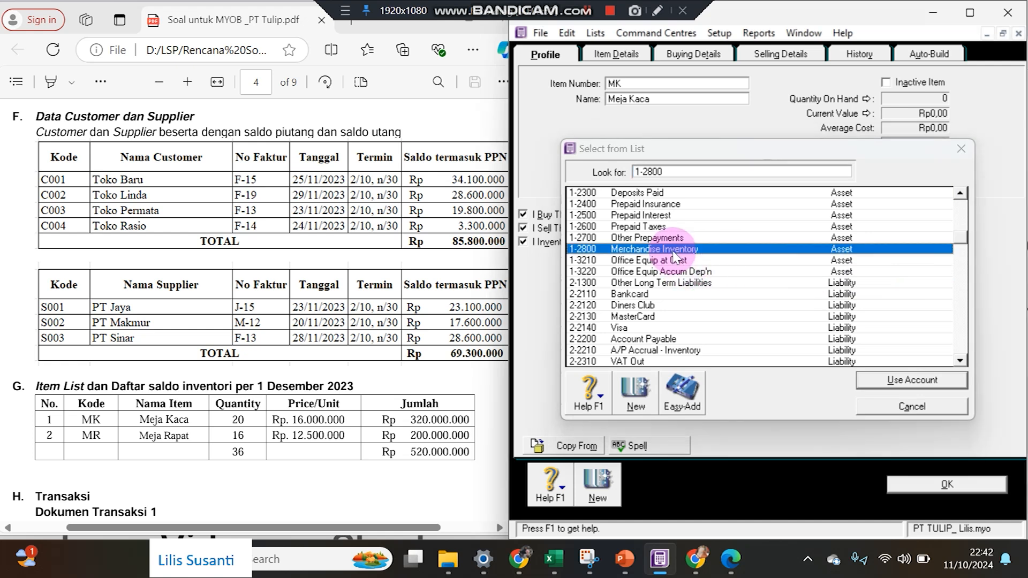
Give Meja Kaca Unit measures and PPN tax when bought and sold, then save it, ignoring spelling.
click(691, 54)
click(703, 124)
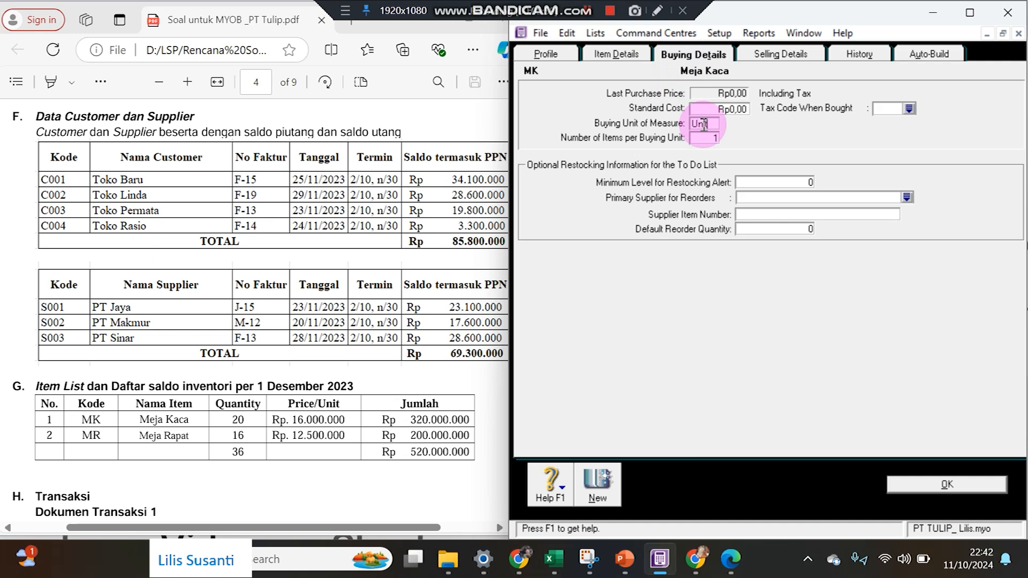
click(908, 109)
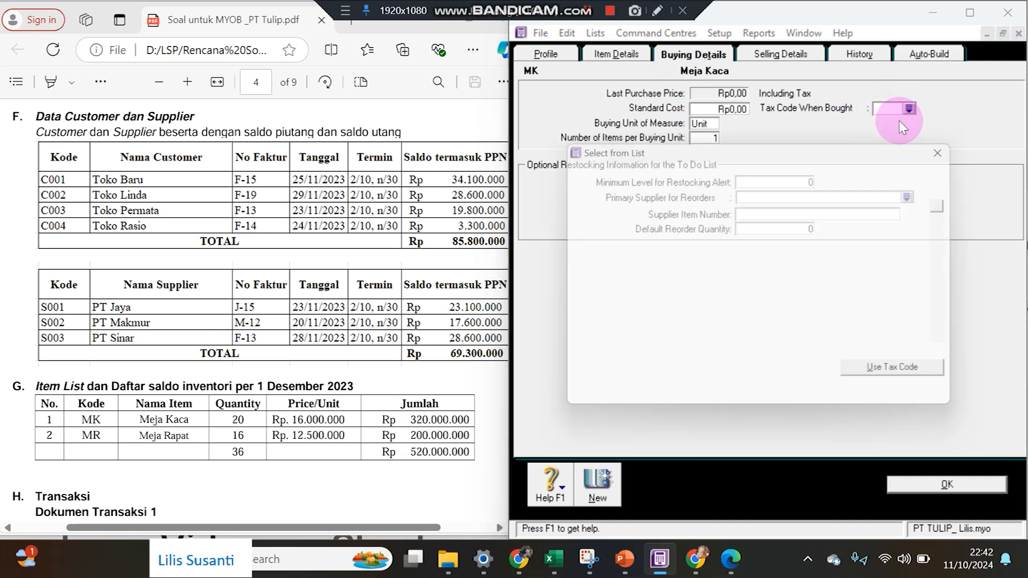
text(PPN)
key(Return)
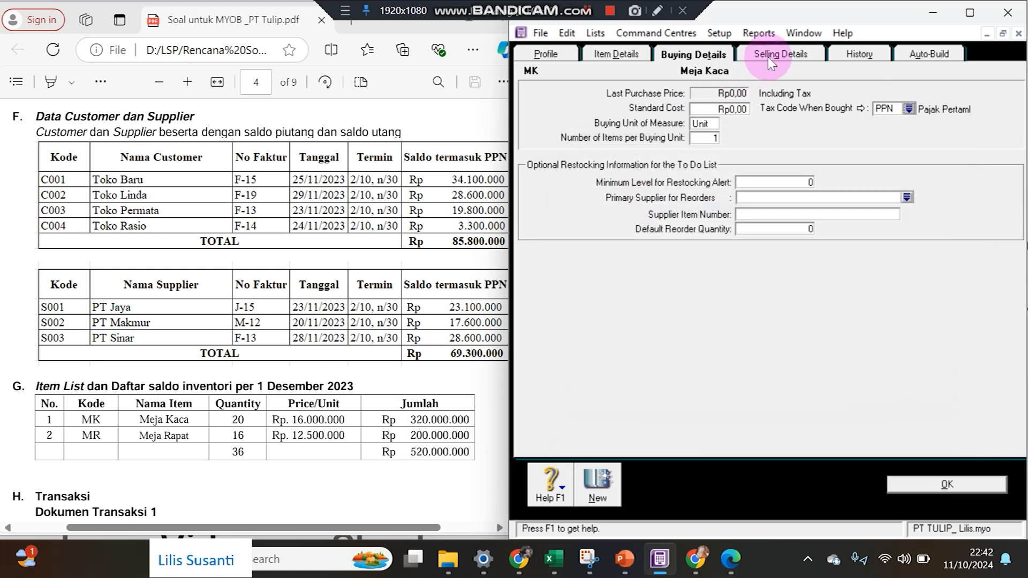
click(777, 54)
click(880, 86)
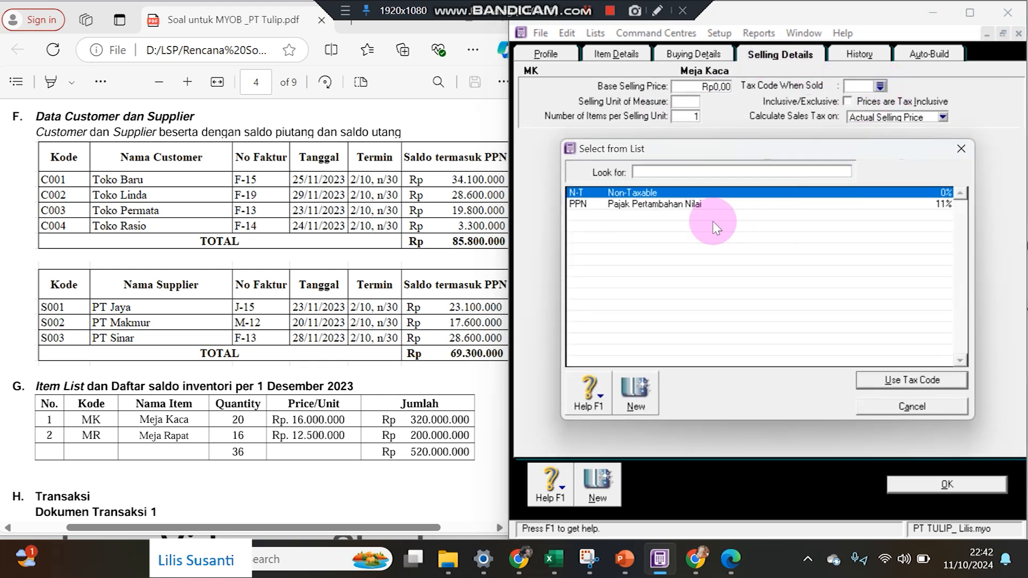
double_click(710, 205)
text(Unit)
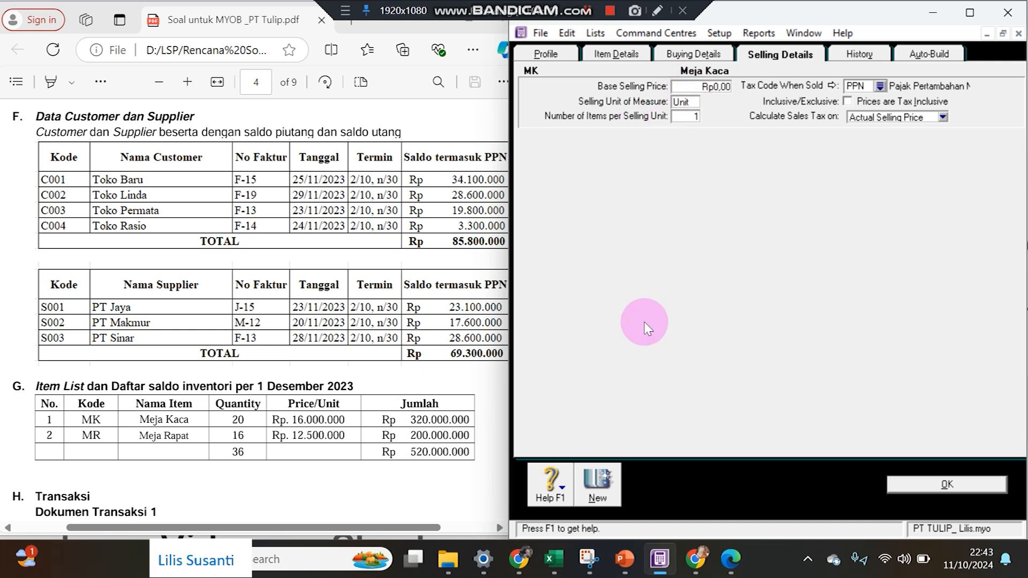
click(596, 471)
click(643, 304)
click(637, 301)
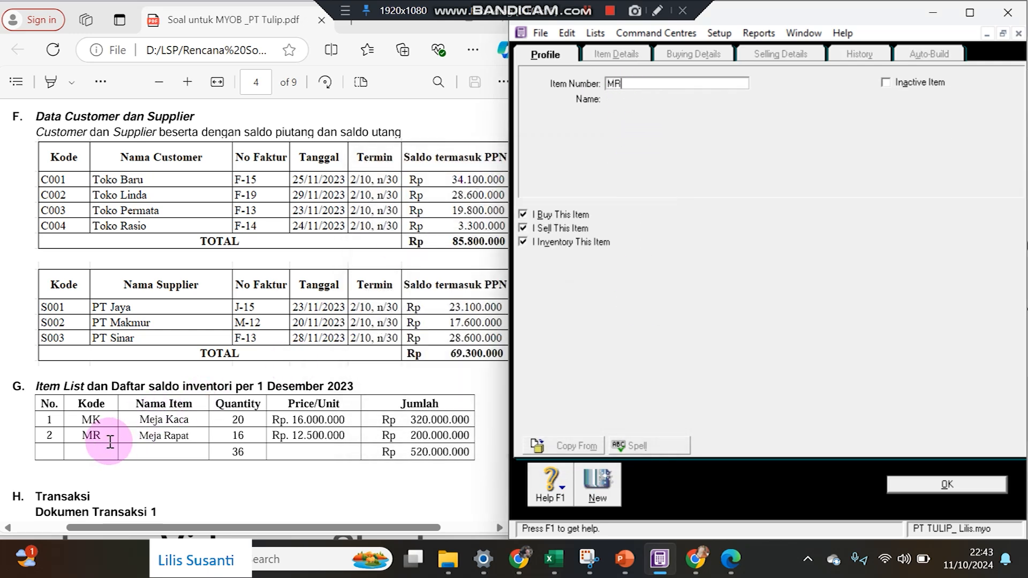
Save inventory item MR, Meja Rapat, ignoring the spelling flag.
text(MR)
key(Tab)
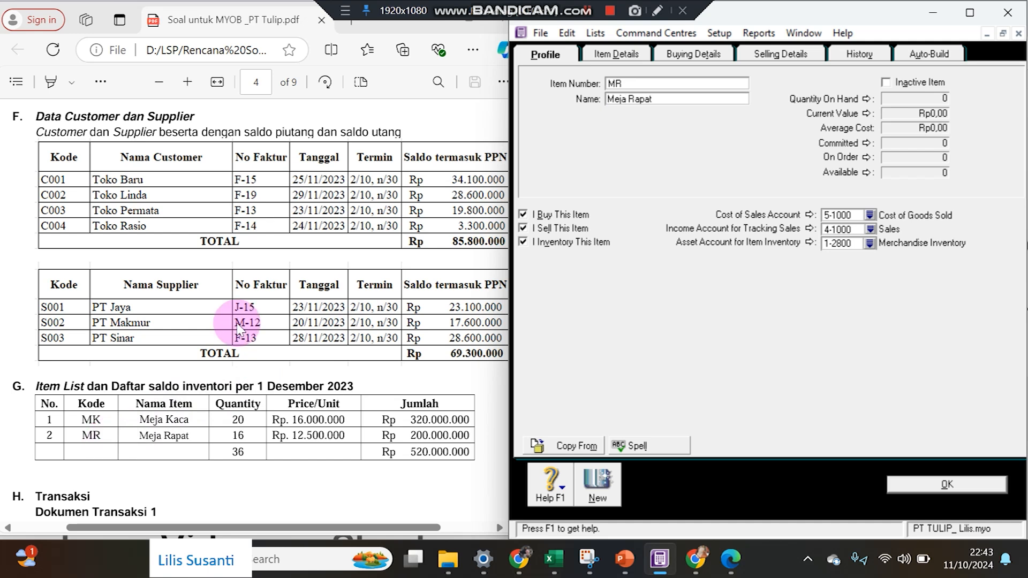
click(705, 63)
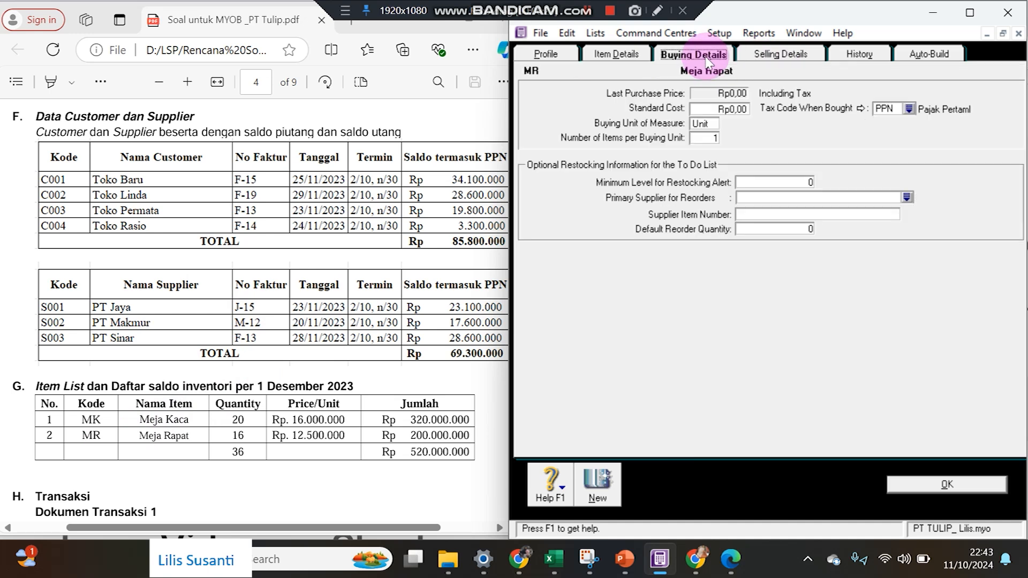
click(932, 485)
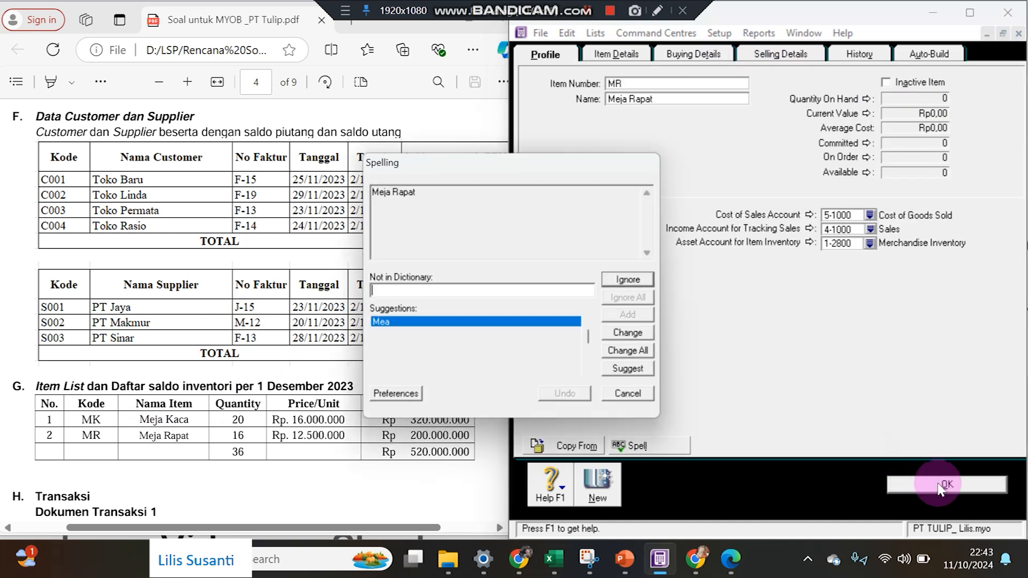
click(616, 299)
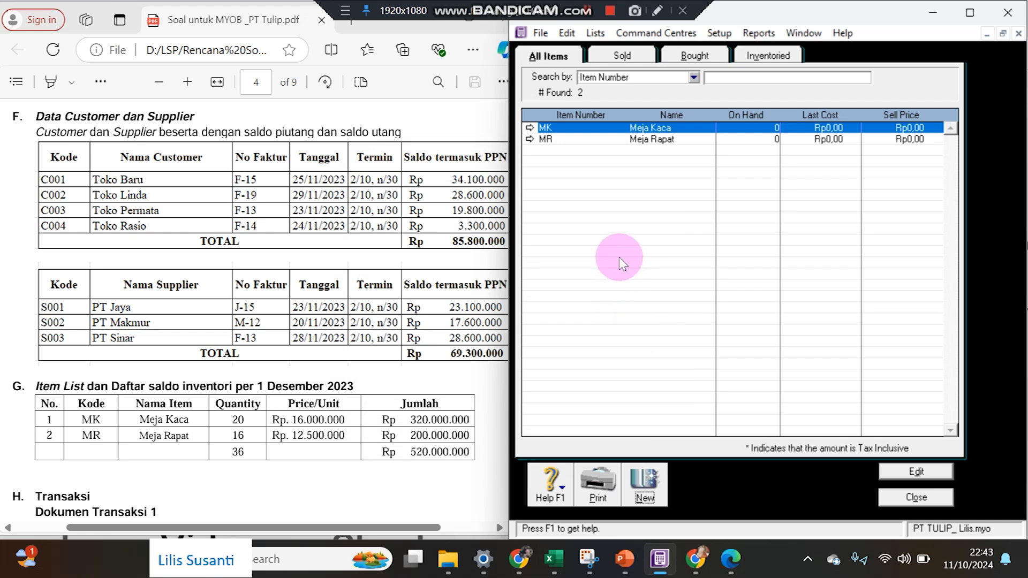
Re-save the Meja Kaca record and close the Items List.
click(531, 130)
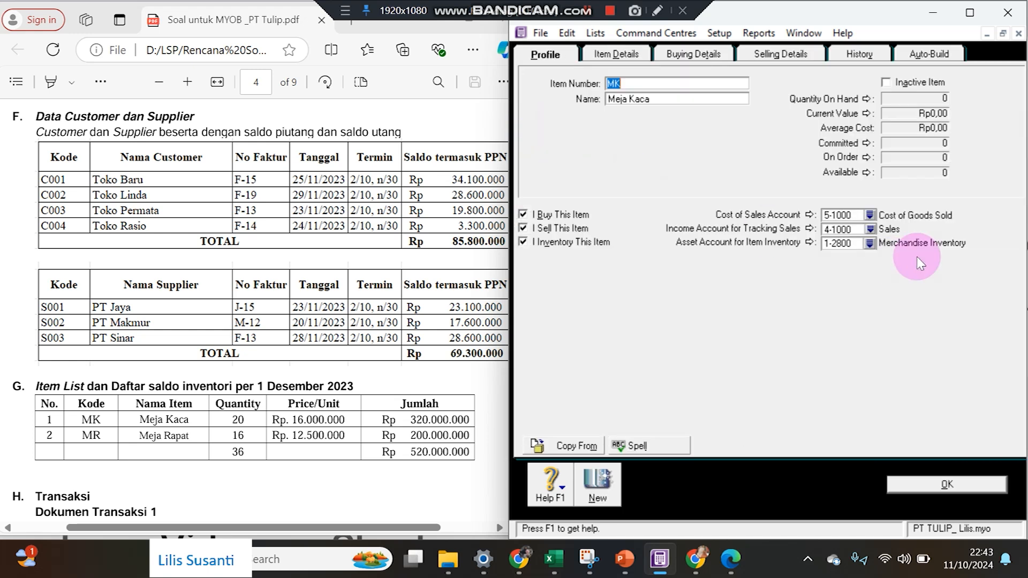
click(950, 483)
click(642, 302)
click(642, 302)
click(932, 471)
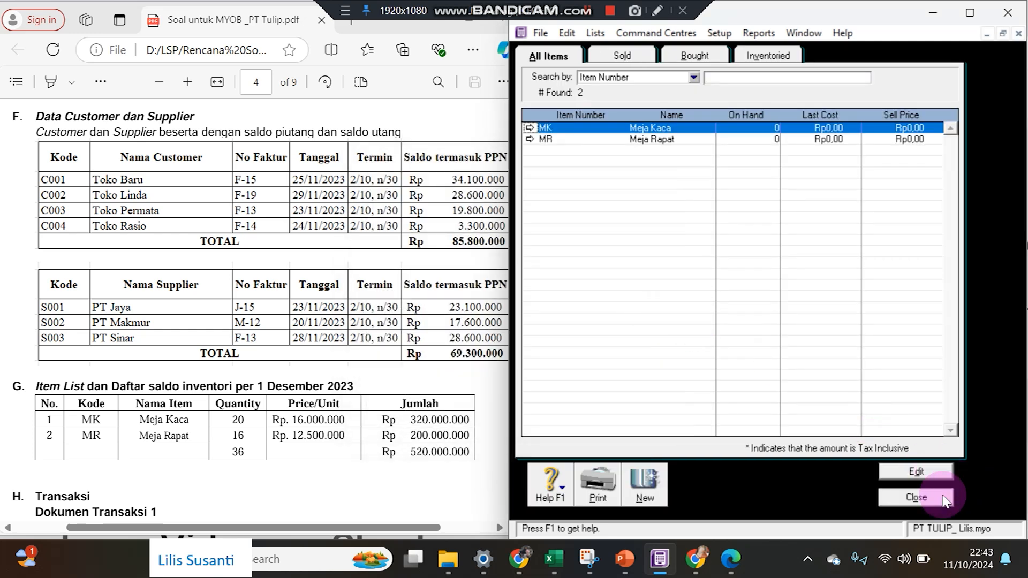
click(915, 497)
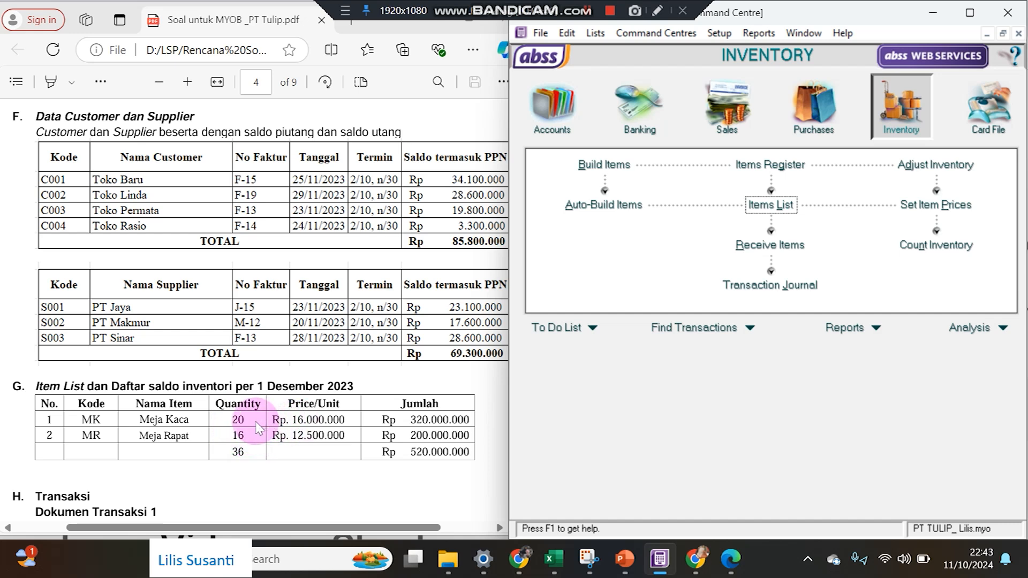
Count 20 Meja Kaca and 16 Meja Rapat, adjusting against 1-2800 Merchandise Inventory.
click(904, 250)
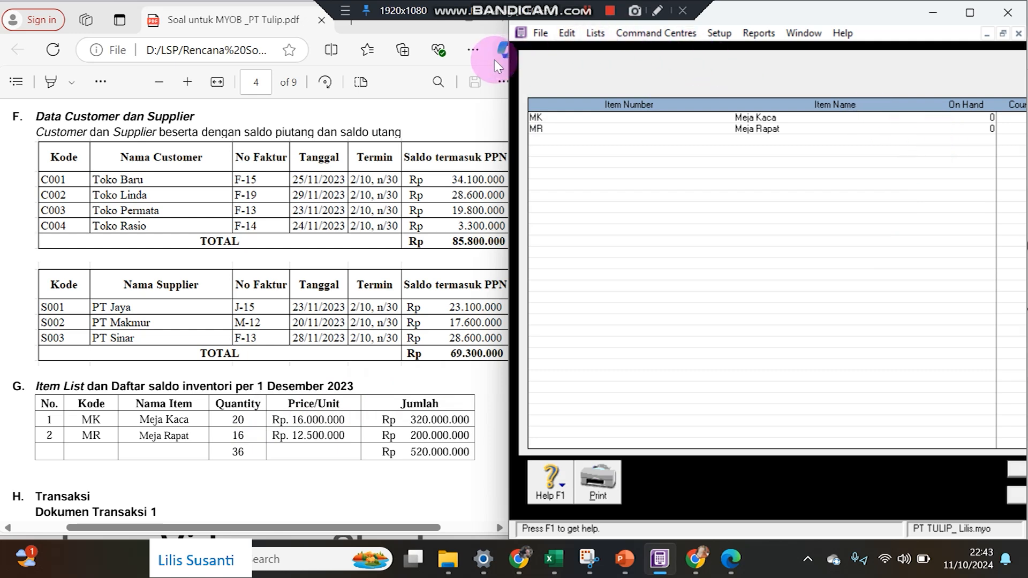
drag(505, 63, 386, 93)
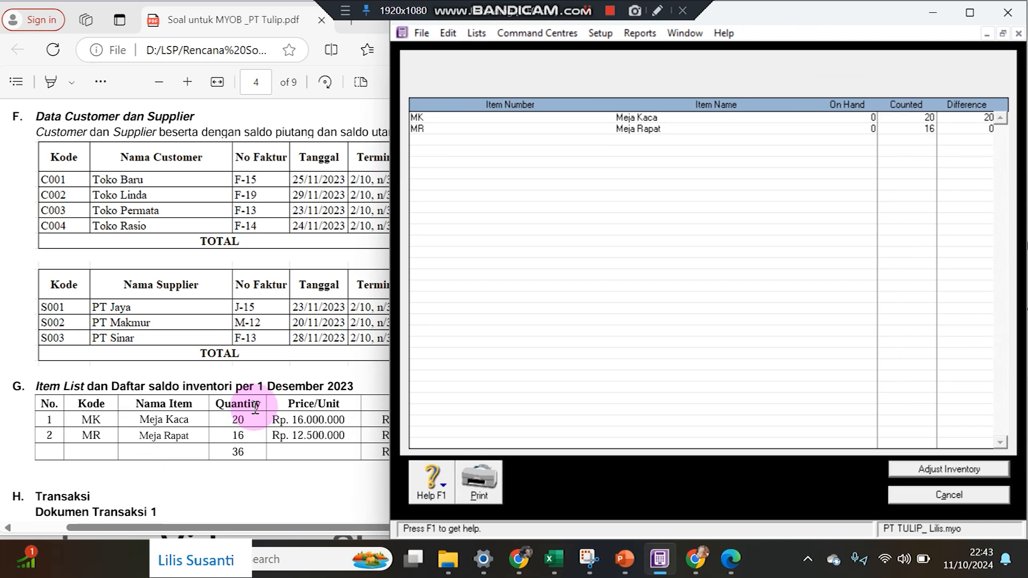
click(934, 470)
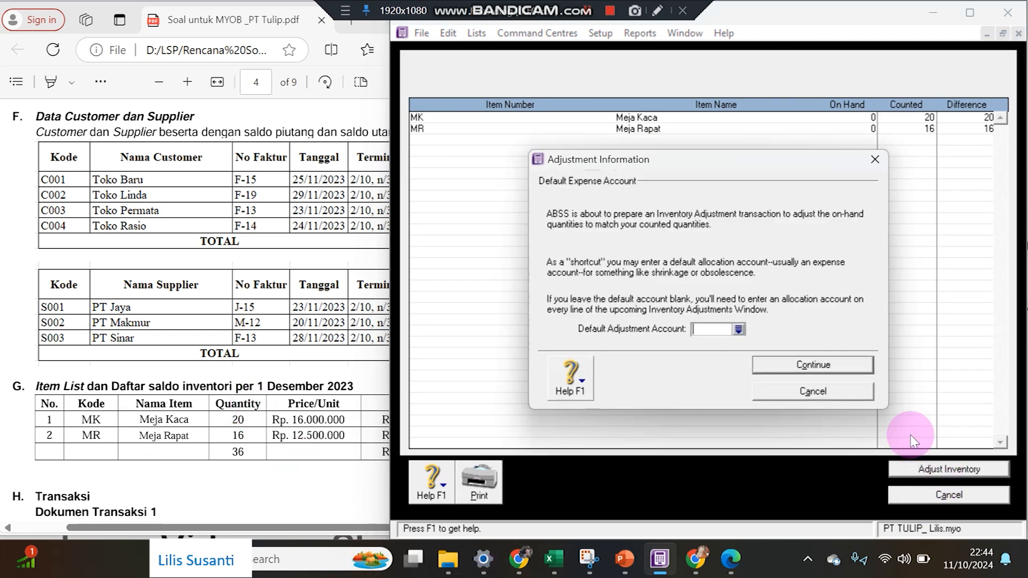
click(739, 329)
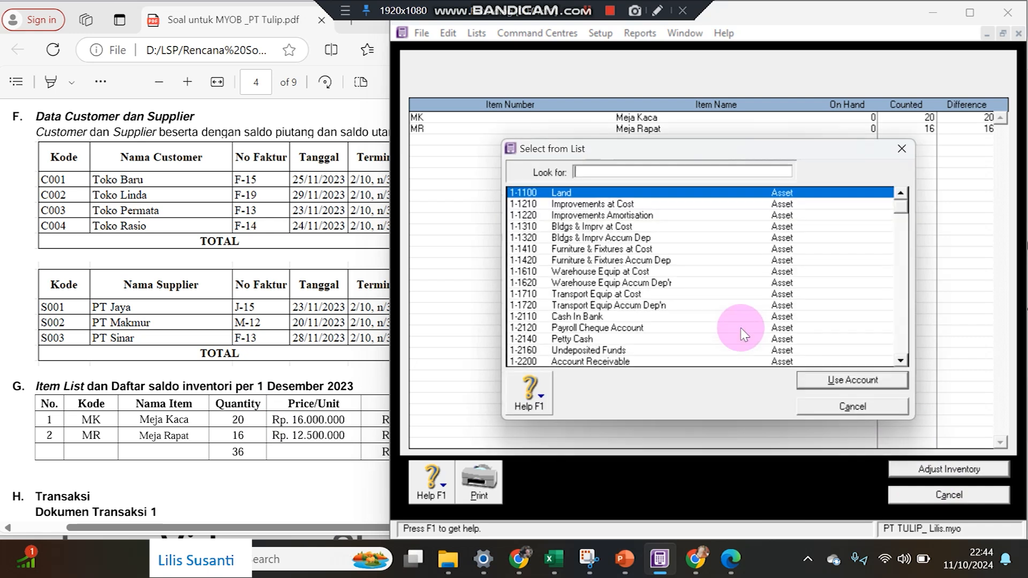
click(903, 299)
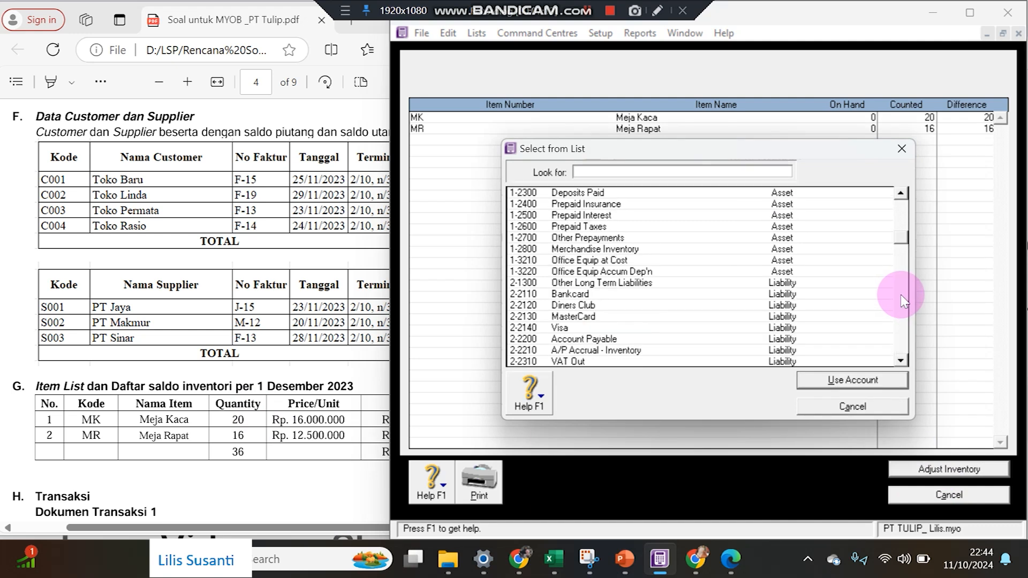
click(656, 253)
double_click(658, 258)
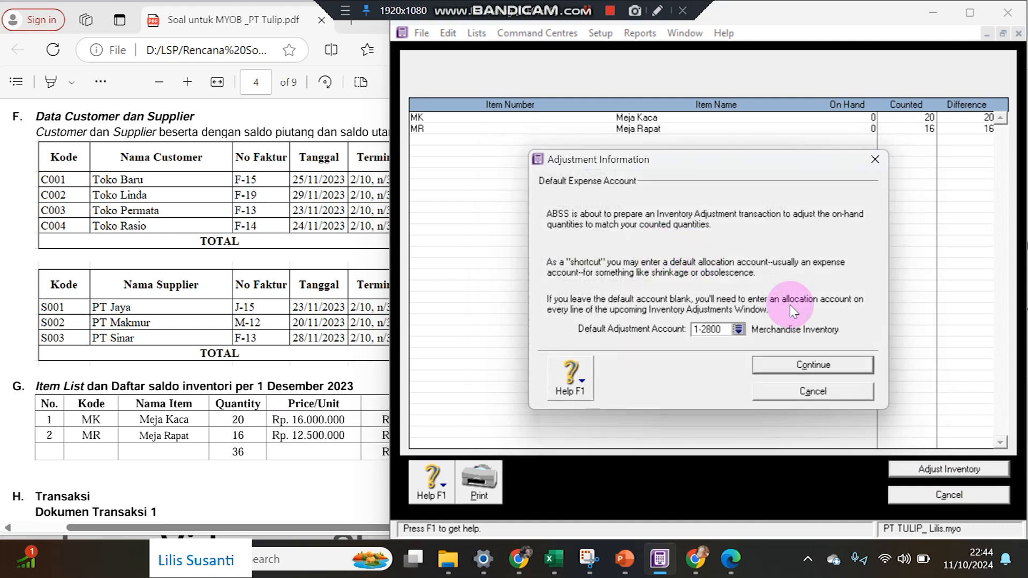
click(819, 367)
click(830, 368)
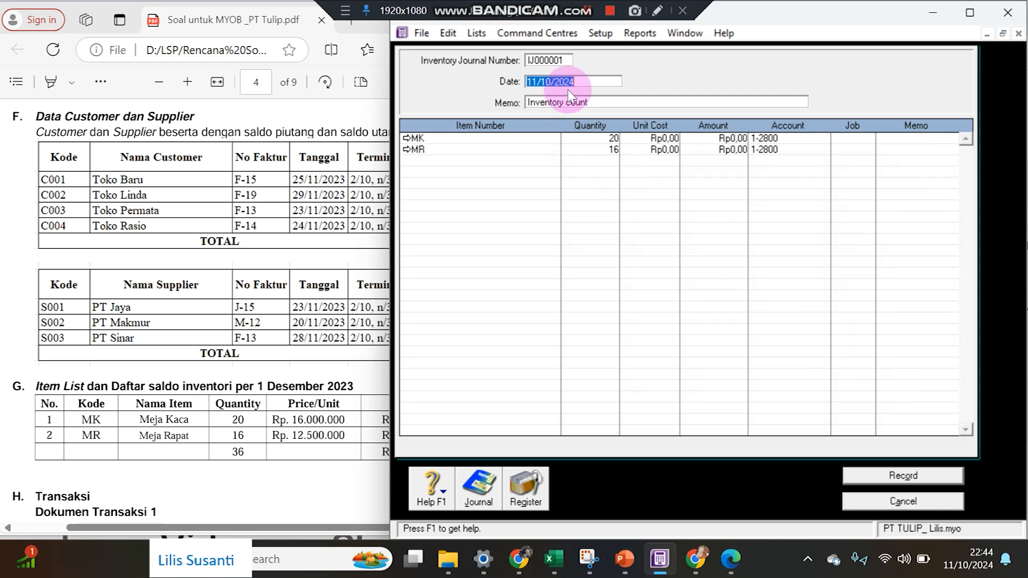
Record adjustment IJ000001 dated 01/12/2023 with unit costs 16.000.000 (MK) and 12.500.000 (MR).
text(1)
text(/12/2023)
key(Tab)
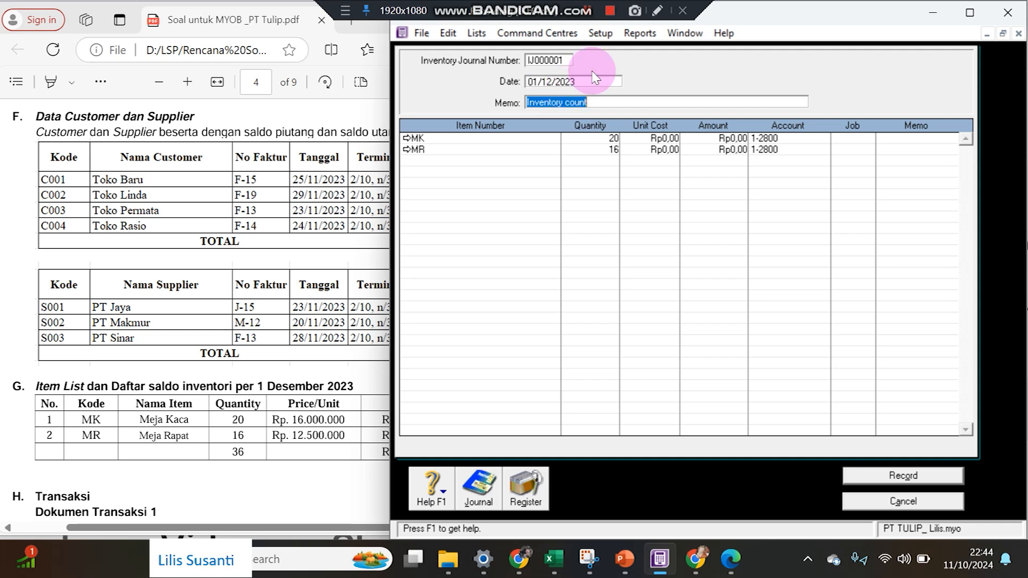
click(663, 138)
text(1)
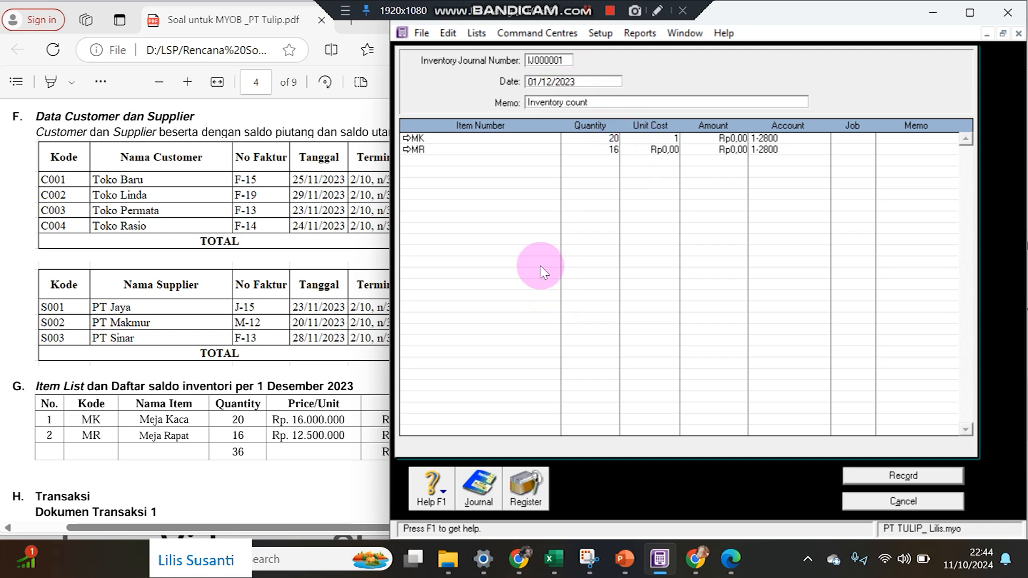
text(6.000.000)
key(Return)
key(Tab)
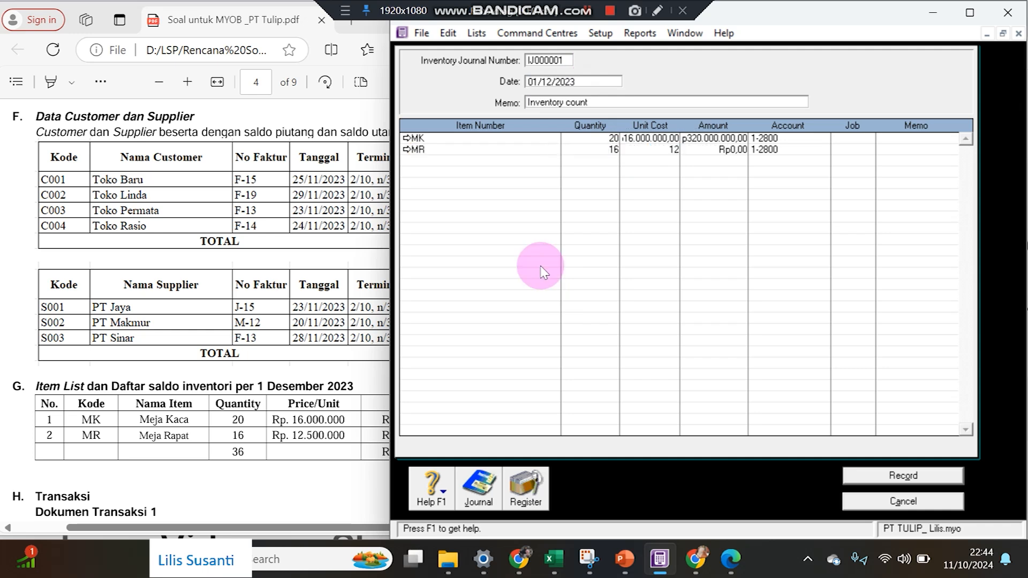
text(12.500.000)
key(Return)
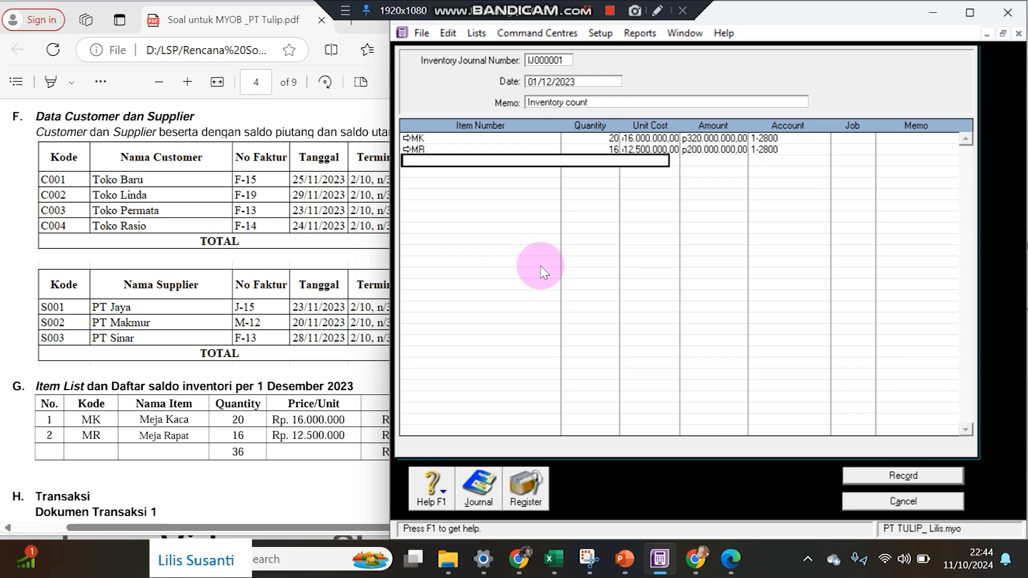
drag(389, 225, 513, 222)
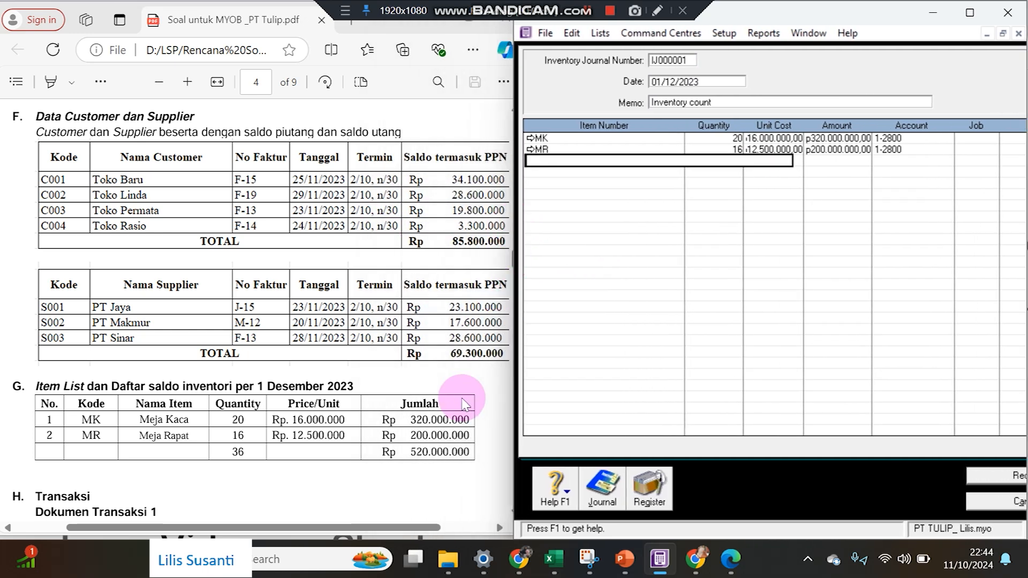
click(472, 386)
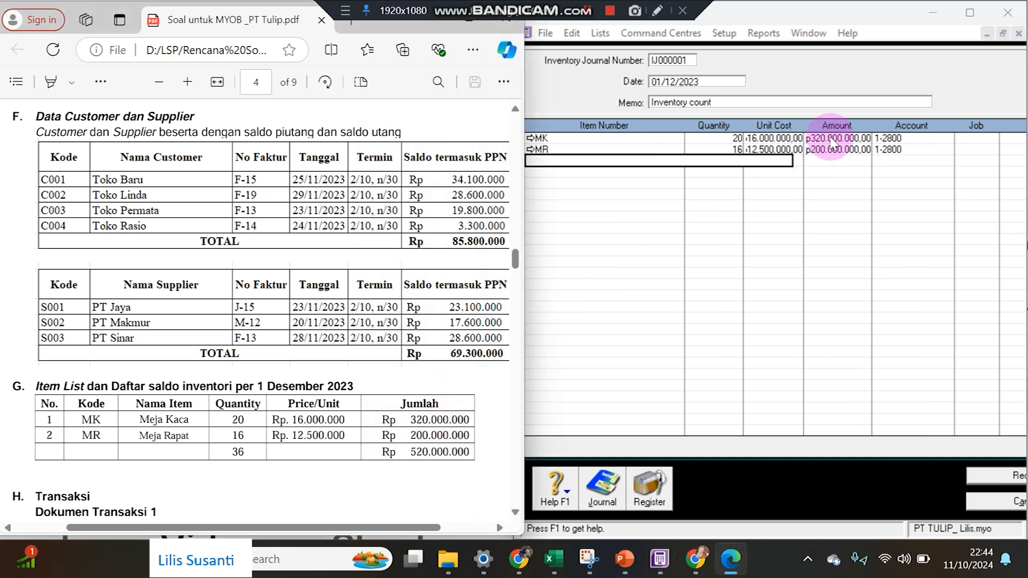
click(1018, 485)
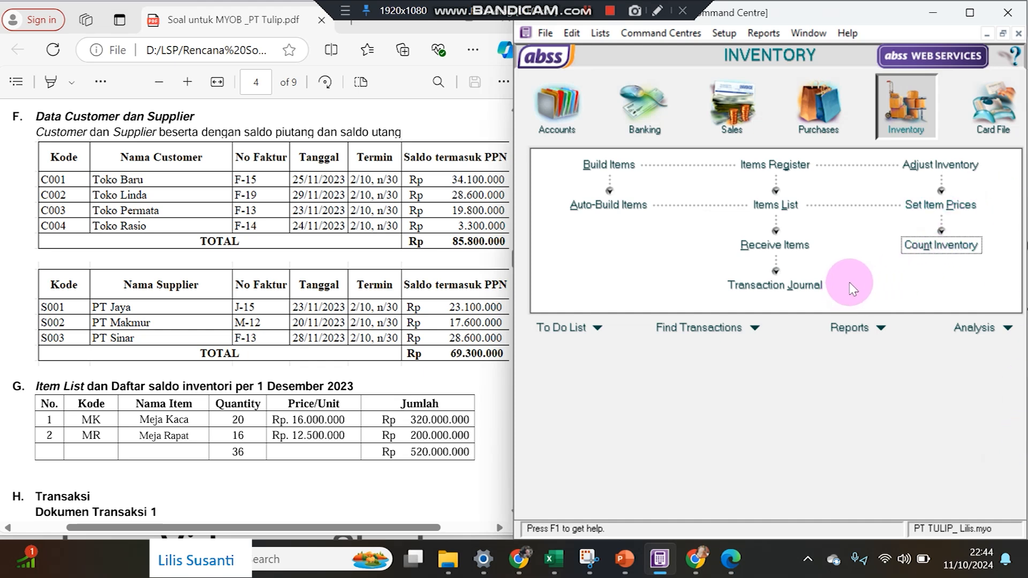
Check the stock count and the IJ000001 journal entry without changing them.
click(911, 245)
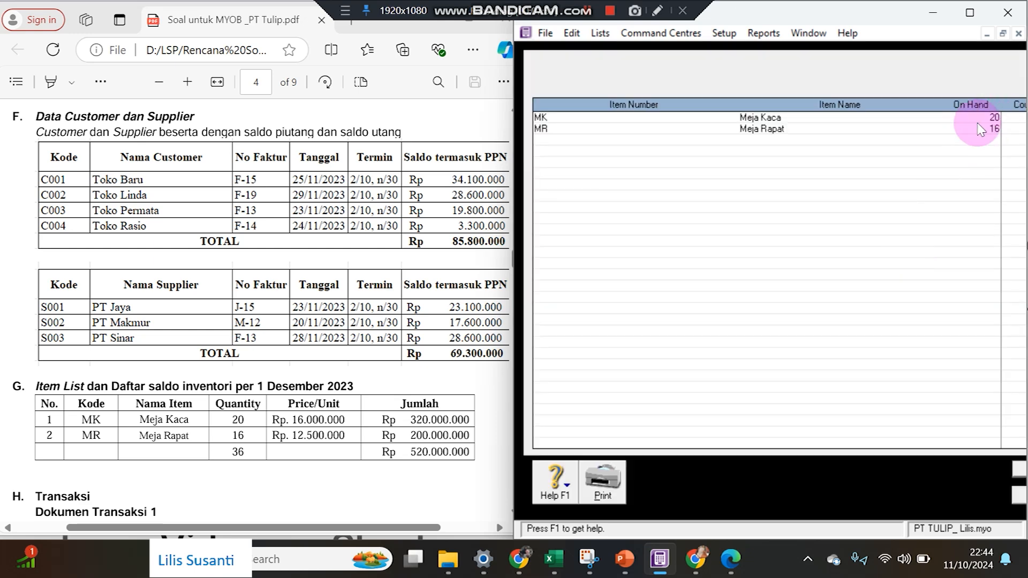
click(1019, 495)
click(781, 288)
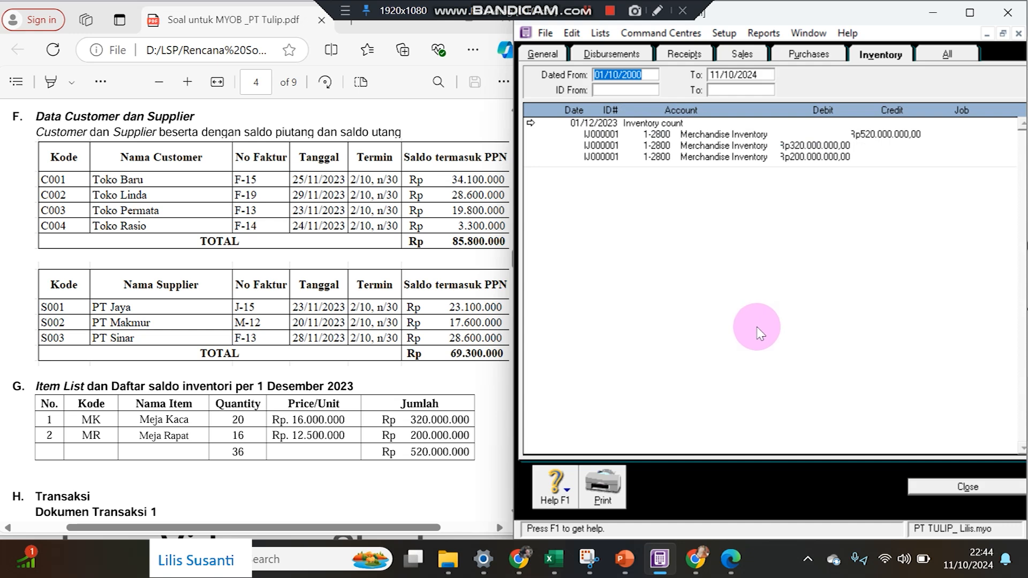
click(530, 123)
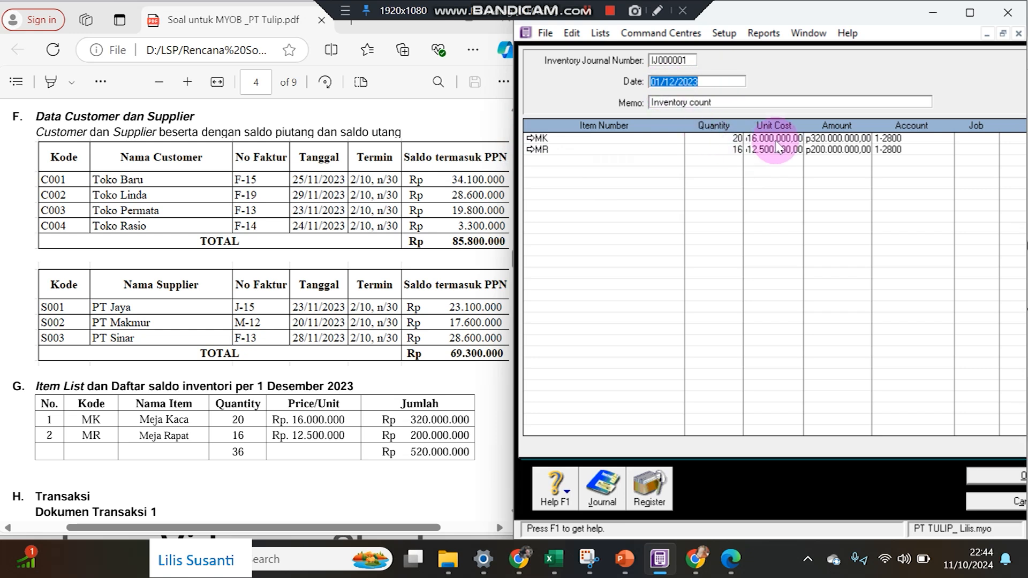
click(1001, 495)
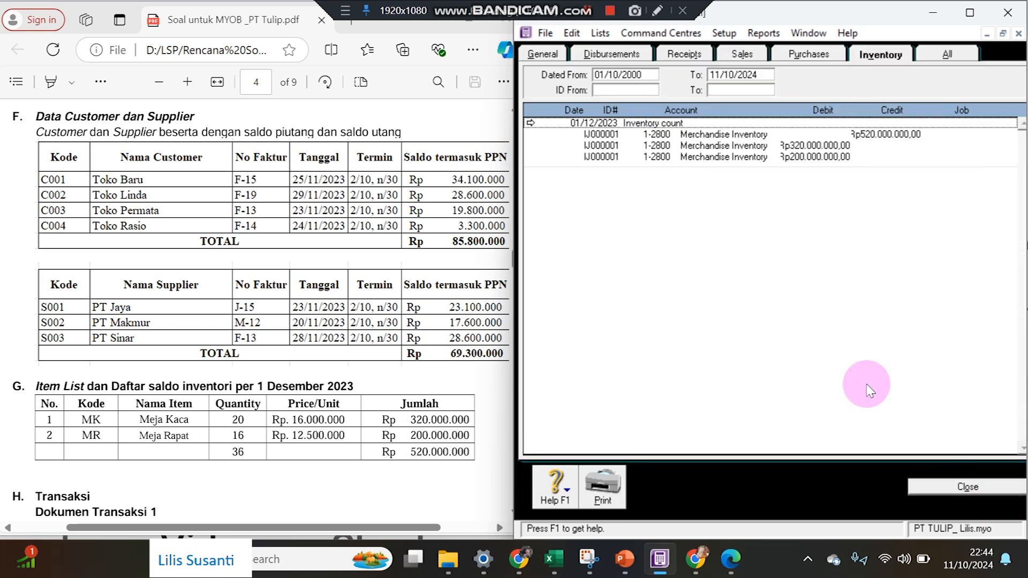
Widen the accounting window and show journal entries of all transaction types.
drag(513, 205, 450, 203)
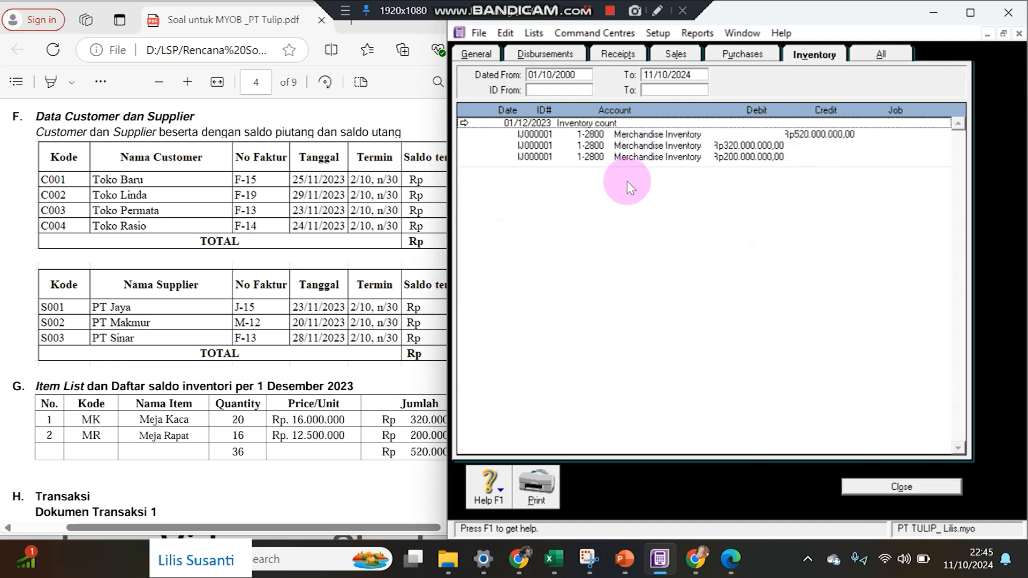
click(878, 54)
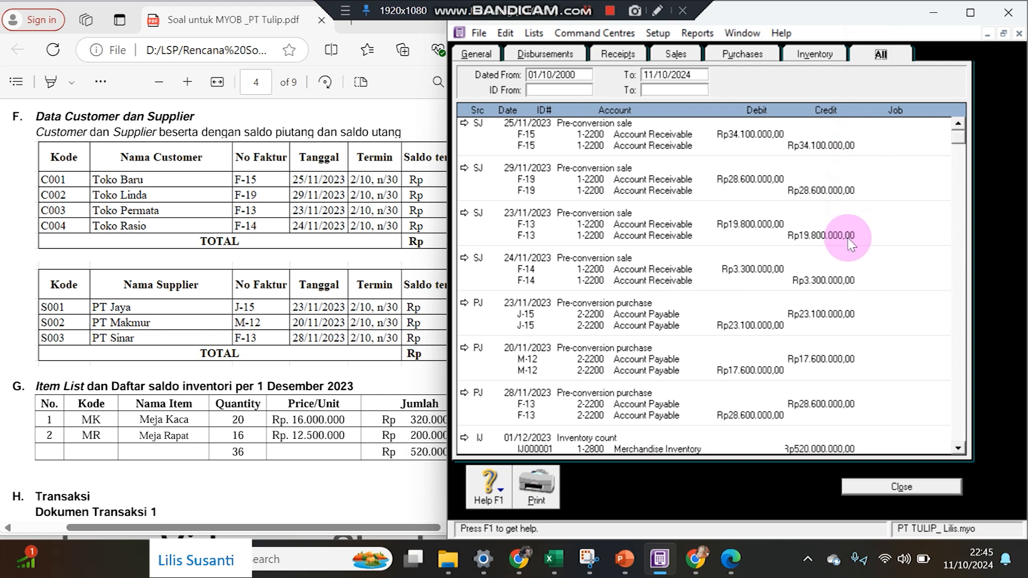
scroll(851, 239, down, 1)
Bring the exercise PDF forward and scroll to cash voucher BKK12-1 for November salaries.
click(392, 348)
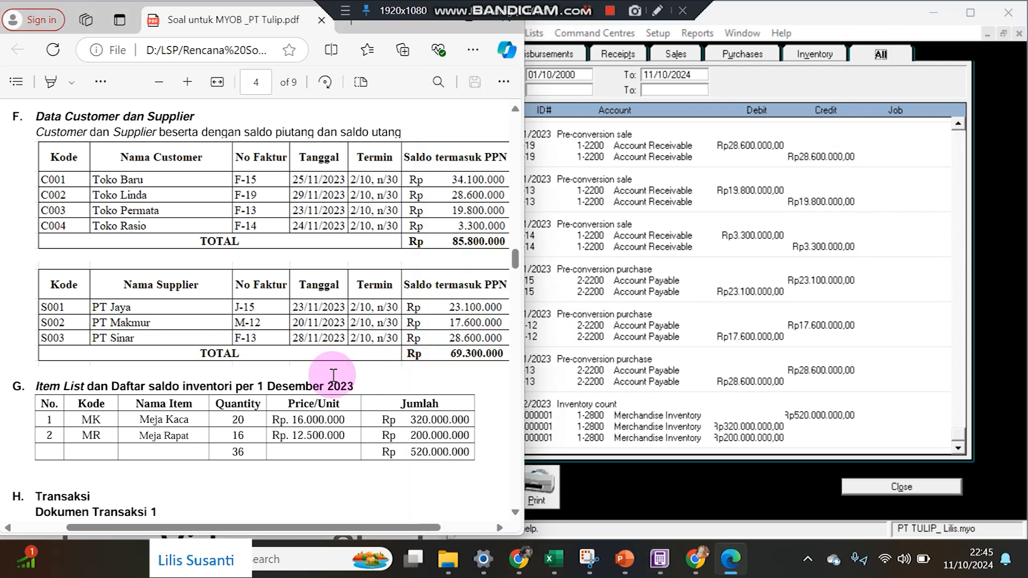
scroll(334, 374, down, 6)
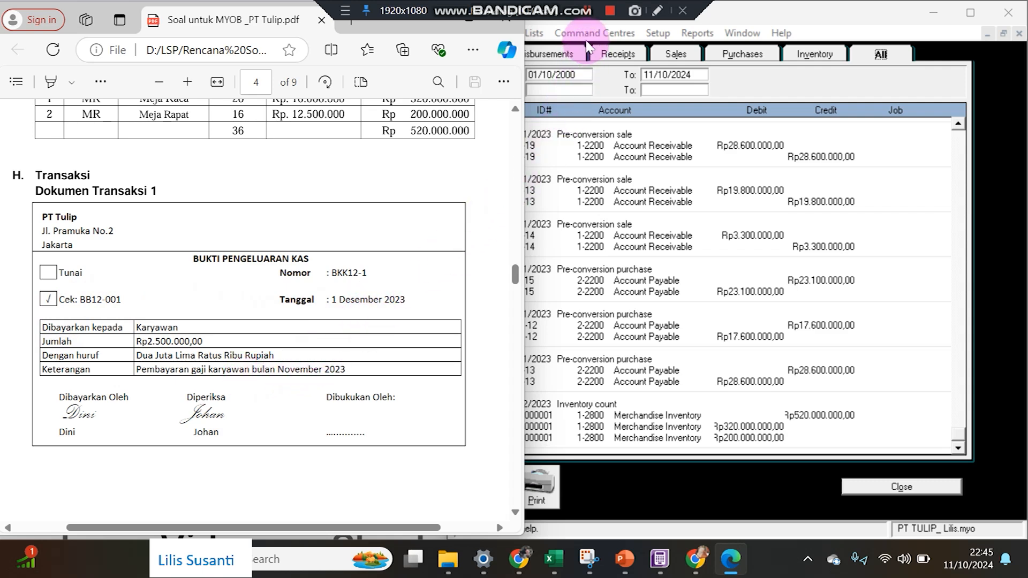
Close the journal and check 2-2500 Accrued Expenses (Rp4.200.000) among liability accounts.
click(943, 494)
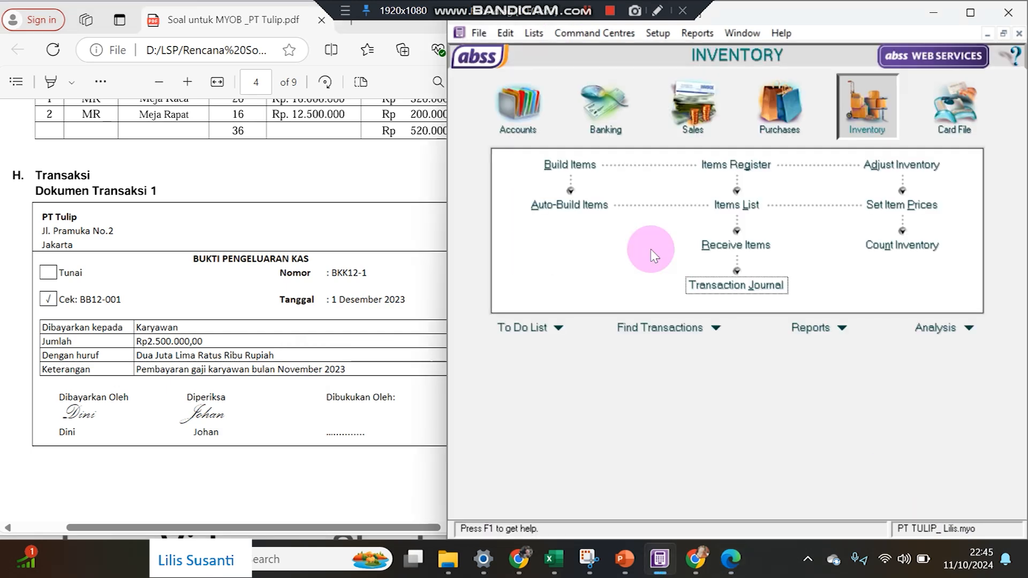
click(520, 110)
click(719, 172)
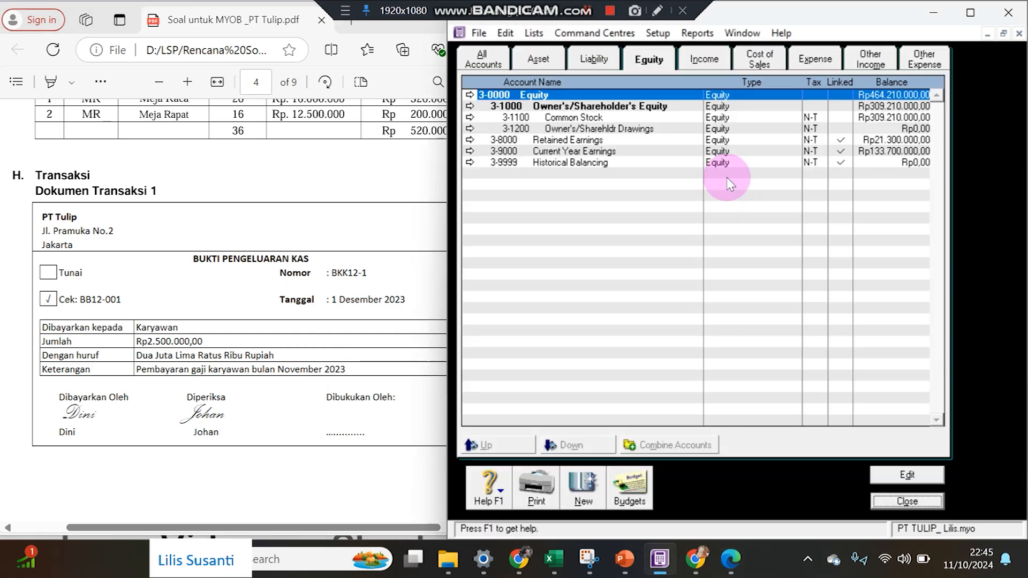
click(537, 58)
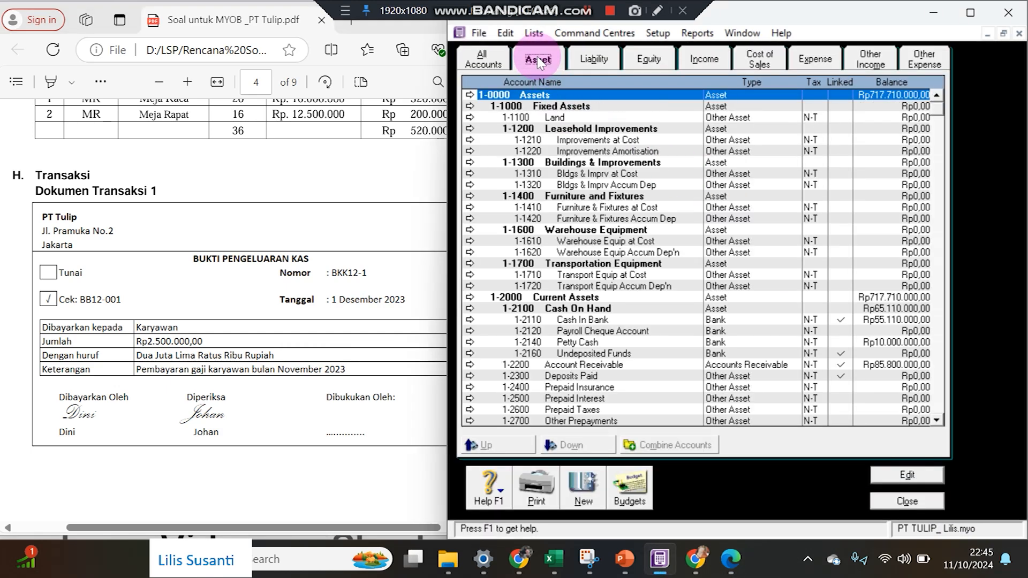
click(594, 60)
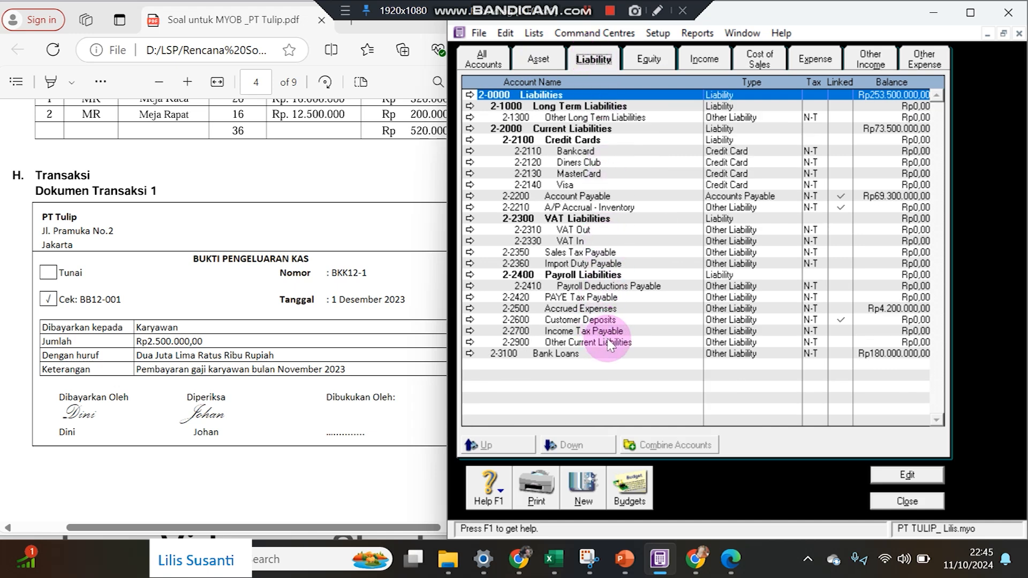
click(817, 308)
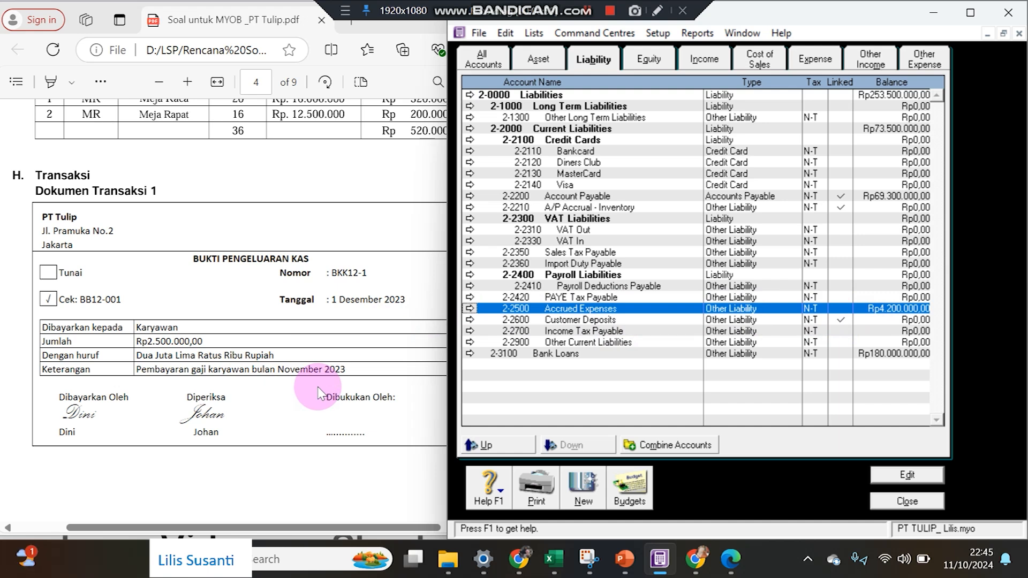
key(Escape)
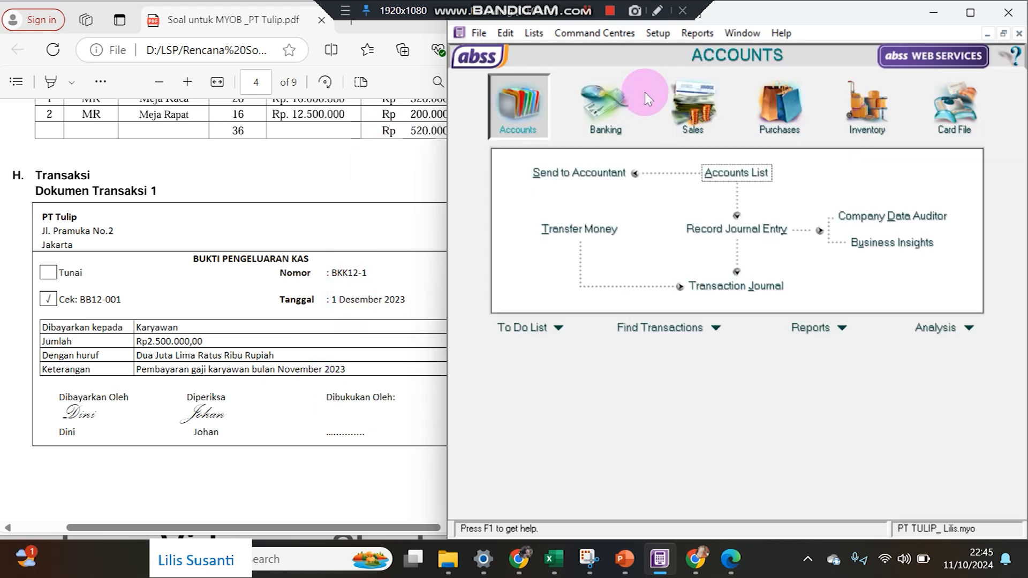
Start a Spend Money payment dated 01/12/2023 for Rp2.500.000.
click(605, 106)
click(576, 174)
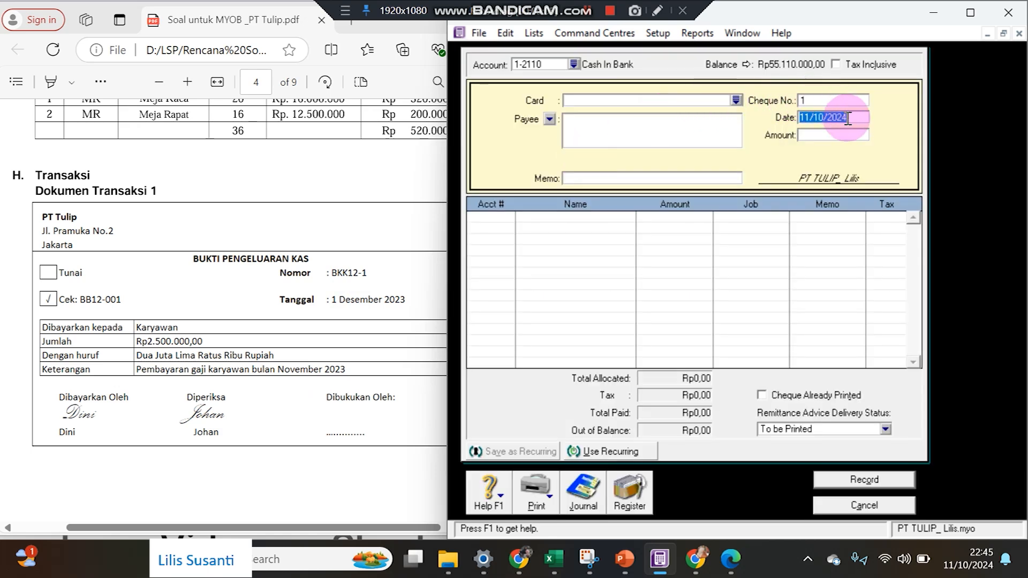
text(1/12/2023)
key(Tab)
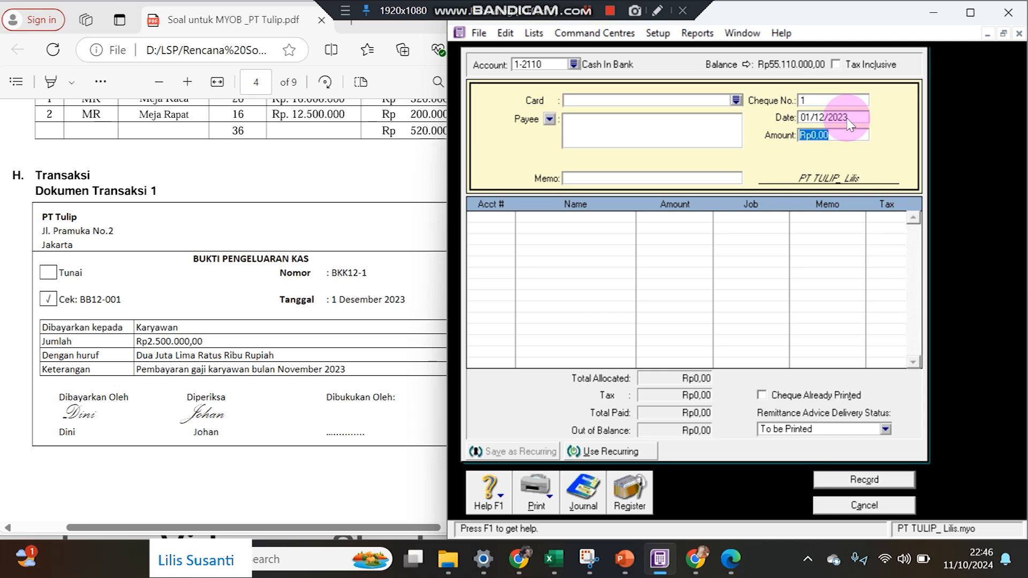
text(2.500.000)
key(Tab)
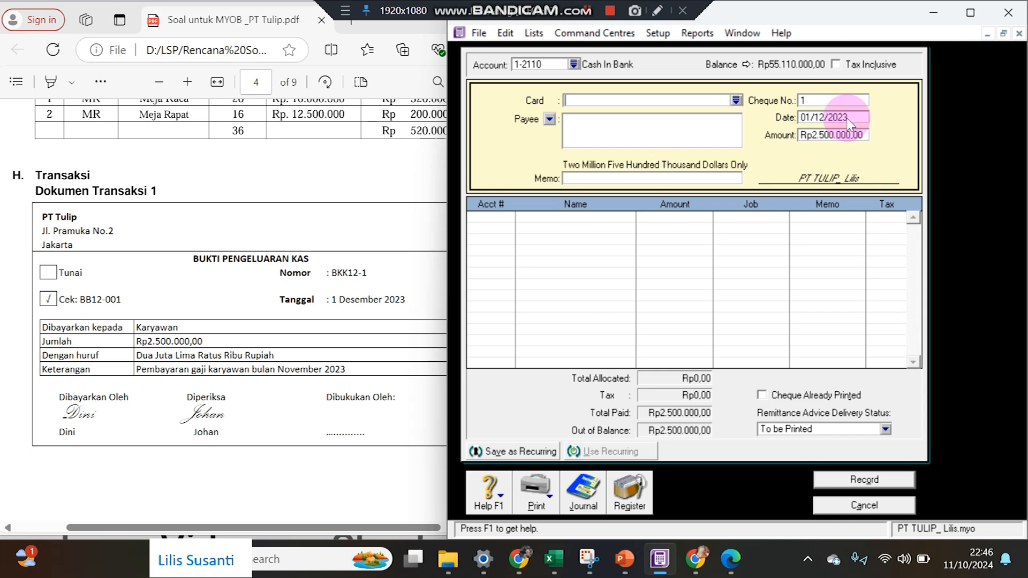
Give it cheque BKK12-1 and memo 'Pembayaran Gaji', allocate it to 2-2500 Accrued Expenses, and record it.
click(830, 99)
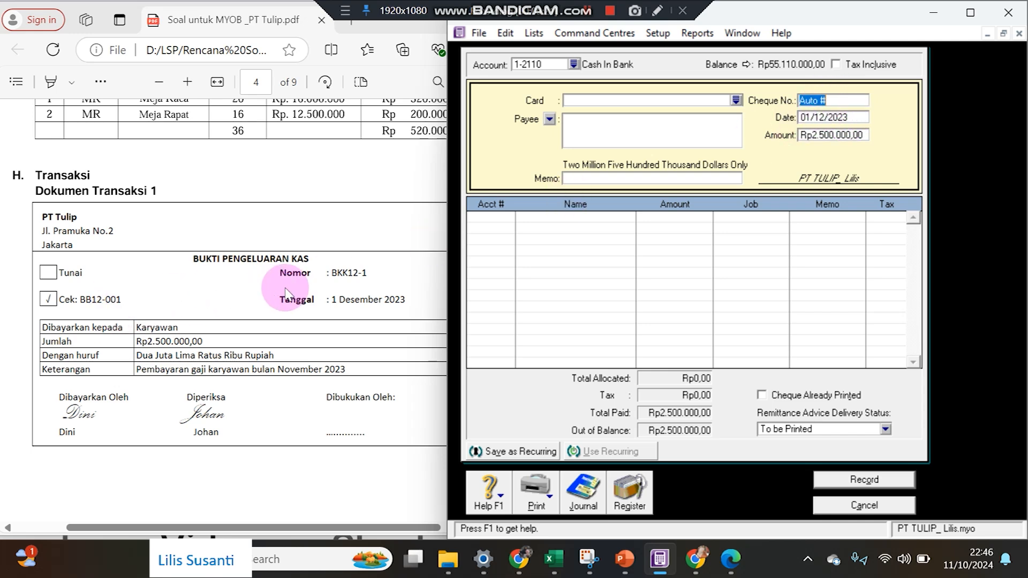
text(BKK12-1)
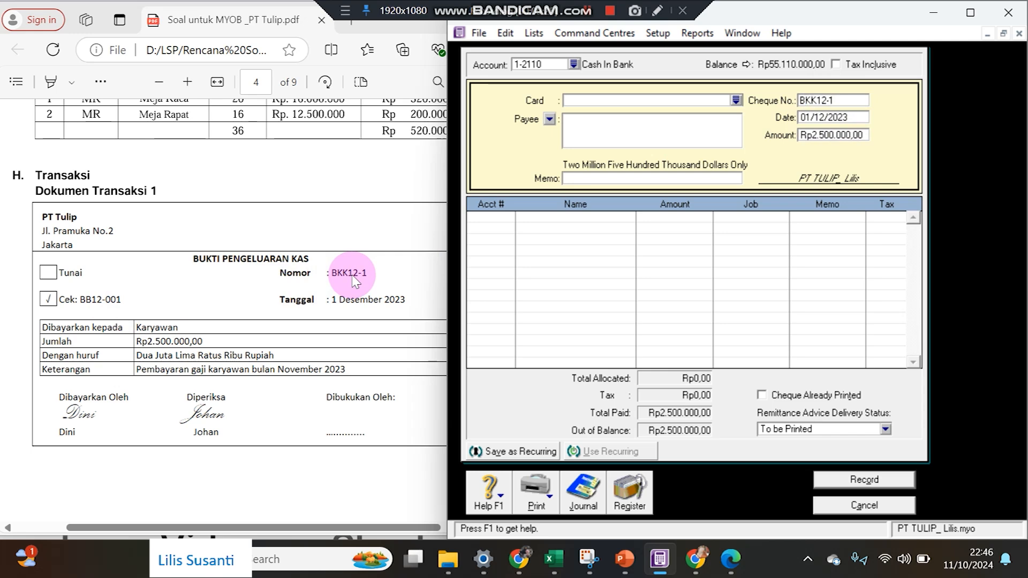
click(583, 183)
text(Pembayaran Gaji Nov)
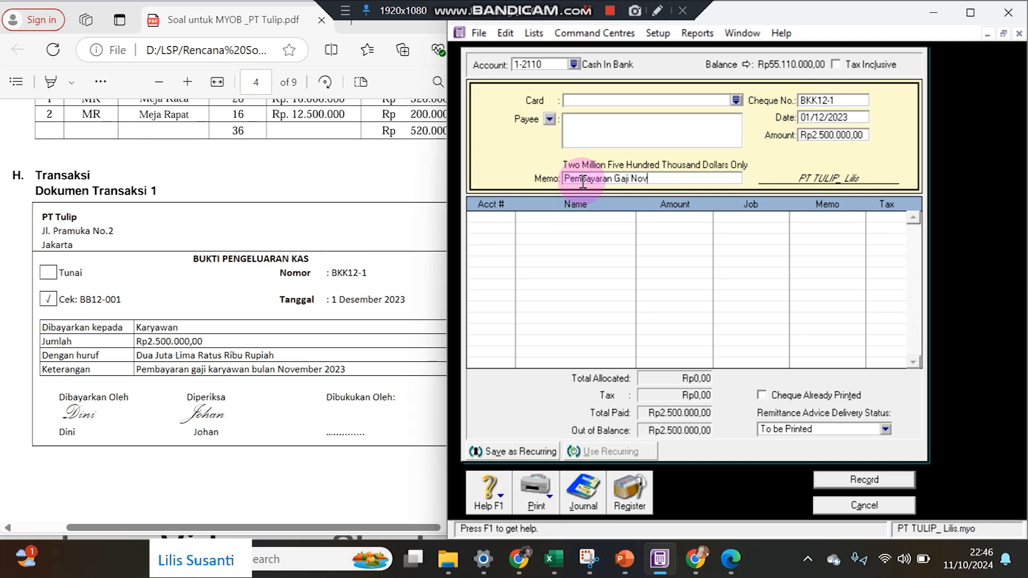
key(Tab)
text(6-)
key(Tab)
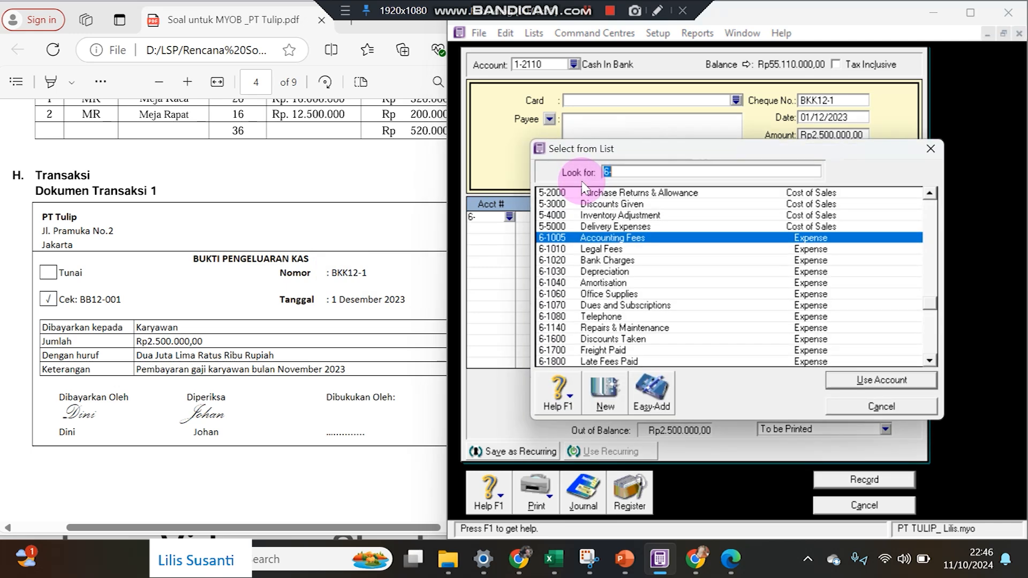
text(2)
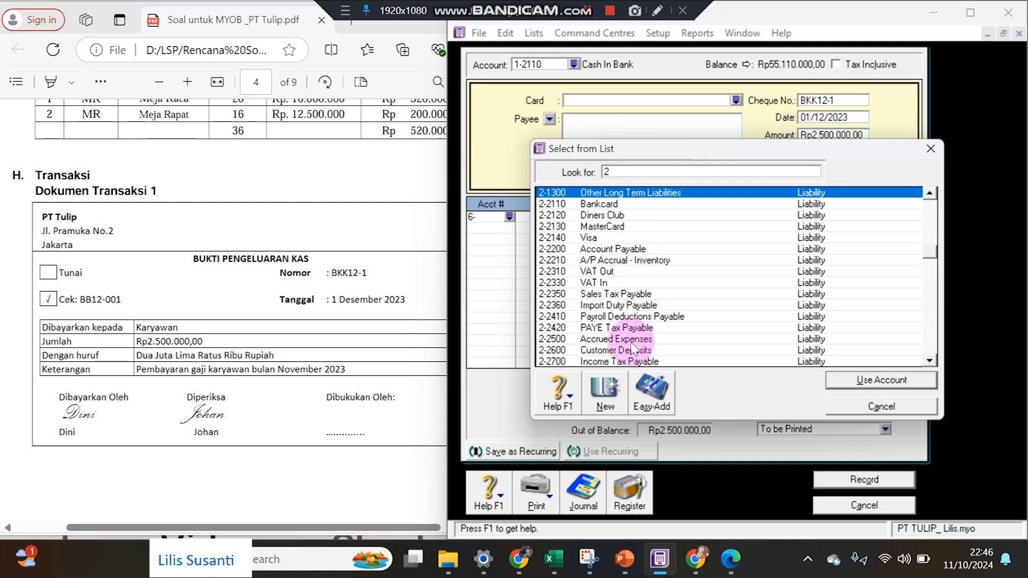
click(616, 340)
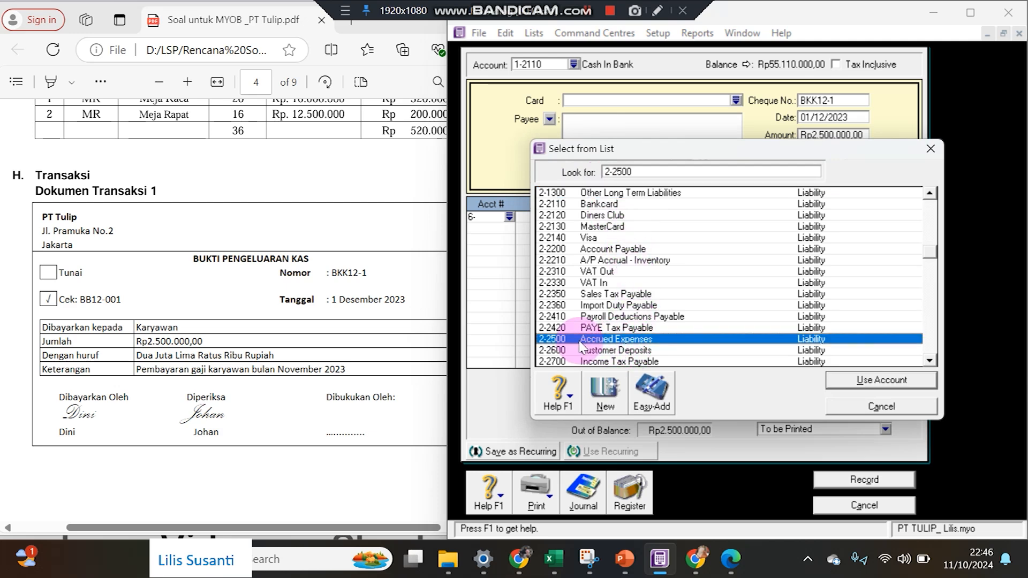
double_click(580, 341)
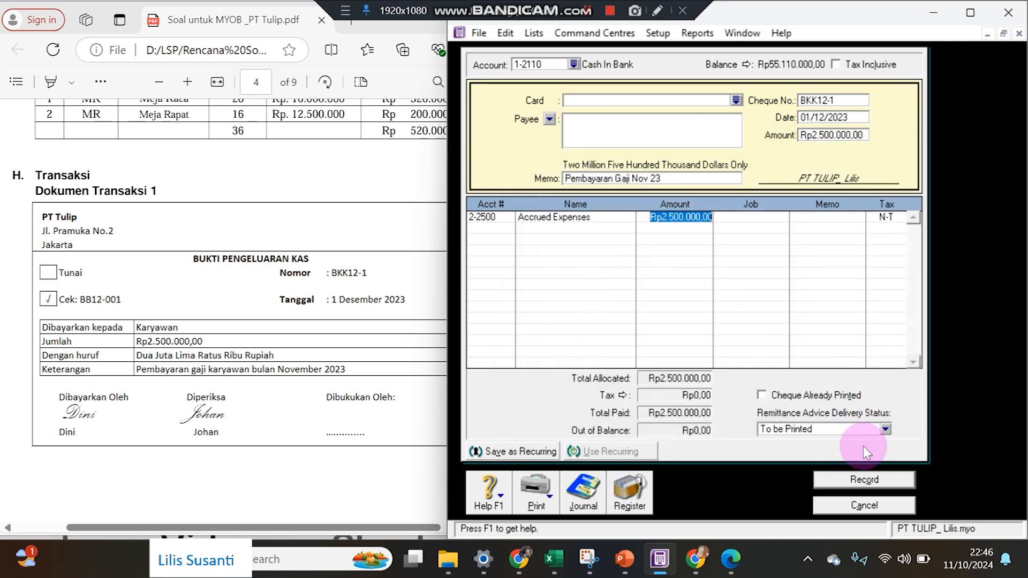
click(868, 481)
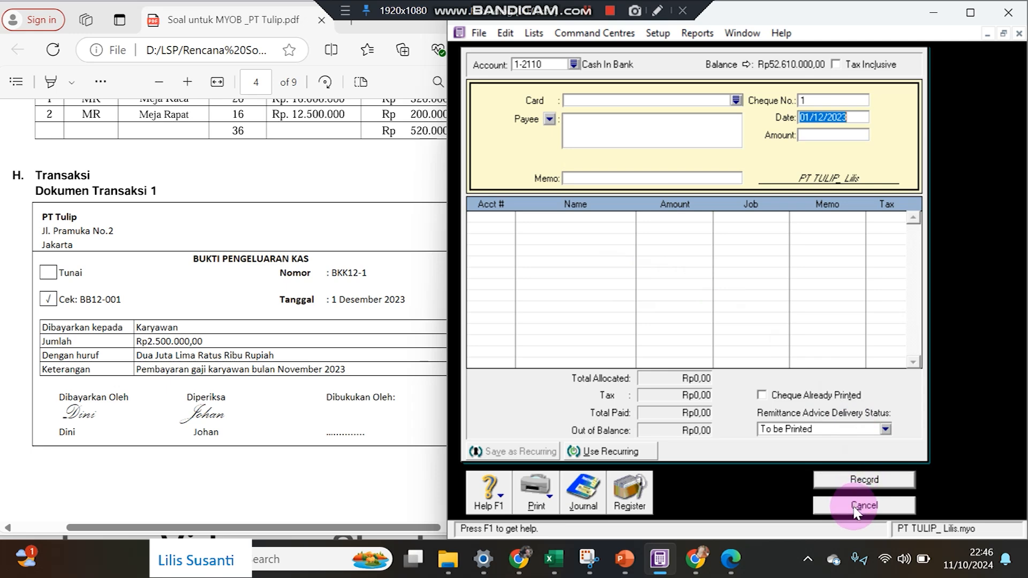
Close the payment form and view Dokumen Transaksi 2, PT Makmur's Rp17.600.000 payment, in the PDF.
click(861, 506)
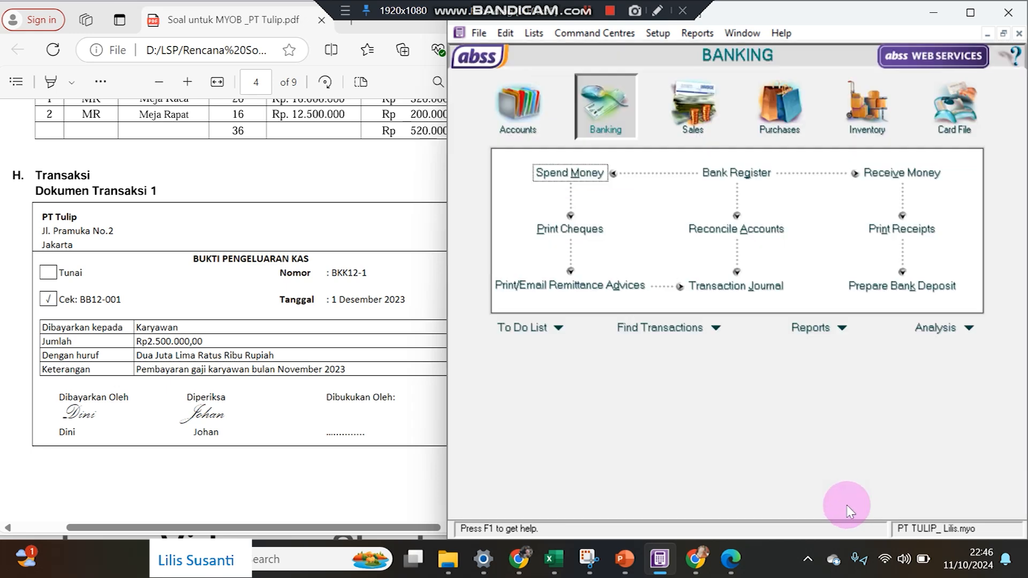
scroll(282, 345, down, 10)
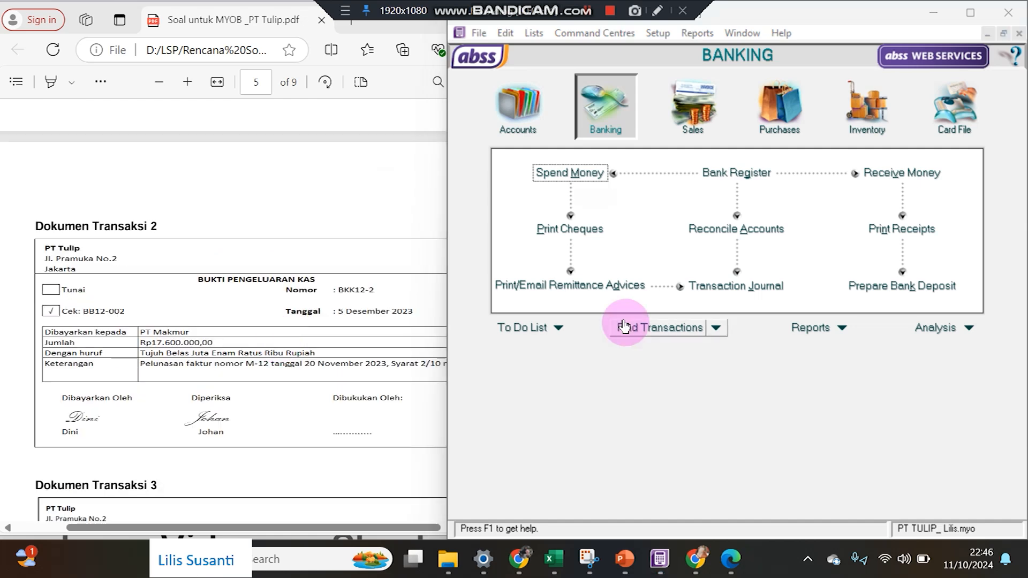
click(341, 392)
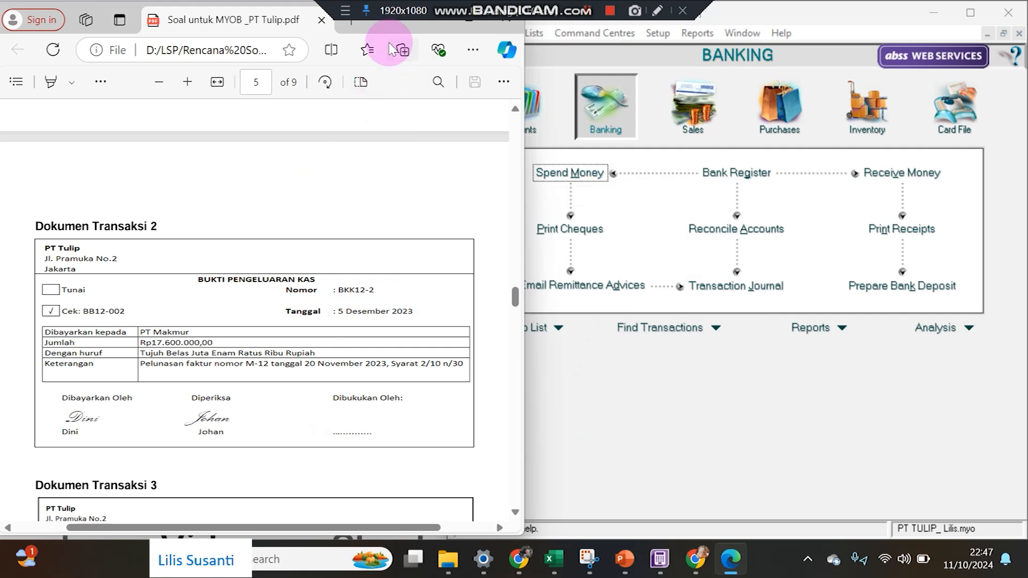
drag(388, 30, 367, 31)
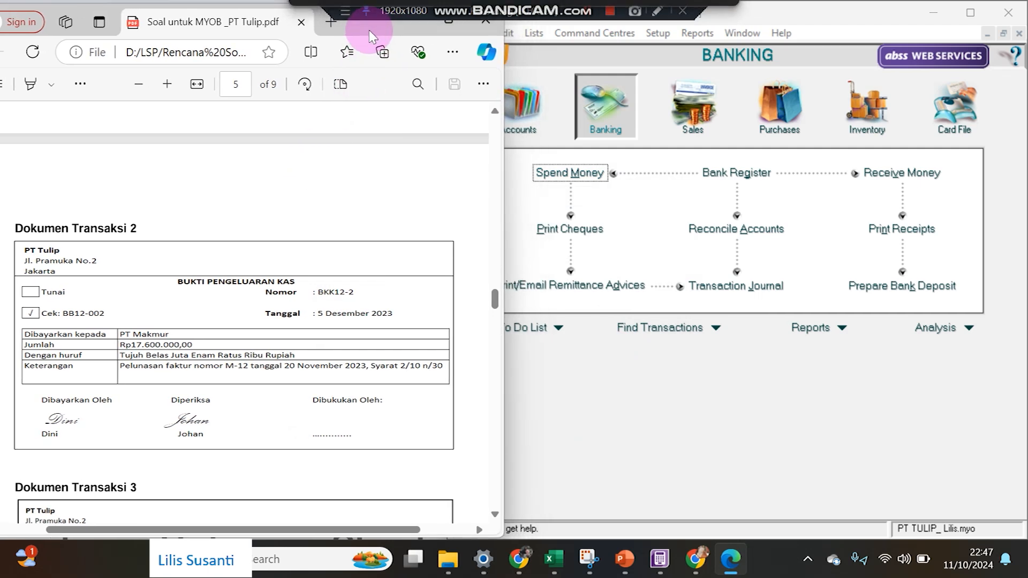
scroll(212, 302, up, 3)
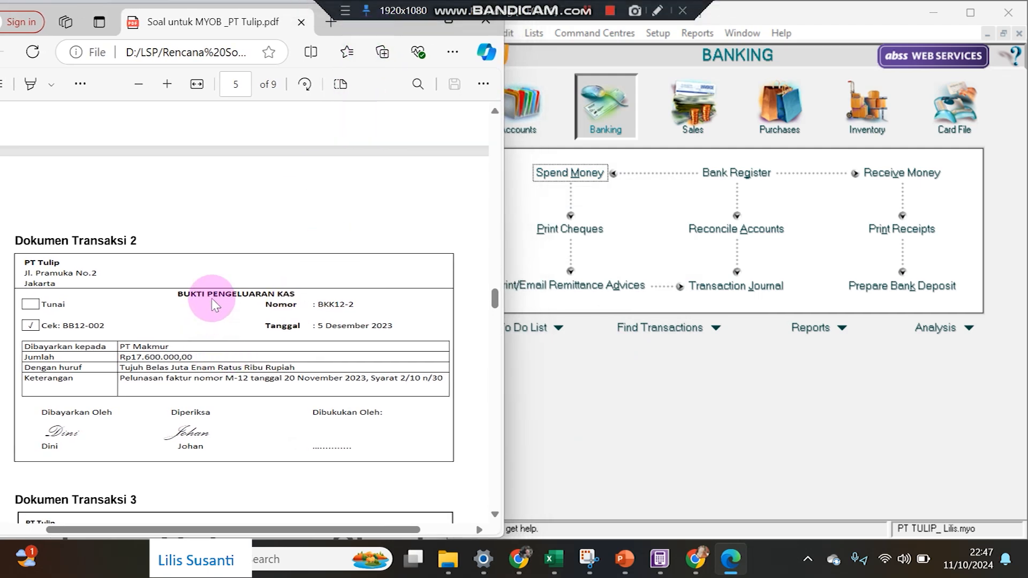
scroll(212, 303, down, 3)
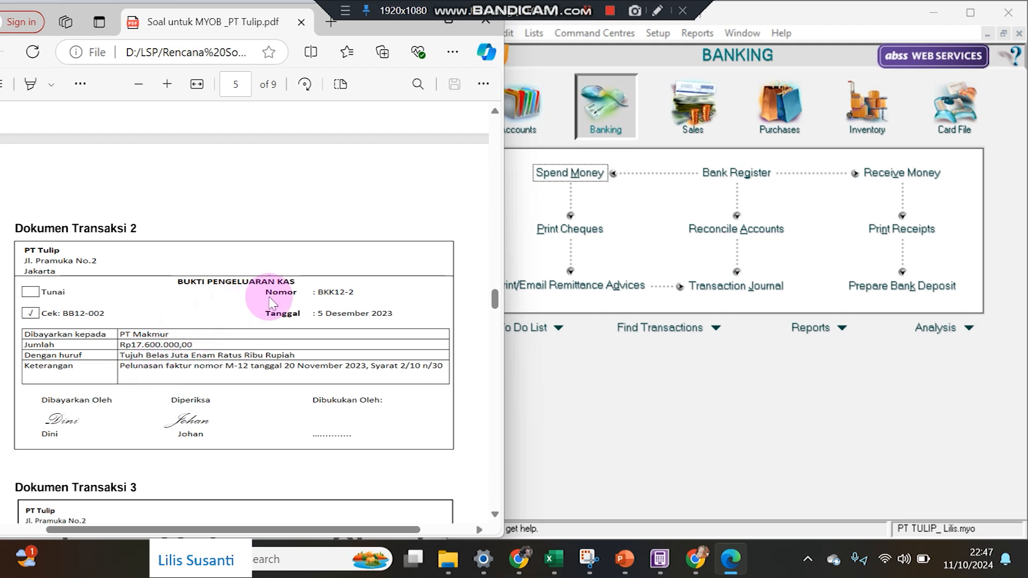
click(754, 134)
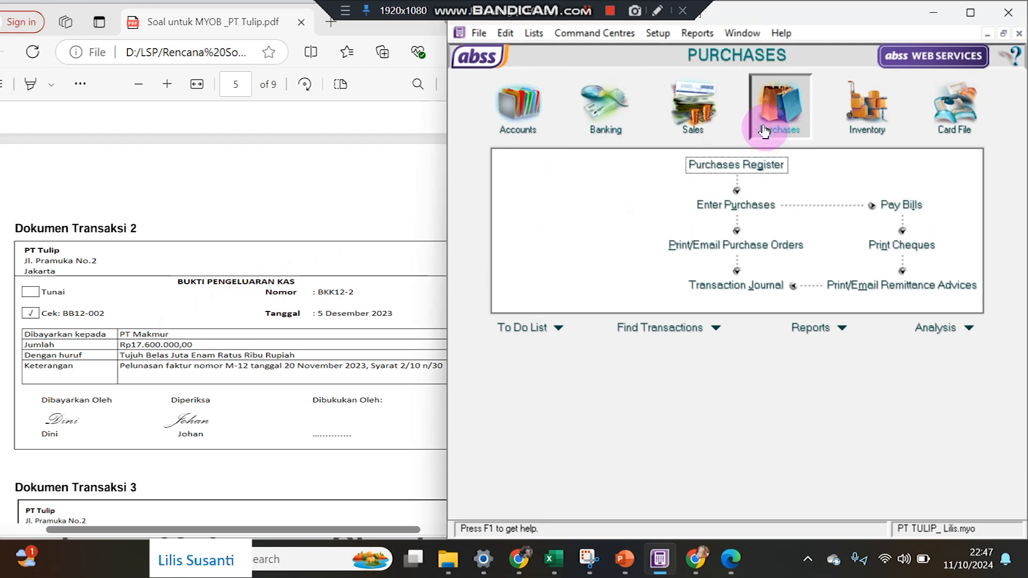
Start a PT Makmur bill payment dated 05/12/2023 for Rp17.600.000.
click(901, 203)
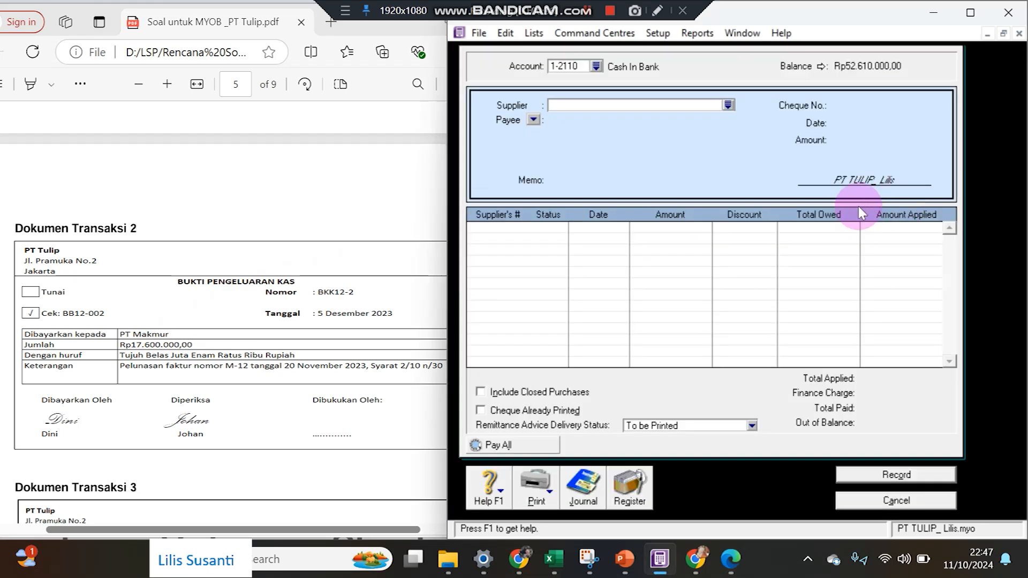
click(729, 106)
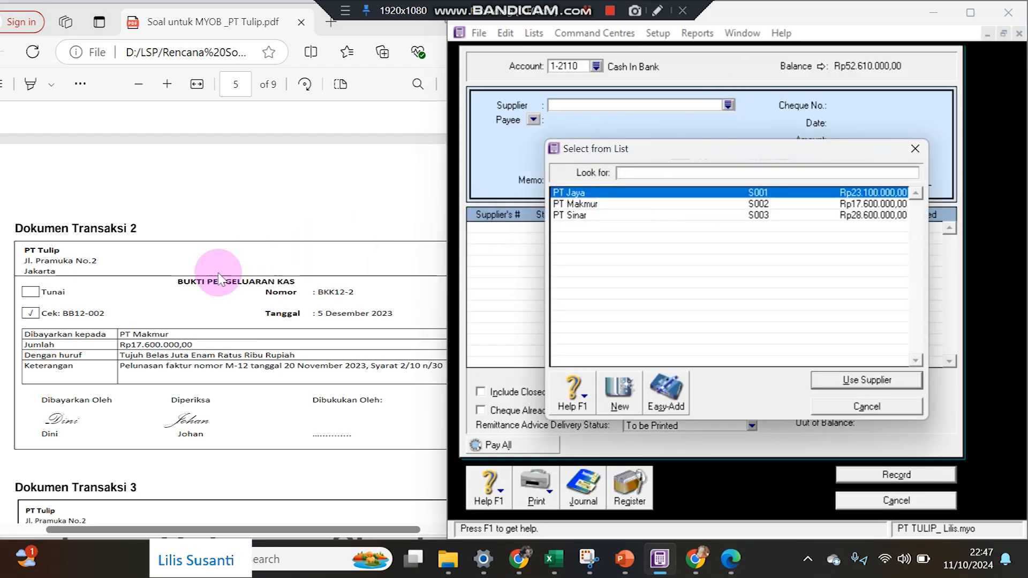
double_click(659, 204)
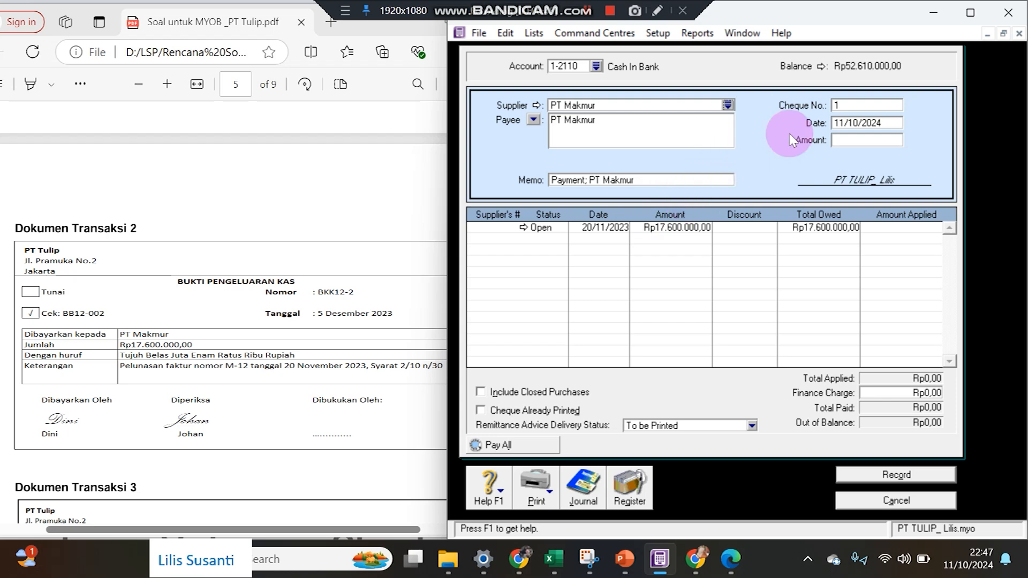
click(870, 124)
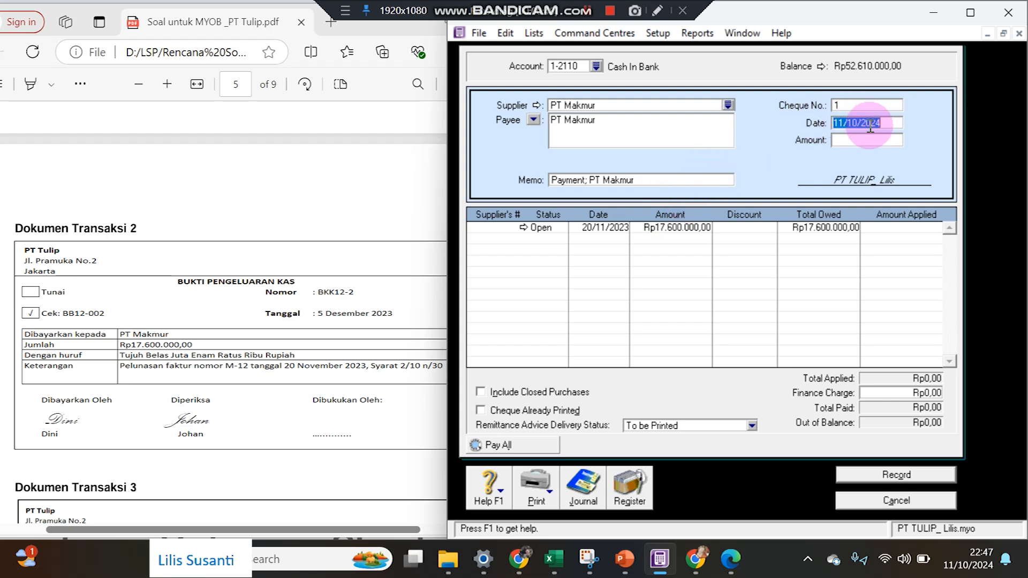
text(5)
text(1)
text(760)
text(0000)
key(Tab)
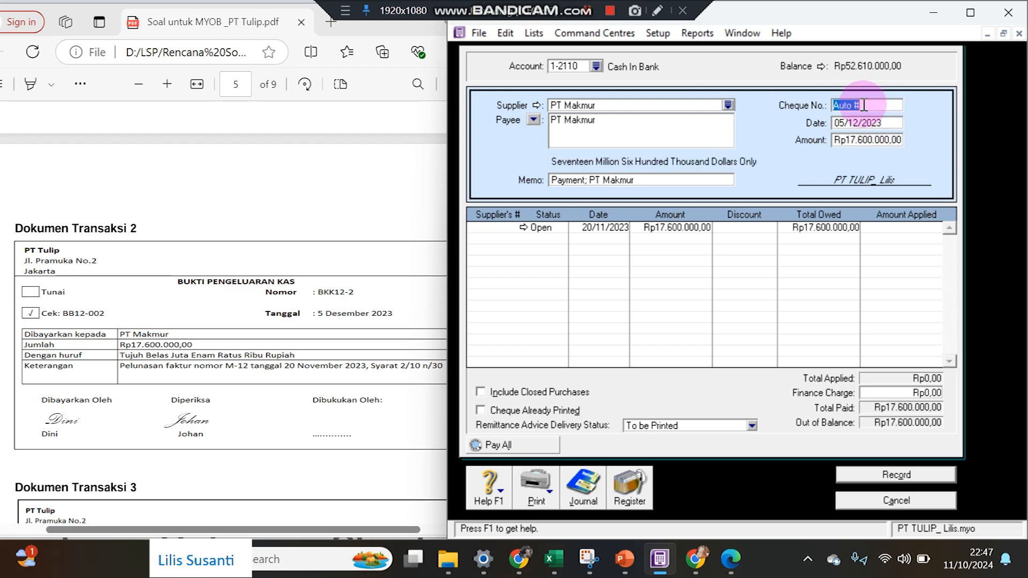
Enter cheque BKK12-2, apply it to the open bill, and record the payment.
click(863, 105)
text(BKK12-2)
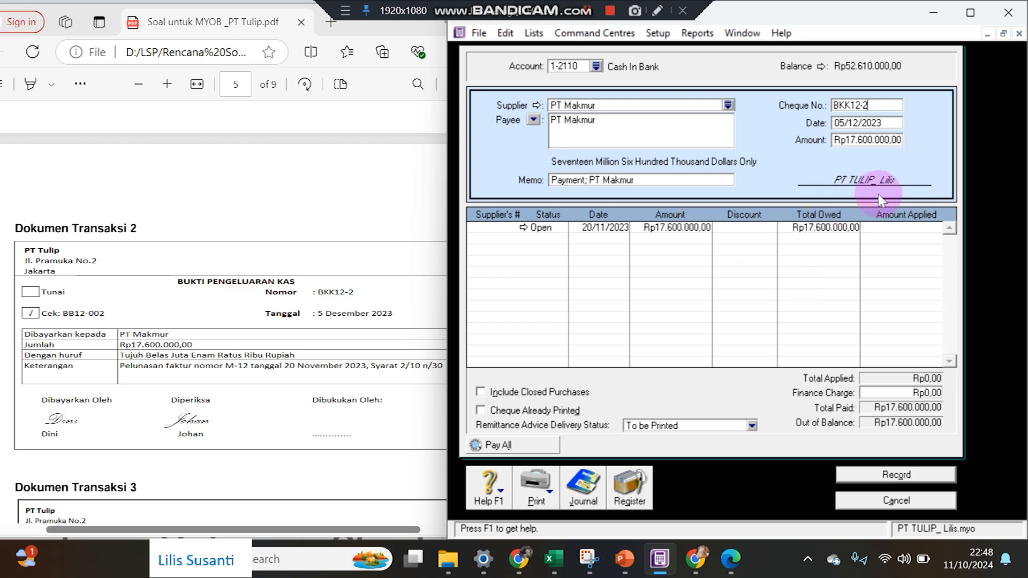
click(897, 229)
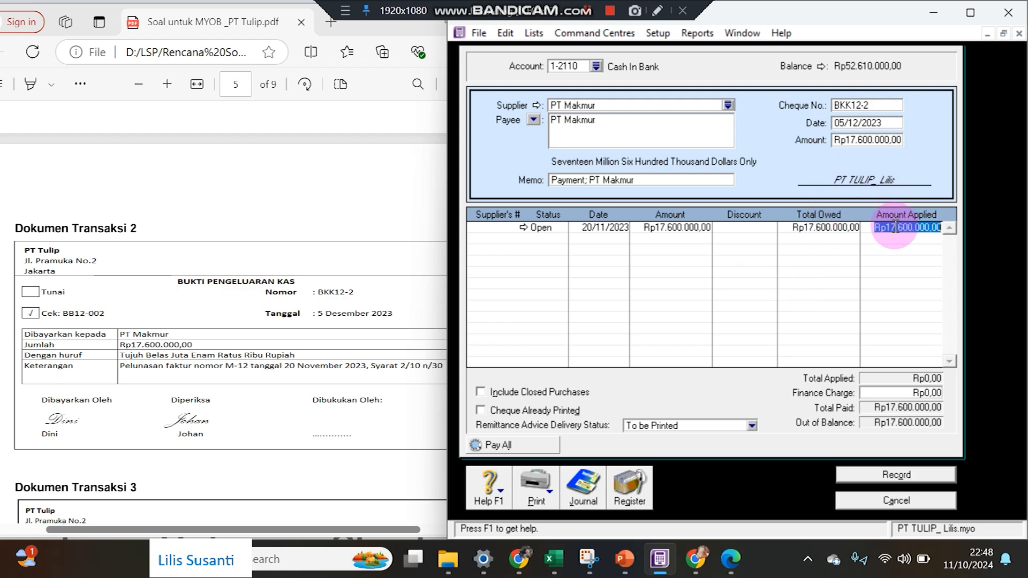
key(Tab)
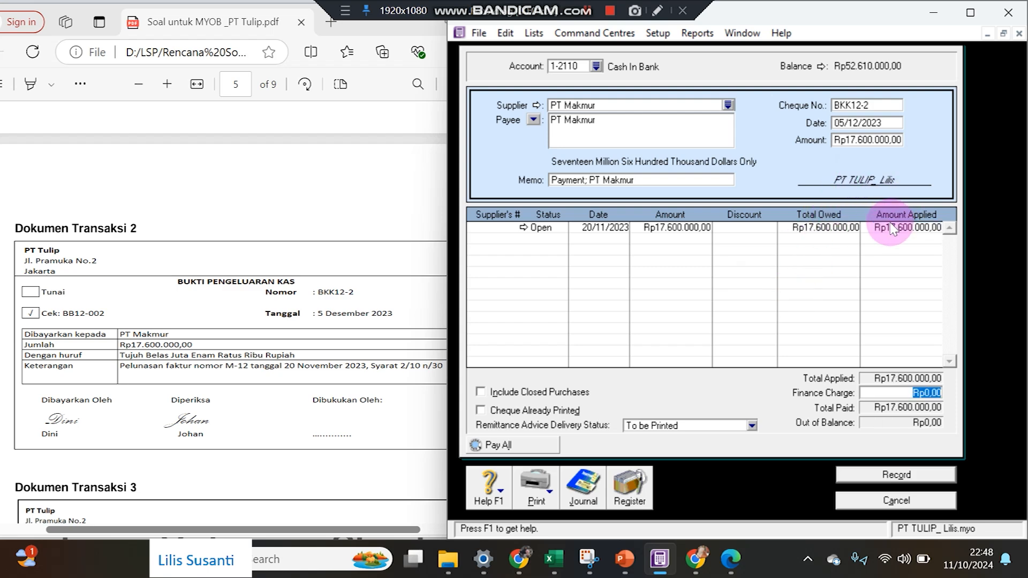
click(933, 479)
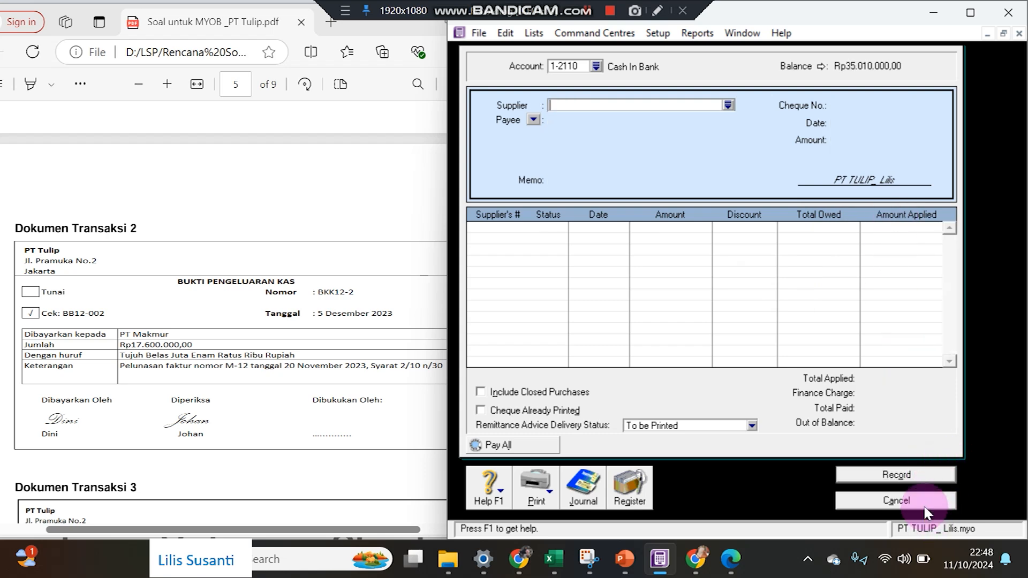
click(924, 502)
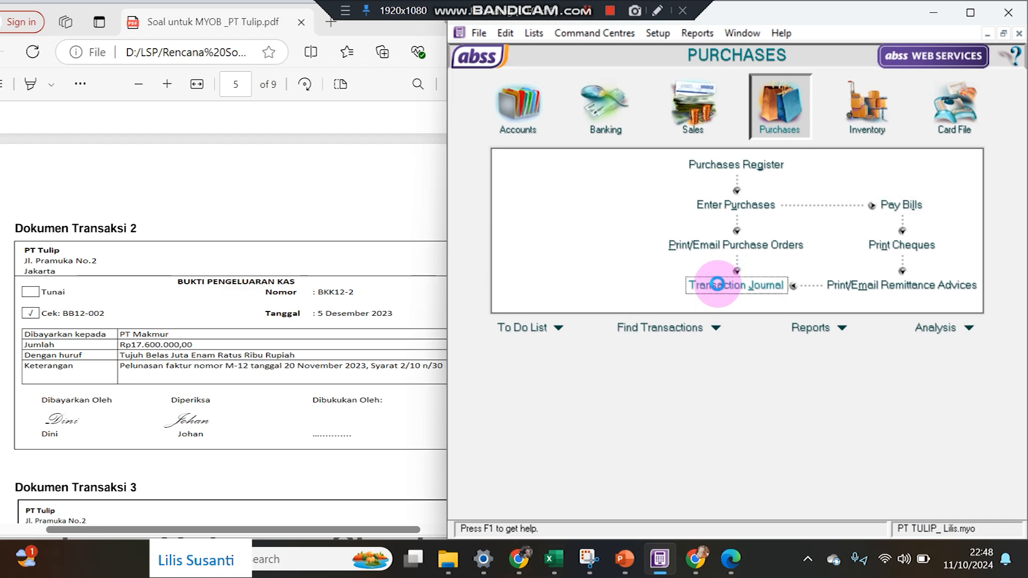
click(708, 279)
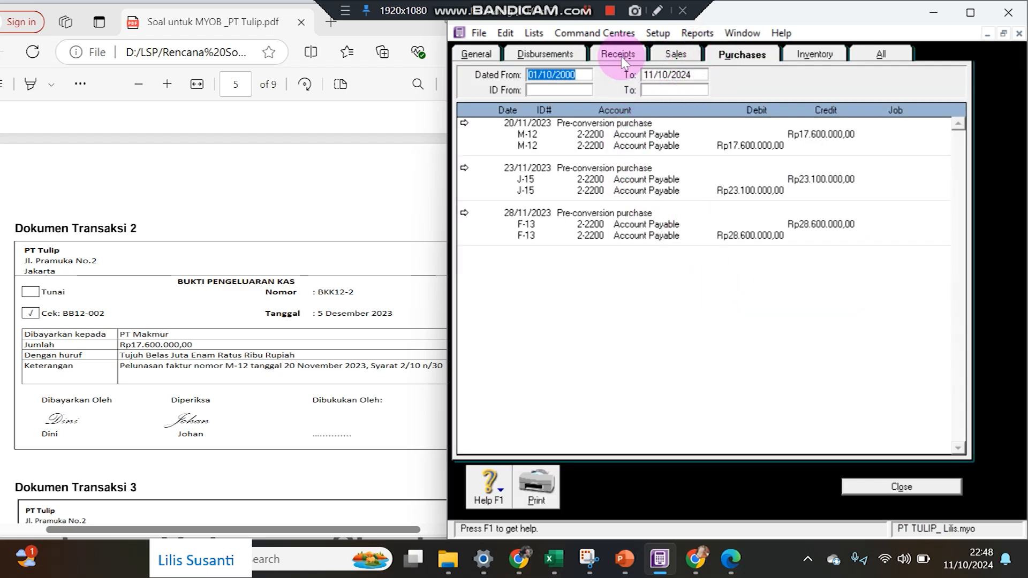
click(566, 56)
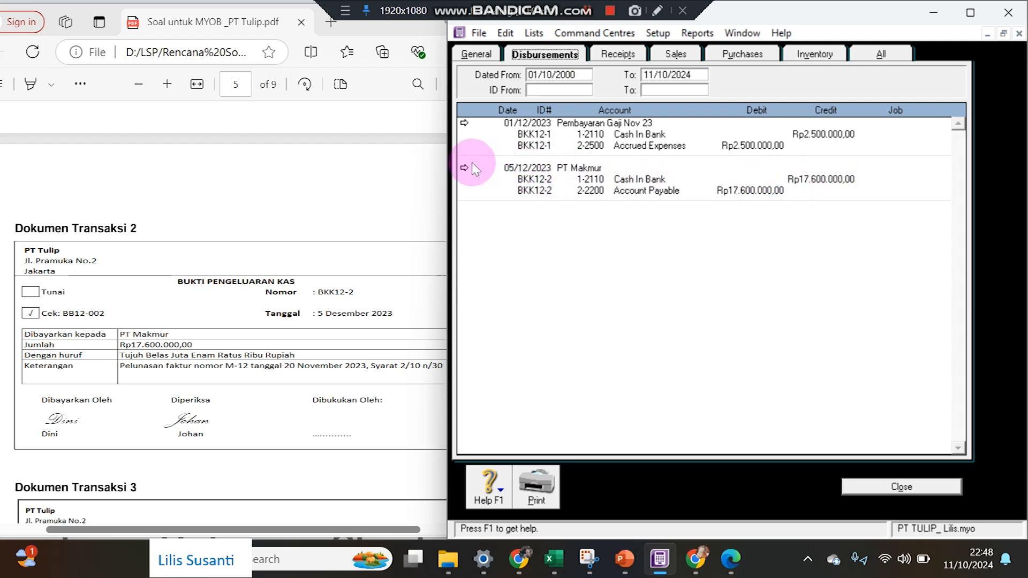
click(879, 56)
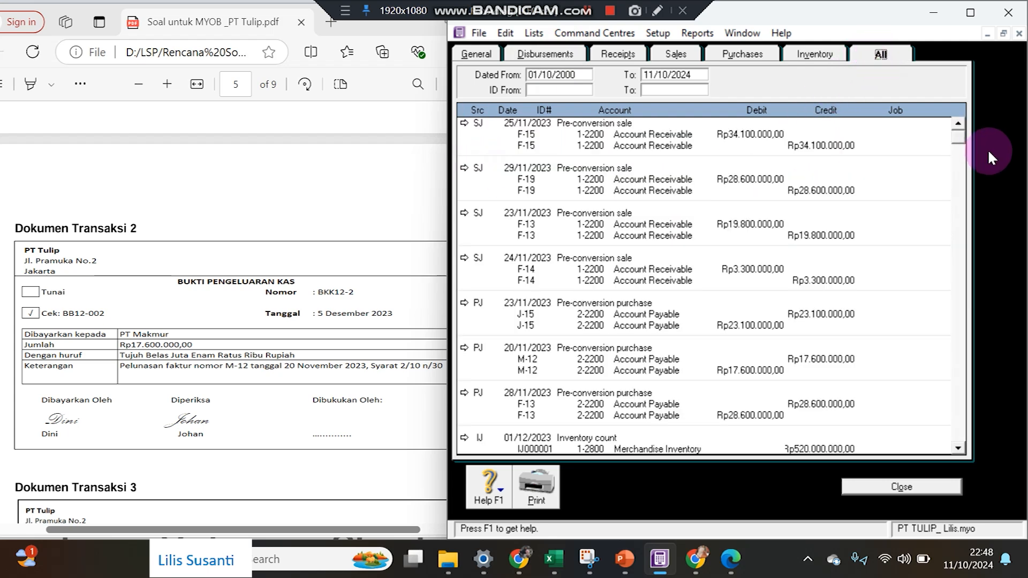
drag(959, 137, 965, 449)
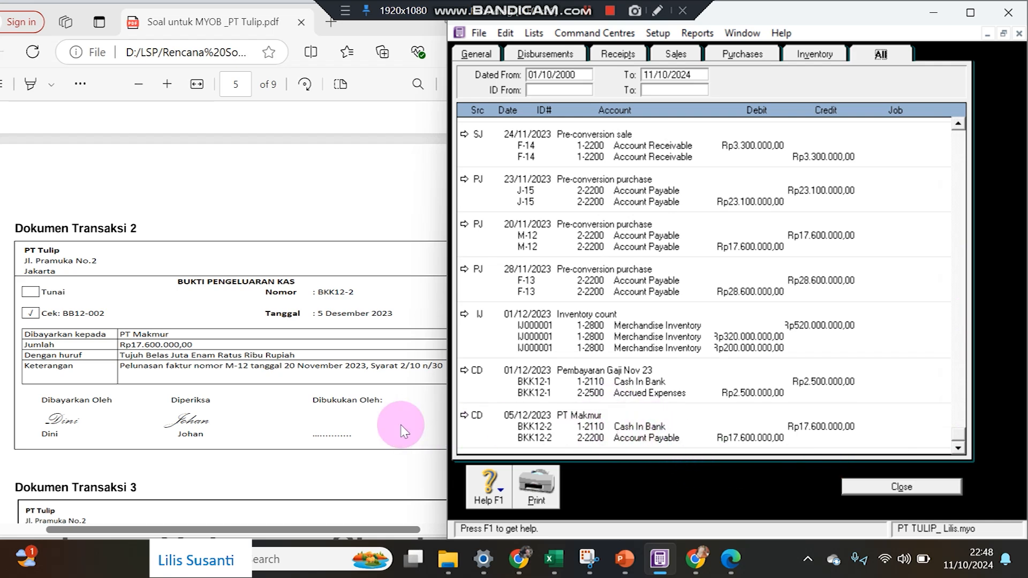
click(356, 421)
scroll(354, 429, down, 3)
scroll(355, 429, down, 2)
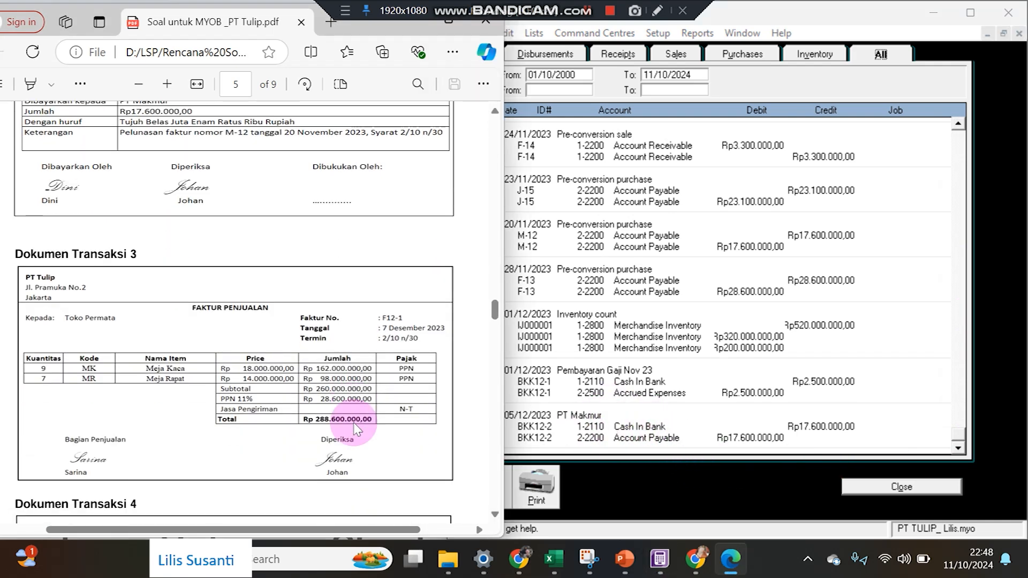
scroll(356, 428, up, 1)
scroll(356, 428, down, 1)
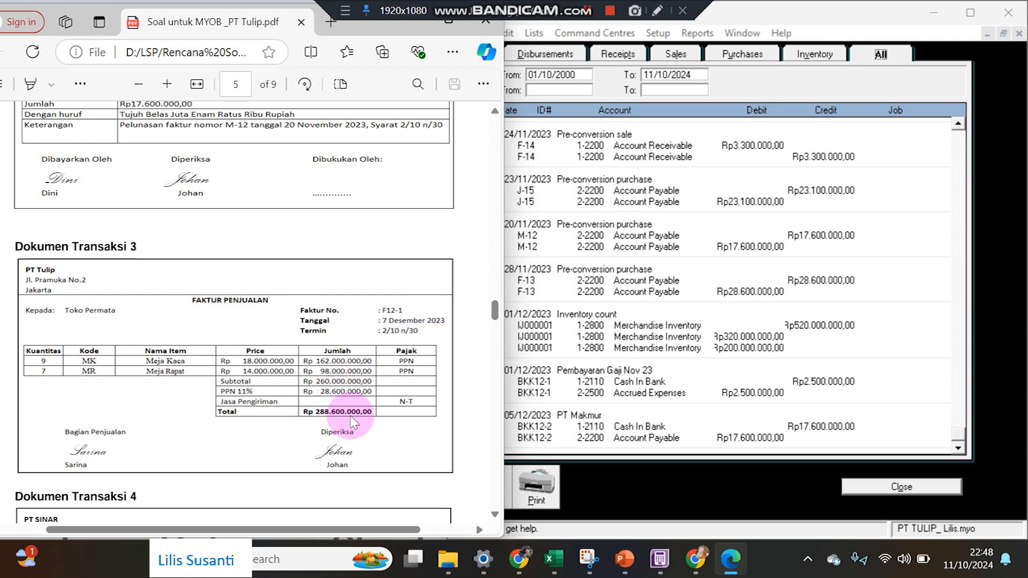
click(649, 491)
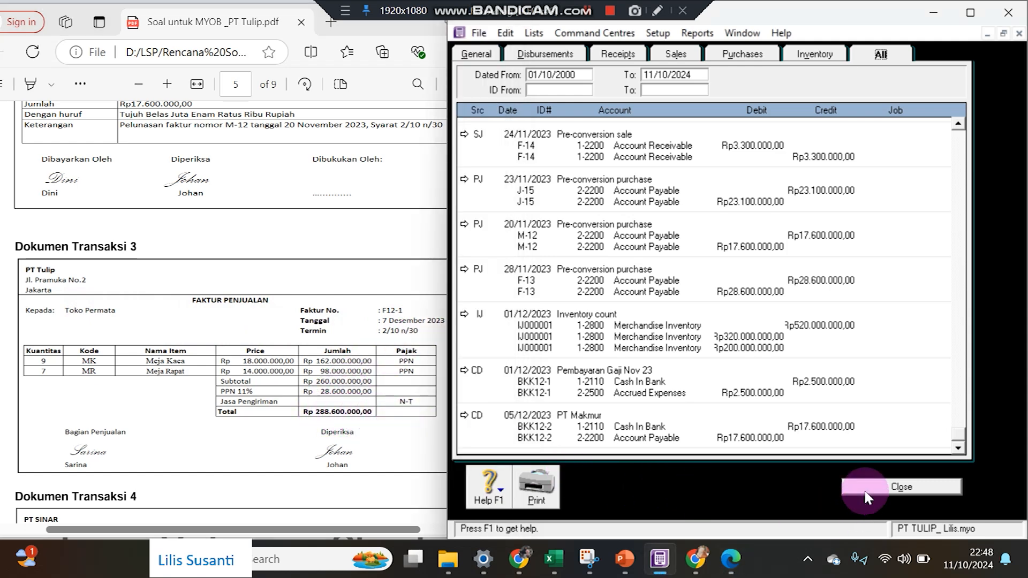
click(863, 487)
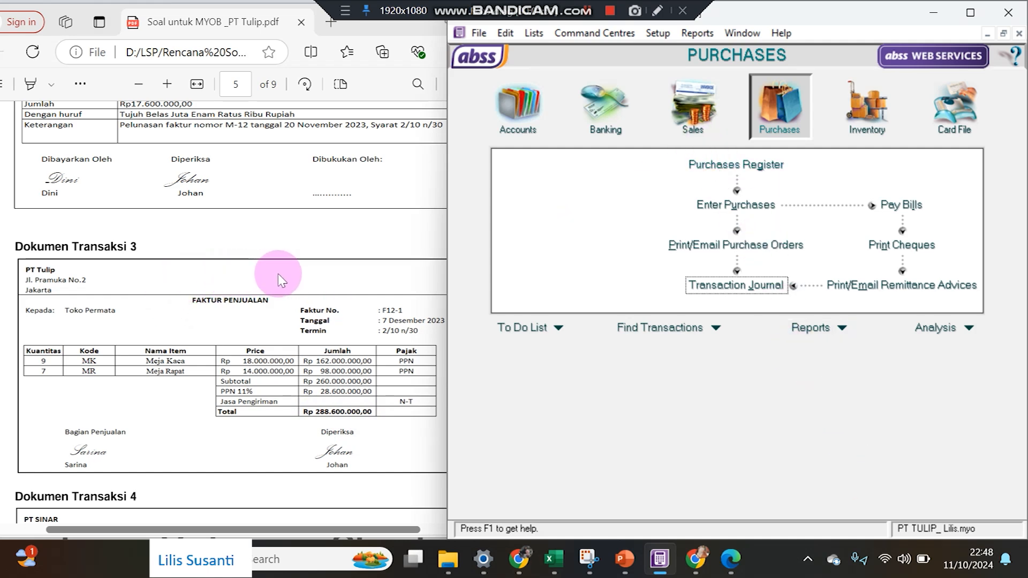
click(693, 118)
Start a new sales invoice for Toko Permata using the Item layout.
click(724, 203)
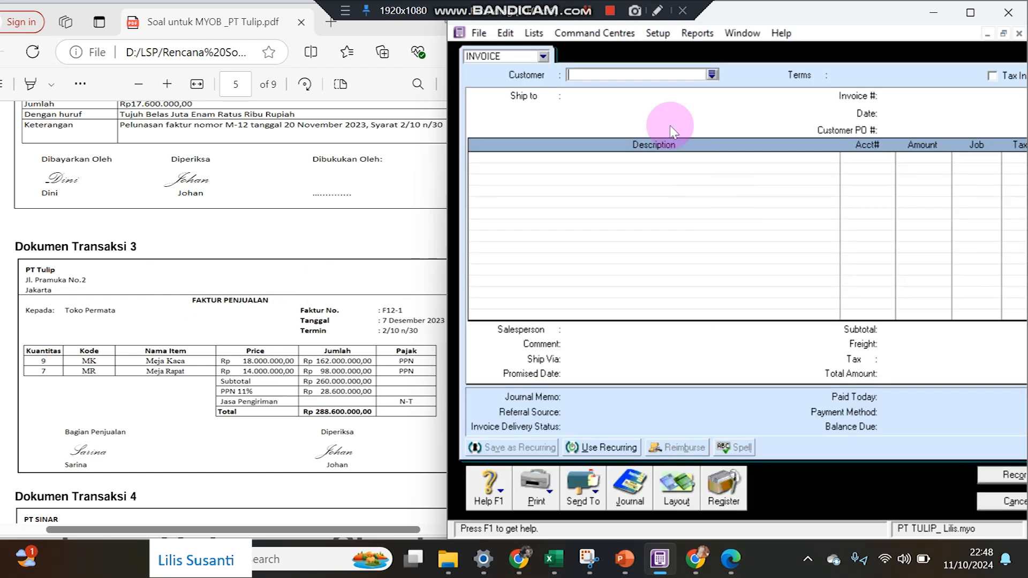
click(711, 74)
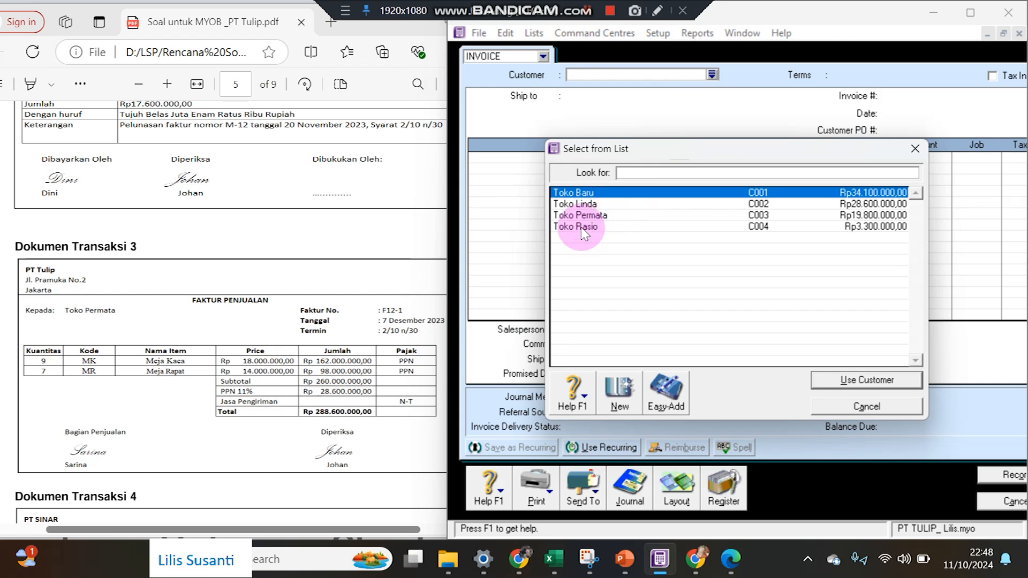
double_click(581, 215)
drag(445, 178, 375, 171)
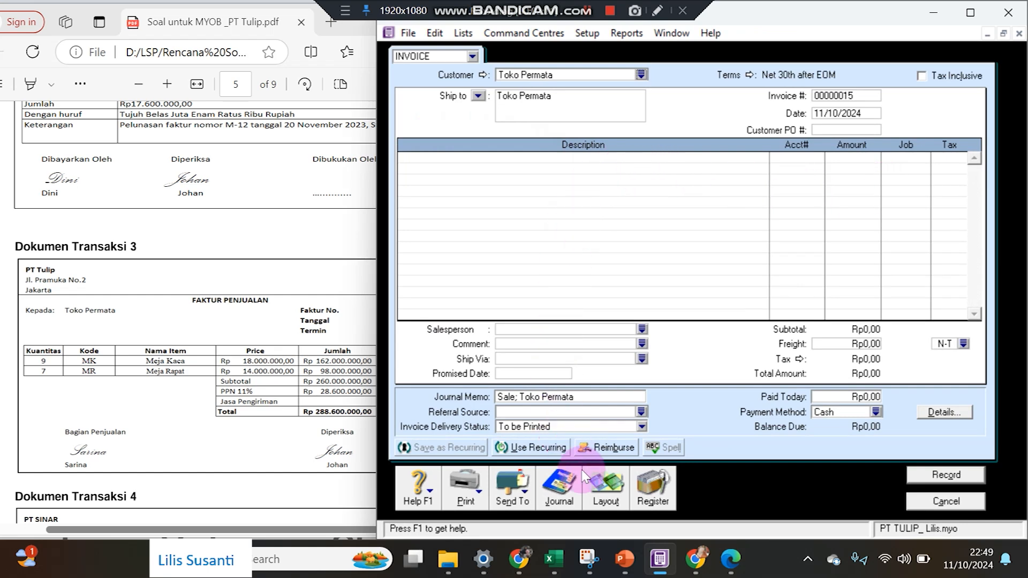
click(605, 485)
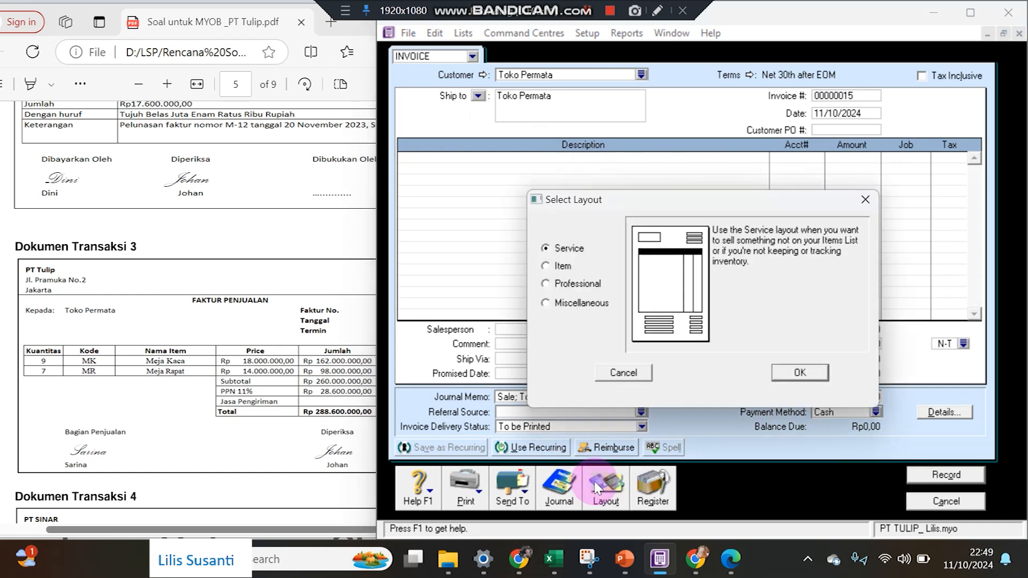
click(570, 272)
click(799, 372)
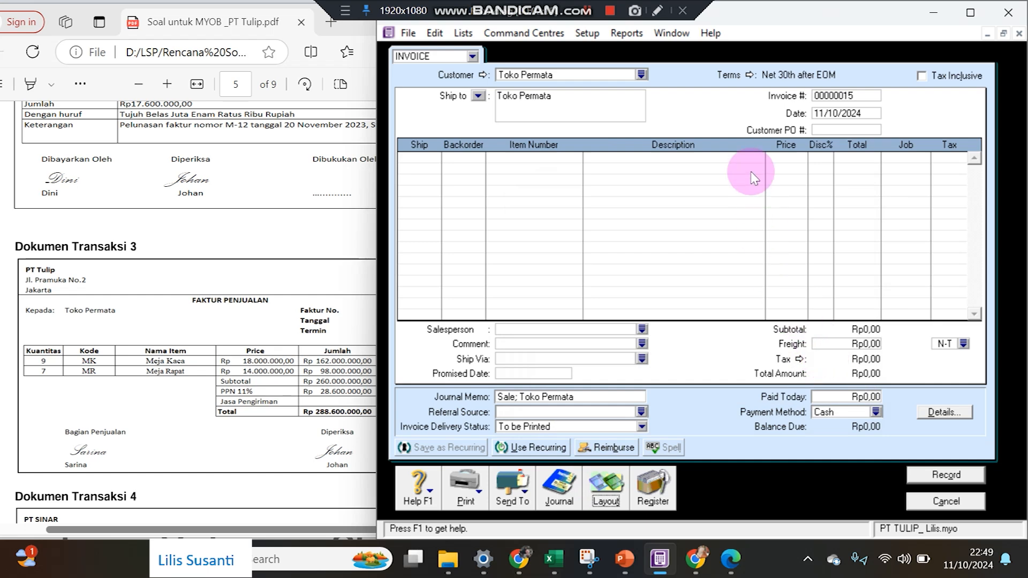
Change the Toko Permata invoice terms to 2% 10 Net 30, due in a given number of days.
click(755, 80)
click(356, 327)
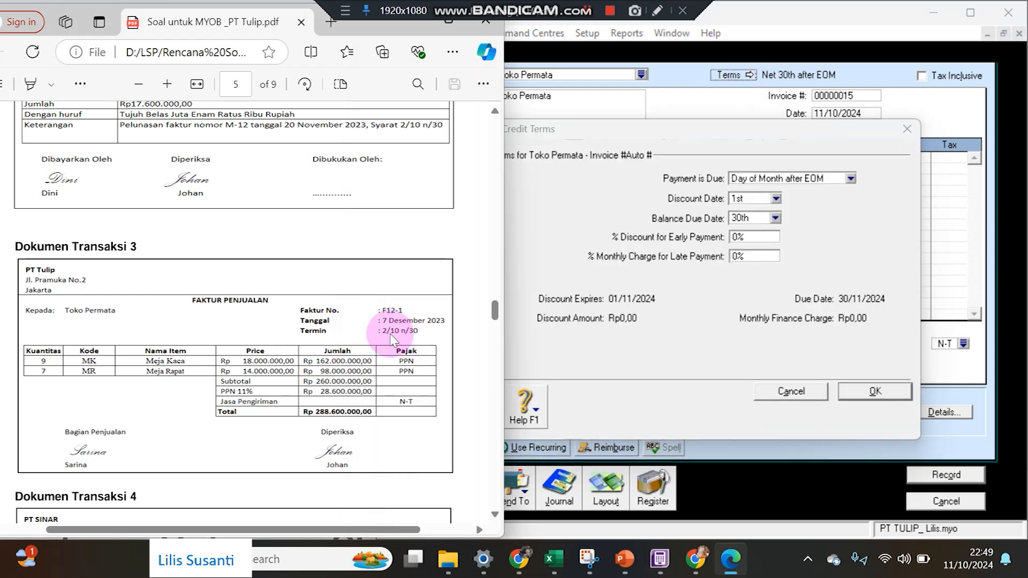
click(750, 178)
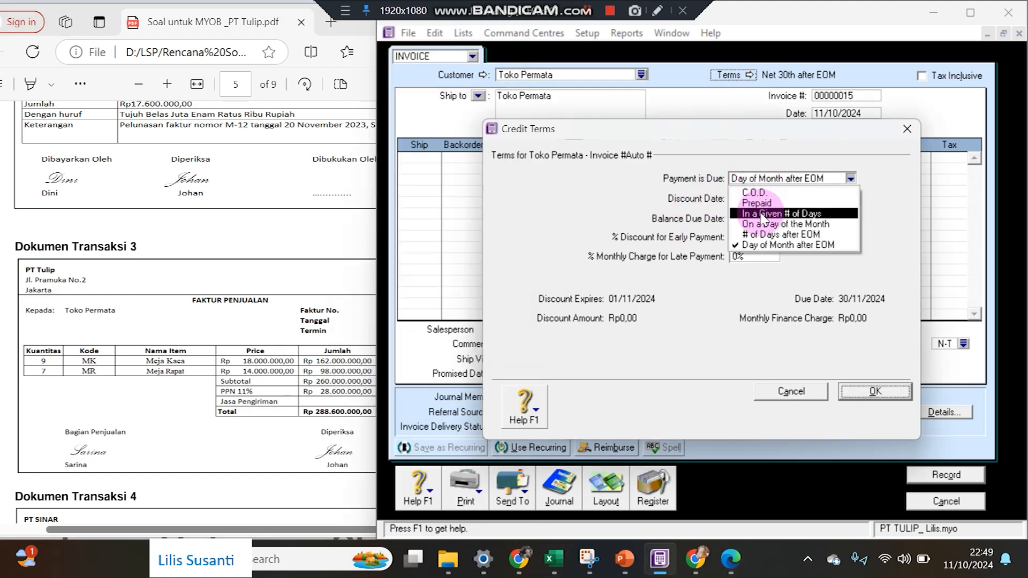
click(762, 213)
click(755, 199)
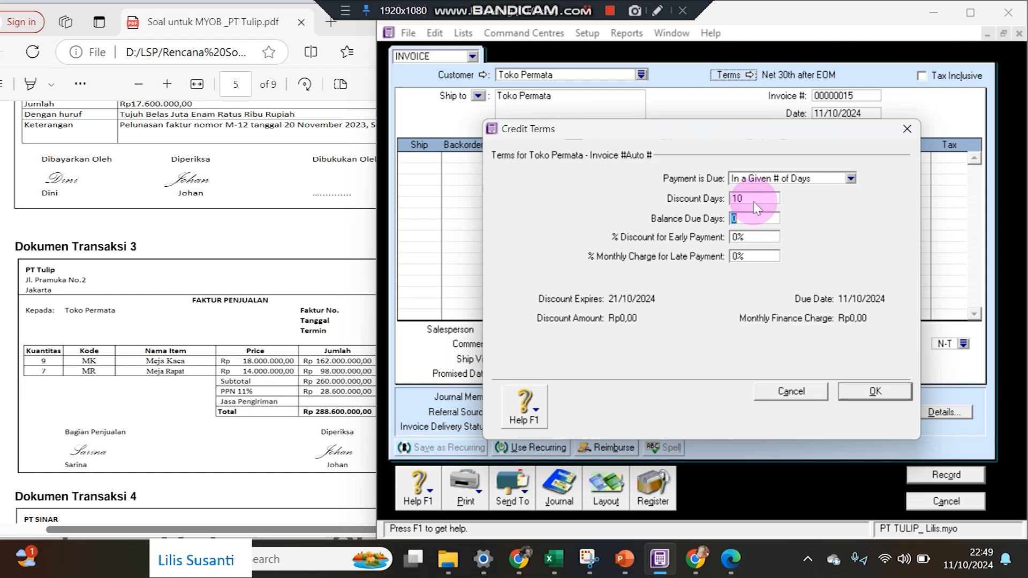
text(30)
key(Tab)
text(2)
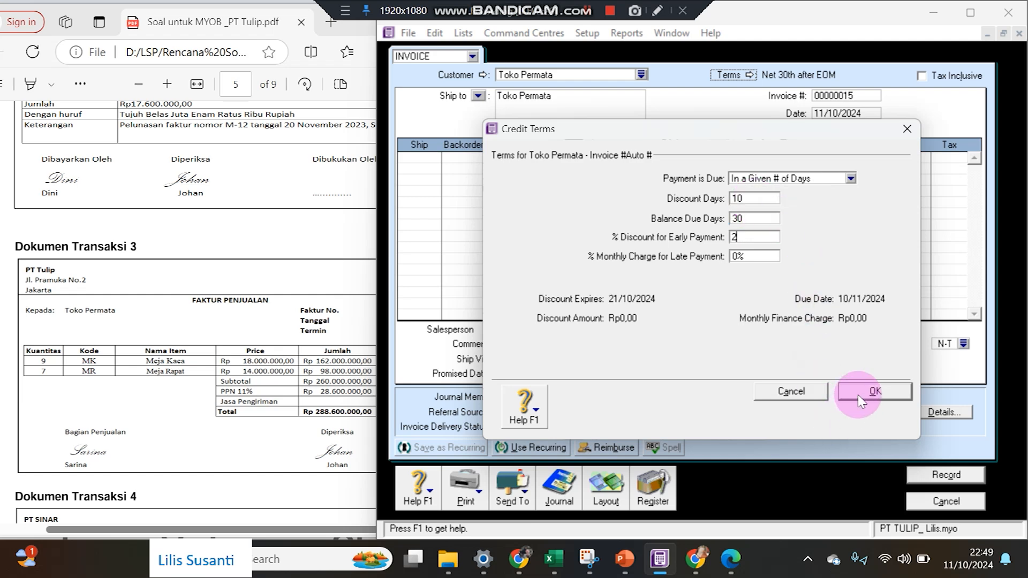
click(873, 391)
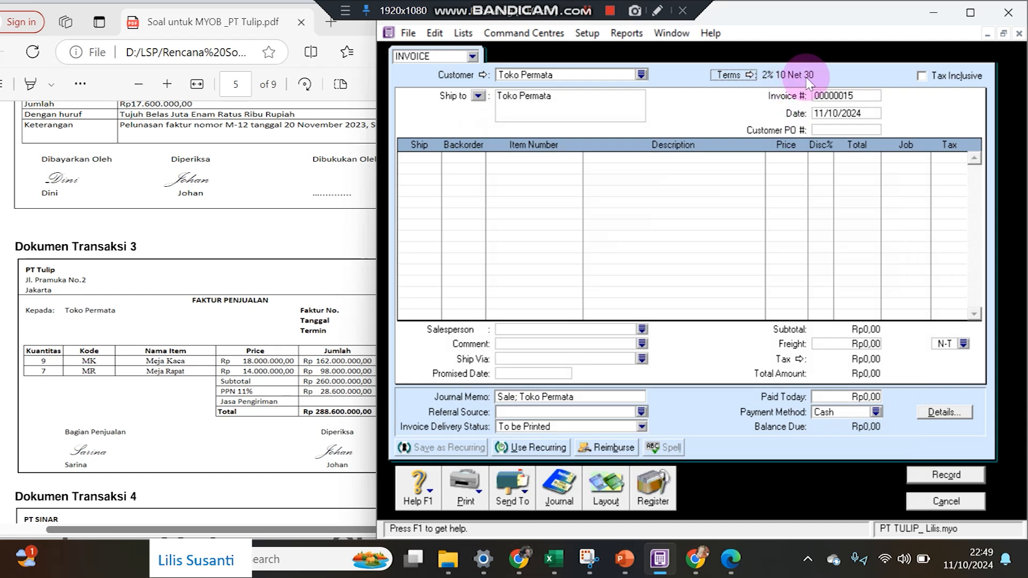
click(355, 241)
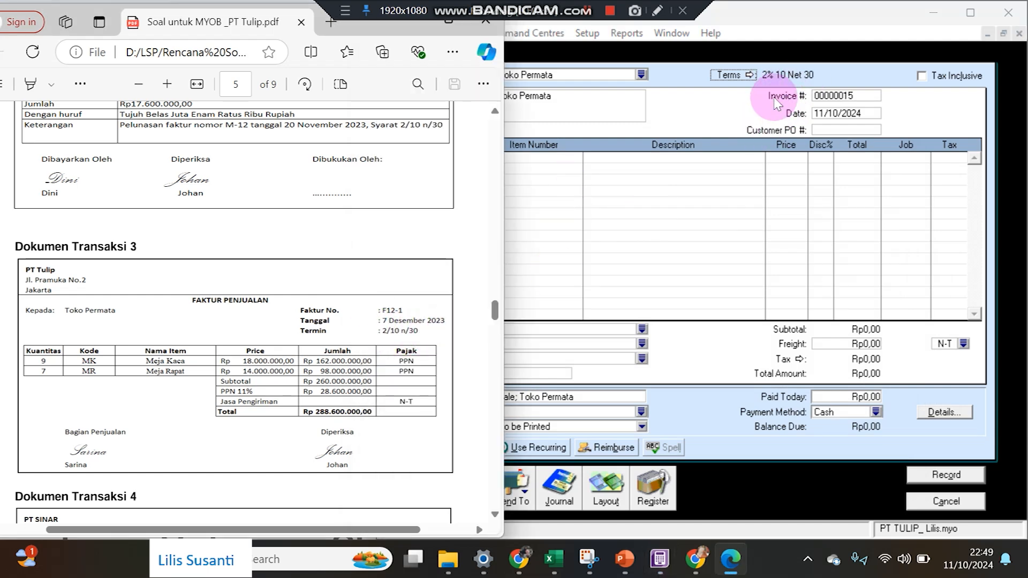
Date the invoice the 7th, number it F12-1, and add 9 Meja Kaca at 18.000.000.
click(839, 113)
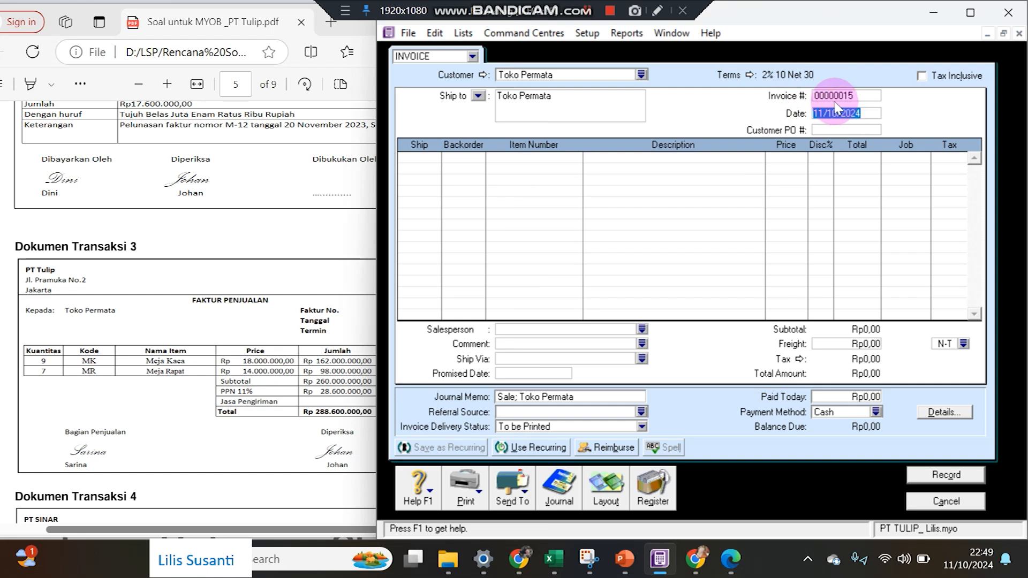
text(7/12/23)
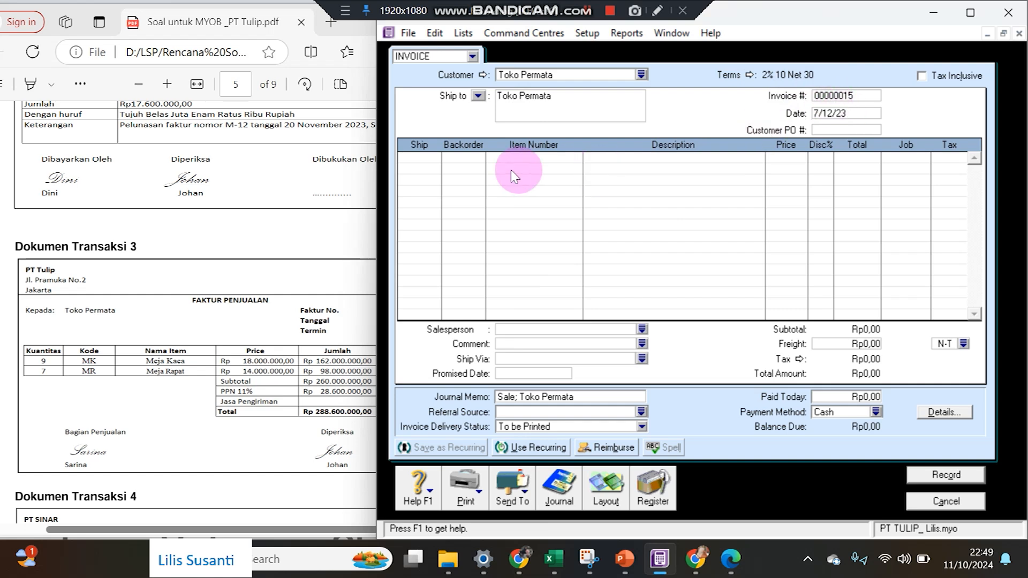
drag(374, 168, 423, 165)
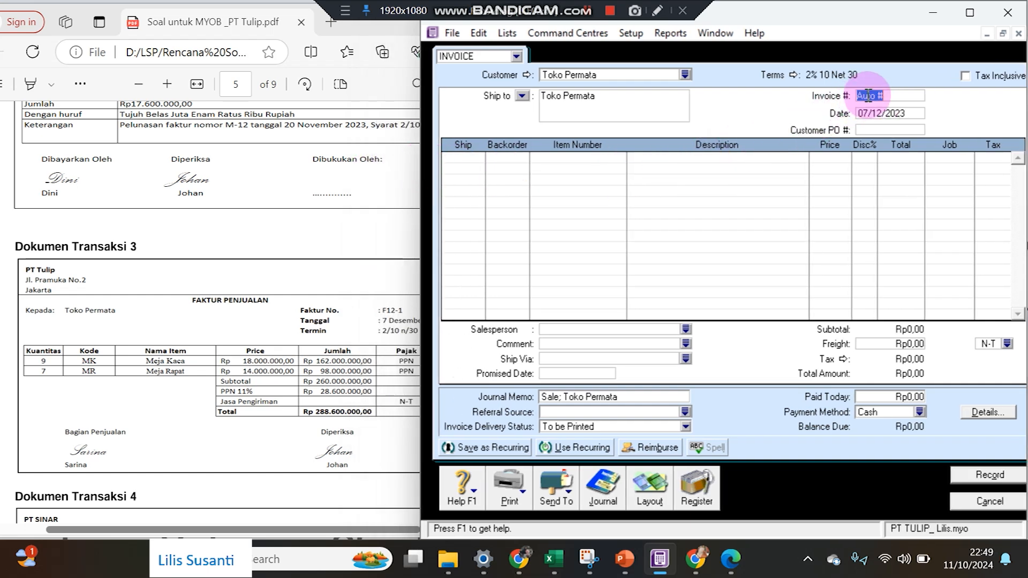
text(1)
key(Tab)
key(Tab)
text(9)
key(Tab)
key(Tab)
key(Tab)
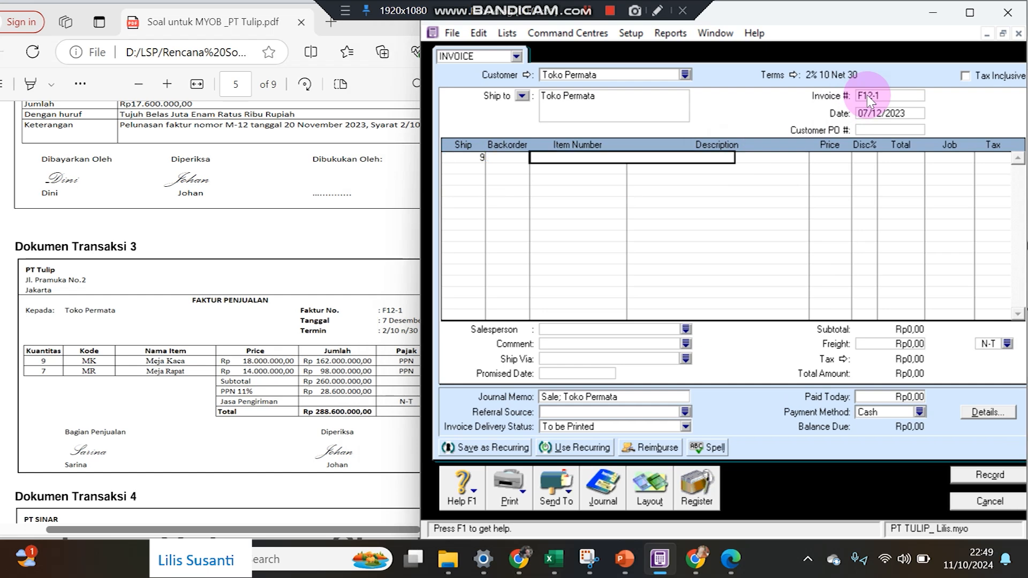
key(Return)
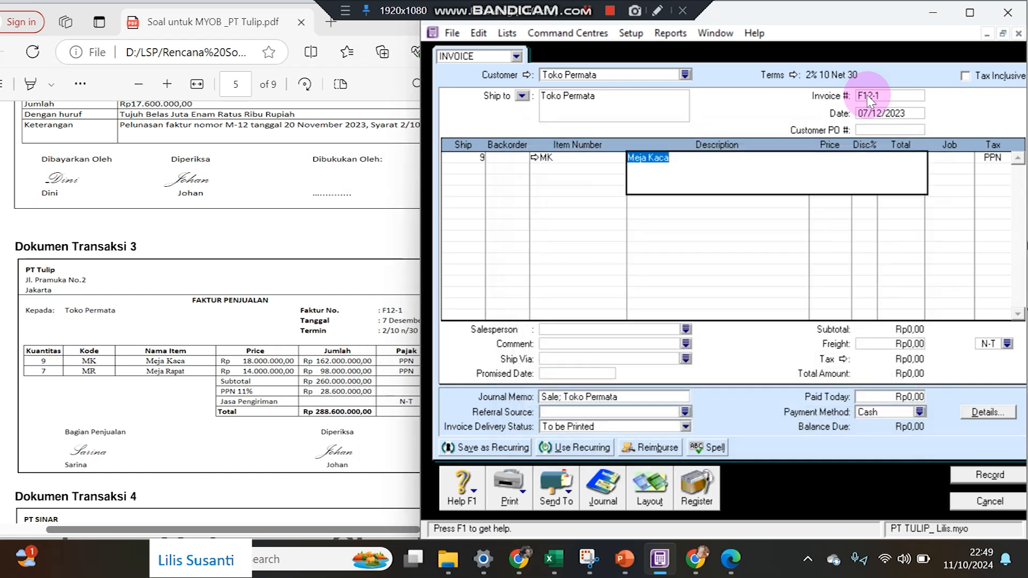
text(1800000)
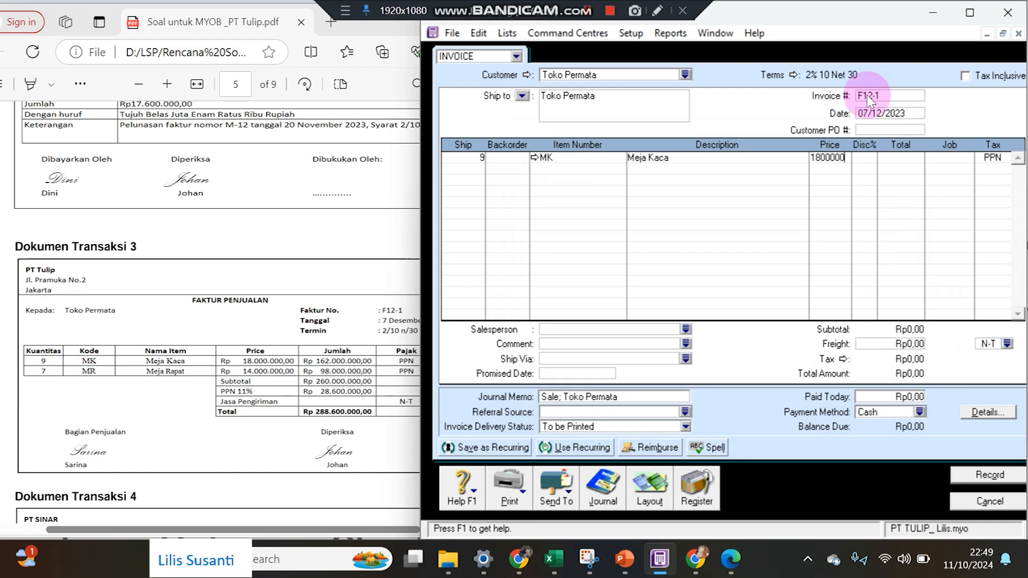
text(0)
key(Return)
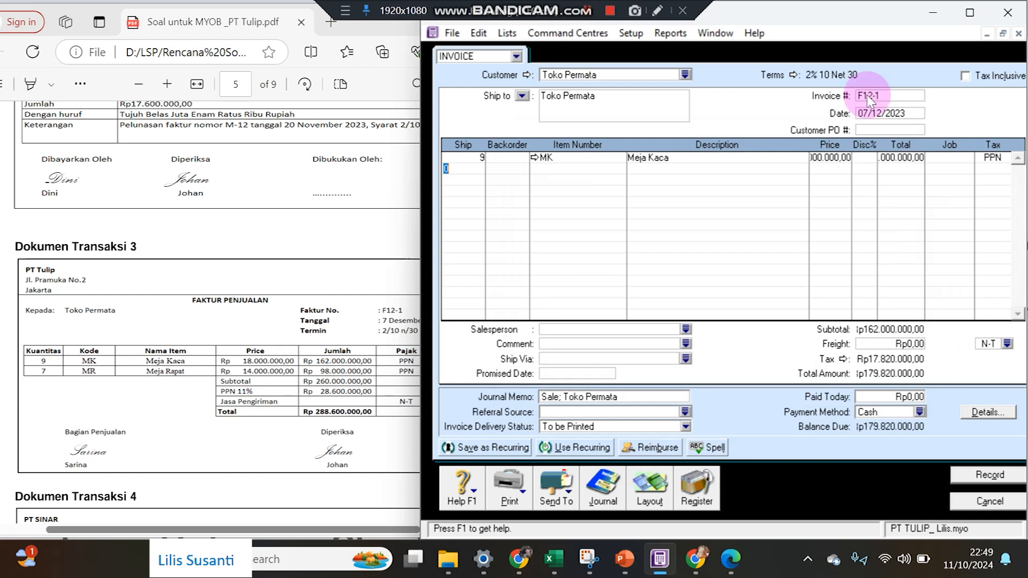
Add a second line of 7 Meja Rapat at 14.000.000.
text(7)
key(Tab)
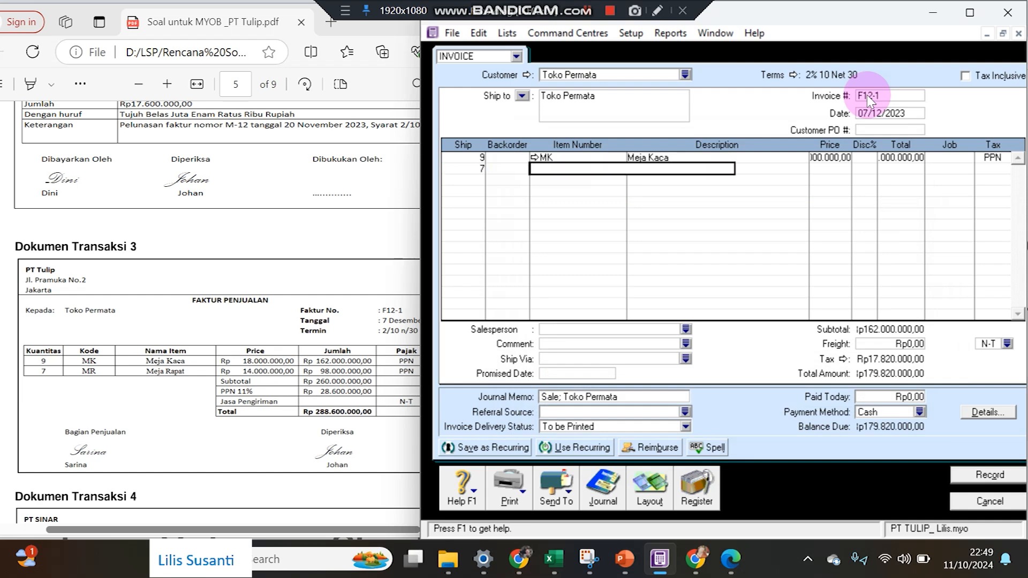
key(Tab)
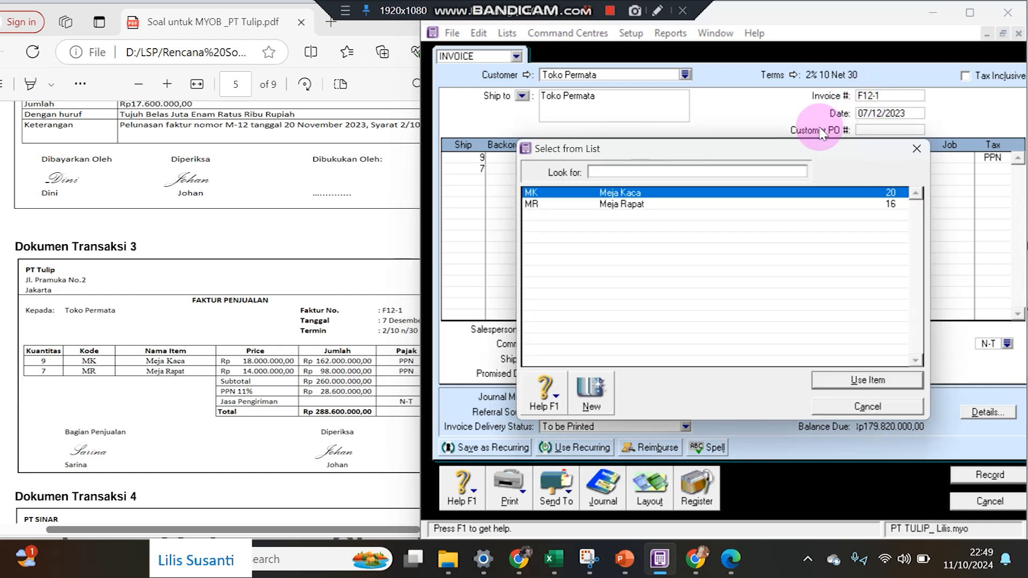
double_click(649, 206)
key(Tab)
text(1)
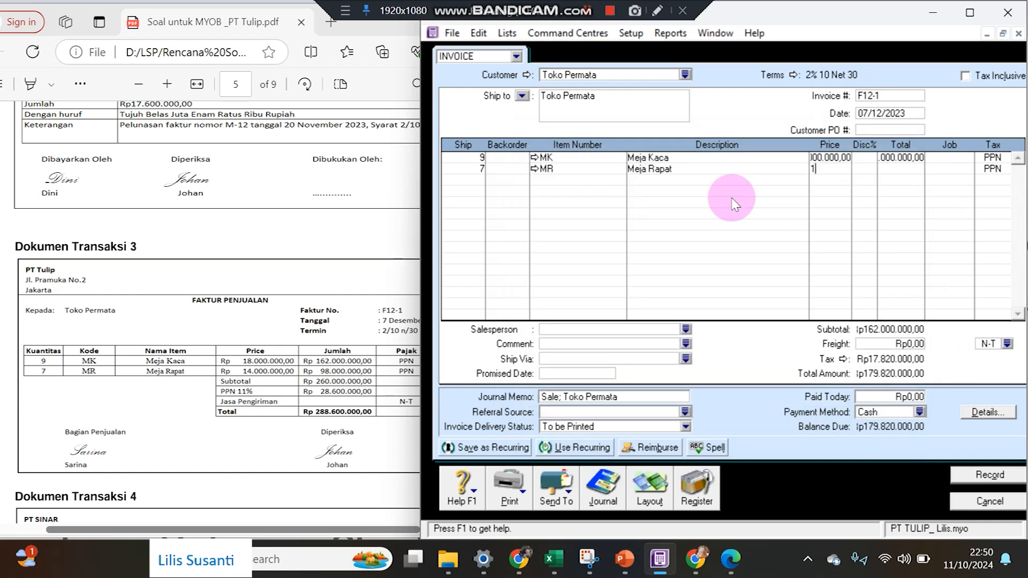
text(400000)
key(Return)
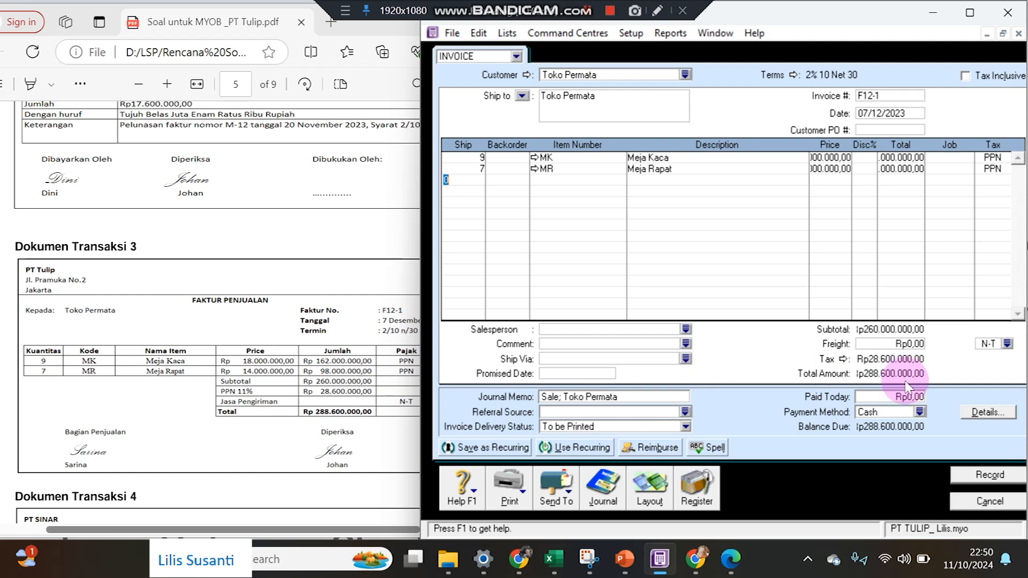
Record invoice F12-1, ignoring all flagged spelling words, and close the blank invoice.
click(969, 473)
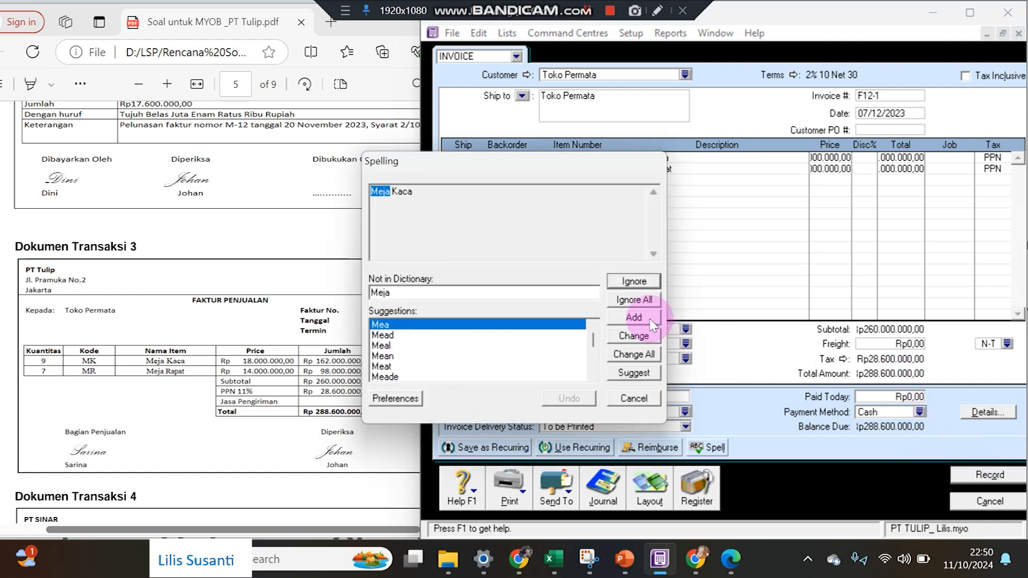
click(635, 301)
click(635, 301)
click(637, 303)
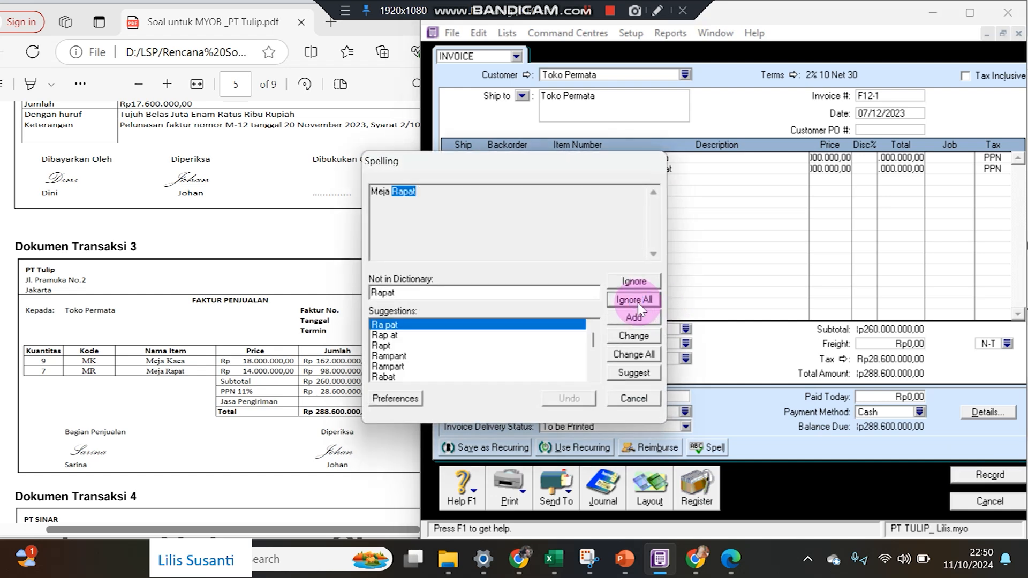
click(637, 301)
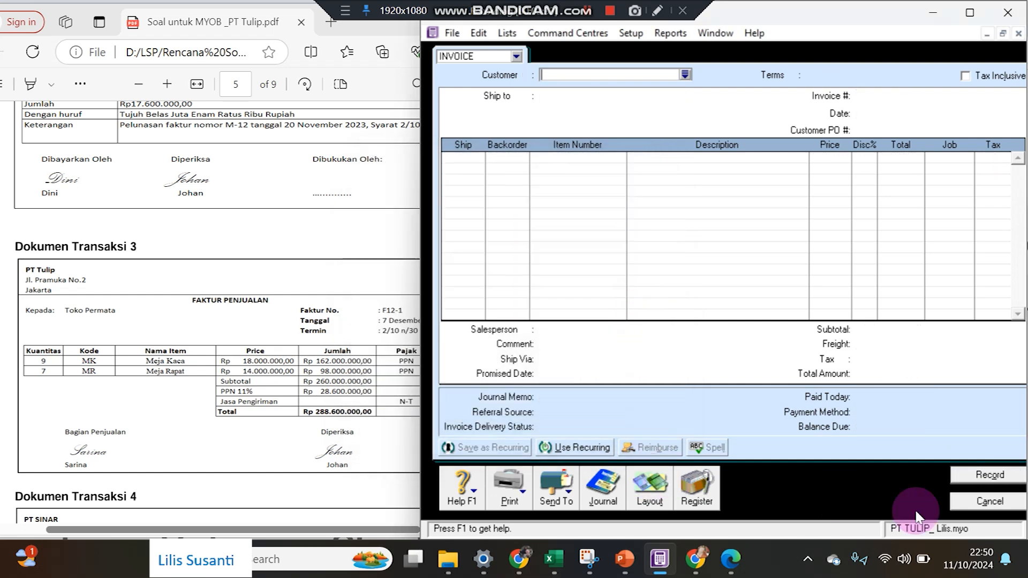
click(989, 501)
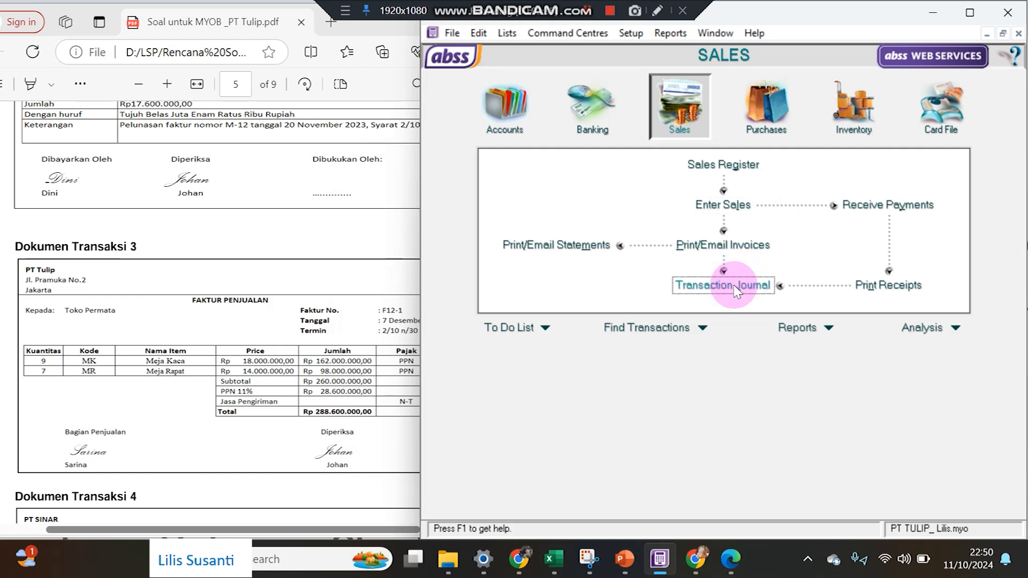
click(735, 287)
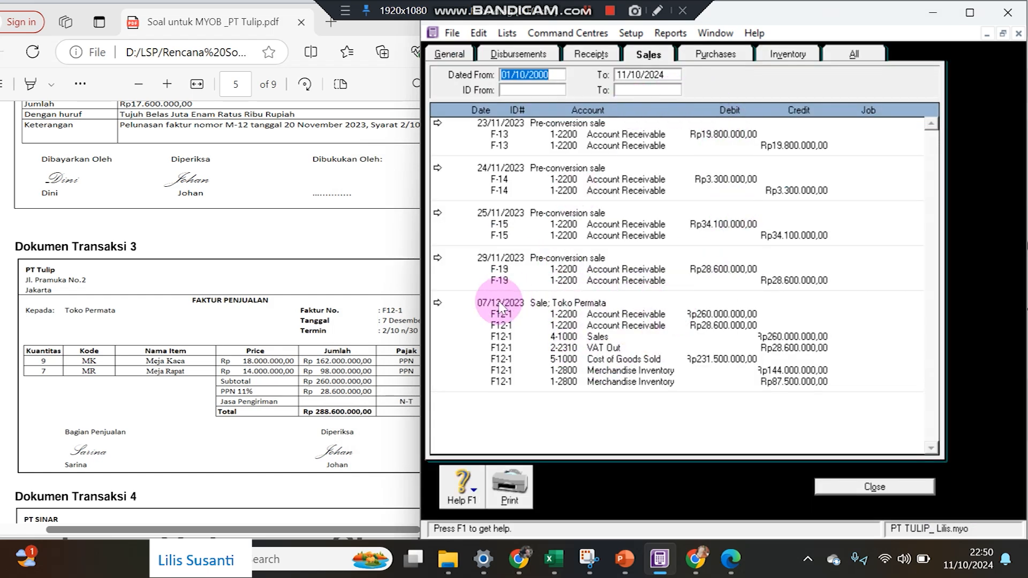
click(288, 359)
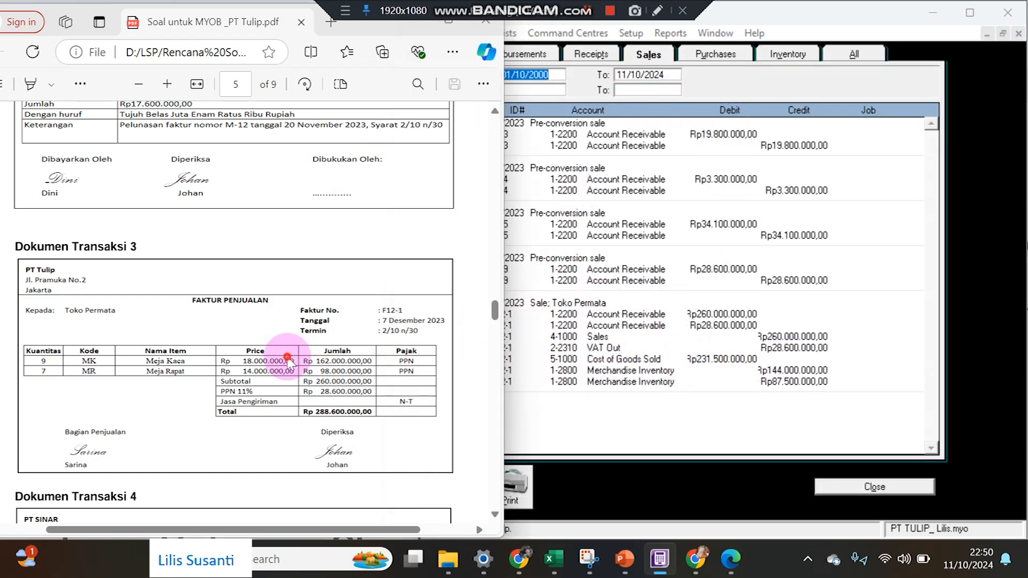
scroll(289, 360, down, 6)
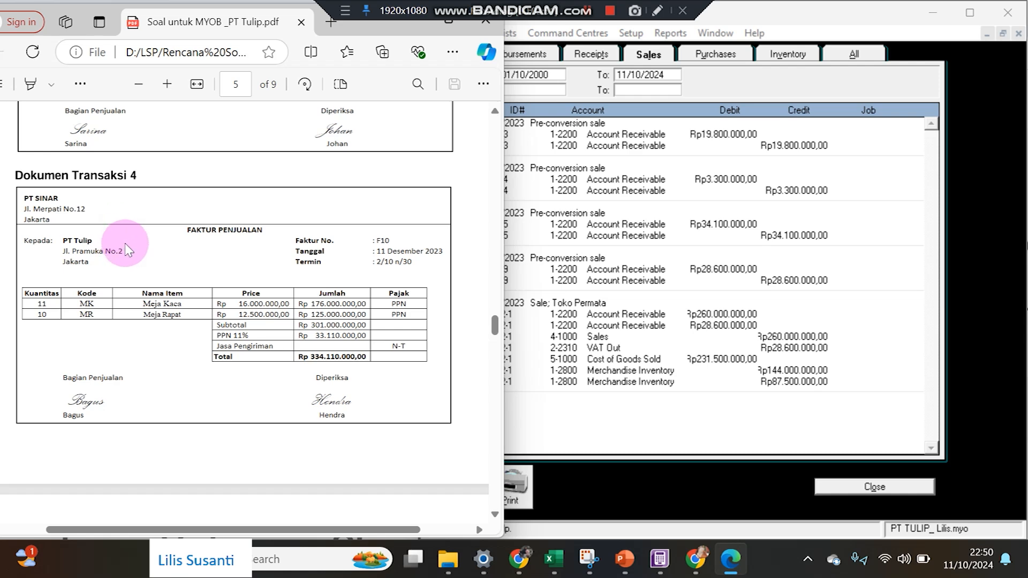
click(839, 487)
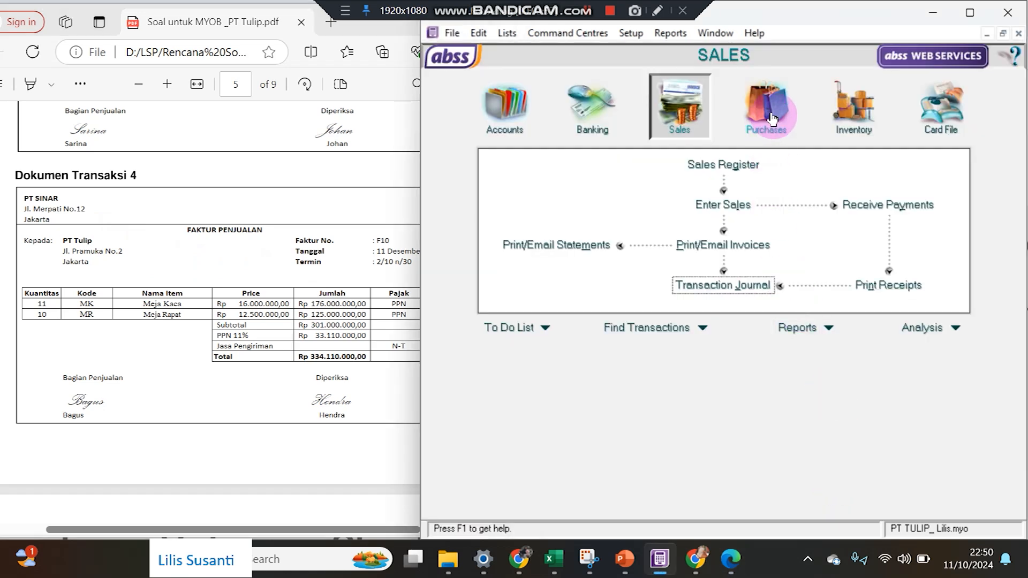
click(770, 133)
Start a new Item-layout purchase bill from PT Sinar dated 11/12/2023.
click(728, 198)
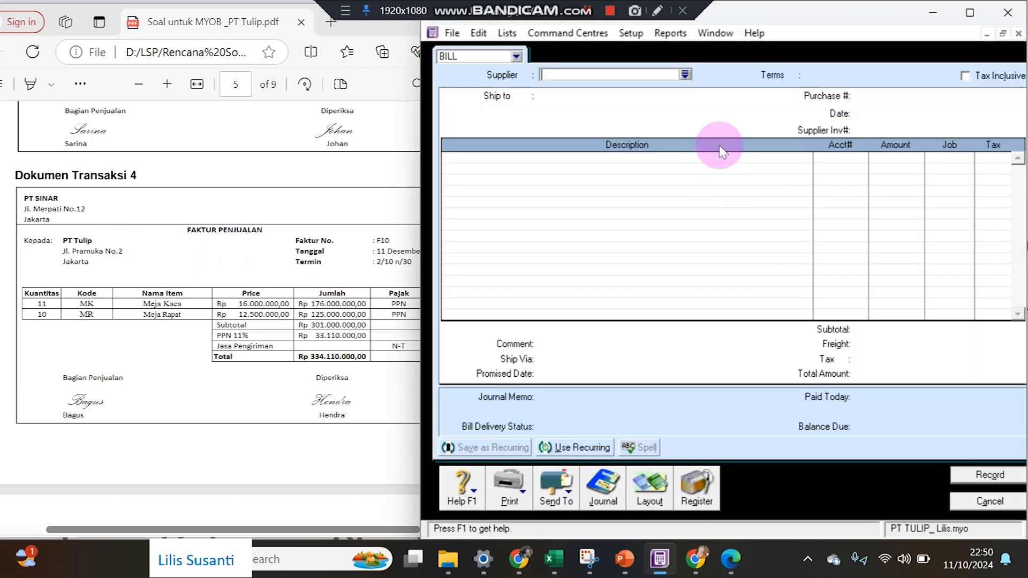
click(685, 75)
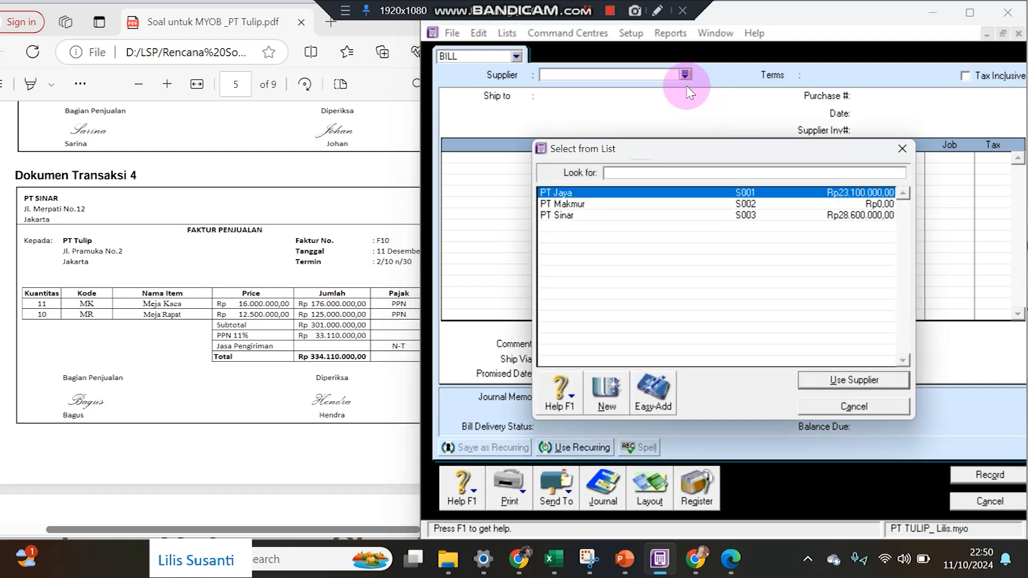
double_click(619, 215)
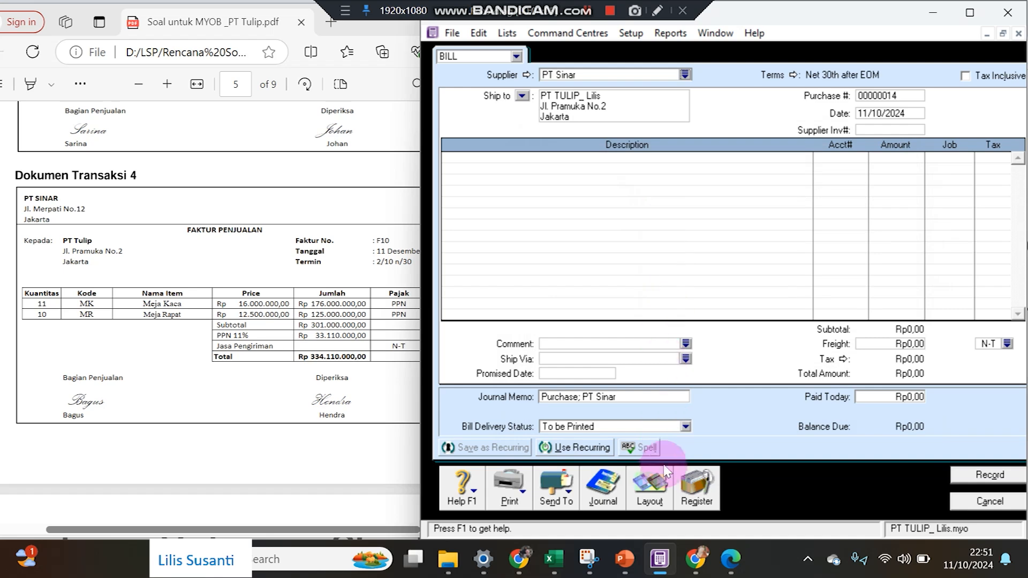
click(649, 484)
click(578, 268)
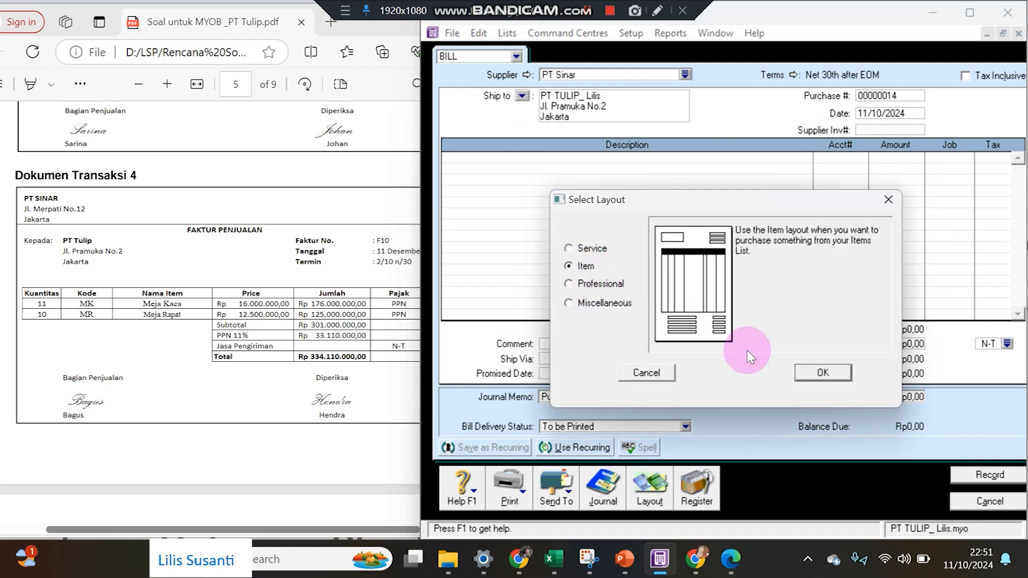
click(814, 369)
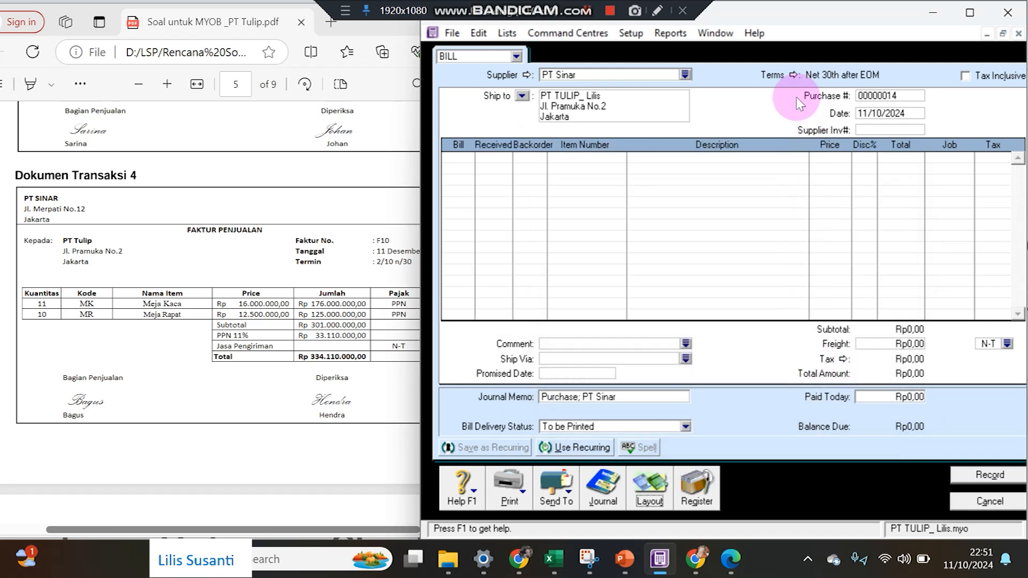
click(898, 113)
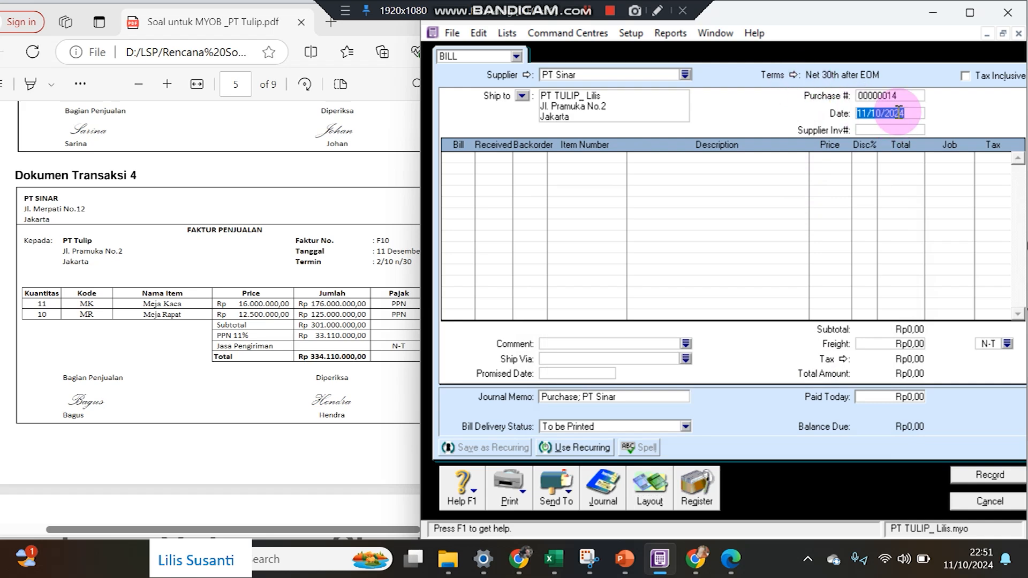
text(11)
Set the bill's credit terms to 2% 10 Net 30.
click(787, 76)
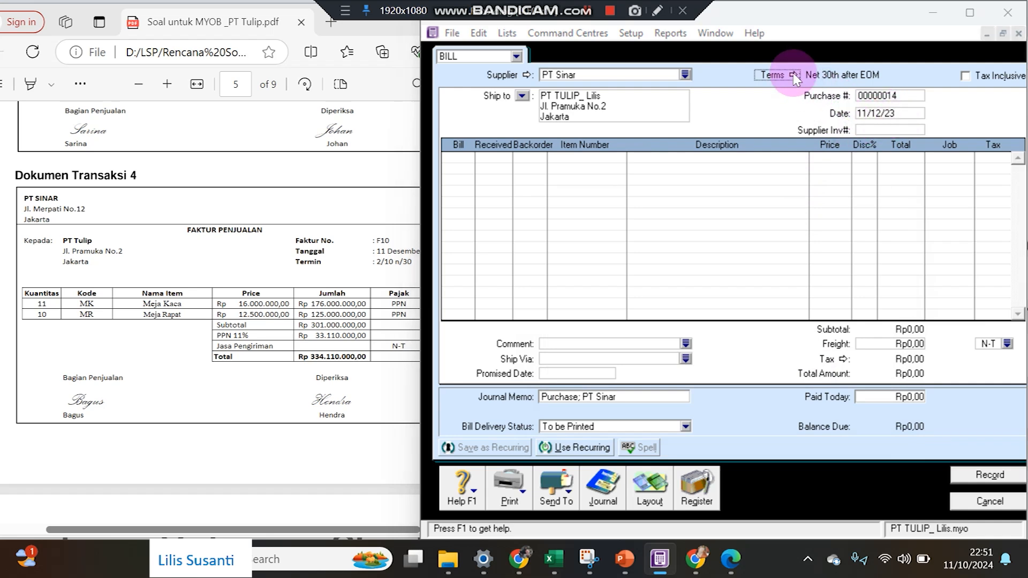
click(791, 178)
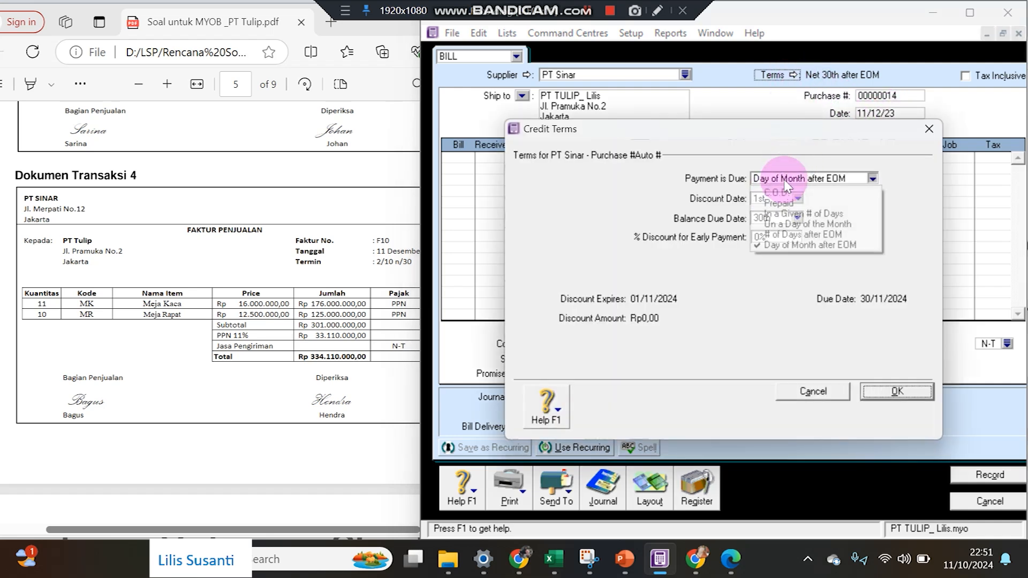
click(791, 215)
text(10)
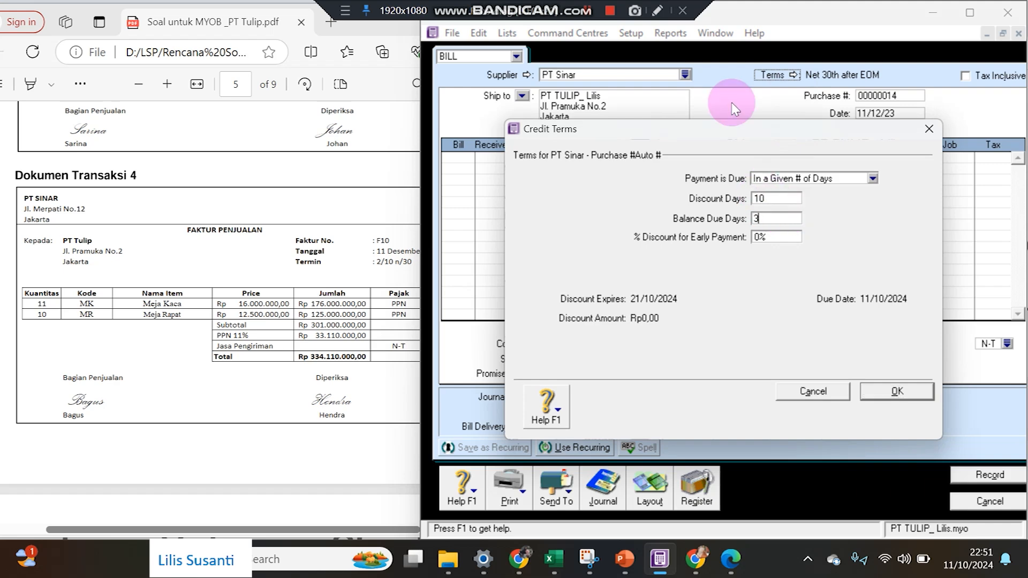
text(2)
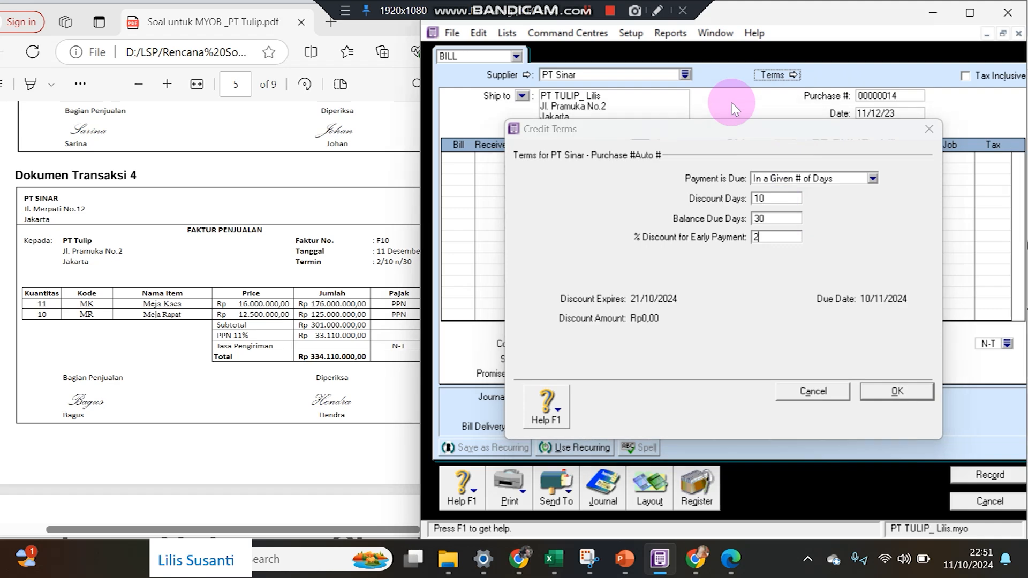
key(Return)
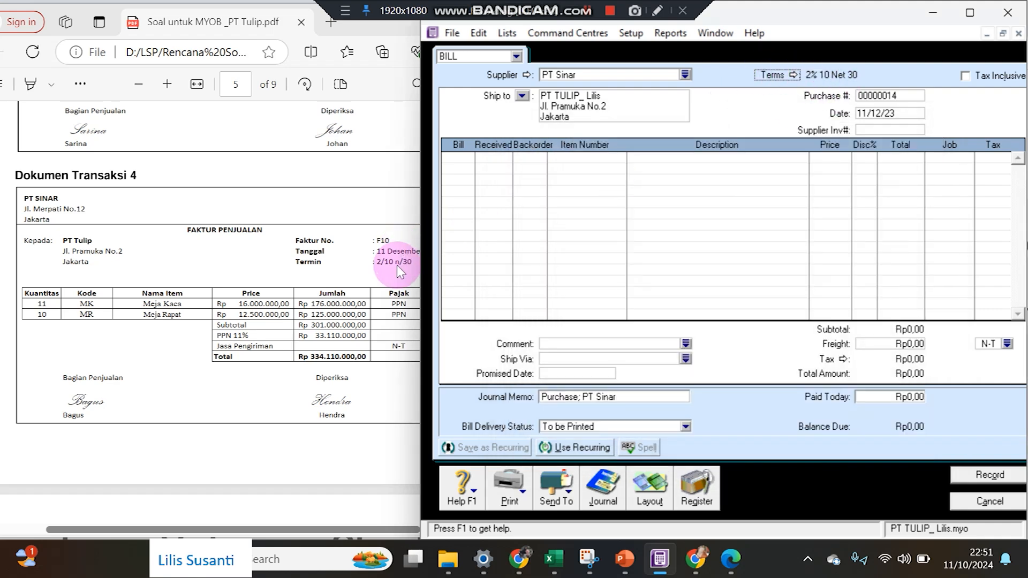
click(889, 97)
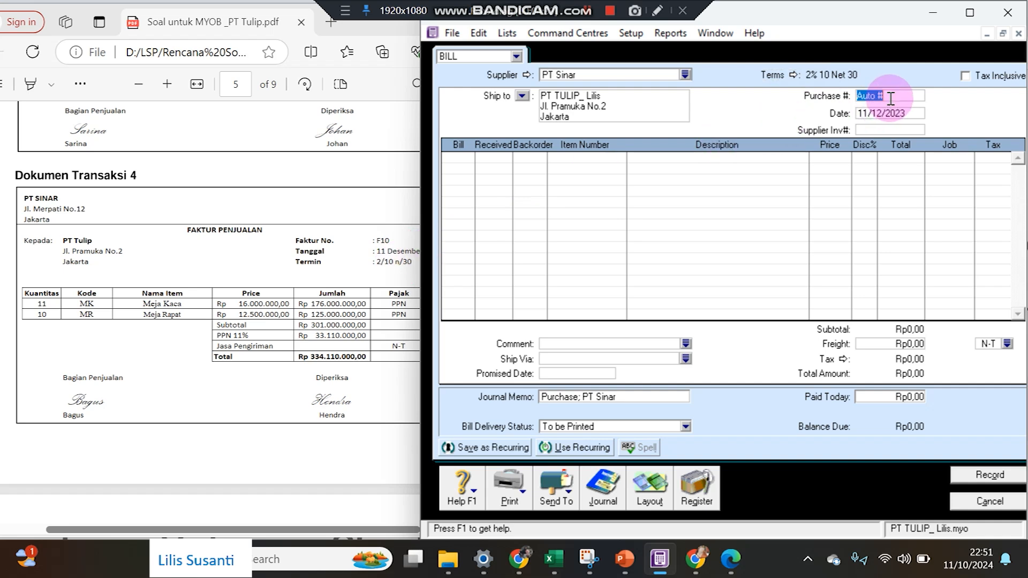
Number the bill F10 and fill in the first line of 11 Meja Kaca.
text(F10)
key(Tab)
key(Tab)
click(461, 158)
key(Tab)
key(Tab)
key(Tab)
key(Tab)
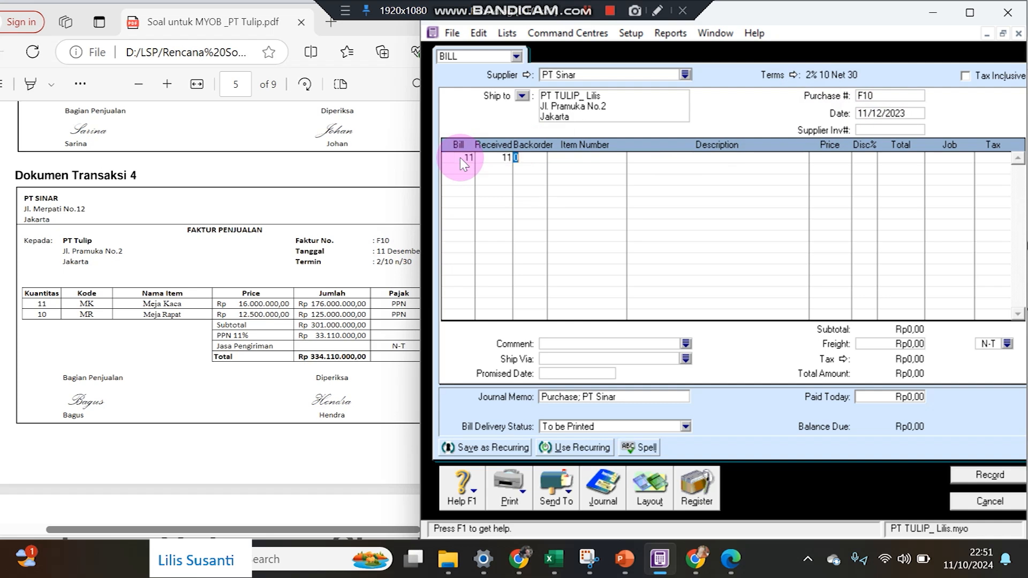
key(Return)
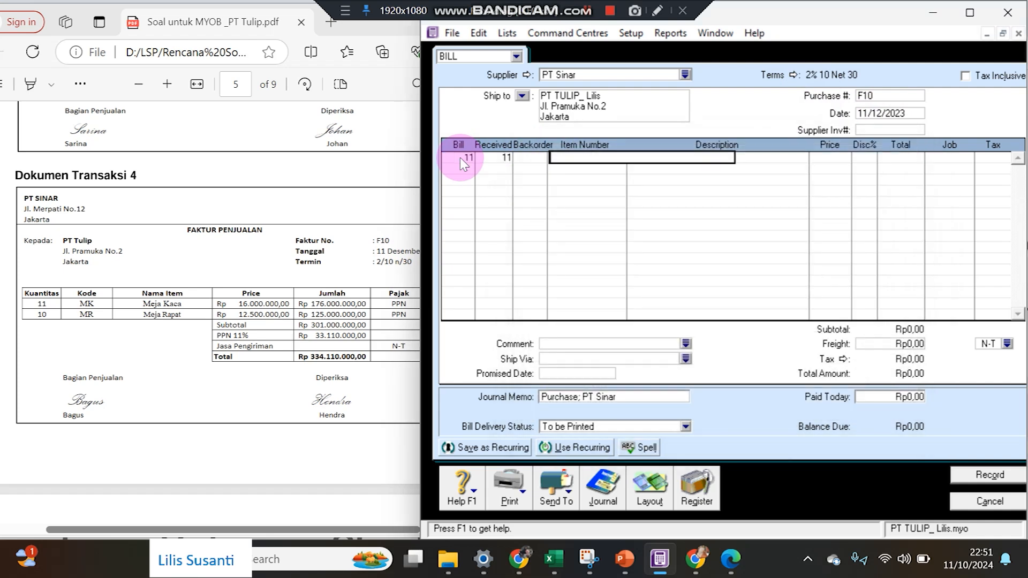
key(Tab)
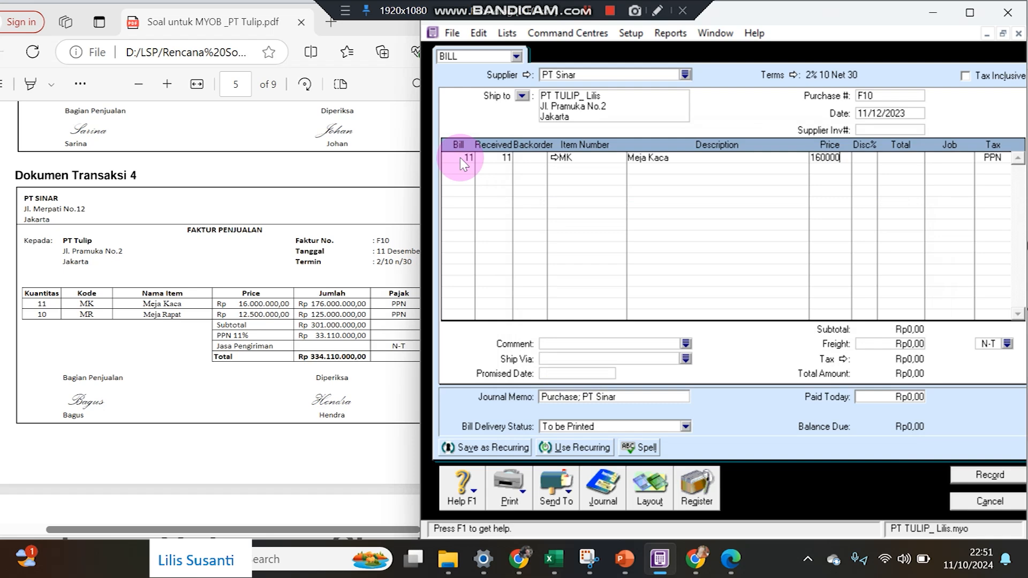
key(Return)
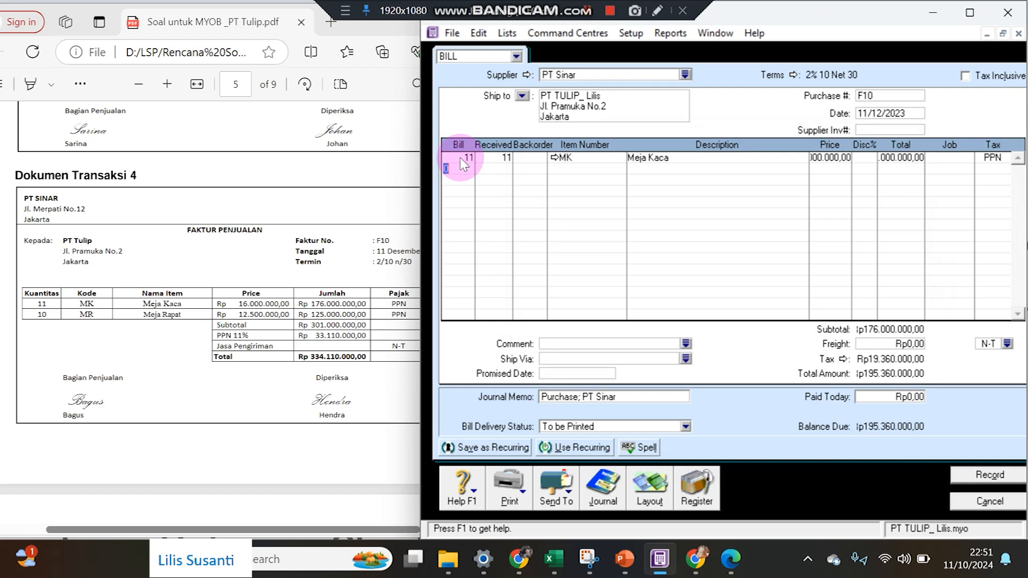
Add 10 Meja Rapat at 12.500.000, bringing the bill total to Rp334.110.000.
text(10)
key(Tab)
key(Tab)
key(Tab)
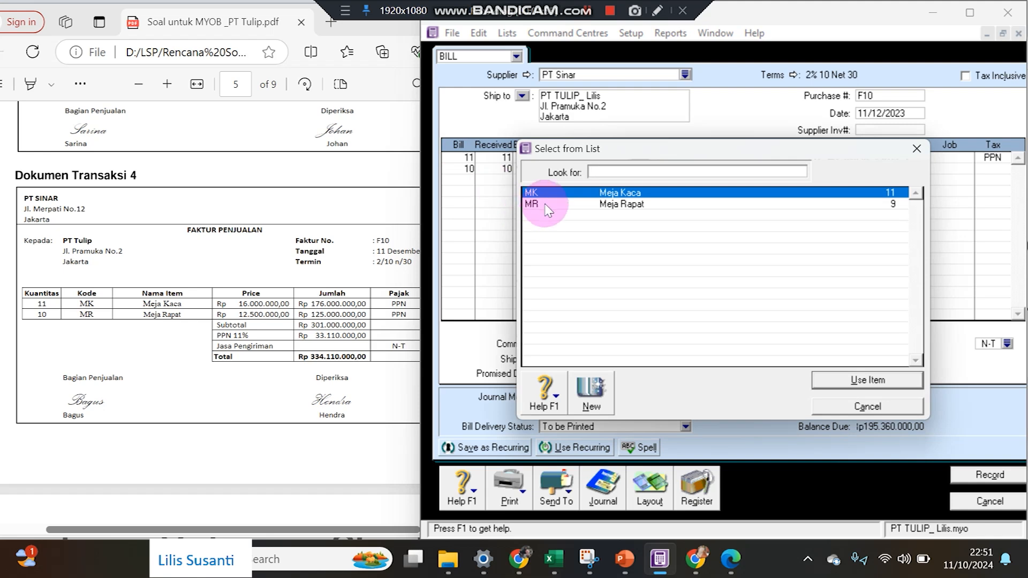
double_click(540, 204)
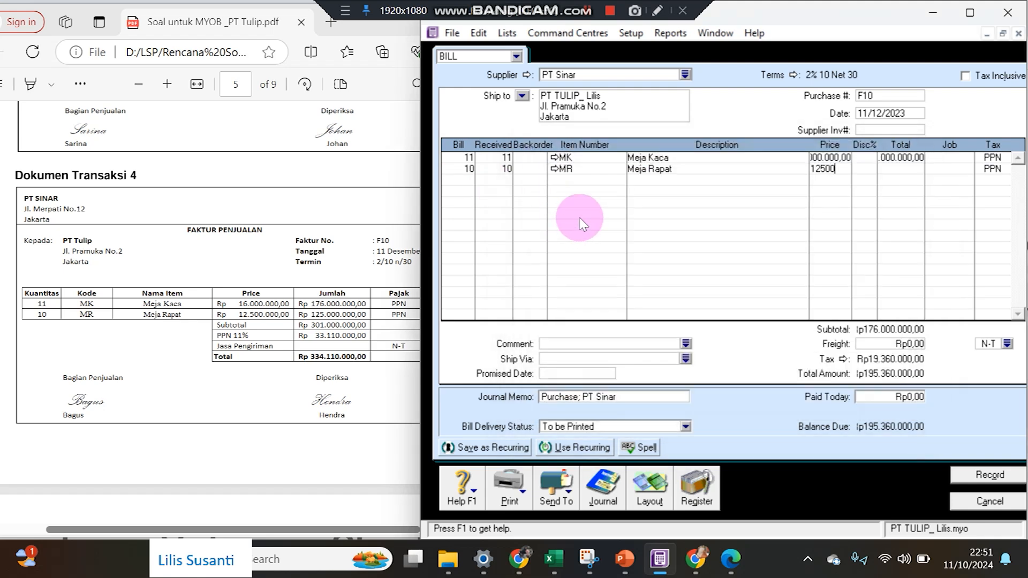
text(12500000)
key(Tab)
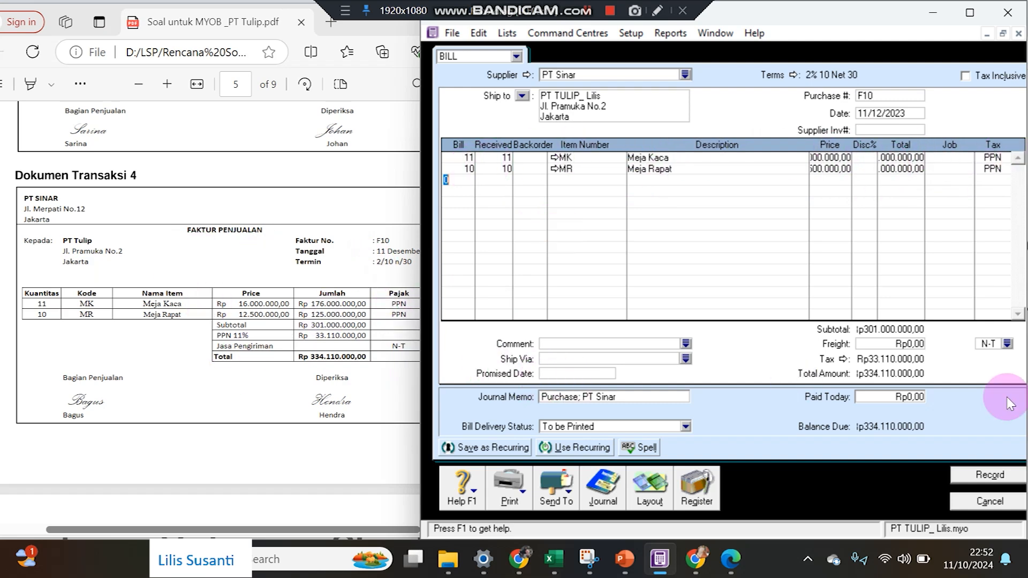
Record bill F10, ignoring all flagged spelling words.
click(990, 475)
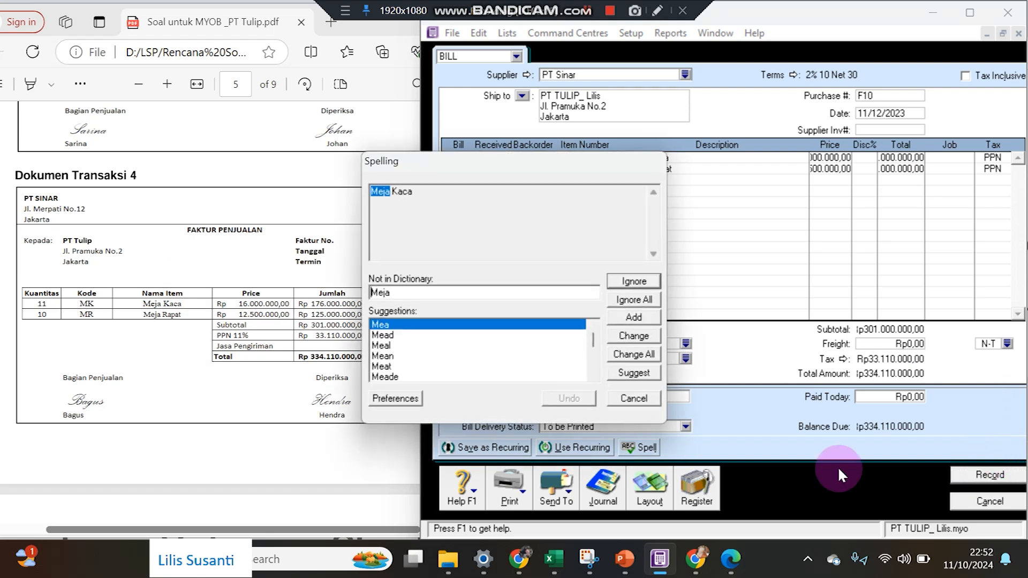
click(634, 303)
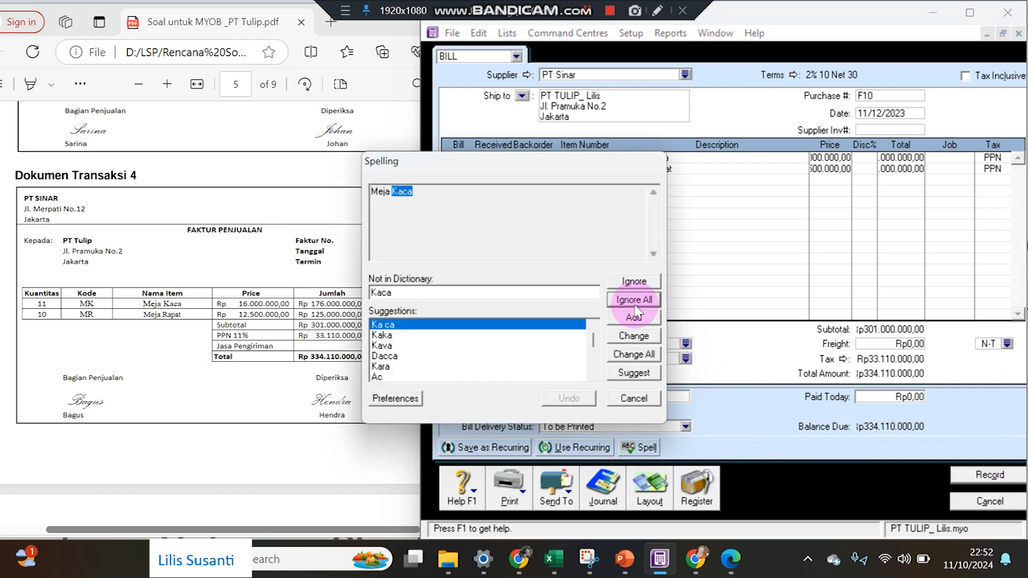
click(635, 303)
click(634, 301)
click(635, 301)
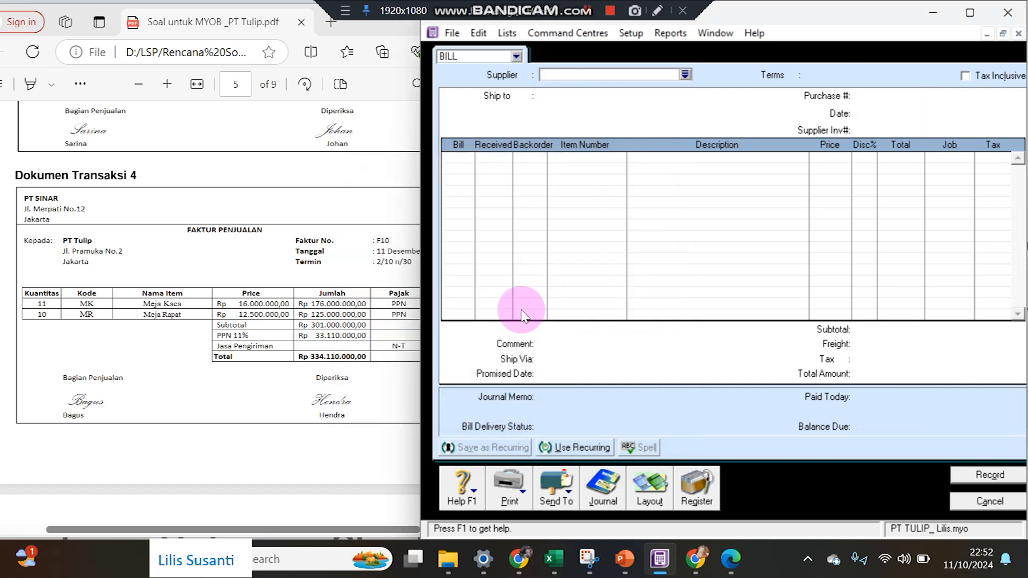
Review Dokumen Transaksi 5, debit note 01-ND to PT Sinar for Rp45.510.000.
click(217, 368)
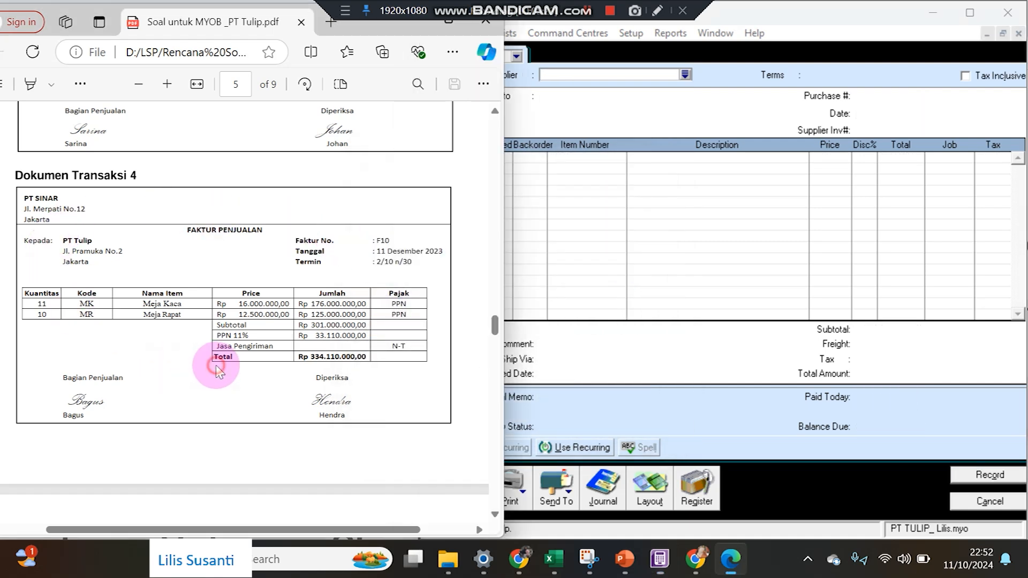
scroll(216, 369, down, 6)
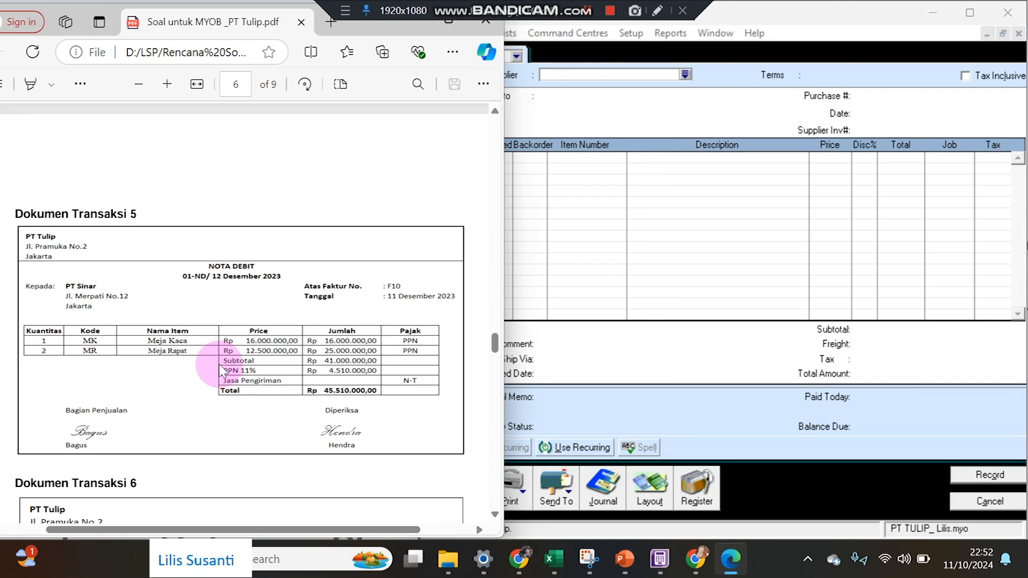
scroll(222, 370, up, 1)
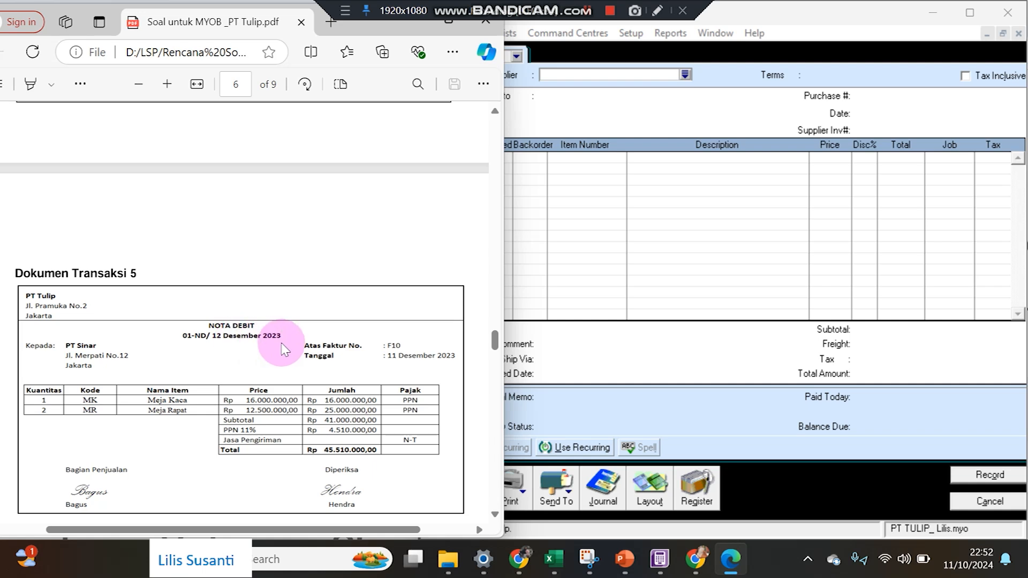
click(642, 403)
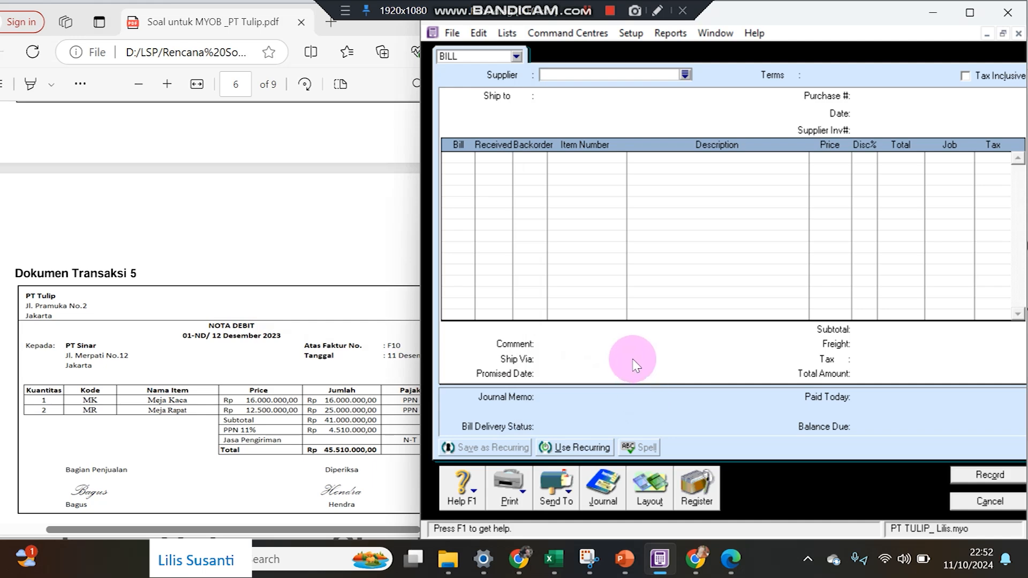
Choose PT Sinar as the supplier and set the bill's terms to C.O.D.
click(685, 74)
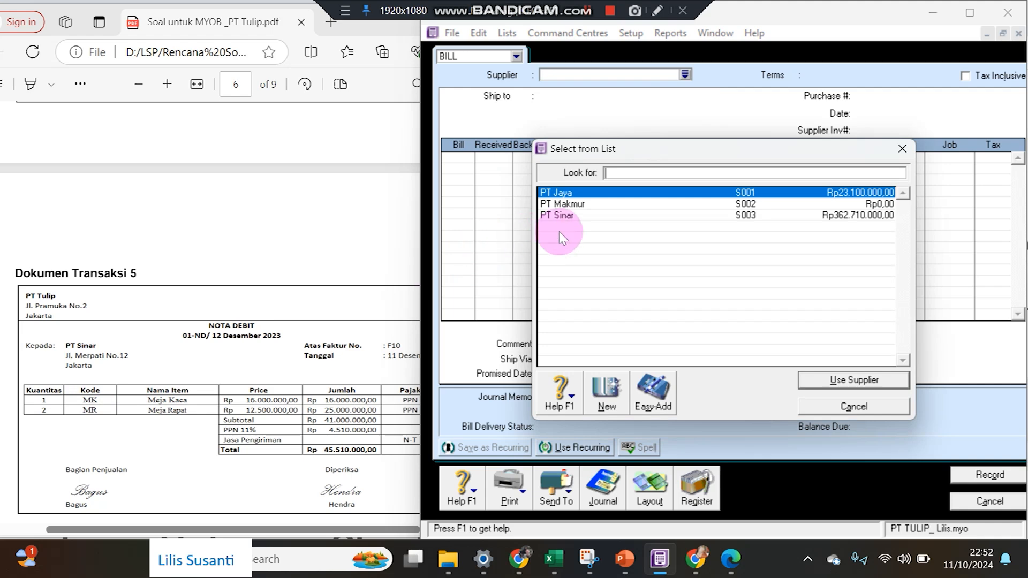
double_click(574, 214)
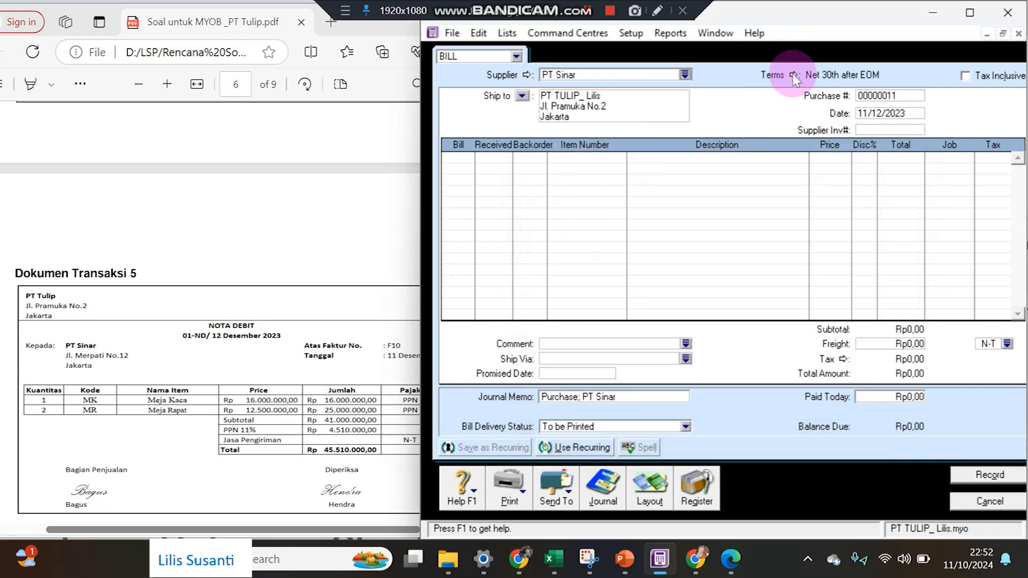
click(775, 74)
click(797, 178)
click(777, 192)
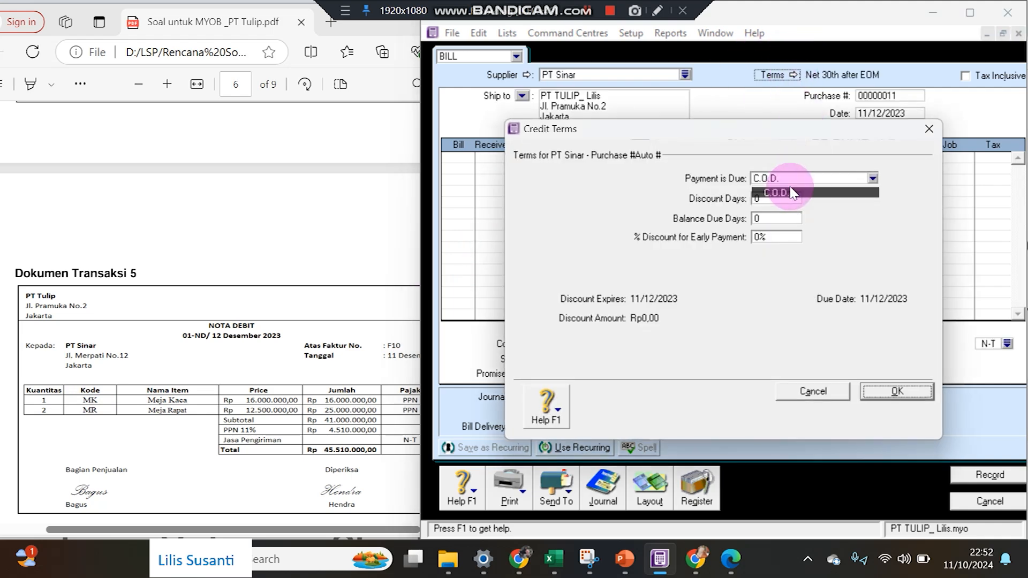
click(904, 395)
Date the bill 12/12/2023 and number it 01/ND.
click(873, 114)
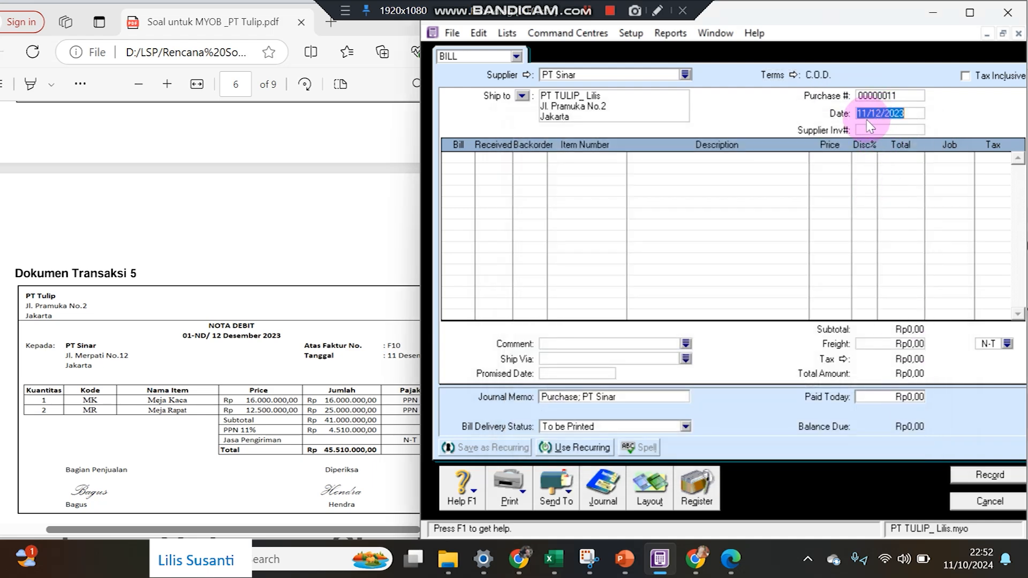
click(867, 113)
double_click(862, 113)
text(12)
click(871, 93)
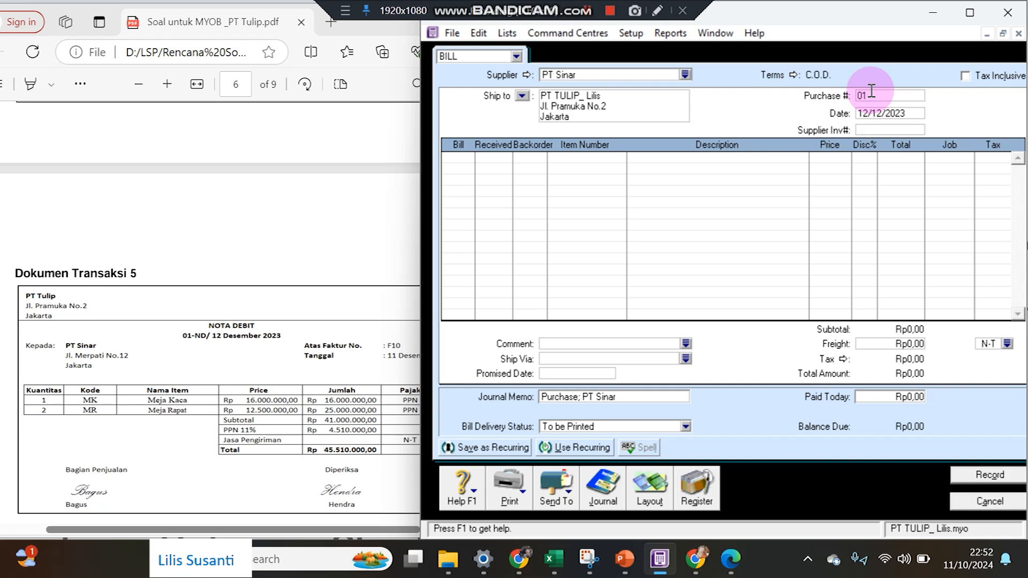
text(/nd)
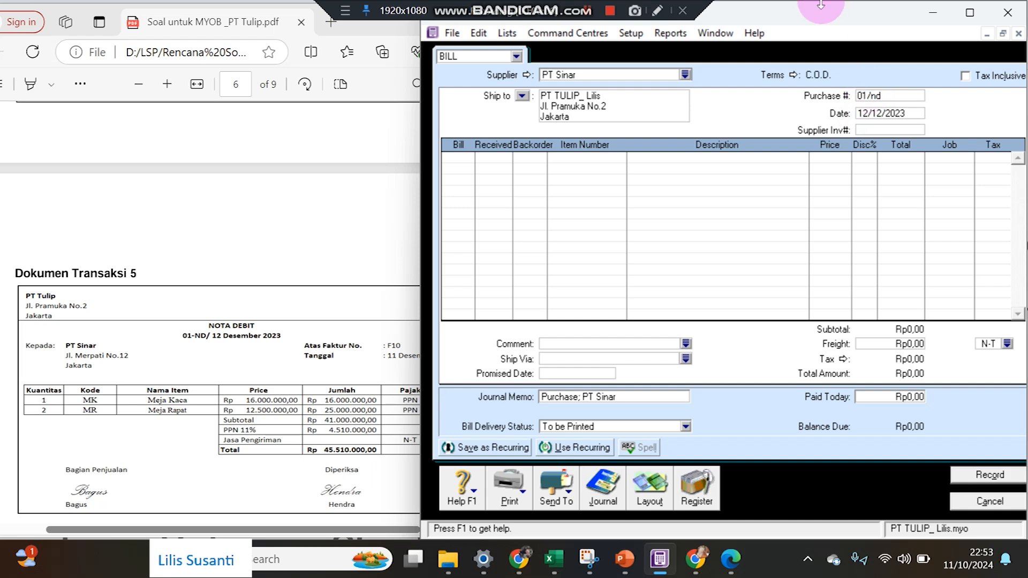
key(BackSpace)
key(BackSpace)
text(ND)
key(Tab)
key(Tab)
key(Tab)
Enter return lines of -1 MK Meja Kaca and -2 MR Meja Rapat on bill 01/ND.
text(-1)
key(Down)
text(-2)
click(586, 157)
key(Tab)
double_click(614, 192)
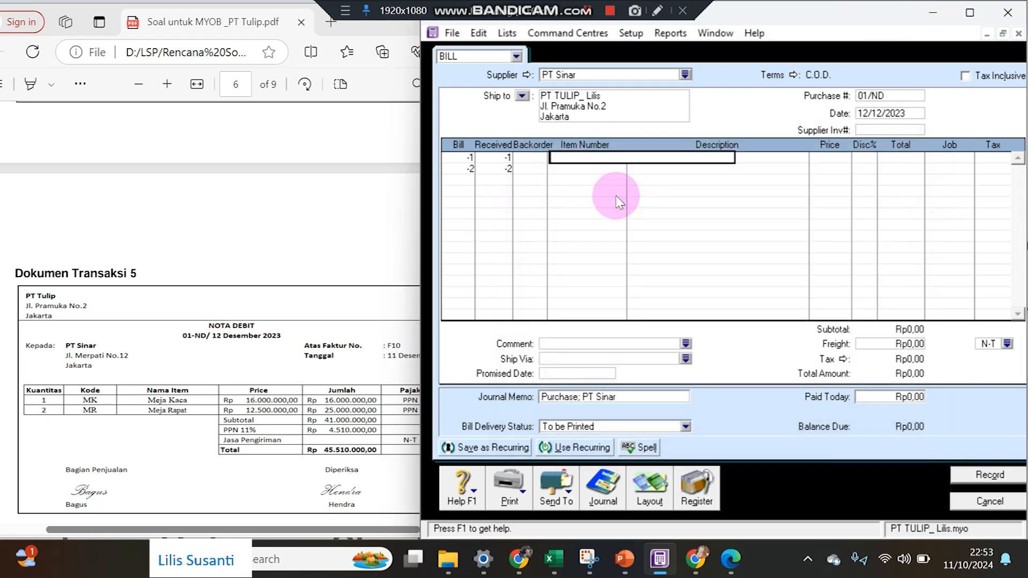
key(Tab)
key(Tab)
key(Tab)
key(Tab)
key(Tab)
key(Tab)
key(Tab)
key(Tab)
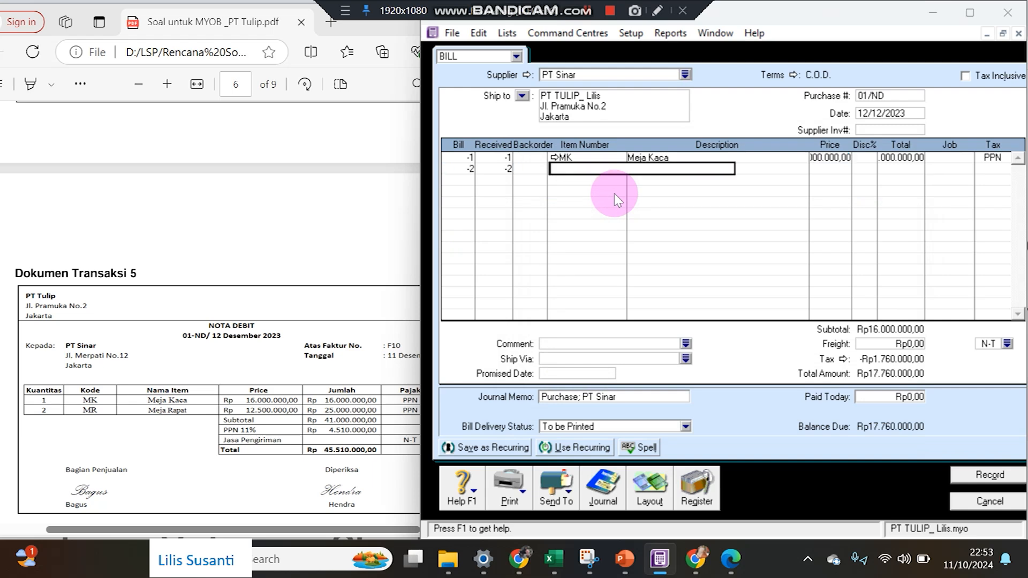
key(Tab)
double_click(620, 205)
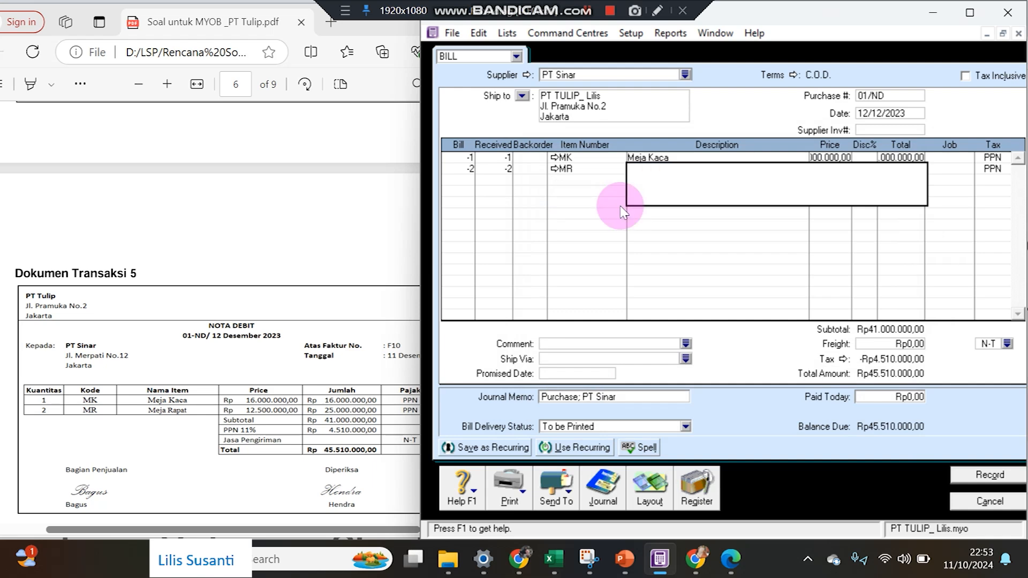
click(623, 211)
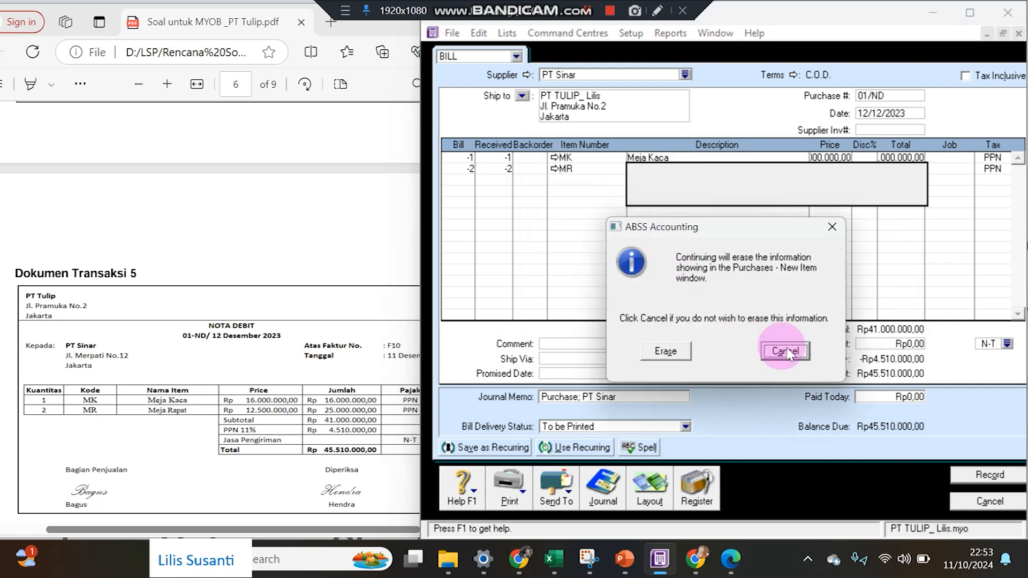
click(782, 351)
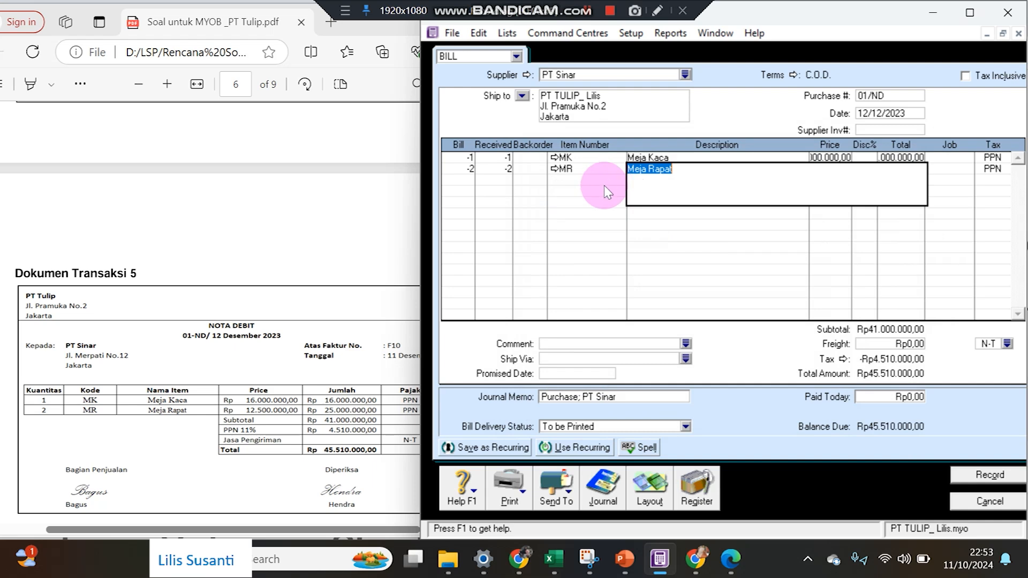
key(Tab)
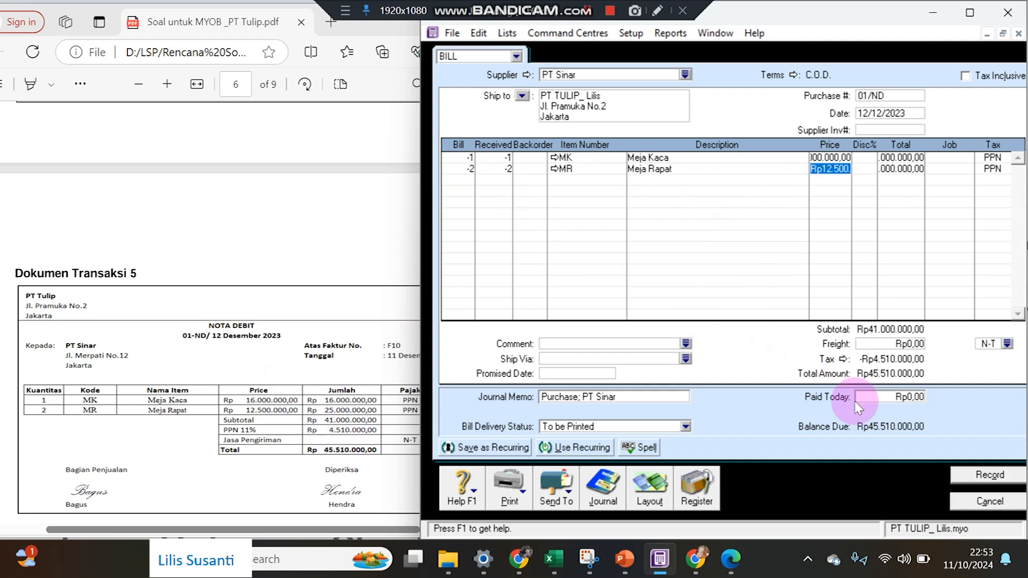
Record the Rp45.510.000 debit bill, ignoring all flagged spelling words like Meja and Kaca.
click(967, 475)
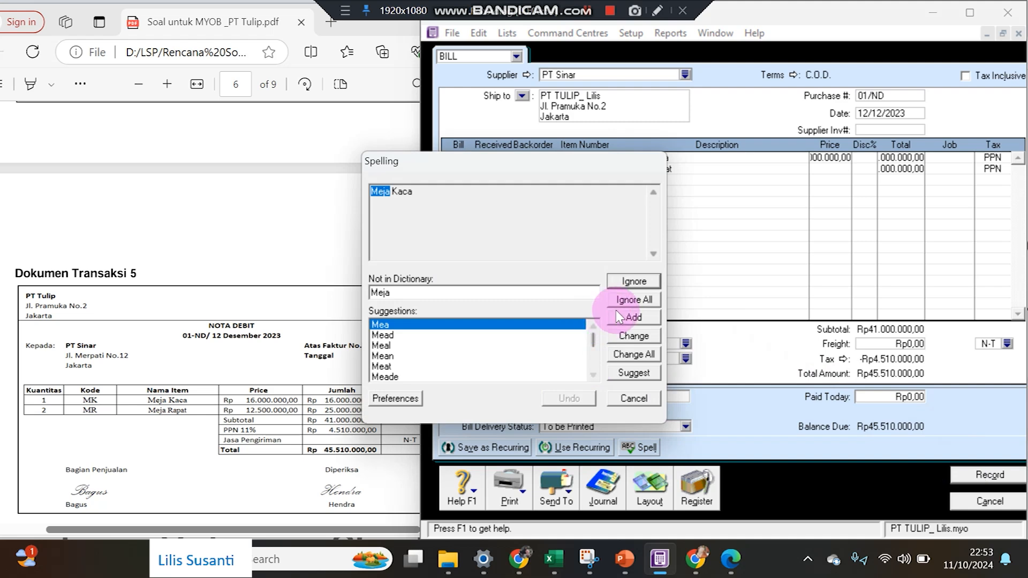
click(620, 299)
click(619, 300)
click(619, 300)
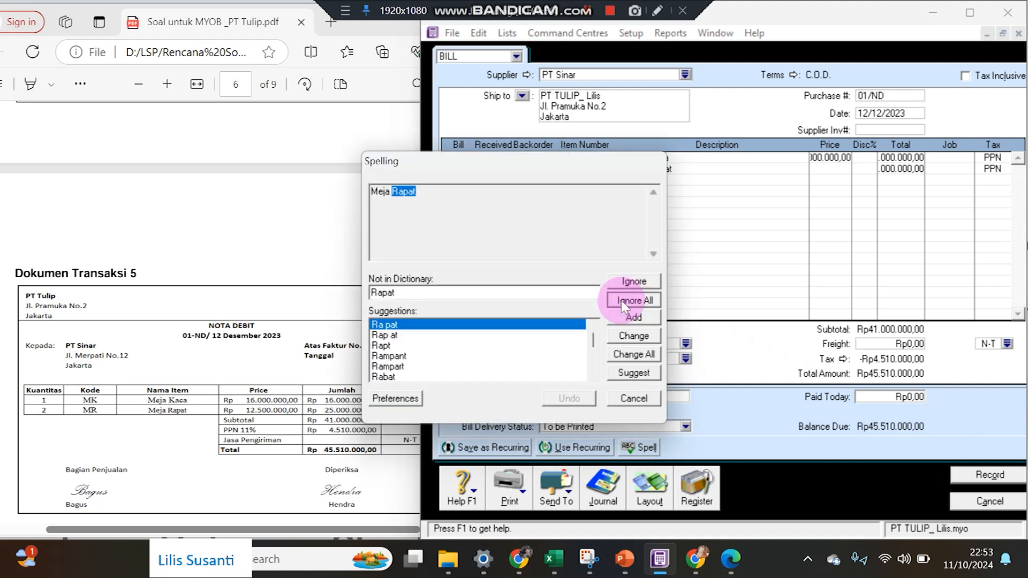
click(619, 300)
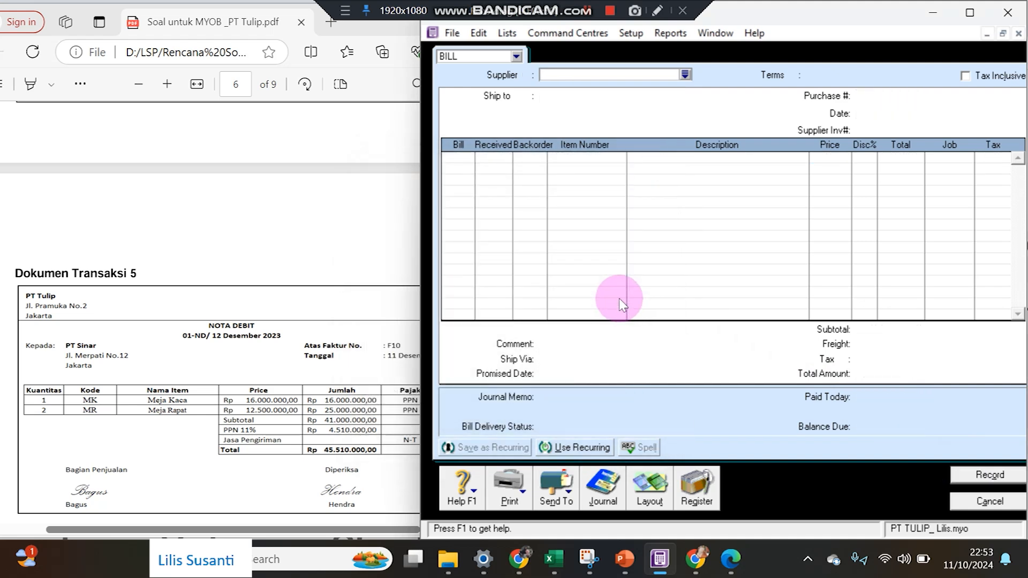
Show the purchases register's Returns & Debits, listing PT Sinar's 01/ND debit of -Rp45.510.000.
click(698, 486)
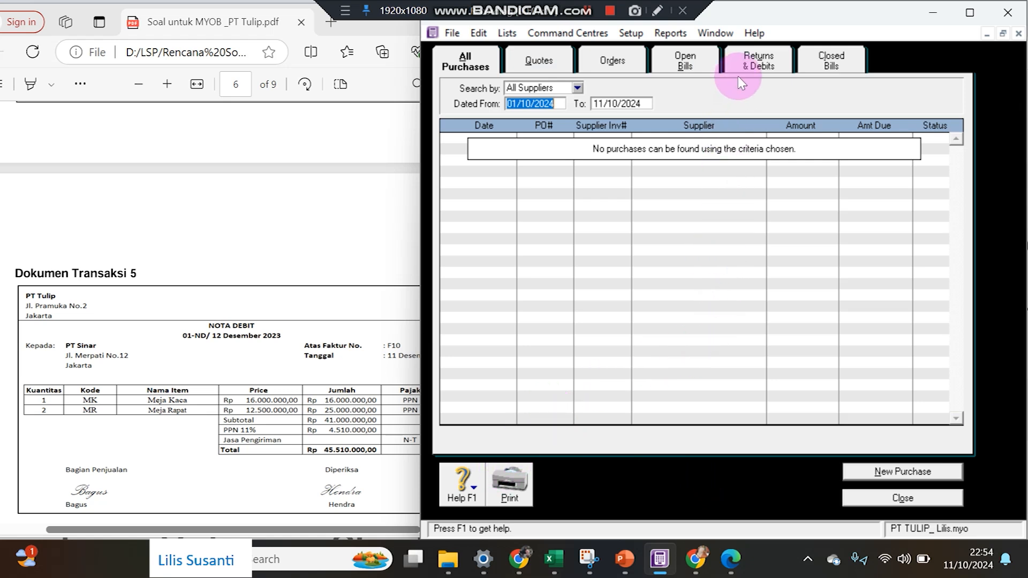
click(750, 66)
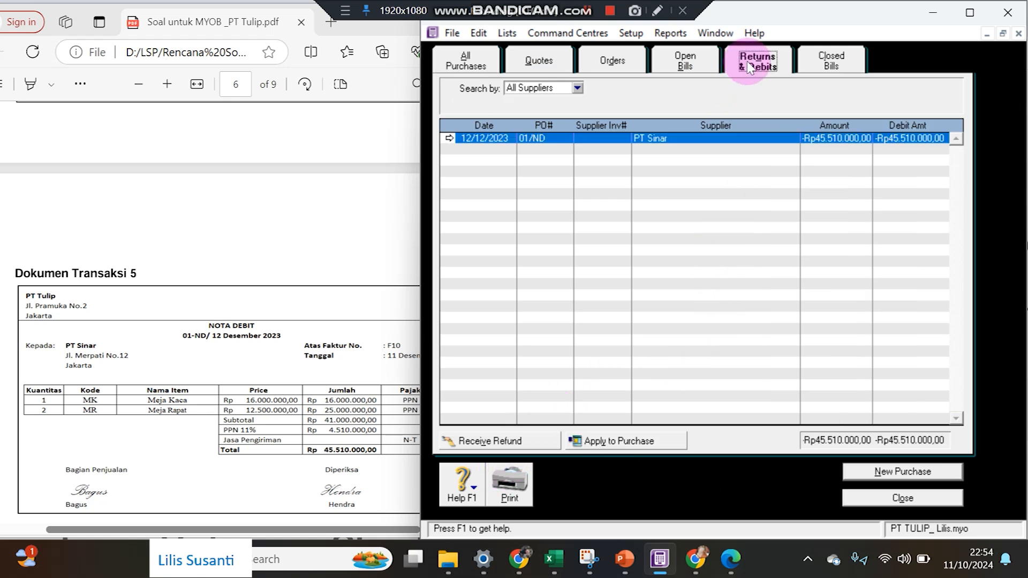
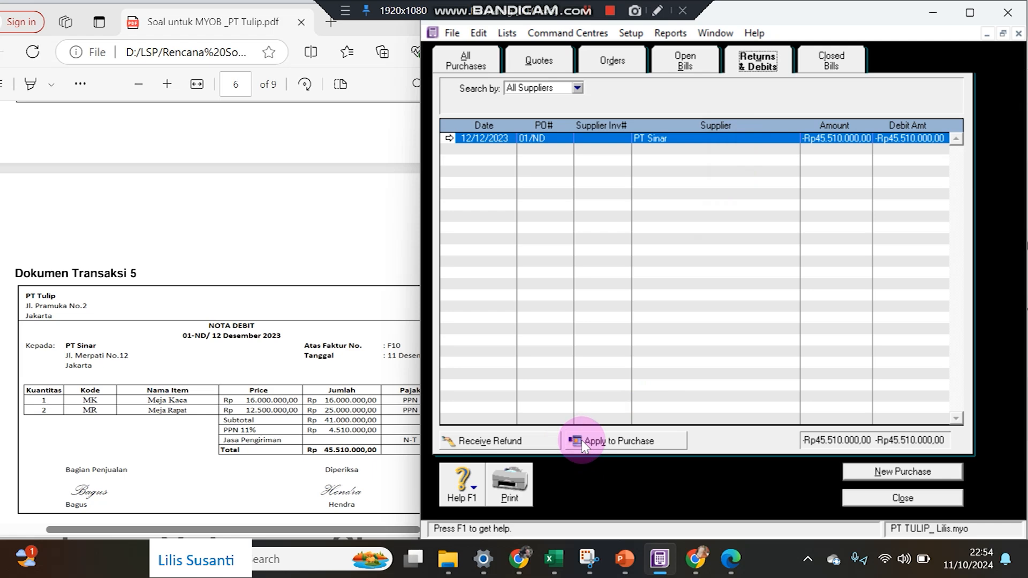
Apply the full Rp45.510.000 01/ND debit, dated 12/12/2023, to the 11/12/2023 bill and record it.
click(582, 444)
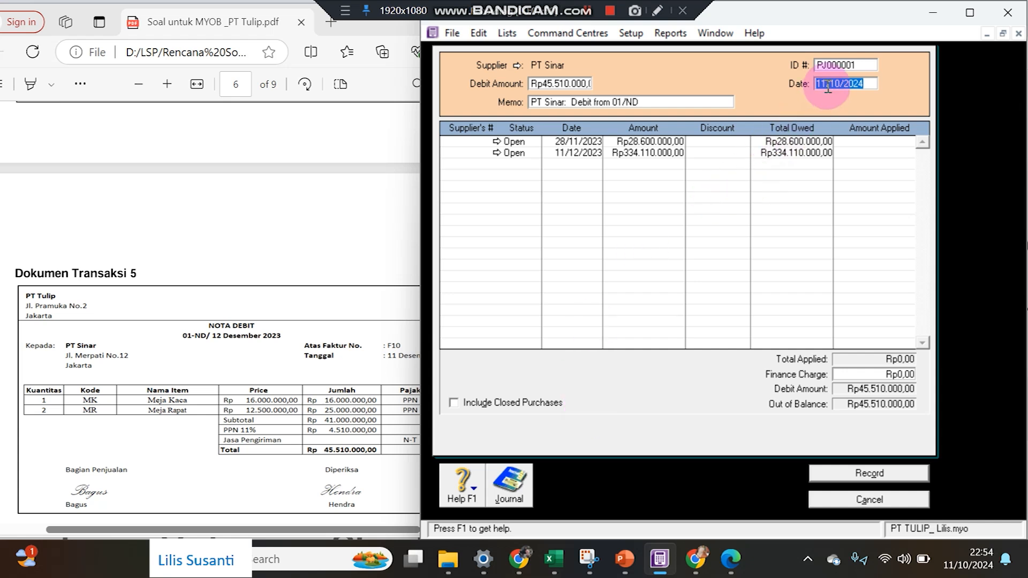
text(12/12/23)
key(Tab)
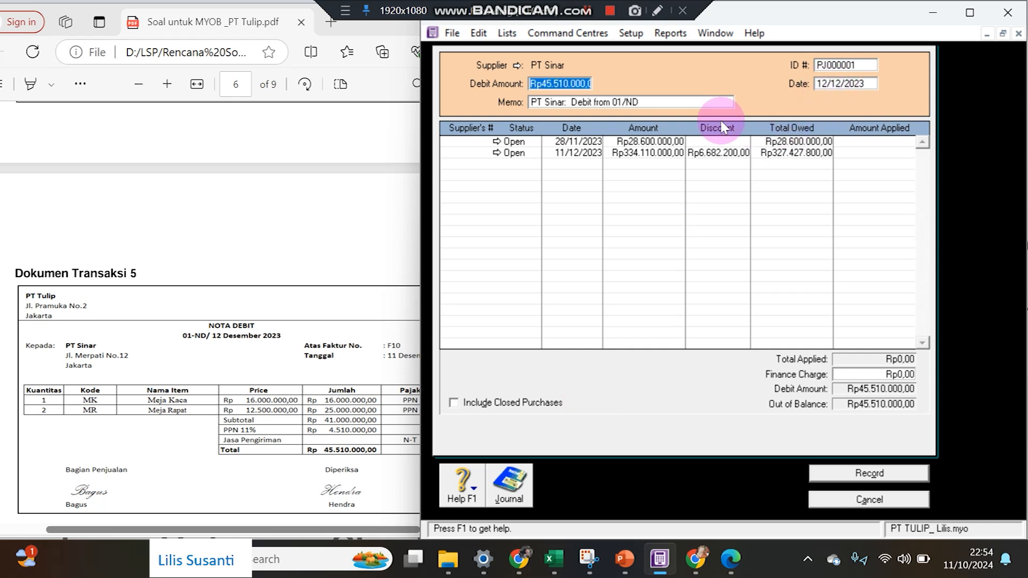
click(386, 358)
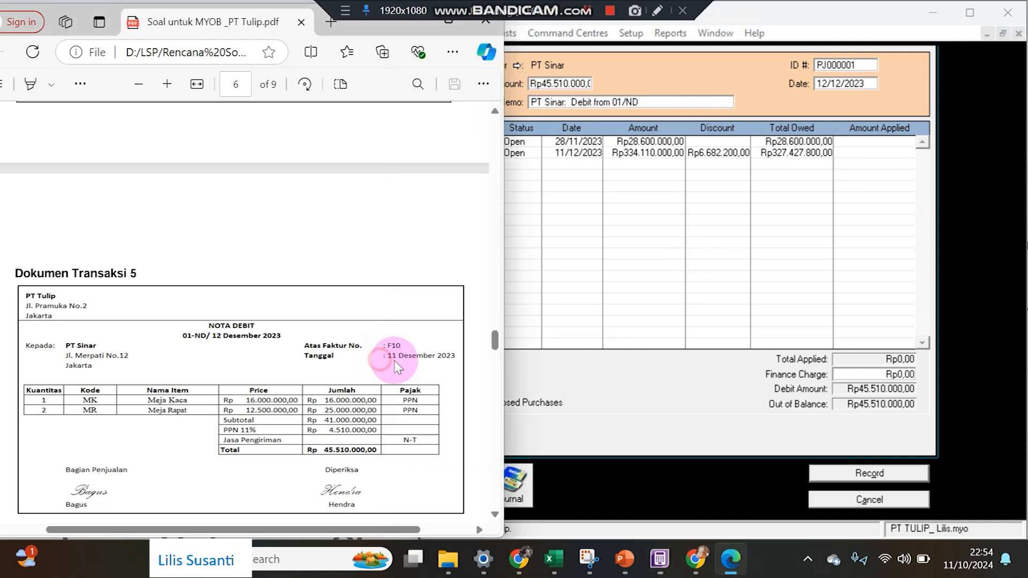
click(875, 153)
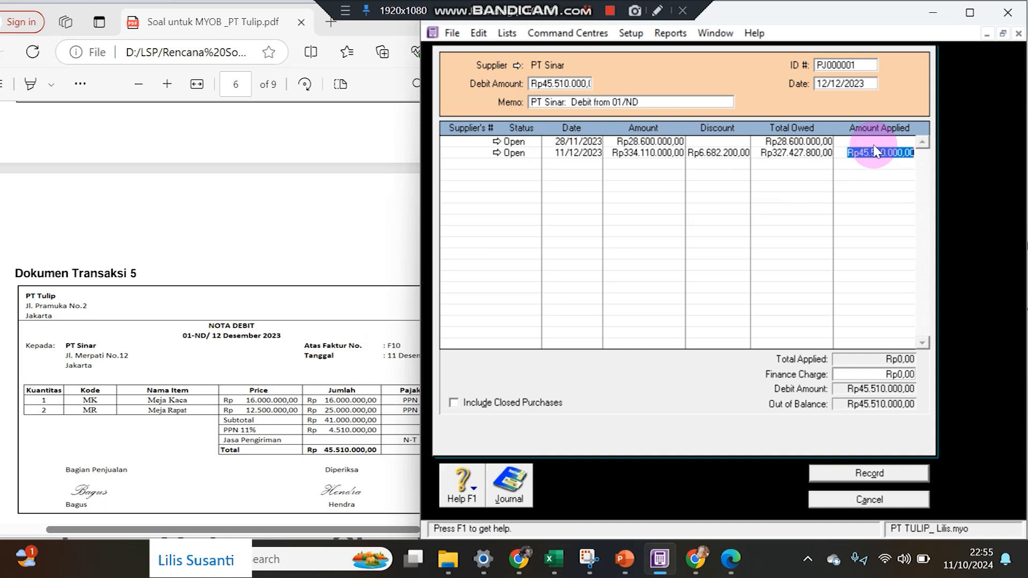
key(Tab)
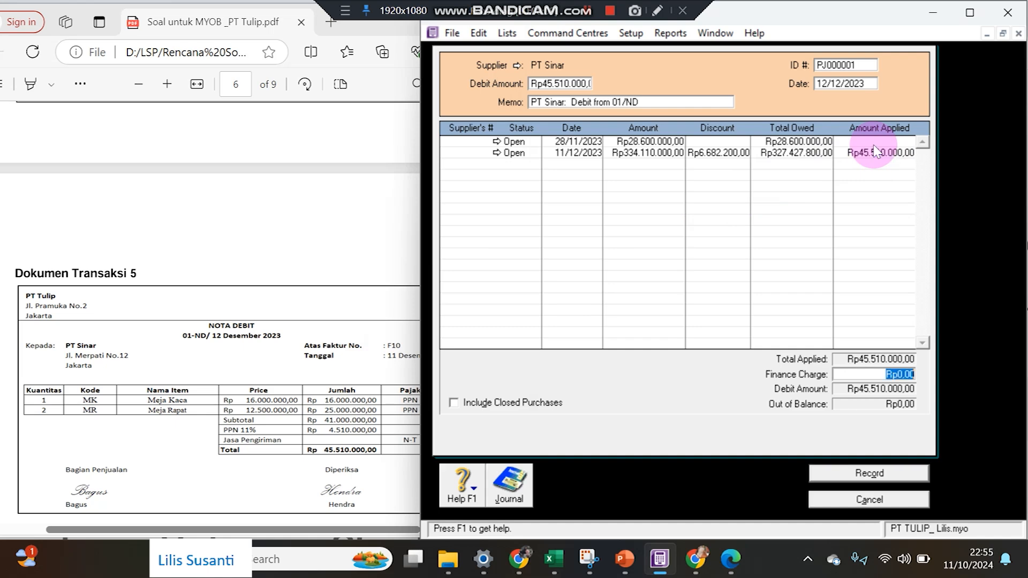
click(892, 481)
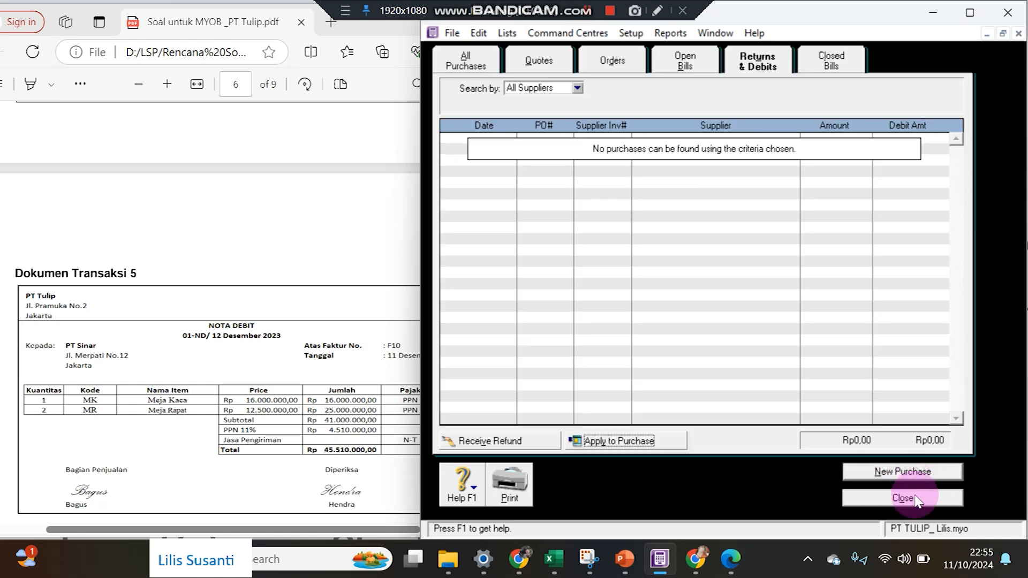
click(915, 499)
Cancel the empty bill and review the December Purchases journal entries, including the PT Sinar debit application.
click(982, 500)
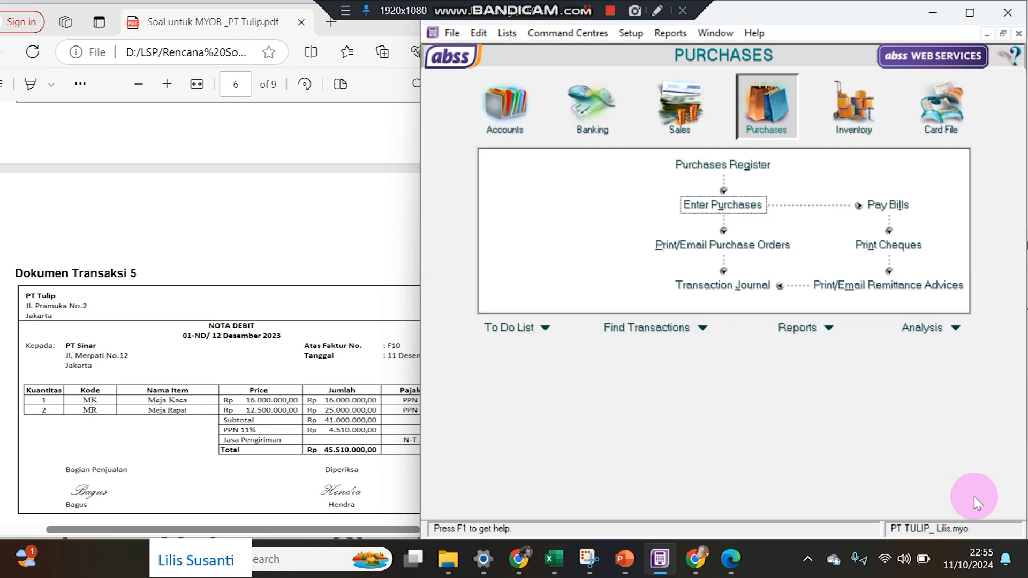
click(717, 285)
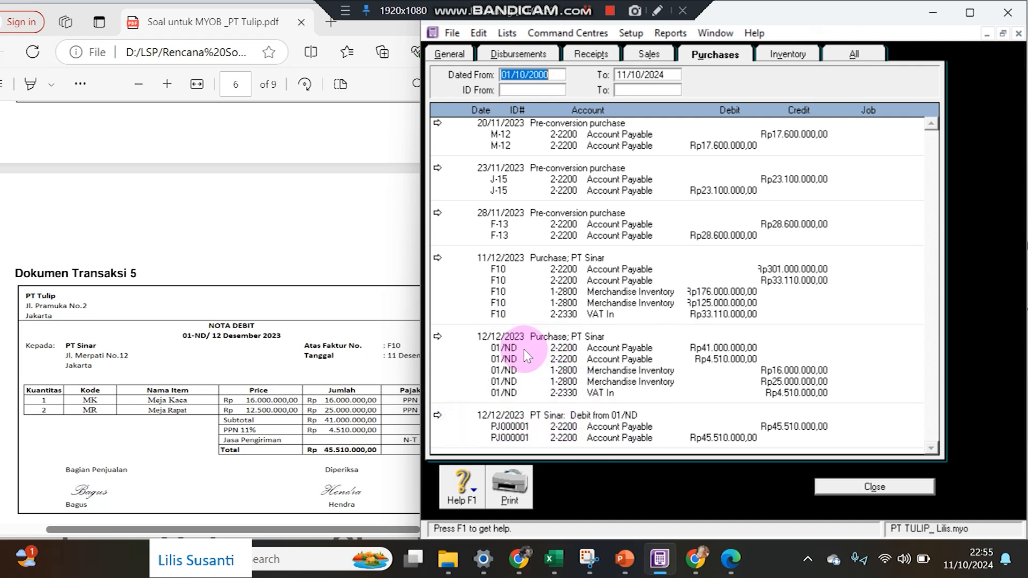
click(186, 356)
scroll(187, 359, down, 6)
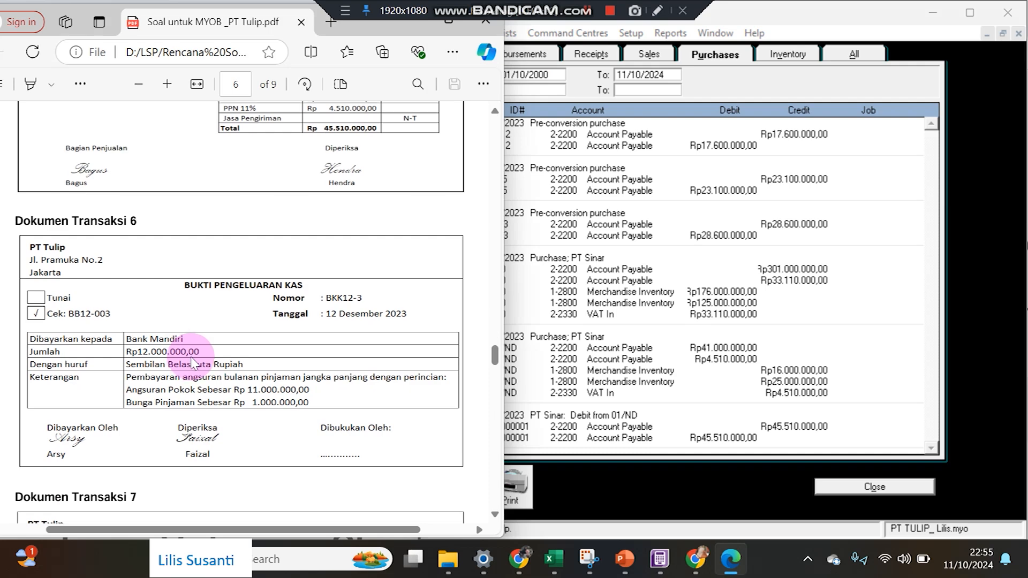
scroll(193, 364, down, 2)
scroll(193, 364, up, 4)
scroll(193, 364, down, 2)
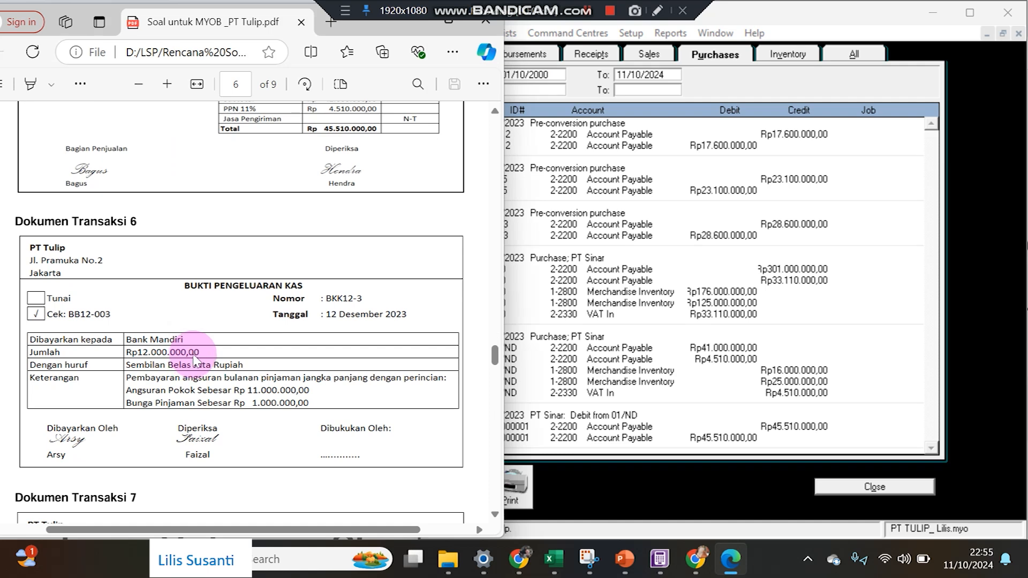
click(867, 488)
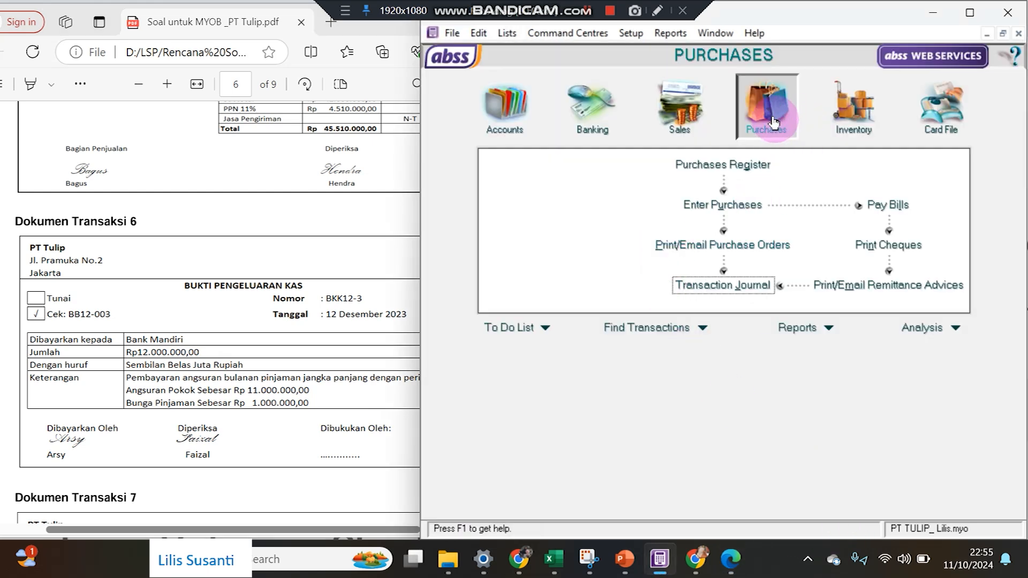
Start a Spend Money payment: 12/12/2023, Rp12.000.000, cheque BKK12-3, memo 'Angsuran Pinjaman'.
click(681, 112)
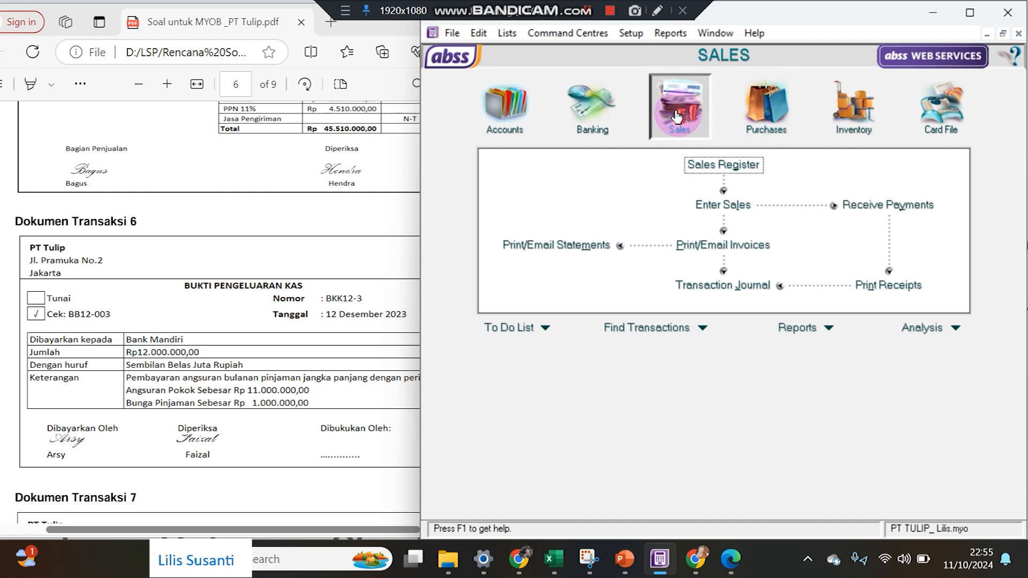
click(604, 103)
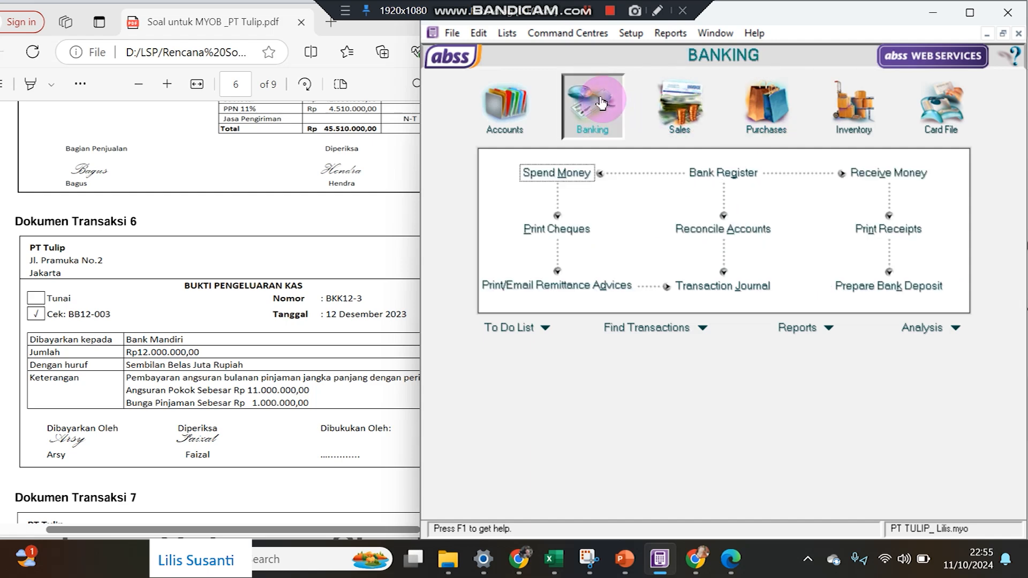
click(577, 172)
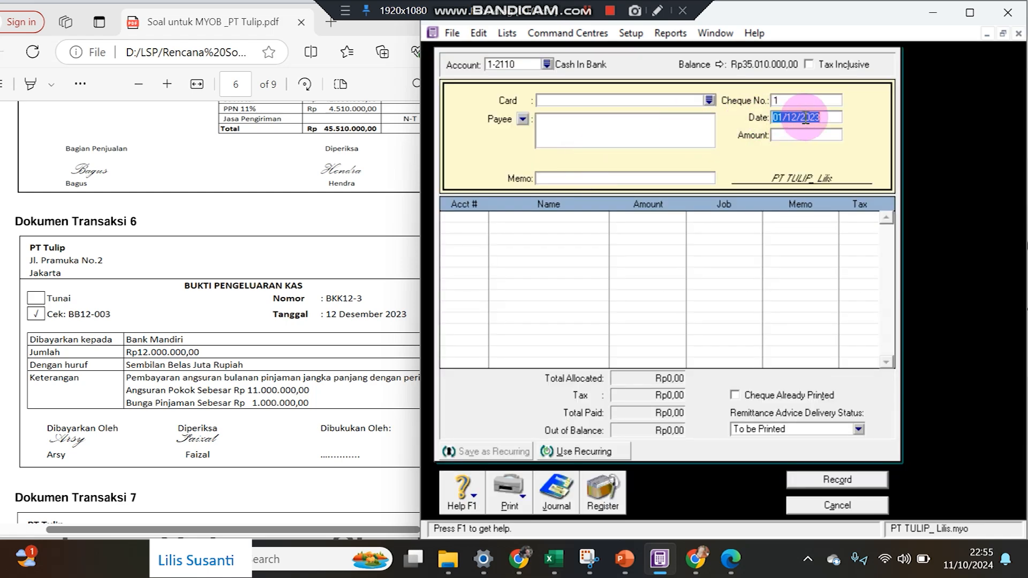
text(12)
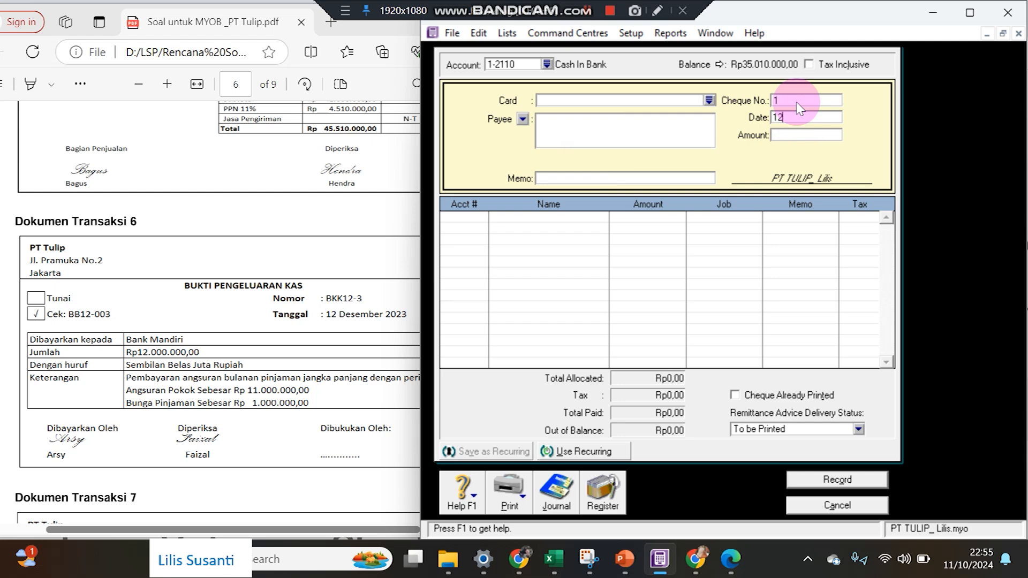
text(/12/23)
key(Tab)
text(12.000.0)
text(00,00)
key(Tab)
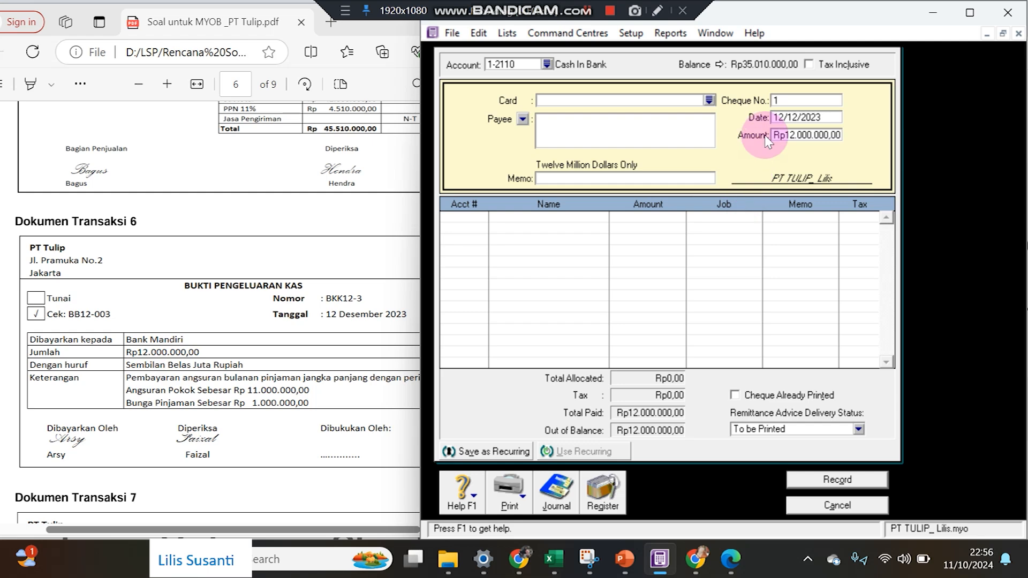
text(BB1)
key(BackSpace)
key(BackSpace)
key(BackSpace)
text(BKK12-3)
key(Tab)
key(Tab)
key(Tab)
key(Tab)
key(Tab)
key(Tab)
text(A)
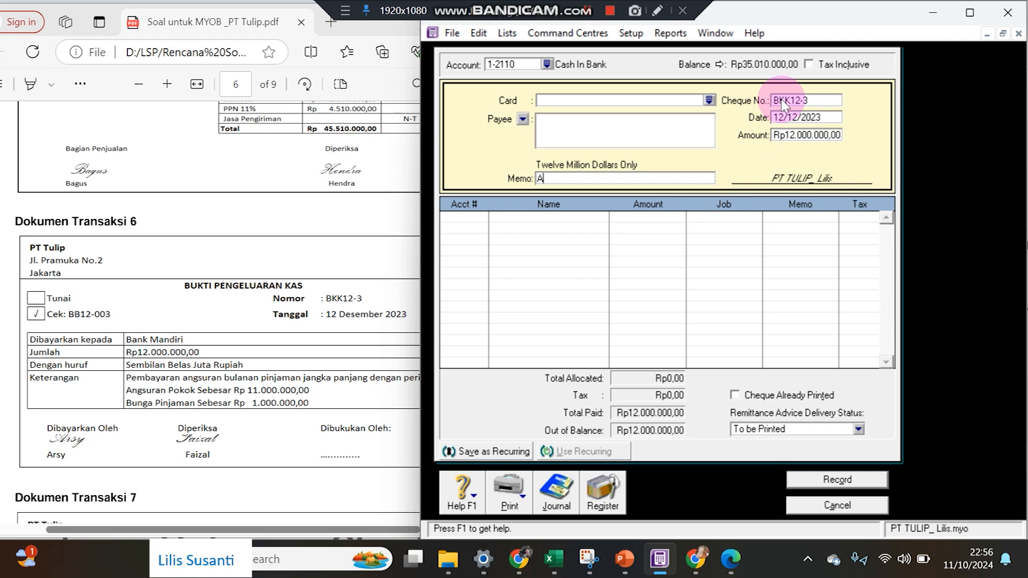
text(ngsuran Pinjaman)
key(Tab)
Allocate Rp11.000.000 of the payment to 2-3100 Bank Loans.
text(6)
key(Tab)
text(2)
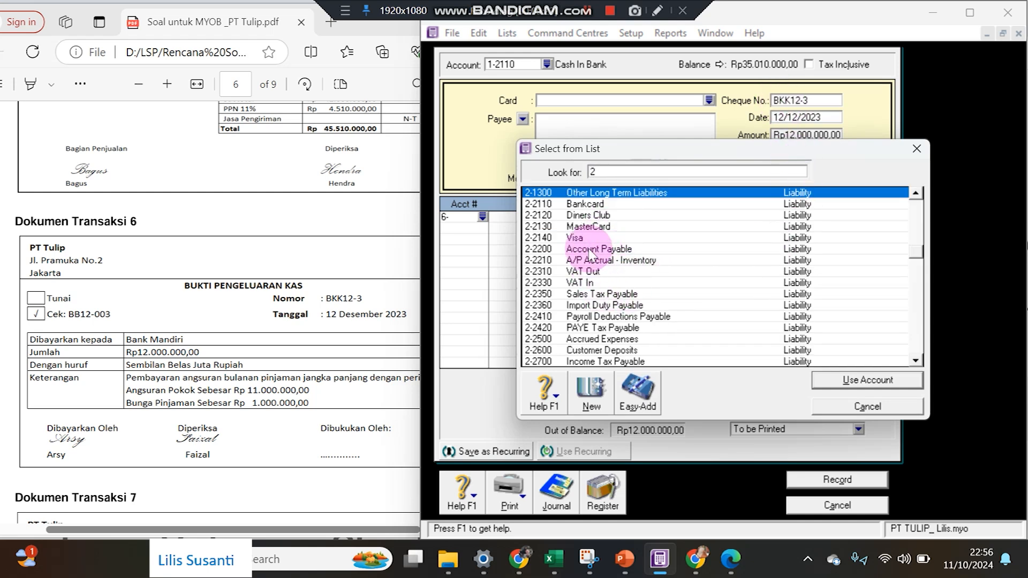
scroll(597, 268, down, 2)
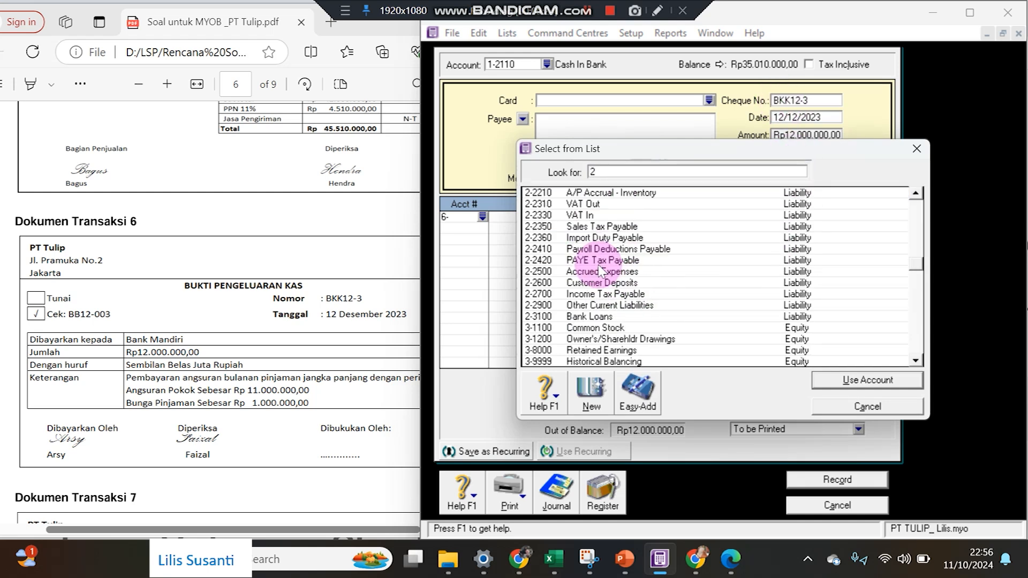
double_click(599, 315)
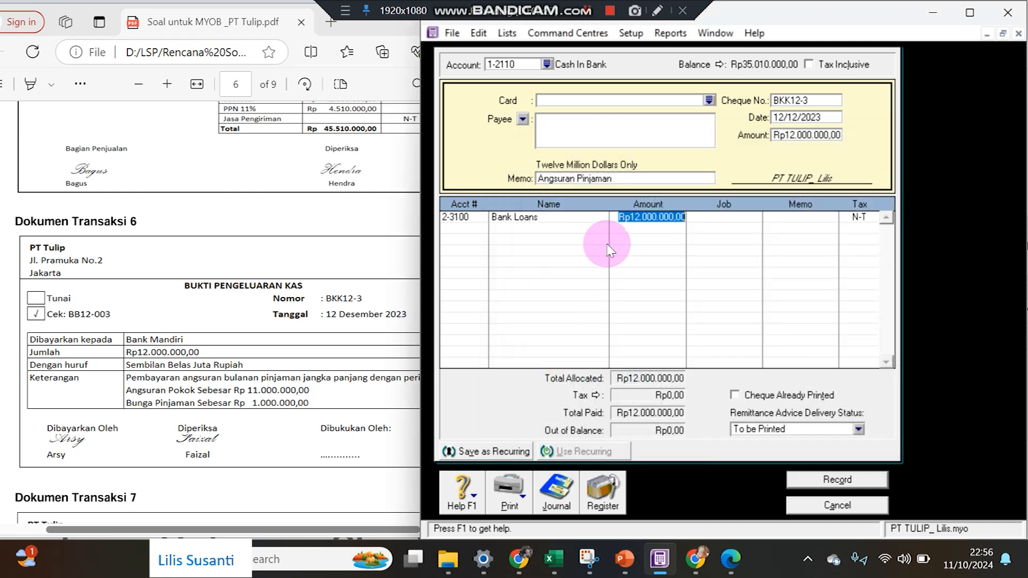
text(11000000)
key(Return)
Allocate the remaining Rp1.000.000 to 9-1000 Interest Expense and record the payment.
text(6-)
key(Tab)
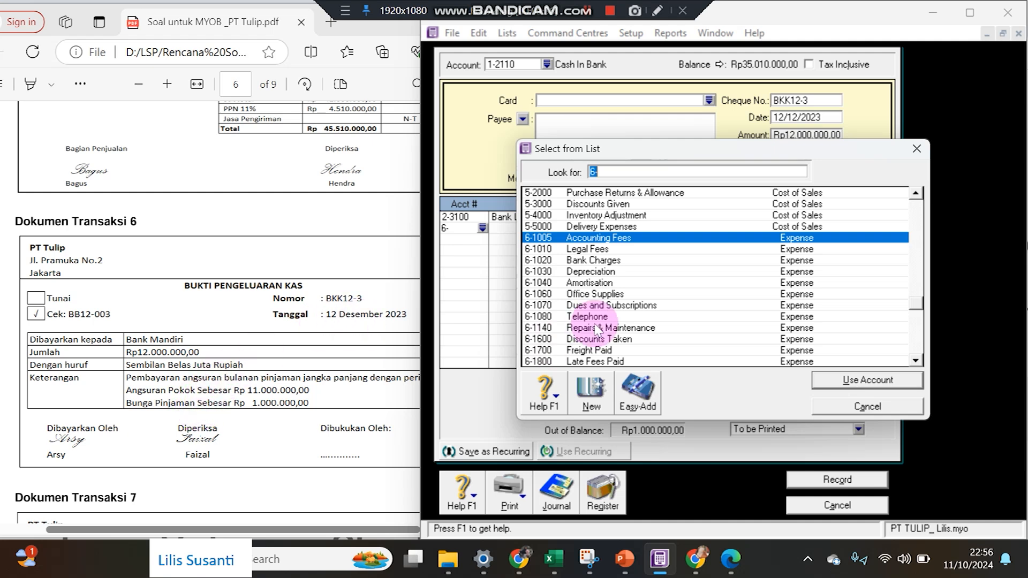
click(916, 342)
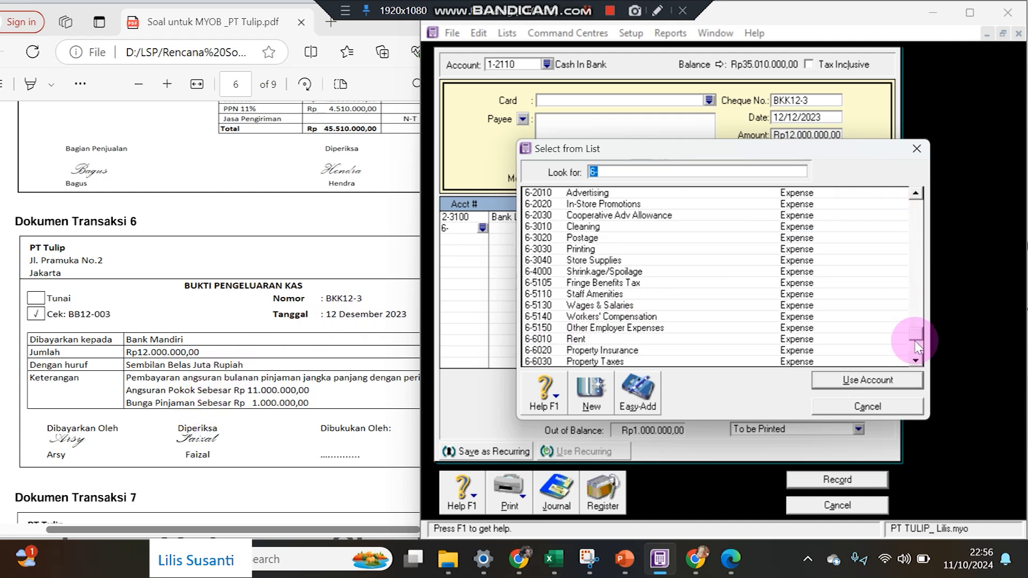
click(916, 345)
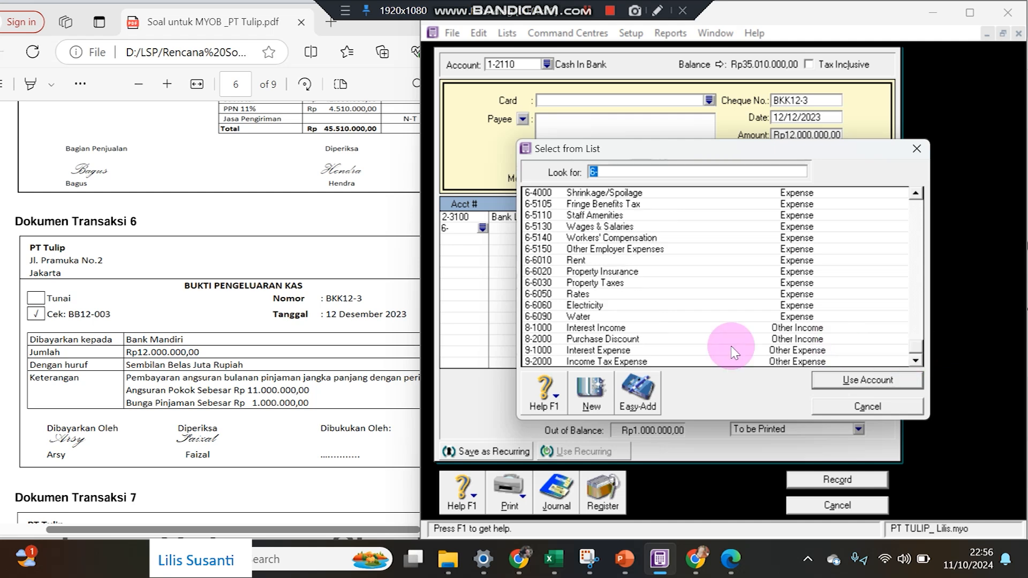
click(645, 350)
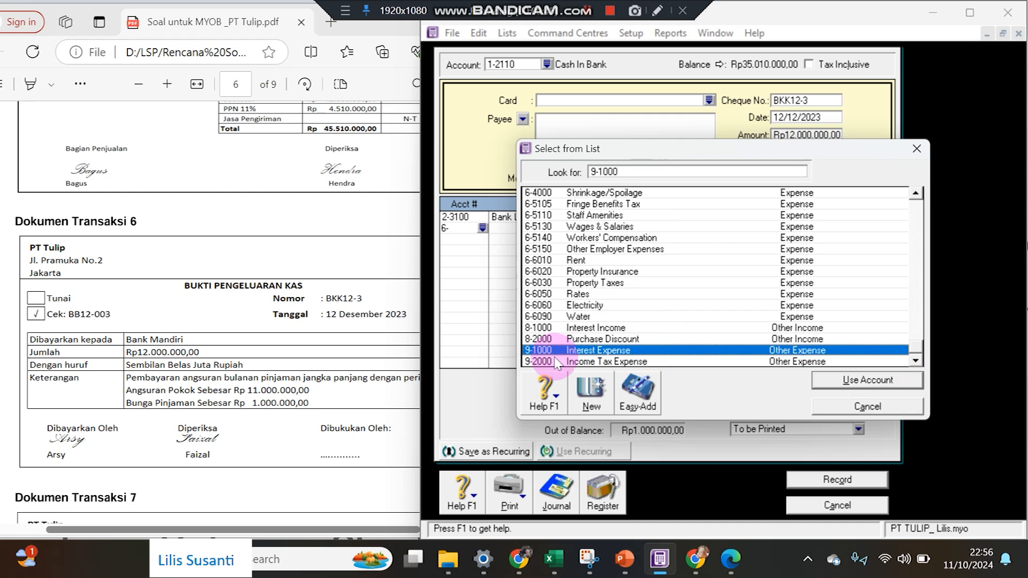
double_click(557, 351)
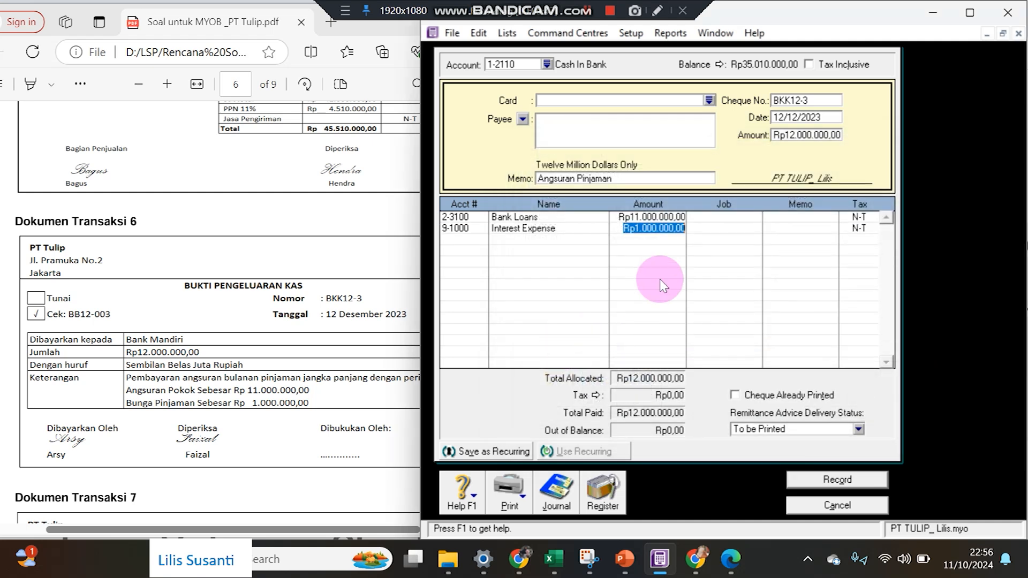
key(Return)
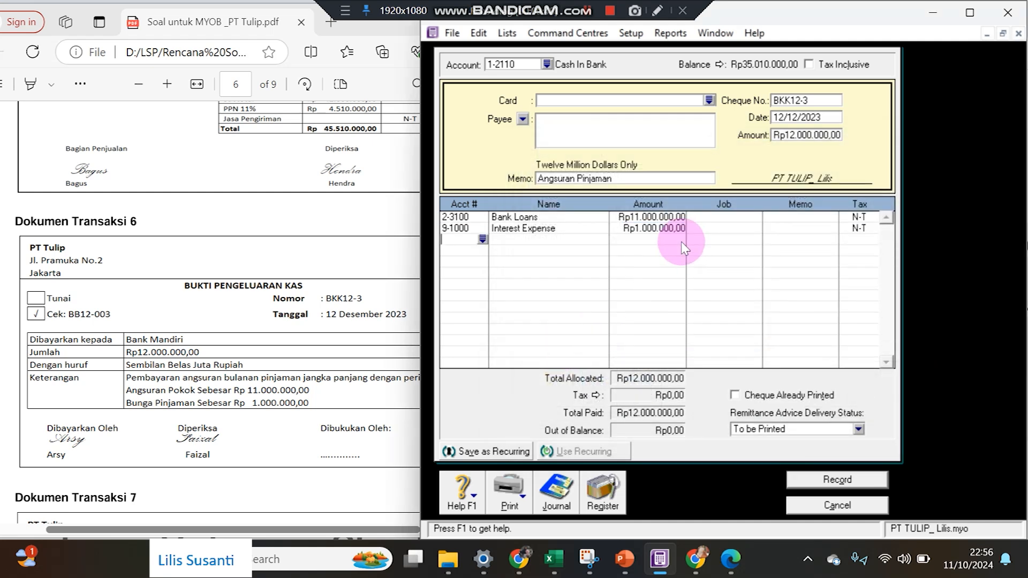
click(857, 480)
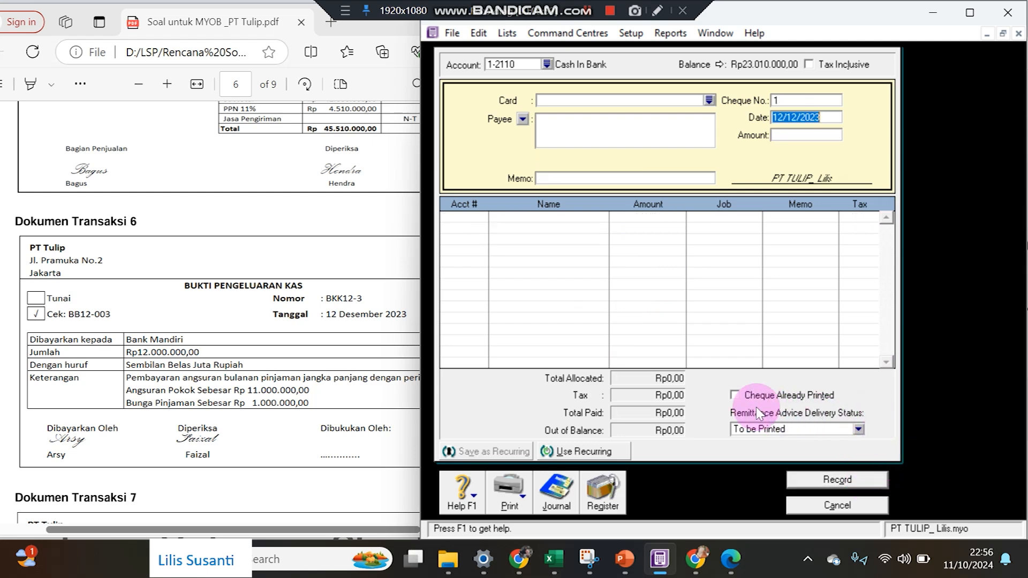
Find Dokumen Transaksi 7 in the PDF, petty cash voucher VKK12-1 for Rp500.000 advertising.
click(310, 414)
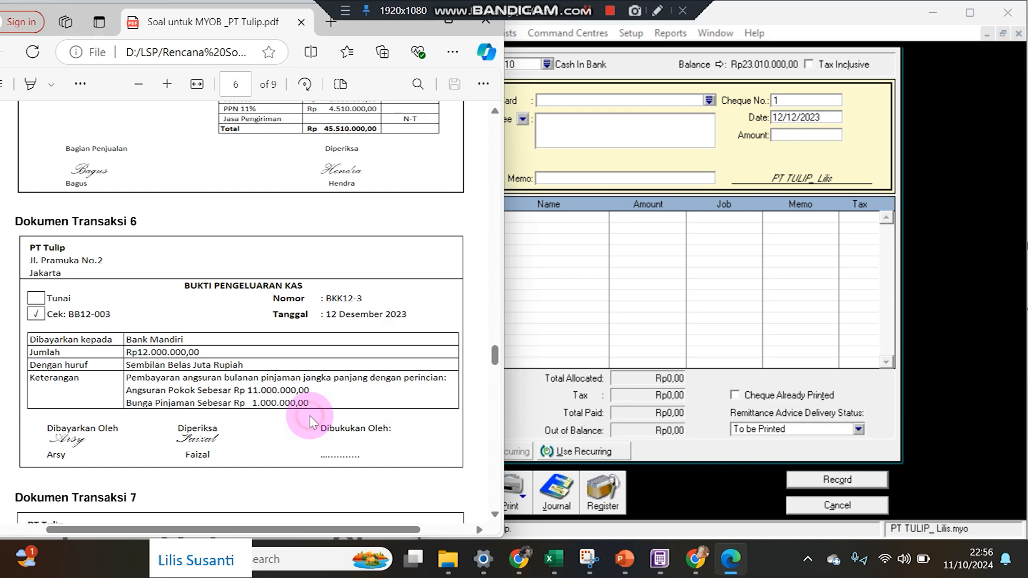
scroll(312, 421, down, 3)
scroll(312, 421, down, 3)
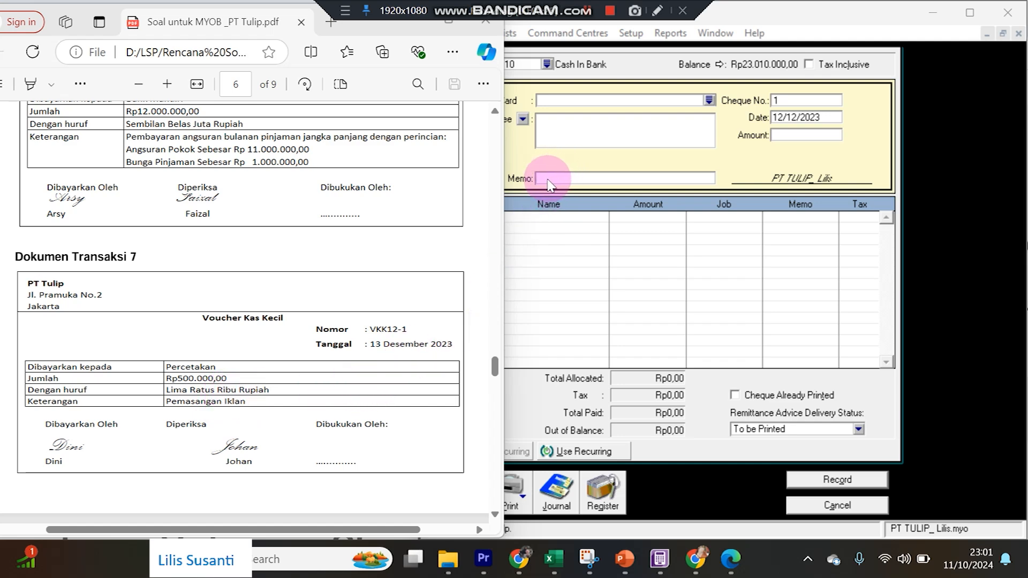
click(543, 161)
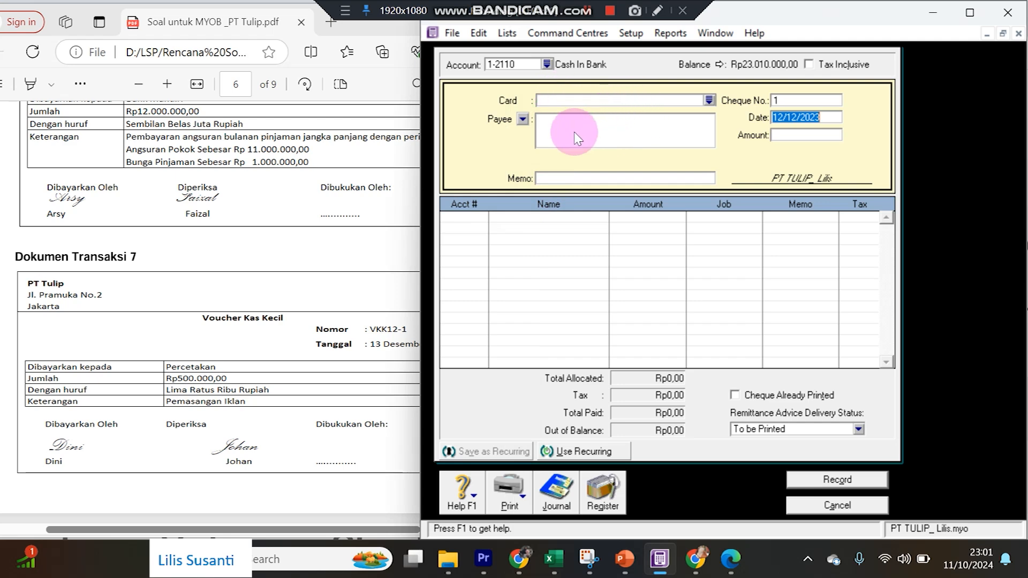
Pay from 1-2140 Petty Cash with voucher VKK12-1, dated 13/12/2023, amount Rp500.000.
click(546, 65)
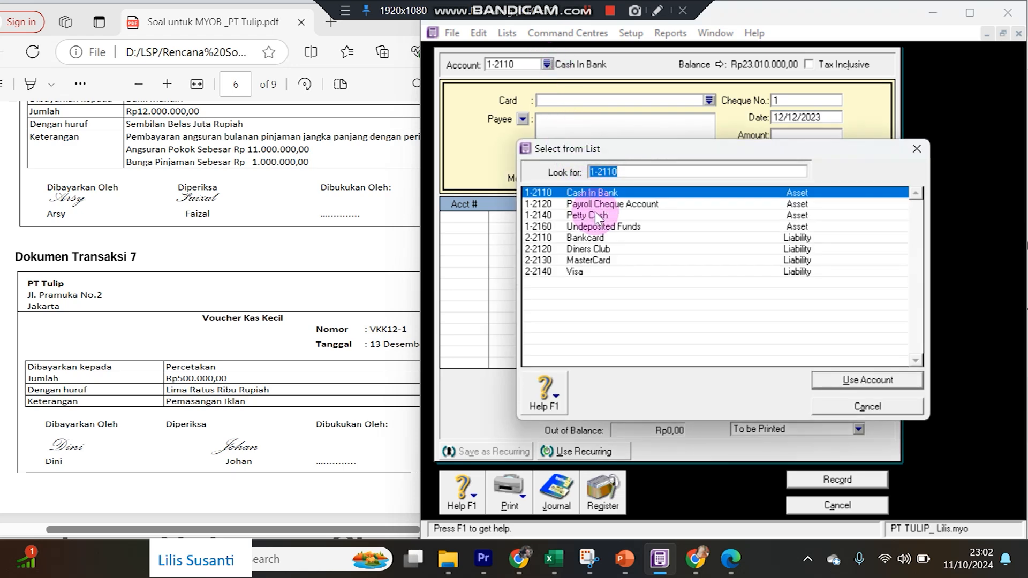
click(596, 216)
double_click(596, 216)
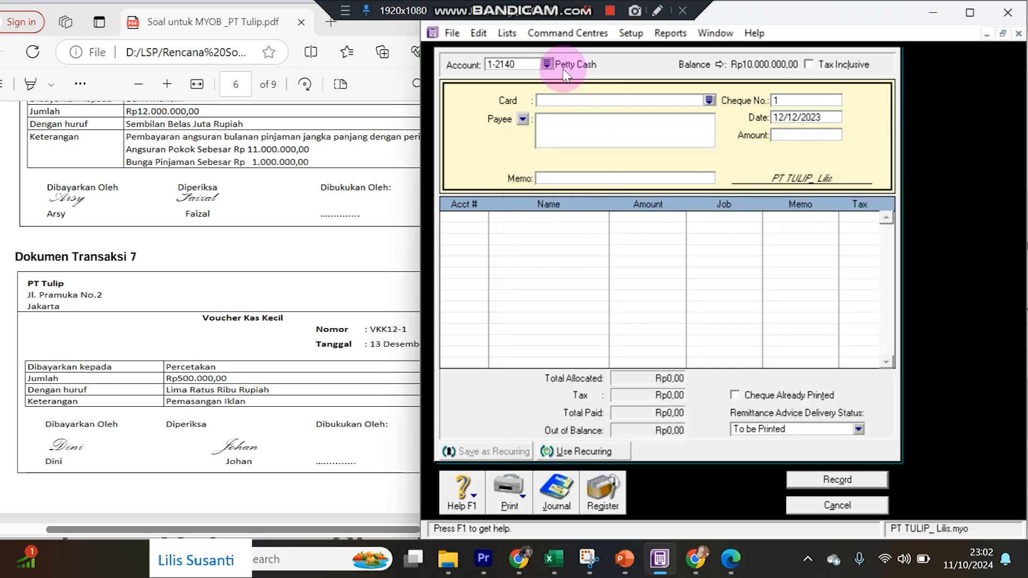
click(794, 101)
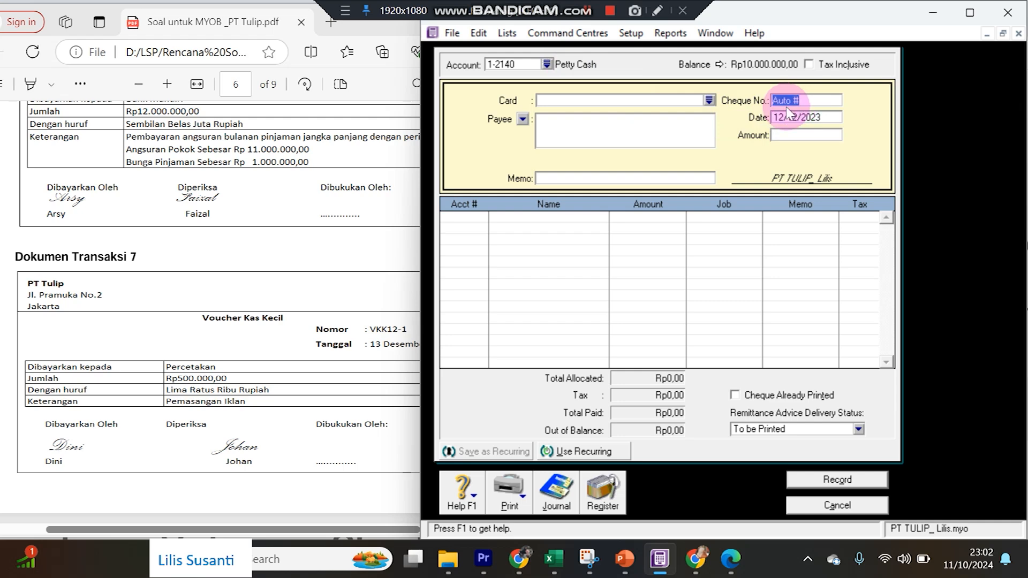
text(VK)
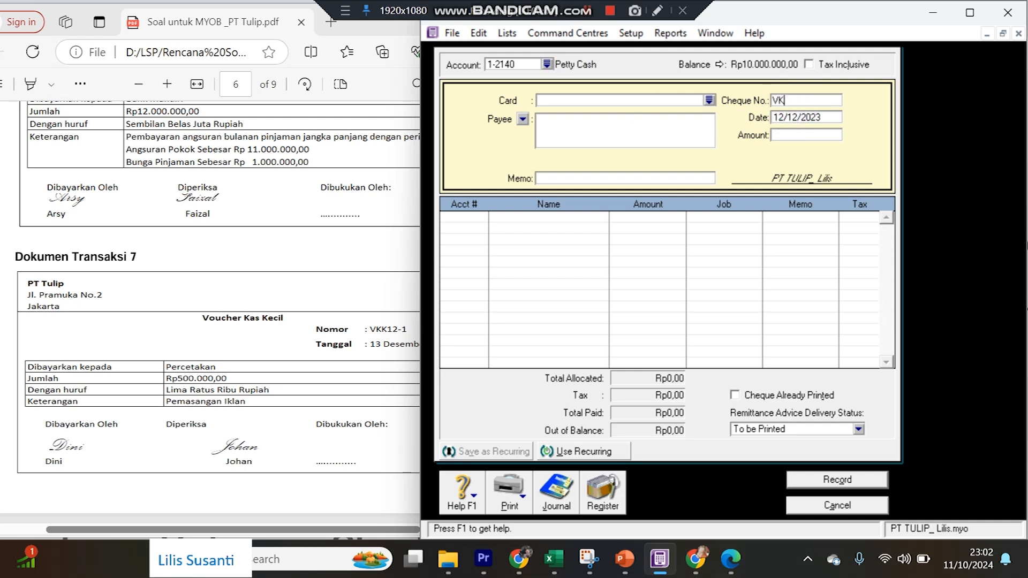
text(K12-1)
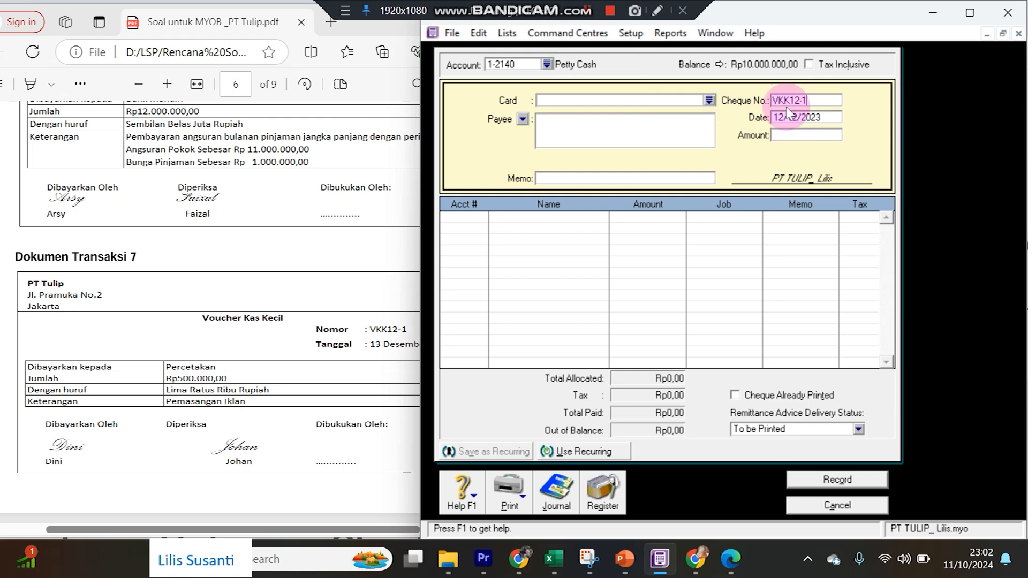
key(Tab)
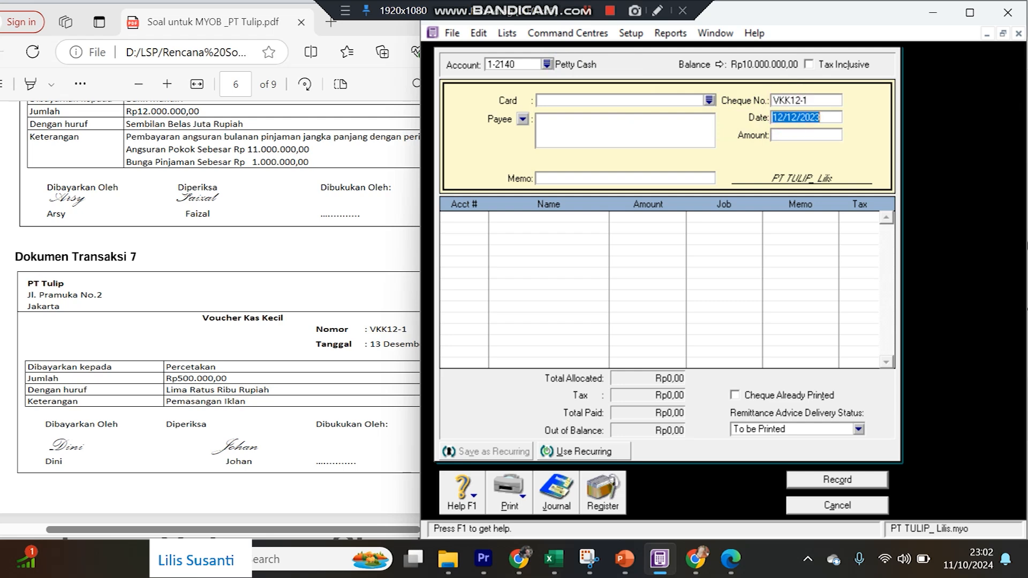
text(13/12)
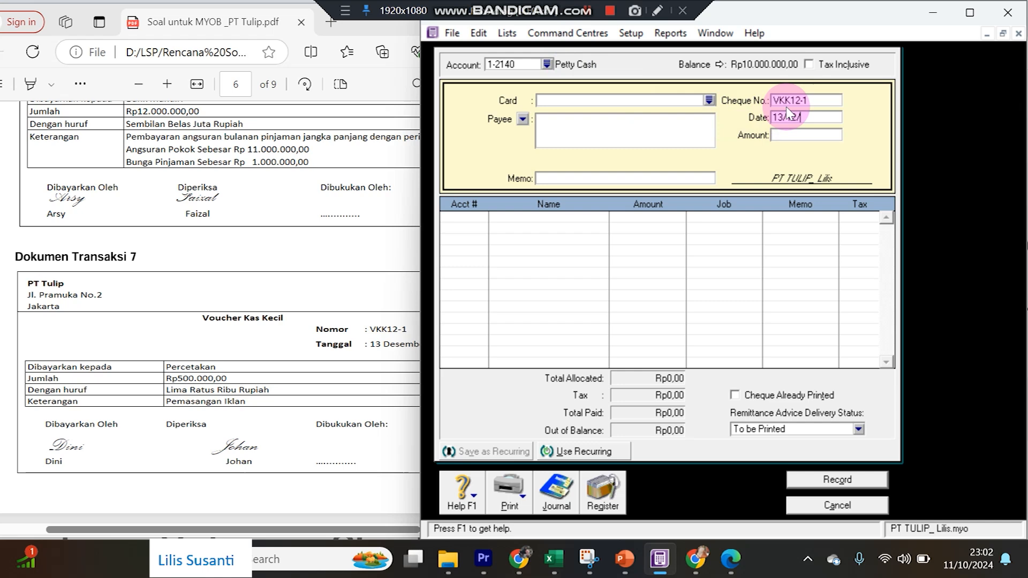
key(Tab)
text(5)
text(00.000)
key(Tab)
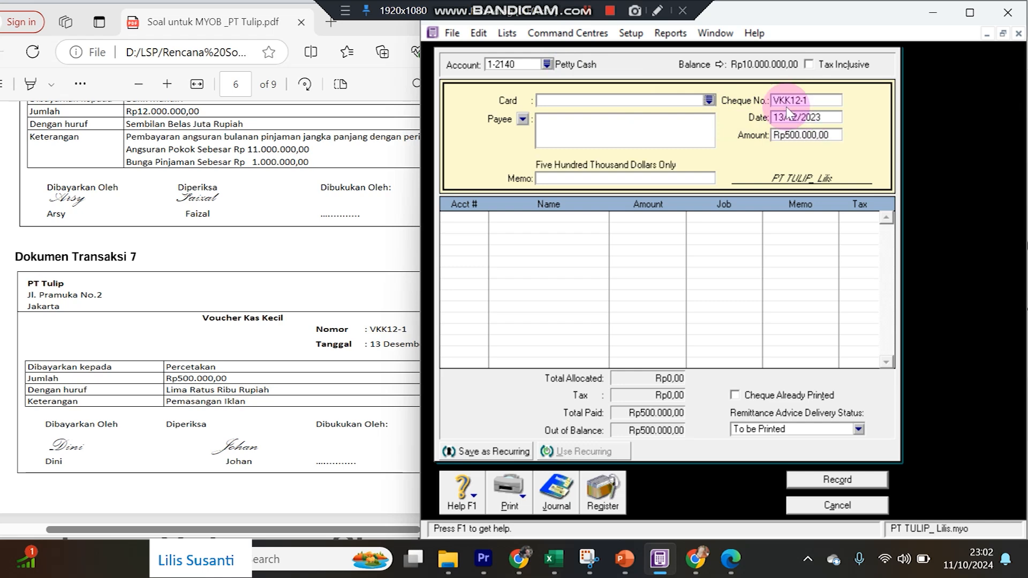
key(Tab)
key(Tab)
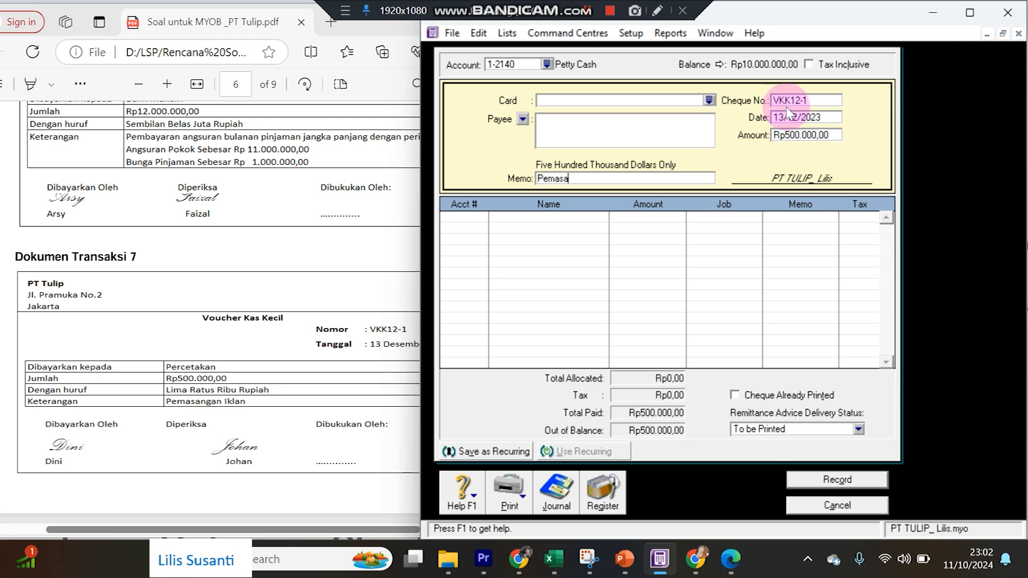
Add the 'Iklan' memo, allocate to 6-2010 Advertising, and record the payment.
text(Iklan)
key(Tab)
text(6)
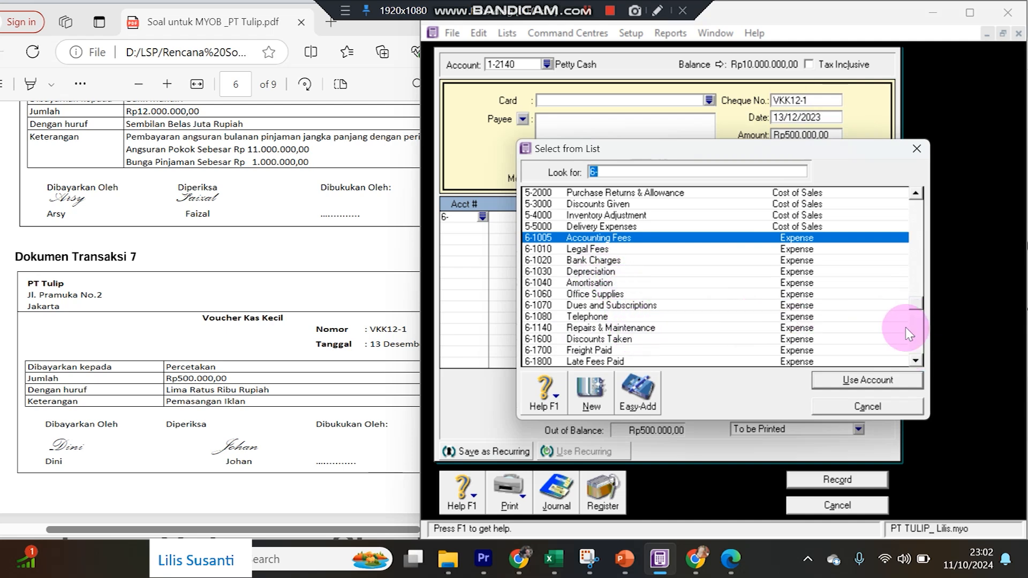
click(919, 343)
double_click(581, 193)
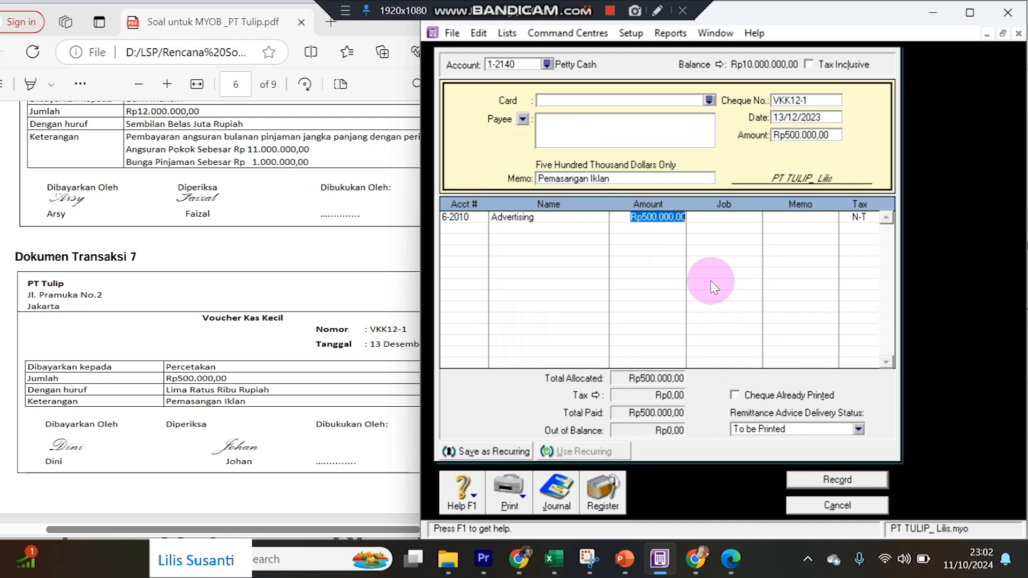
click(835, 479)
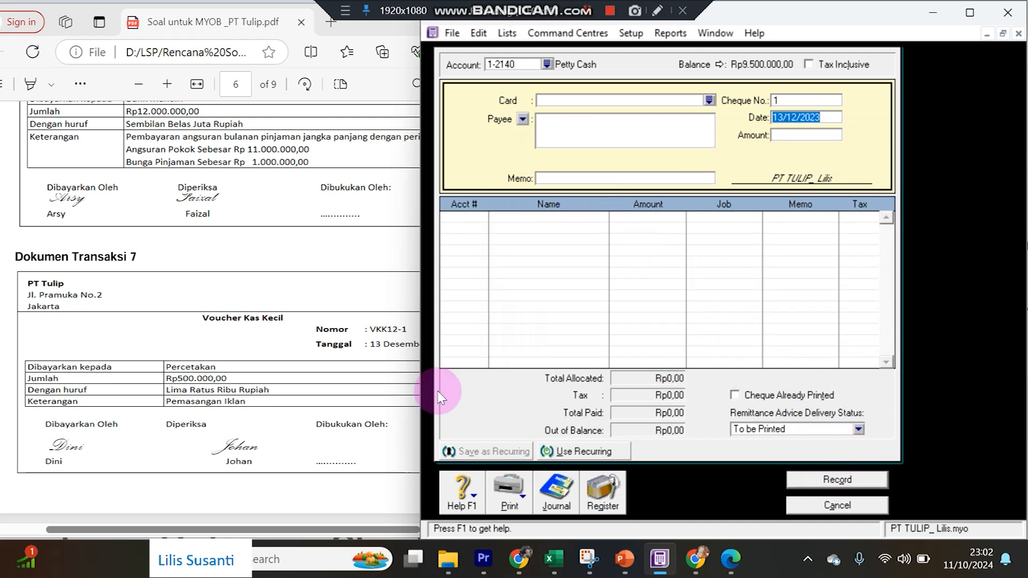
Look up Transaction 8, receipt BKM12-1 for Rp34.100.000, and close the empty payment form.
click(310, 395)
scroll(311, 400, down, 5)
scroll(313, 400, down, 1)
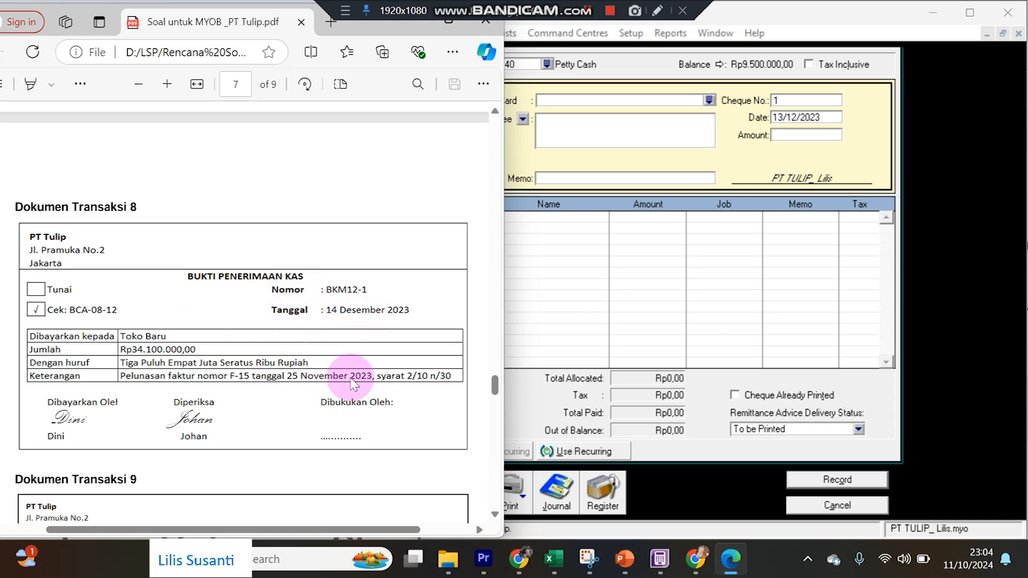
click(796, 513)
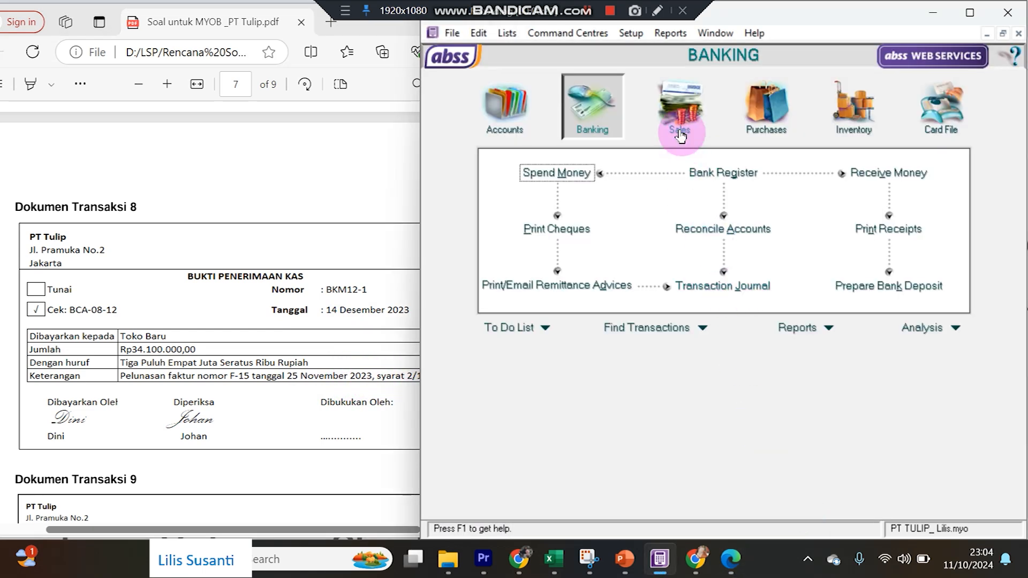
click(680, 135)
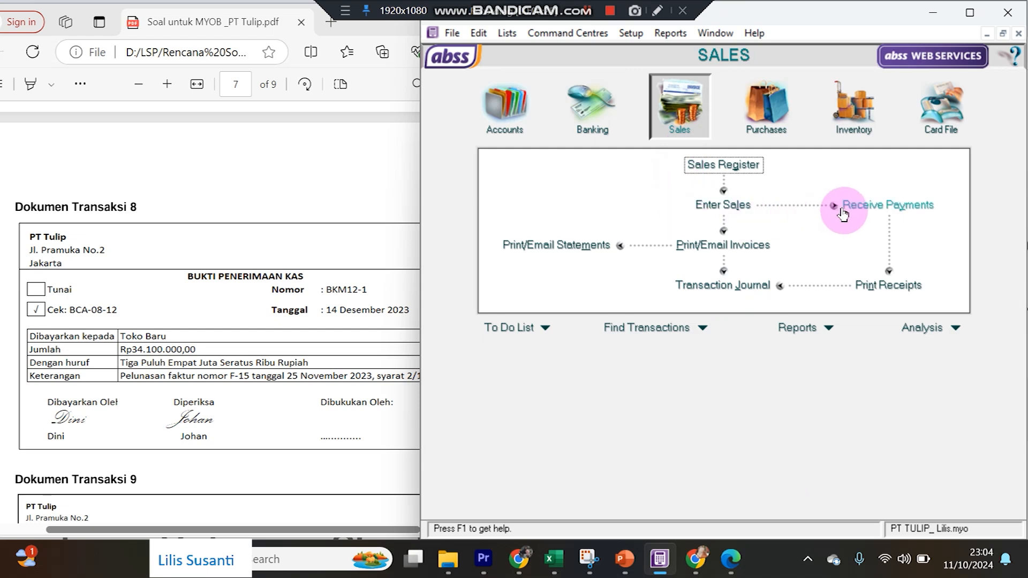
Receive a payment from Toko Baru: ID BKM12-1, dated 14/12/2023, Rp34.100.000.
click(886, 208)
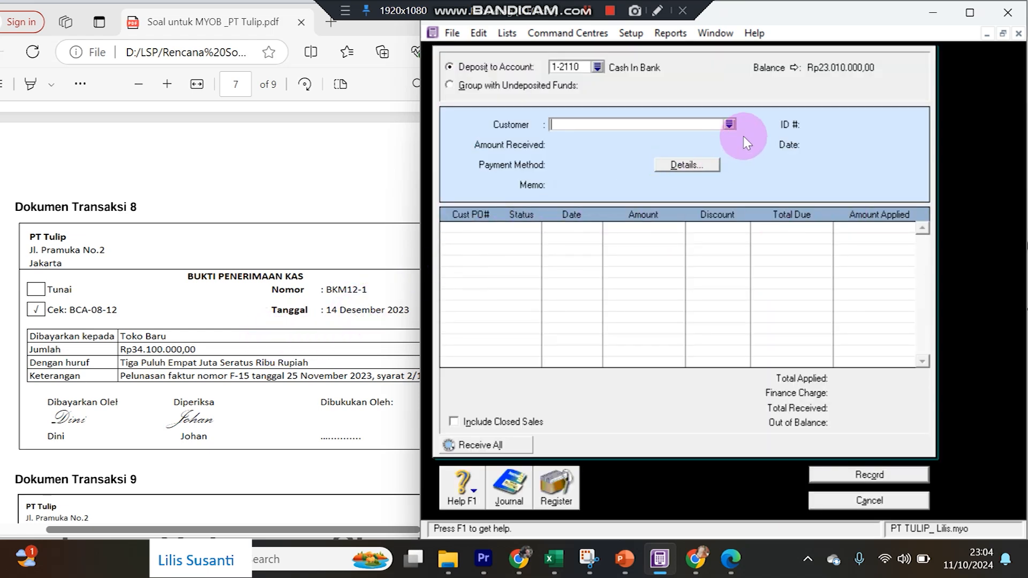
click(729, 124)
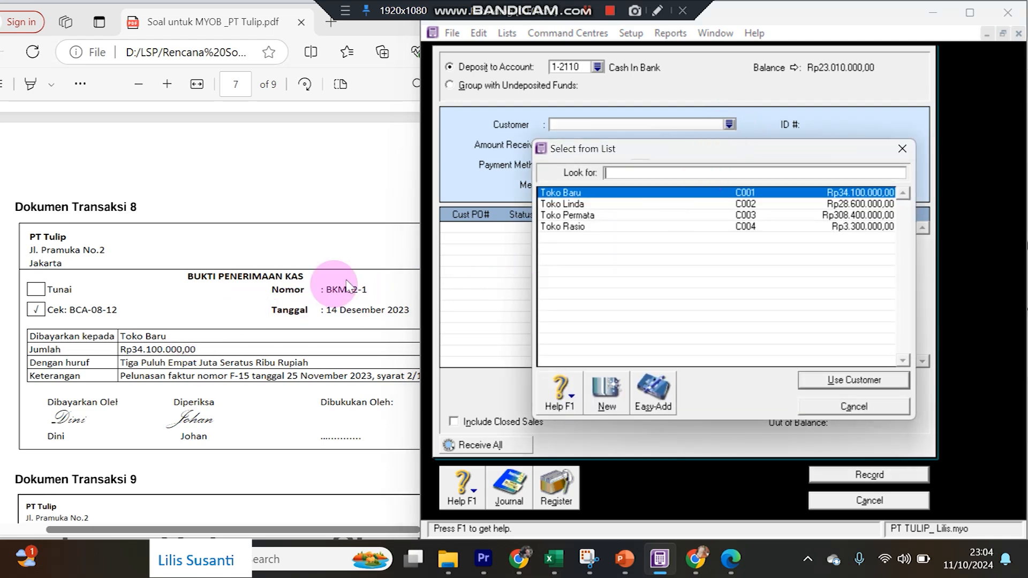
double_click(598, 193)
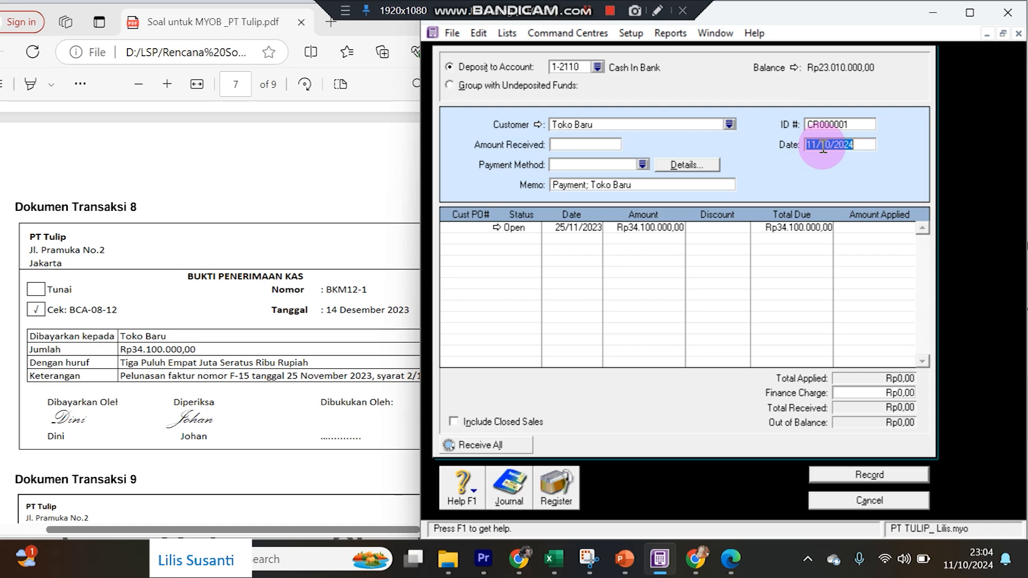
text(14/12/)
click(826, 125)
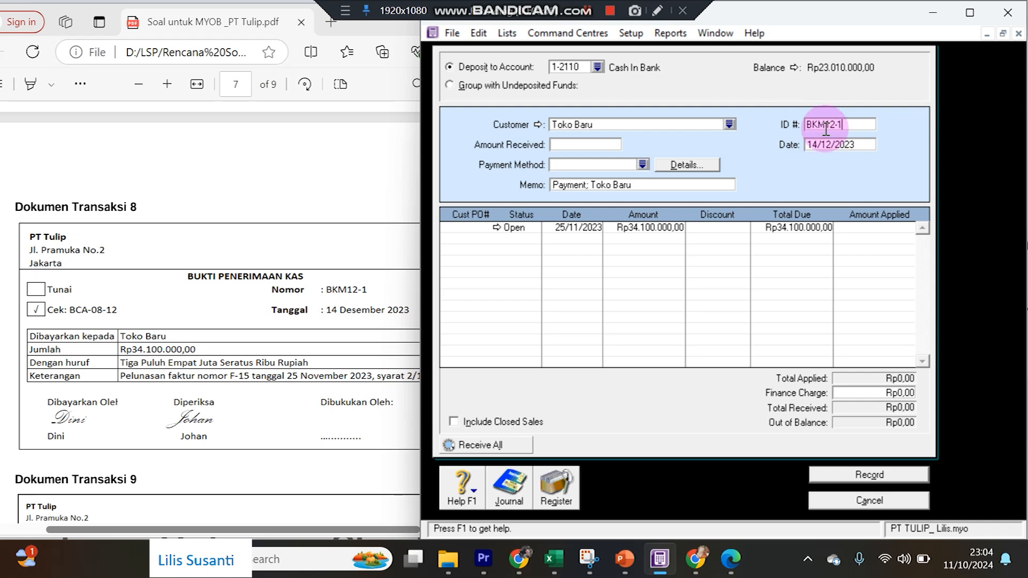
click(571, 146)
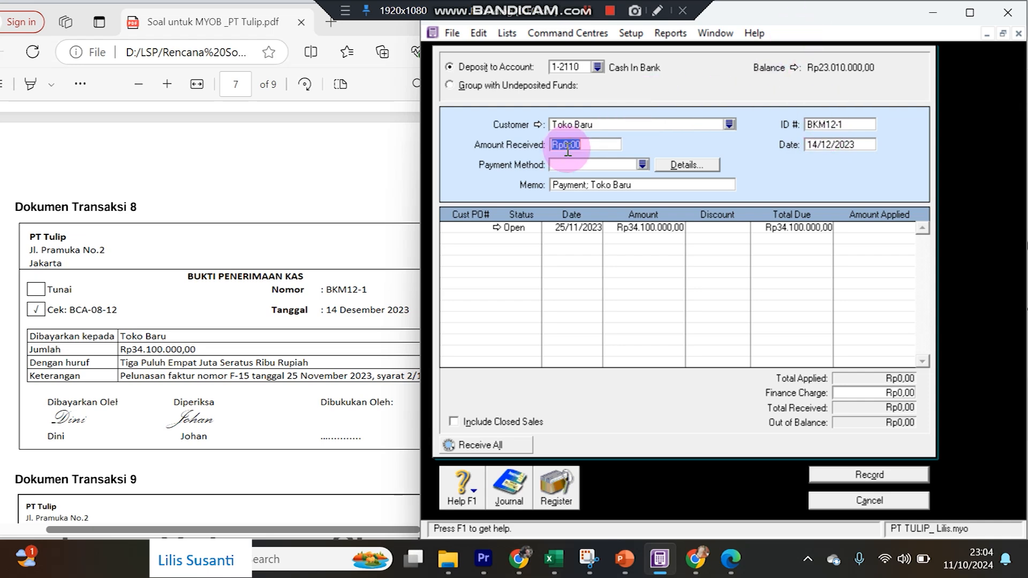
text(34.1)
text(00.000)
key(Tab)
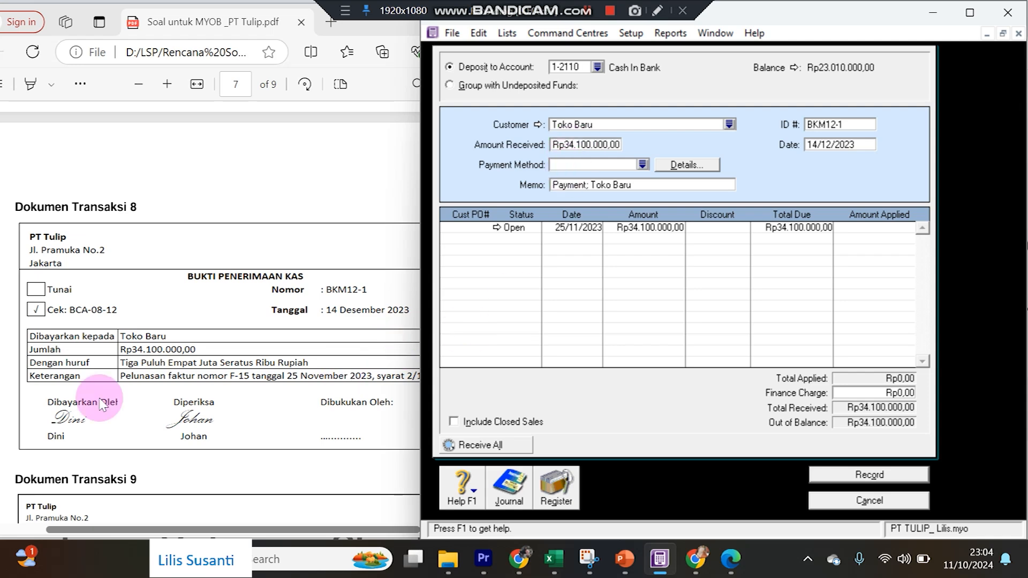
Apply the receipt to the open 25/11/2023 invoice, record it, and check Transaction 9 in the PDF.
click(877, 227)
key(Tab)
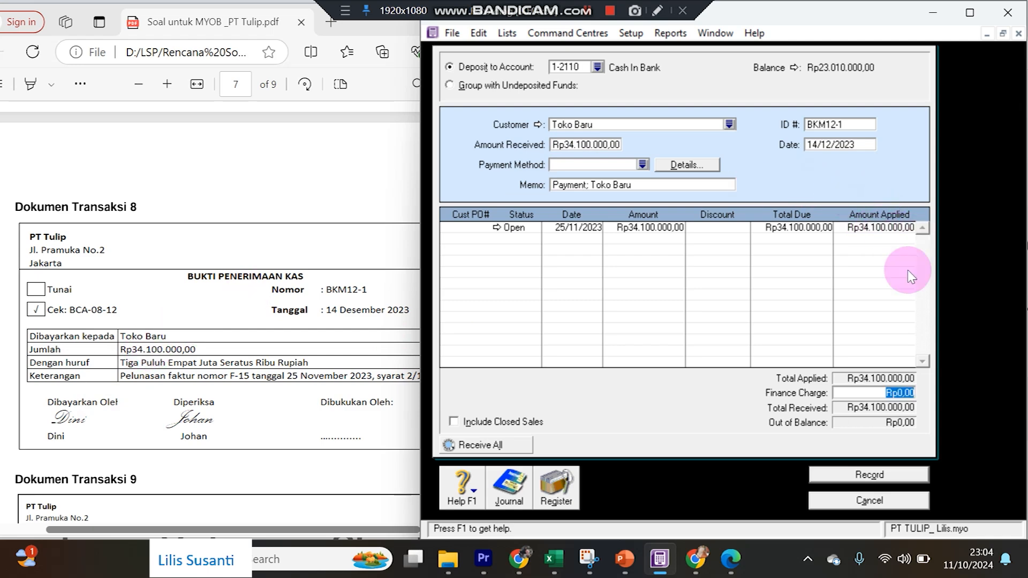
click(892, 474)
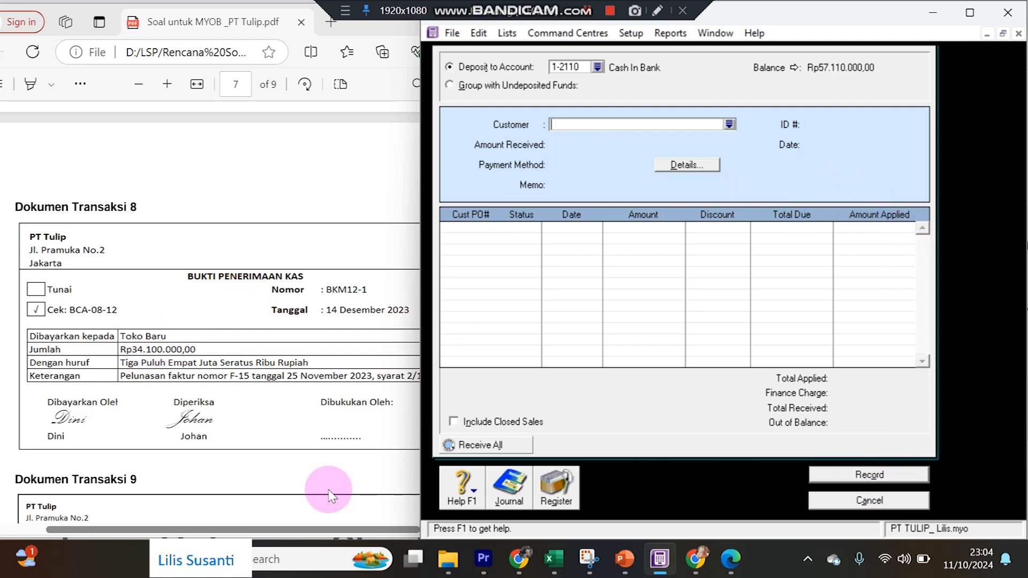
click(278, 405)
scroll(281, 409, down, 5)
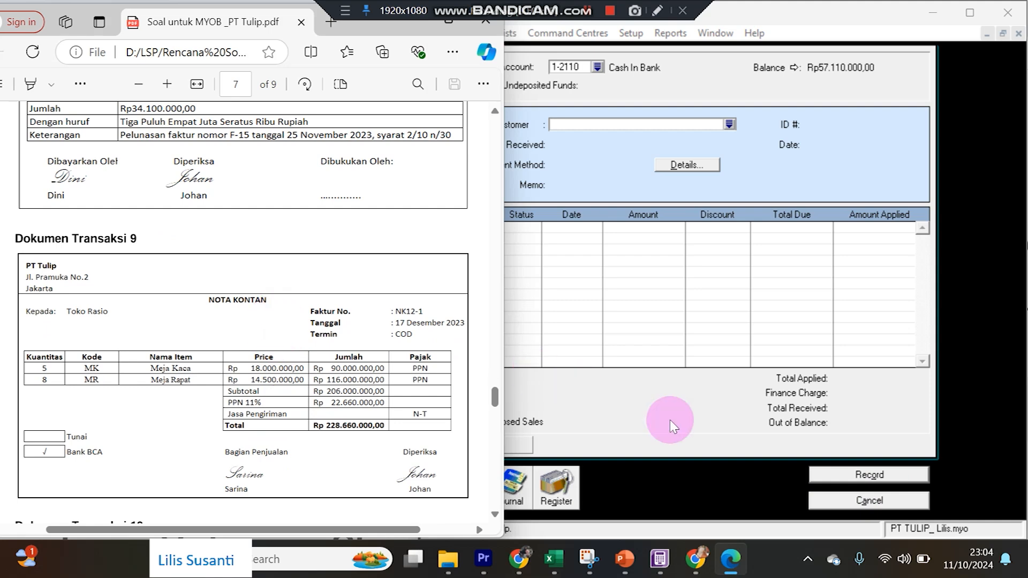
click(833, 500)
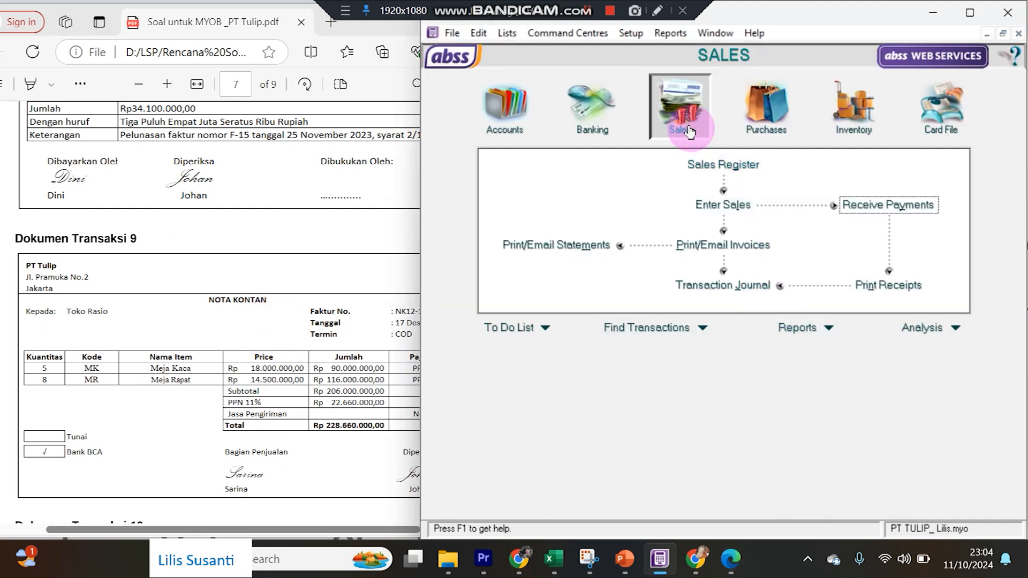
Start a sales invoice for Toko Rasio with C.O.D. credit terms.
click(722, 204)
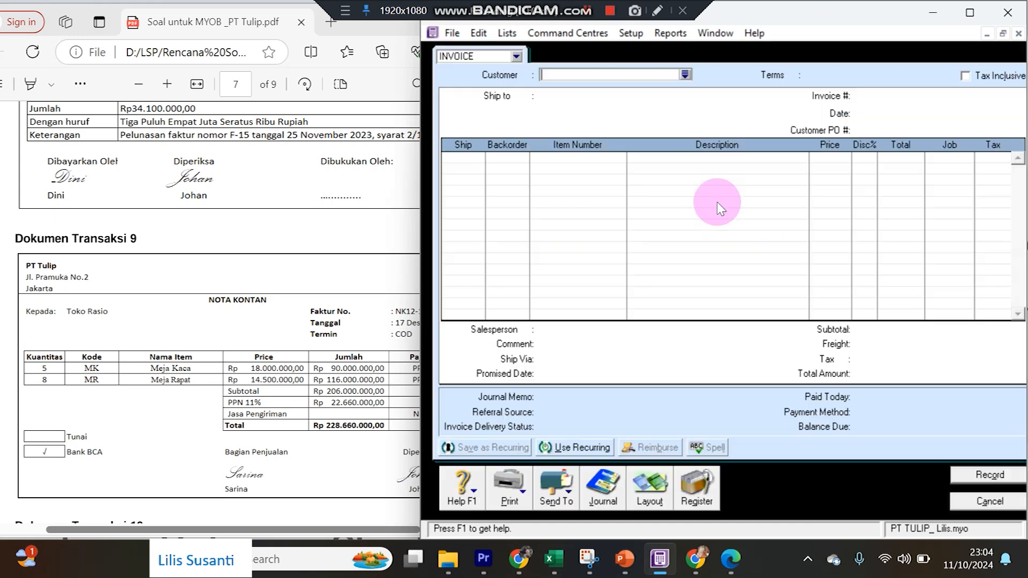
click(685, 75)
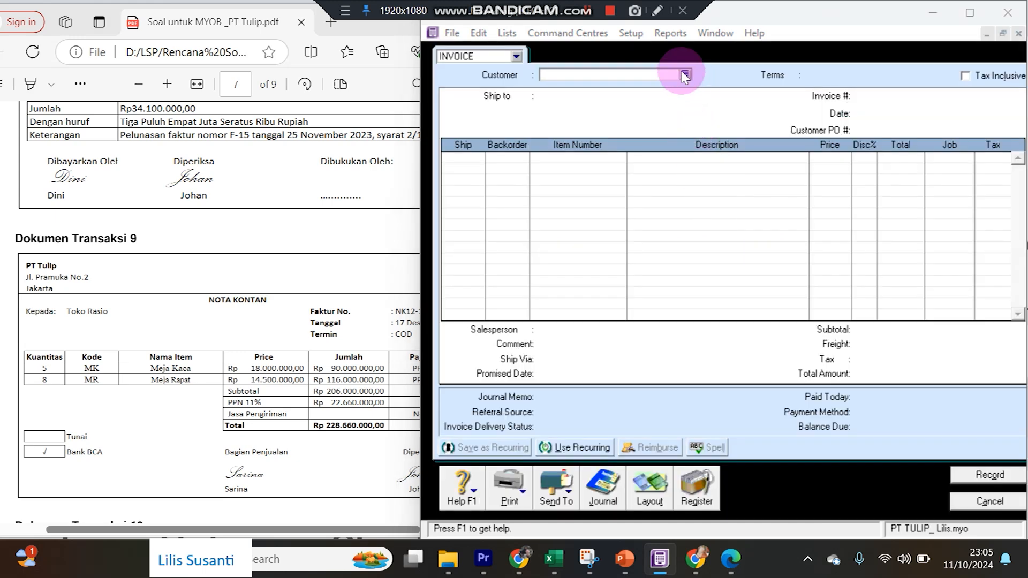
double_click(619, 225)
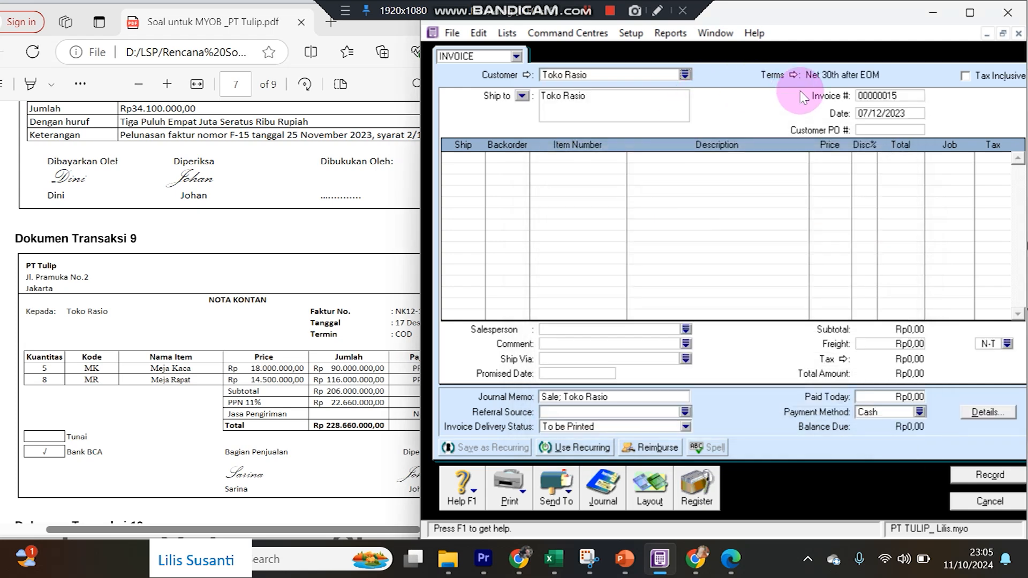
click(794, 76)
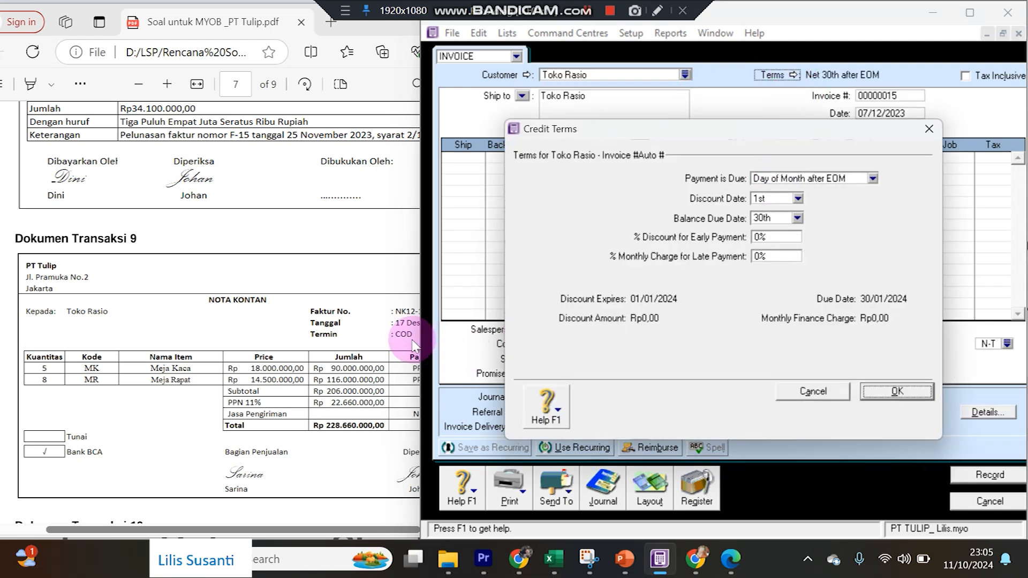
click(872, 179)
click(765, 190)
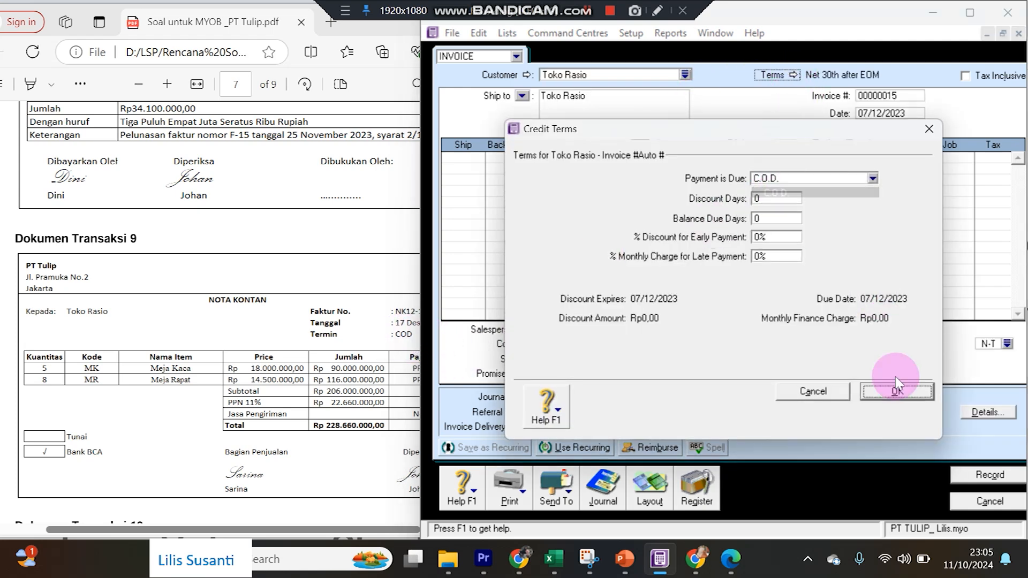
click(900, 389)
Date the invoice 17/12/2023 and number it NK12-1.
click(874, 114)
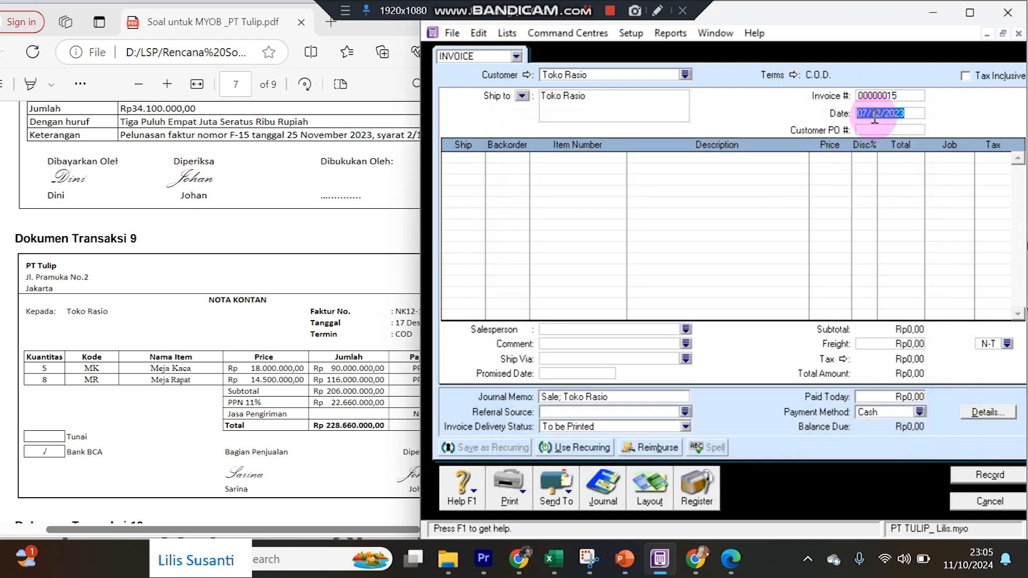
text(17/12/)
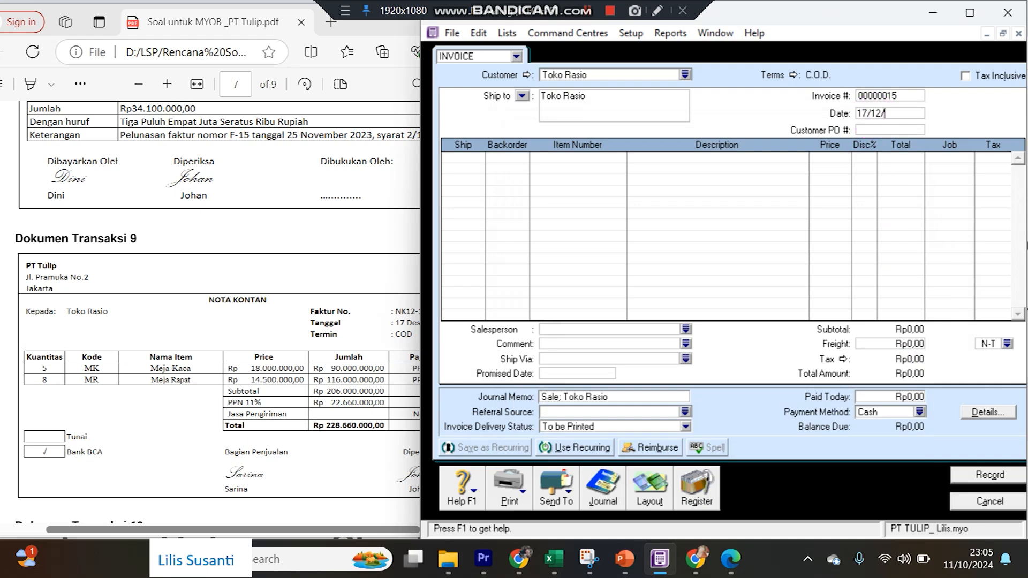
text(23)
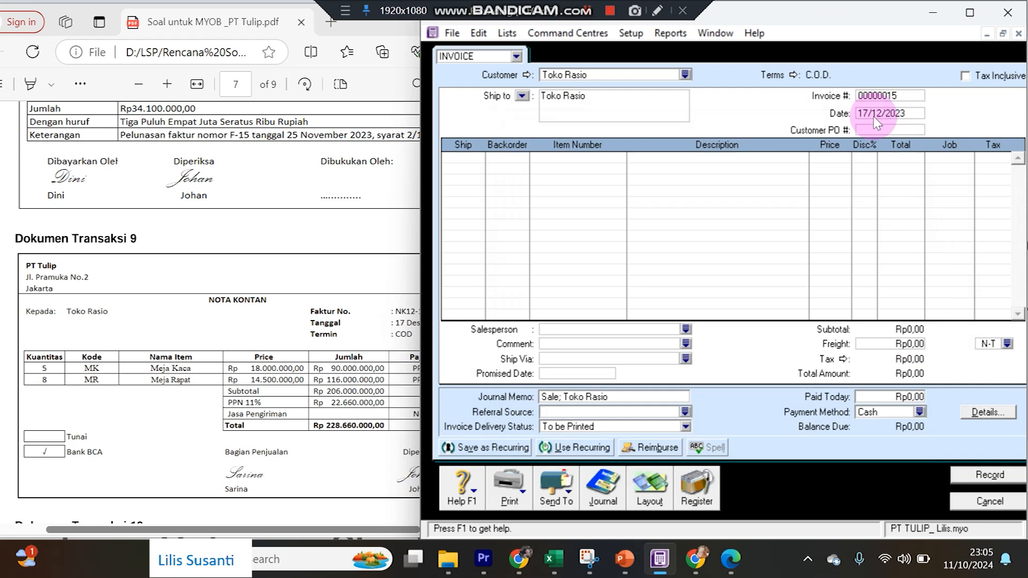
click(865, 95)
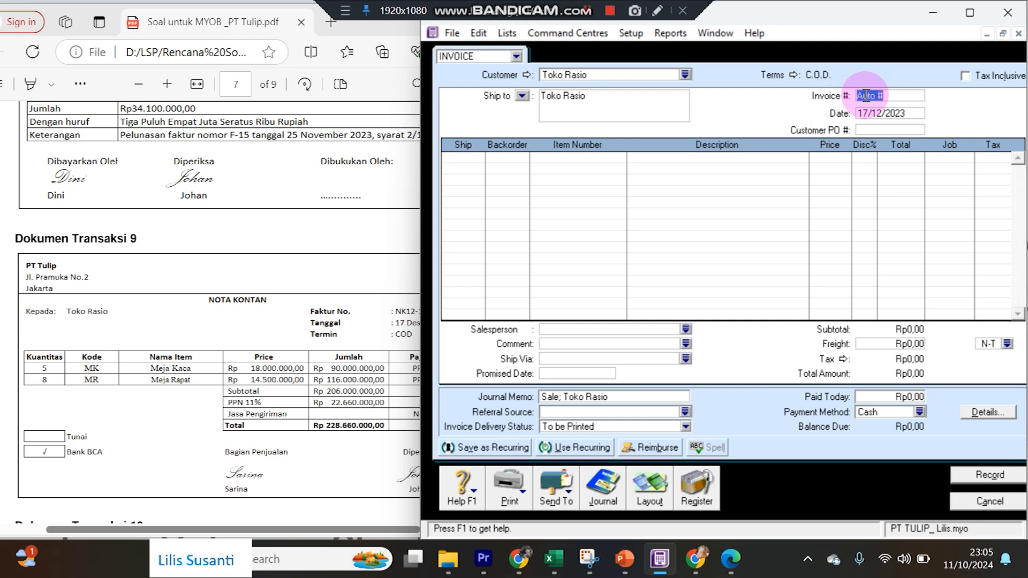
text(NK12-1)
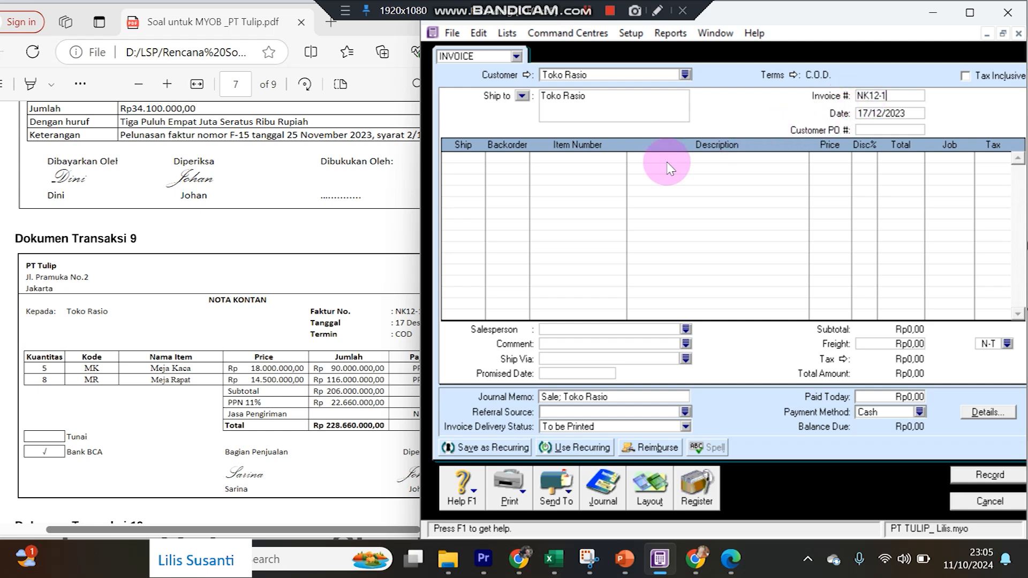
drag(420, 192, 432, 193)
Add lines for 5 MK Meja Kaca at 18.000.000 and 8 MR Meja Rapat at 14.500.000.
click(491, 159)
key(Tab)
key(Tab)
key(Tab)
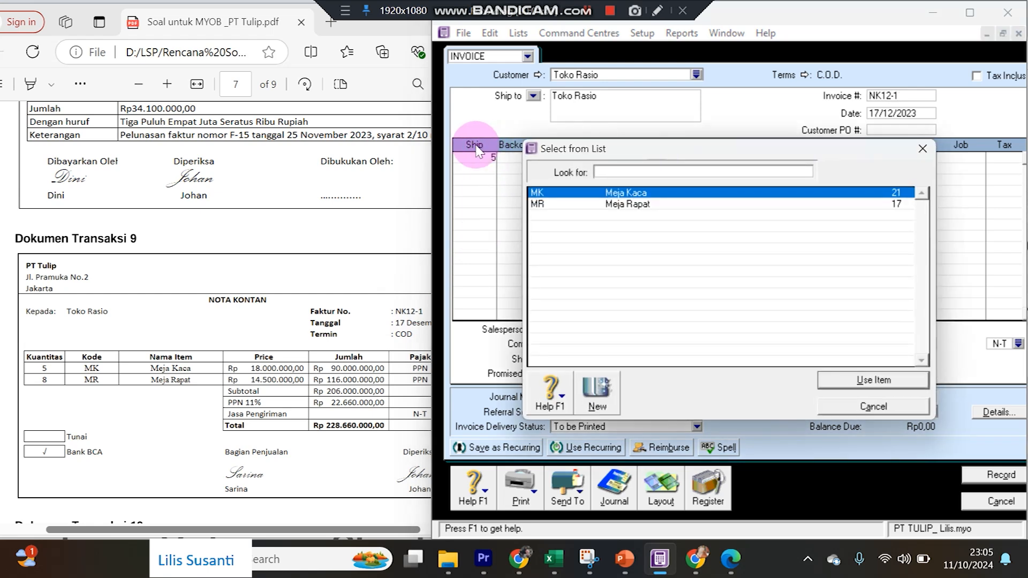
double_click(597, 196)
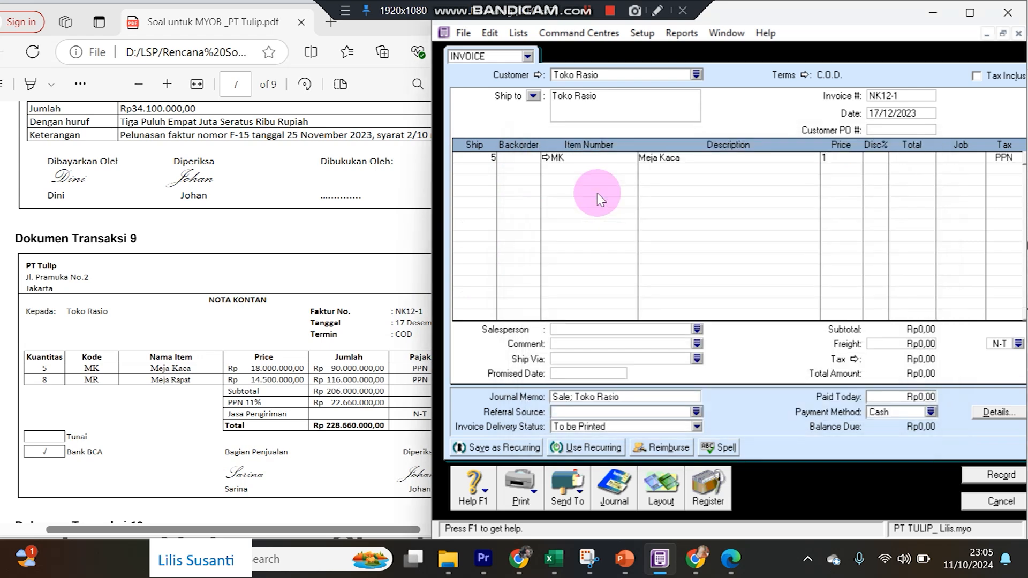
key(Return)
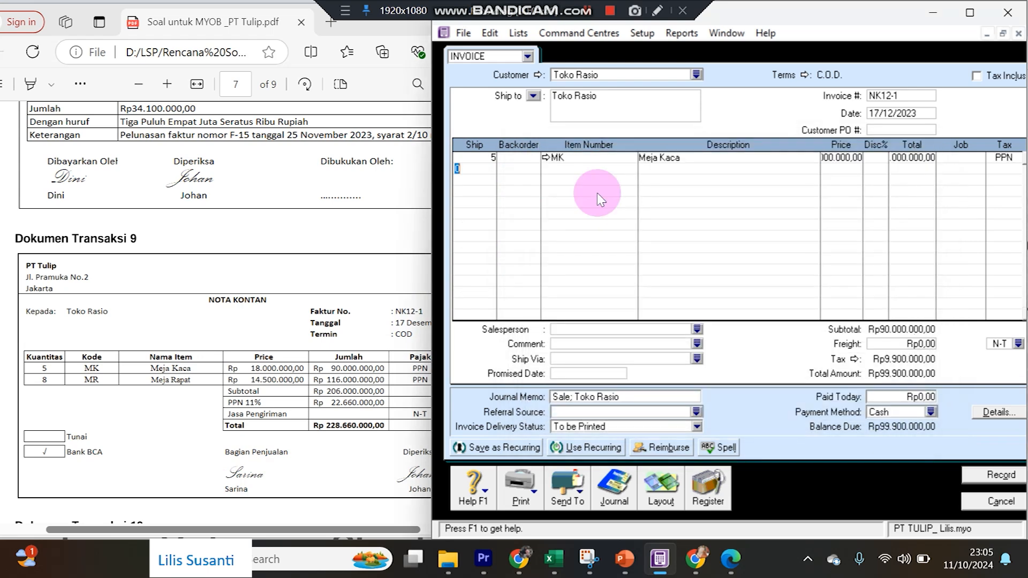
text(8)
key(Tab)
key(Tab)
key(Tab)
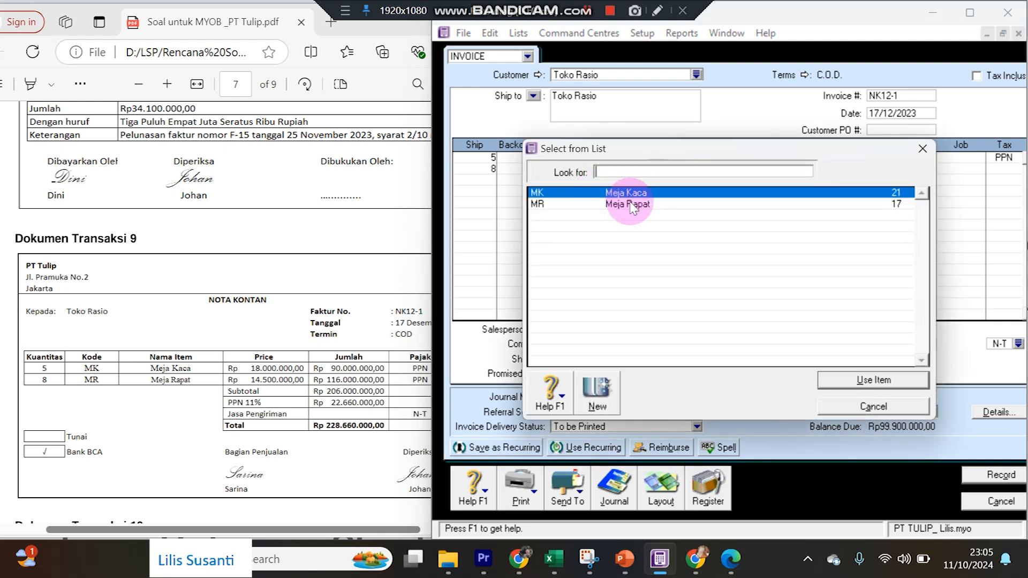
double_click(607, 204)
text(14500000)
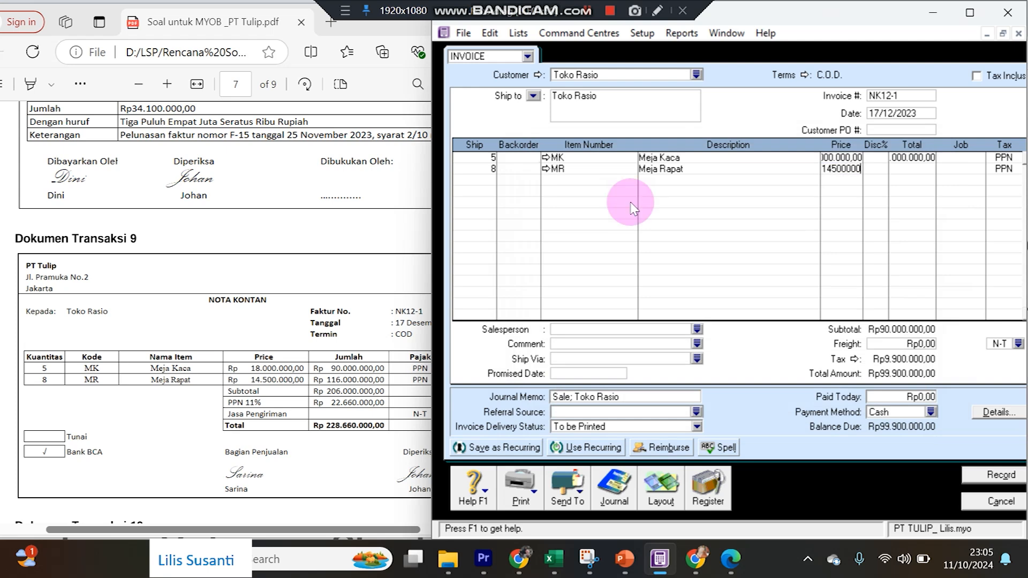
key(Return)
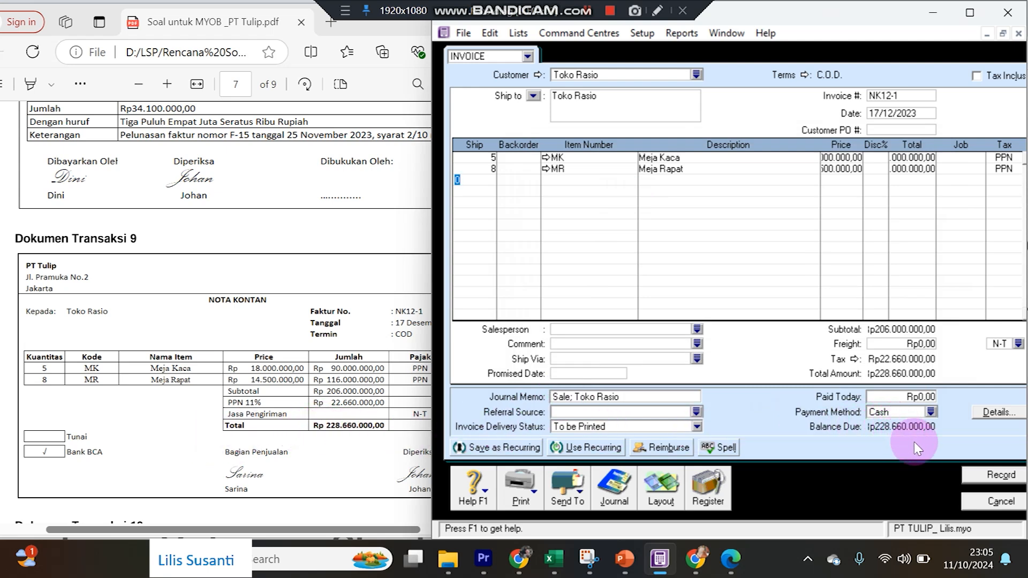
Enter Rp228.660.000 paid today and record the invoice, ignoring flagged spelling words.
click(893, 399)
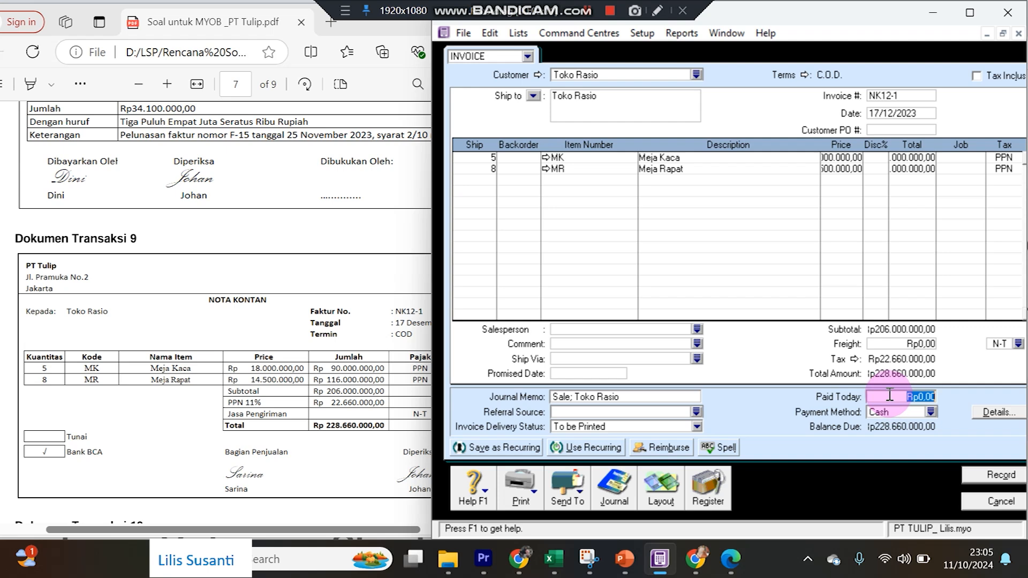
text(228660.00)
key(Tab)
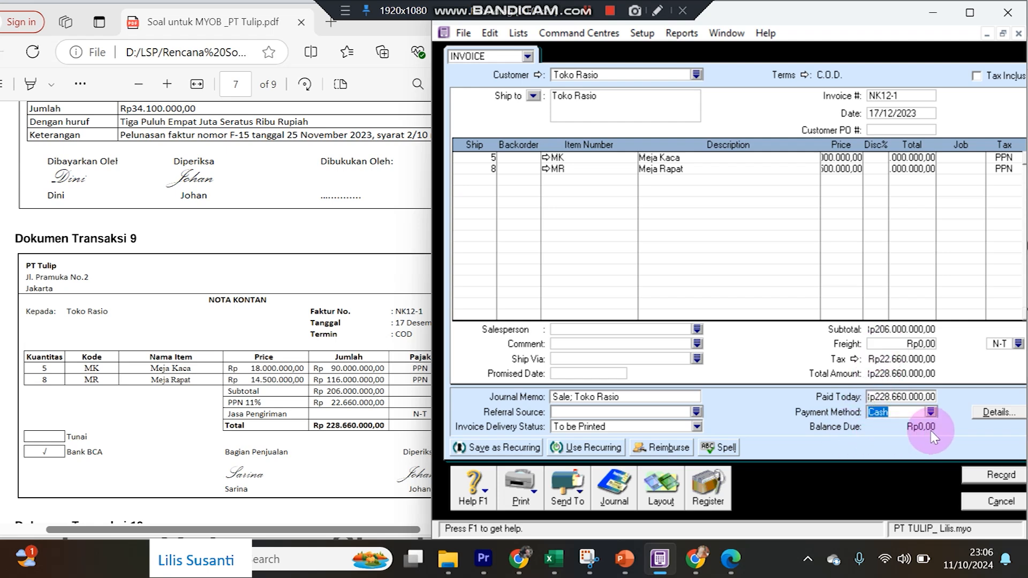
click(1001, 474)
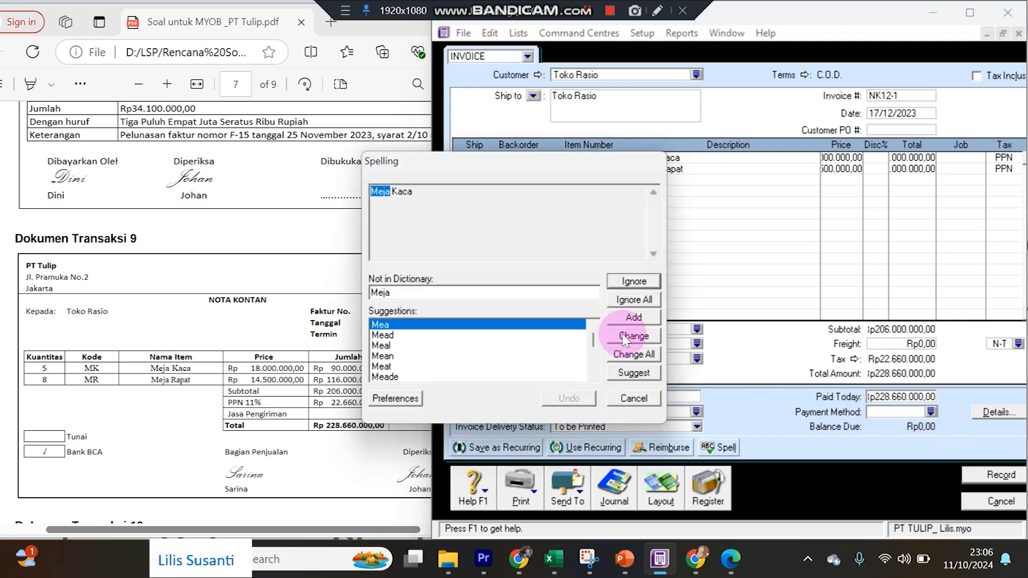
click(631, 300)
click(630, 300)
click(630, 301)
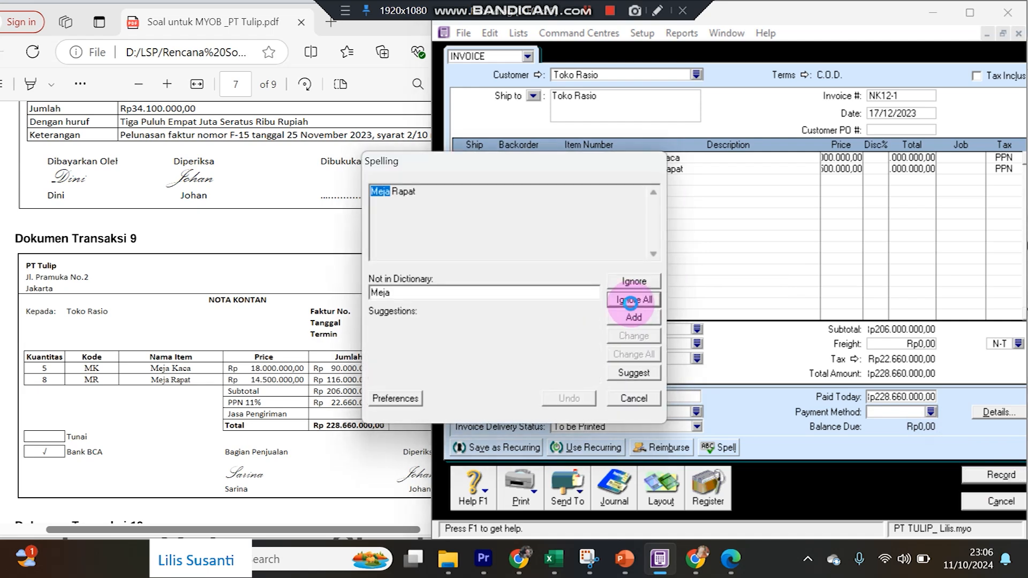
click(631, 300)
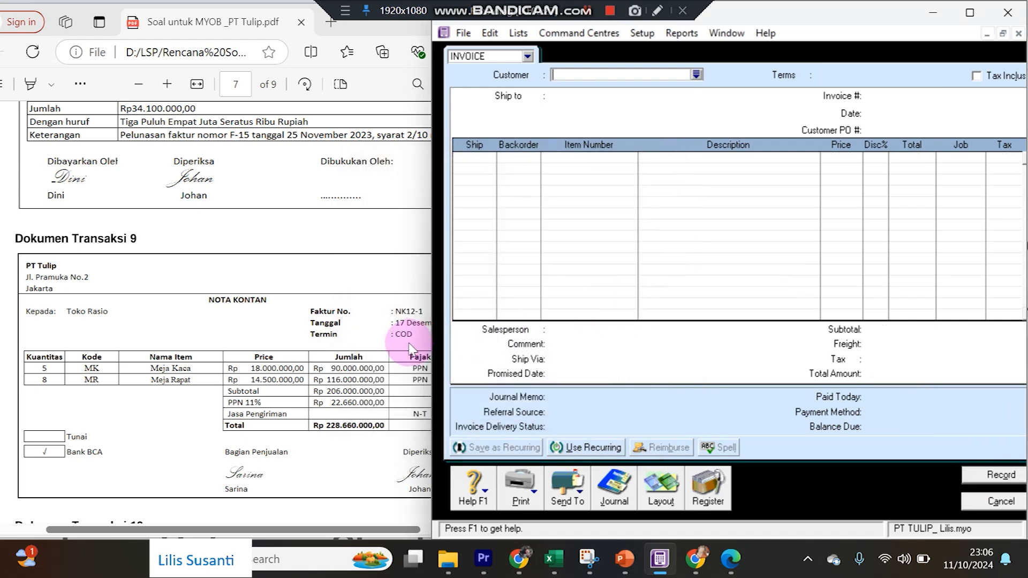
Close the blank invoice and list entries from all sources in the Sales transaction journal.
click(985, 501)
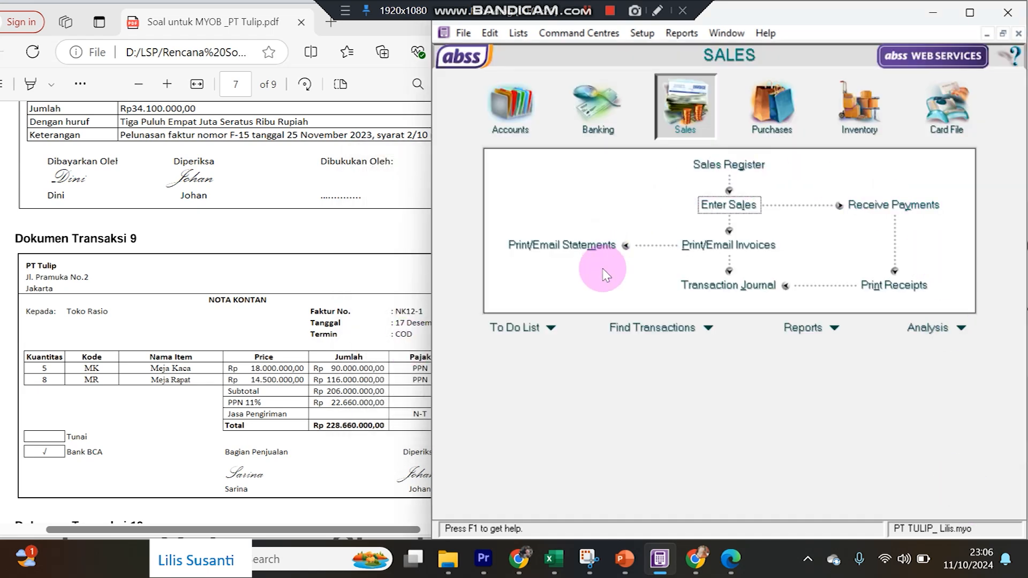
click(250, 345)
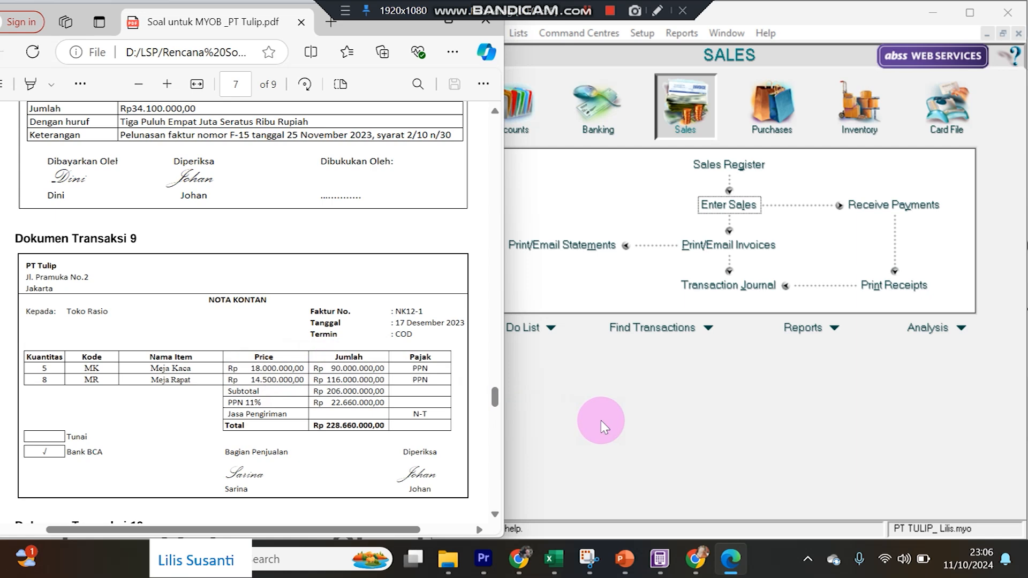
click(699, 287)
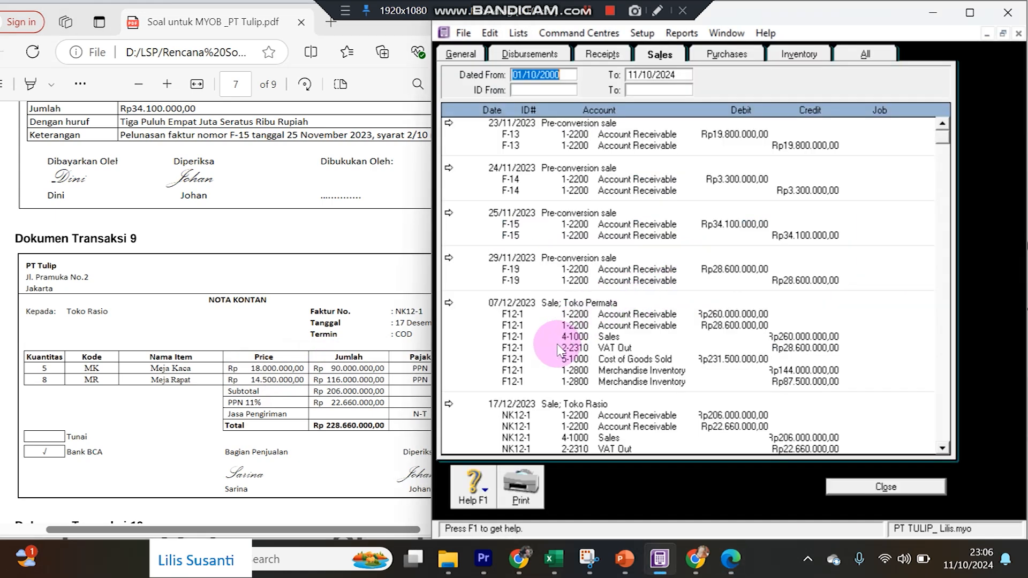
scroll(555, 386, down, 2)
scroll(555, 386, down, 1)
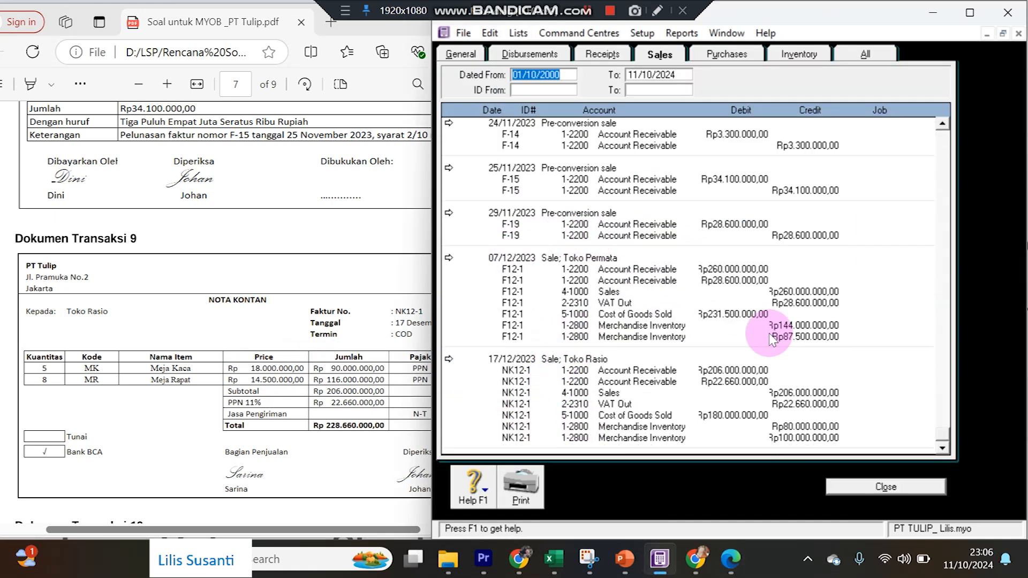
click(846, 52)
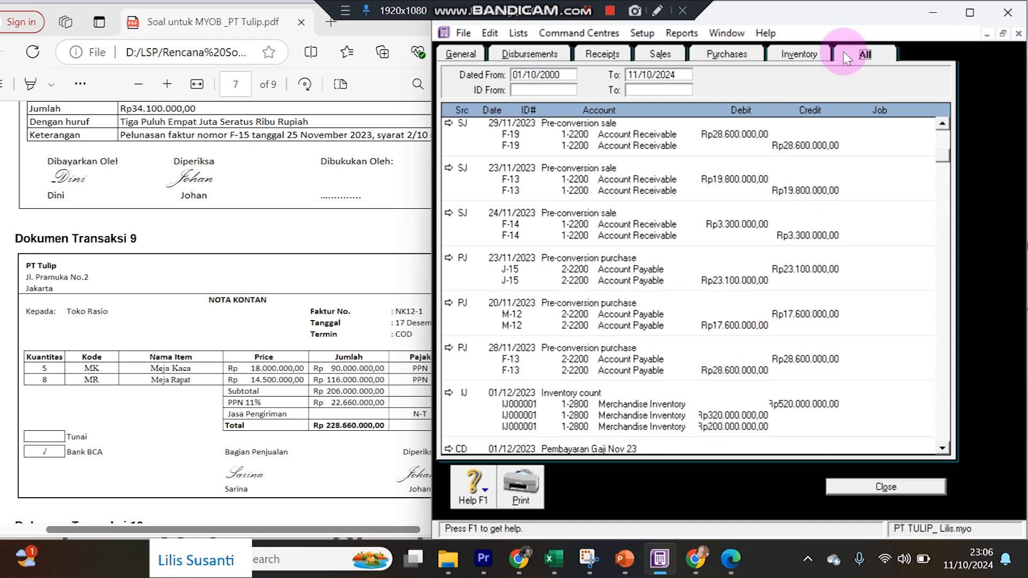
drag(941, 157, 942, 442)
Review the recorded NK12-1 Toko Rasio invoice, then start a new customer payment.
click(521, 408)
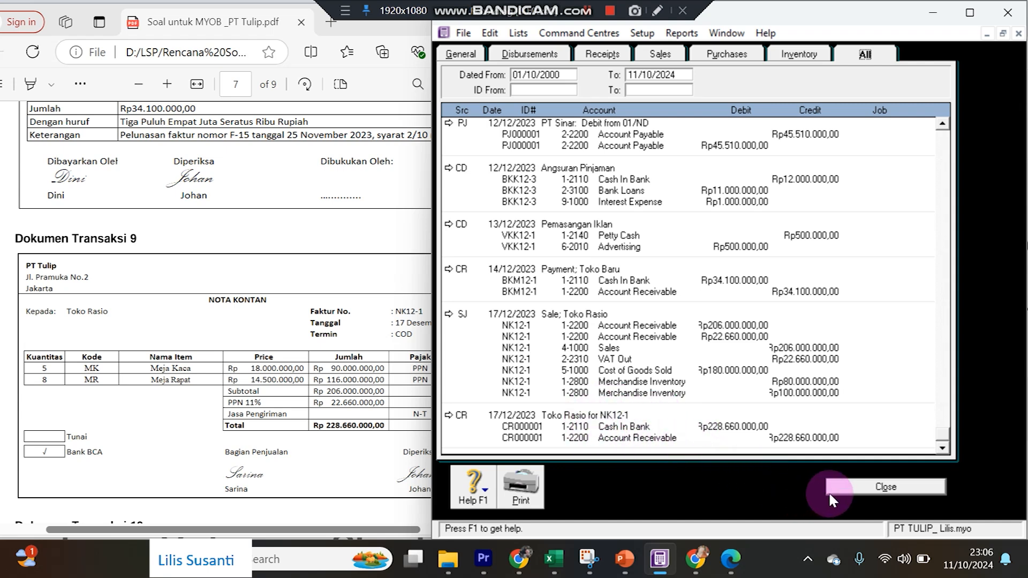
click(453, 314)
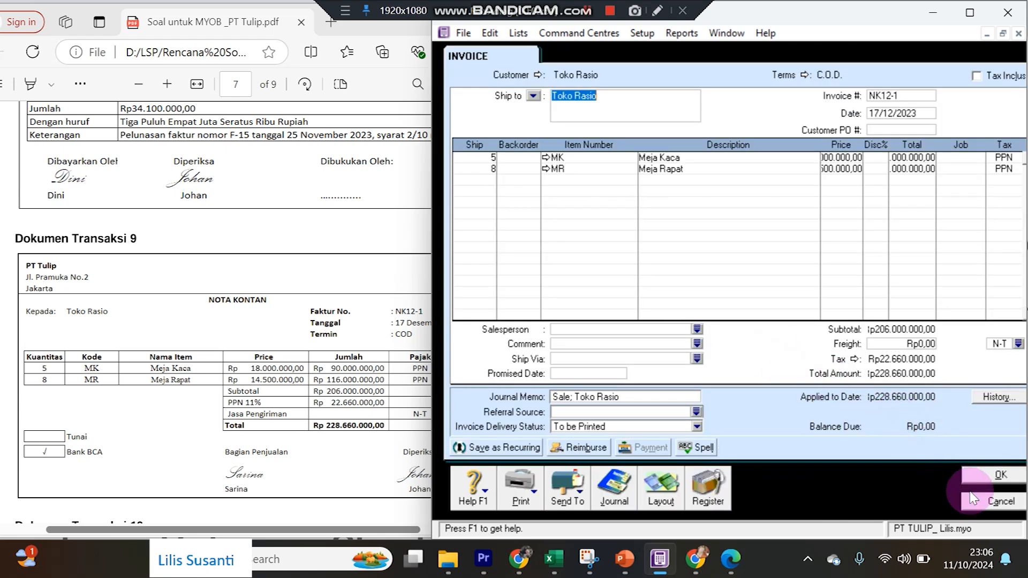
click(975, 503)
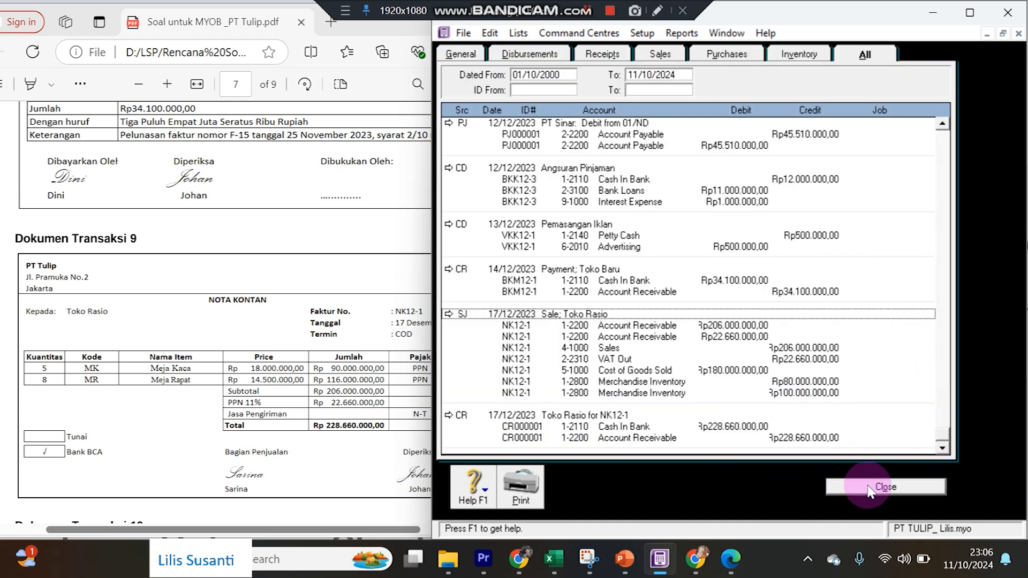
click(874, 487)
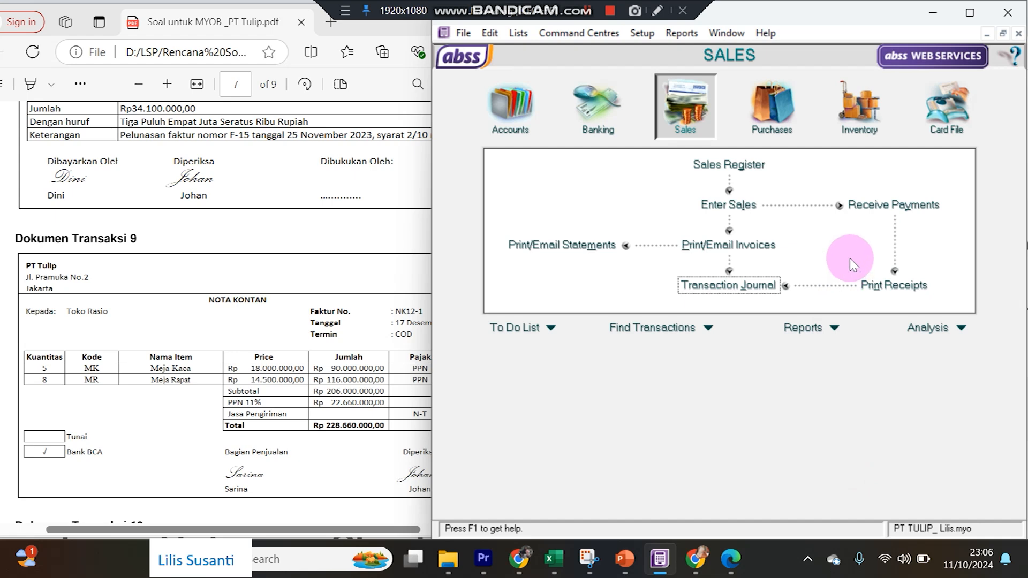
click(854, 206)
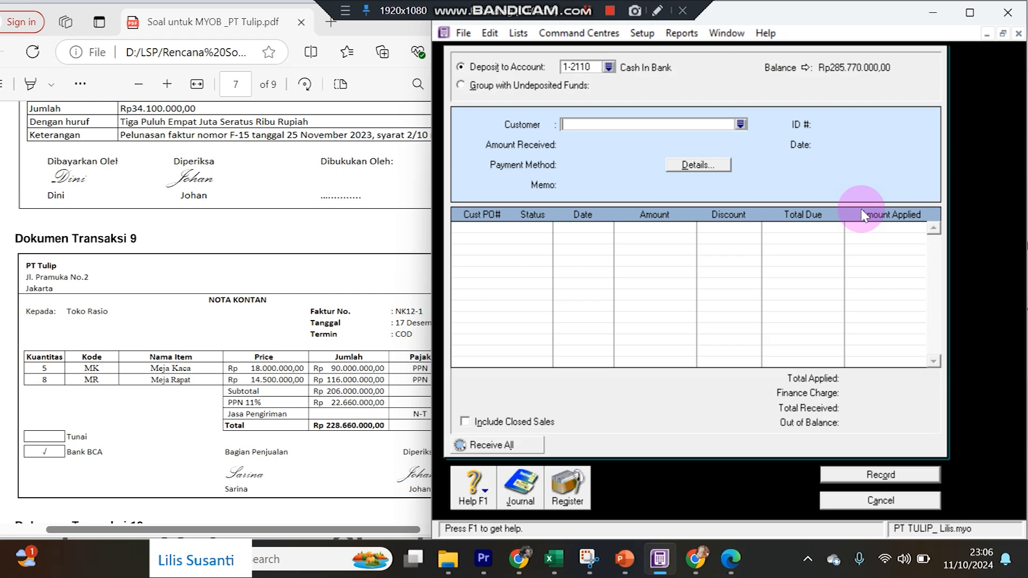
Scroll the PDF to Dokumen Transaksi 10, Toko Permata's Rp288.600.000 receipt BKM12-2, and reopen Receive Payments.
key(Escape)
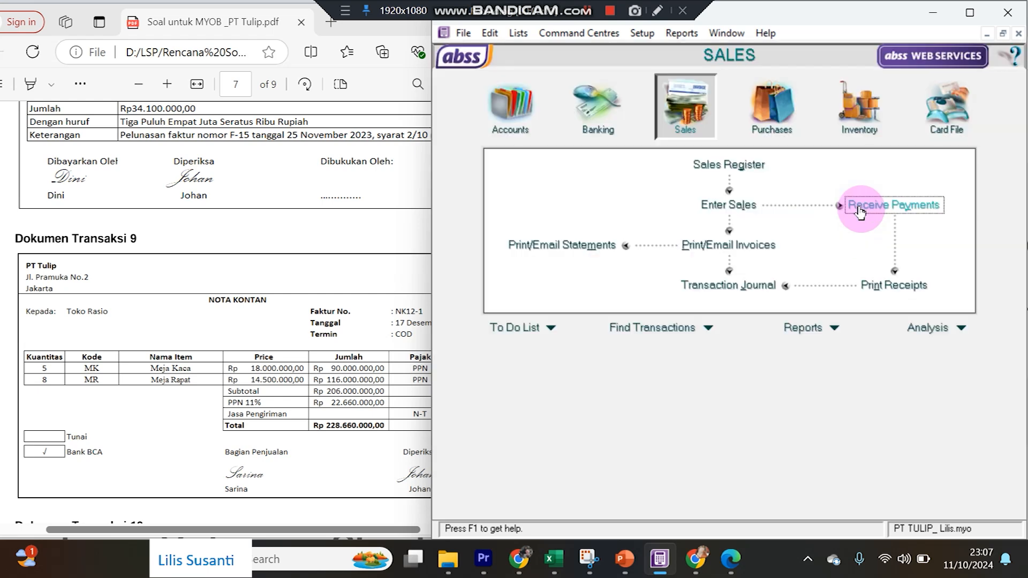
click(185, 265)
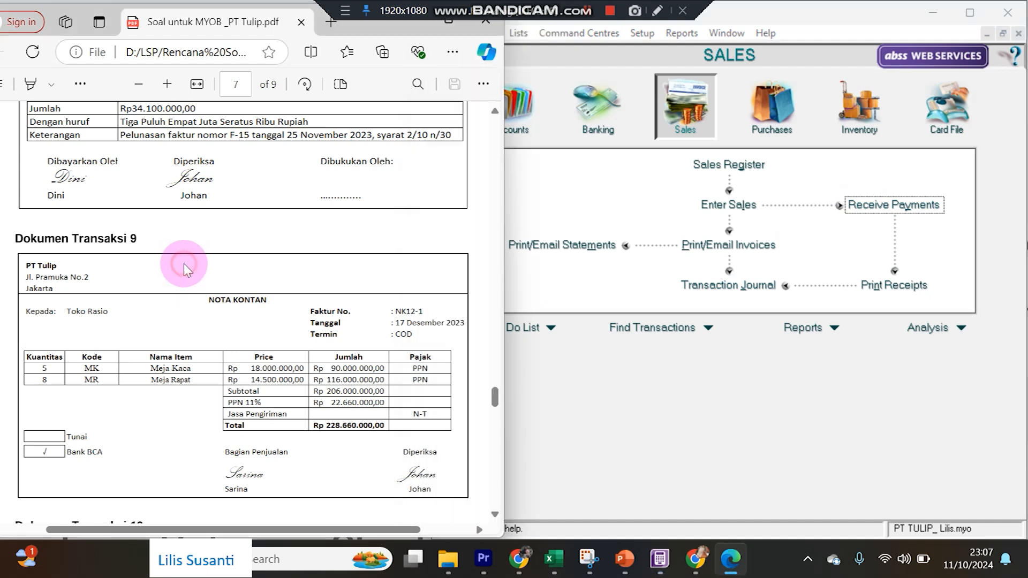
scroll(187, 271, down, 3)
scroll(187, 272, down, 3)
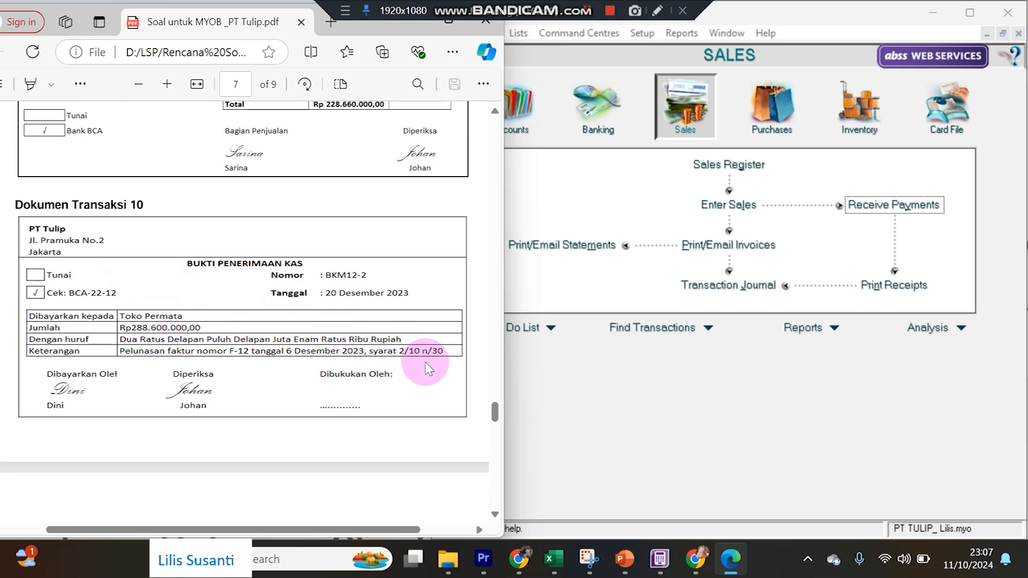
click(626, 416)
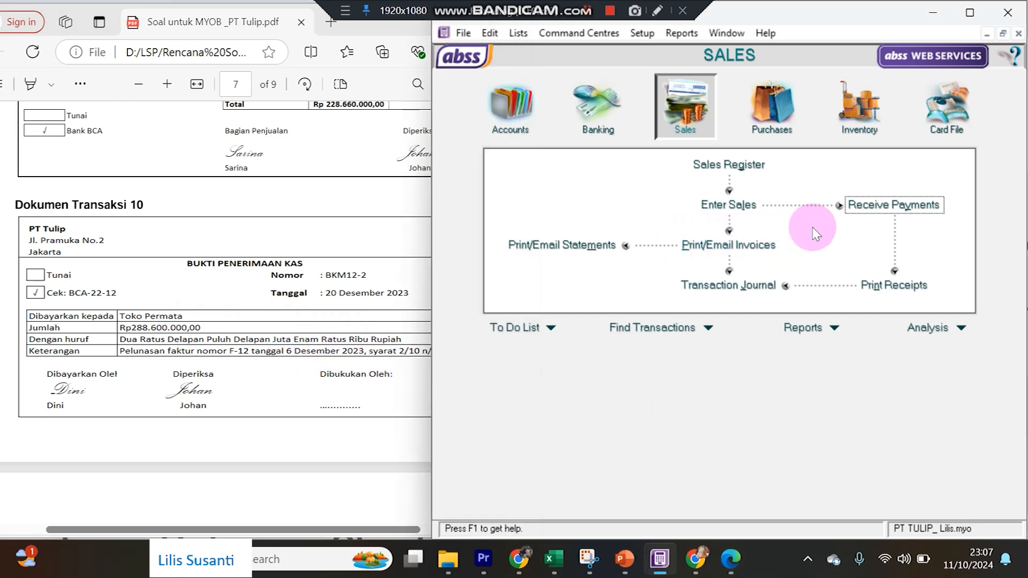
click(857, 208)
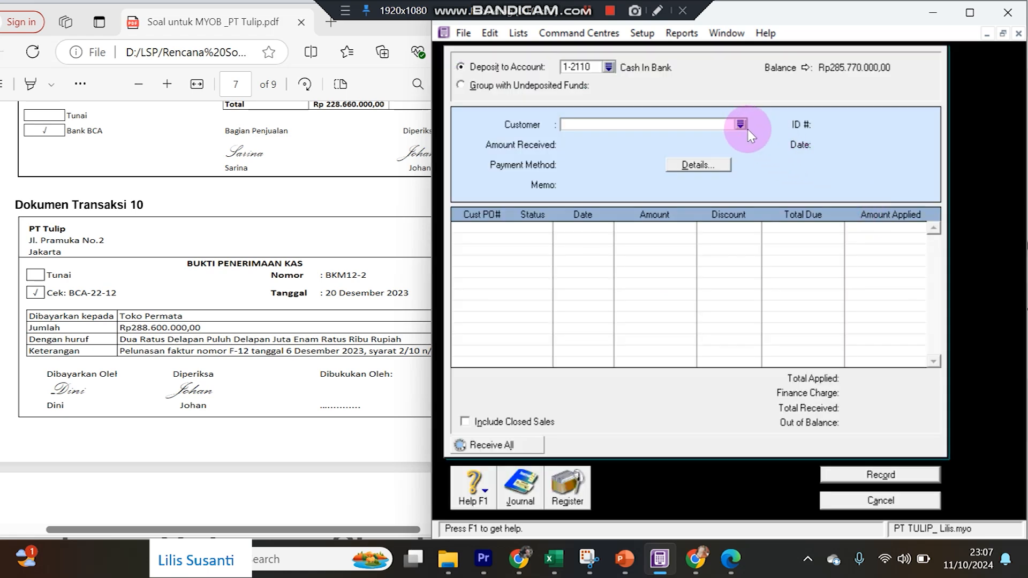
Choose Toko Permata as the paying customer and set the receipt date to 20/12/2023.
click(741, 125)
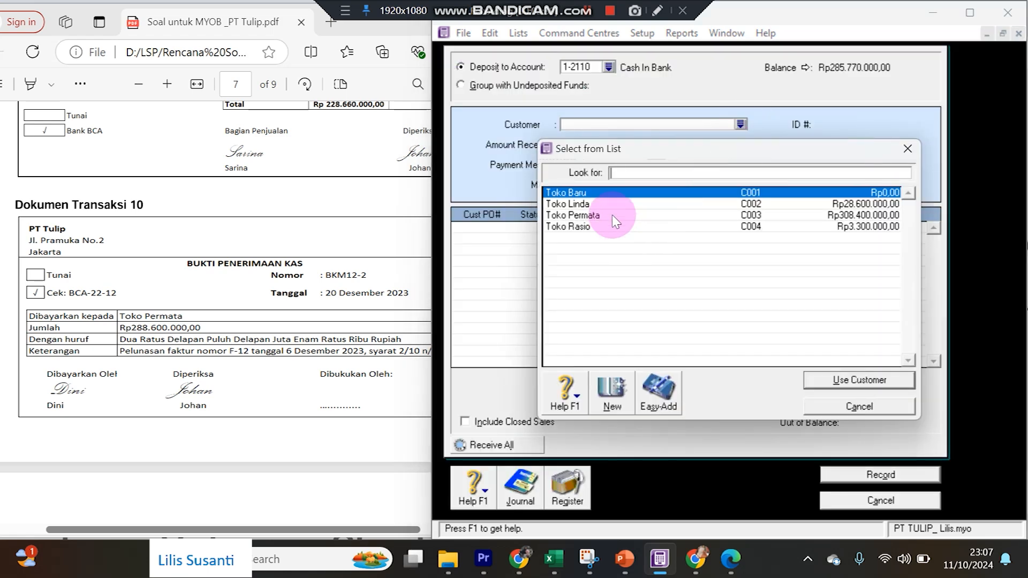
double_click(612, 214)
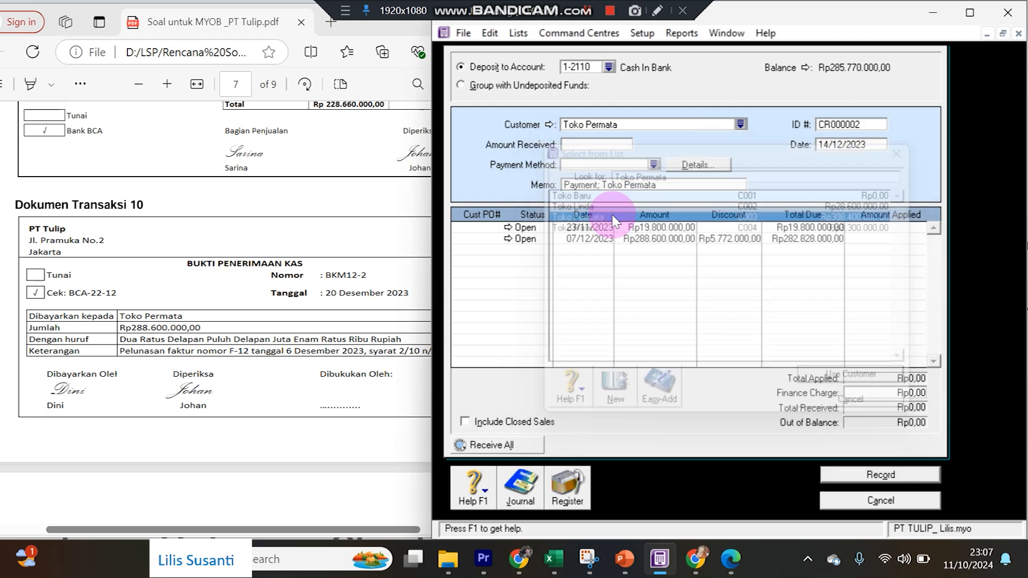
click(823, 150)
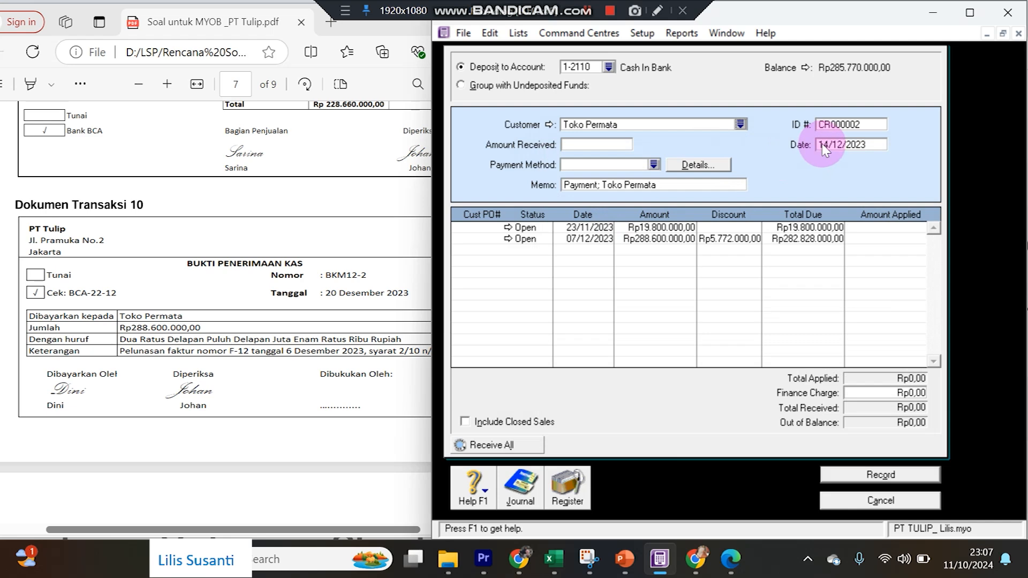
click(823, 149)
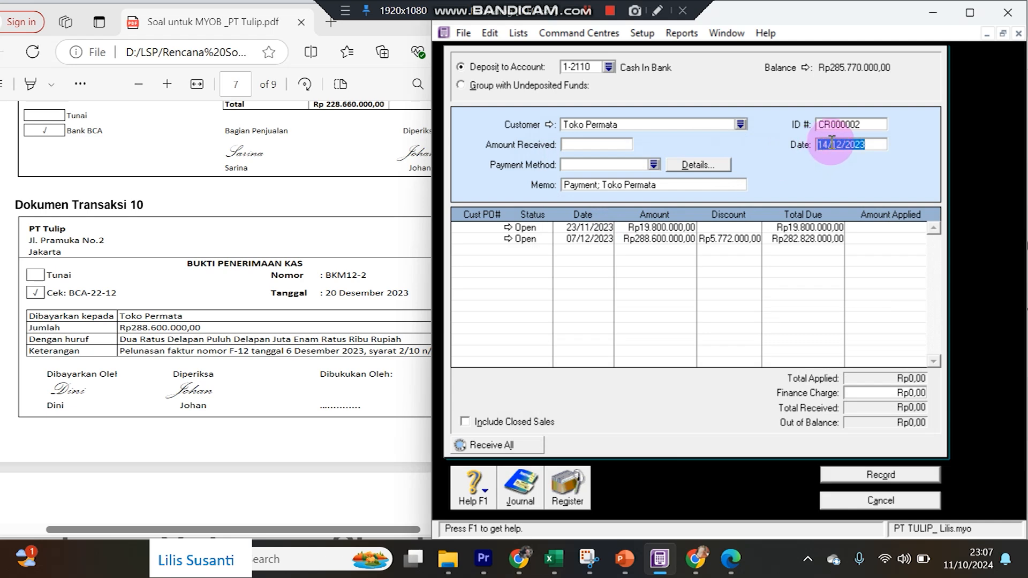
click(827, 143)
drag(827, 144, 818, 147)
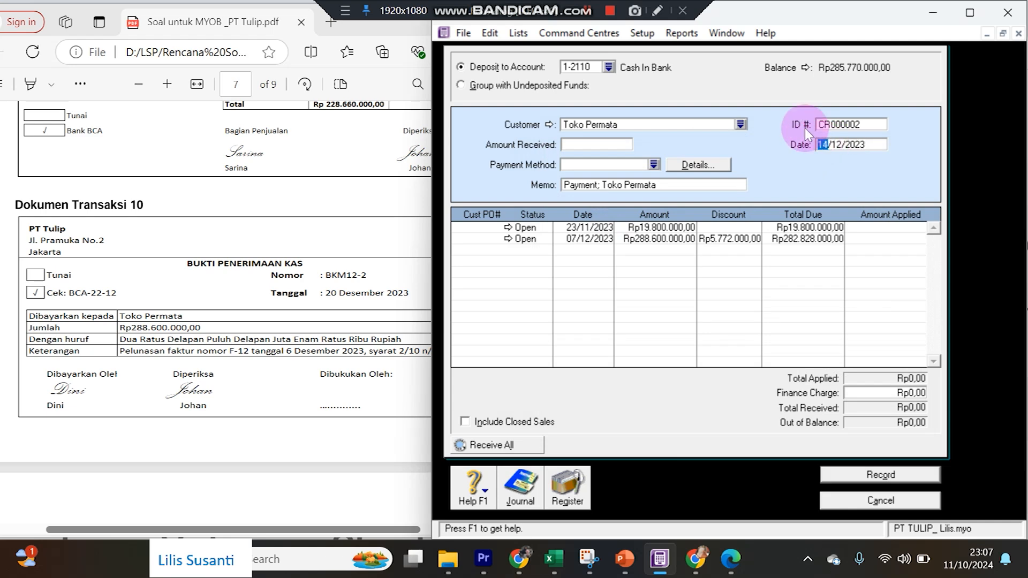
text(20)
key(Tab)
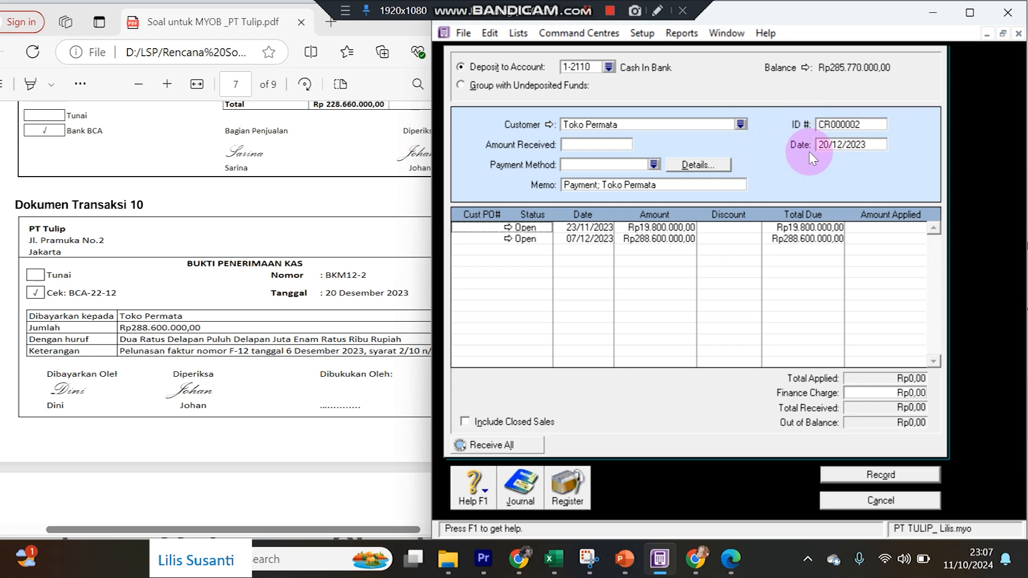
Enter receipt ID BKM12-2 and amount received 288.600.000.
click(840, 124)
text(BKM12-2)
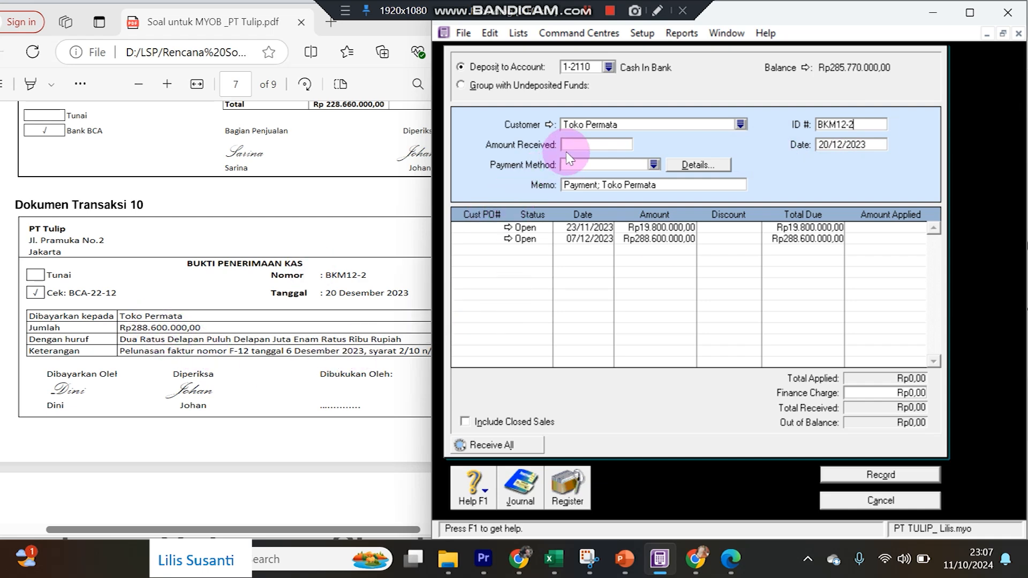
click(571, 144)
text(28)
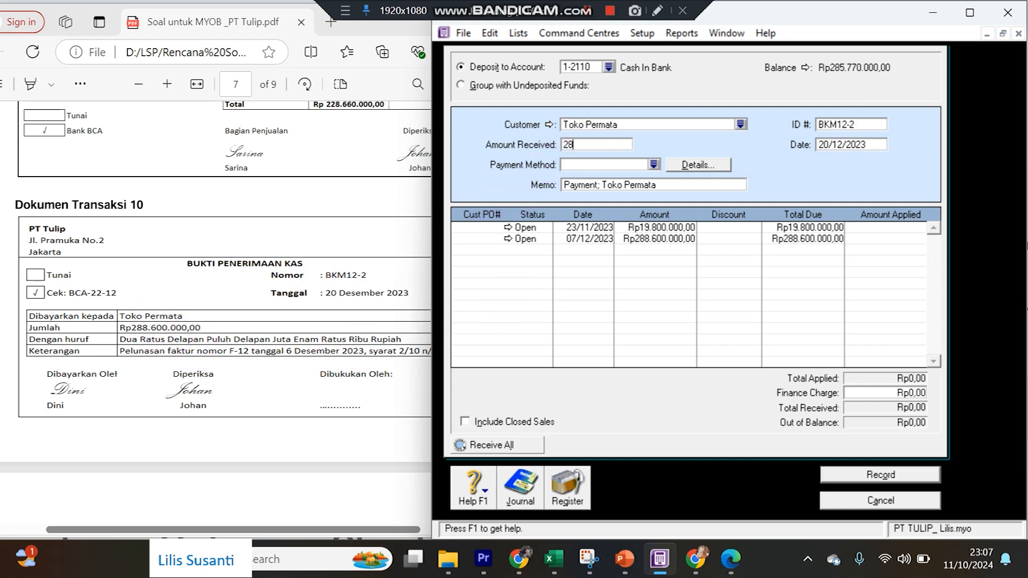
text(8.60)
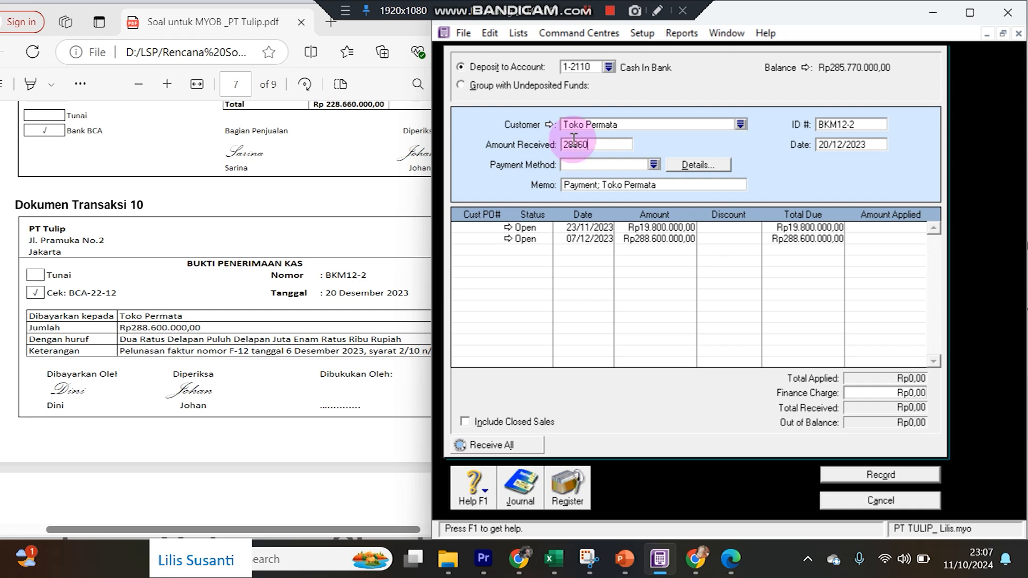
text(0.000000)
key(Tab)
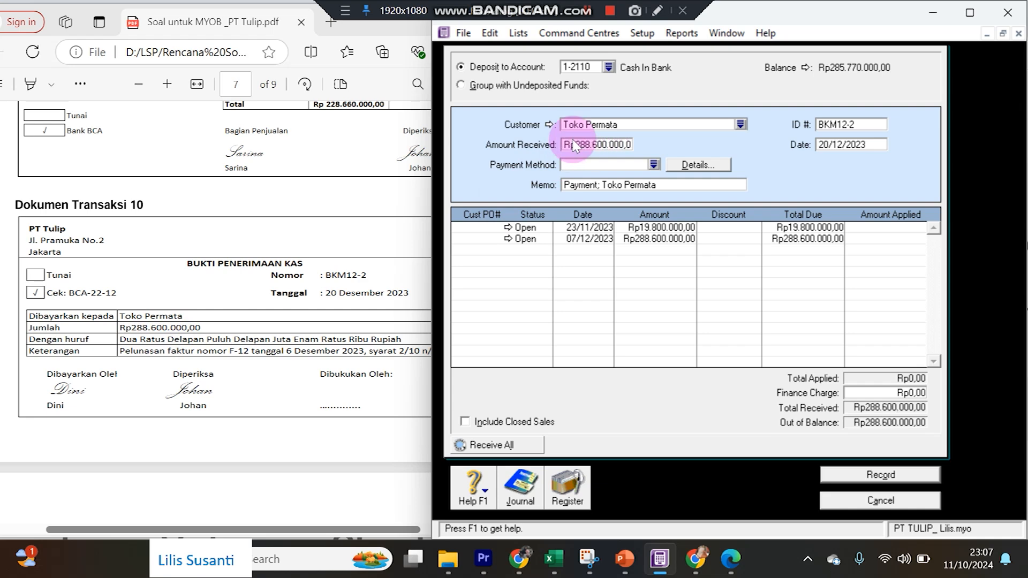
Apply the payment to the 07/12/2023 invoice and record the receipt.
click(294, 354)
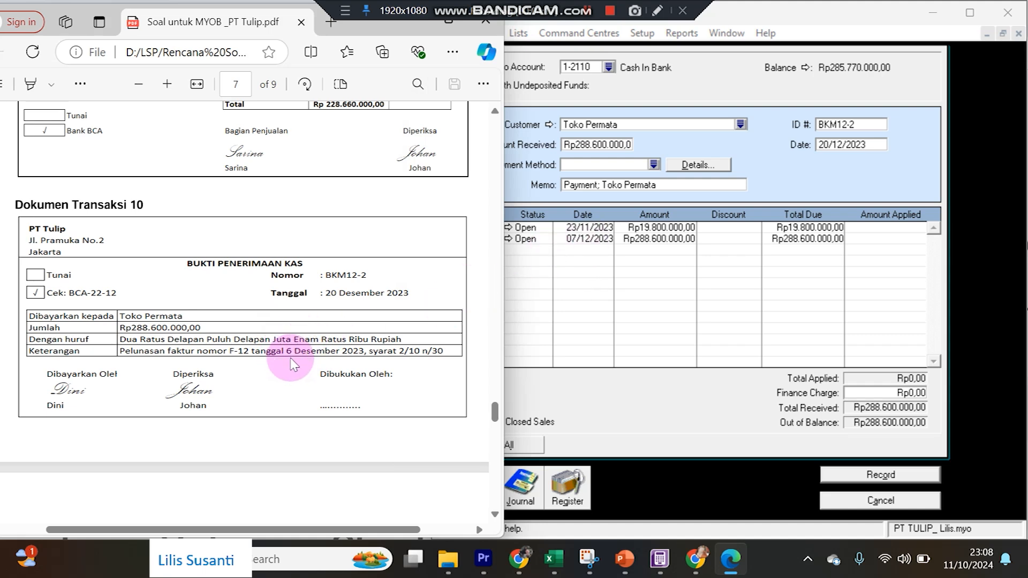
click(853, 241)
key(Tab)
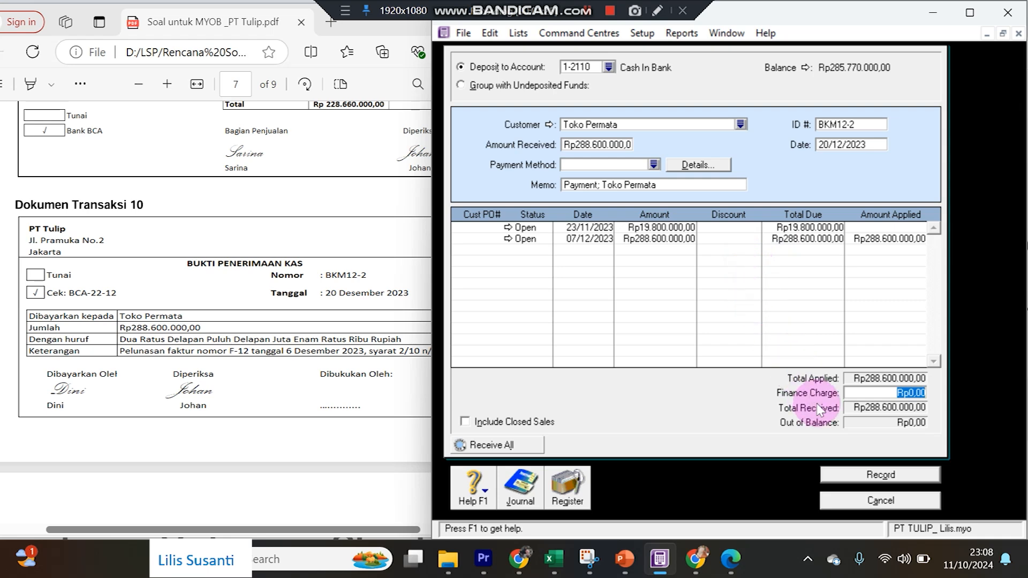
click(839, 476)
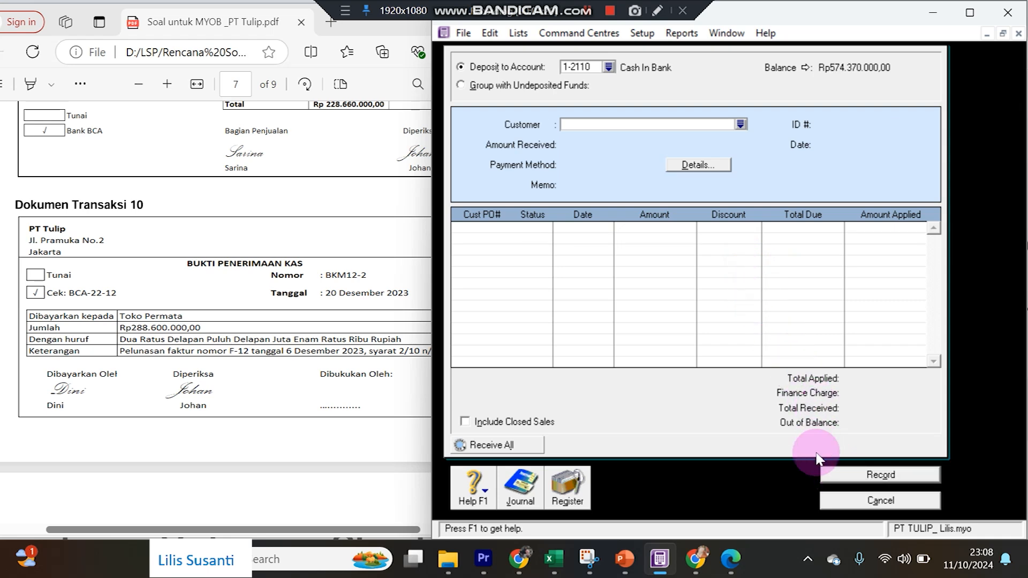
click(85, 325)
scroll(171, 348, down, 10)
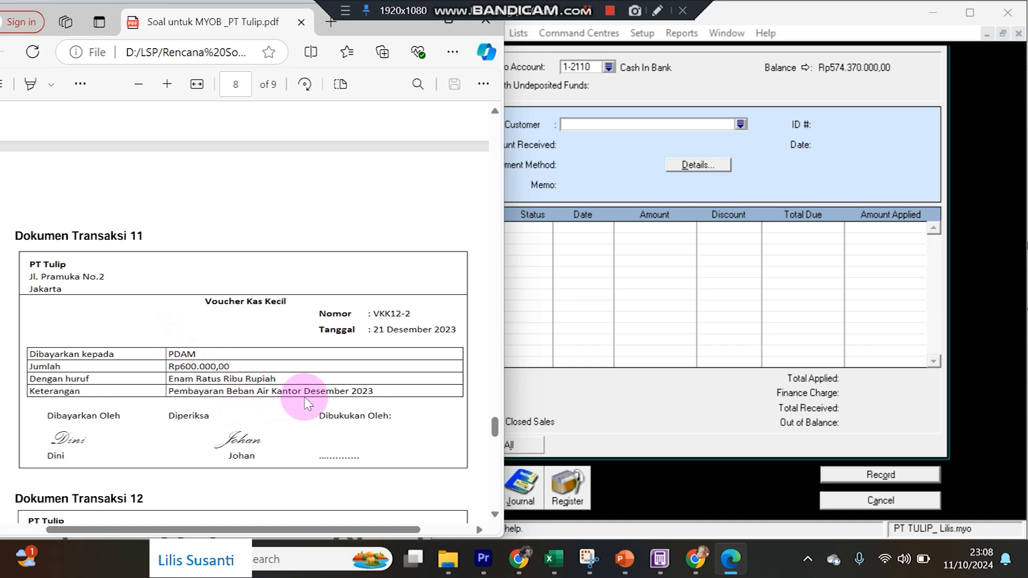
Start a Spend Money payment from 1-2140 Petty Cash dated 21/12/2023.
click(675, 449)
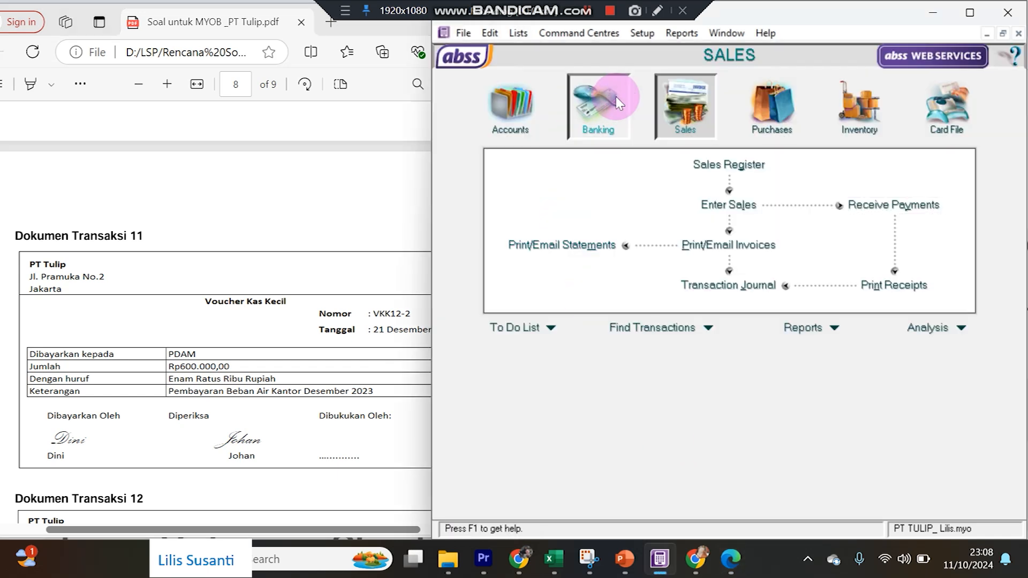
click(592, 104)
click(562, 172)
click(557, 64)
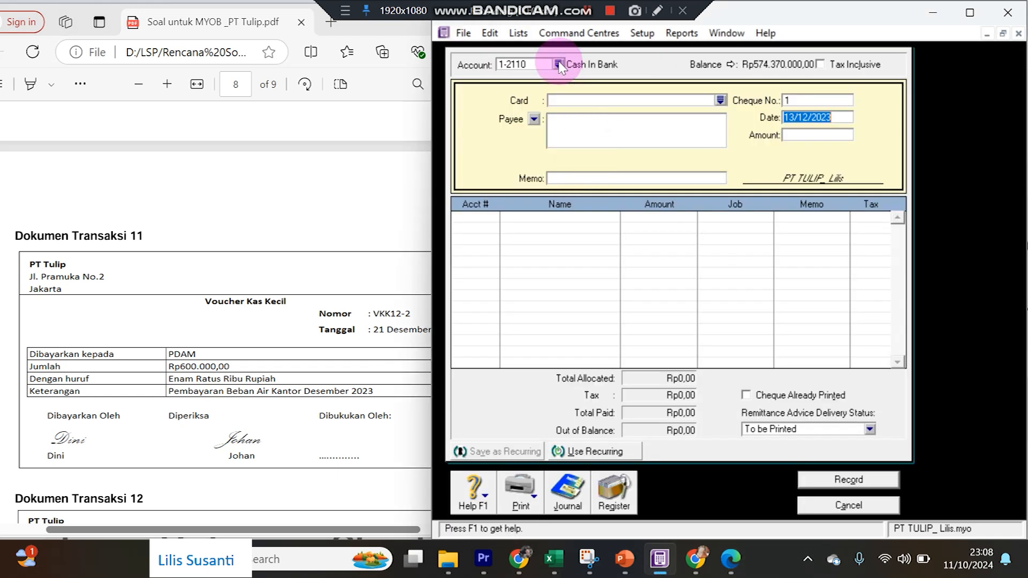
double_click(588, 215)
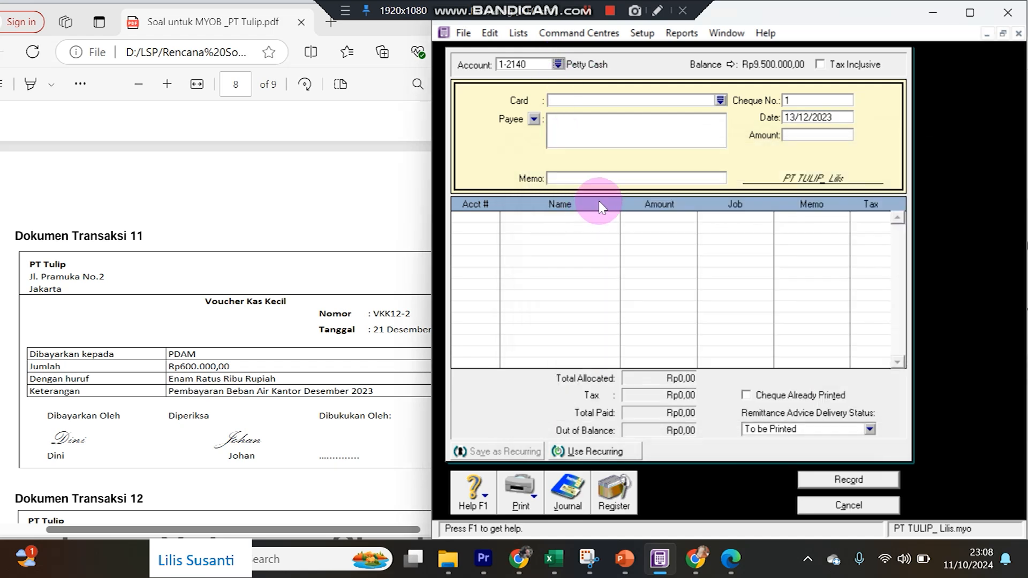
click(831, 117)
drag(794, 118, 768, 118)
text(21)
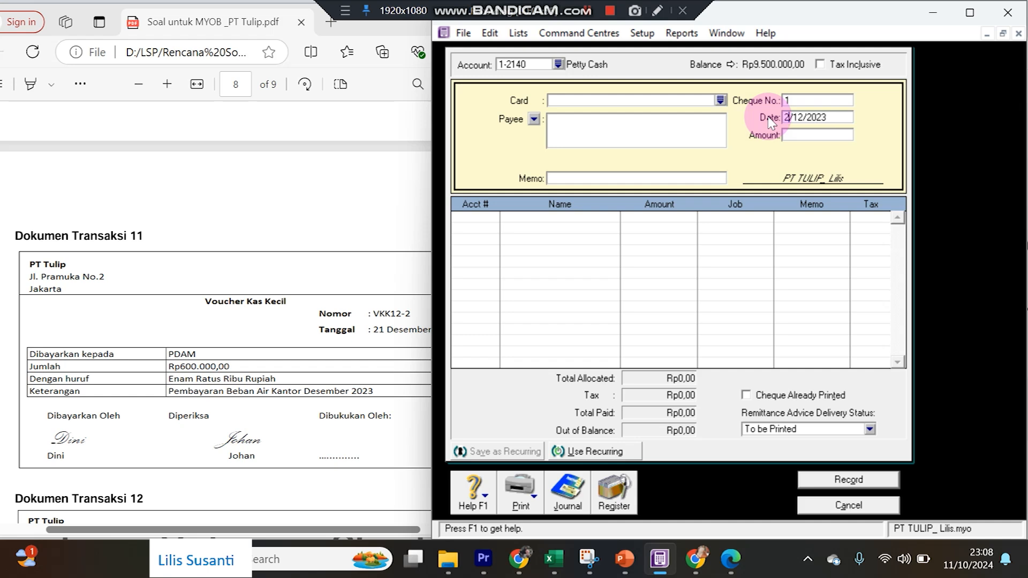
Enter voucher VKK12-2, amount 600000 and memo 'Pembayaran Air Kantor Des'.
click(789, 102)
text(VKK12-2)
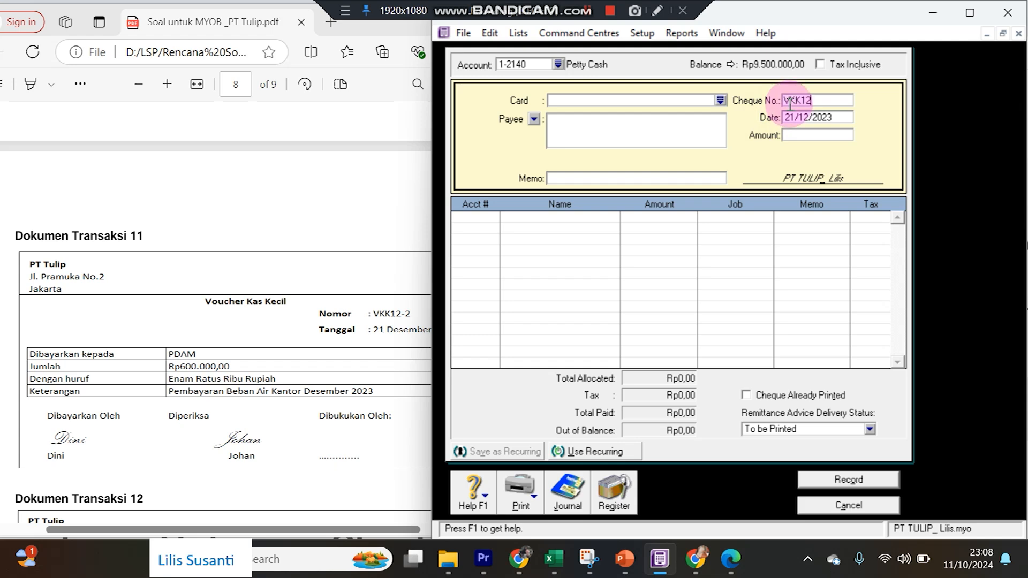
key(Tab)
key(Tab)
text(600000)
key(Tab)
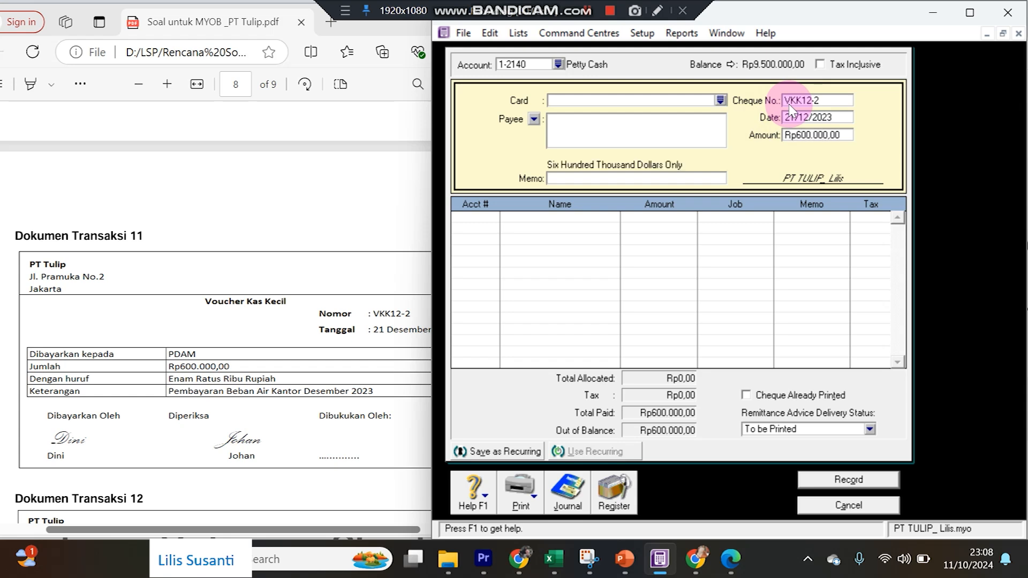
key(Tab)
key(Tab)
key(Tab)
key(Tab)
text(Pembayaran A)
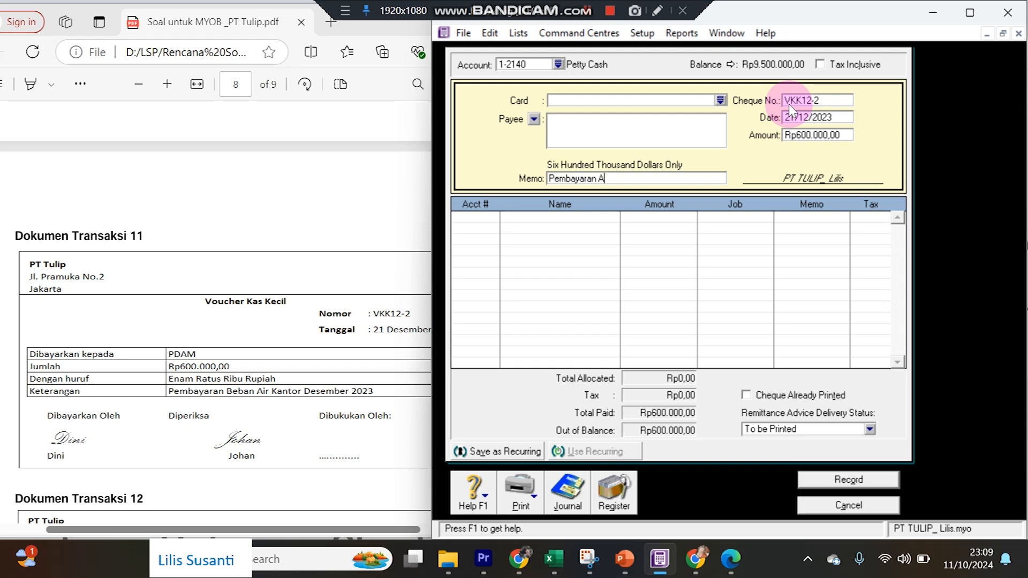
text(ir Kantor Des)
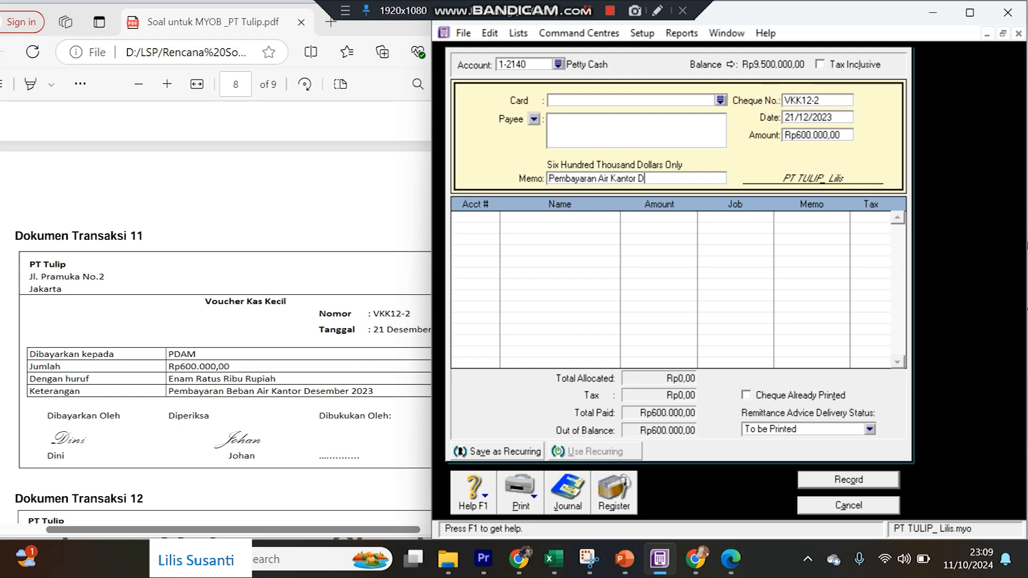
Allocate the Rp600.000 to 6-6090 Water and record the petty cash payment.
key(Tab)
text(6)
key(Tab)
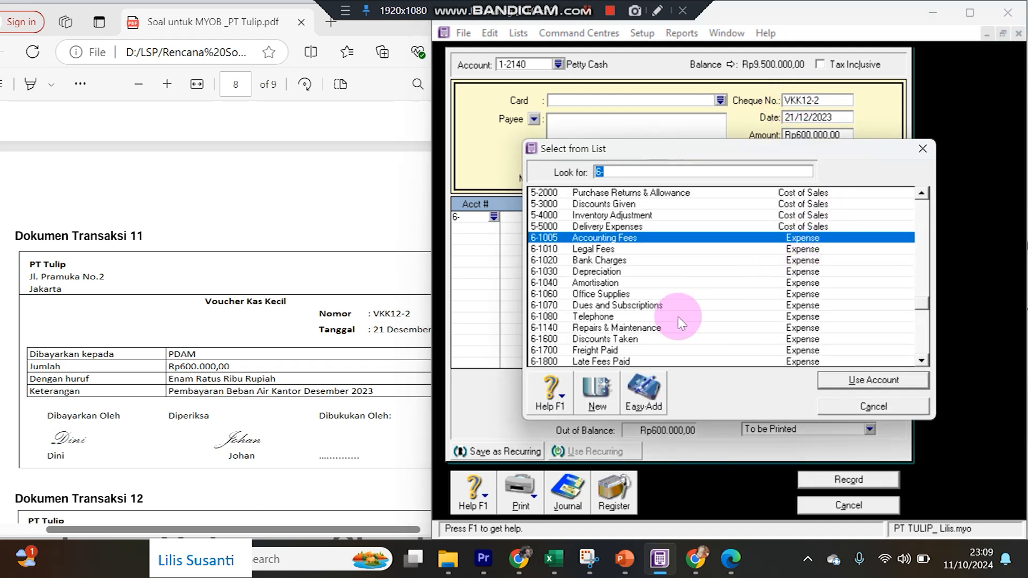
scroll(676, 314, down, 2)
scroll(674, 315, down, 3)
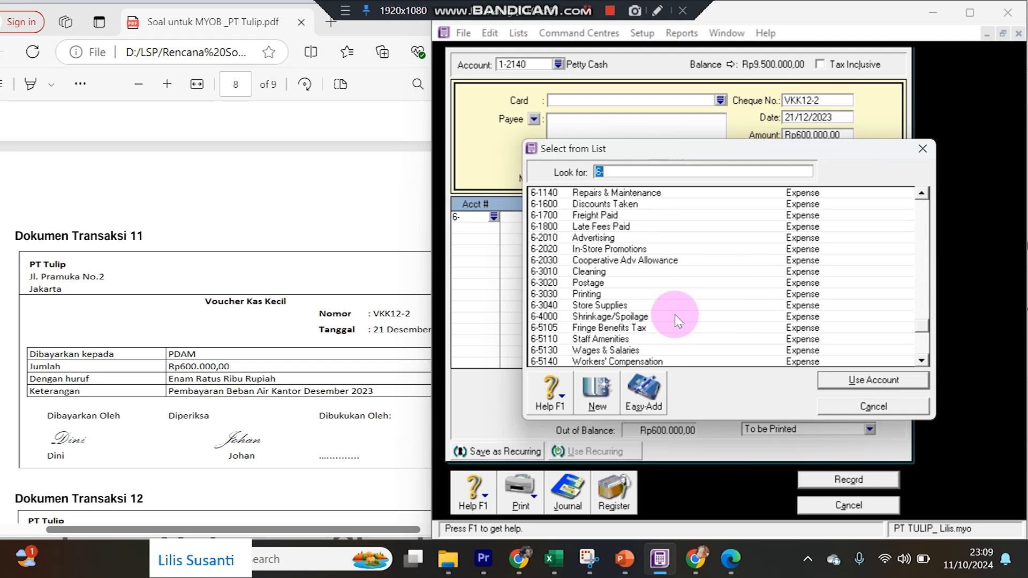
scroll(666, 316, down, 3)
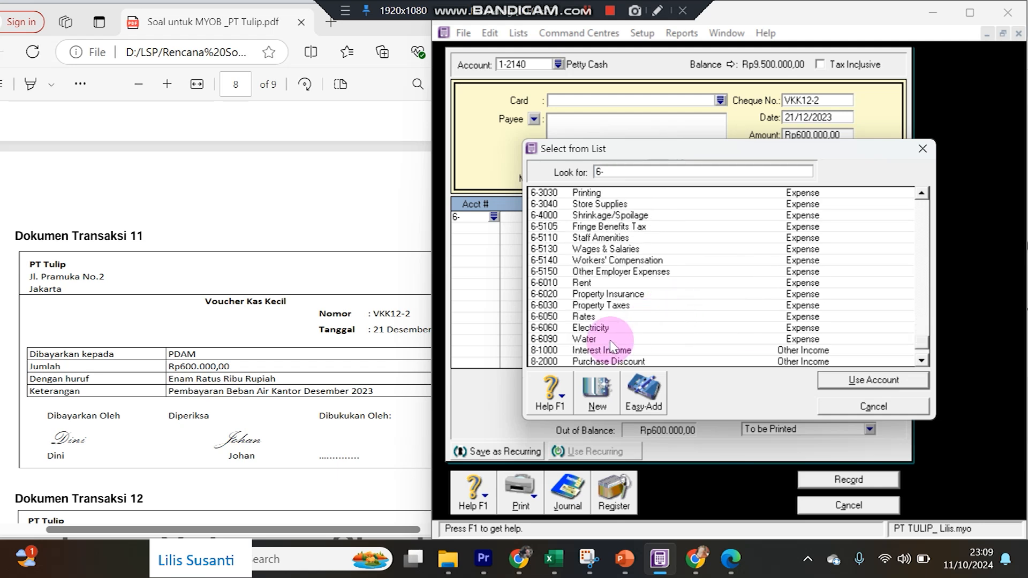
double_click(615, 338)
click(685, 226)
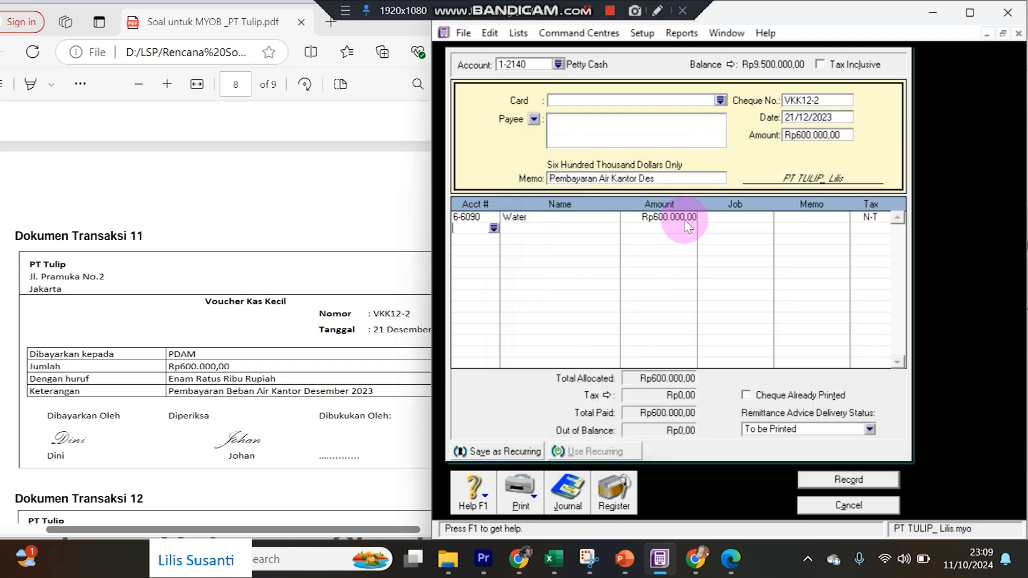
click(828, 484)
click(362, 353)
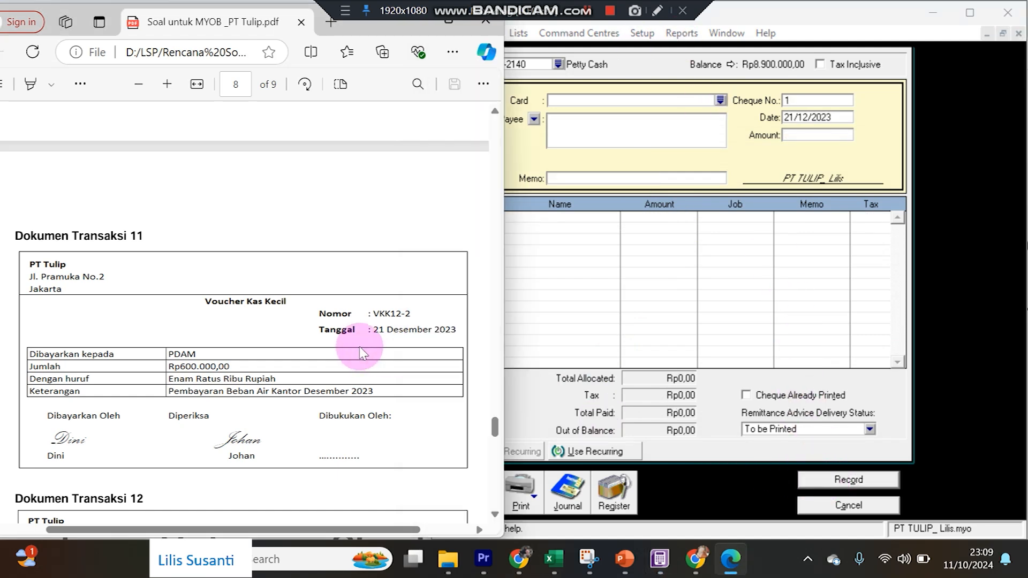
Switch the paying account to Cash In Bank and correct the payment date's day.
scroll(361, 349, down, 3)
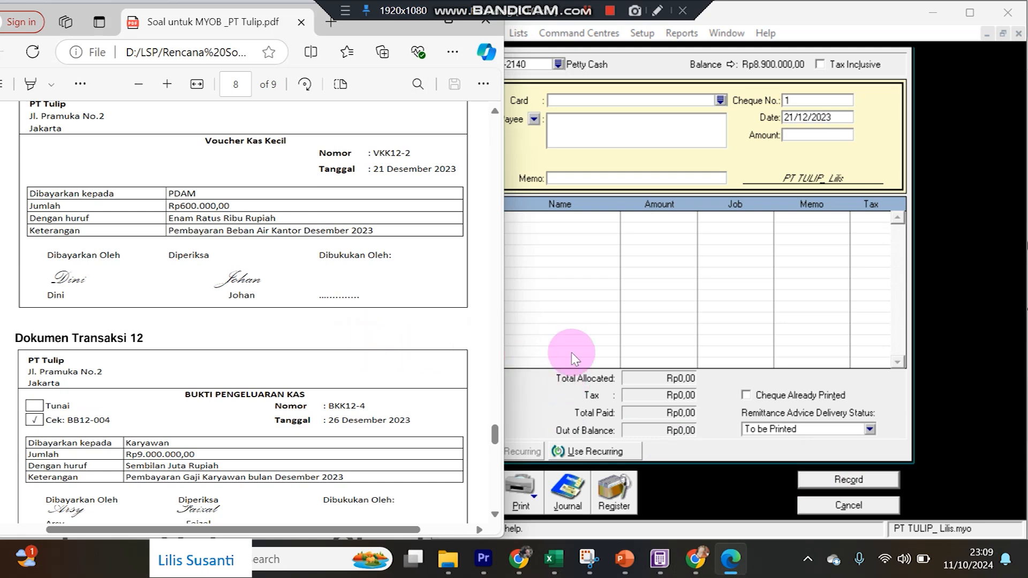
click(951, 389)
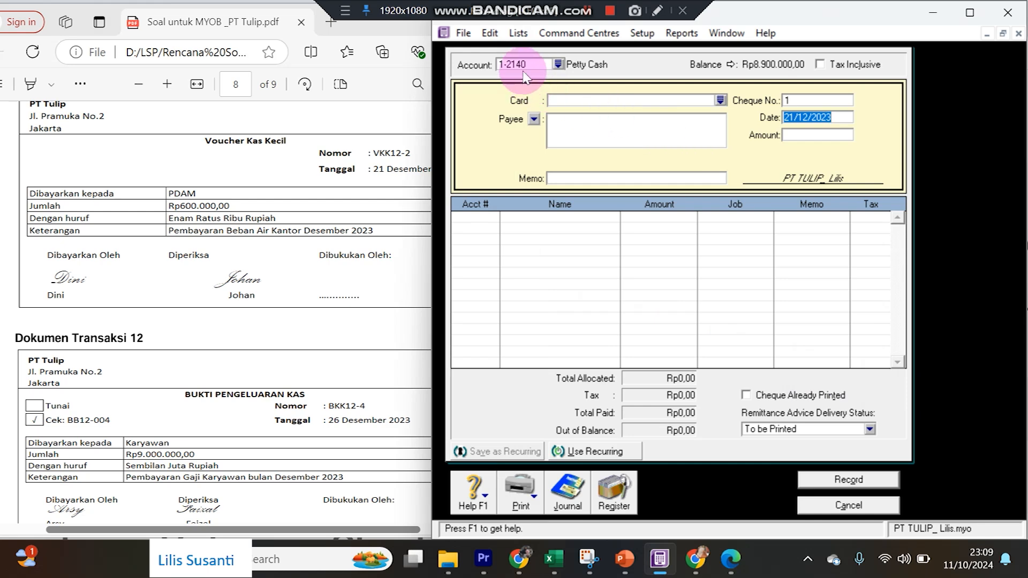
click(559, 65)
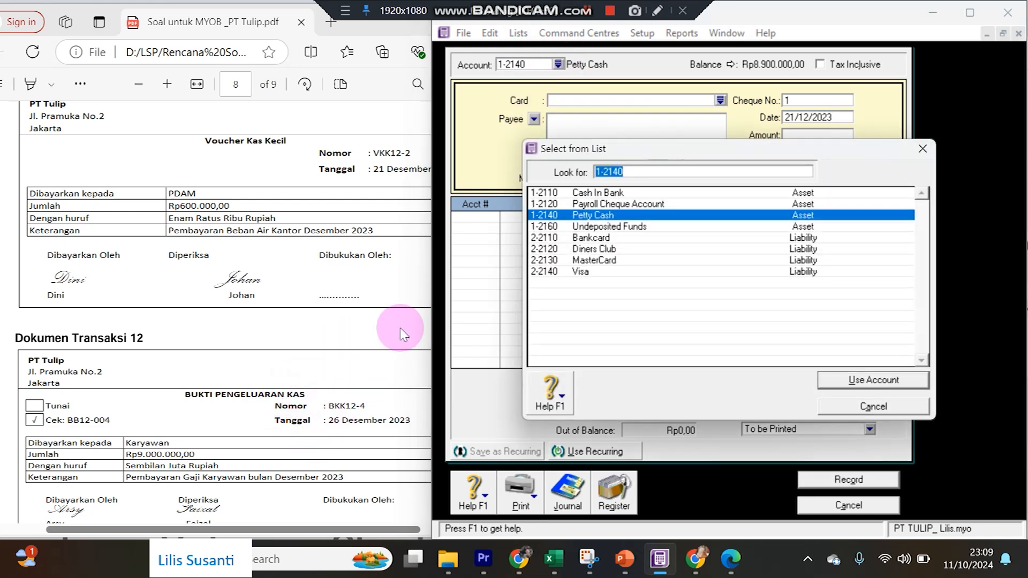
double_click(594, 193)
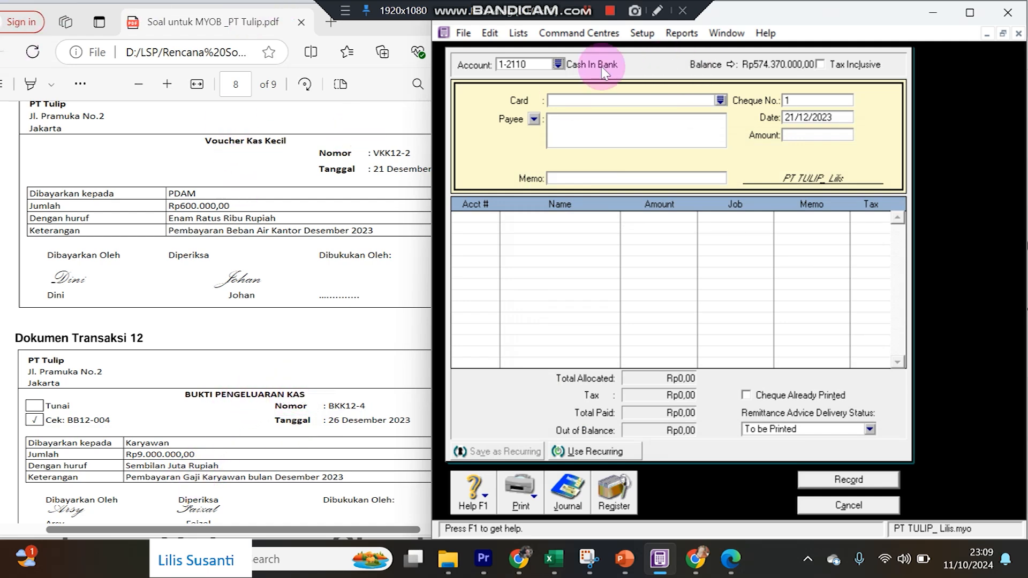
click(795, 117)
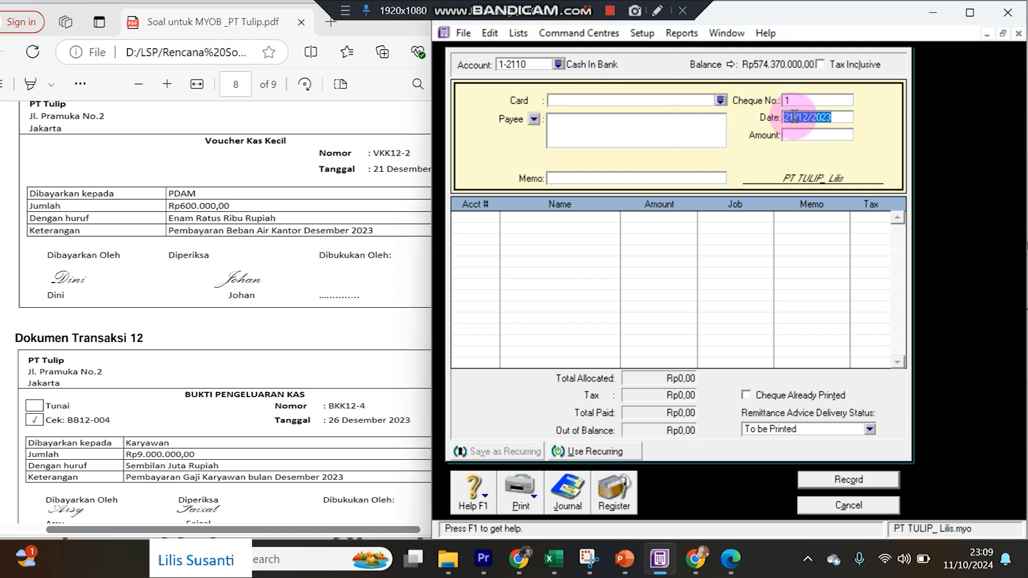
click(794, 117)
key(BackSpace)
text(6)
Enter amount 9000000, cheque number BKK12-4 and memo 'Pembayaran Gaji Des 2023'.
click(795, 137)
text(9000000)
key(Tab)
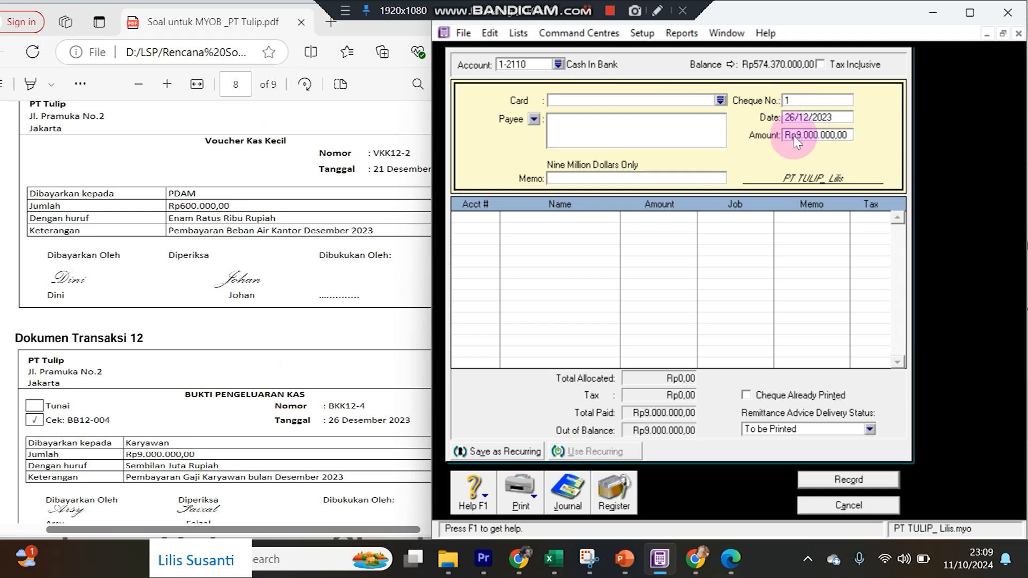
click(811, 101)
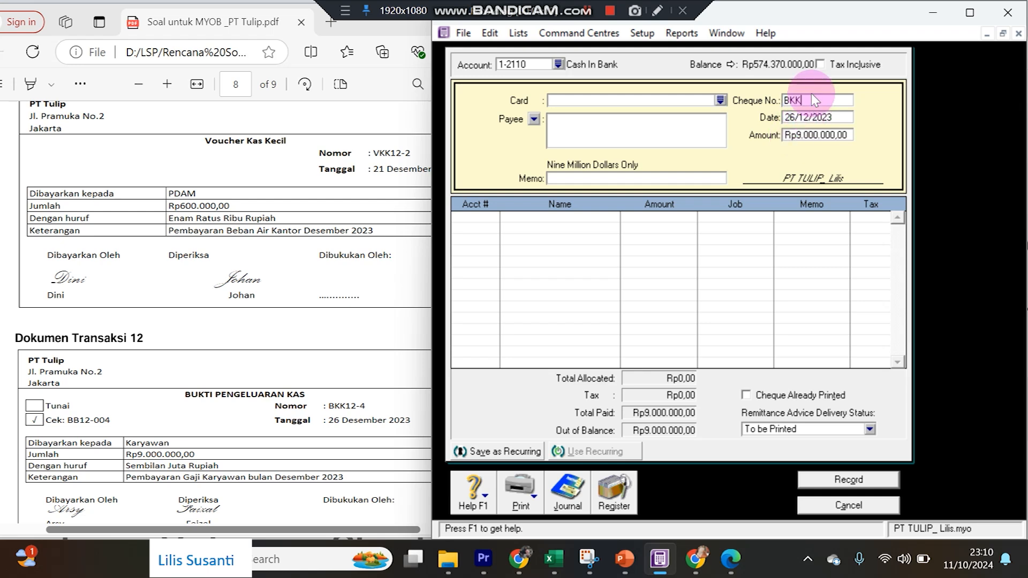
text(BKK12-4)
key(Tab)
key(Tab)
key(Tab)
key(Tab)
key(Tab)
key(Tab)
key(Tab)
text(Pembayaran Gaji Des)
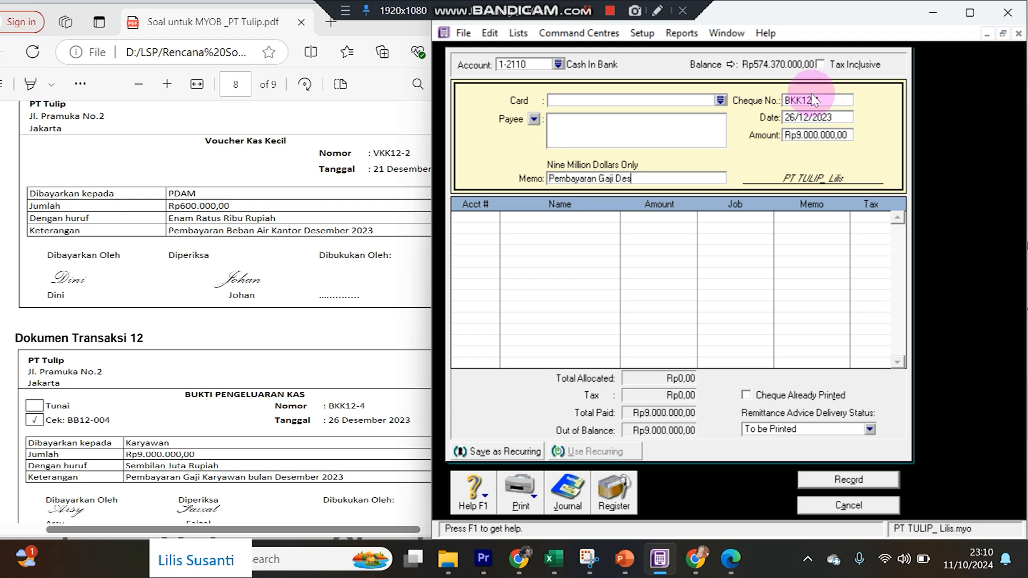
text( 2023)
Charge the payment to 6-5130 Wages & Salaries, record it, and close the window.
key(Tab)
text(6)
key(Tab)
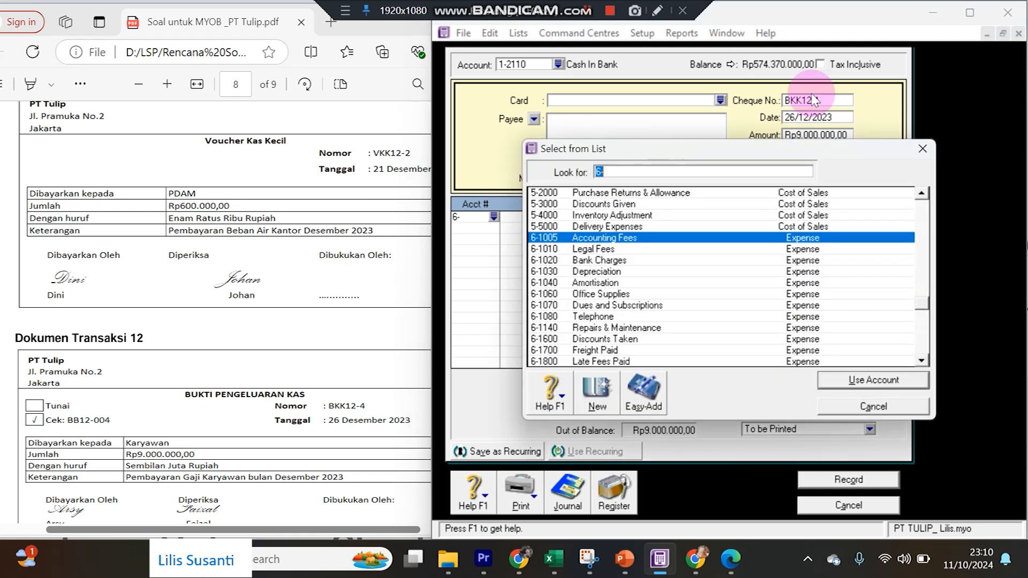
scroll(637, 267, down, 2)
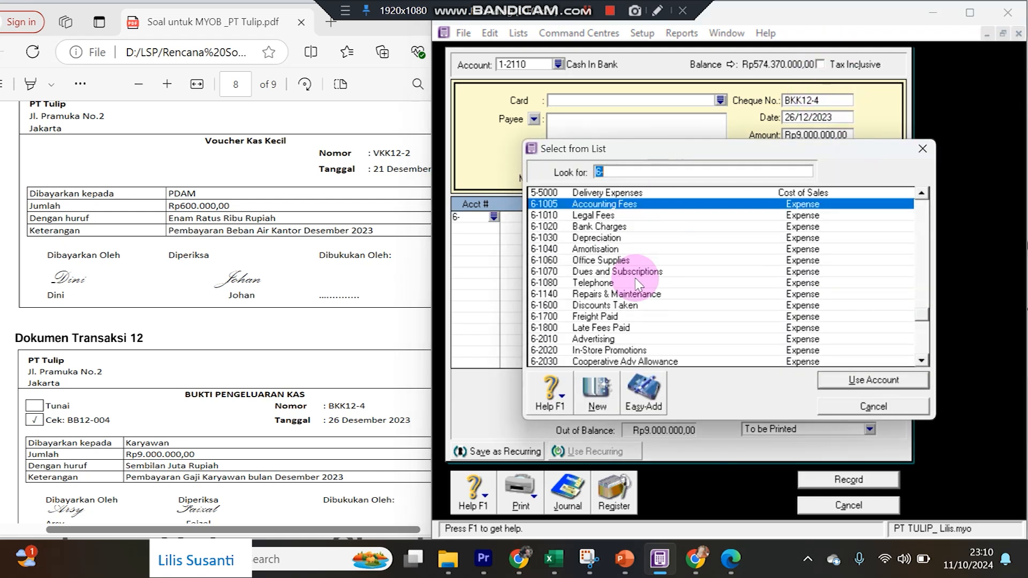
scroll(640, 299, down, 2)
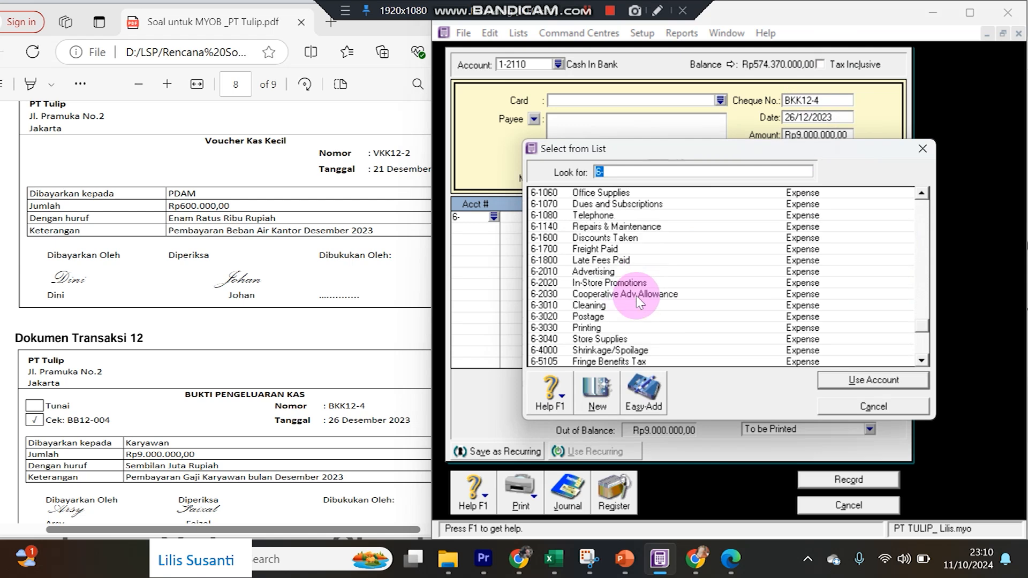
double_click(634, 350)
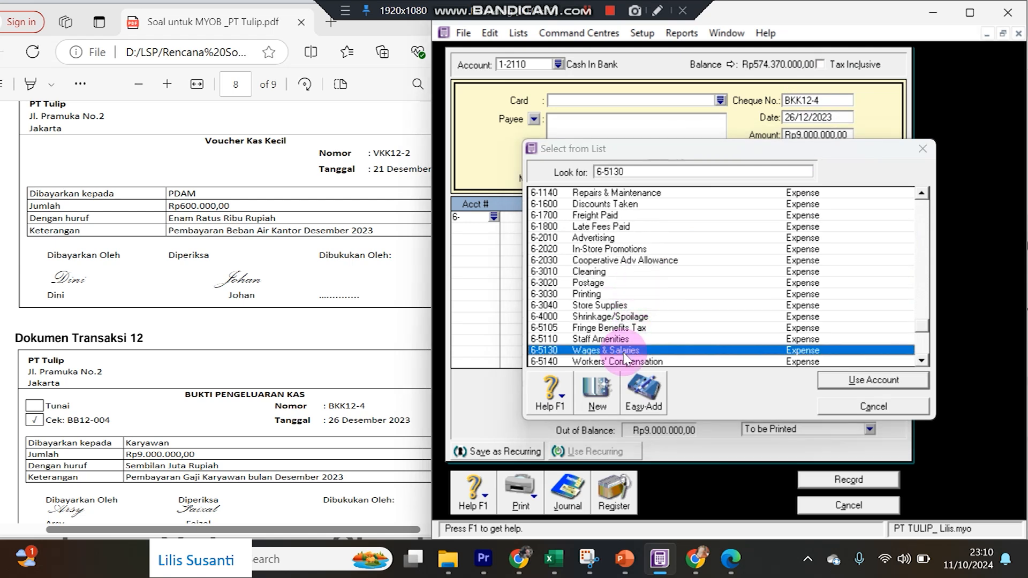
click(818, 480)
click(188, 427)
scroll(190, 428, down, 4)
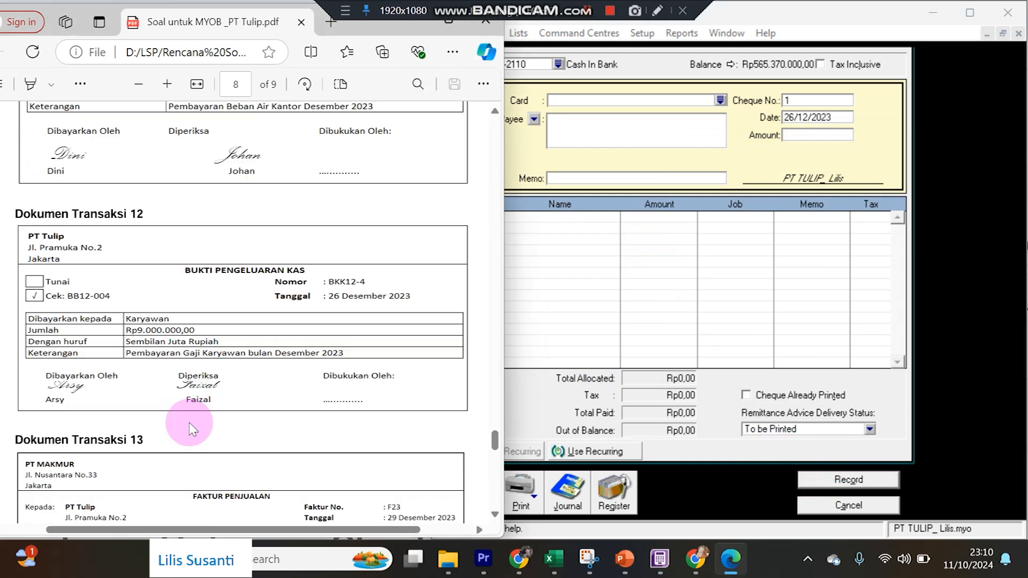
scroll(190, 429, down, 1)
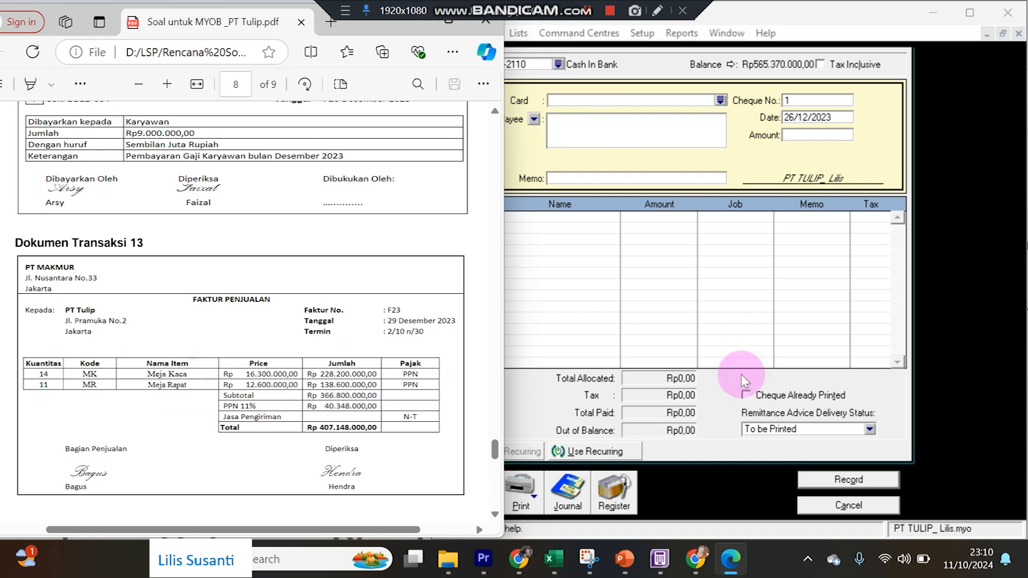
click(835, 506)
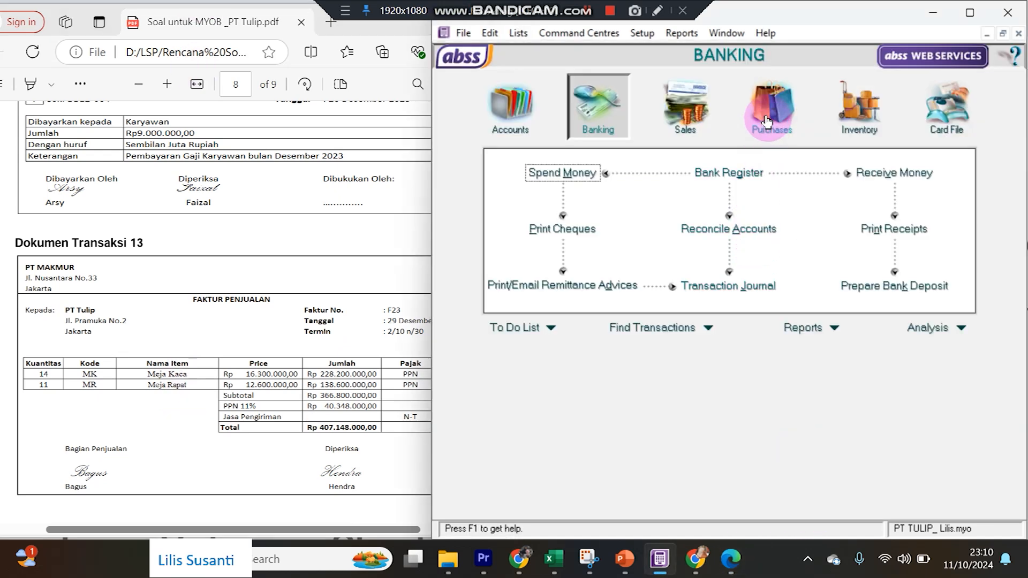
Start a new purchase with PT Makmur as the supplier.
click(765, 124)
click(745, 203)
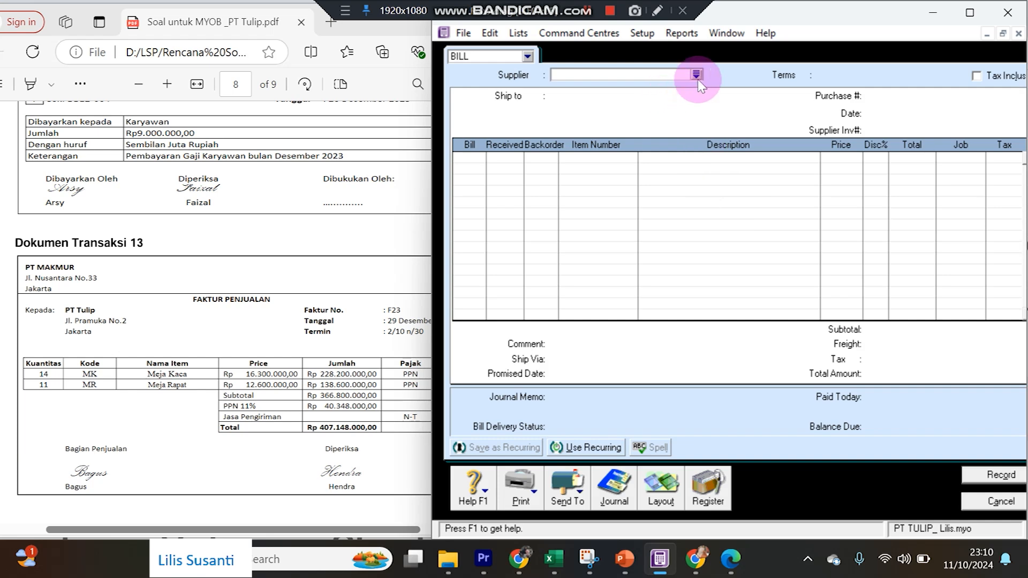
click(696, 75)
double_click(601, 206)
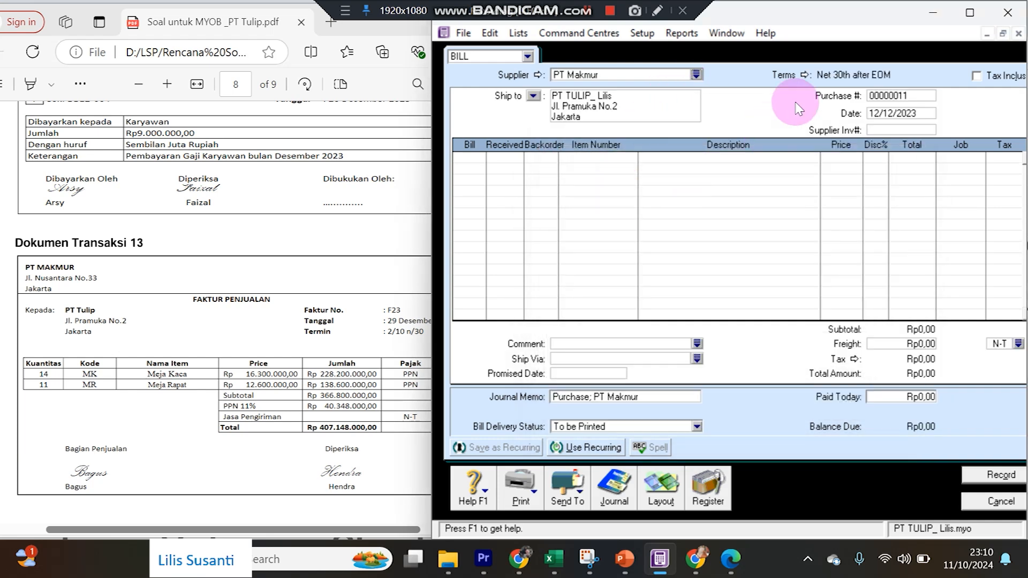
Give the bill 2% 10 Net 30 credit terms and date it 29/12/2023.
click(805, 77)
click(794, 179)
click(793, 214)
click(771, 199)
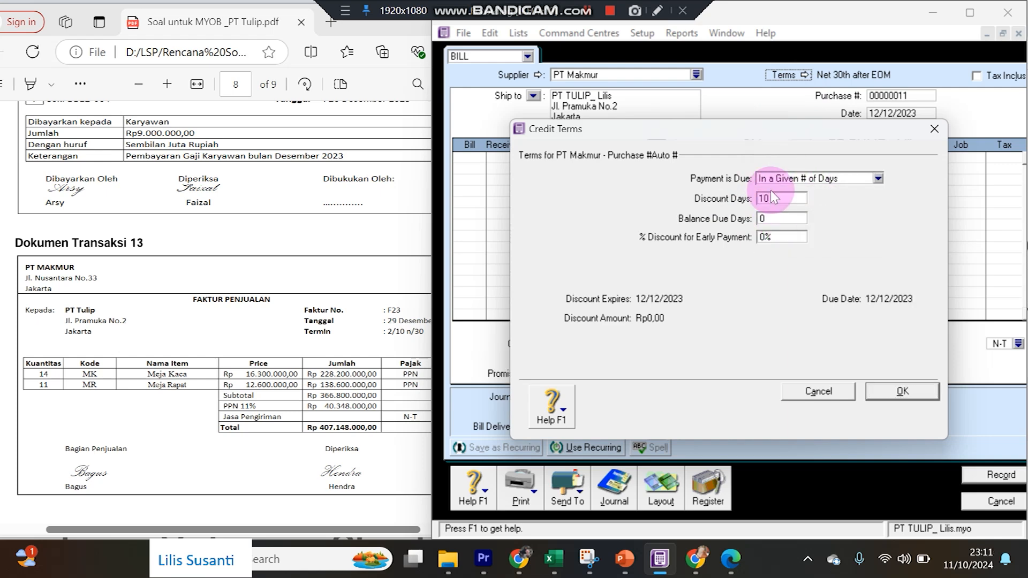
text(30)
key(Tab)
text(2)
key(Return)
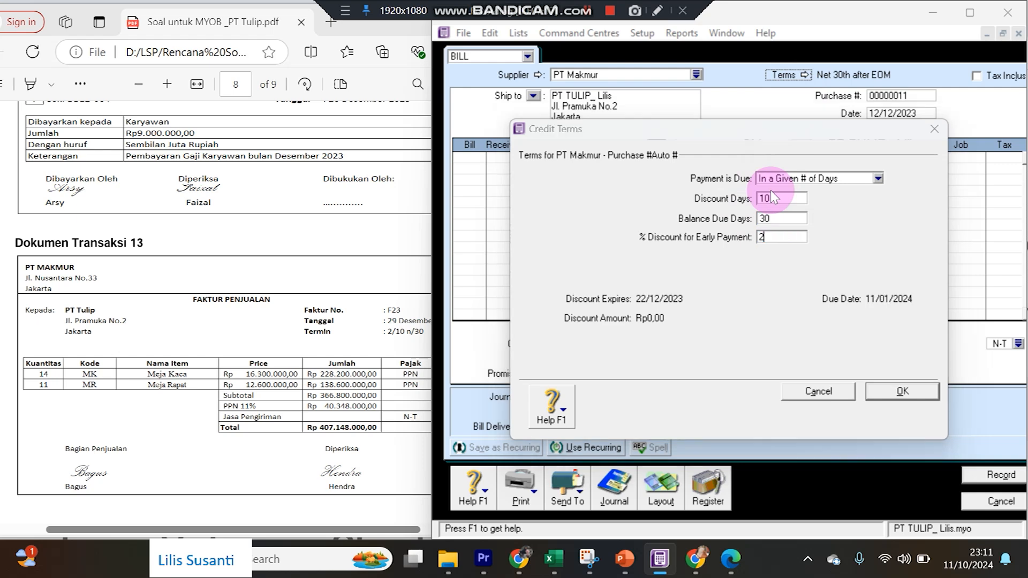
click(877, 117)
text(29/12/2023)
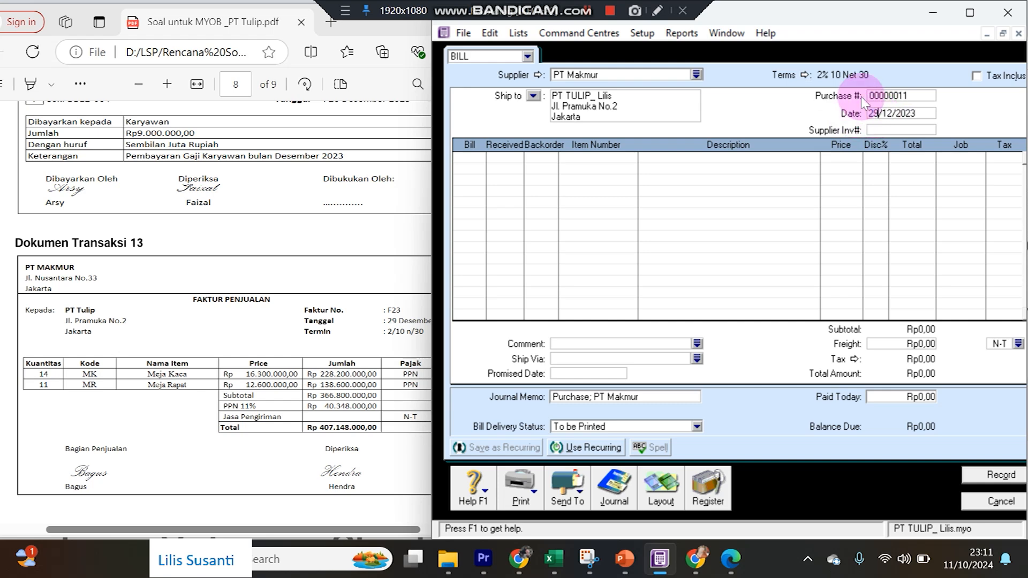
key(Tab)
Set purchase number F23 and add 14 Meja Kaca (MK) at Rp16.300.000.
click(881, 96)
text(F23)
key(Tab)
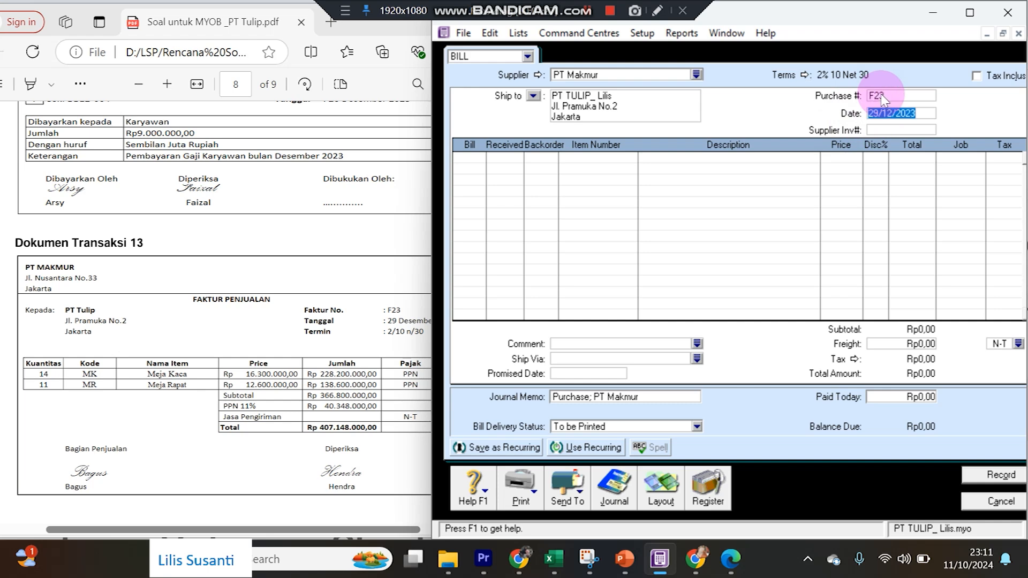
key(Tab)
key(Tab)
text(14)
key(Tab)
key(Tab)
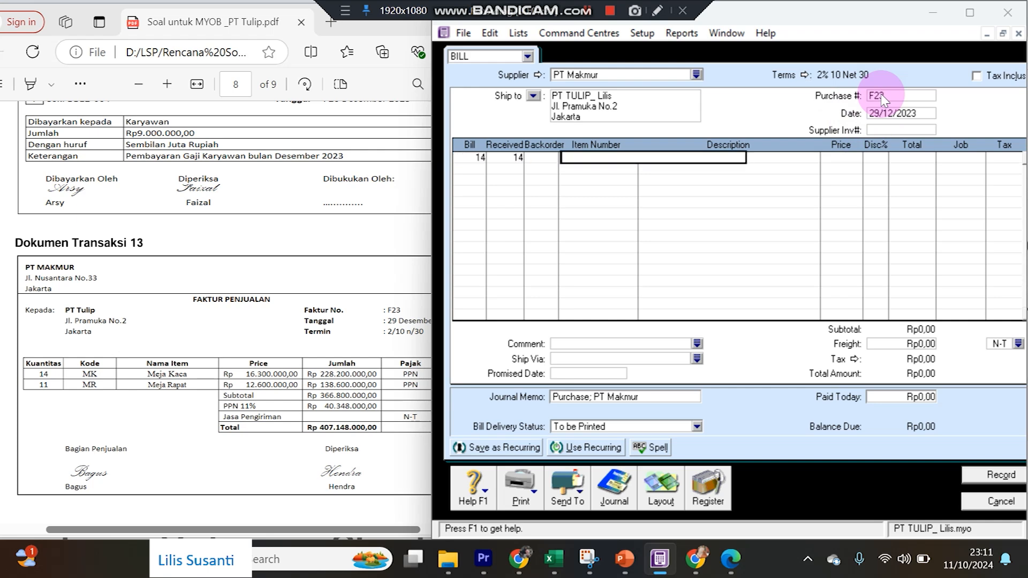
key(Tab)
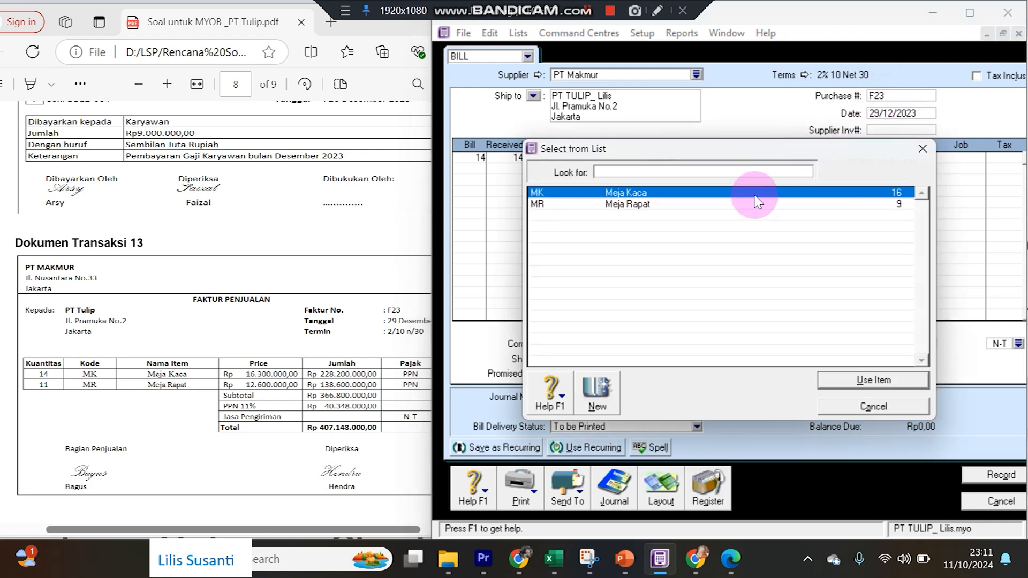
text(MK)
double_click(755, 202)
key(Tab)
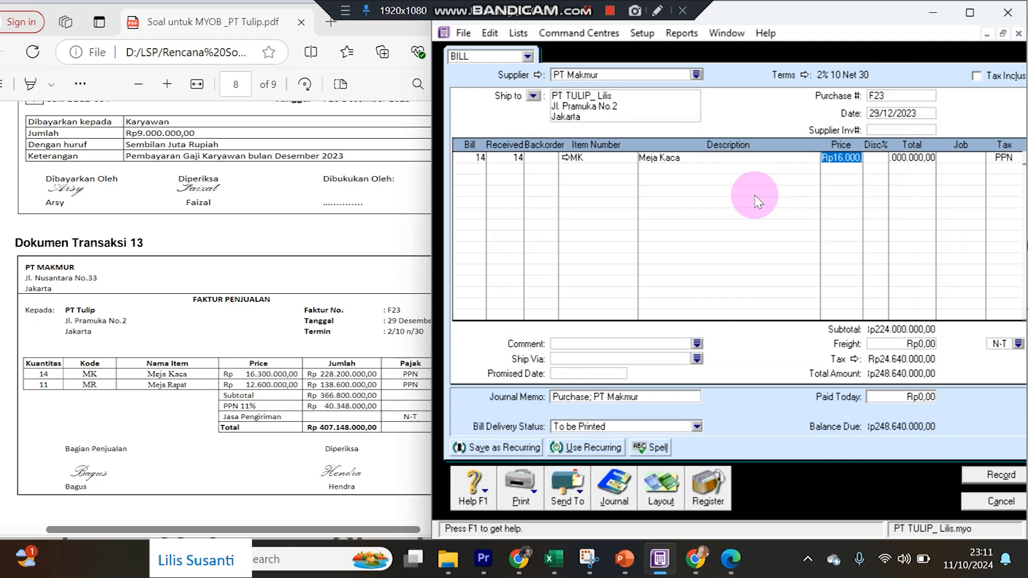
text(16300000)
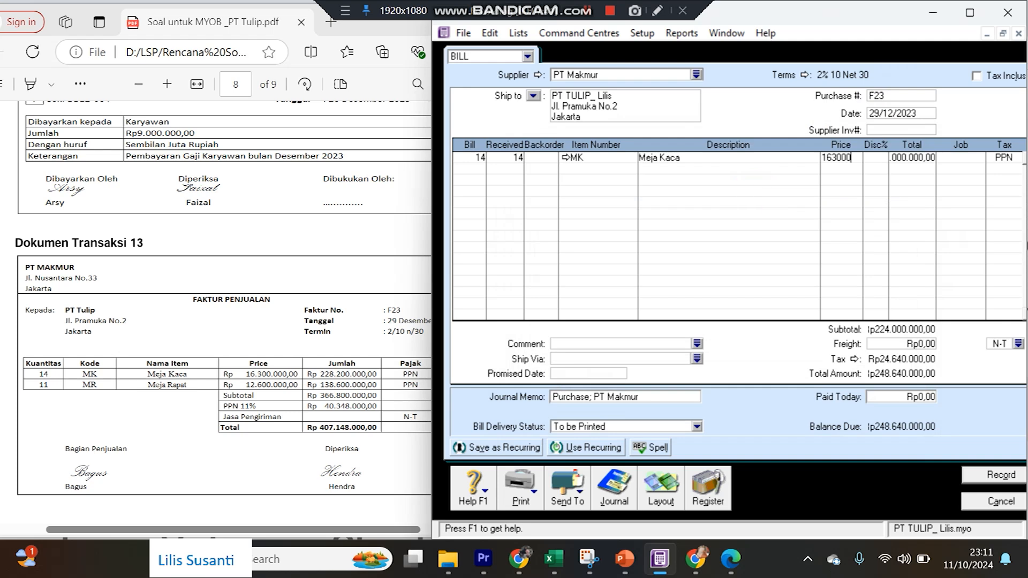
key(Return)
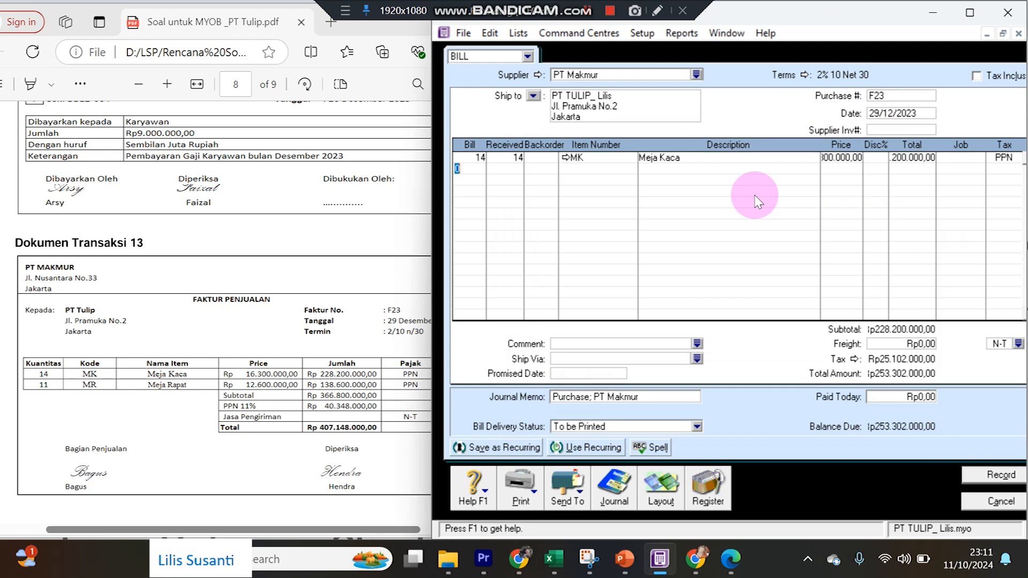
Add 11 Meja Rapat at Rp12.600.000 and widen the bill window.
text(11)
key(Tab)
key(Tab)
key(Tab)
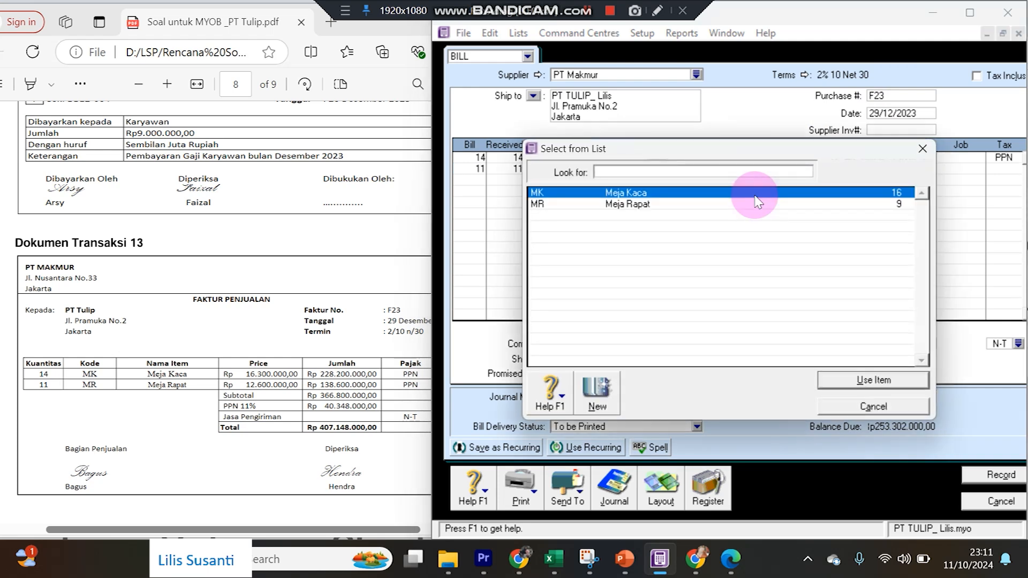
double_click(672, 205)
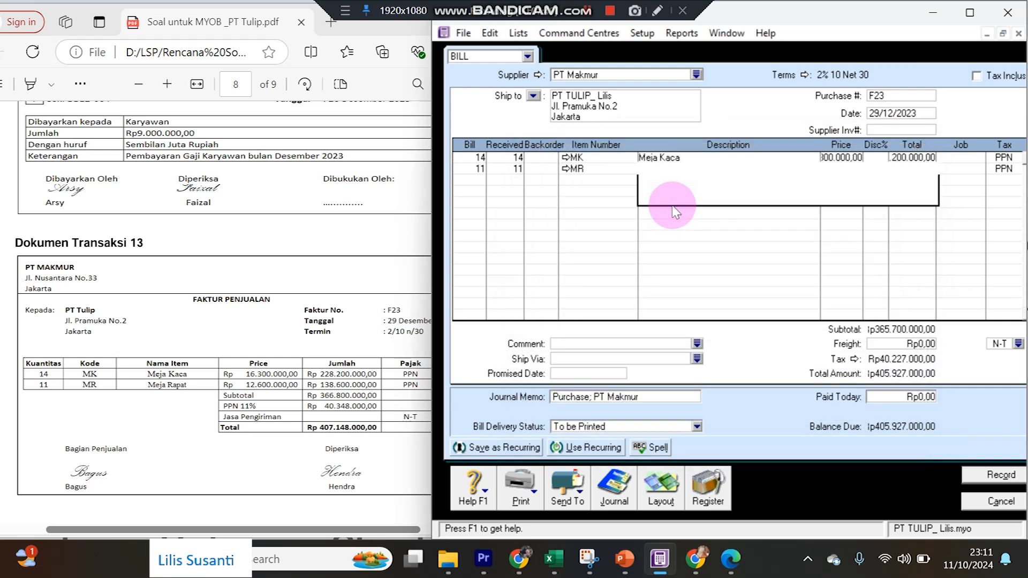
text(1)
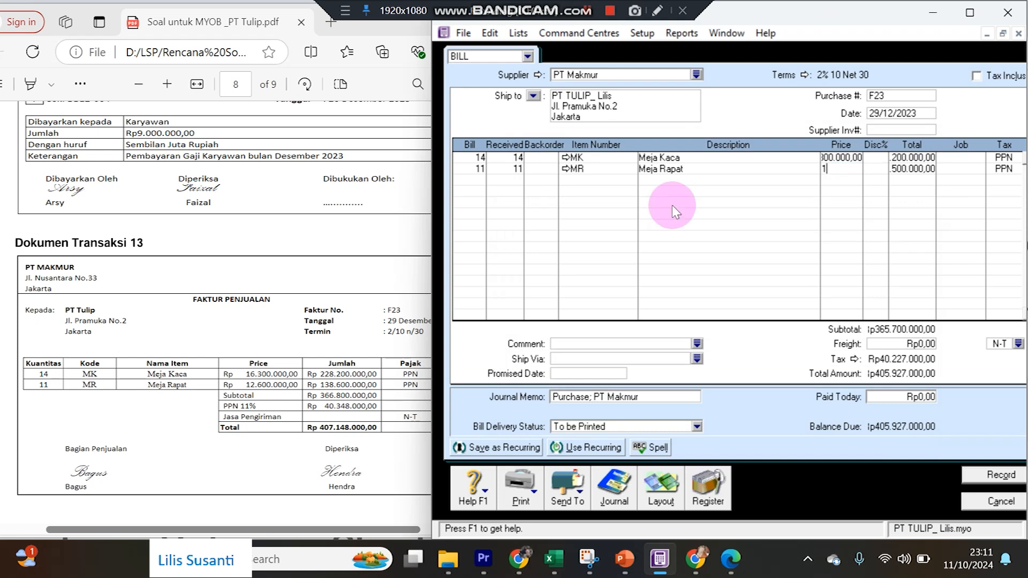
text(2600000)
key(Return)
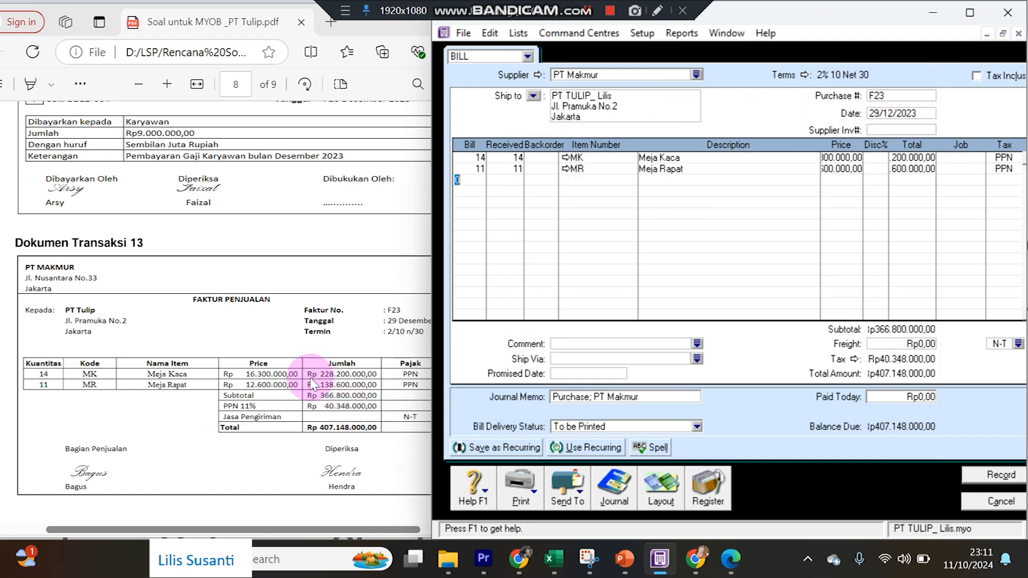
drag(430, 350, 405, 347)
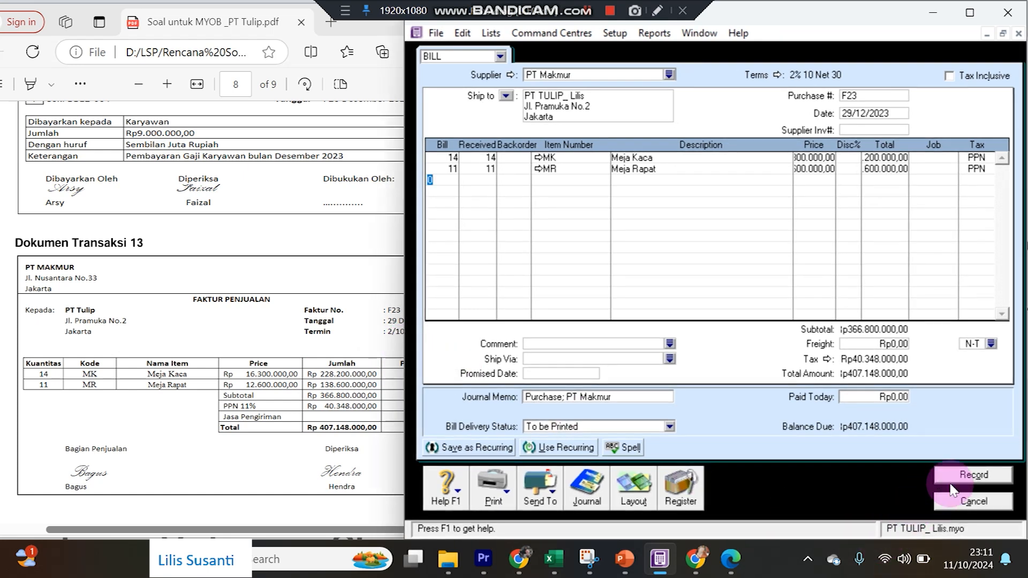
Record bill F23, accepting the spelling flags on the item names.
click(948, 475)
click(649, 300)
click(649, 300)
click(649, 300)
click(649, 301)
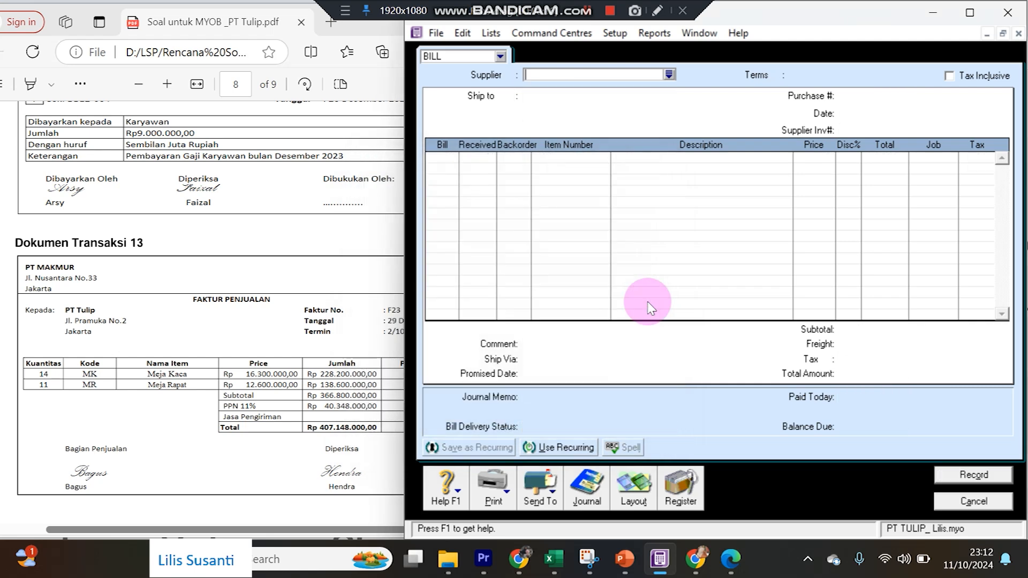
key(Escape)
Check the PT Makmur bill's recorded price from the purchases transaction journal.
click(712, 287)
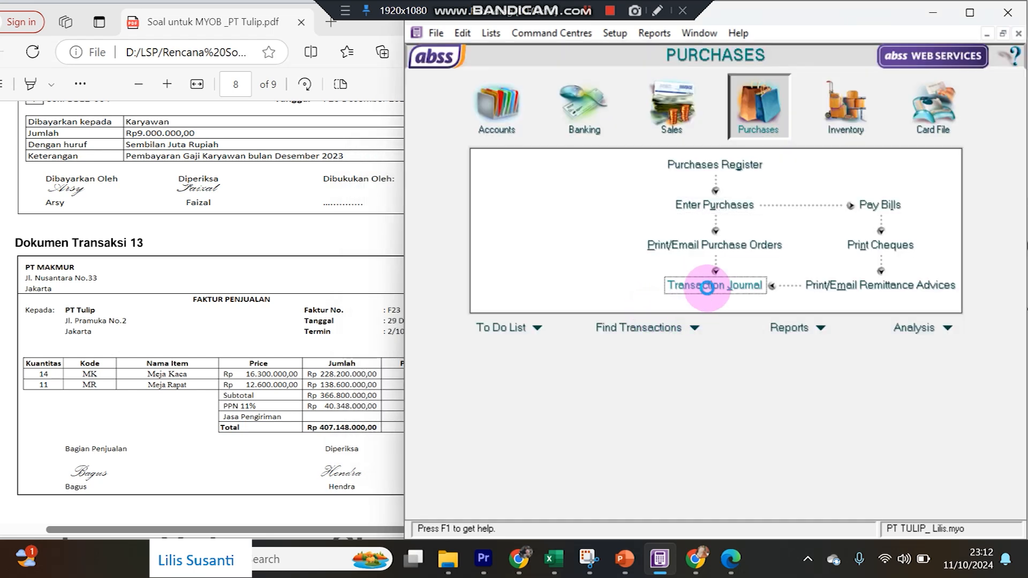
scroll(711, 289, down, 1)
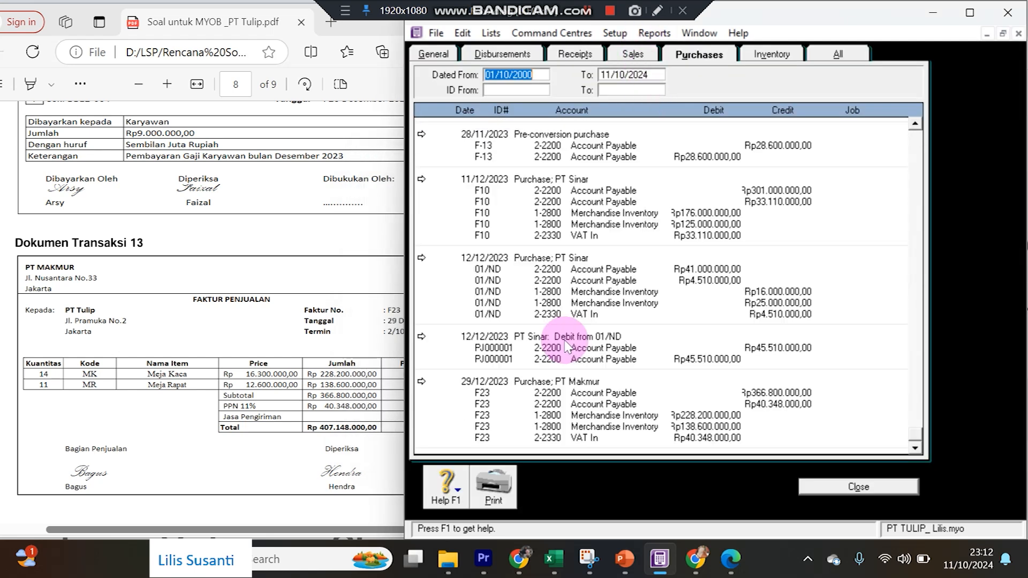
click(421, 382)
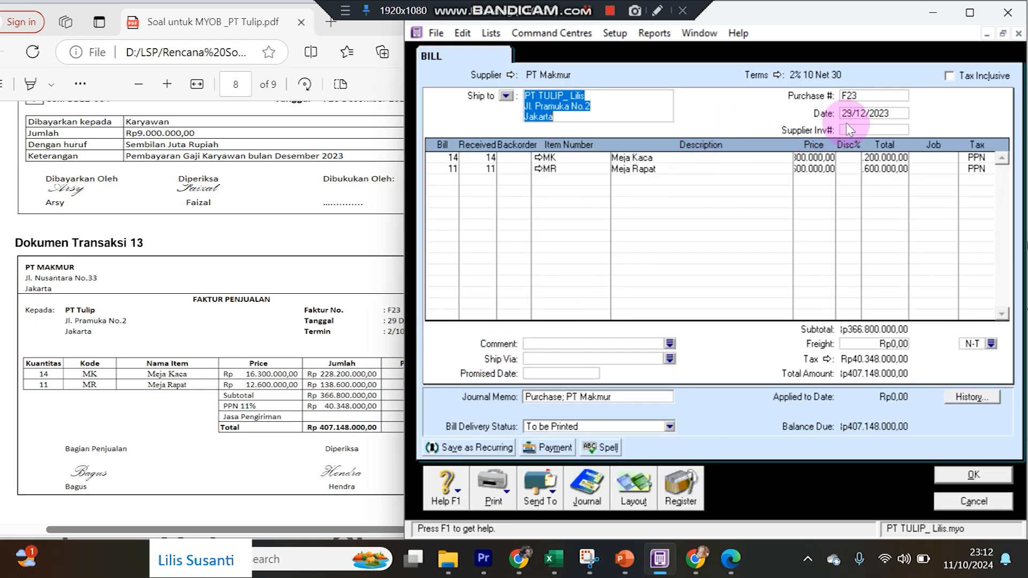
click(813, 157)
click(959, 501)
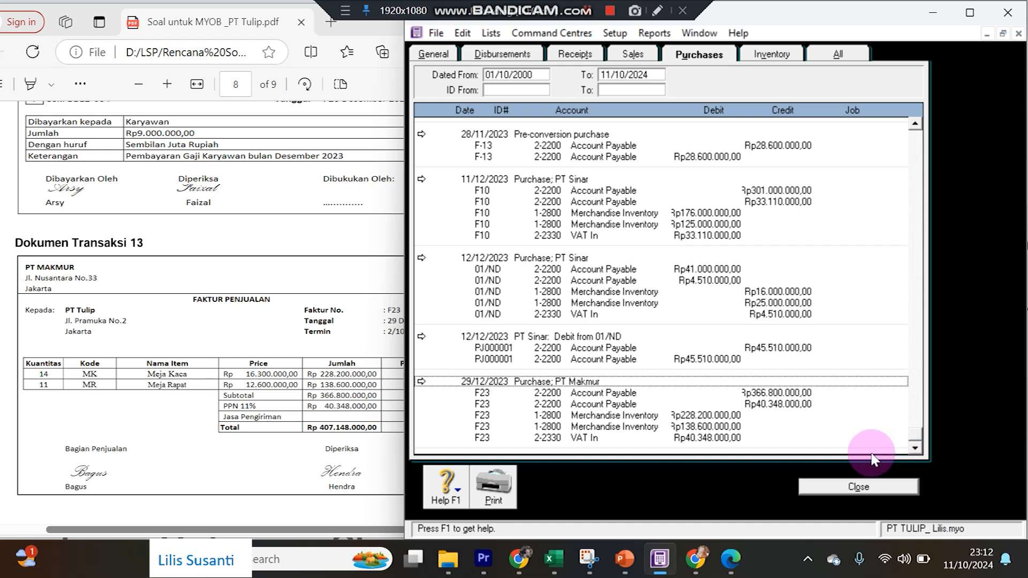
Review the exercise PDF, then close the purchases transaction journal.
click(188, 485)
scroll(190, 489, down, 1)
scroll(190, 484, down, 3)
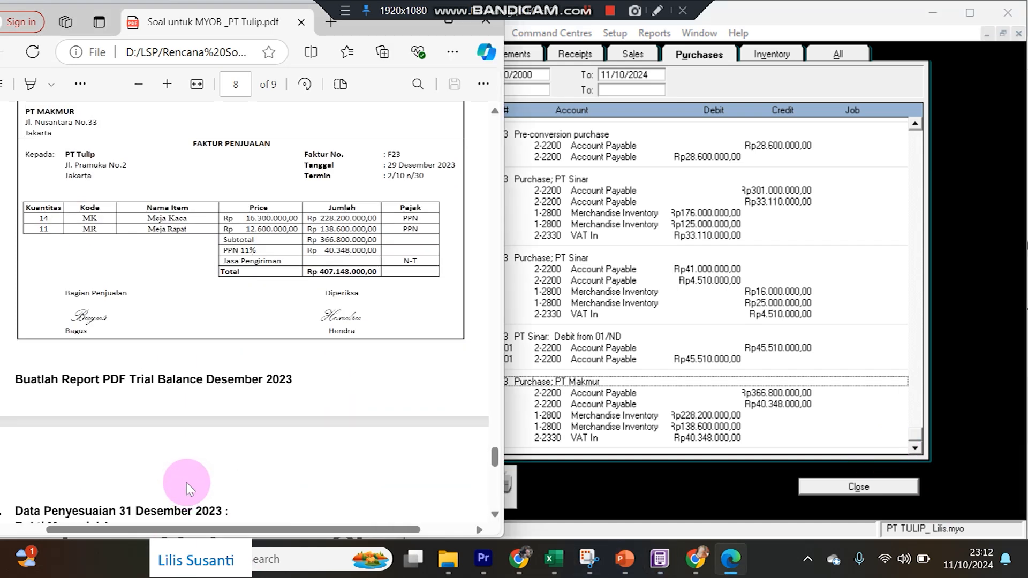
scroll(140, 485, up, 2)
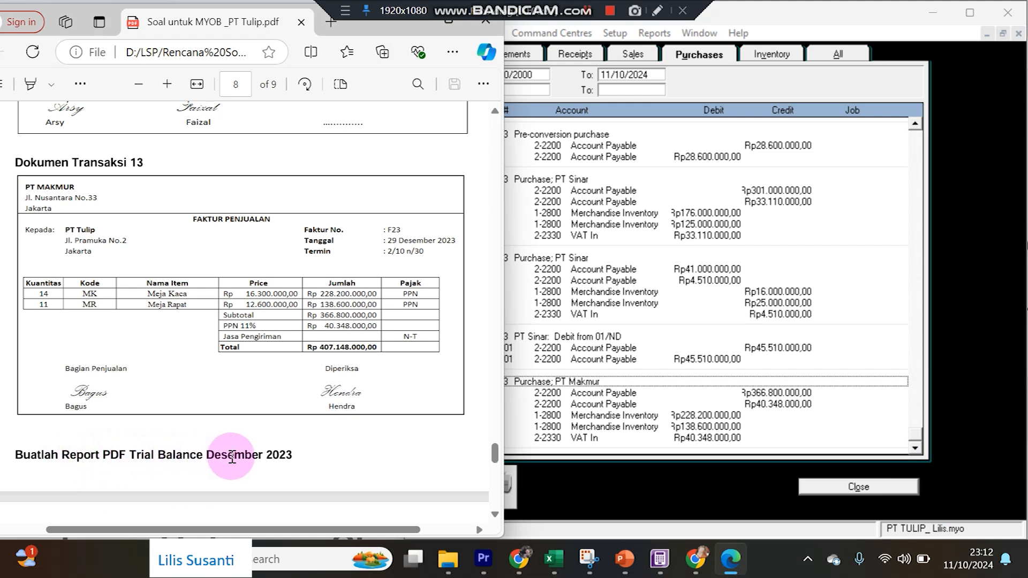
click(824, 486)
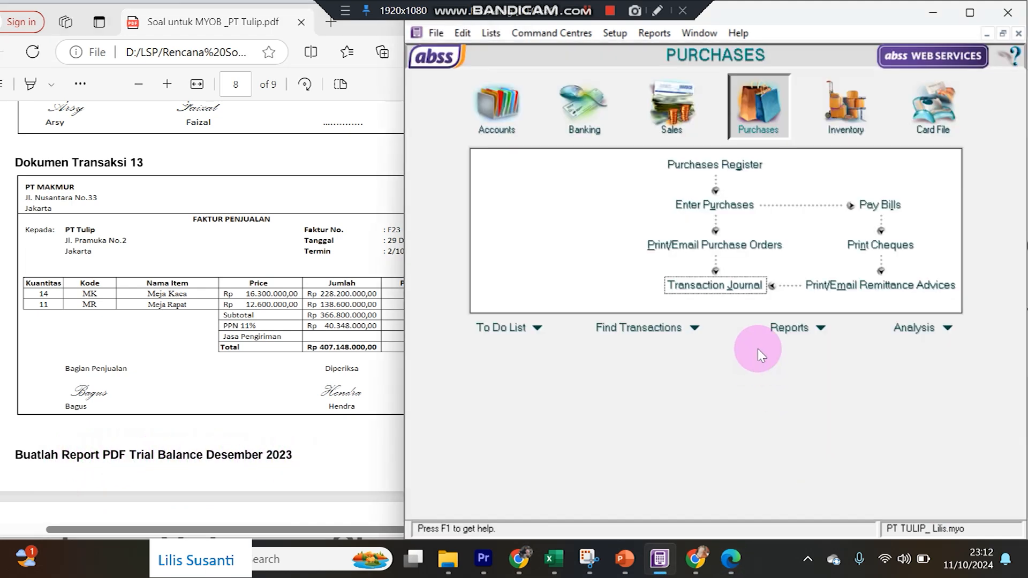
Display the December 2023 Trial Balance from the Accounts reports.
click(780, 328)
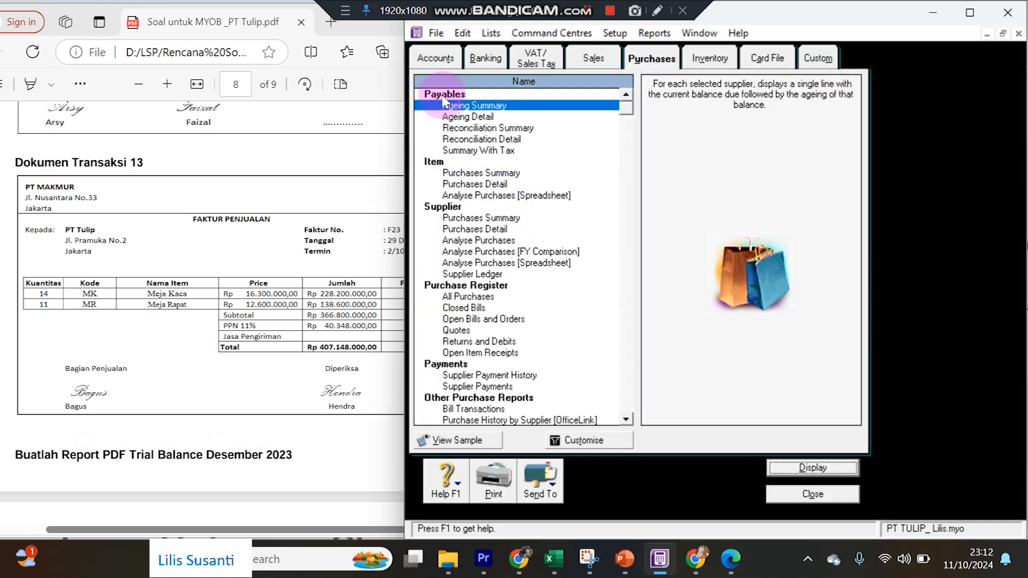
click(434, 58)
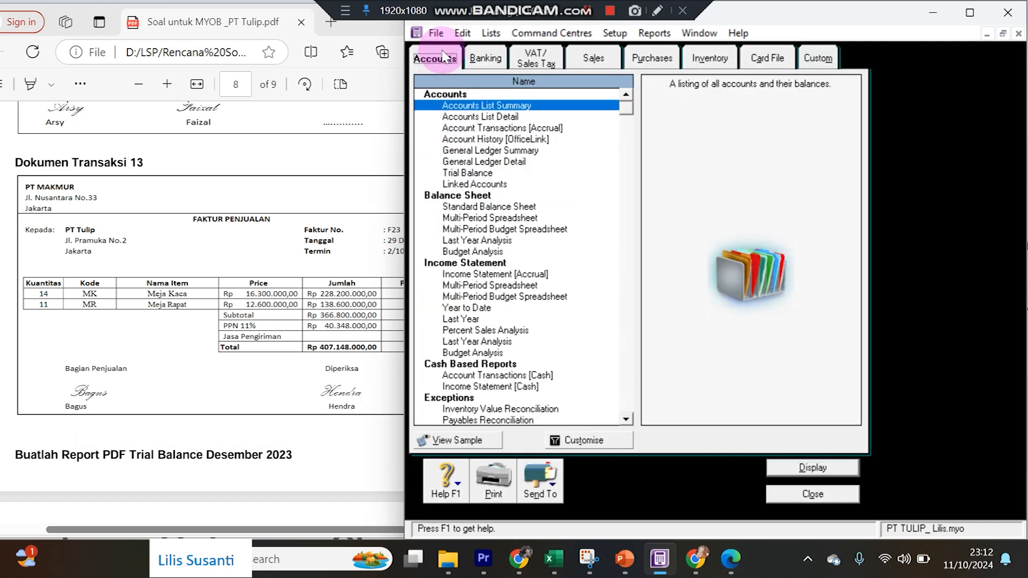
double_click(460, 174)
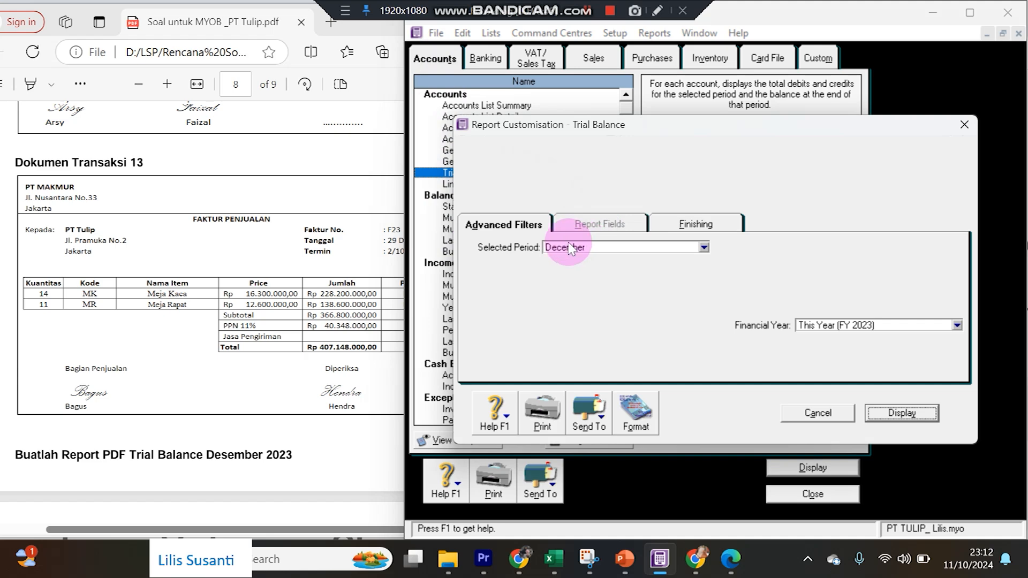
click(889, 413)
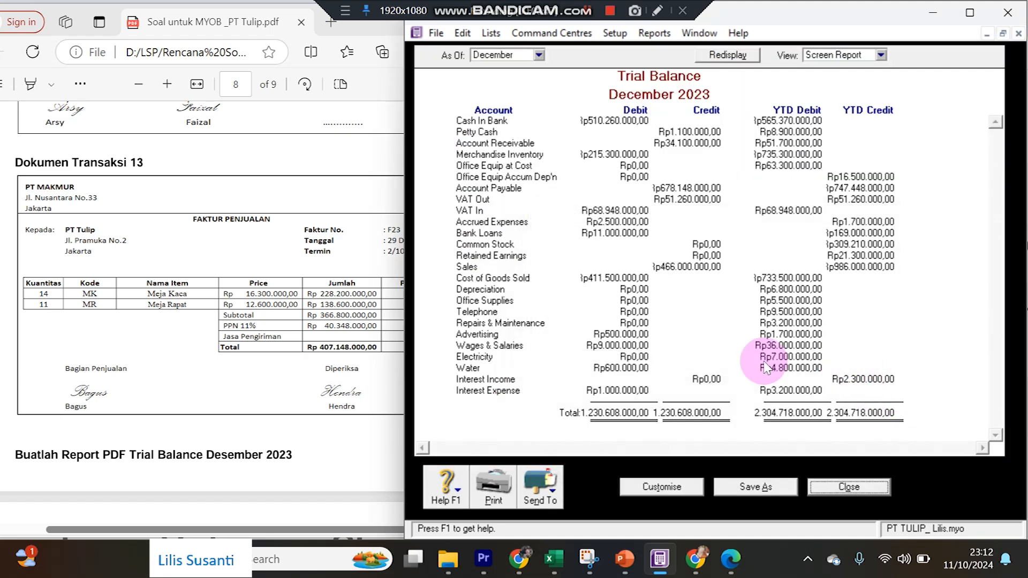
Export the Trial Balance as a PDF, appending the user's name to the file name.
click(553, 499)
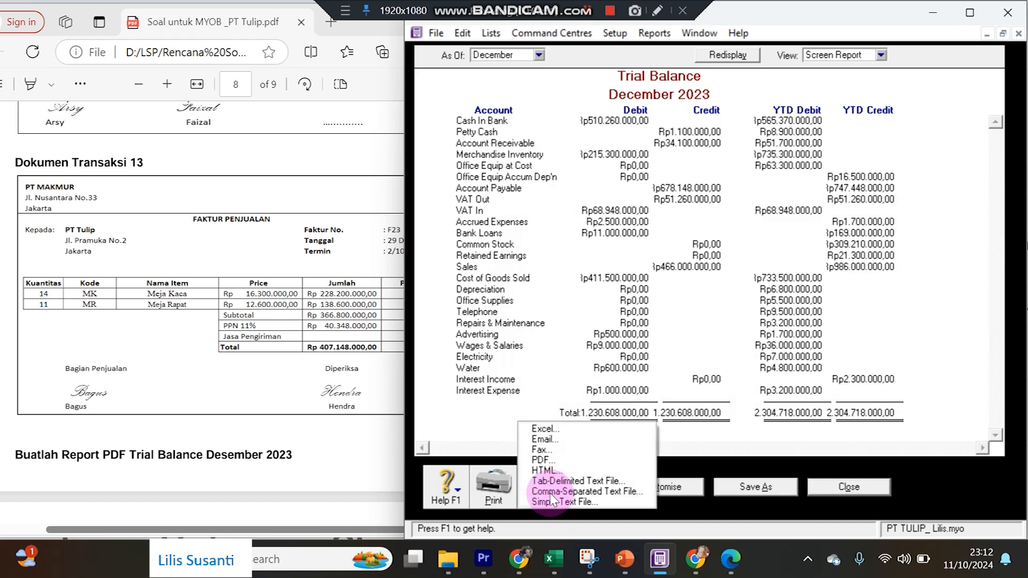
click(551, 460)
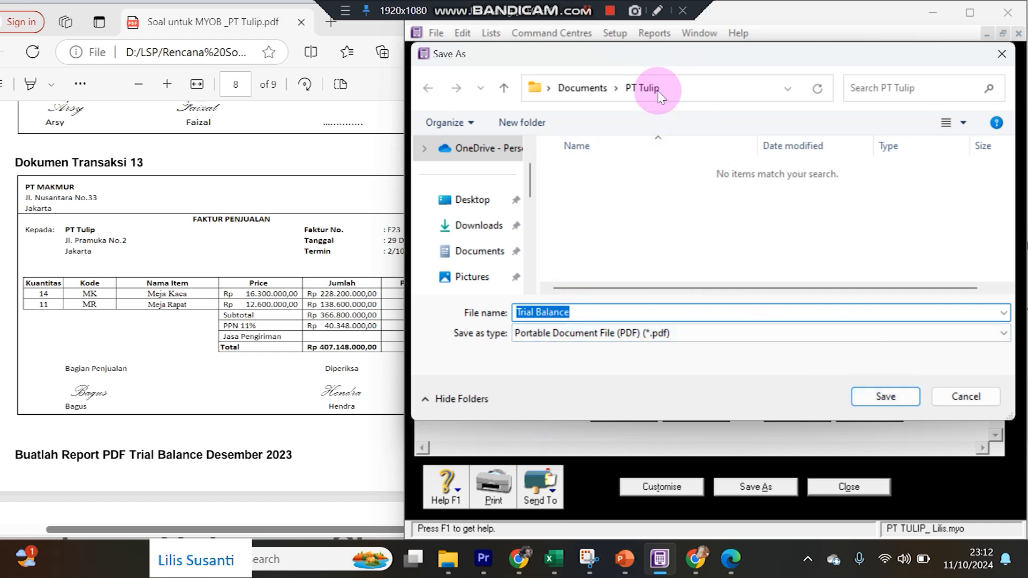
click(668, 311)
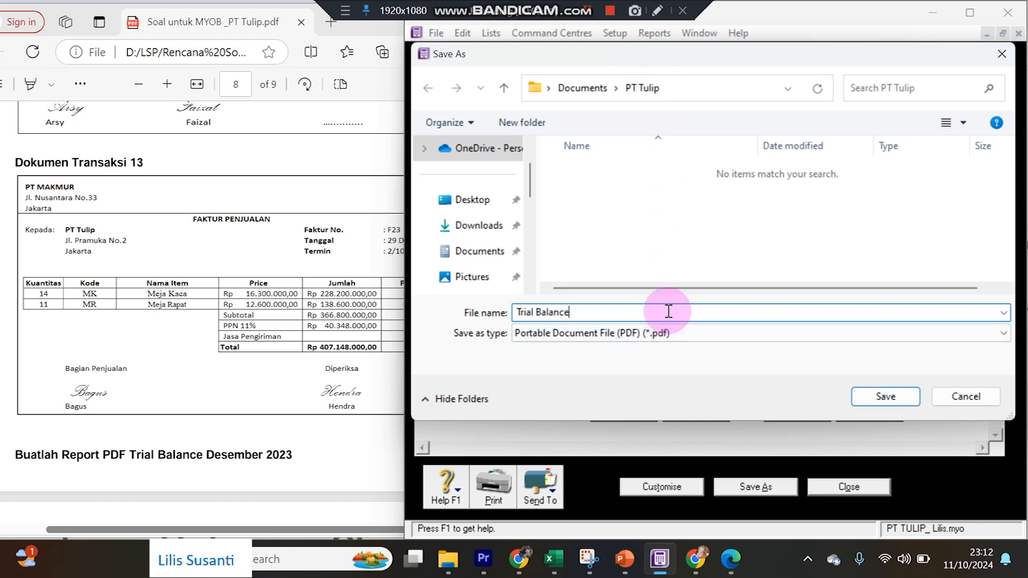
text(_Li)
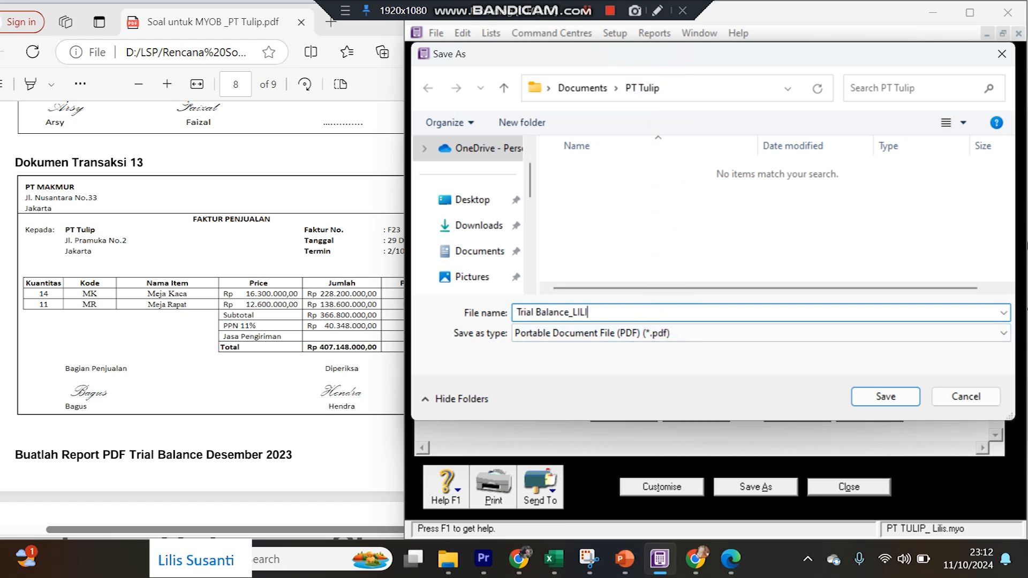
key(Return)
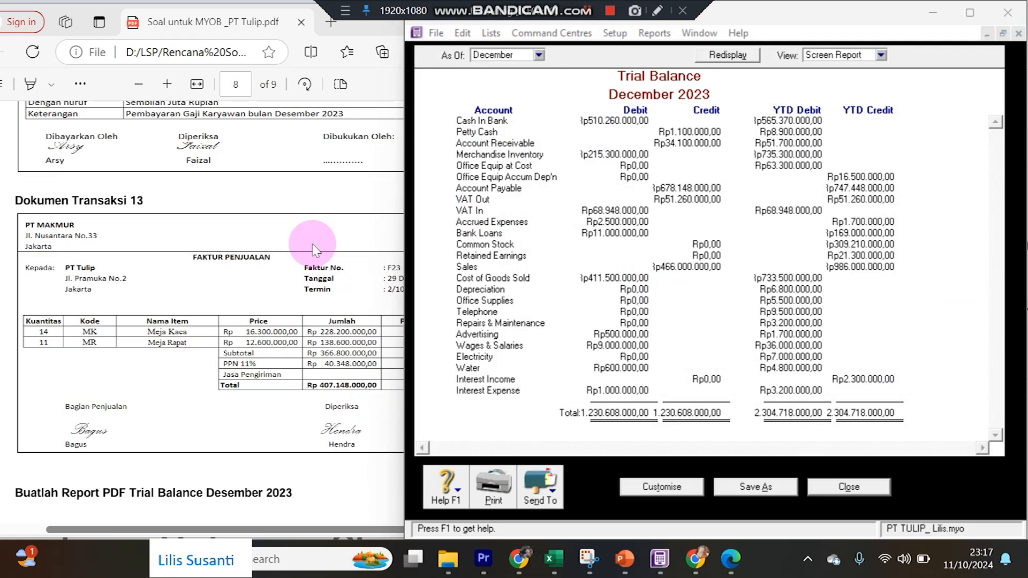
Read the adjustment memo BM-01 in the exercise PDF.
click(314, 249)
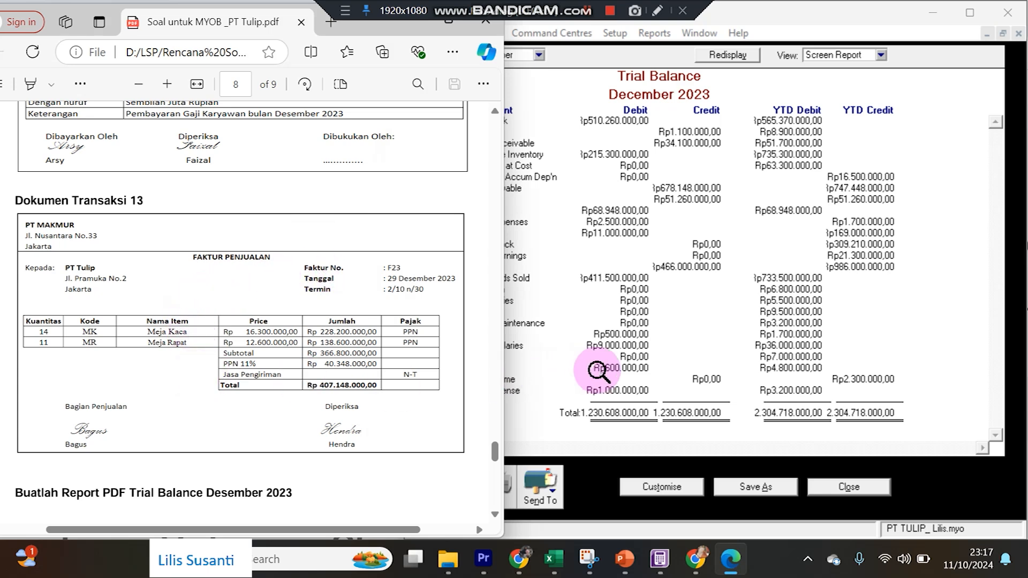
scroll(198, 383, down, 5)
scroll(198, 383, down, 2)
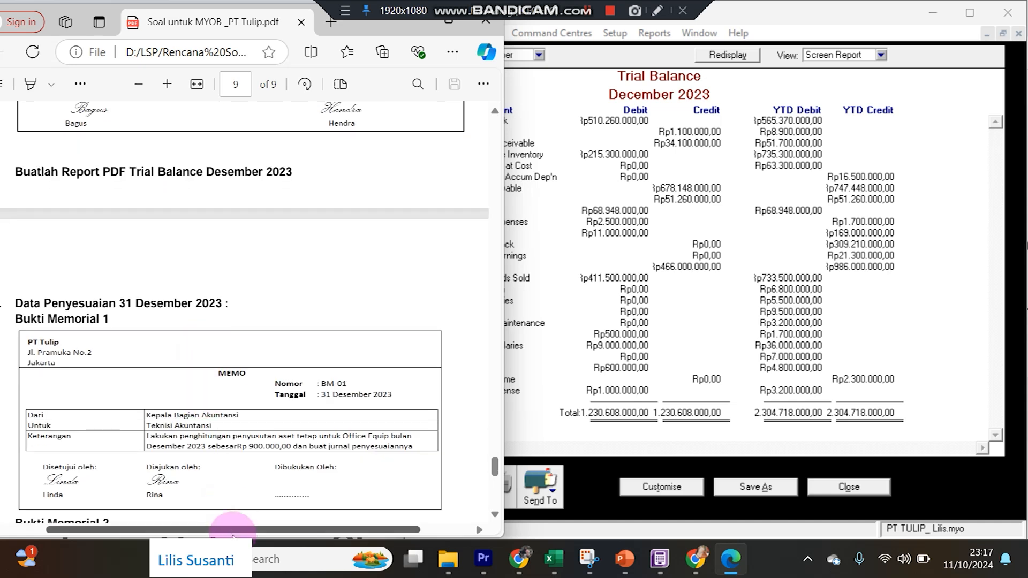
drag(236, 533, 225, 533)
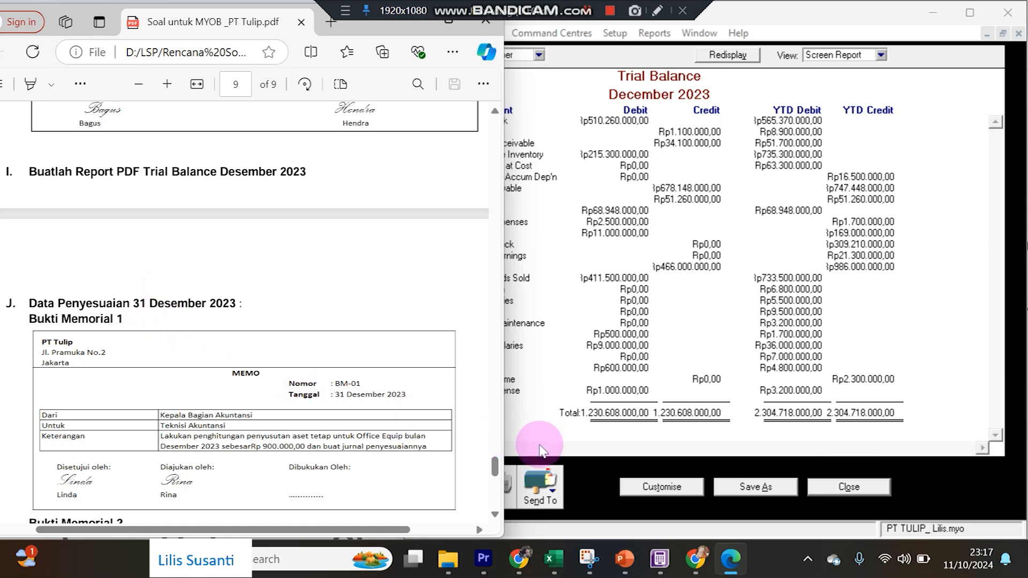
Close the Trial Balance report and open a new general journal entry from Accounts.
click(850, 488)
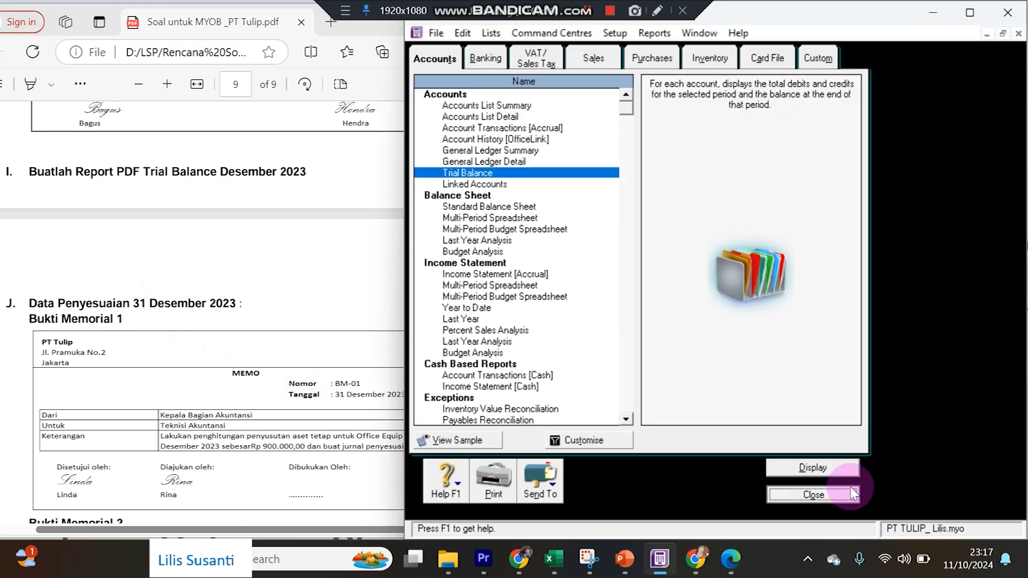
click(824, 490)
click(499, 116)
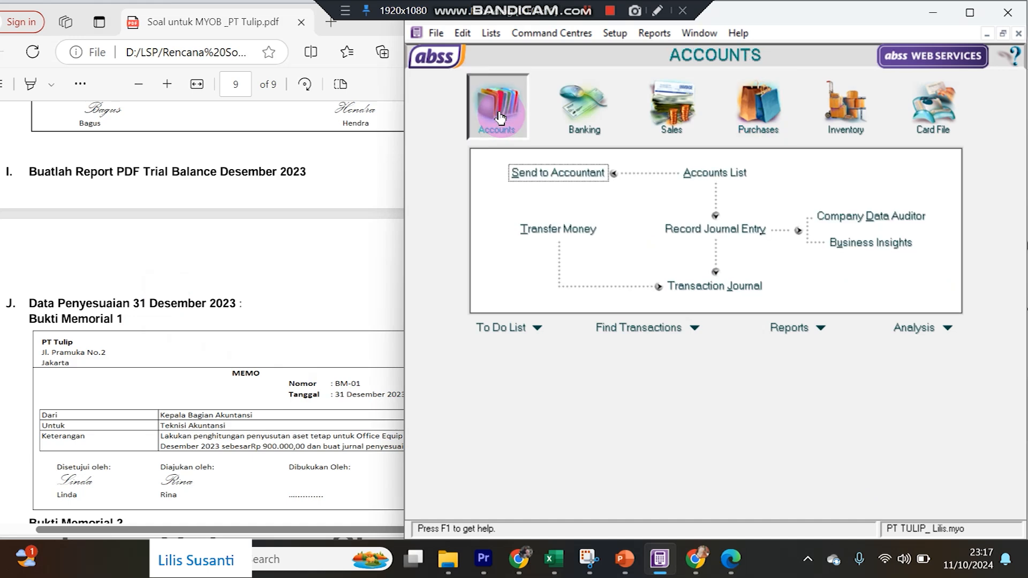
click(662, 229)
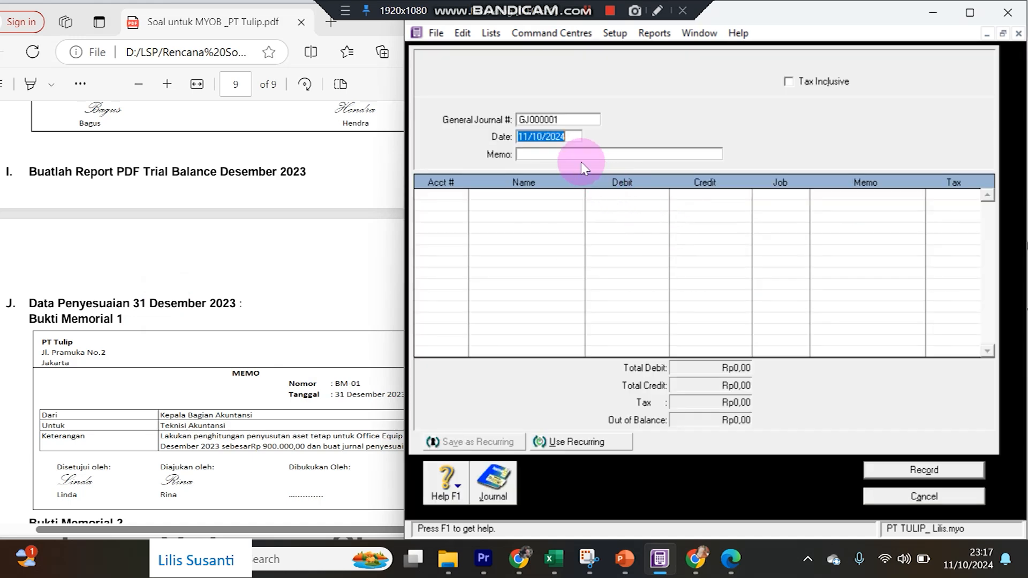
Enter journal number BM-01, date 31/12/2023 and memo Penyesuaian, checking the adjustment memo.
click(554, 119)
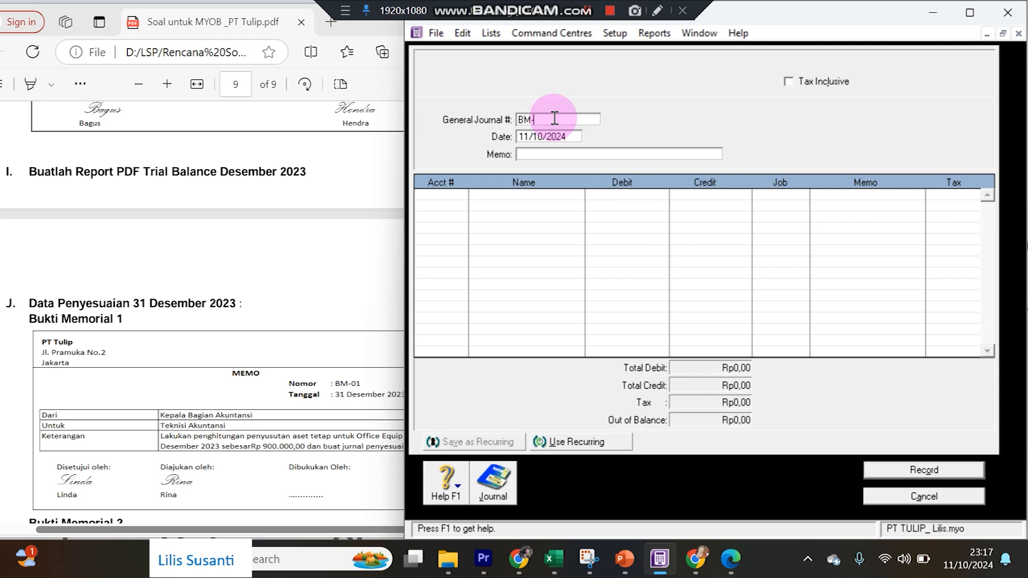
text(BM-01)
key(Tab)
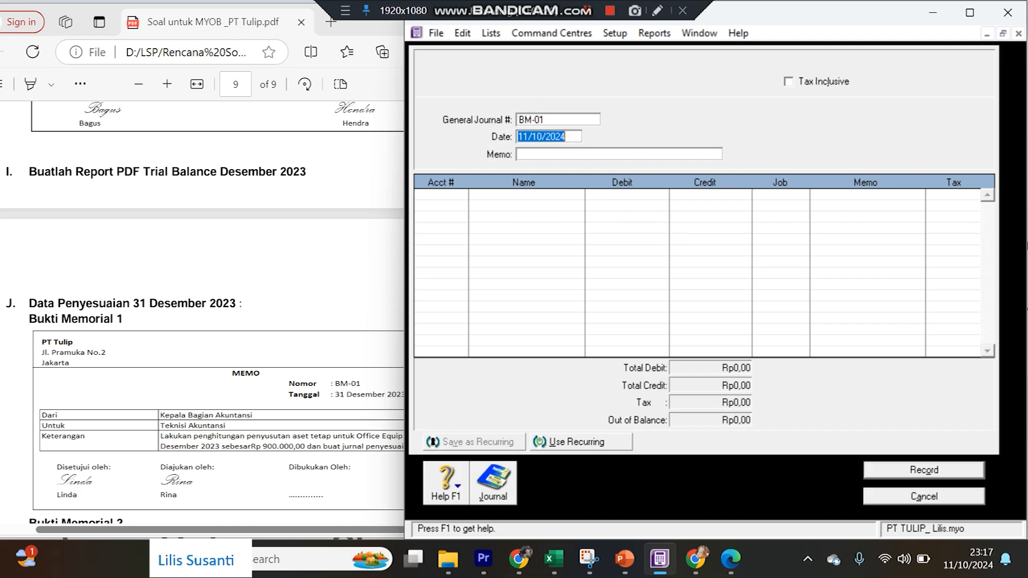
text(31/)
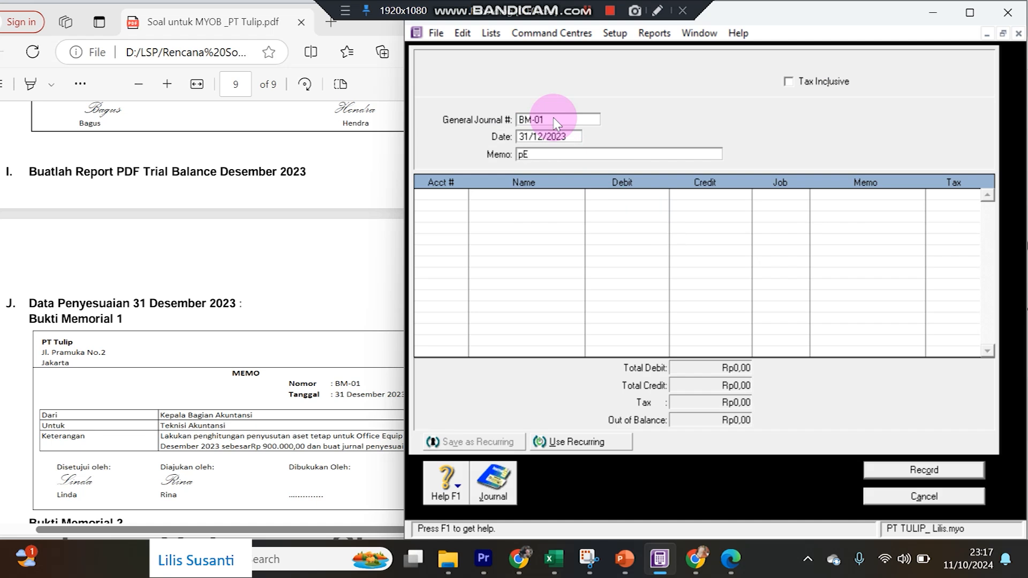
text(Penyesuaian)
key(Tab)
click(207, 448)
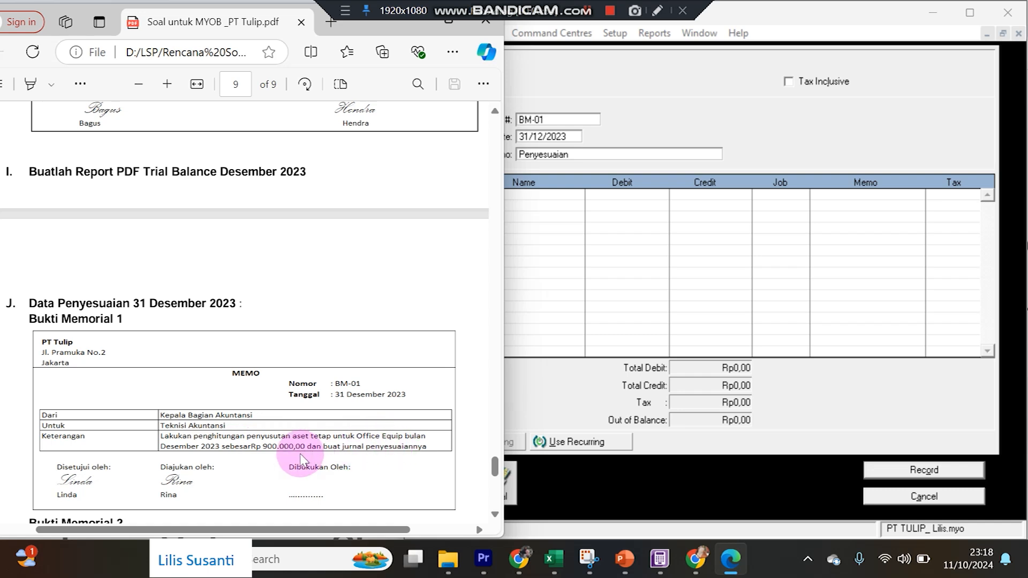
click(541, 397)
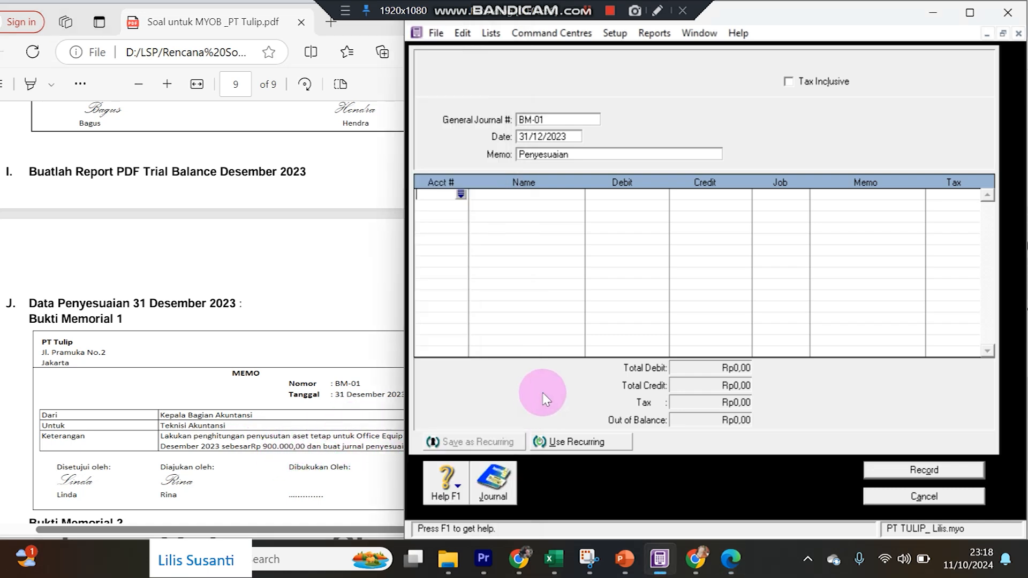
Debit 6-1030 Depreciation Rp900.000,00 on the first journal line.
click(461, 195)
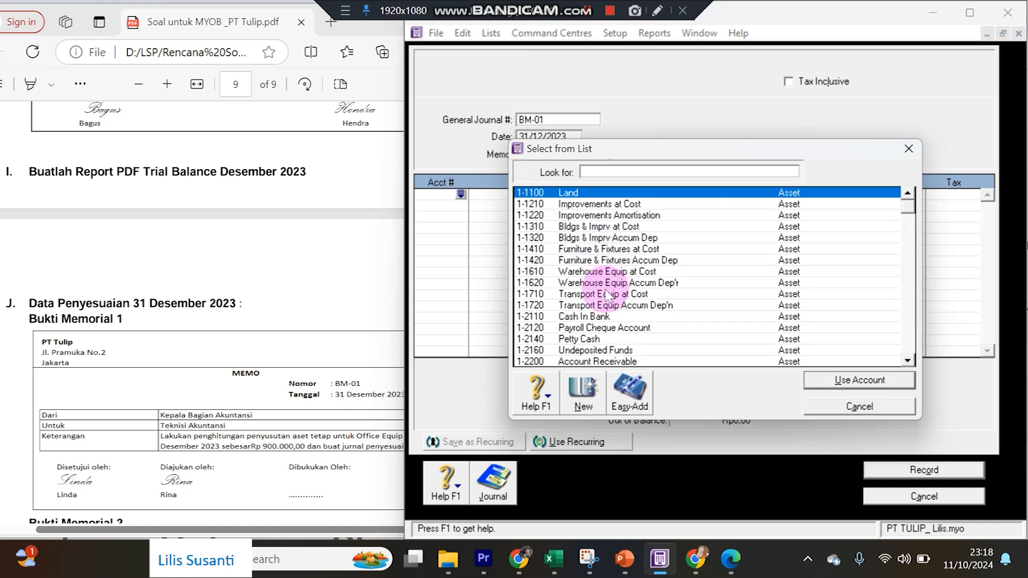
text(6)
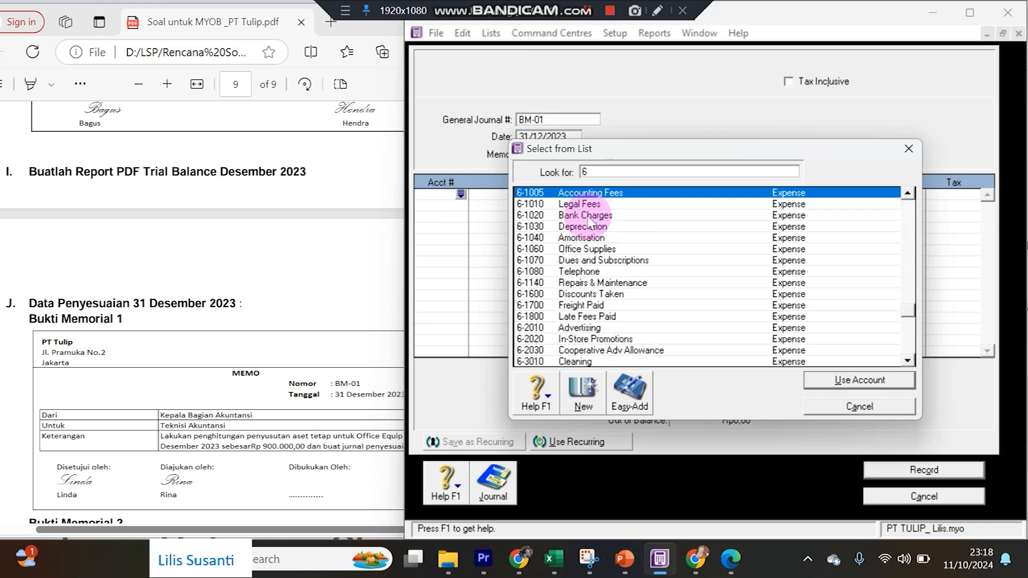
double_click(585, 227)
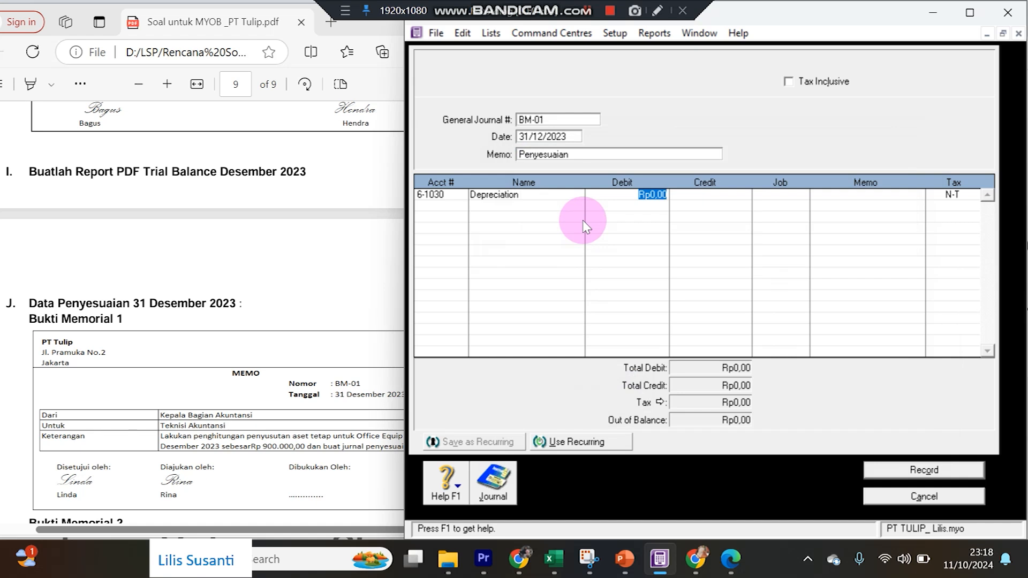
text(900000)
key(Return)
key(Return)
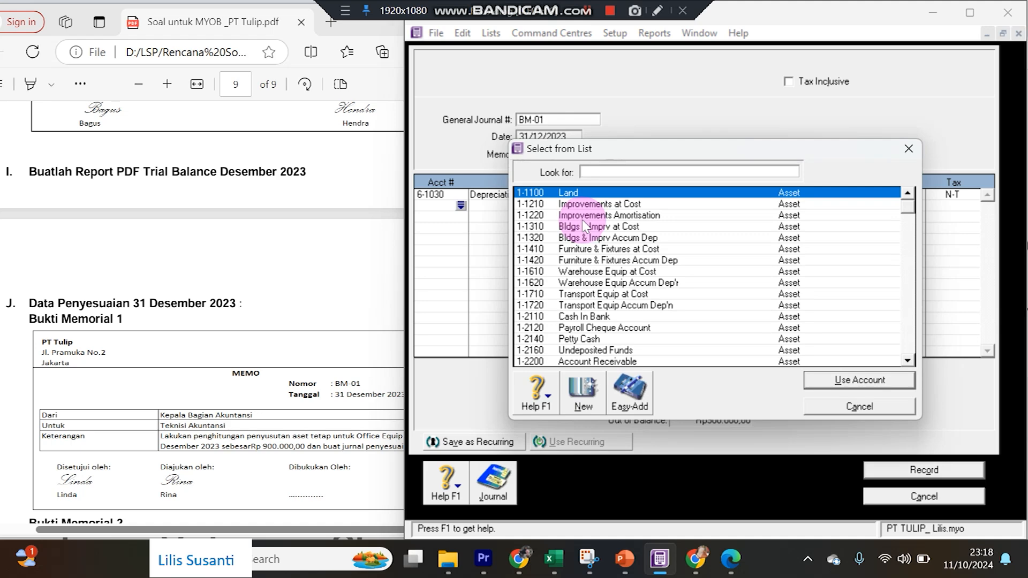
Credit Office Equip Accum Dep'n with the balancing Rp900.000,00 and record BM-01.
scroll(661, 325, down, 2)
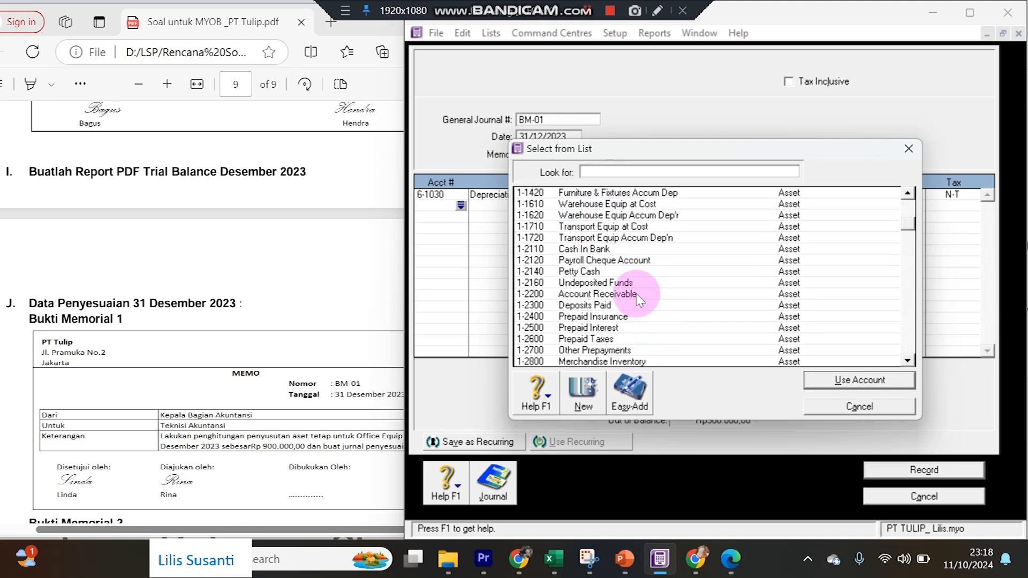
scroll(638, 300, down, 2)
click(602, 317)
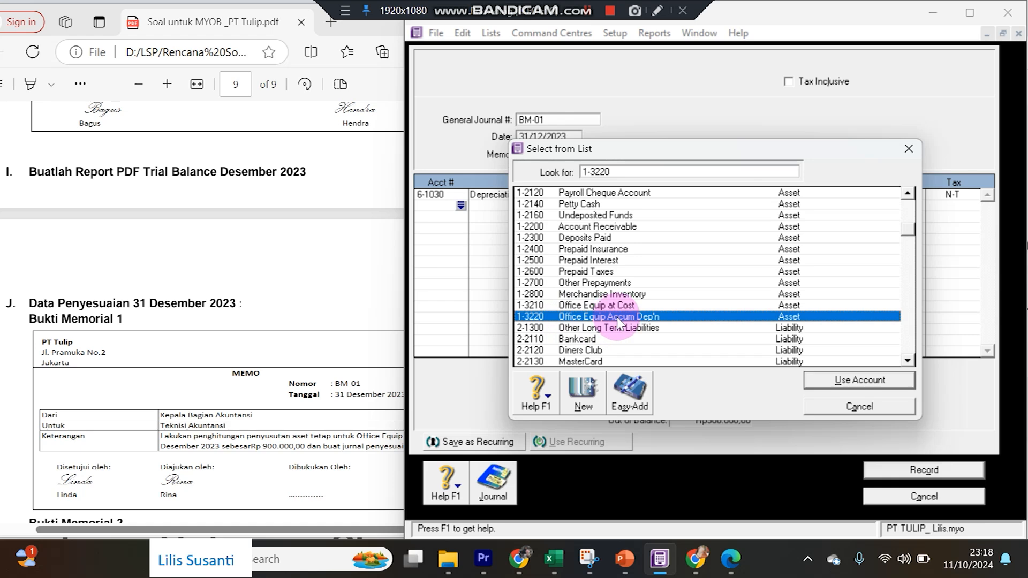
double_click(619, 317)
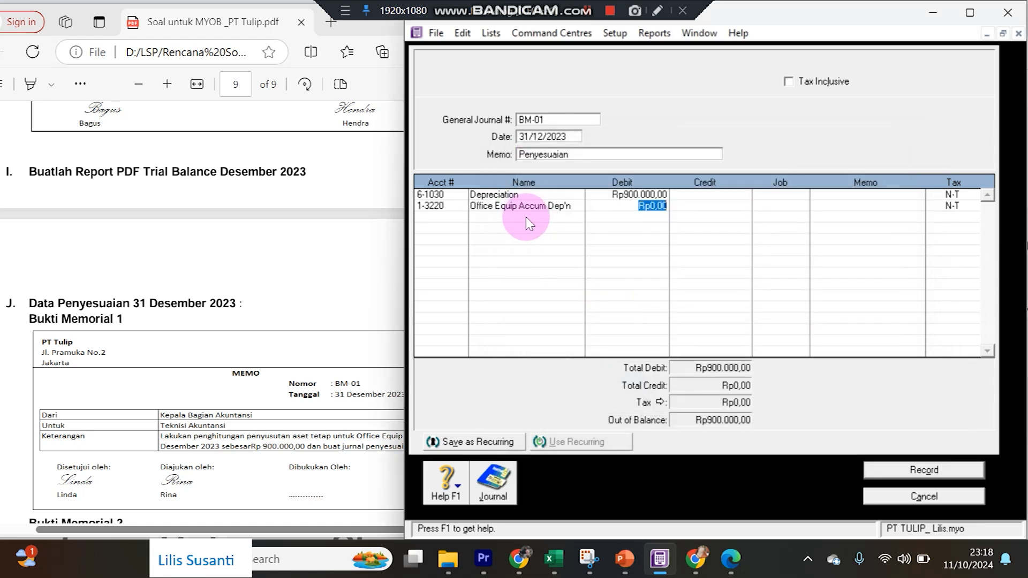
click(364, 444)
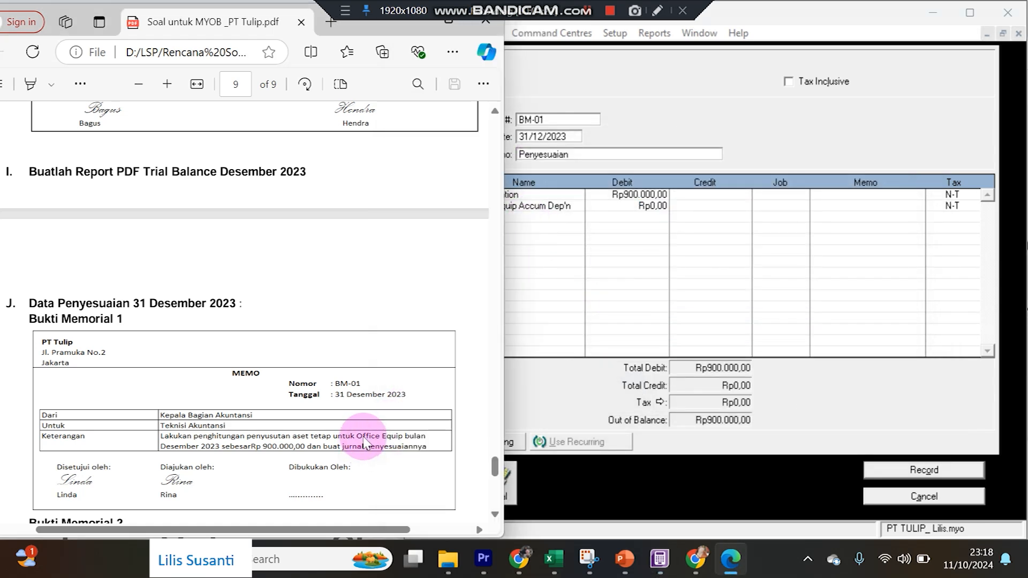
click(549, 211)
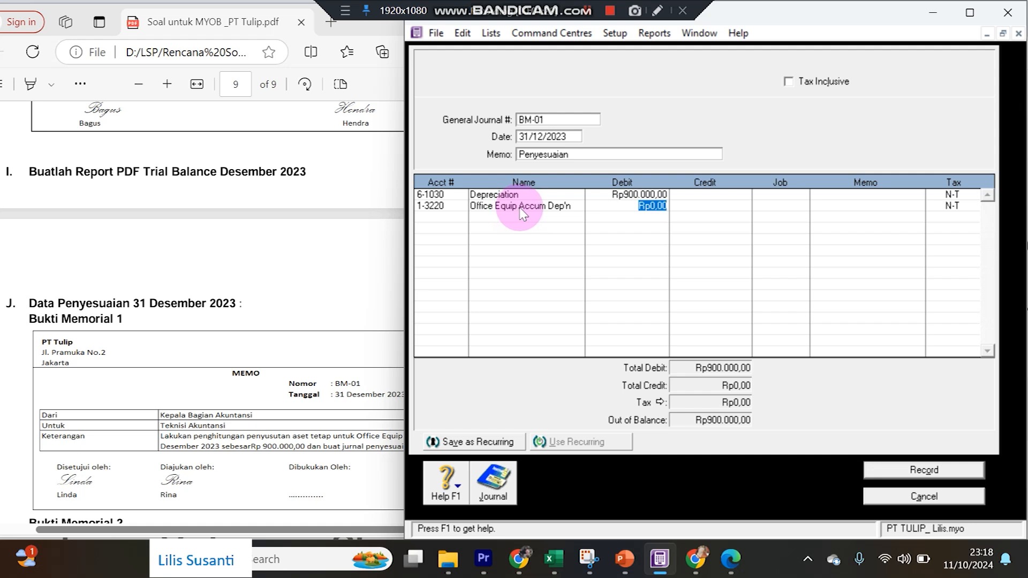
key(Tab)
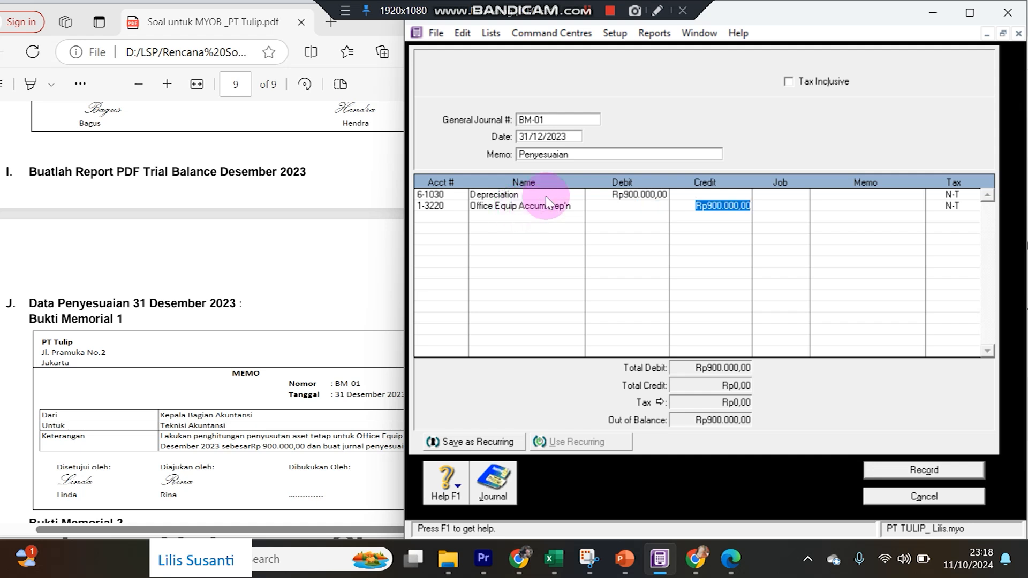
key(Return)
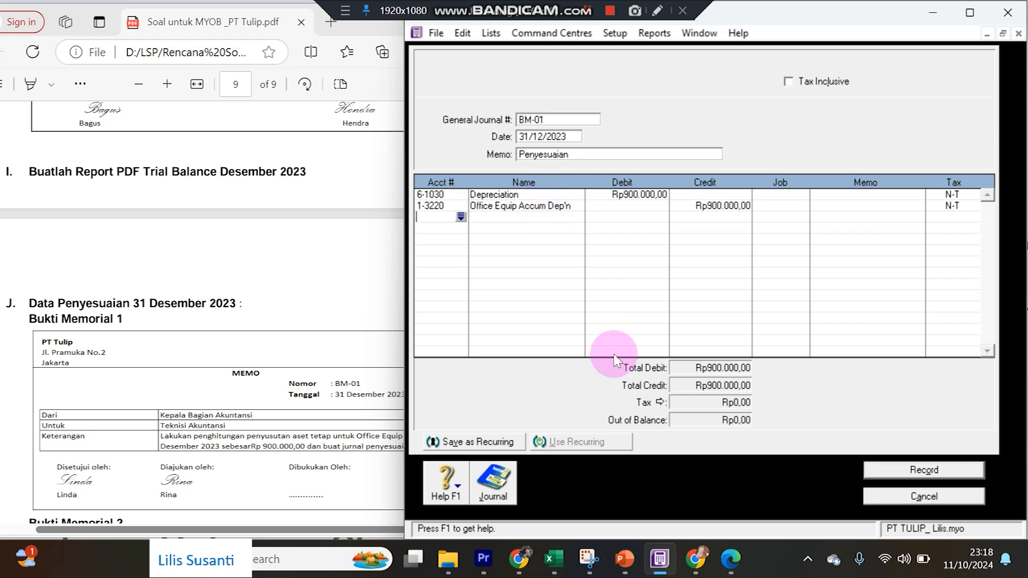
click(889, 469)
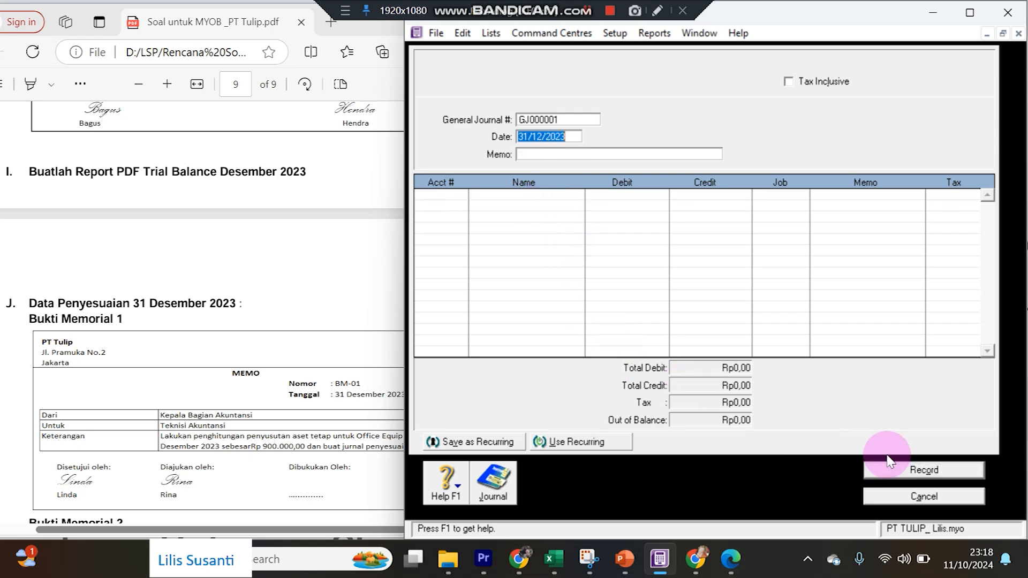
click(201, 392)
Enter BM-2 as the journal number after reading memo BM-02 in the PDF.
scroll(201, 393, down, 3)
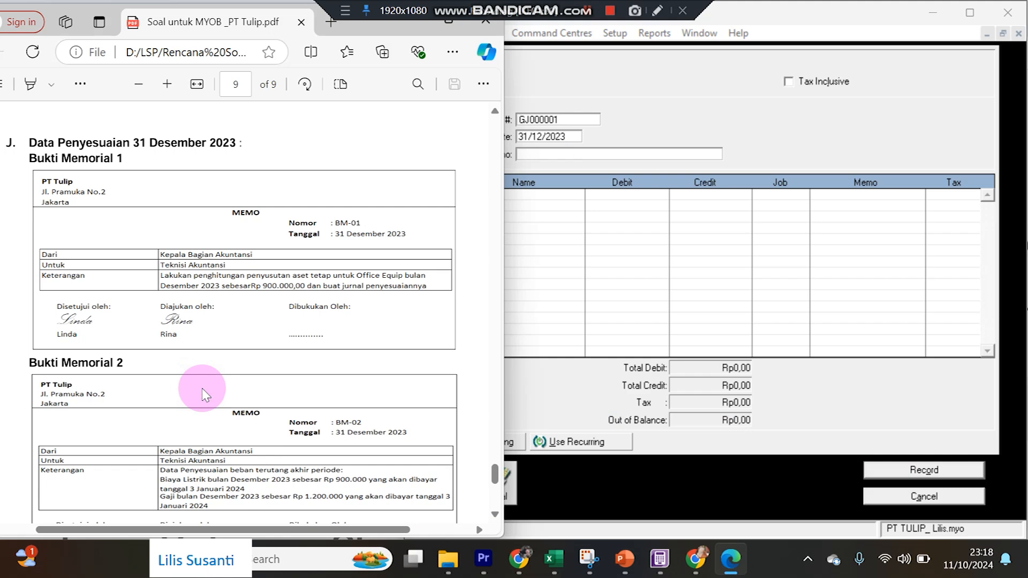
click(563, 120)
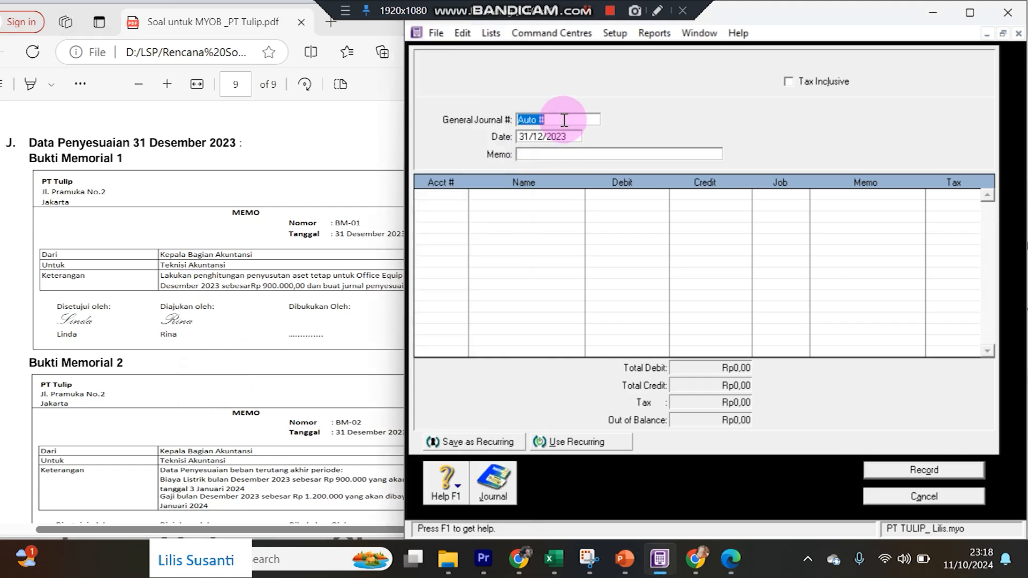
text(BM-2)
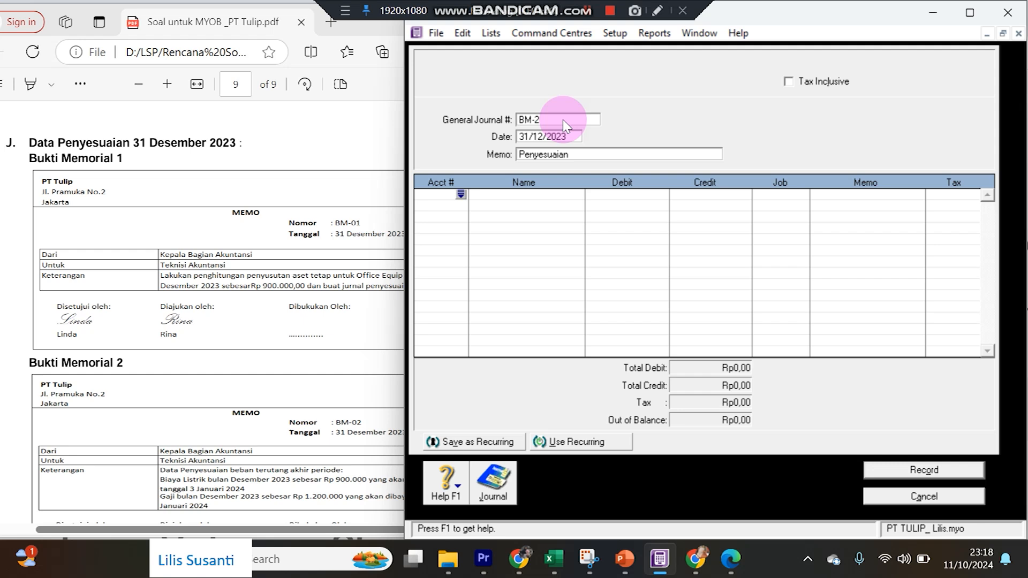
click(236, 436)
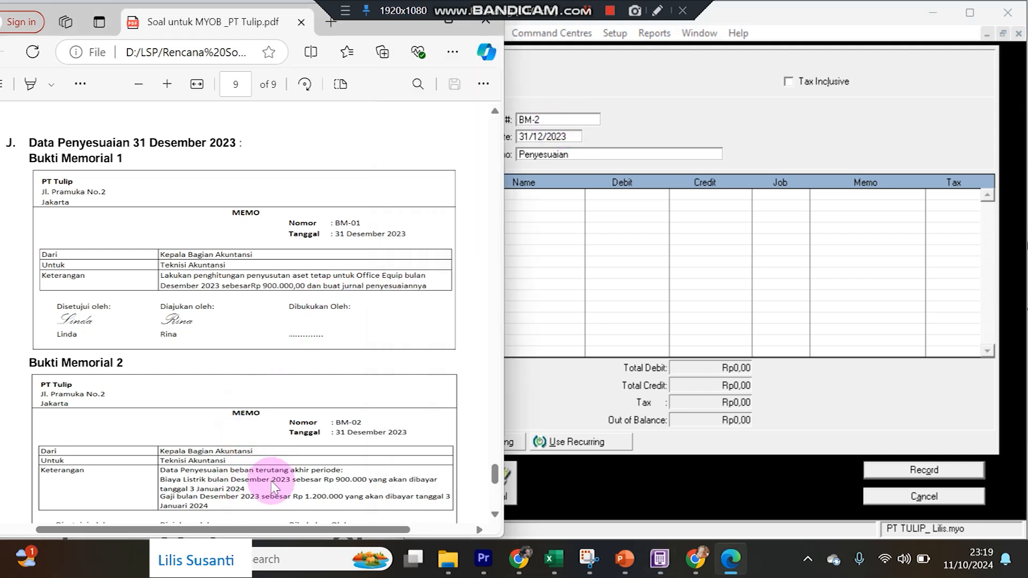
scroll(273, 486, down, 2)
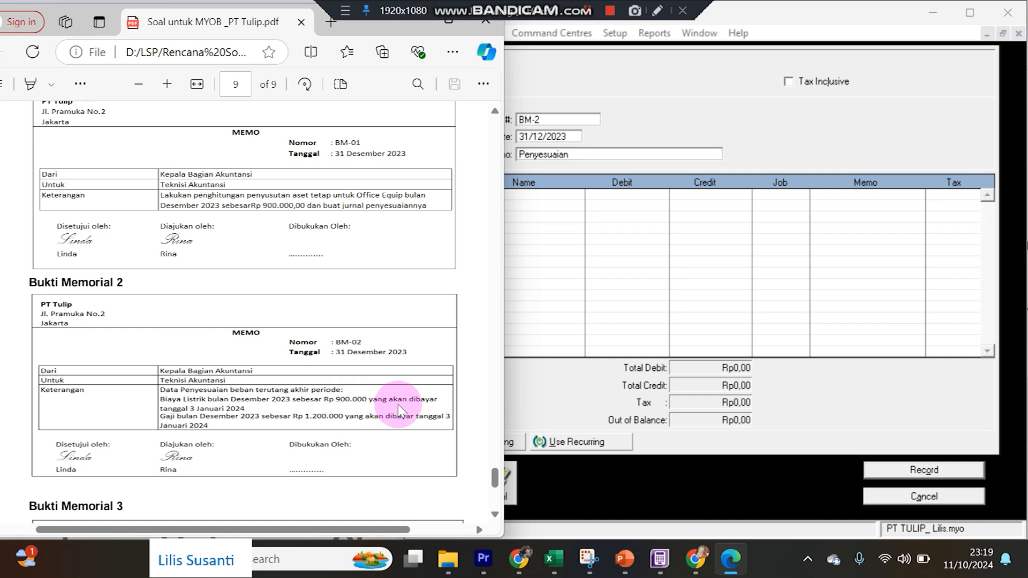
click(552, 204)
Debit 6-6060 Electricity Rp900.000,00 on the first line.
click(460, 194)
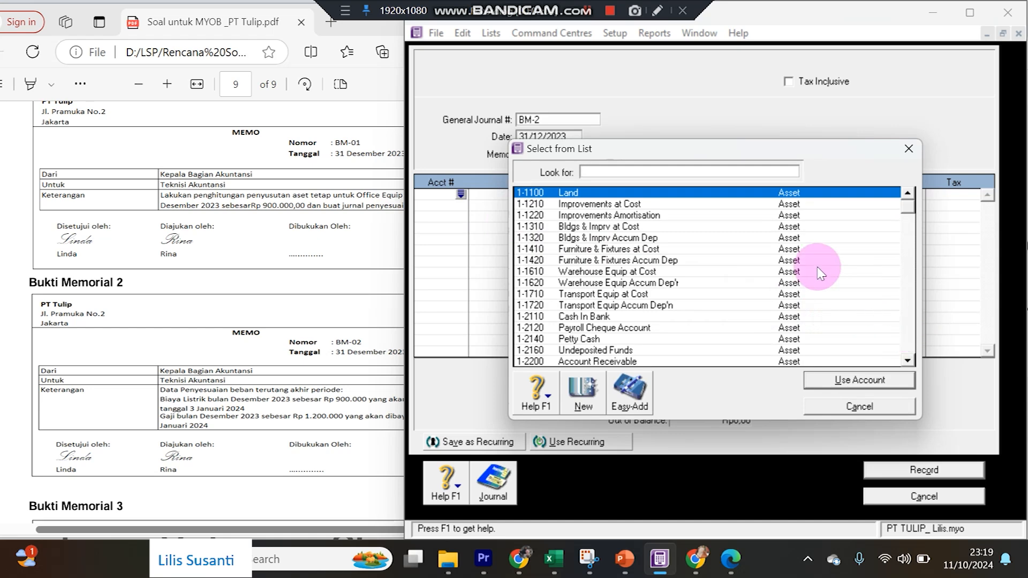
text(6)
scroll(787, 299, down, 6)
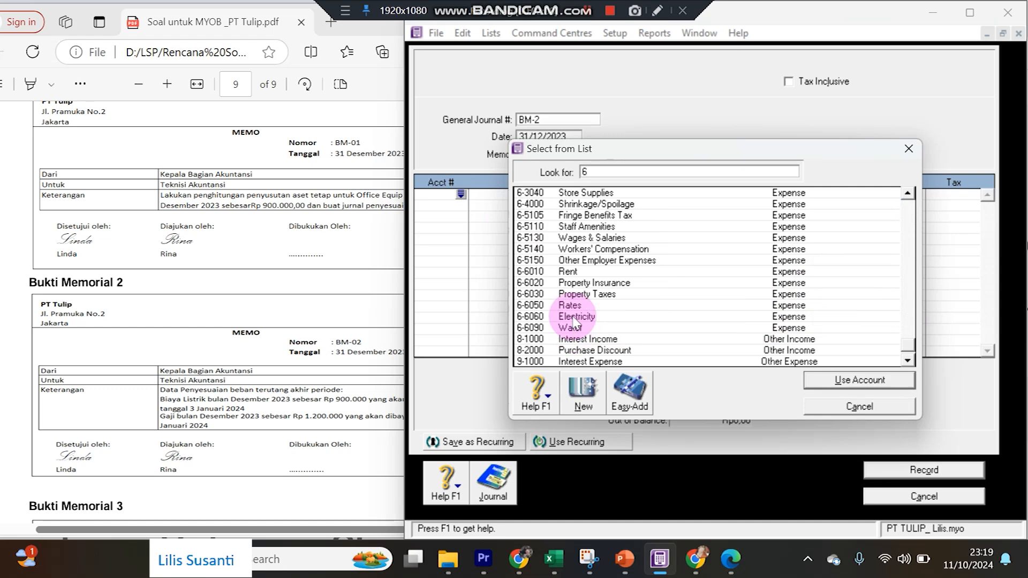
double_click(584, 316)
text(900000)
key(Return)
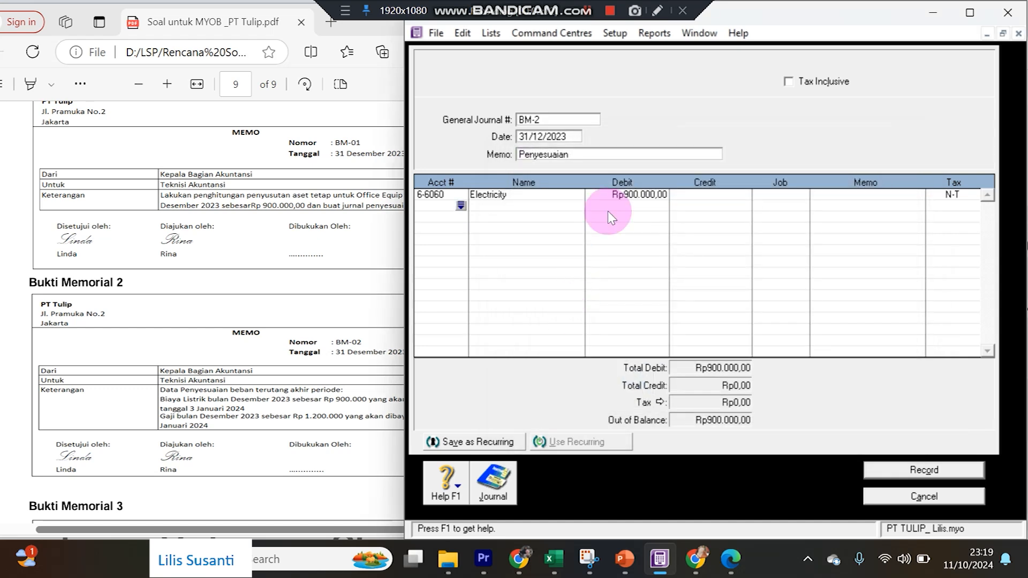
Add 2-2500 Accrued Expenses as the second line for the balancing credit.
key(Return)
text(2)
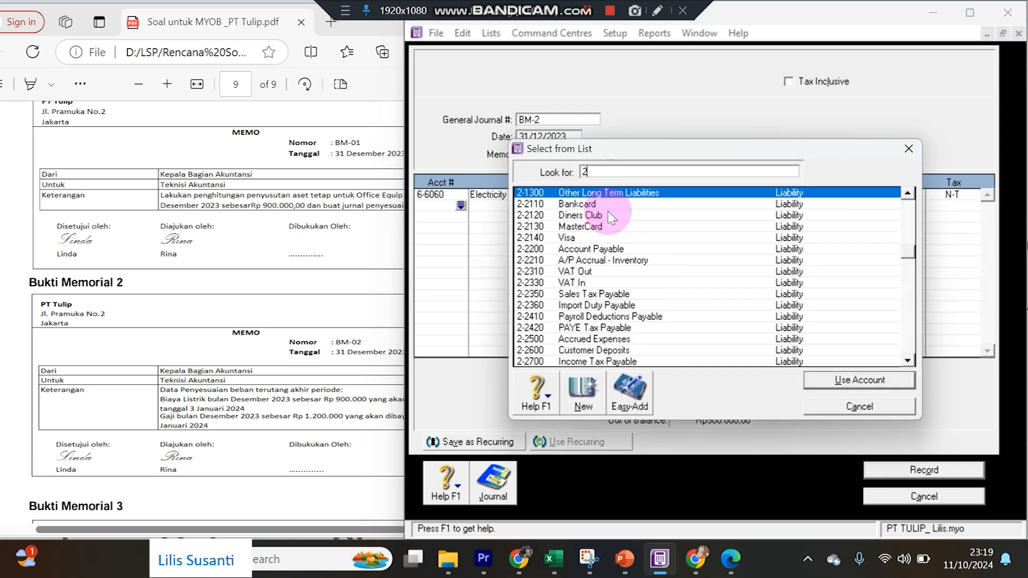
click(595, 341)
double_click(595, 345)
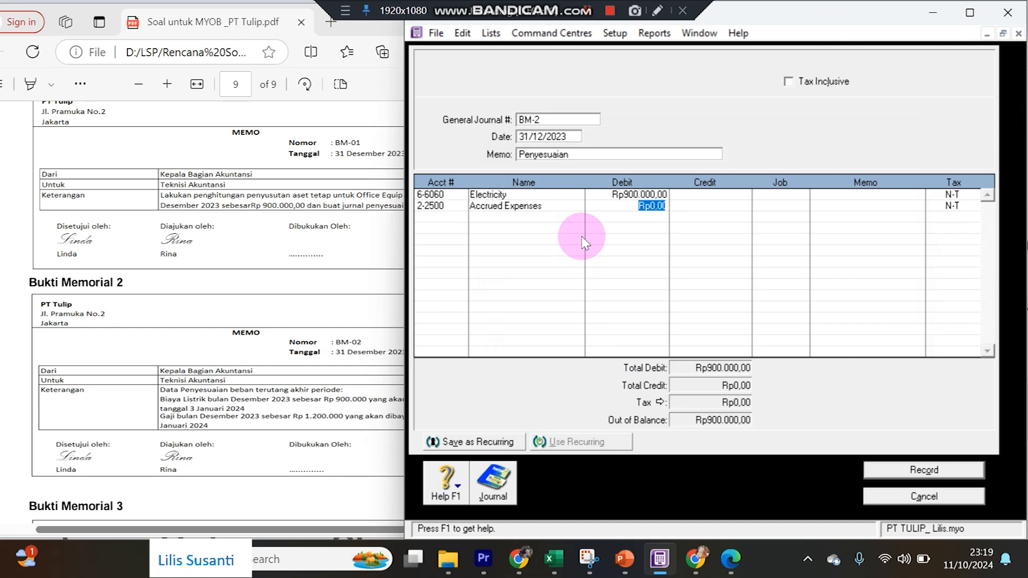
key(Tab)
key(Tab)
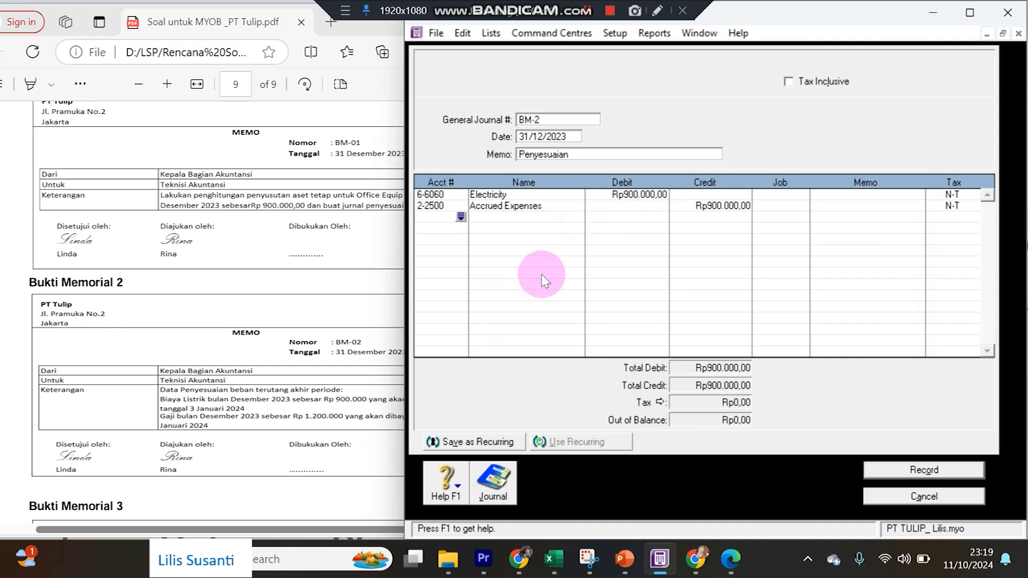
Debit 6-5130 Wages & Salaries Rp1.200.000,00 on the third line.
click(182, 426)
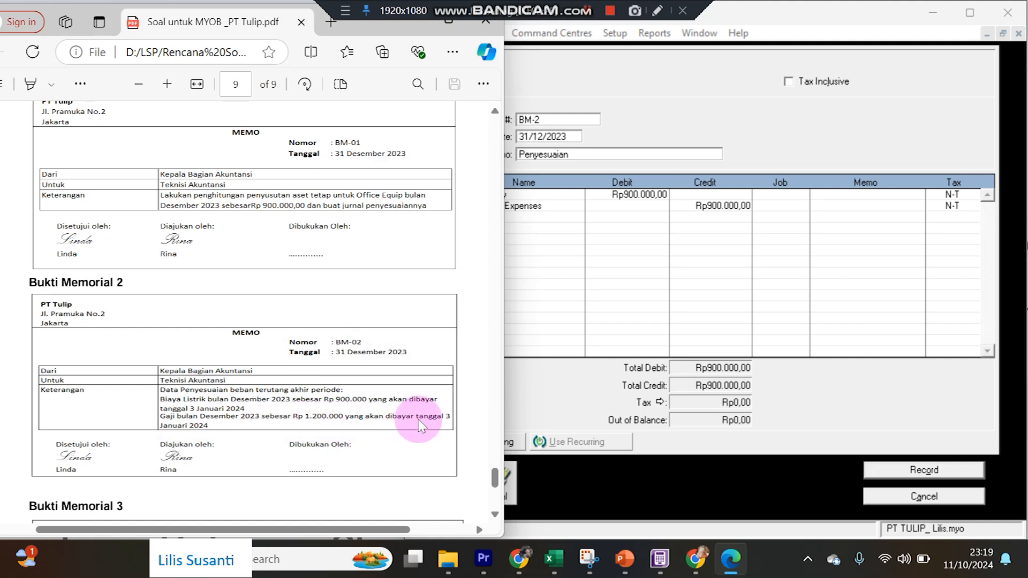
click(531, 217)
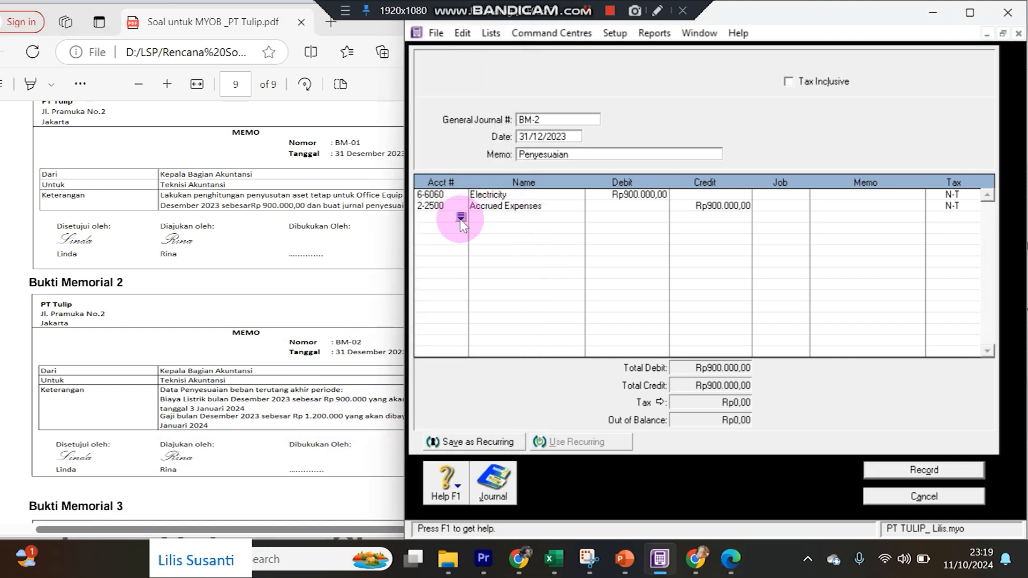
click(461, 217)
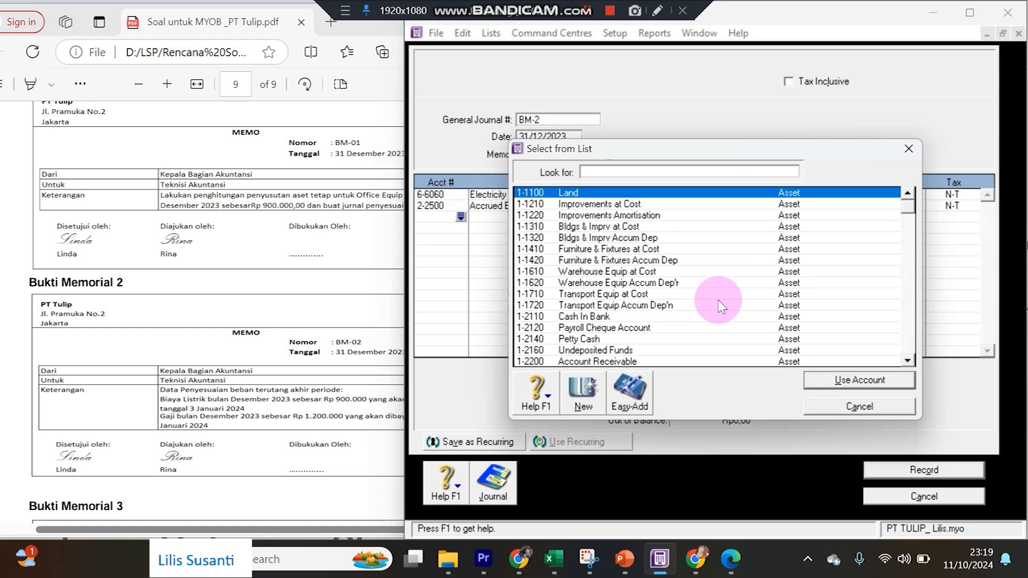
text(6)
scroll(717, 306, down, 4)
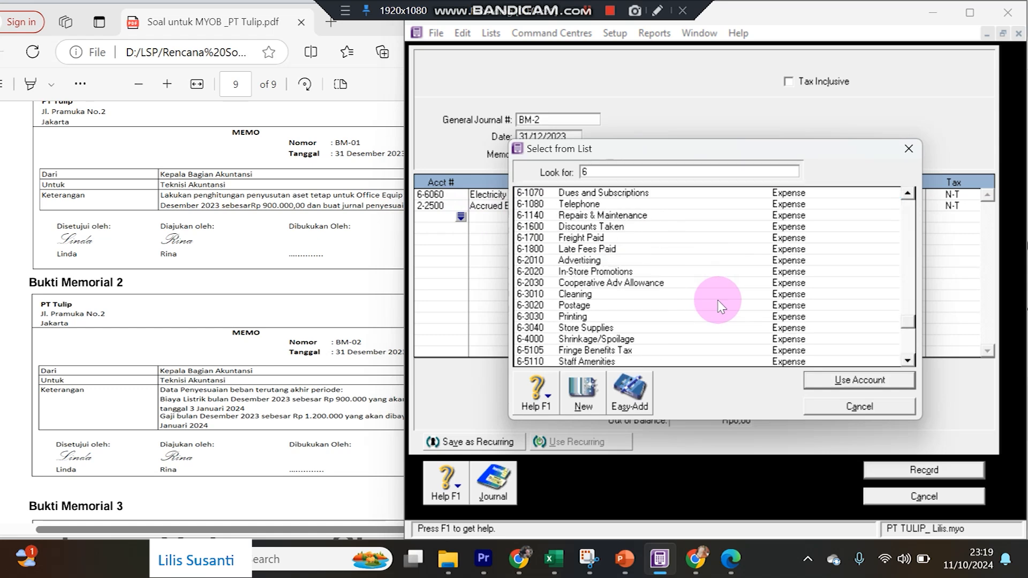
click(608, 308)
double_click(607, 306)
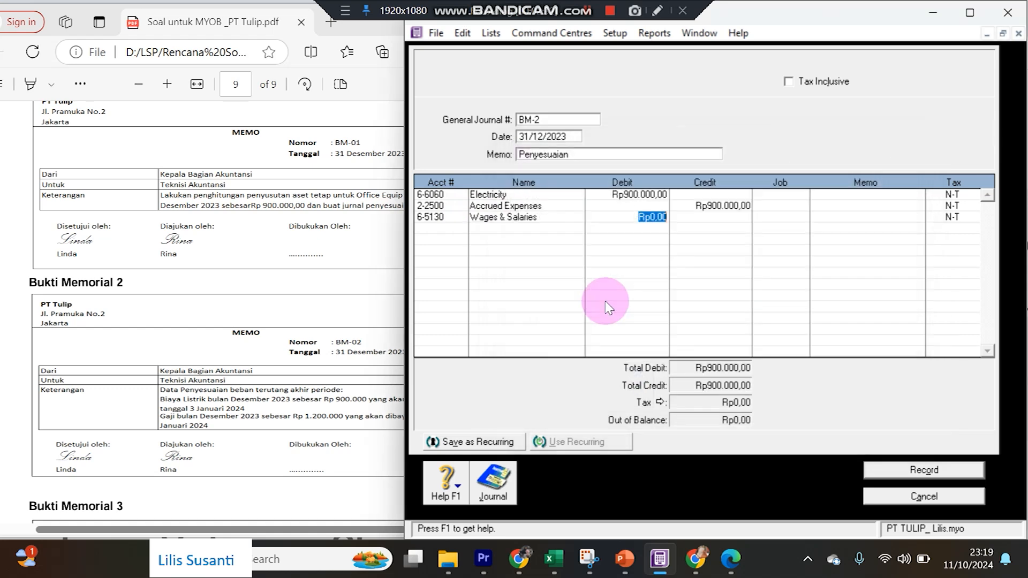
text(1200000)
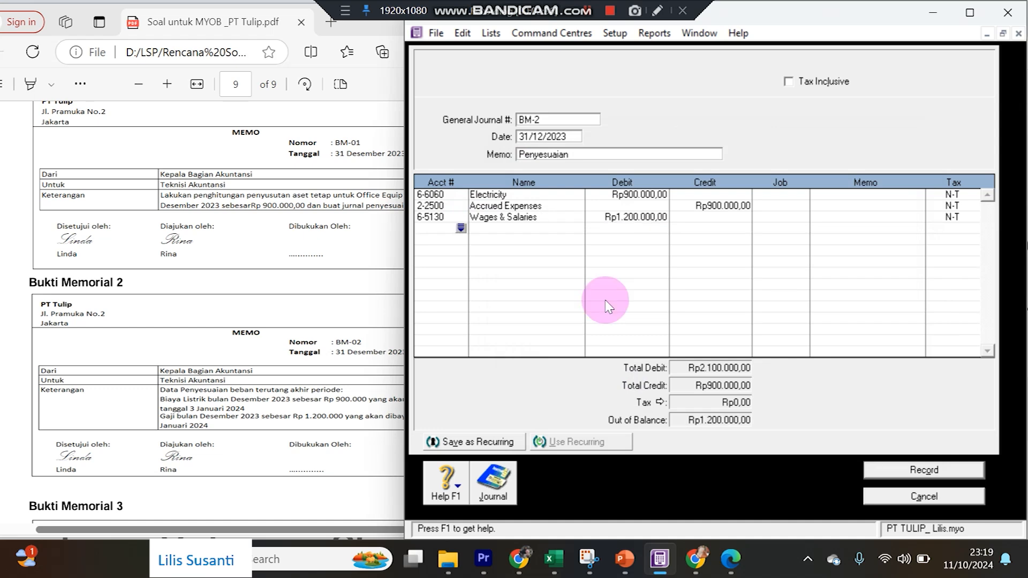
Credit 2-2500 Accrued Expenses Rp1.200.000,00 on the fourth line and record BM-2.
key(Tab)
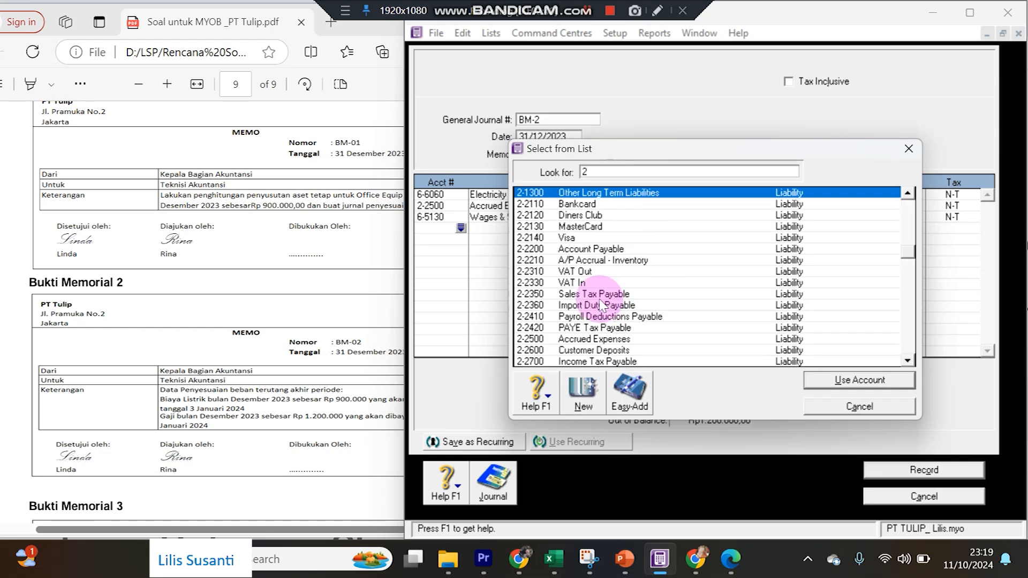
double_click(628, 337)
key(Tab)
key(Tab)
key(Tab)
key(Tab)
key(Tab)
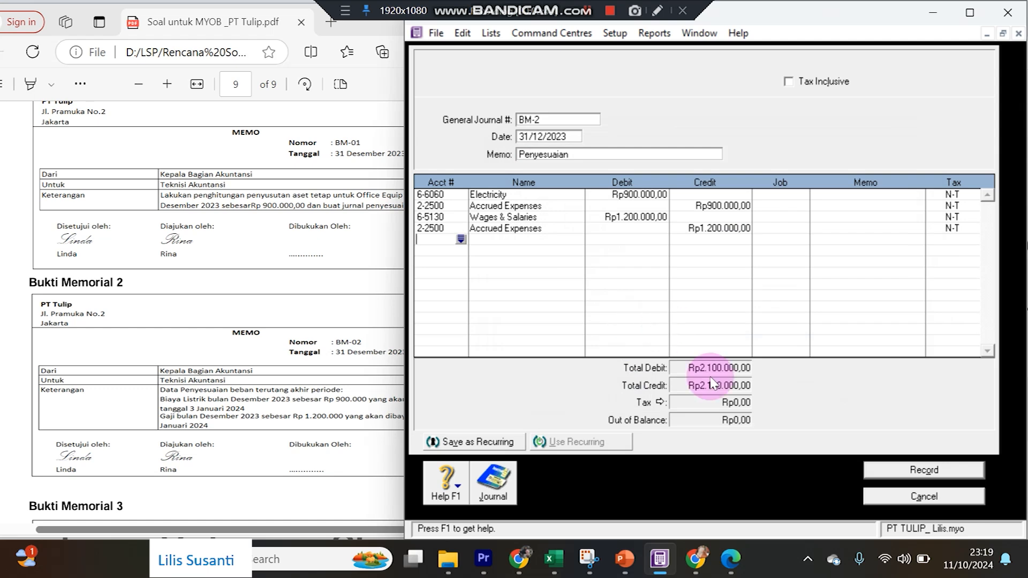
click(873, 472)
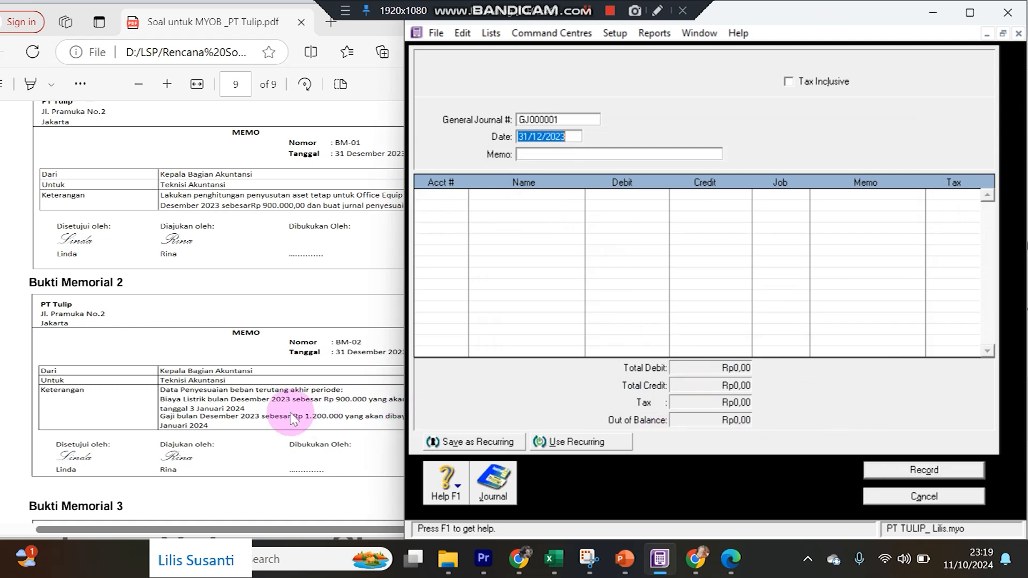
click(286, 406)
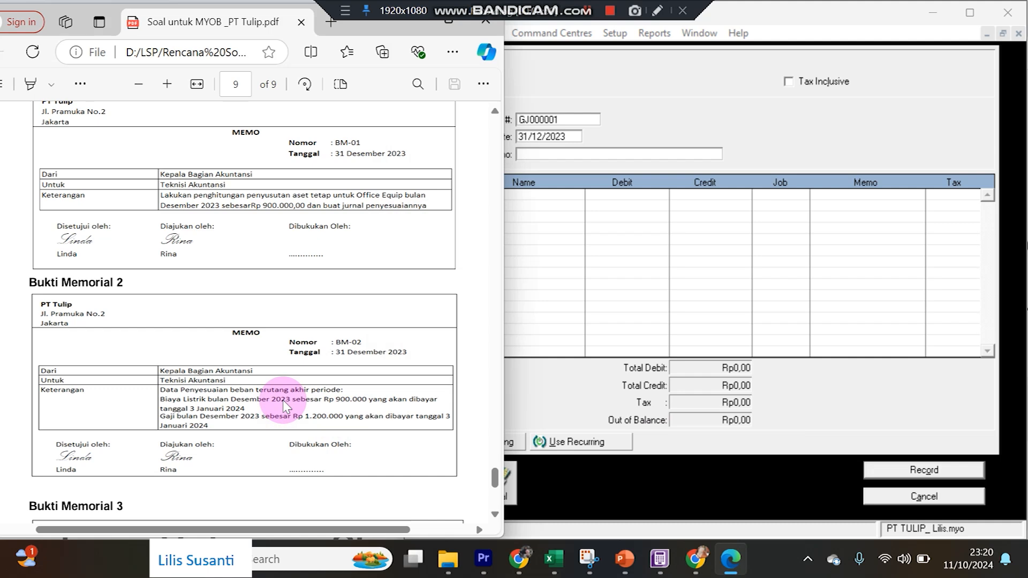
scroll(281, 324, down, 5)
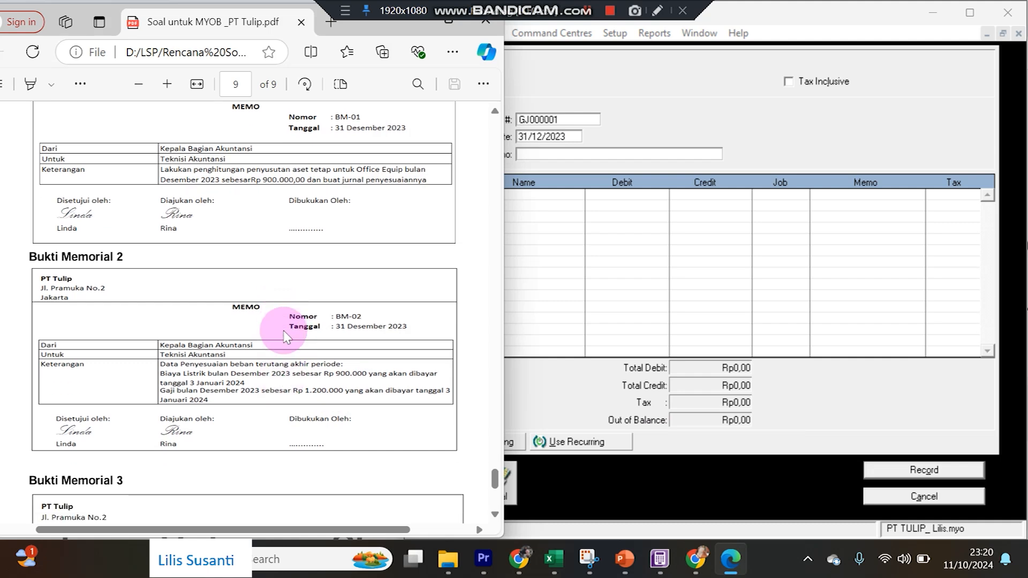
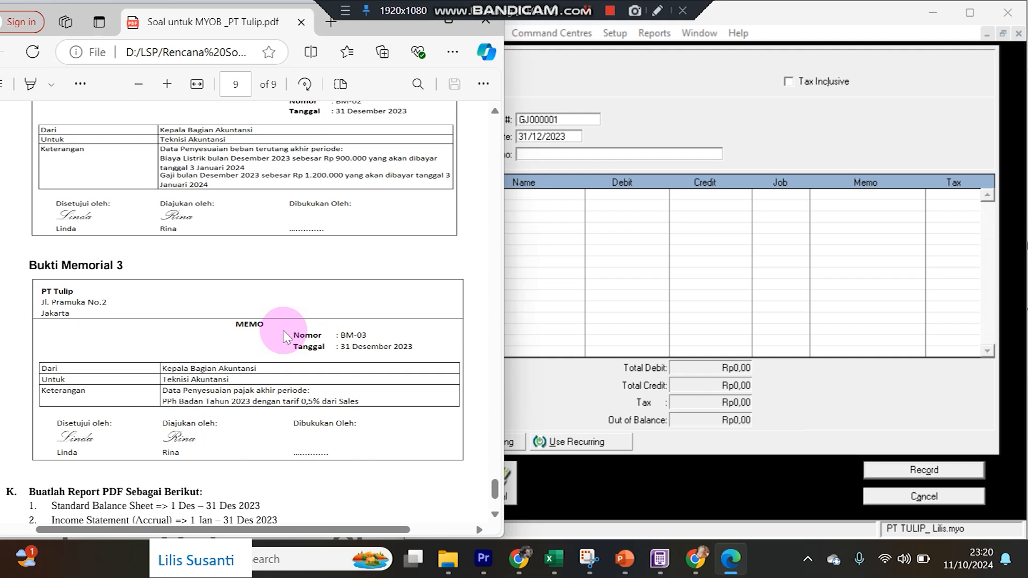
Change the General Journal number to BM-03.
click(534, 157)
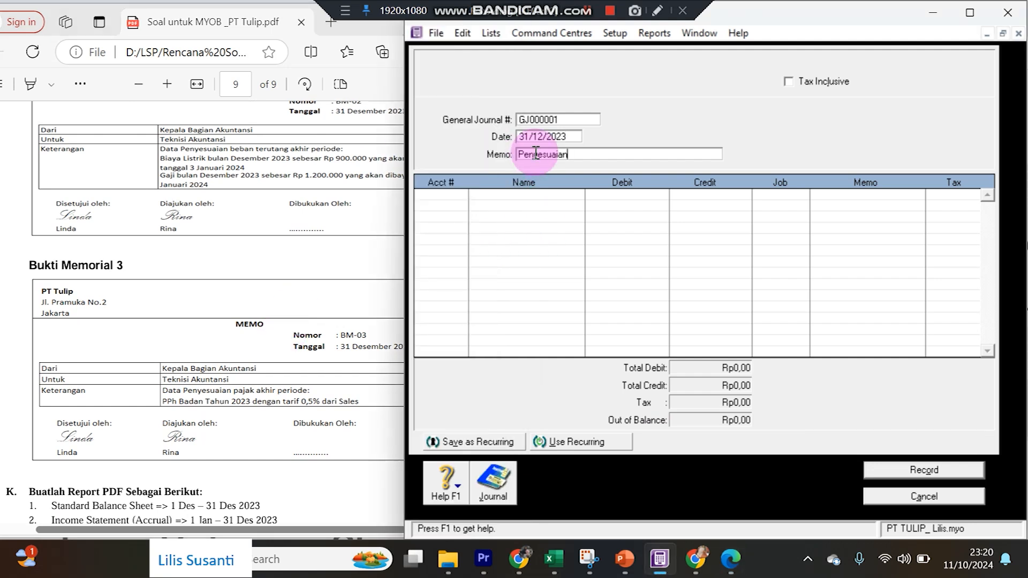
click(574, 117)
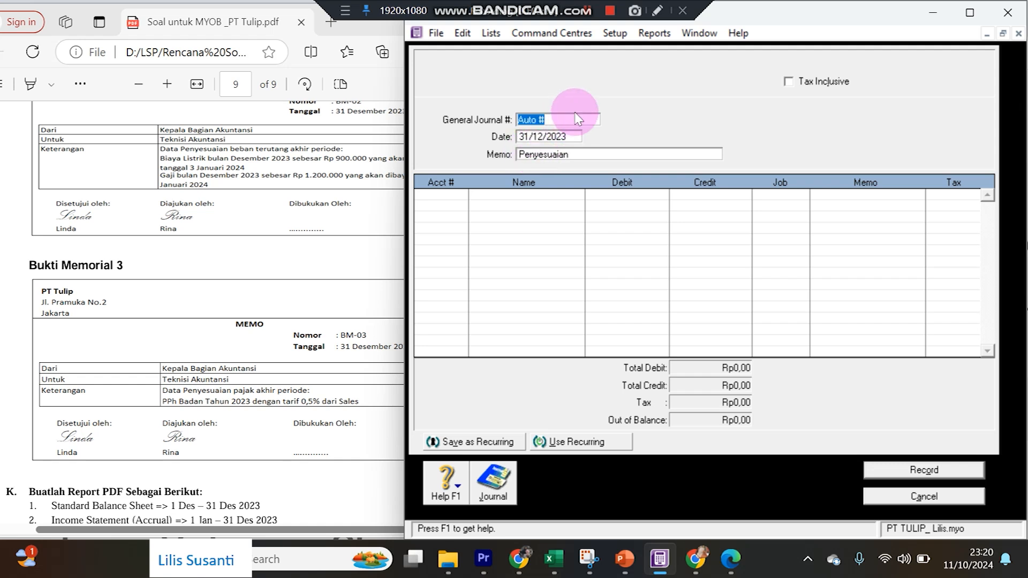
text(BM-03)
Put account 9-2000 Income Tax Expense on the first journal line.
click(458, 207)
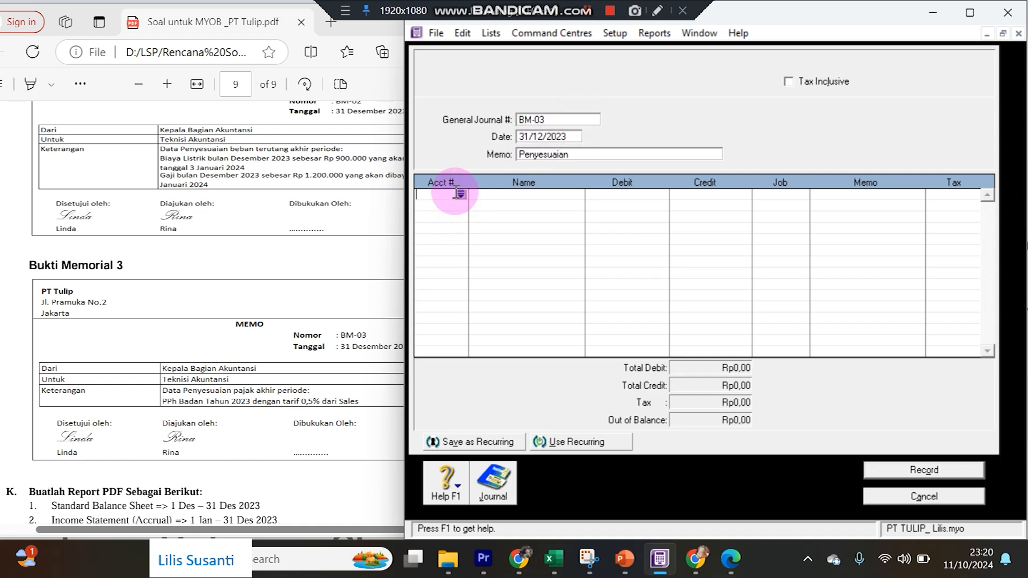
click(461, 195)
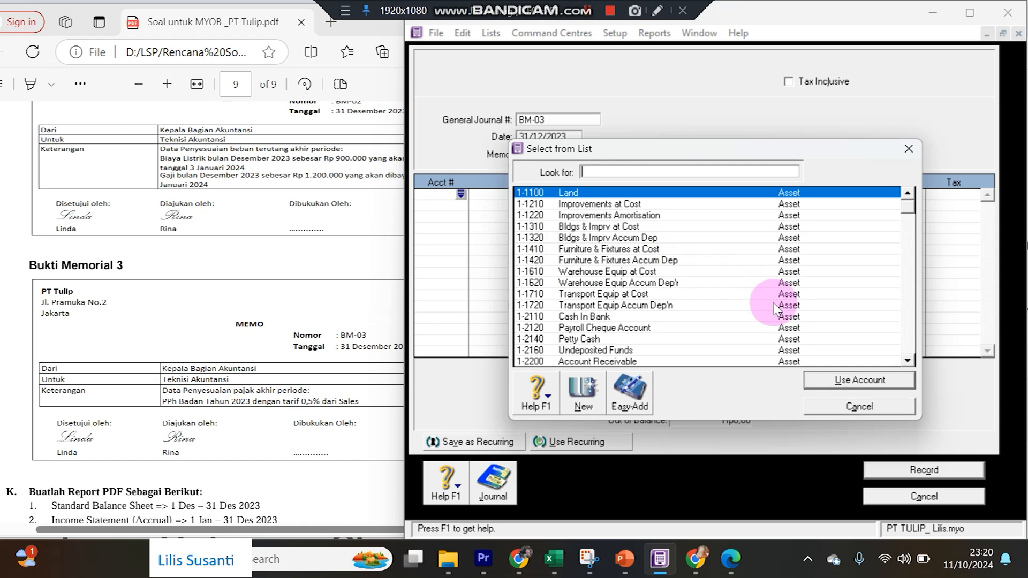
click(909, 347)
click(908, 347)
click(909, 345)
click(907, 344)
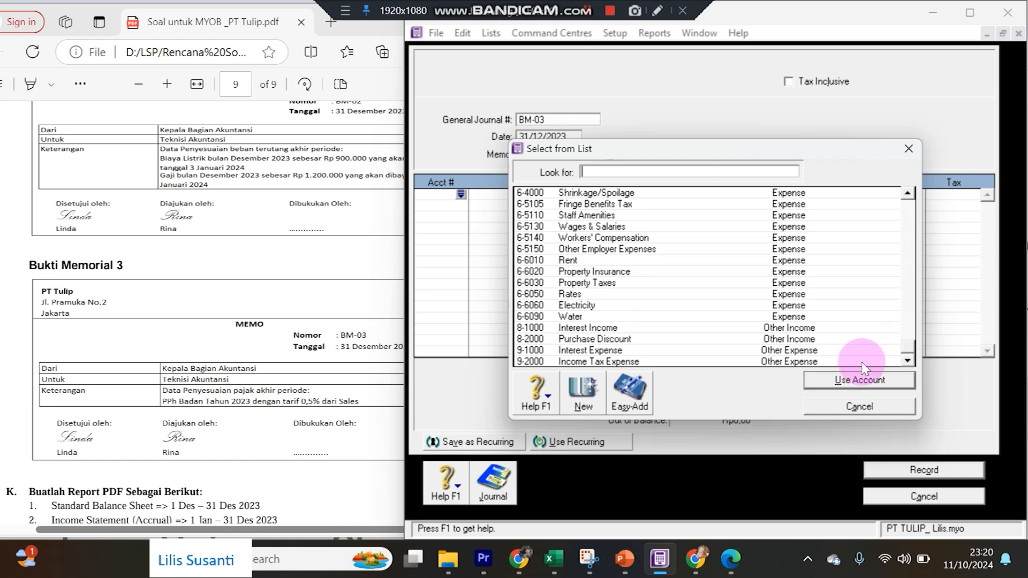
click(614, 362)
double_click(618, 362)
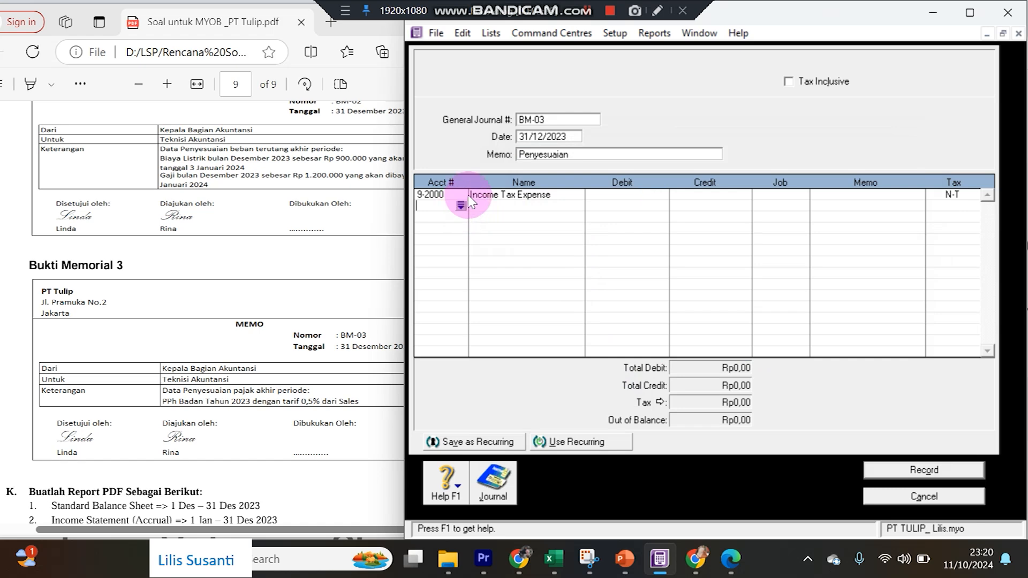
Add 2-2700 Income Tax Payable on the second journal line.
click(461, 212)
click(461, 206)
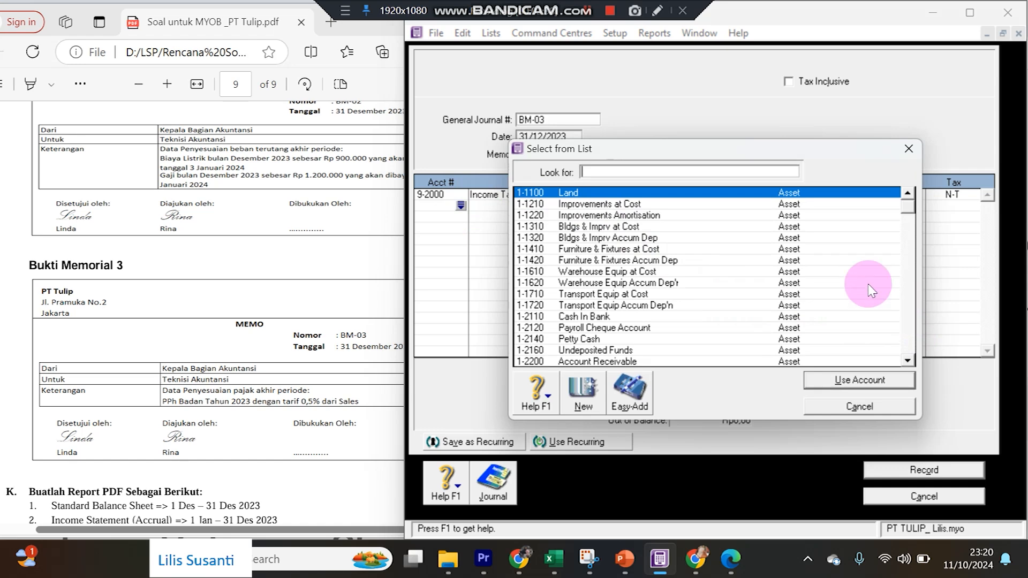
text(2-2700)
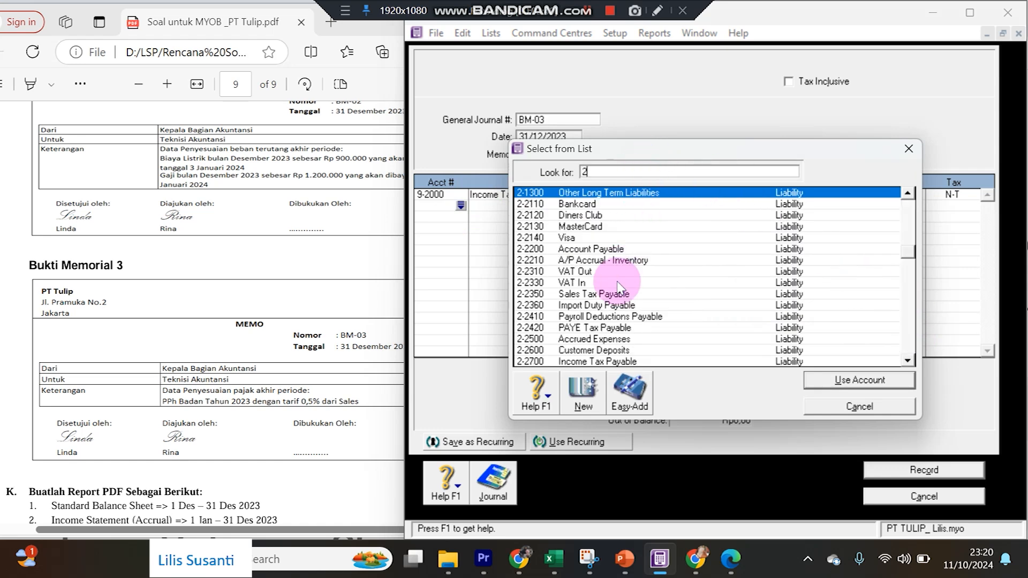
double_click(590, 362)
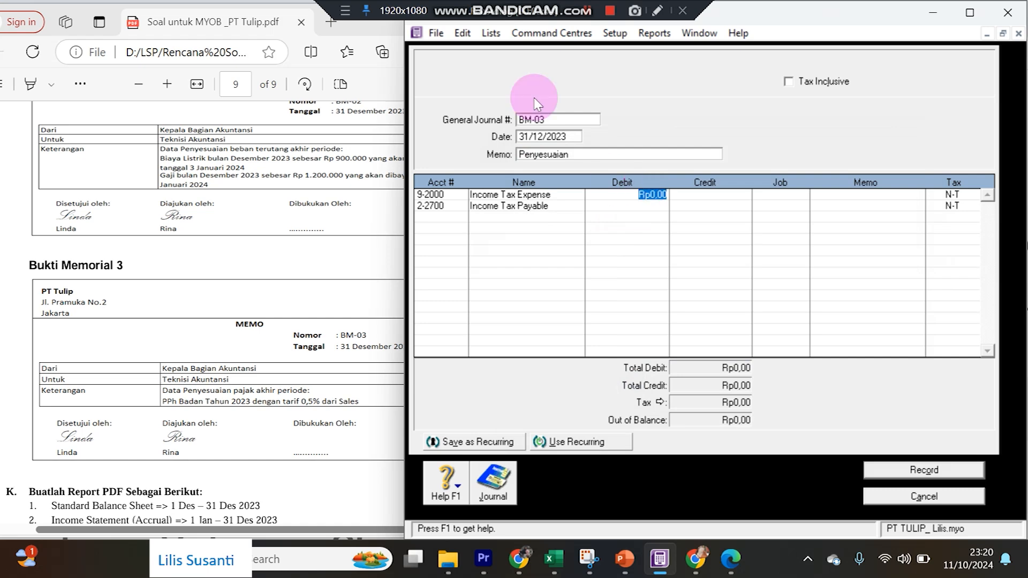
click(519, 37)
mouse_move(525, 50)
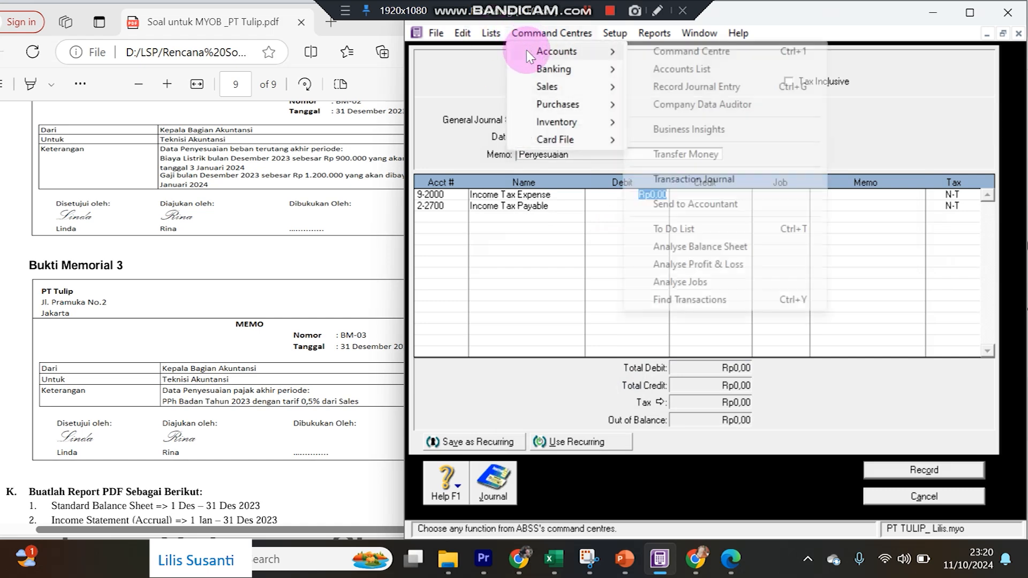
Show the Income accounts in the Accounts List to read the 4-1000 Sales balance of Rp986.000.000,00.
click(660, 66)
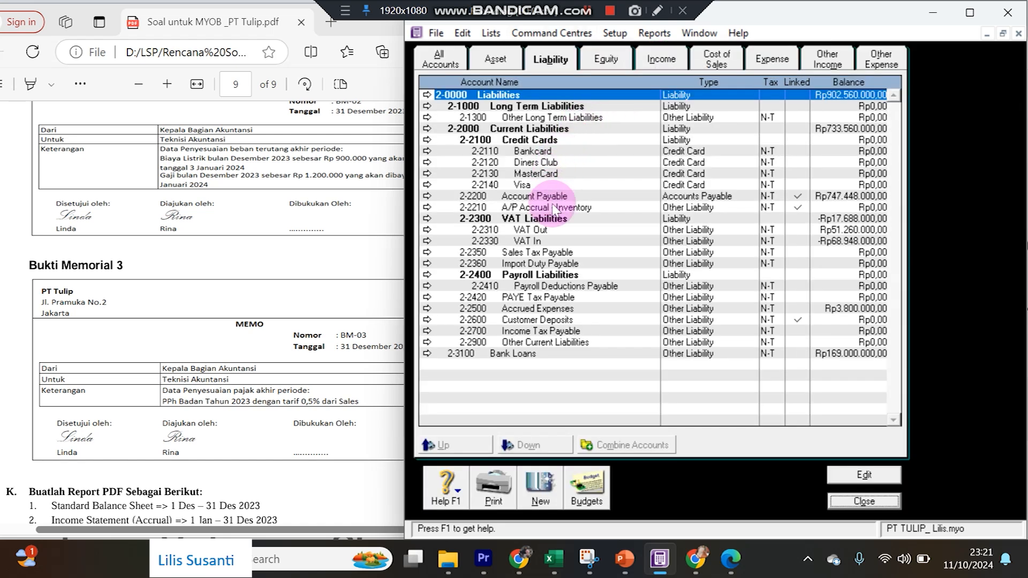
click(661, 60)
click(836, 109)
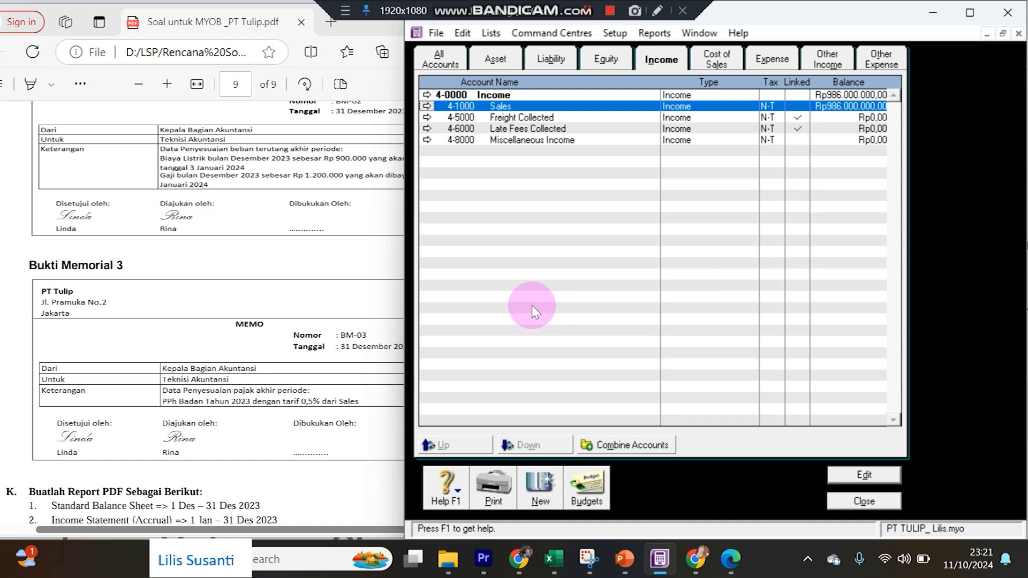
click(263, 546)
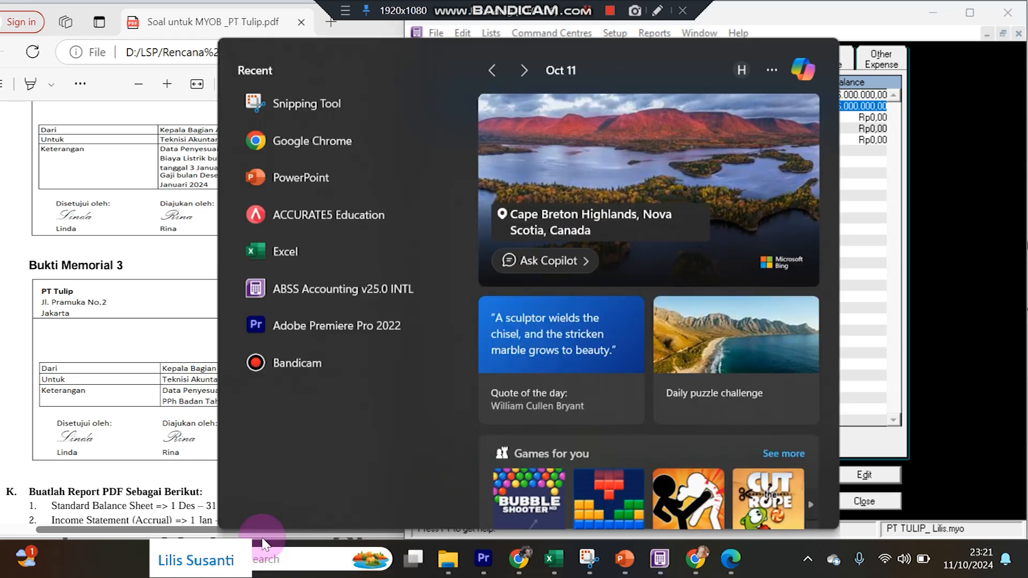
Launch Calculator and enter the 986.000.000 sales amount.
text(c)
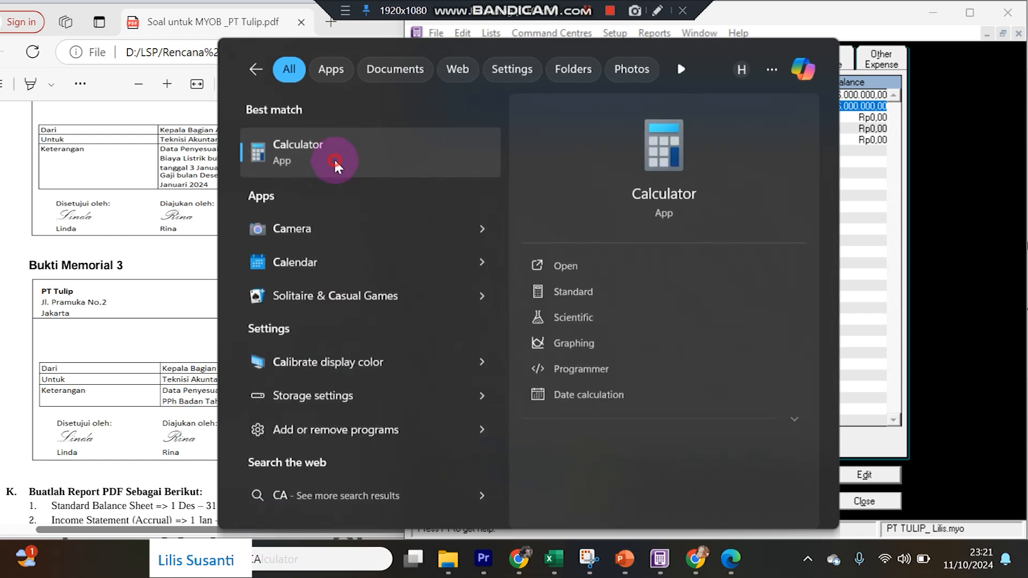
click(333, 158)
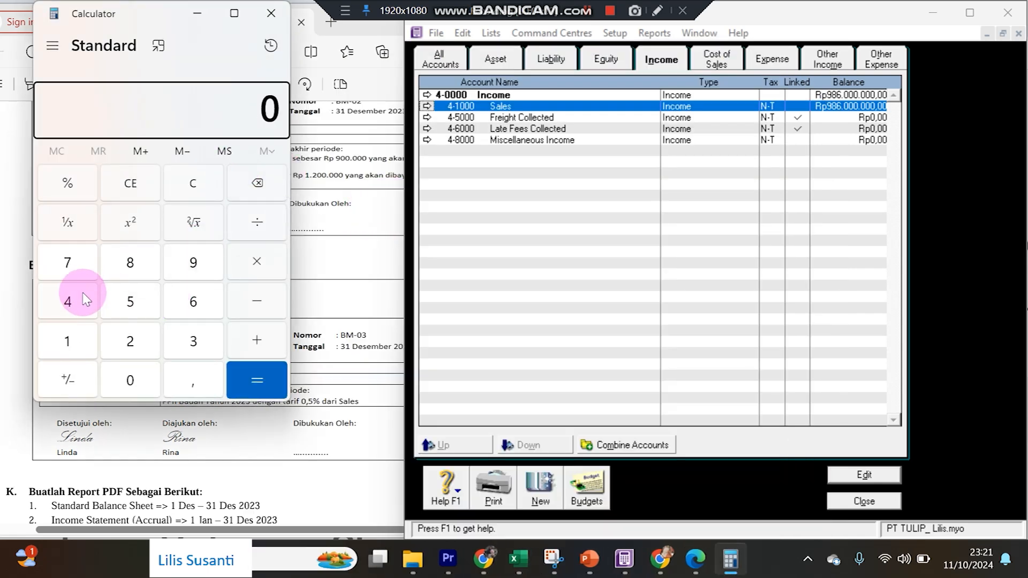
click(191, 265)
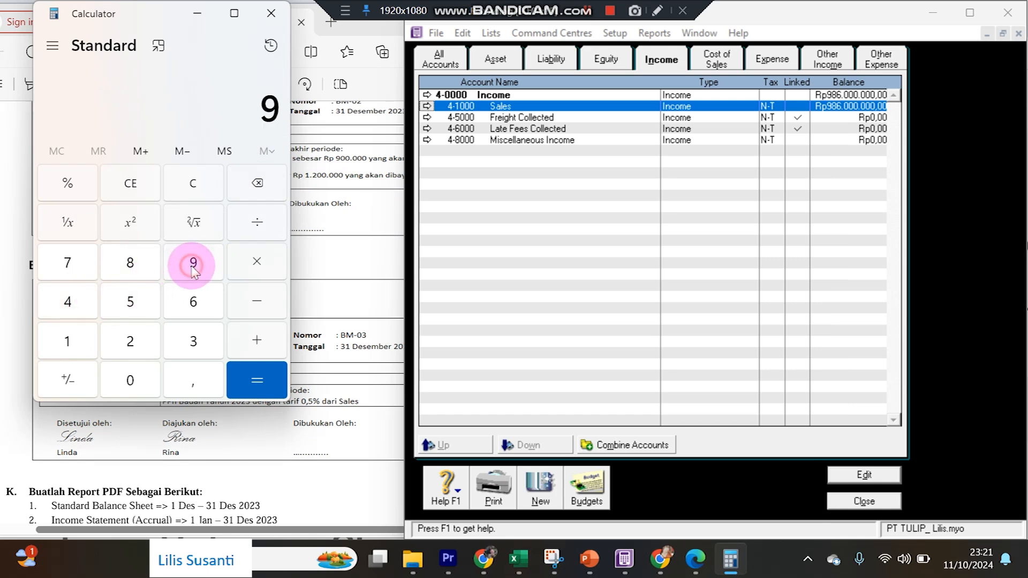
click(136, 271)
click(193, 304)
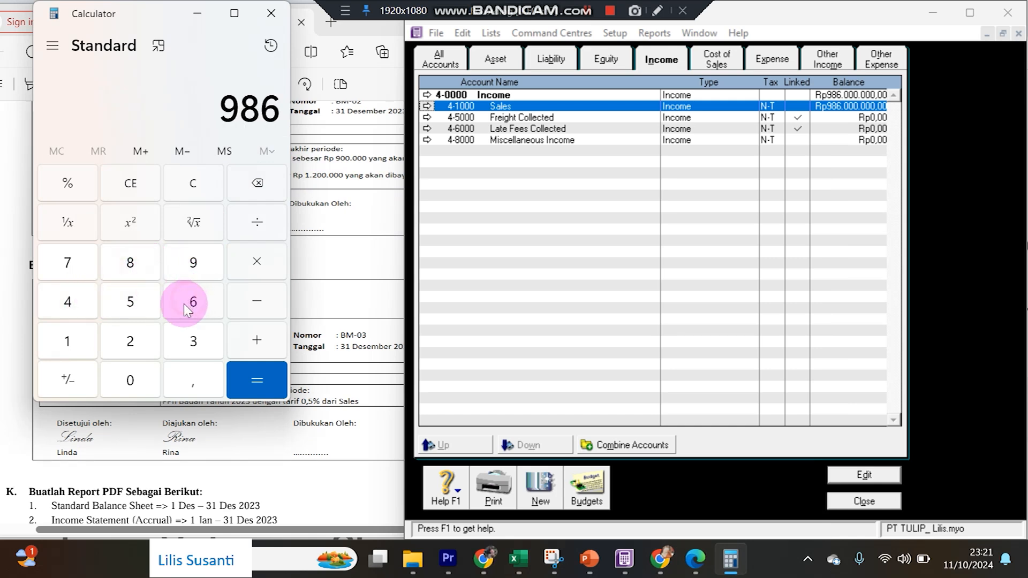
click(131, 383)
click(131, 383)
click(132, 382)
click(131, 383)
click(131, 383)
click(131, 382)
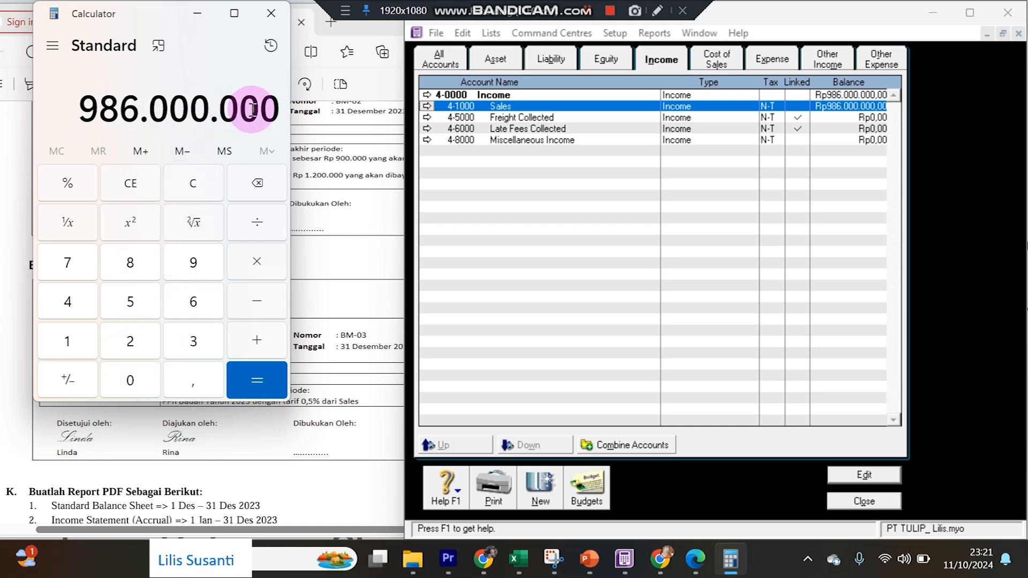
Multiply it by 0,5% to get 4.930.000 income tax.
click(242, 267)
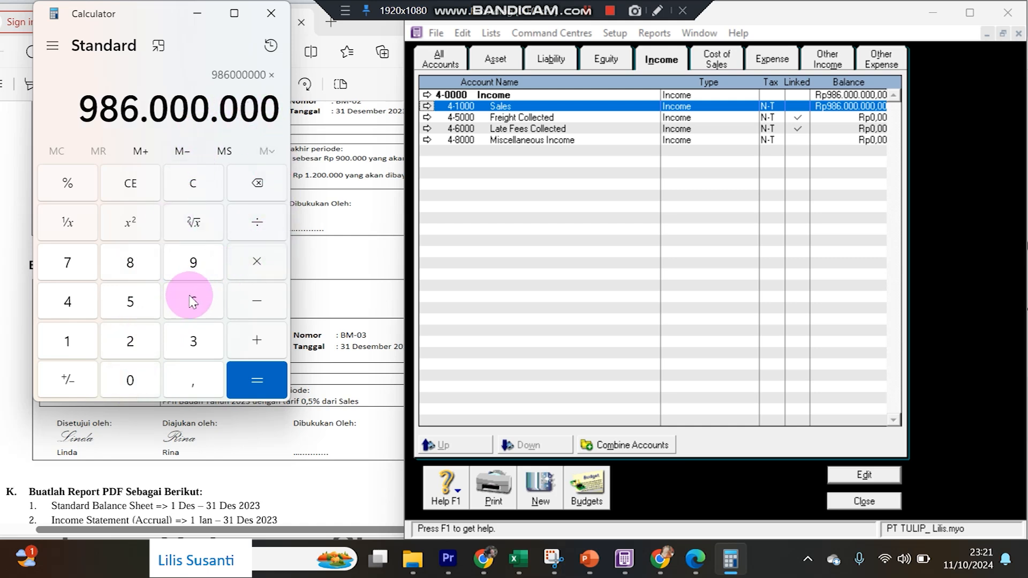
click(132, 383)
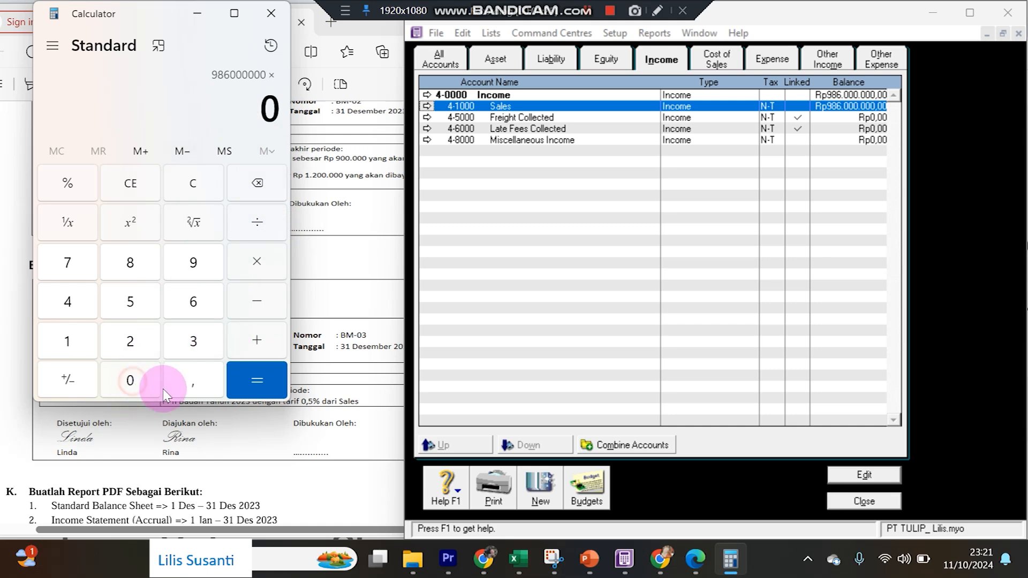
click(190, 382)
click(127, 306)
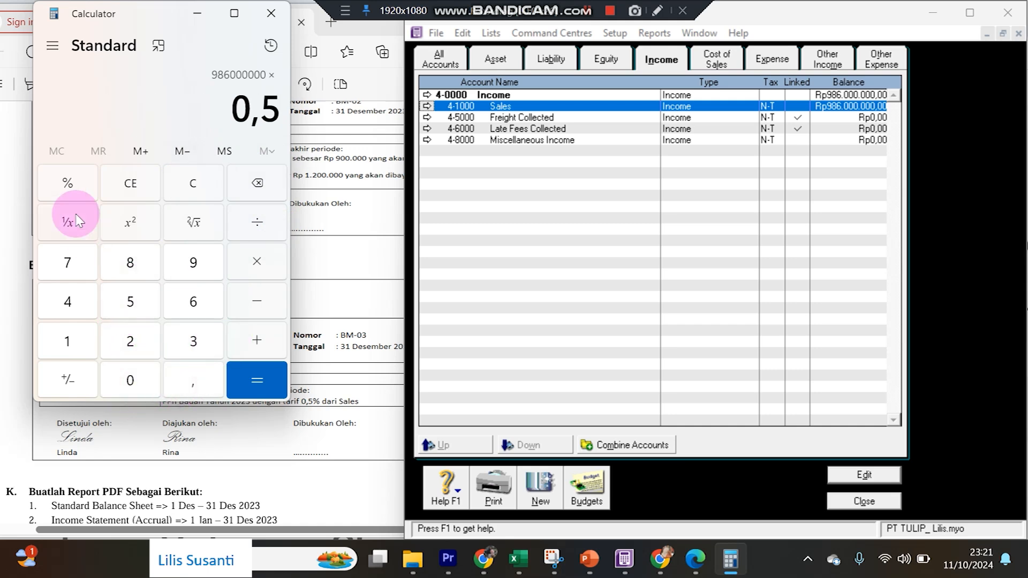
click(67, 182)
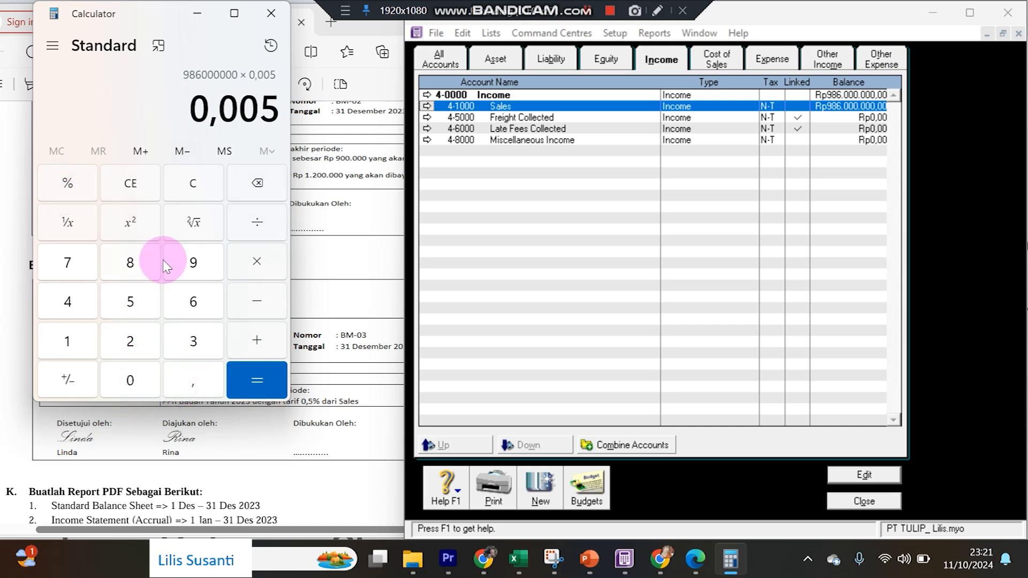
click(242, 378)
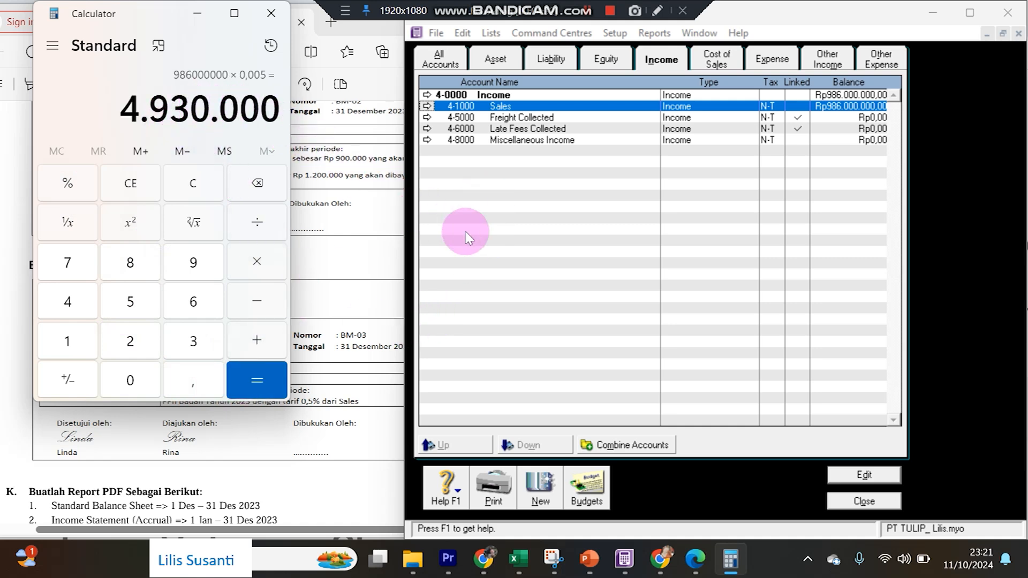
click(851, 503)
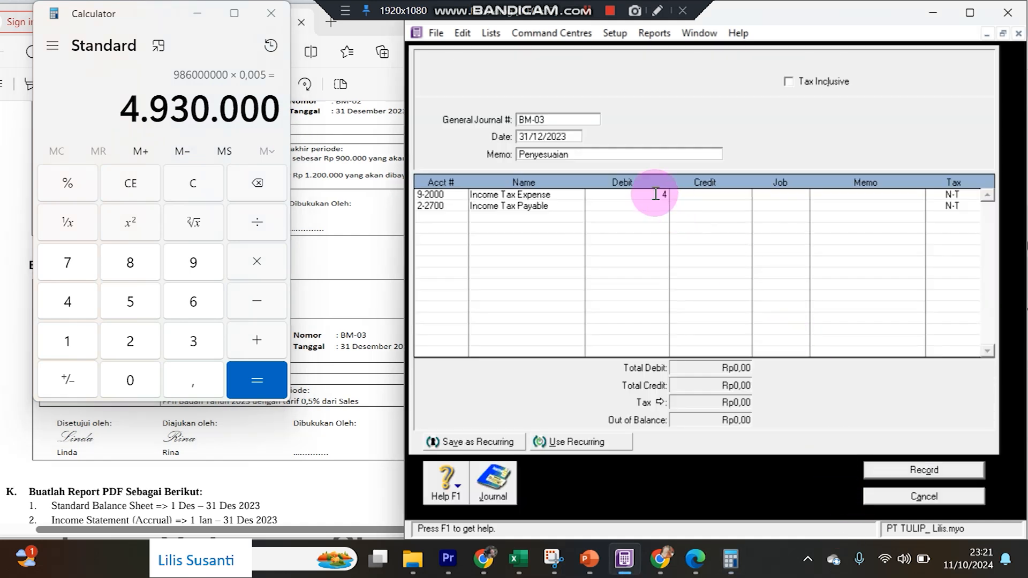
Debit 9-2000 and credit 2-2700 Rp4.930.000,00, record BM-03, and close the journal.
text(4930000)
key(Return)
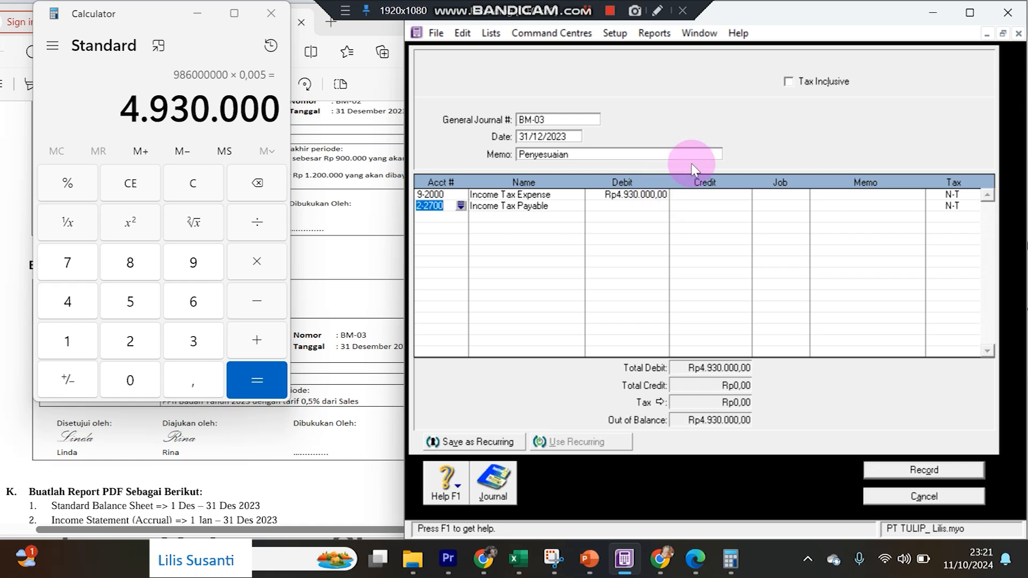
click(708, 206)
key(Return)
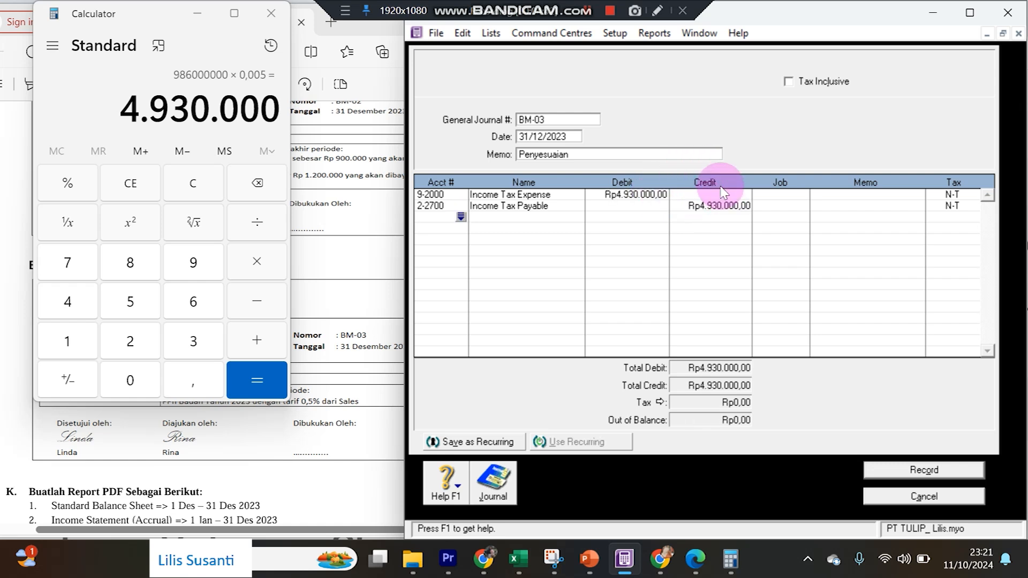
click(920, 469)
click(924, 495)
Check the assignment PDF for the required reports.
click(349, 434)
scroll(349, 408, down, 2)
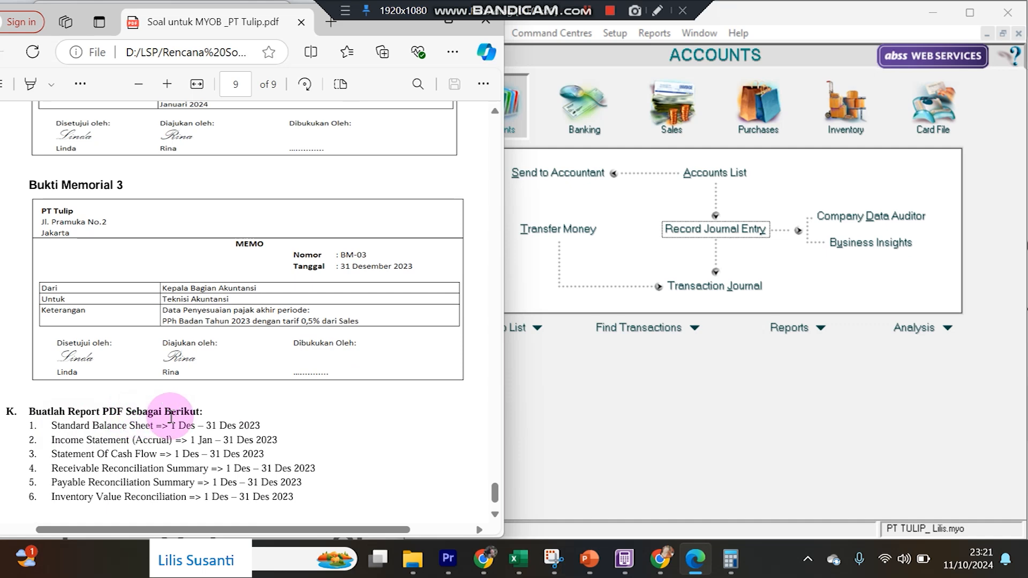
click(571, 444)
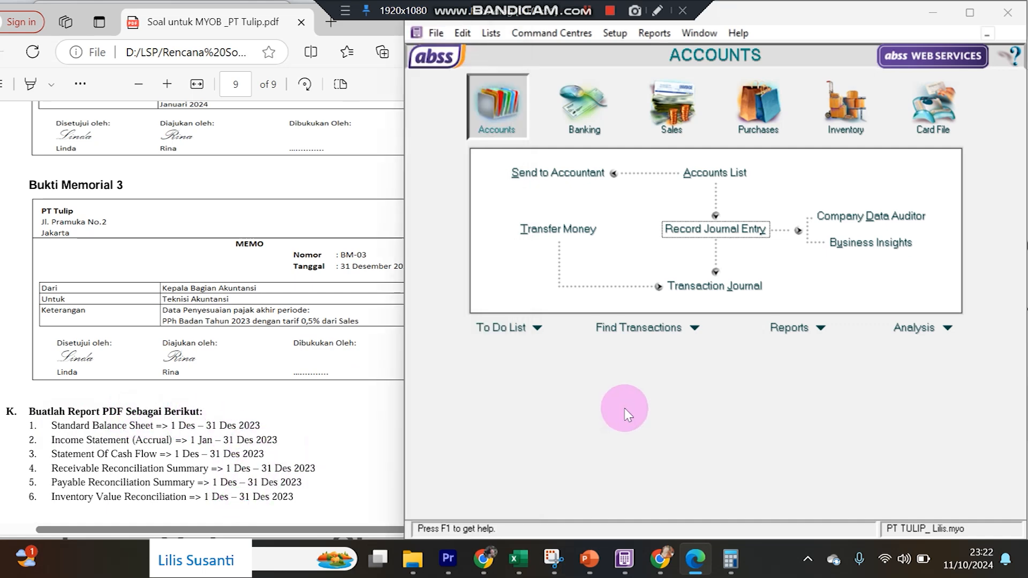
Save the Standard Balance Sheet as of 31/12/2023 as a PDF named Standard Balance Sheet.
click(787, 328)
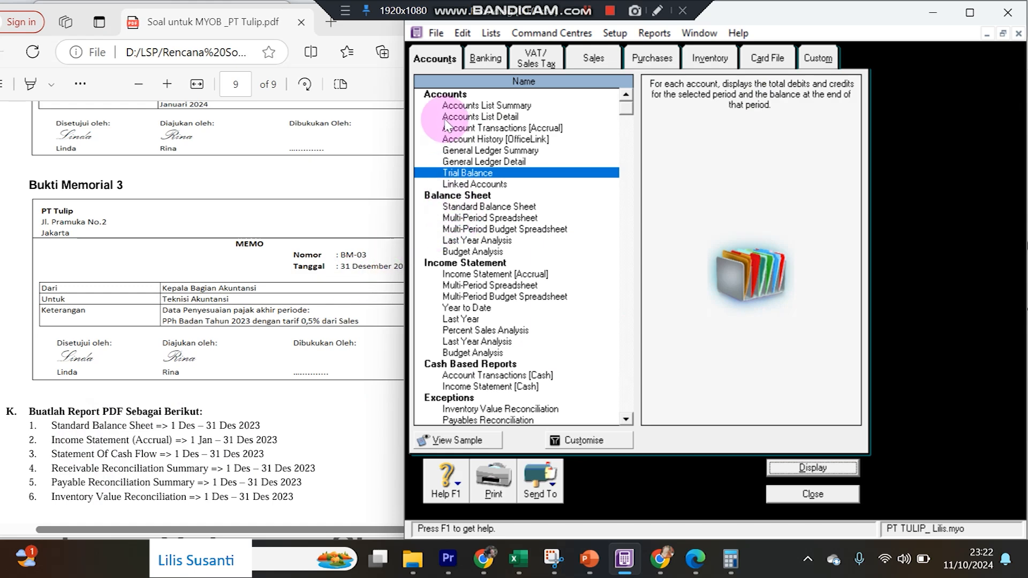
click(782, 493)
click(782, 332)
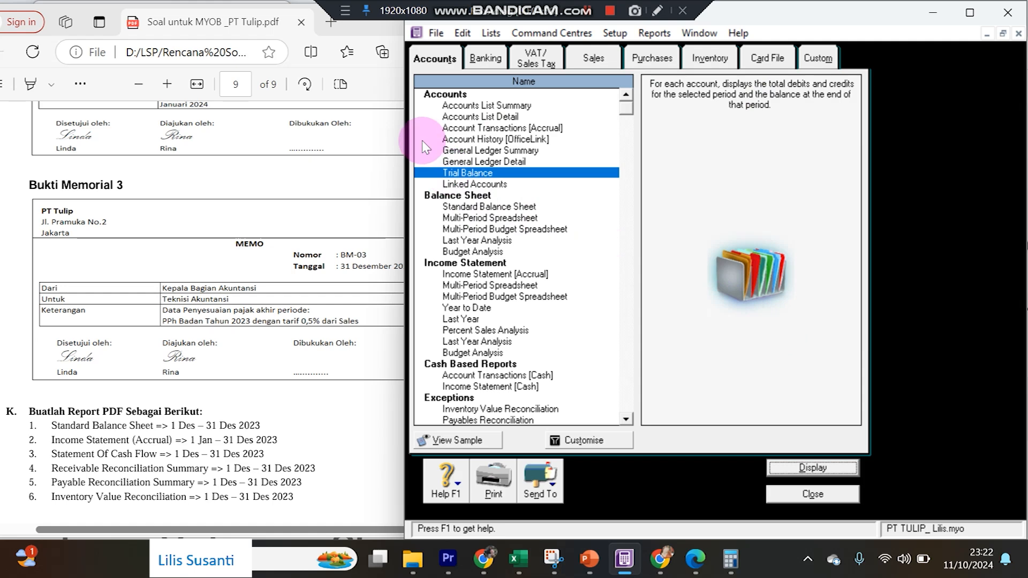
click(457, 206)
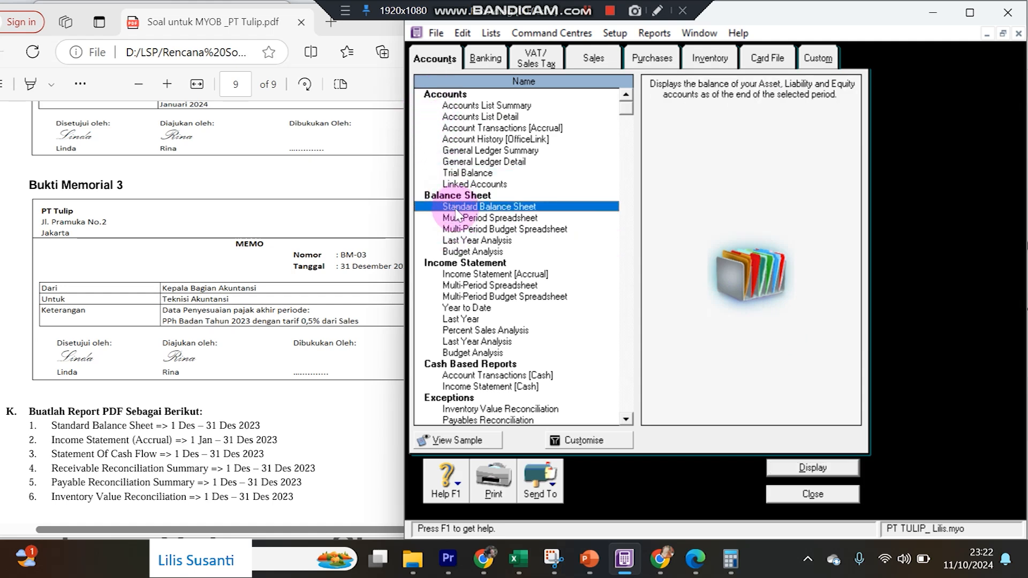
double_click(457, 209)
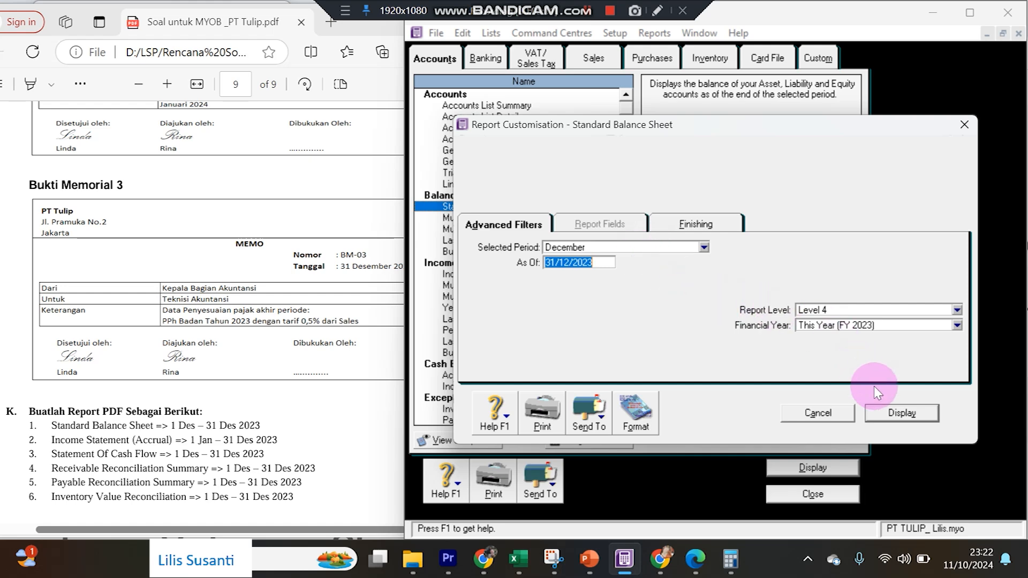
click(889, 416)
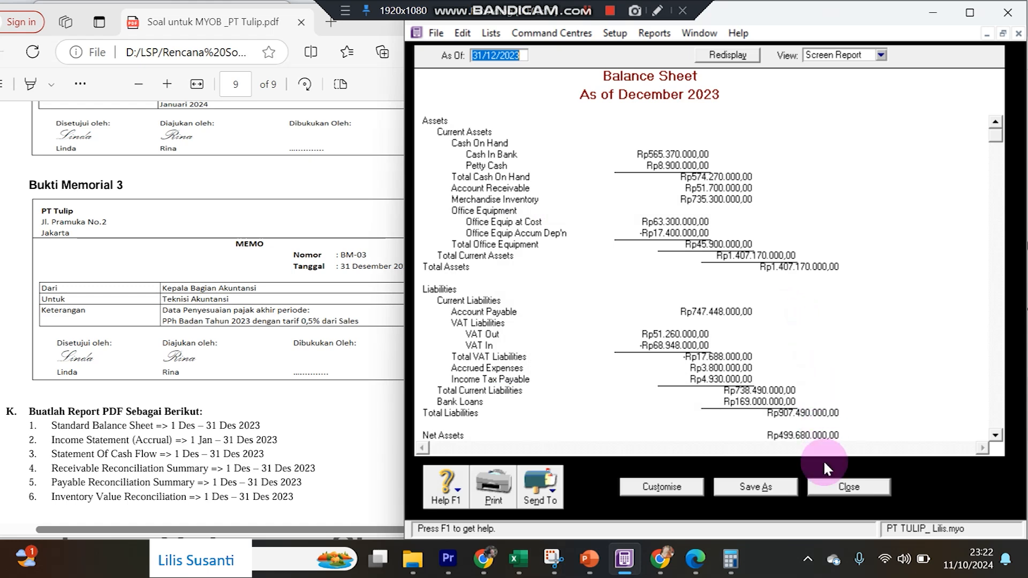
click(554, 497)
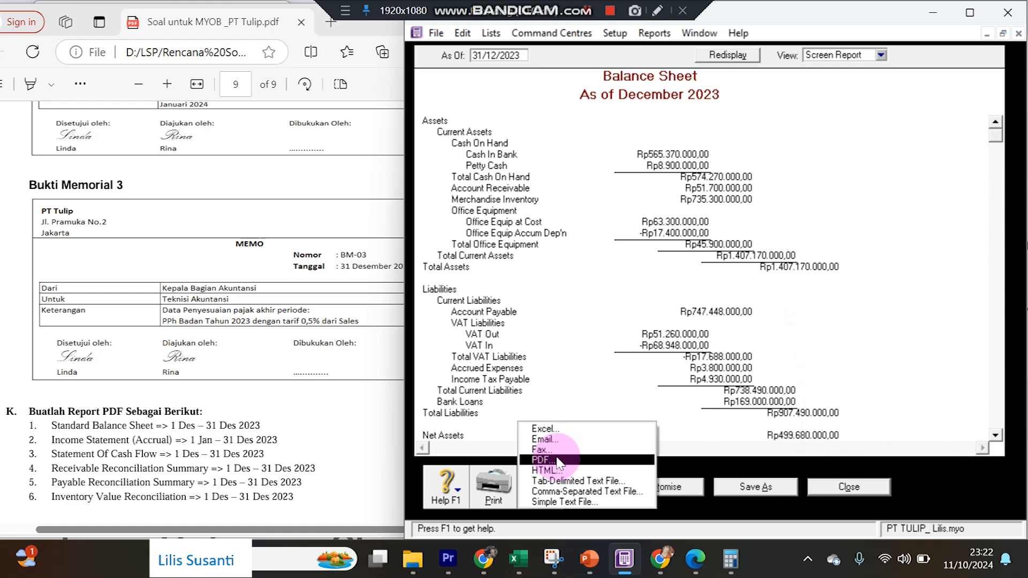
click(557, 451)
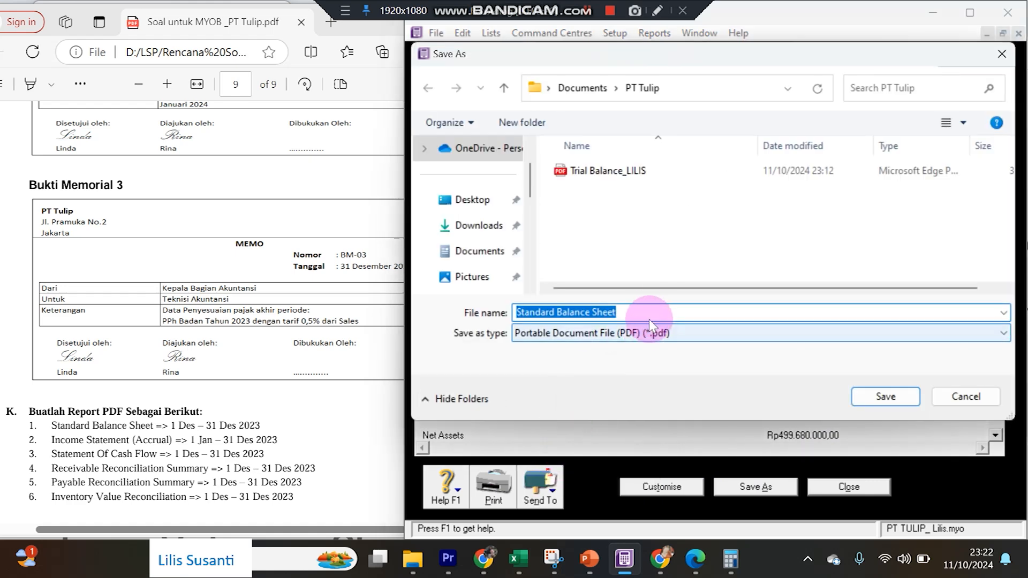
click(876, 399)
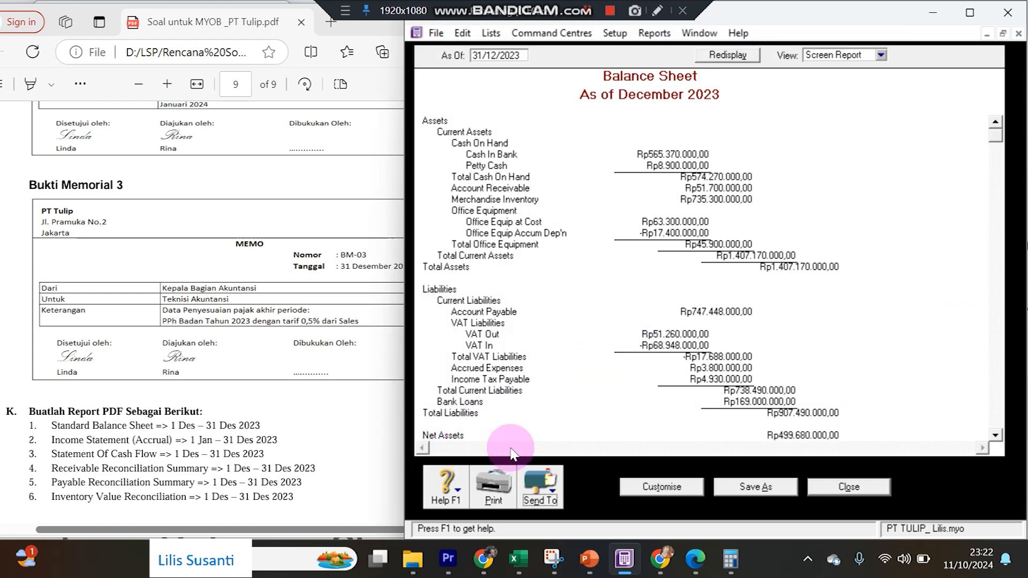
key(Escape)
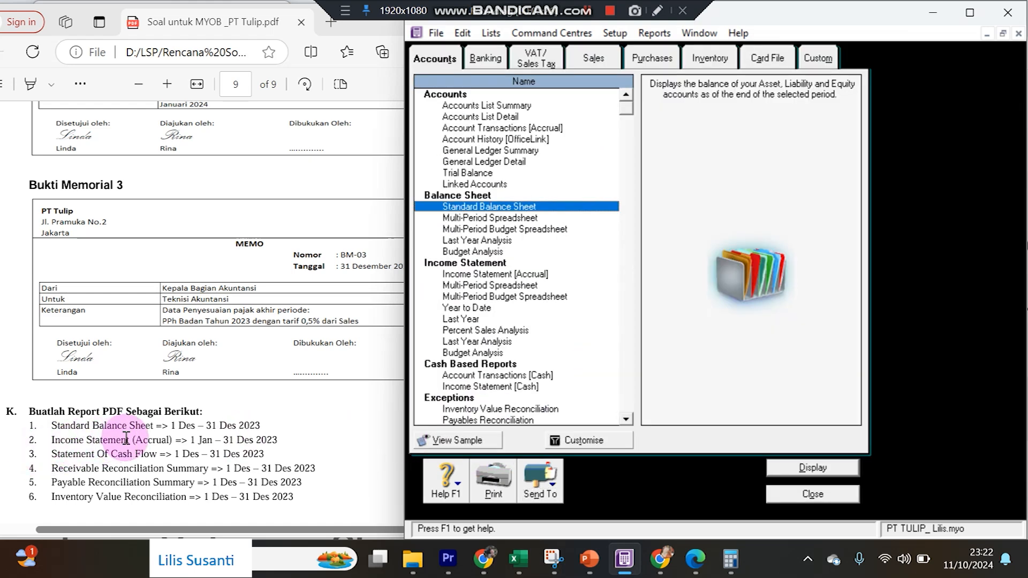
Save the January–December 2023 Income Statement [Accrual], net profit Rp169.170.000,00, as a PDF.
click(475, 276)
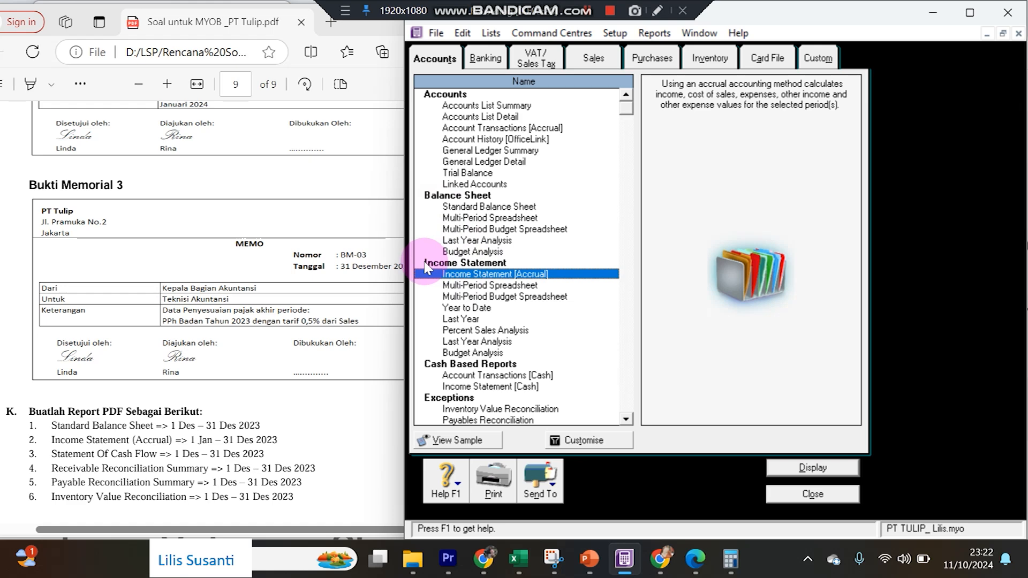
double_click(535, 274)
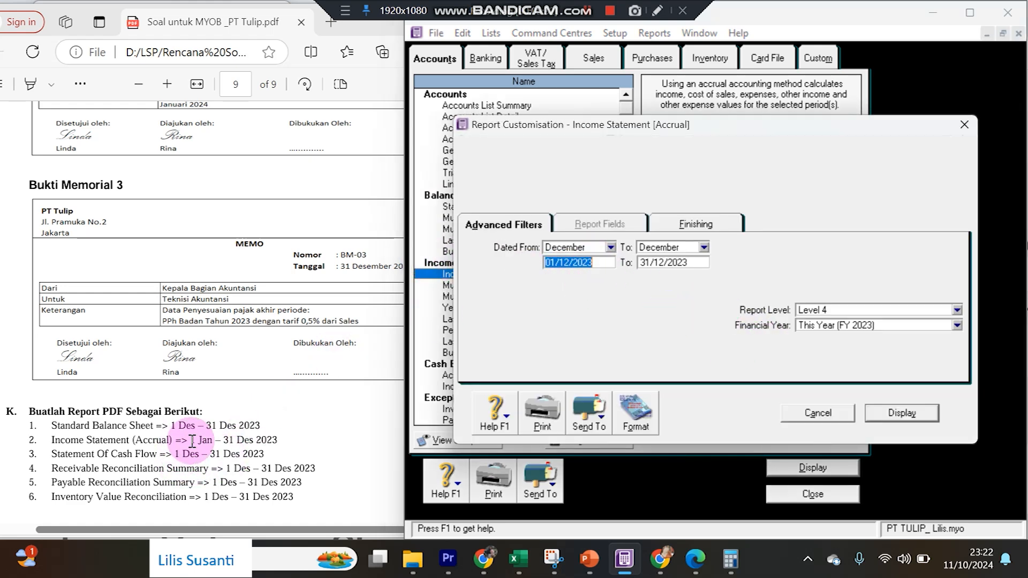
click(611, 248)
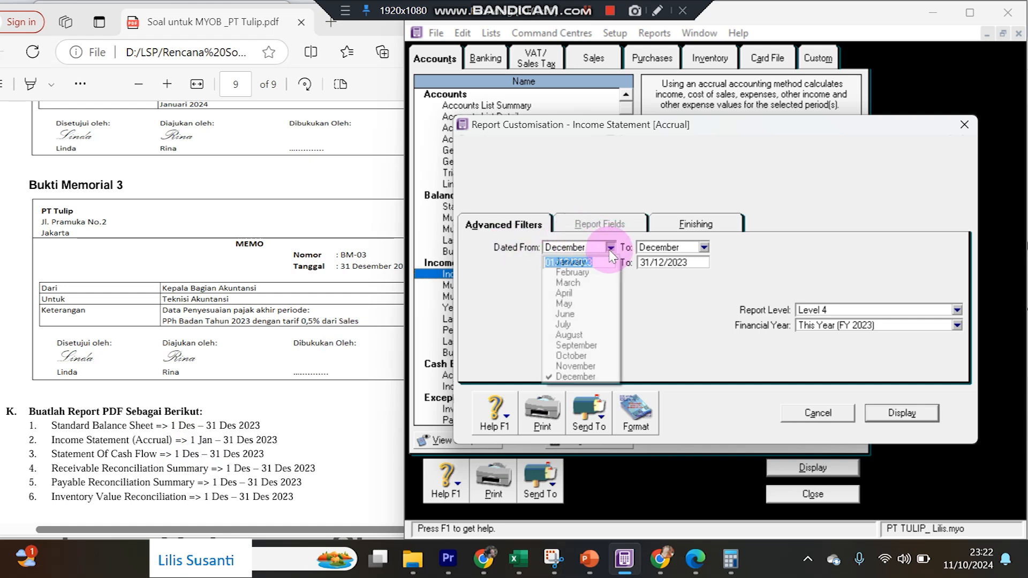
click(601, 259)
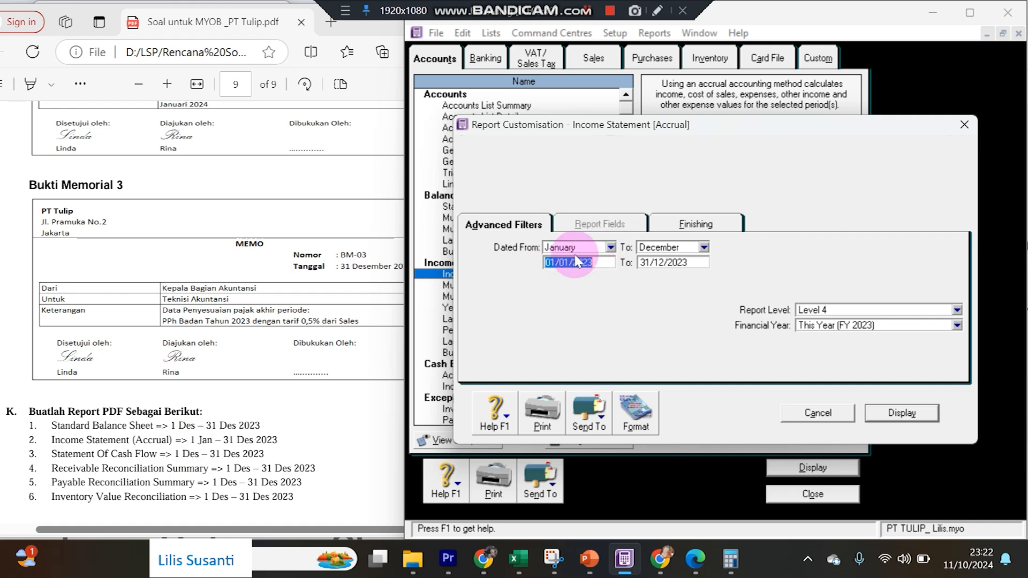
click(899, 413)
scroll(824, 321, down, 4)
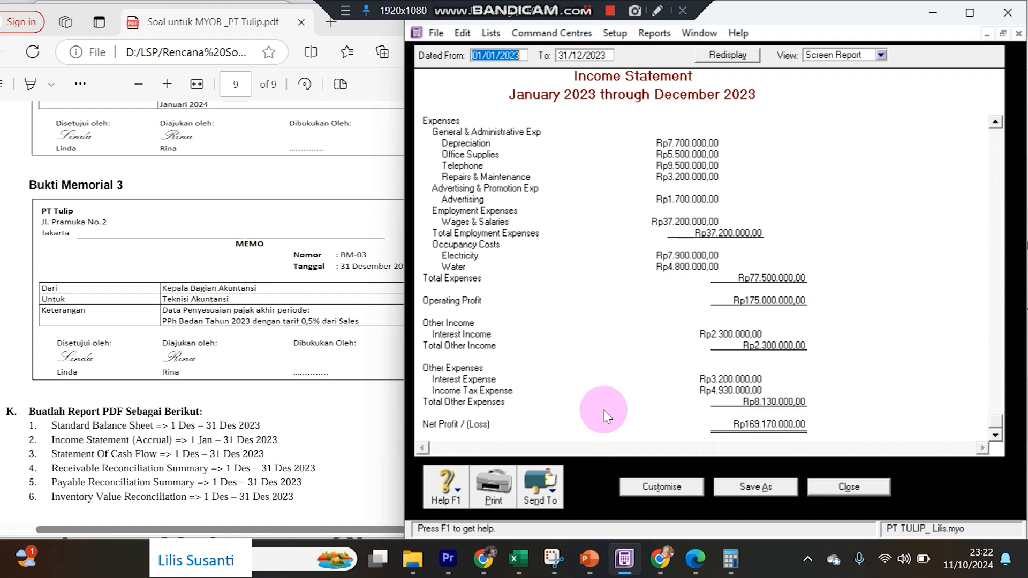
click(539, 488)
click(554, 461)
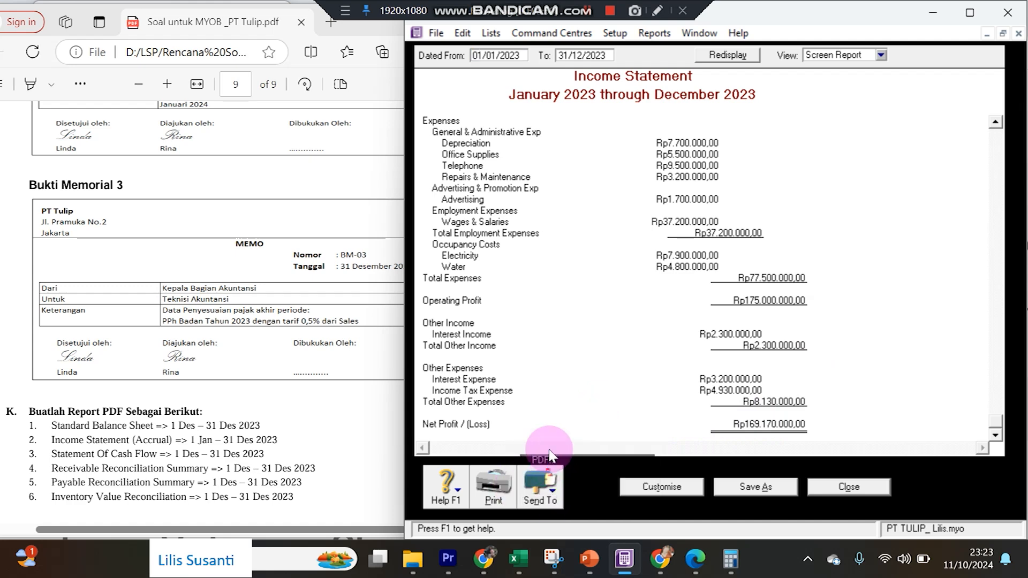
click(857, 397)
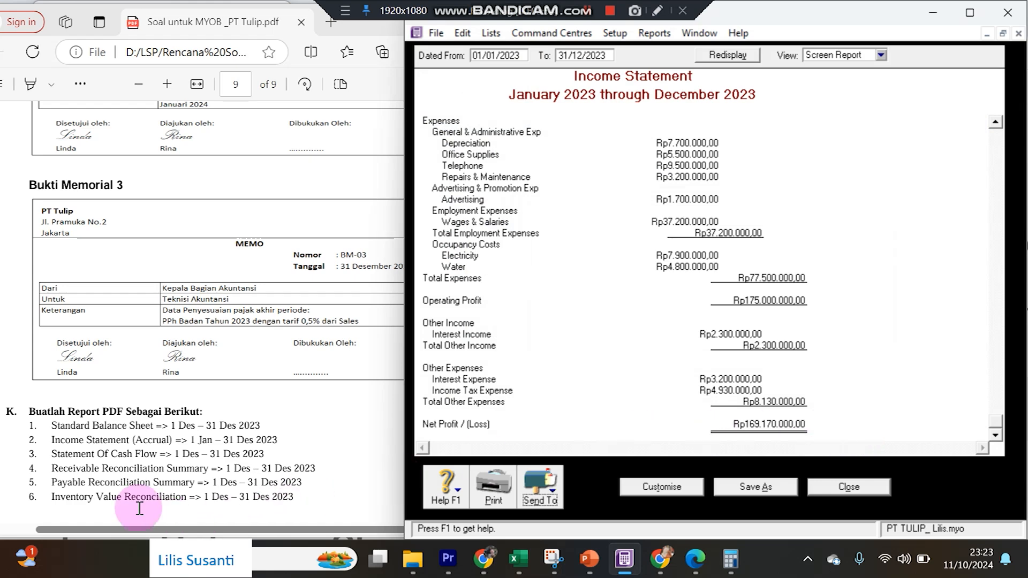
click(841, 488)
Save the December 2023 Statement of Cash Flow, ending cash Rp574.270.000,00, as a PDF.
click(485, 59)
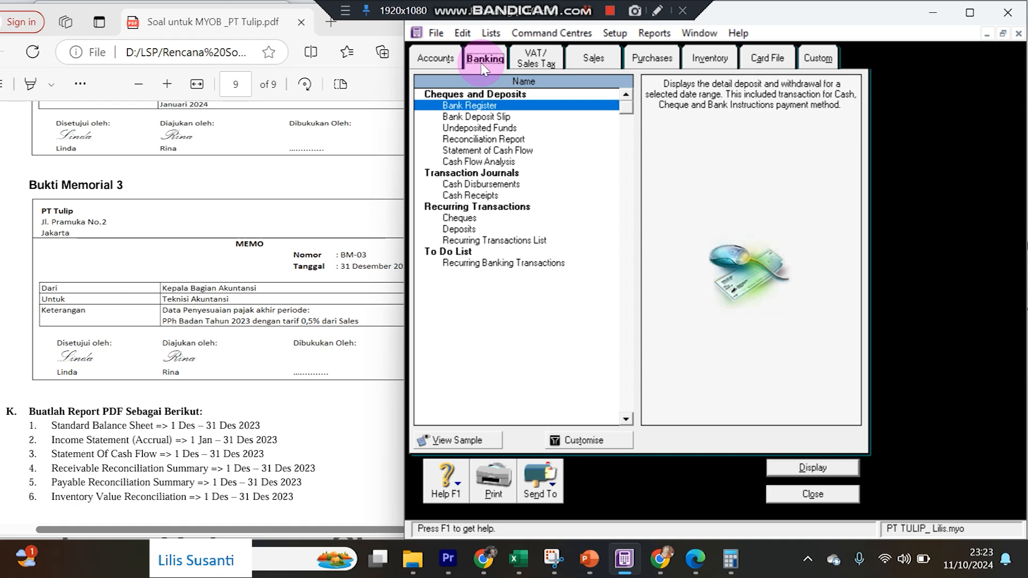
click(458, 151)
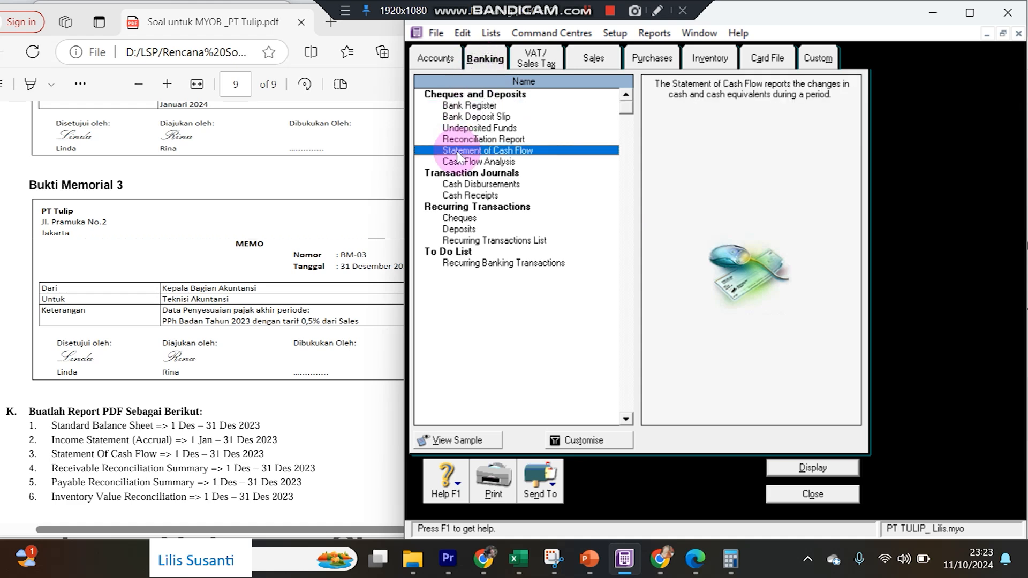
double_click(459, 151)
click(590, 250)
click(572, 377)
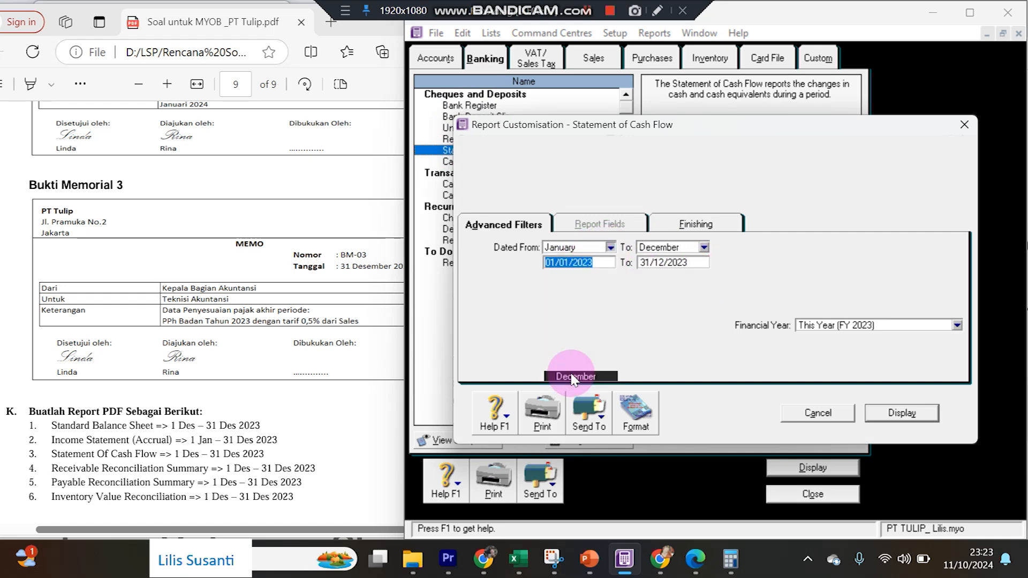
click(903, 414)
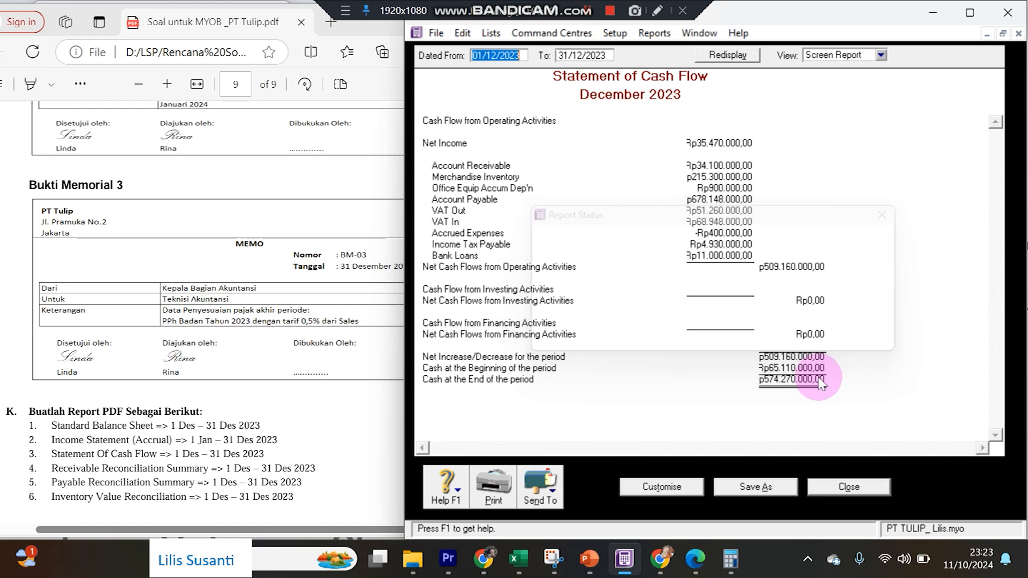
click(538, 490)
click(543, 467)
click(886, 396)
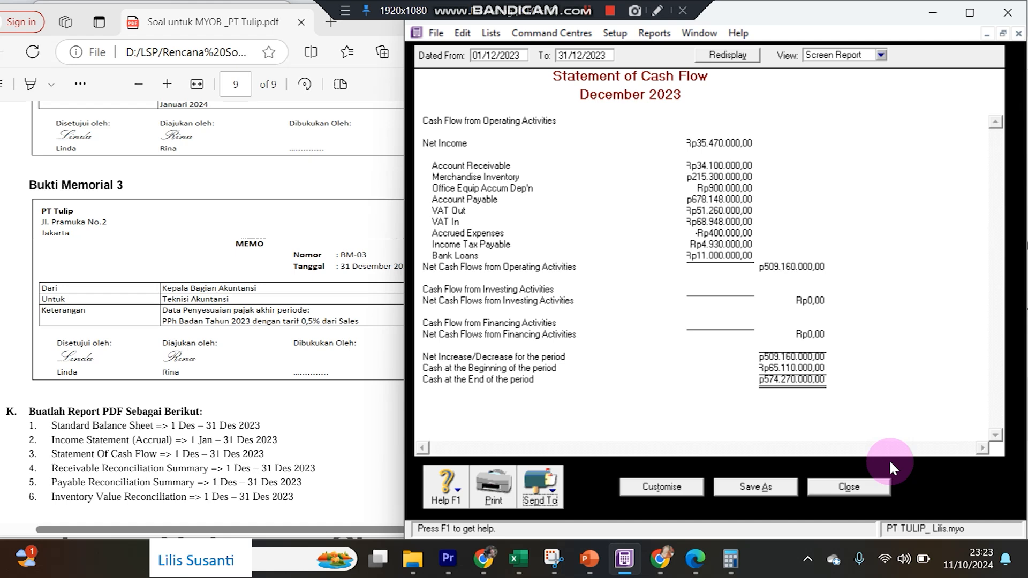
click(850, 487)
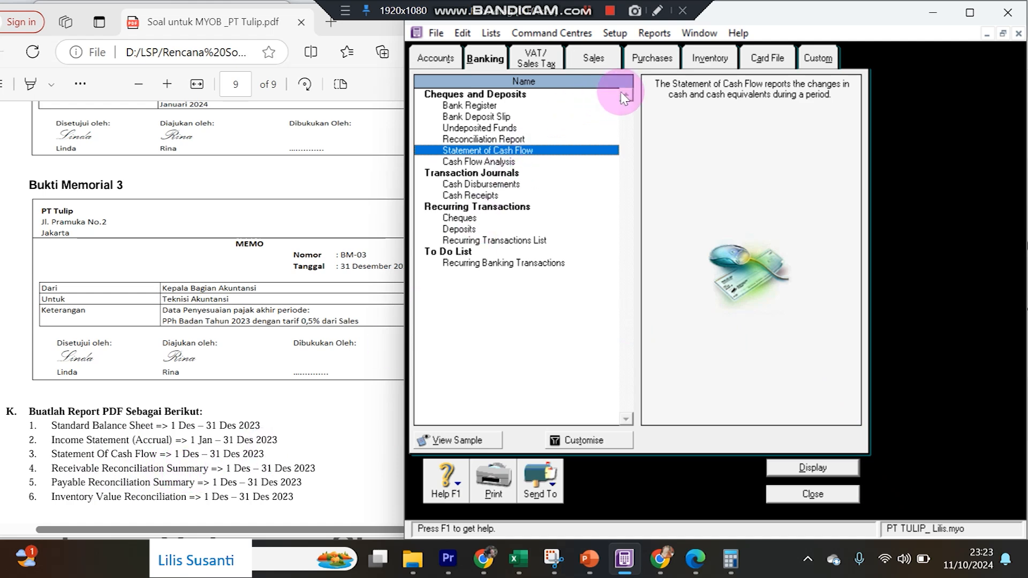
click(593, 58)
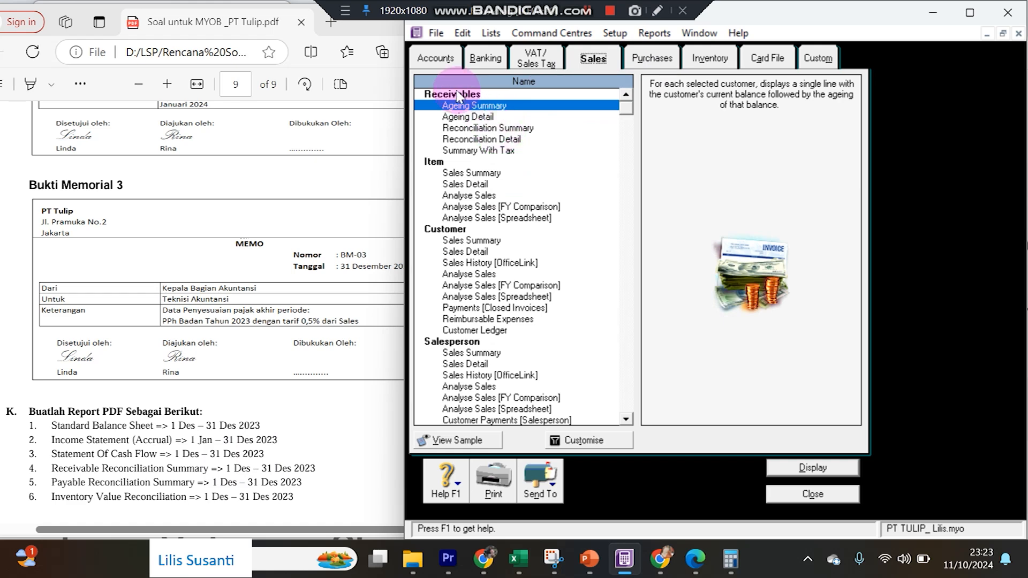
Save the 31/12/2023 receivables Reconciliation Summary, total Rp51.700.000,00, as PDF 'Receivable Reconciliation Summary'.
click(458, 128)
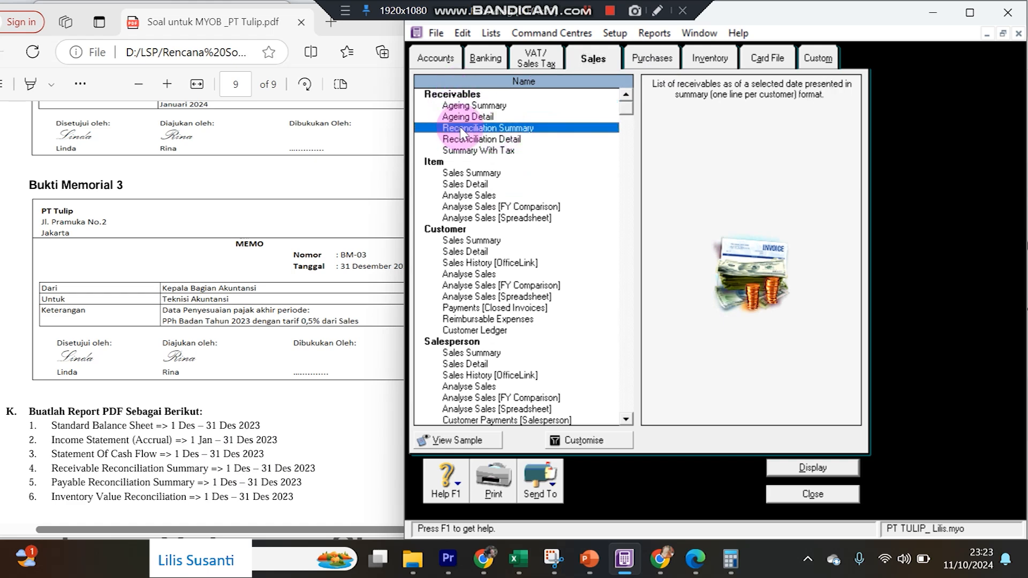
double_click(461, 130)
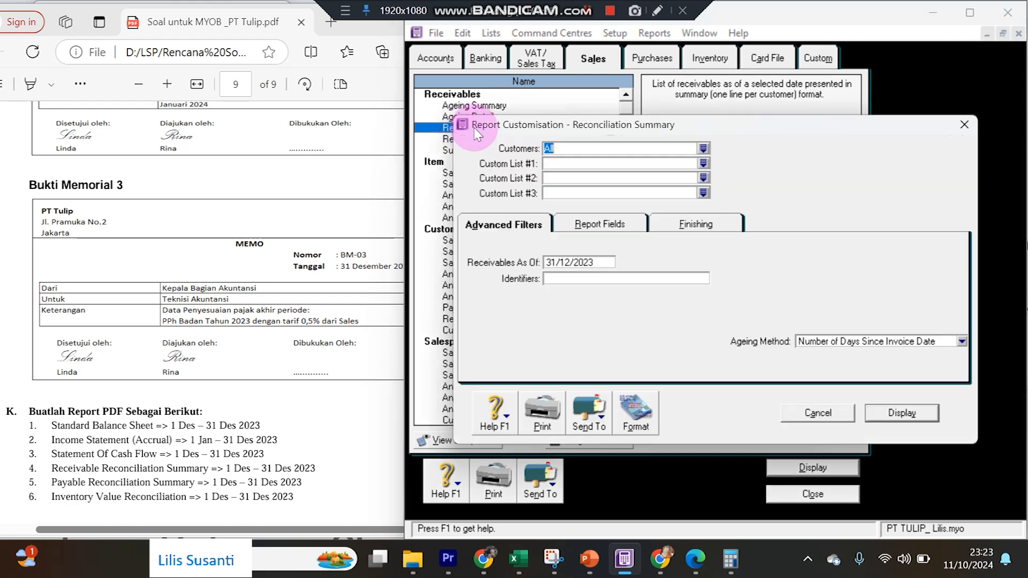
click(889, 413)
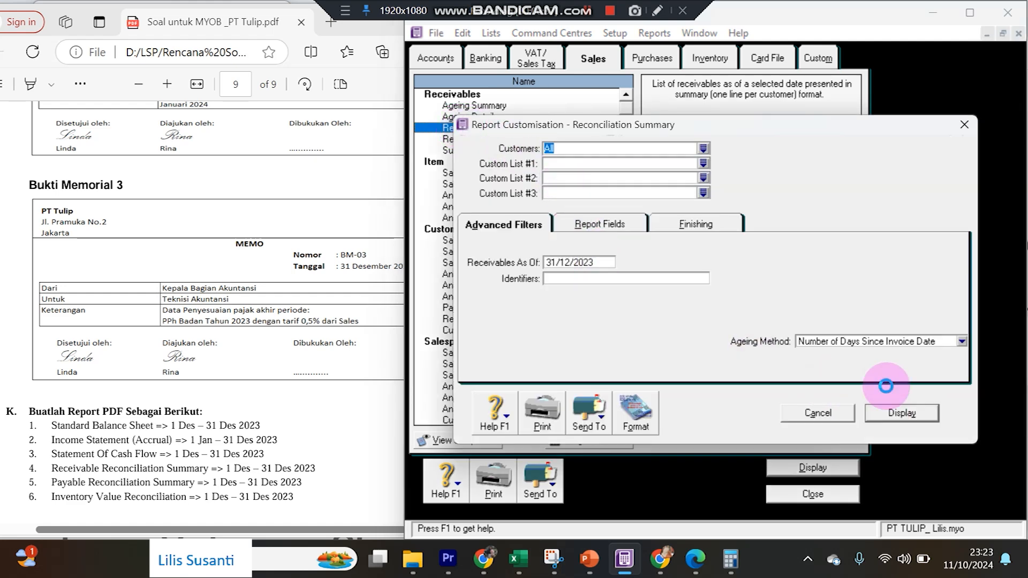
click(541, 484)
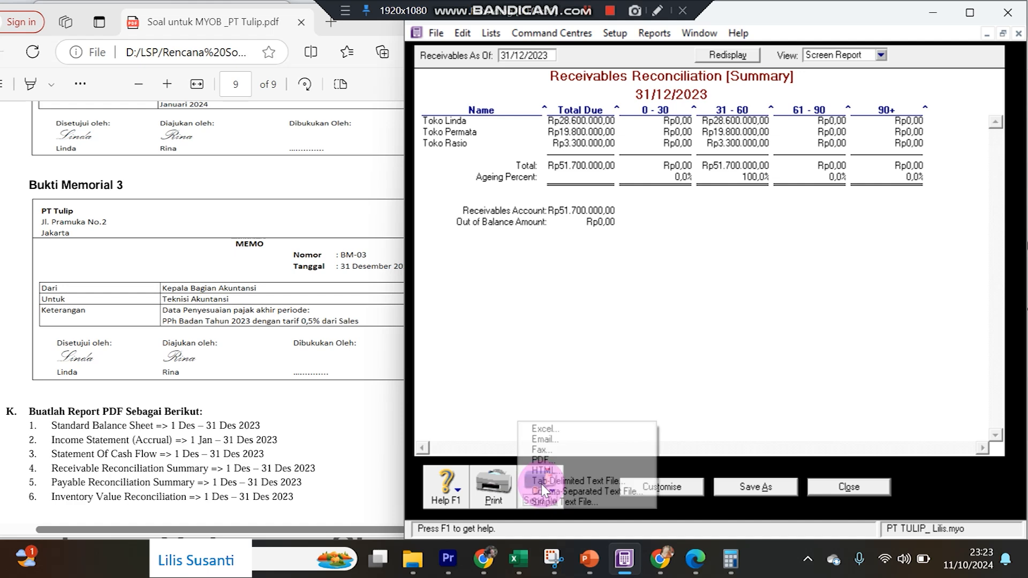
click(543, 458)
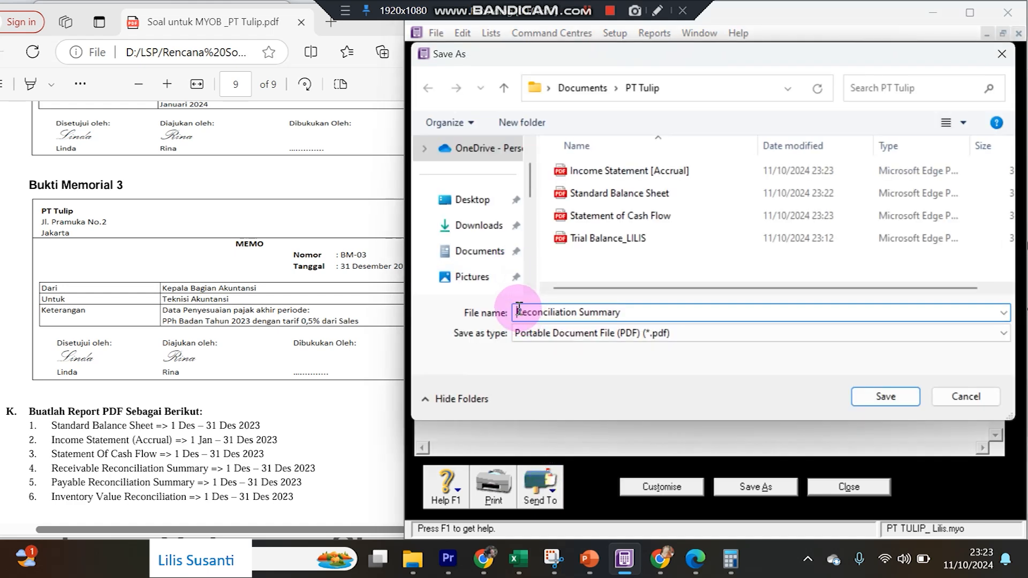
text(Receivabl)
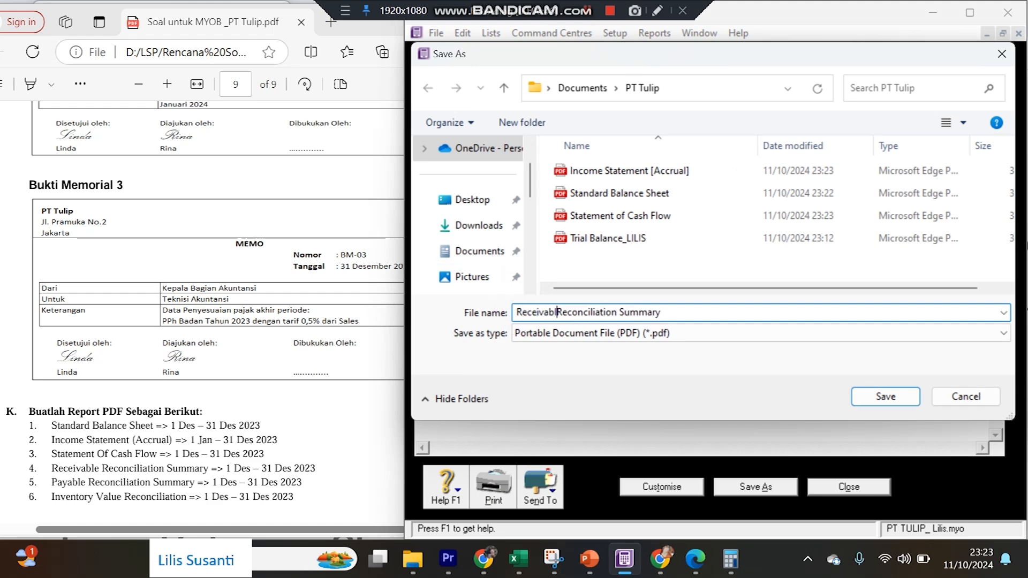
text(e)
key(Return)
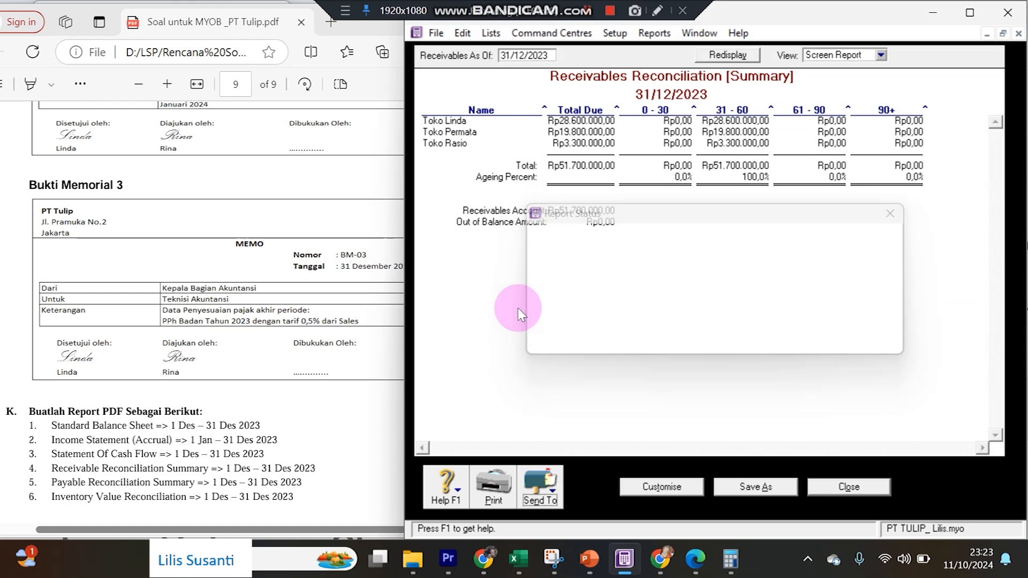
click(823, 494)
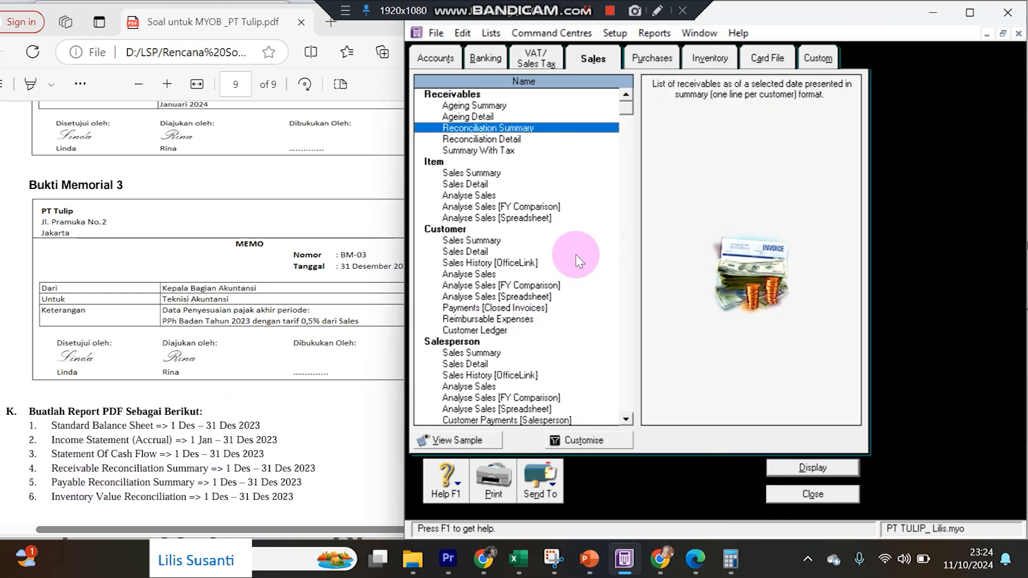
click(649, 59)
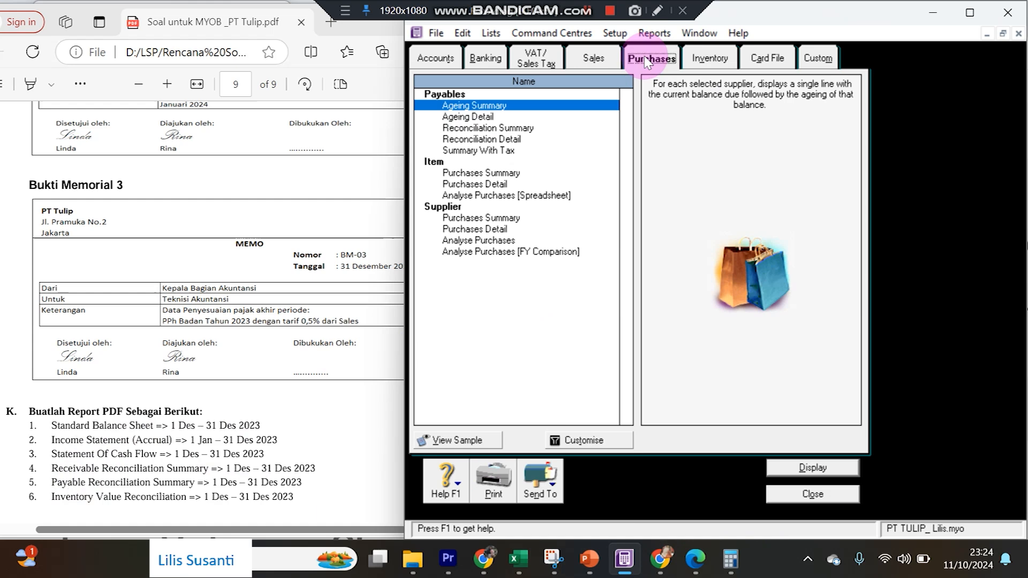
Save the 31/12/2023 payables Reconciliation Summary, total Rp747.448.000,00, as PDF 'Payable Reconciliation Summary'.
double_click(468, 128)
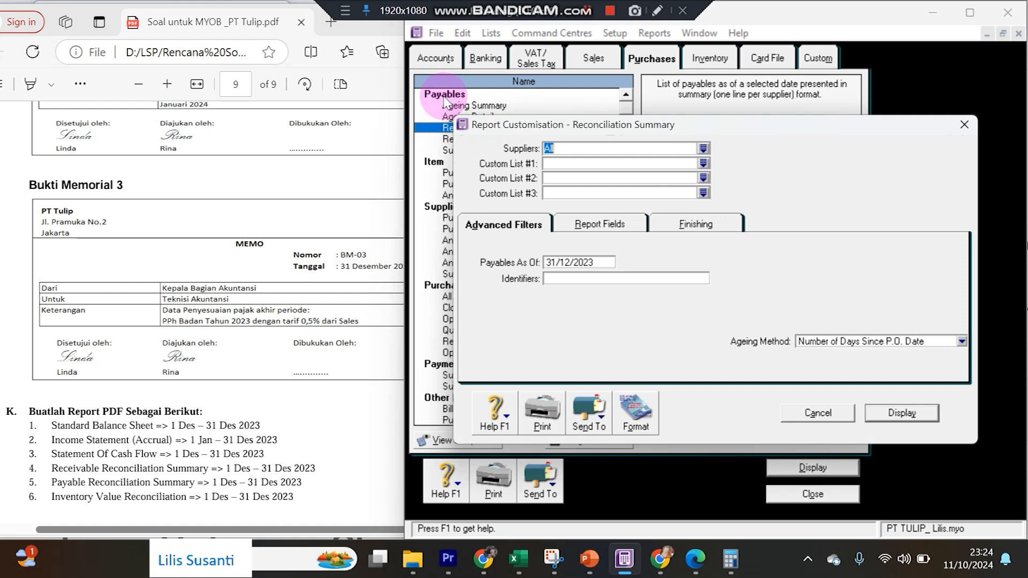
click(901, 413)
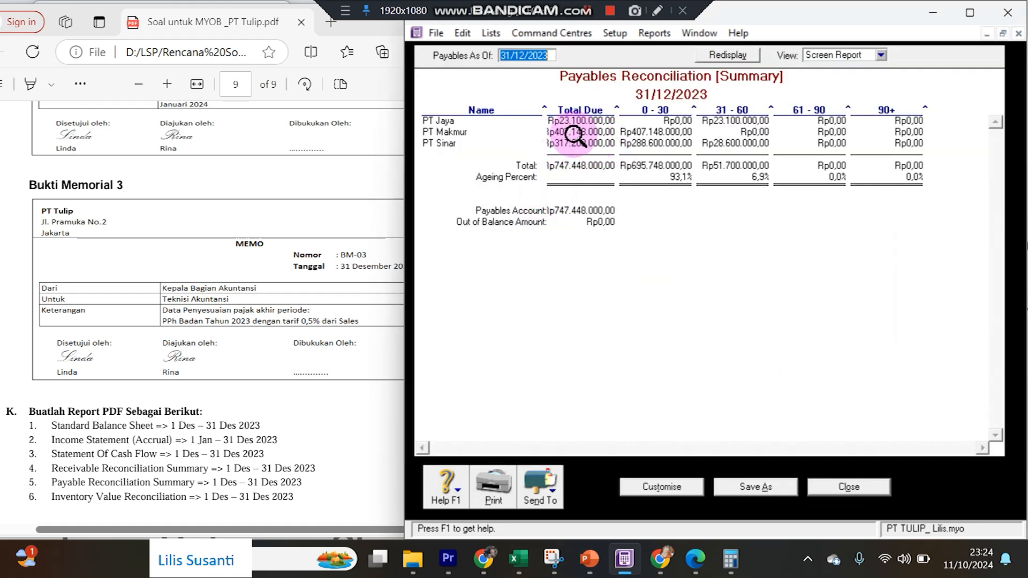
drag(618, 108, 626, 108)
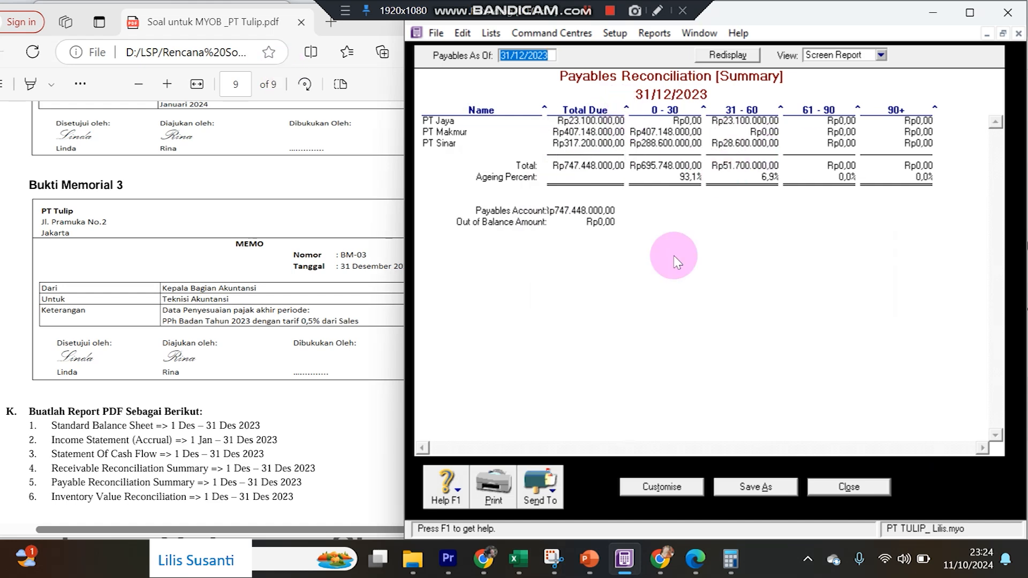
click(553, 504)
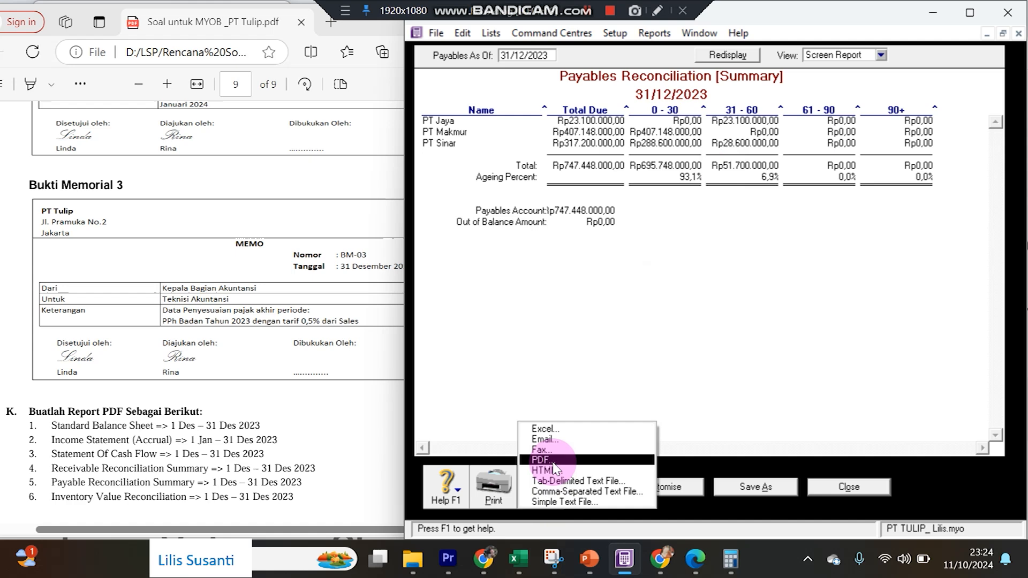
click(551, 461)
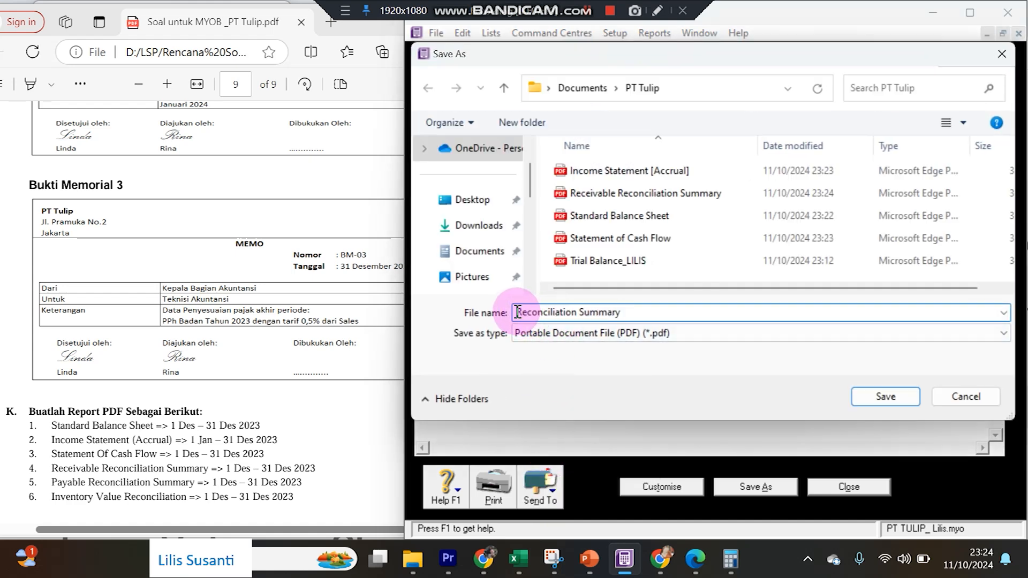
text(Payable)
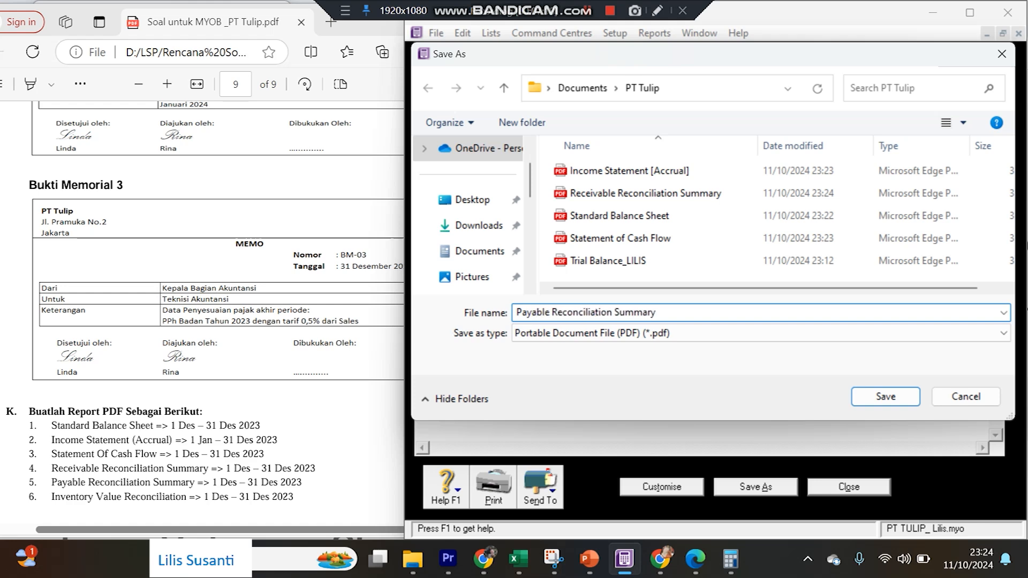
key(Return)
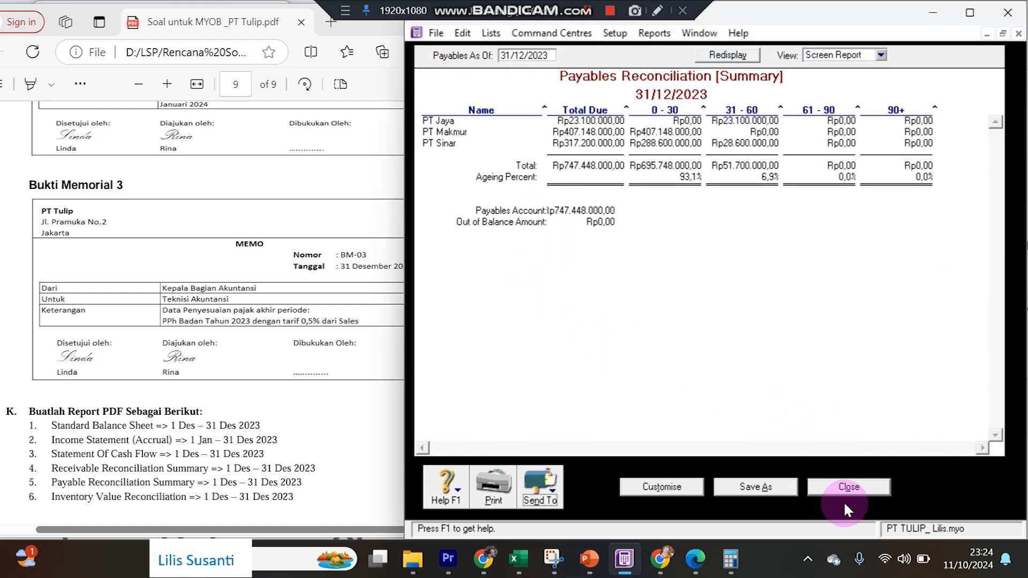
click(833, 486)
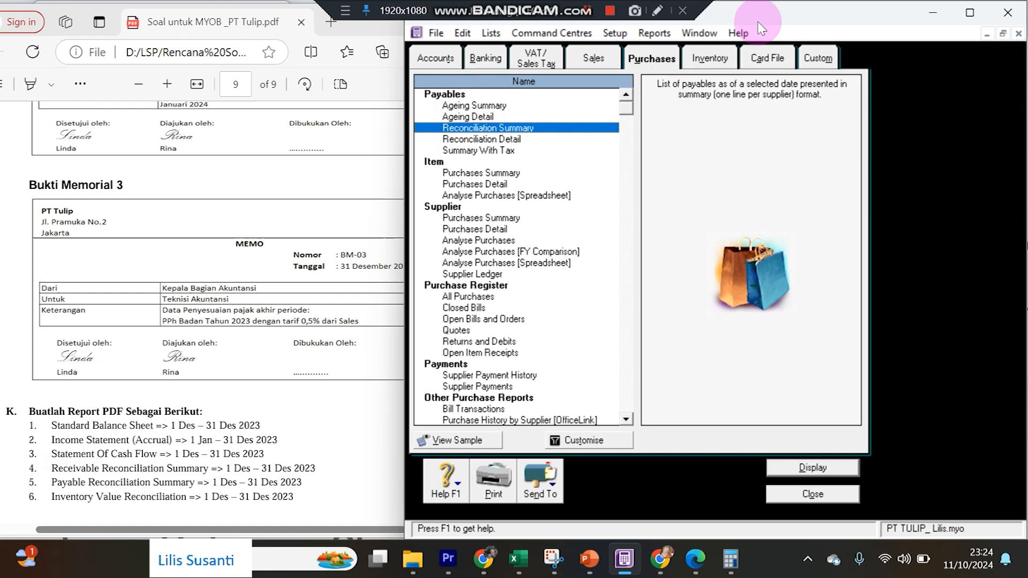
click(708, 59)
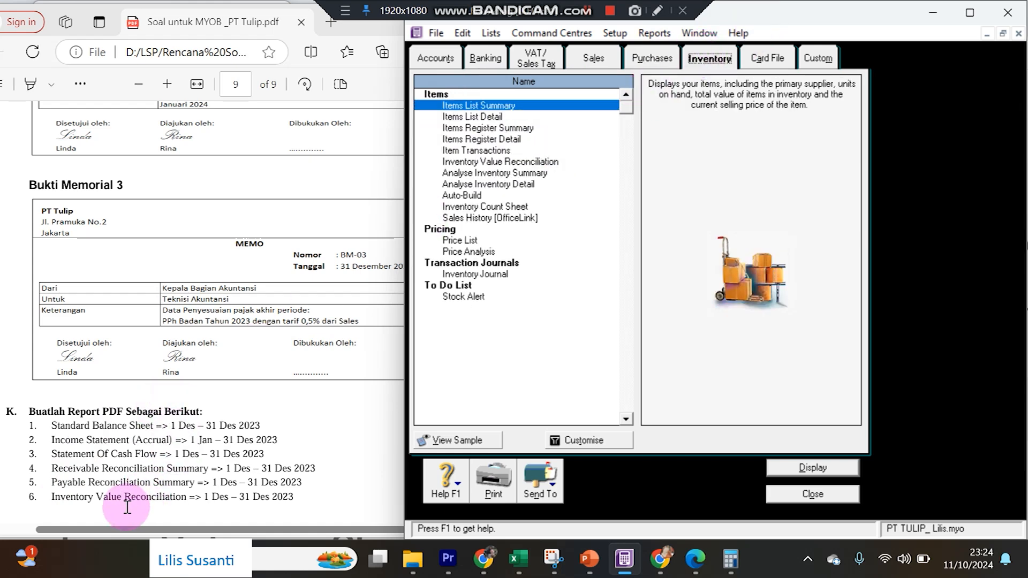
Save the 31/12/2023 Inventory Value Reconciliation, Rp735.300.000,00, as a PDF.
click(469, 162)
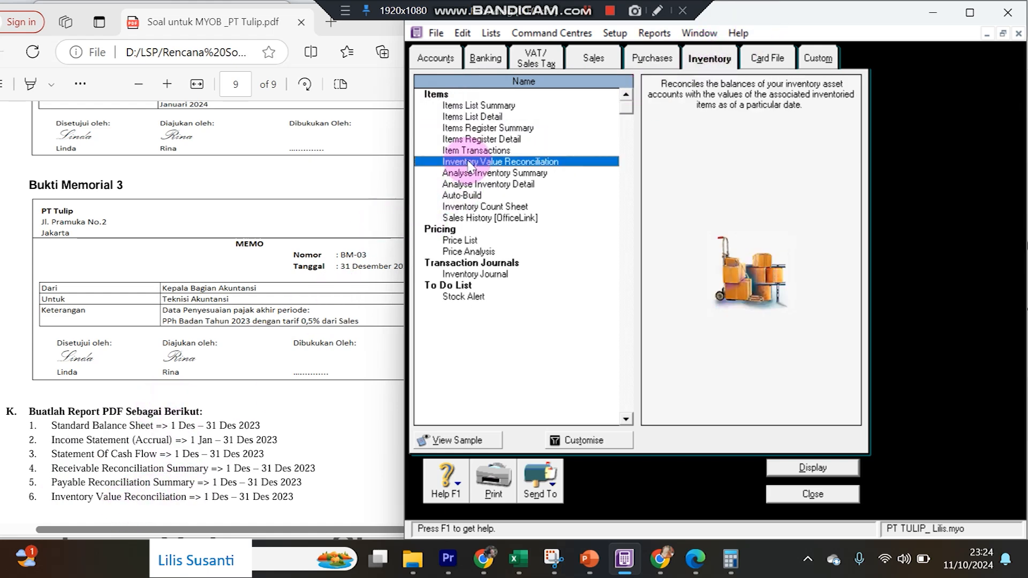
double_click(471, 162)
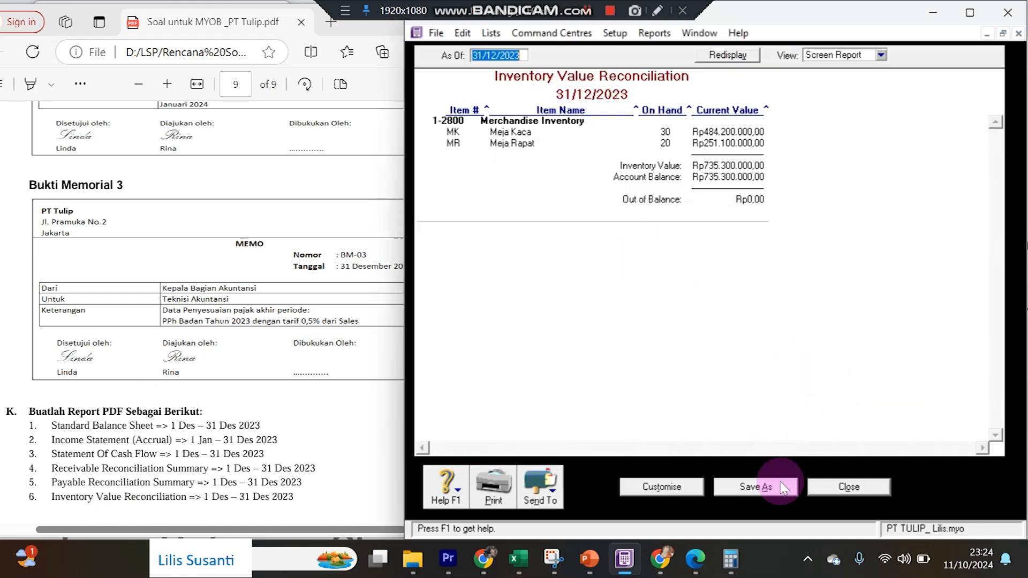
click(527, 499)
click(538, 456)
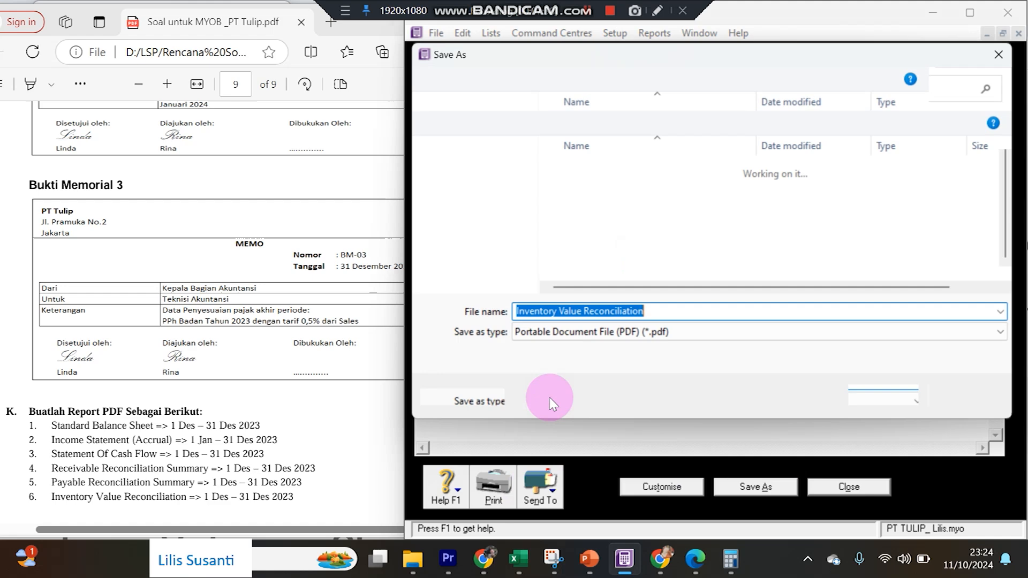
click(854, 398)
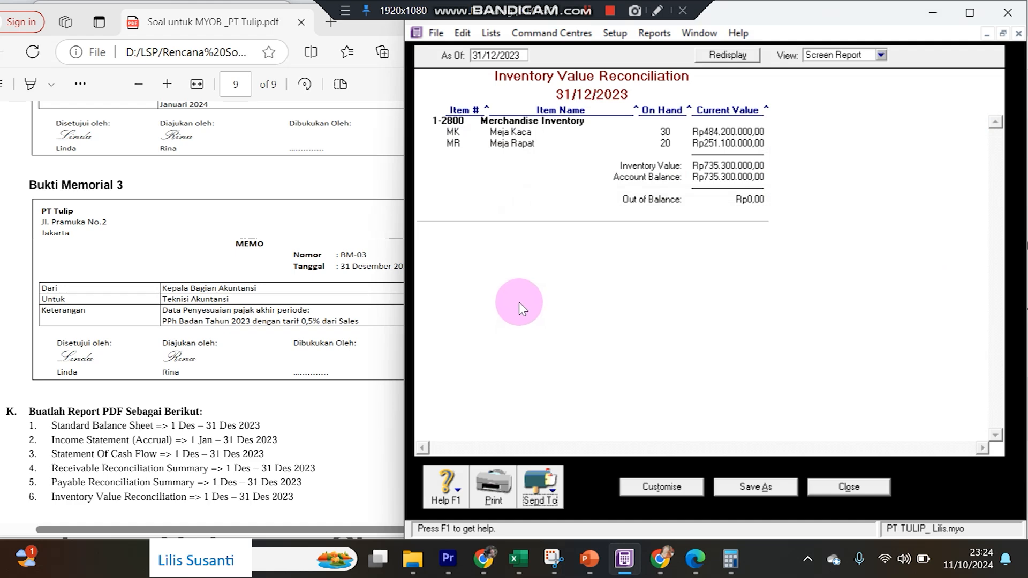
click(840, 488)
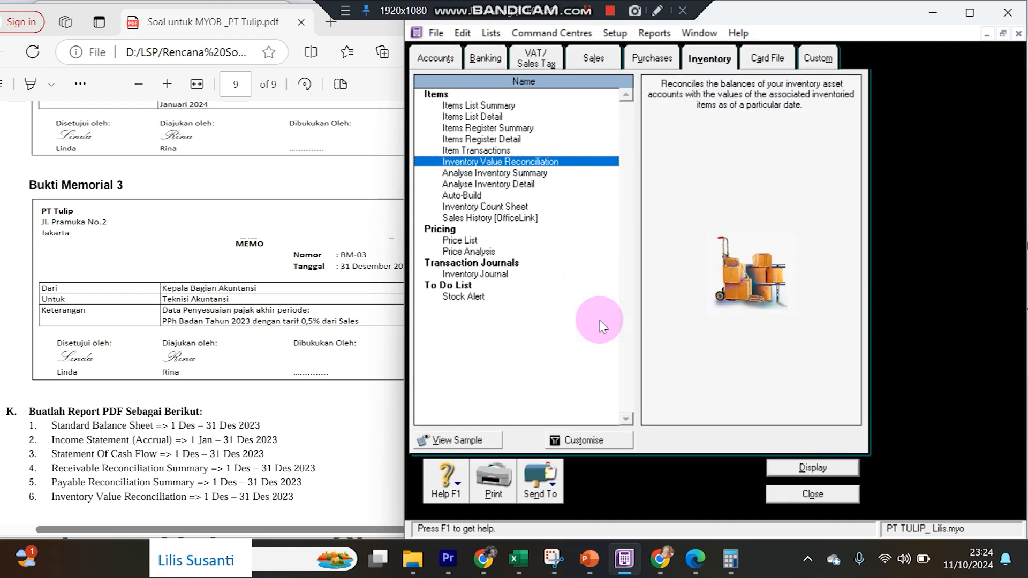
click(445, 66)
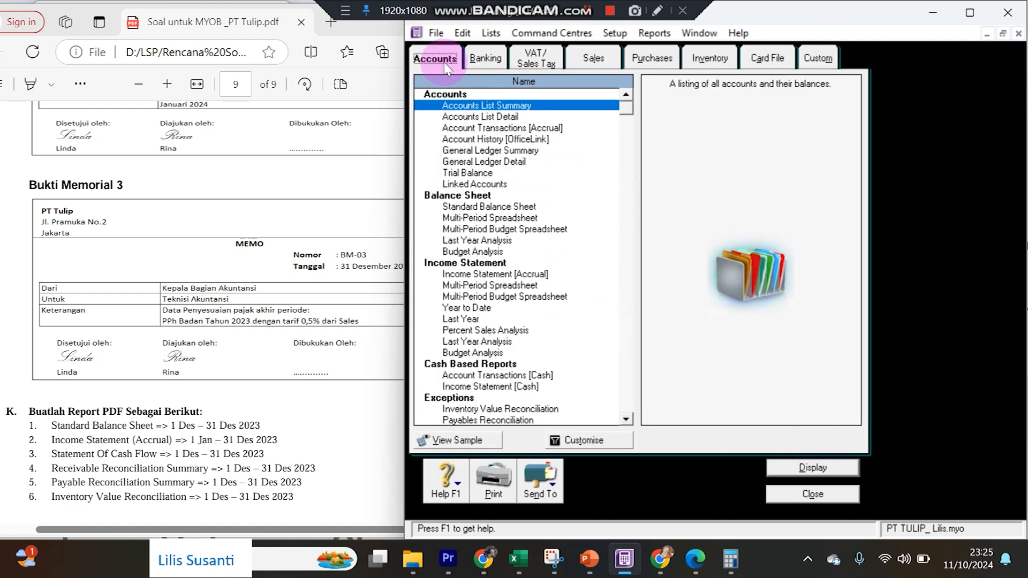
Show the Transaction Journal's All tab and review the 31/12/2023 Penyesuaian adjusting entries.
click(830, 500)
click(715, 284)
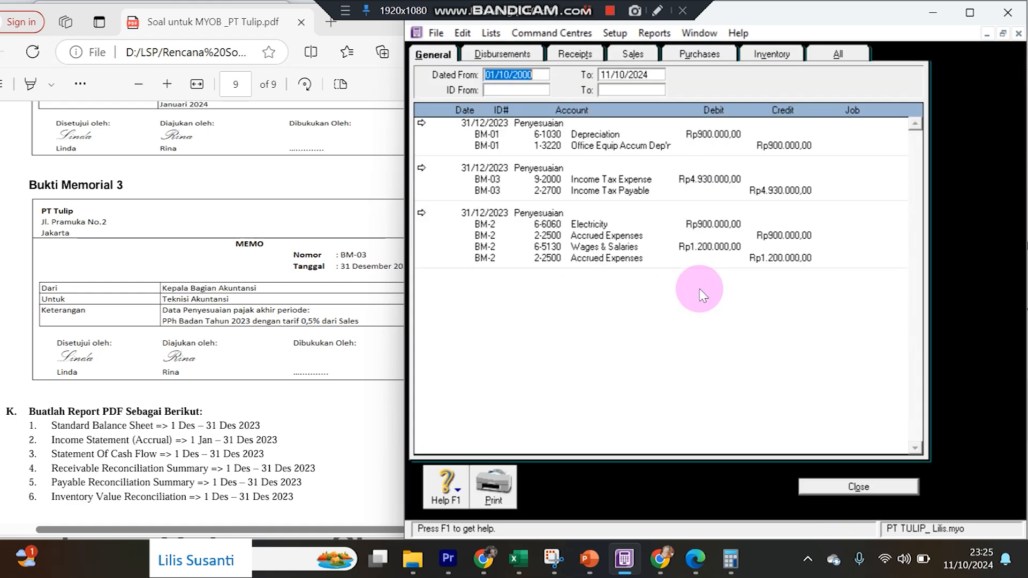
click(838, 54)
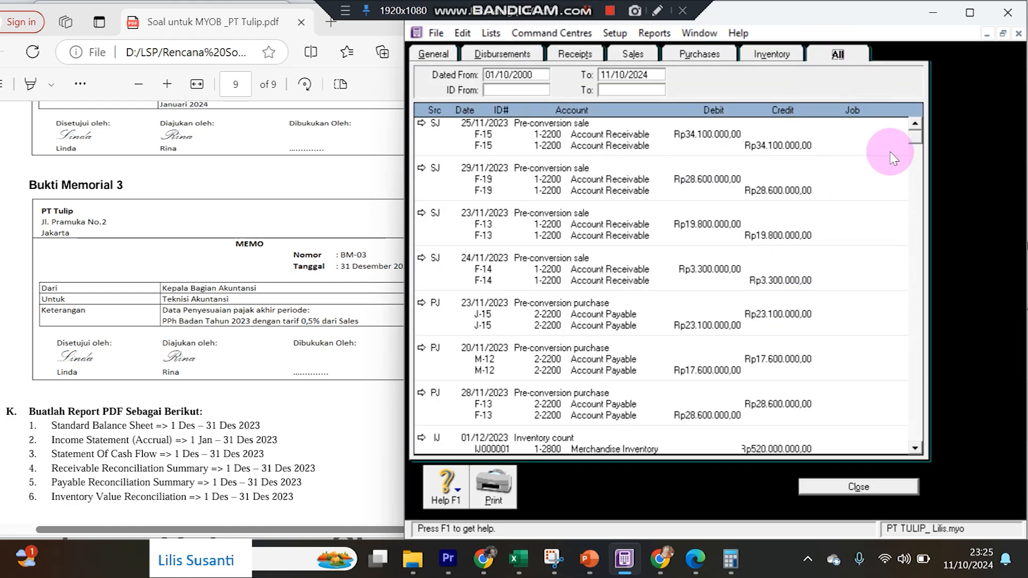
scroll(913, 268, down, 15)
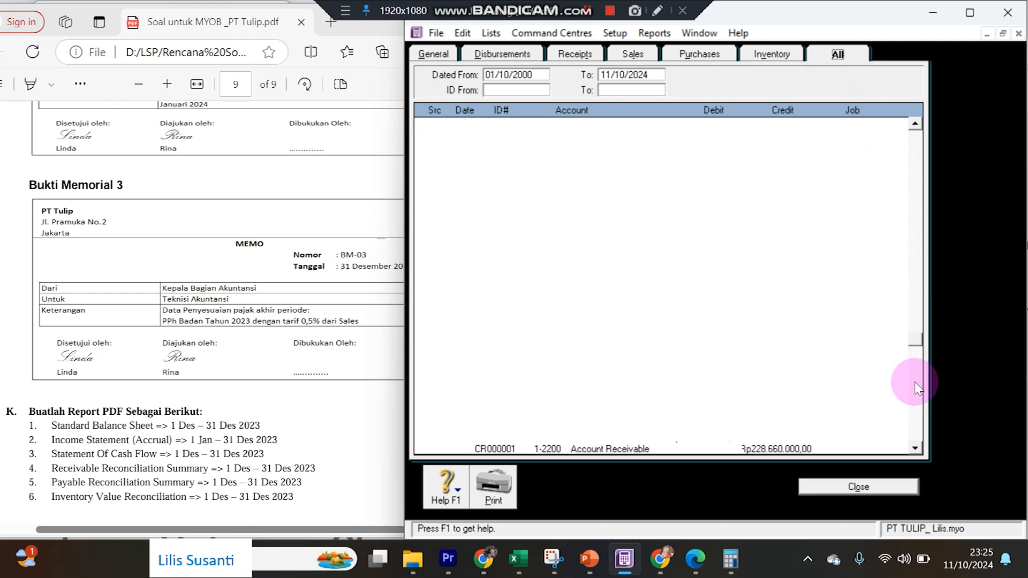
scroll(914, 393, down, 3)
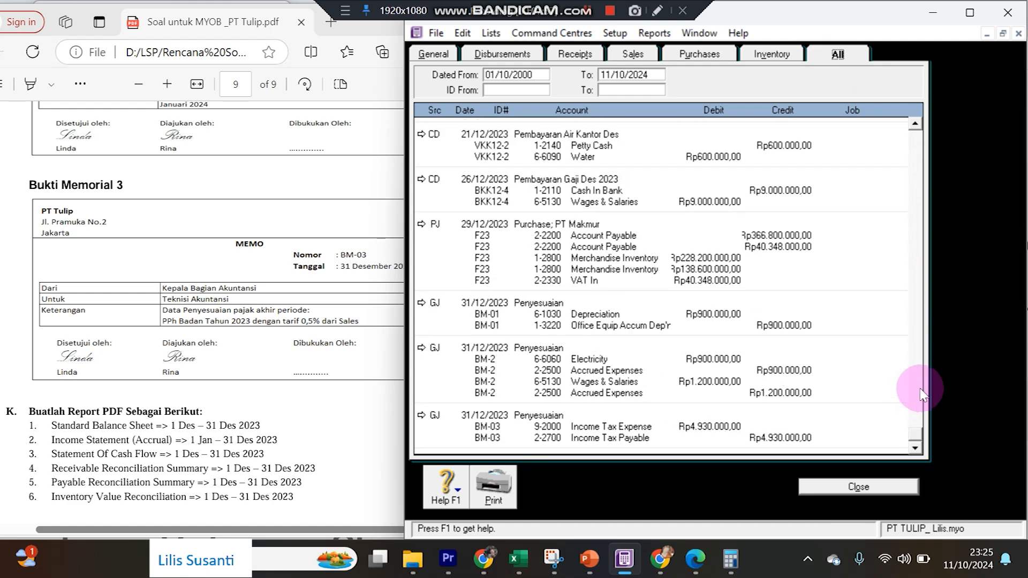
scroll(924, 393, up, 1)
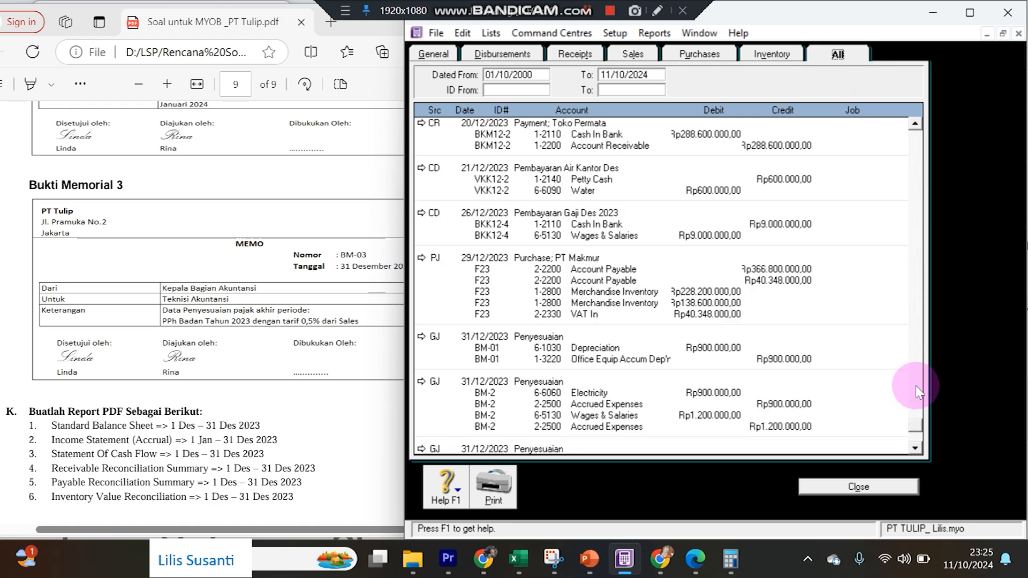
scroll(191, 365, up, 3)
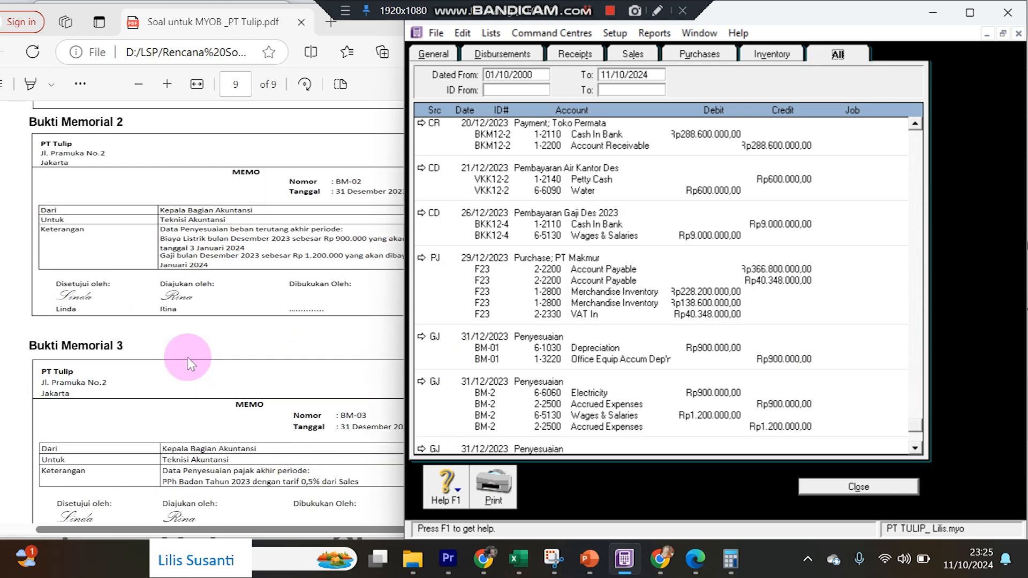
scroll(190, 364, up, 3)
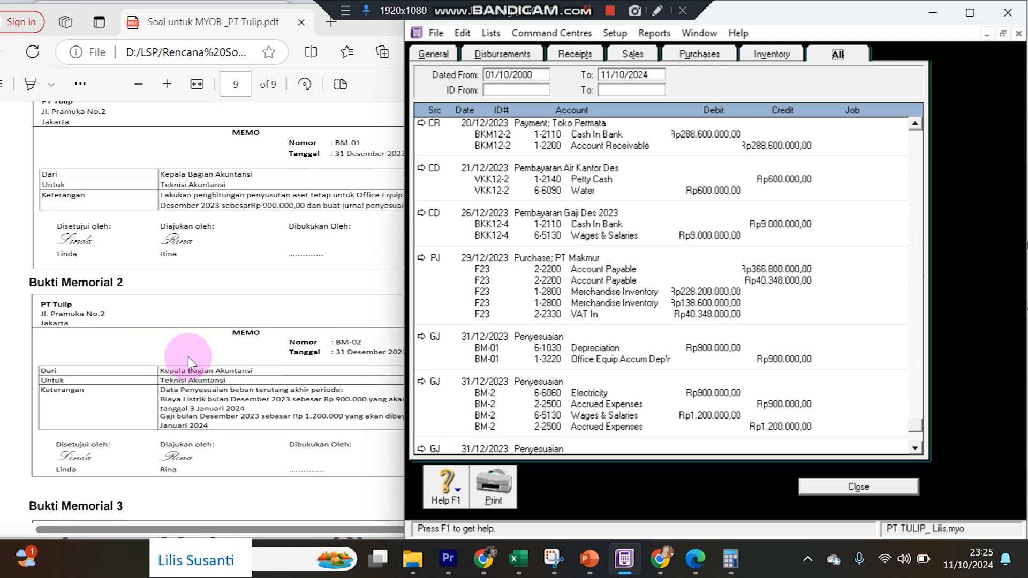
scroll(191, 360, up, 1)
scroll(196, 358, down, 1)
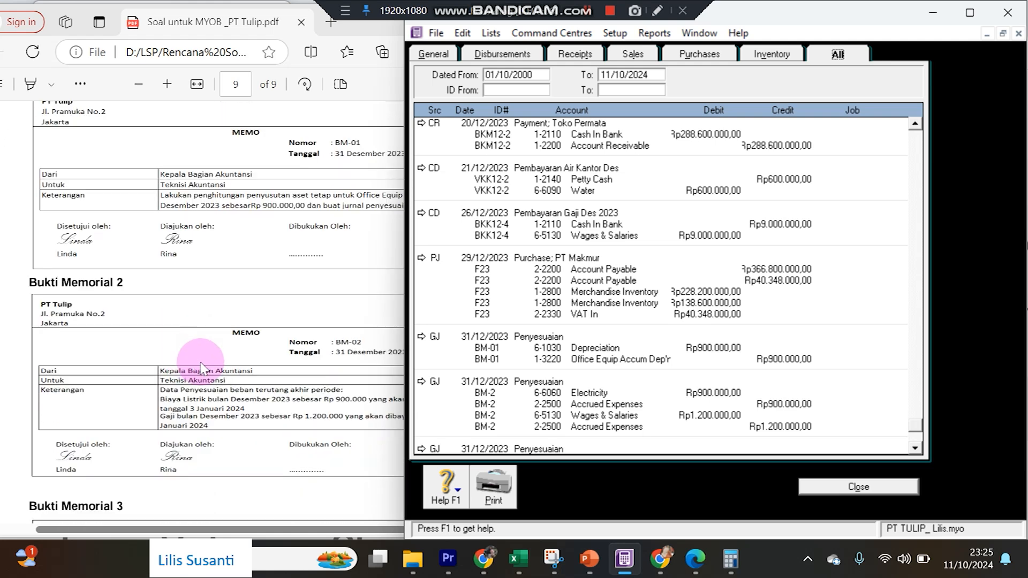